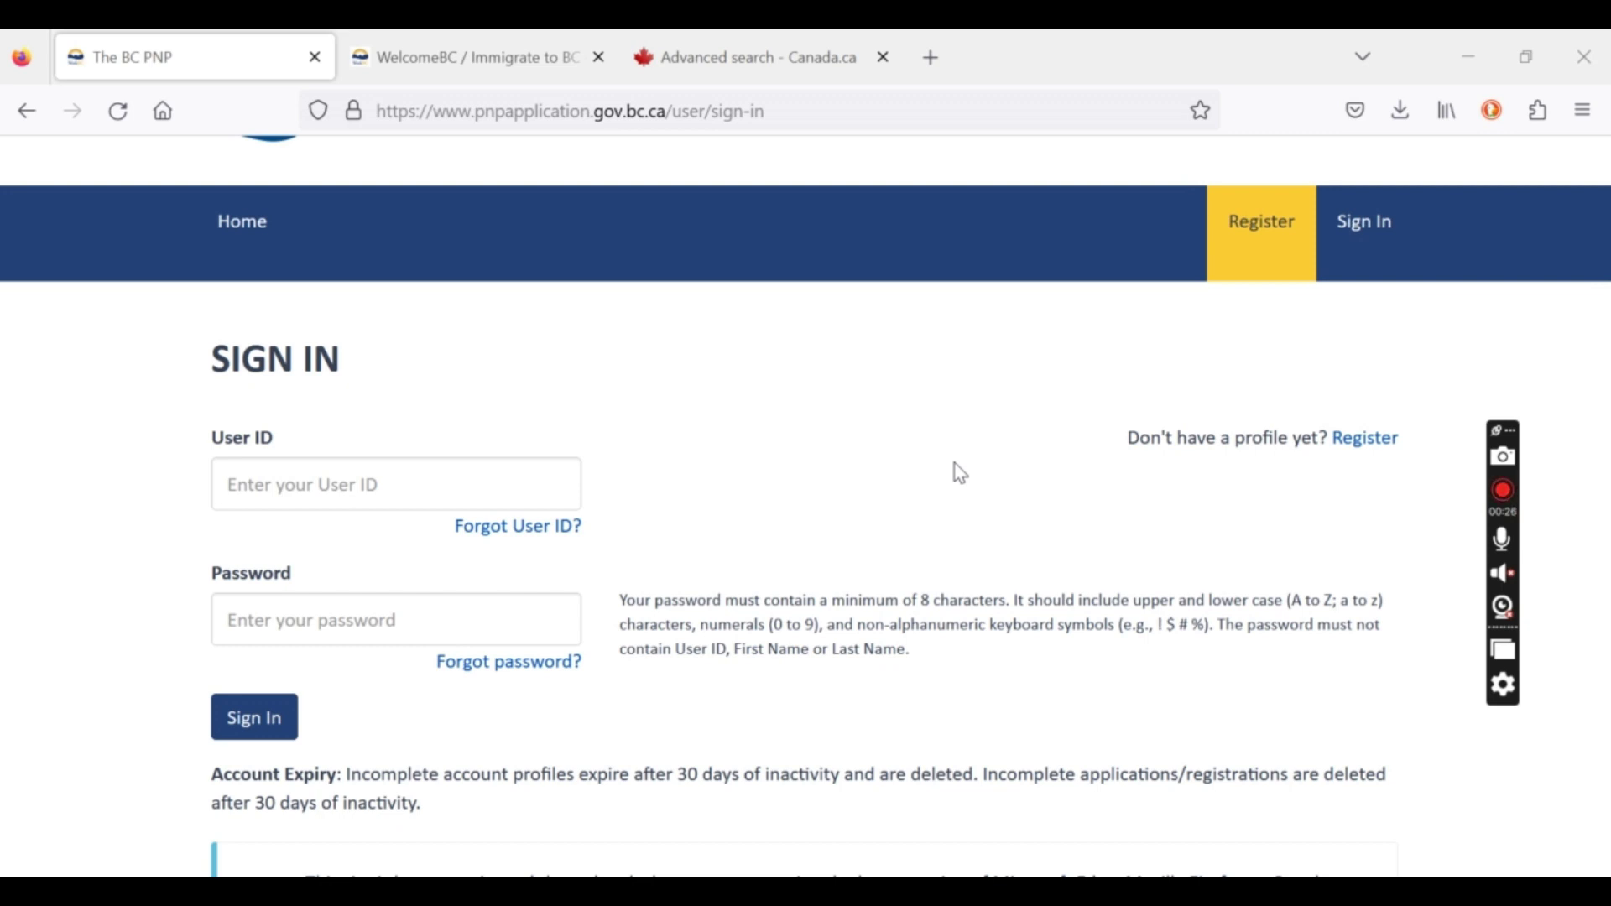
Open the Register form and scroll through its blank User ID, password and personal information fields.
left_click(1364, 461)
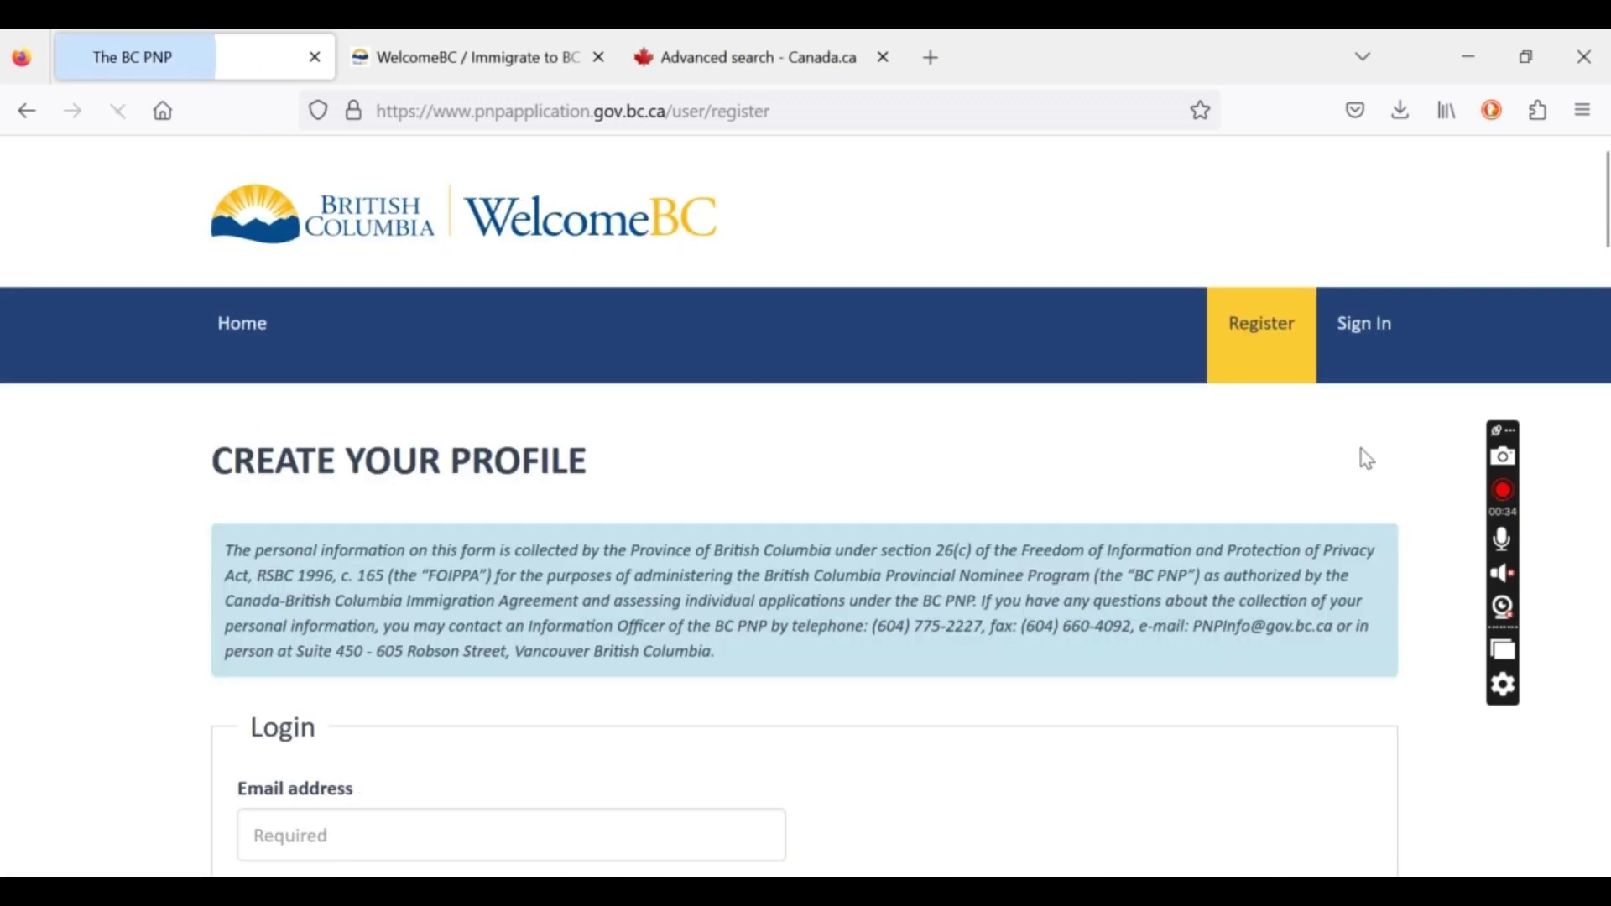
scroll(933, 517, "down", 7)
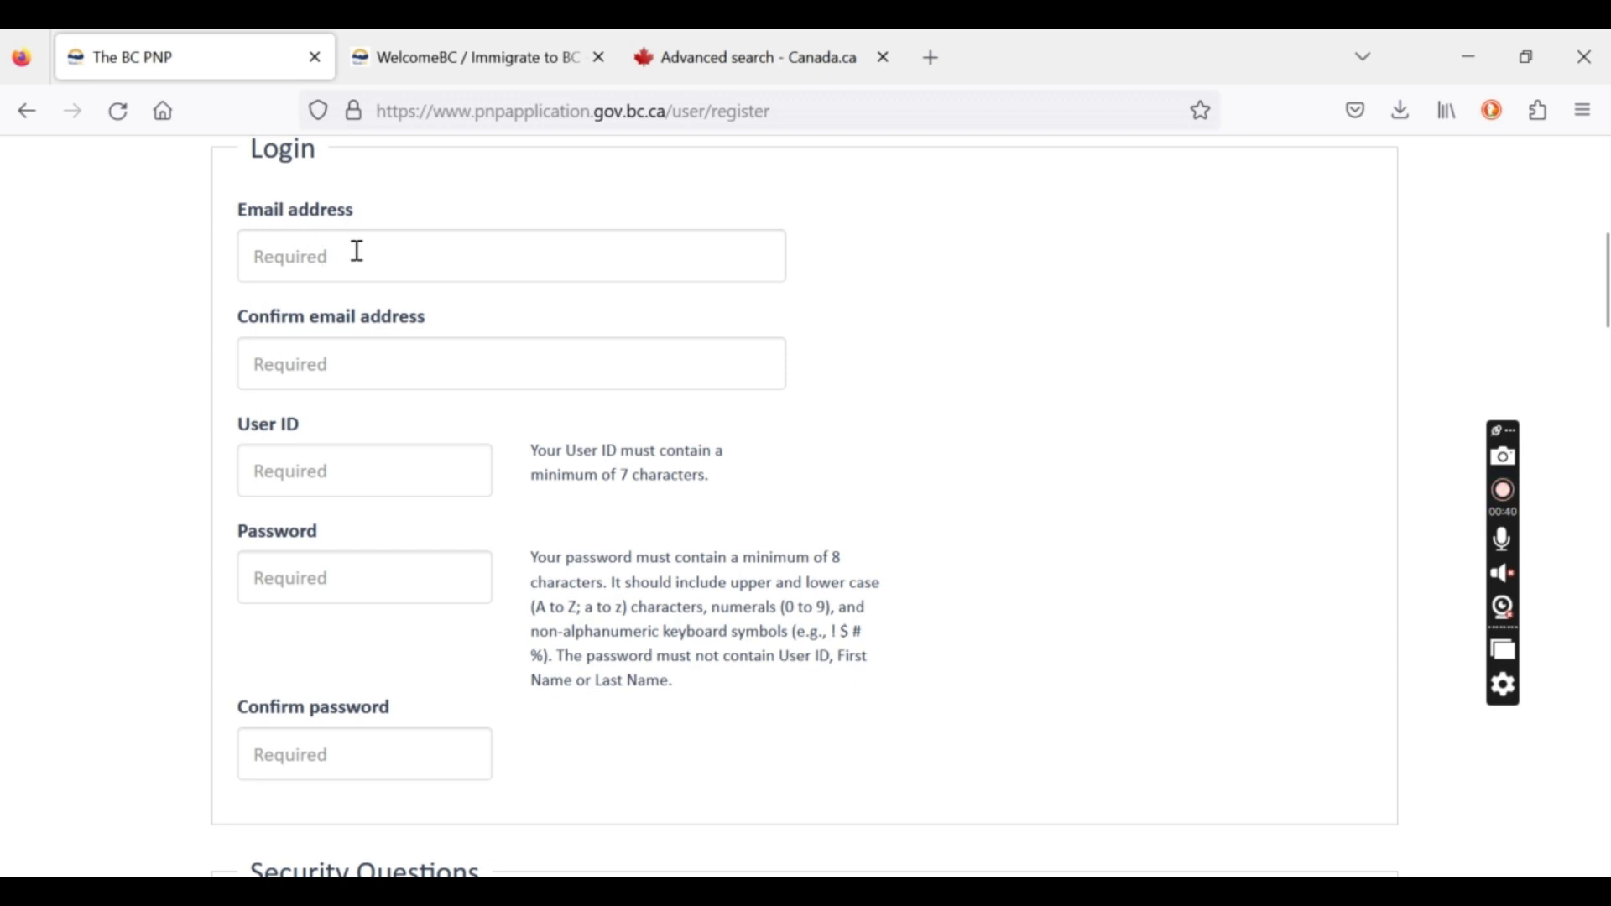
scroll(435, 385, "down", 2)
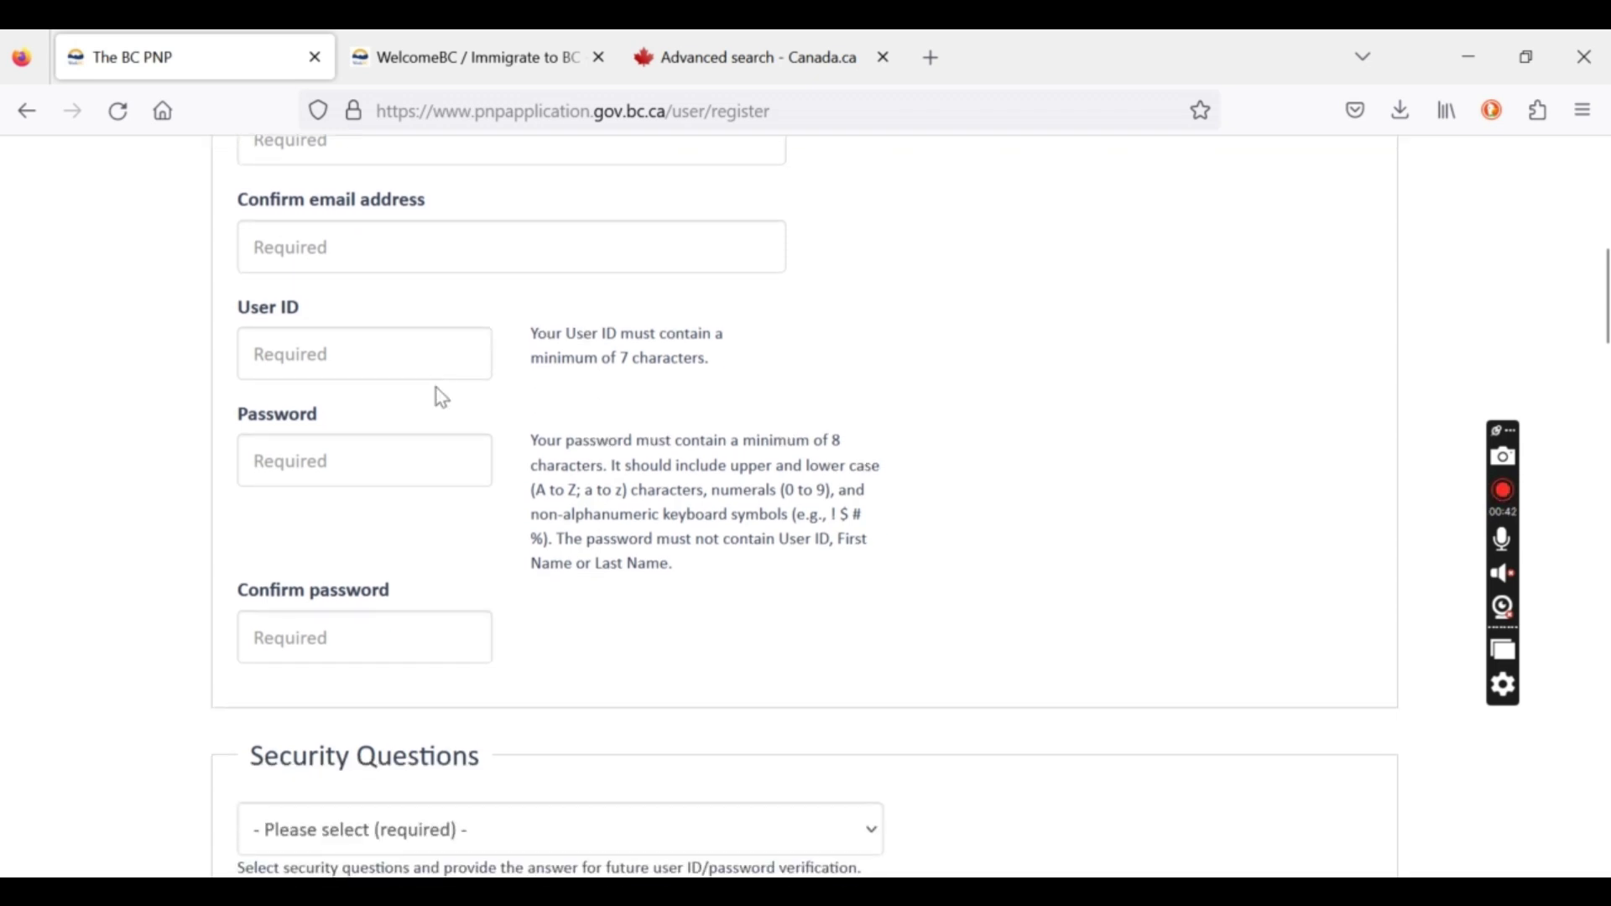
scroll(442, 398, "down", 1)
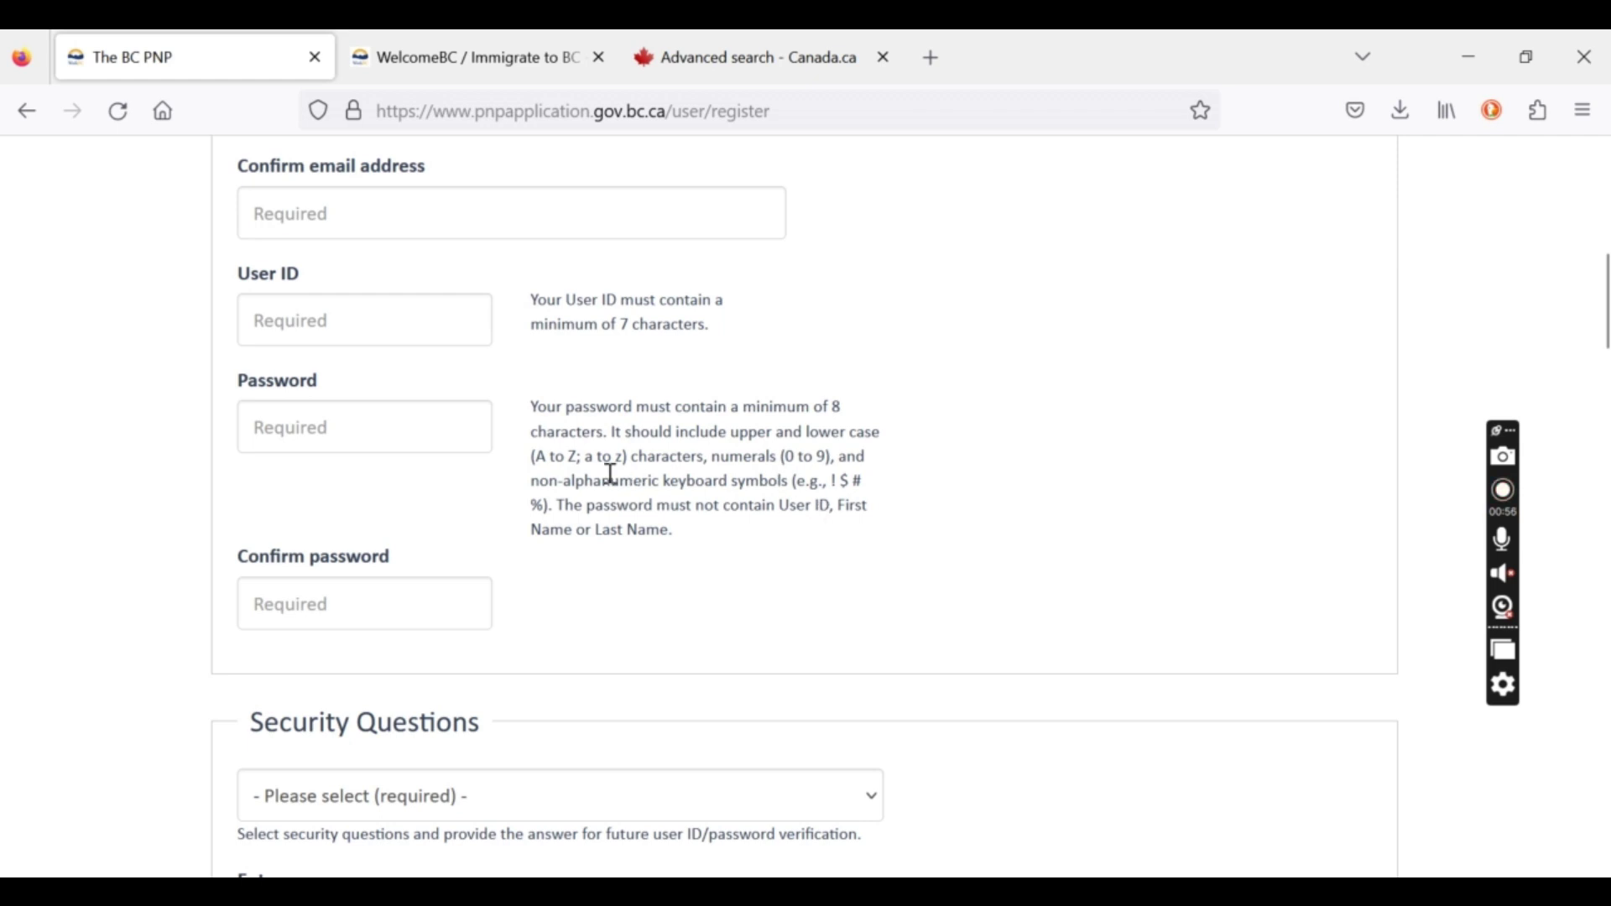
scroll(495, 541, "down", 5)
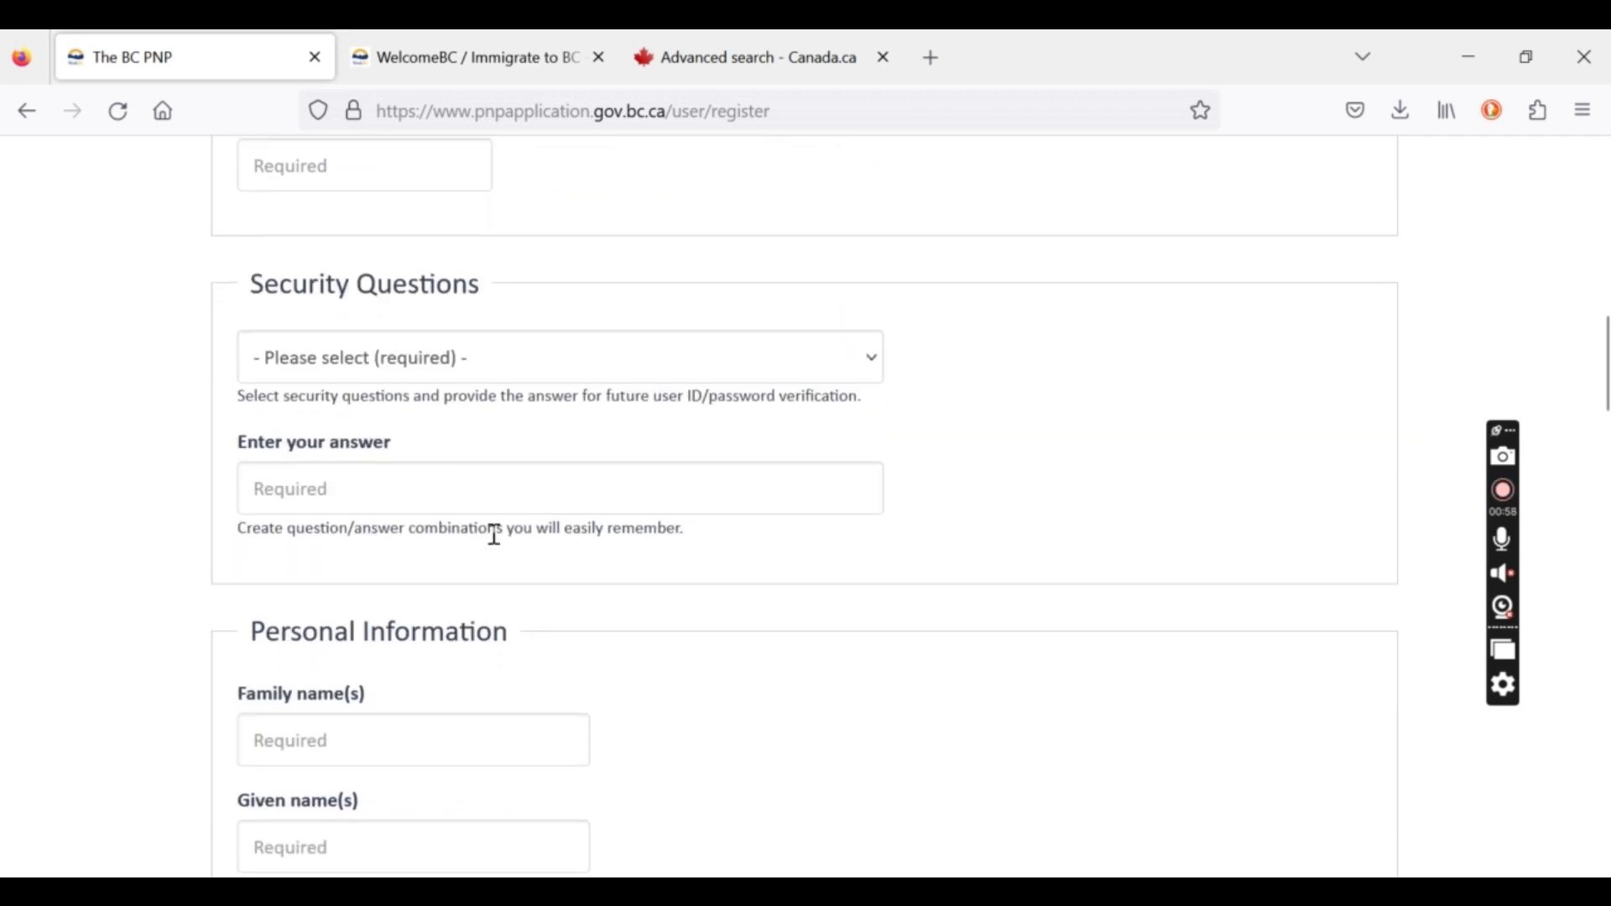
left_click(490, 375)
left_click(1053, 408)
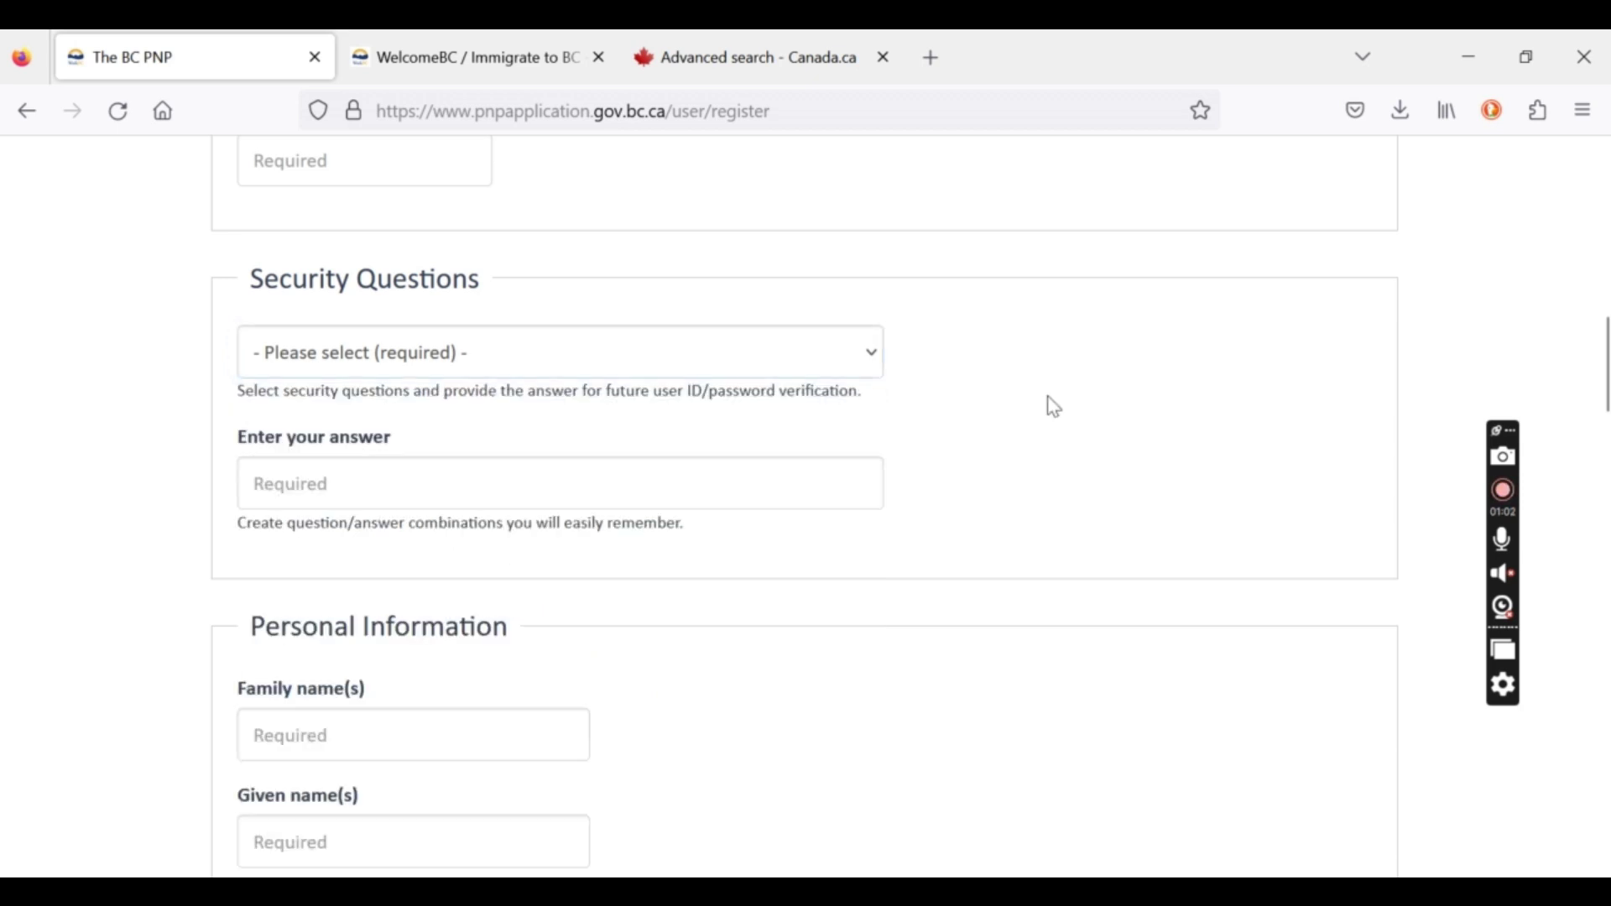
scroll(1055, 408, "down", 3)
scroll(1055, 407, "down", 3)
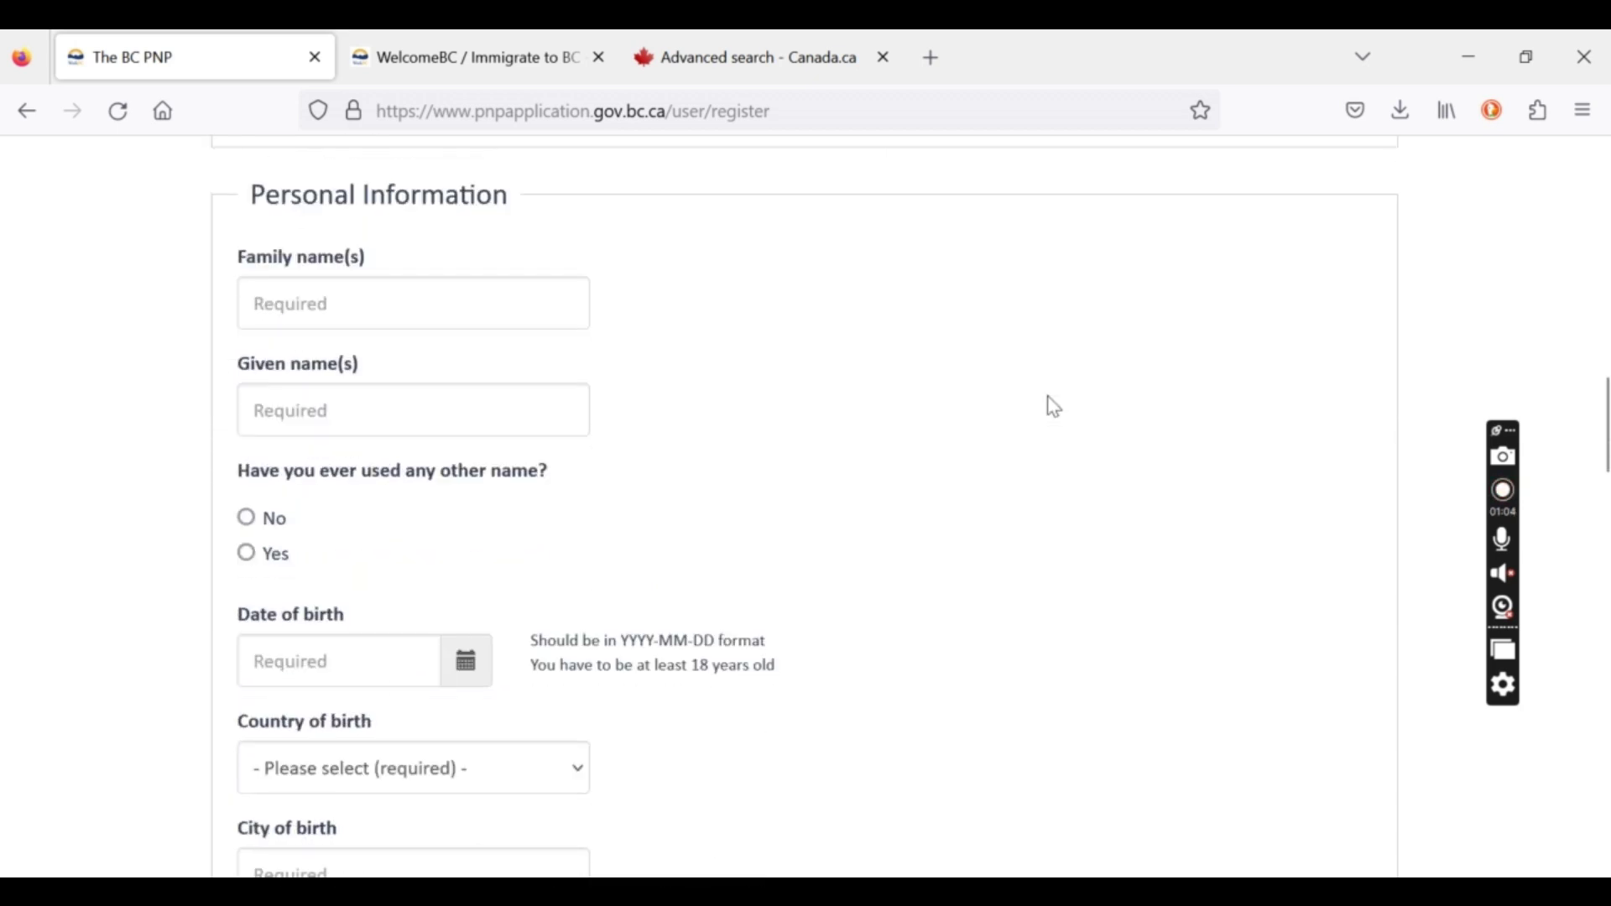
scroll(1055, 407, "up", 3)
scroll(1055, 408, "down", 4)
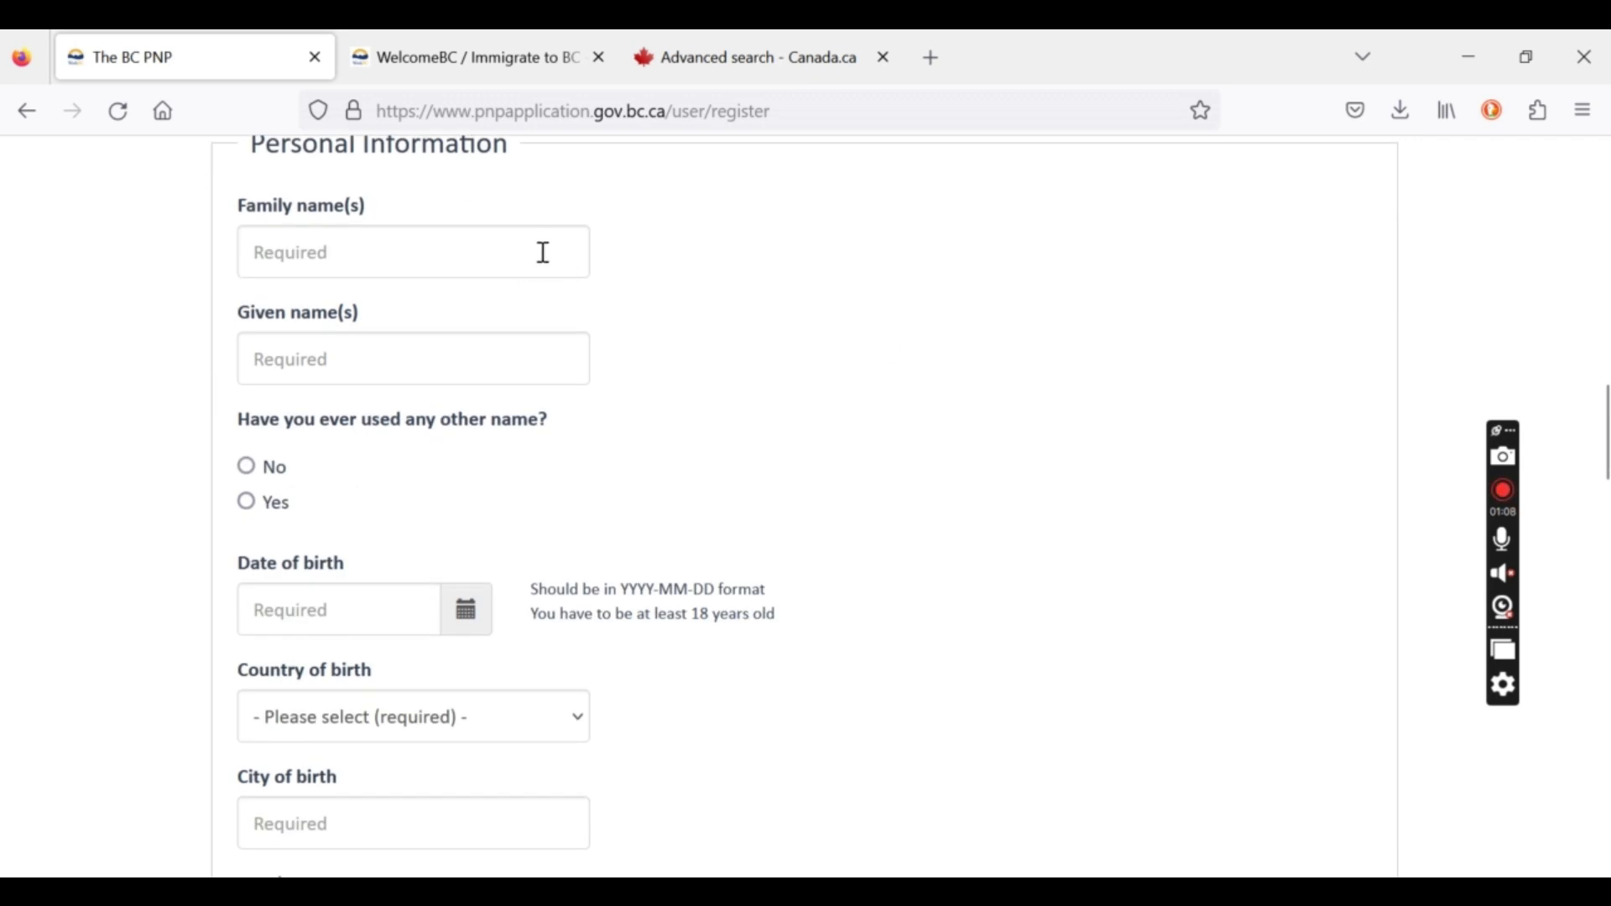
scroll(546, 257, "down", 1)
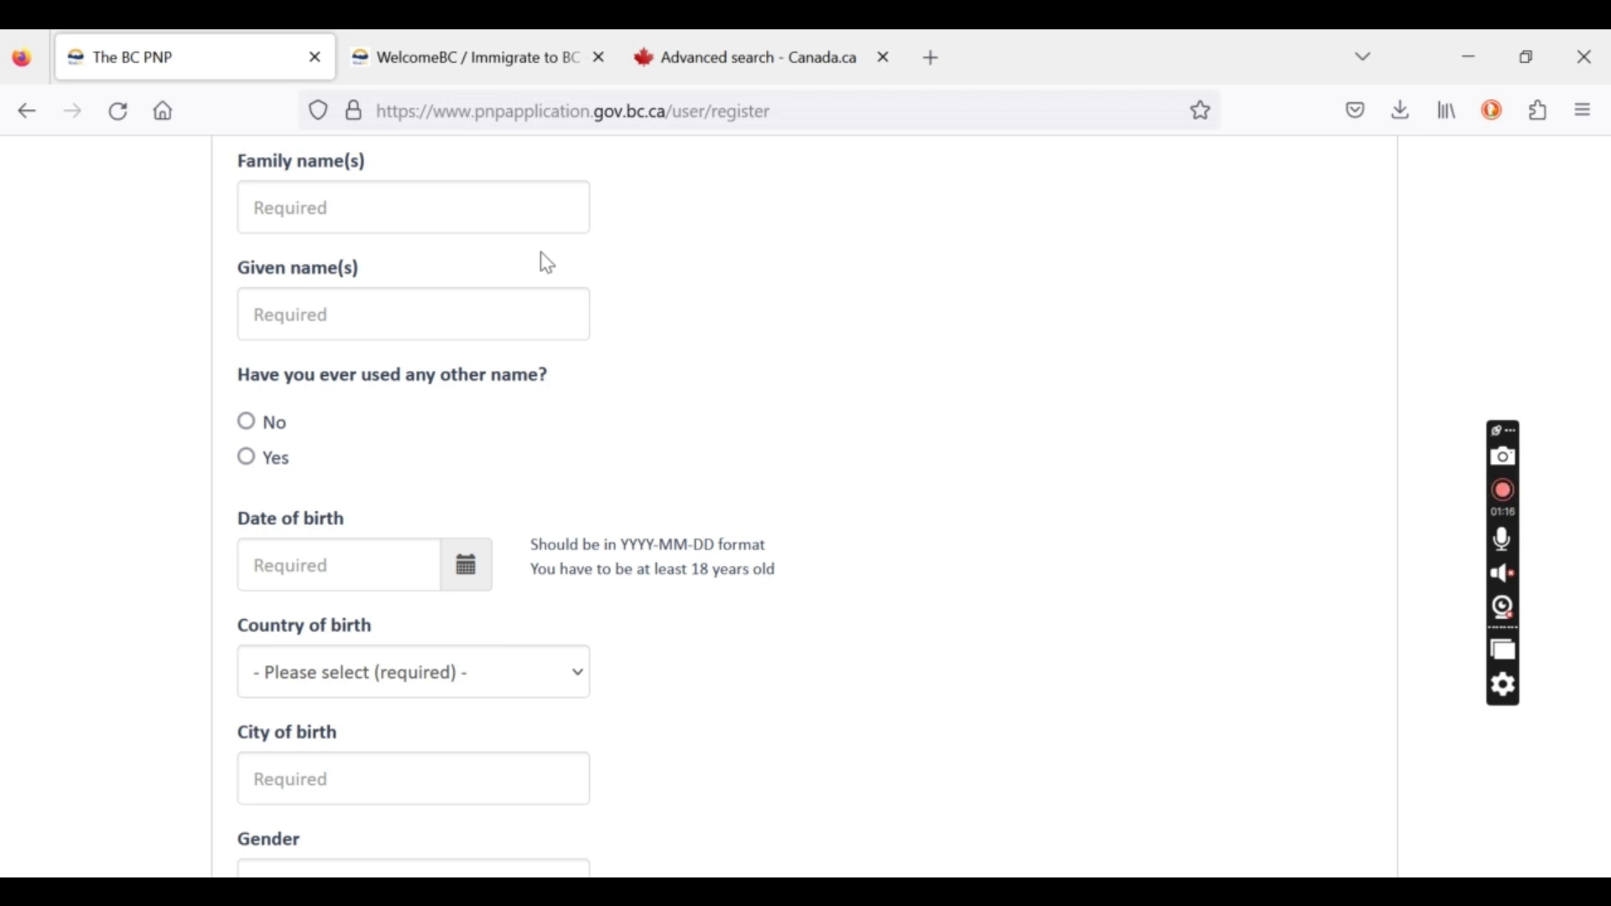
scroll(545, 261, "up", 1)
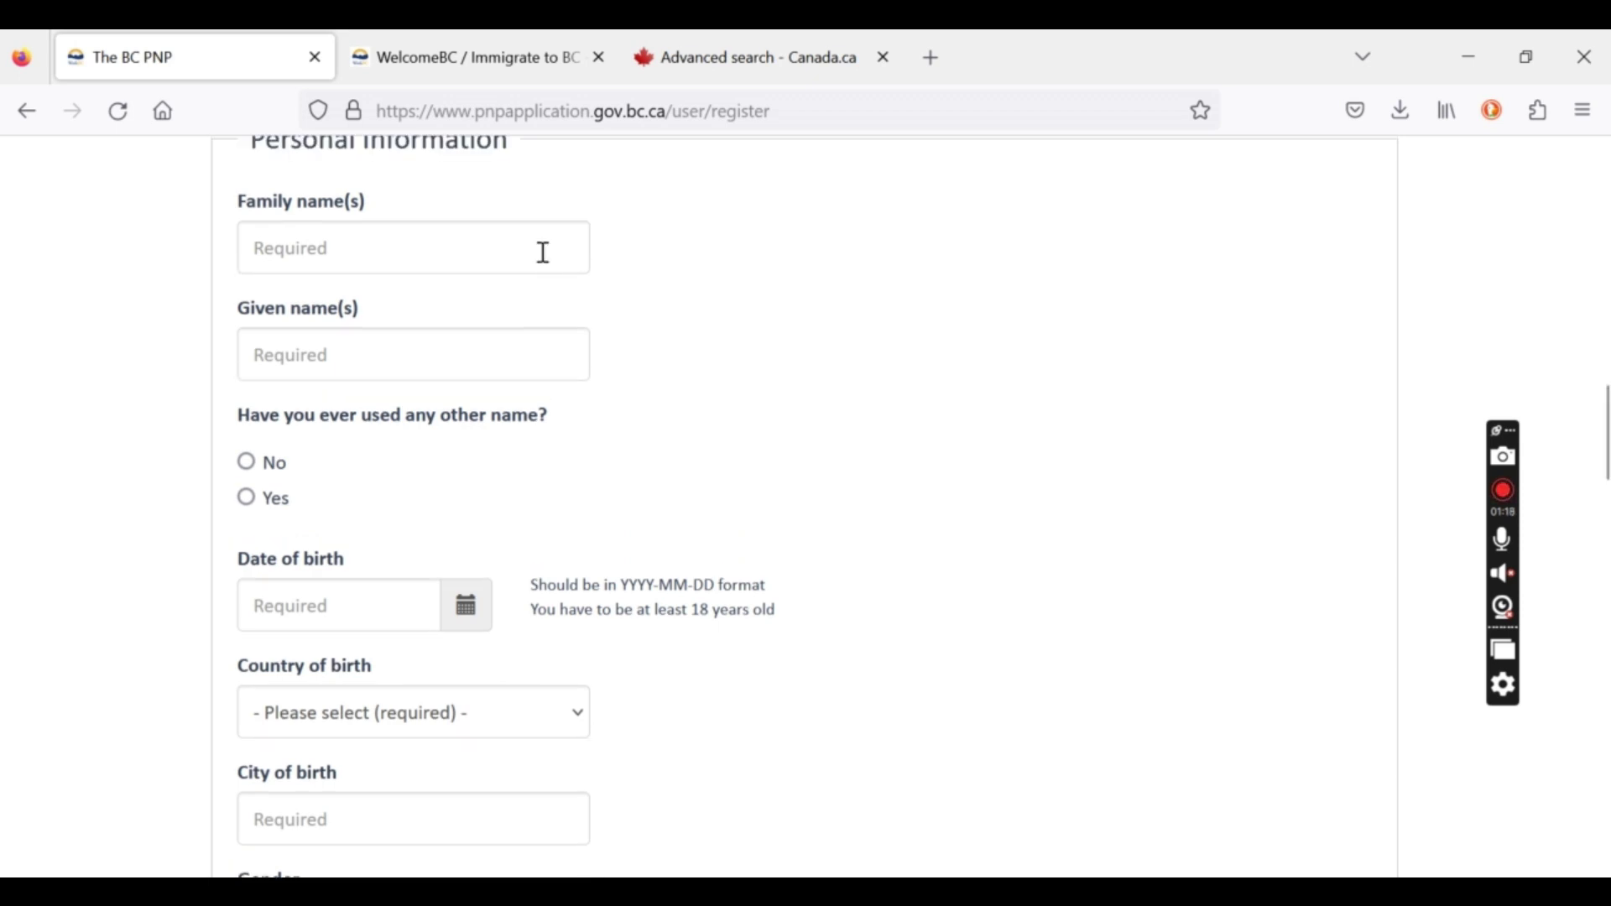
scroll(544, 256, "down", 2)
scroll(543, 256, "down", 3)
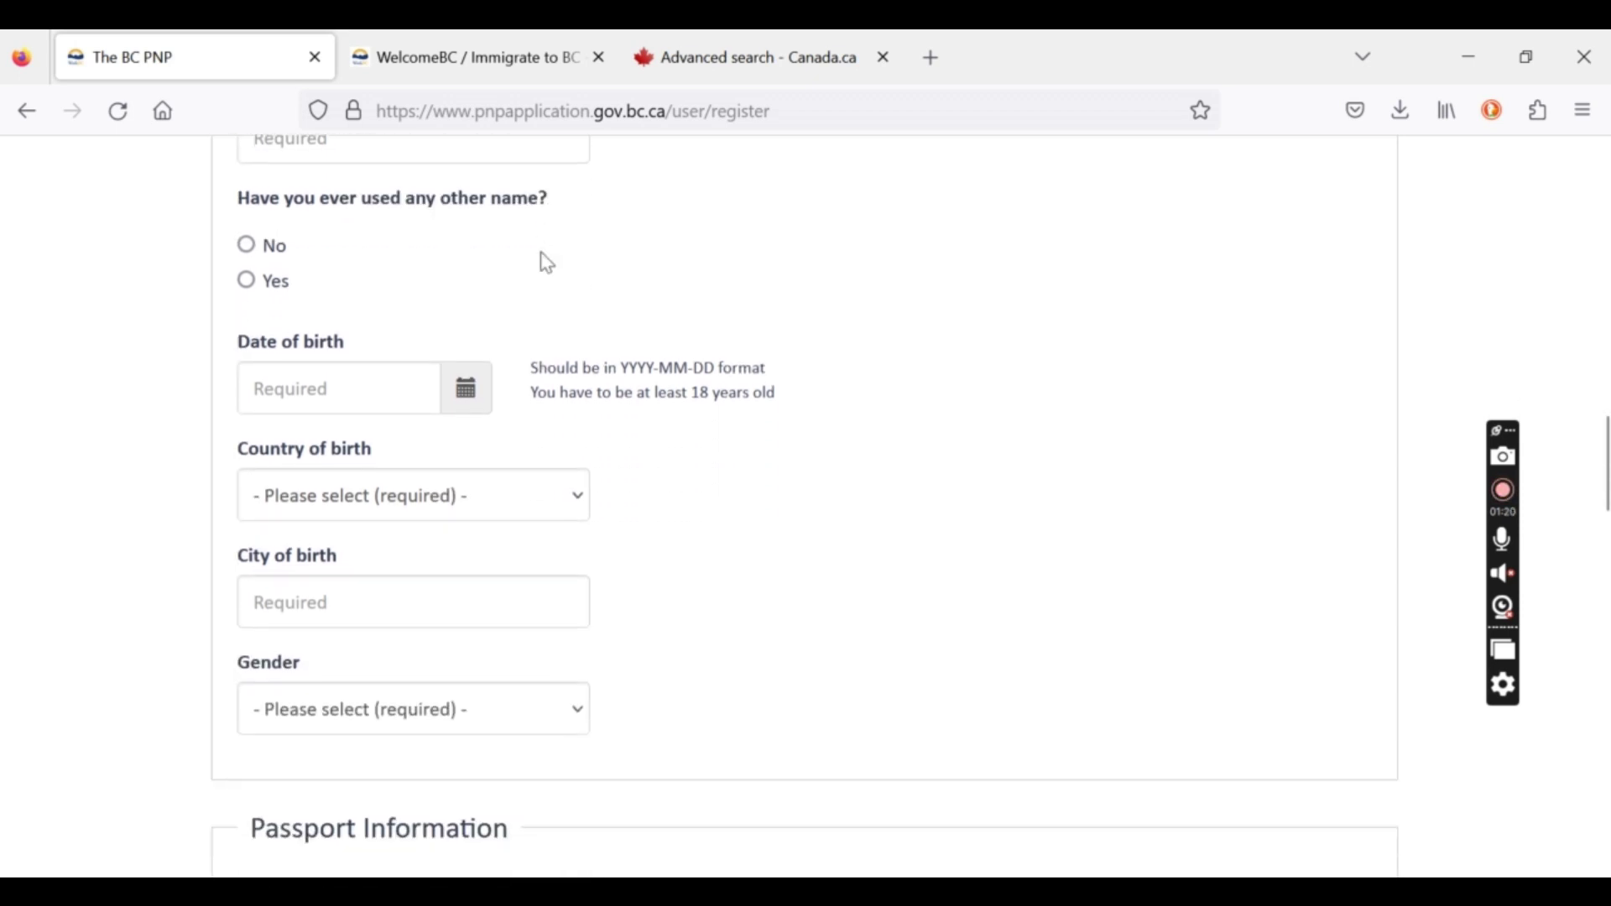
scroll(545, 258, "up", 4)
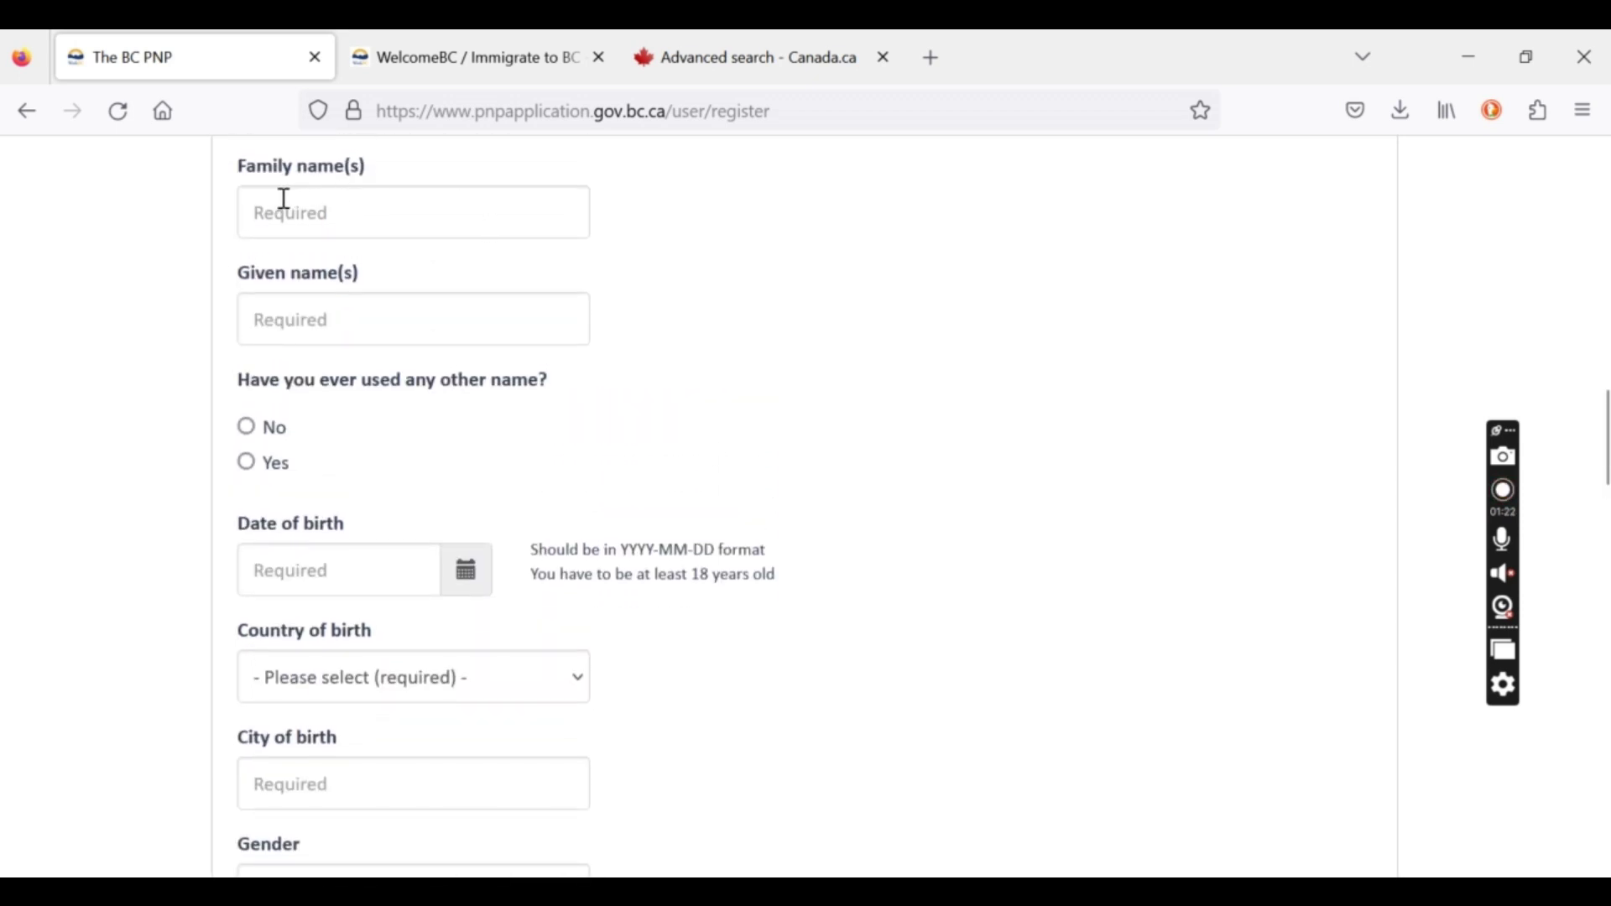
scroll(424, 234, "down", 2)
scroll(395, 252, "up", 2)
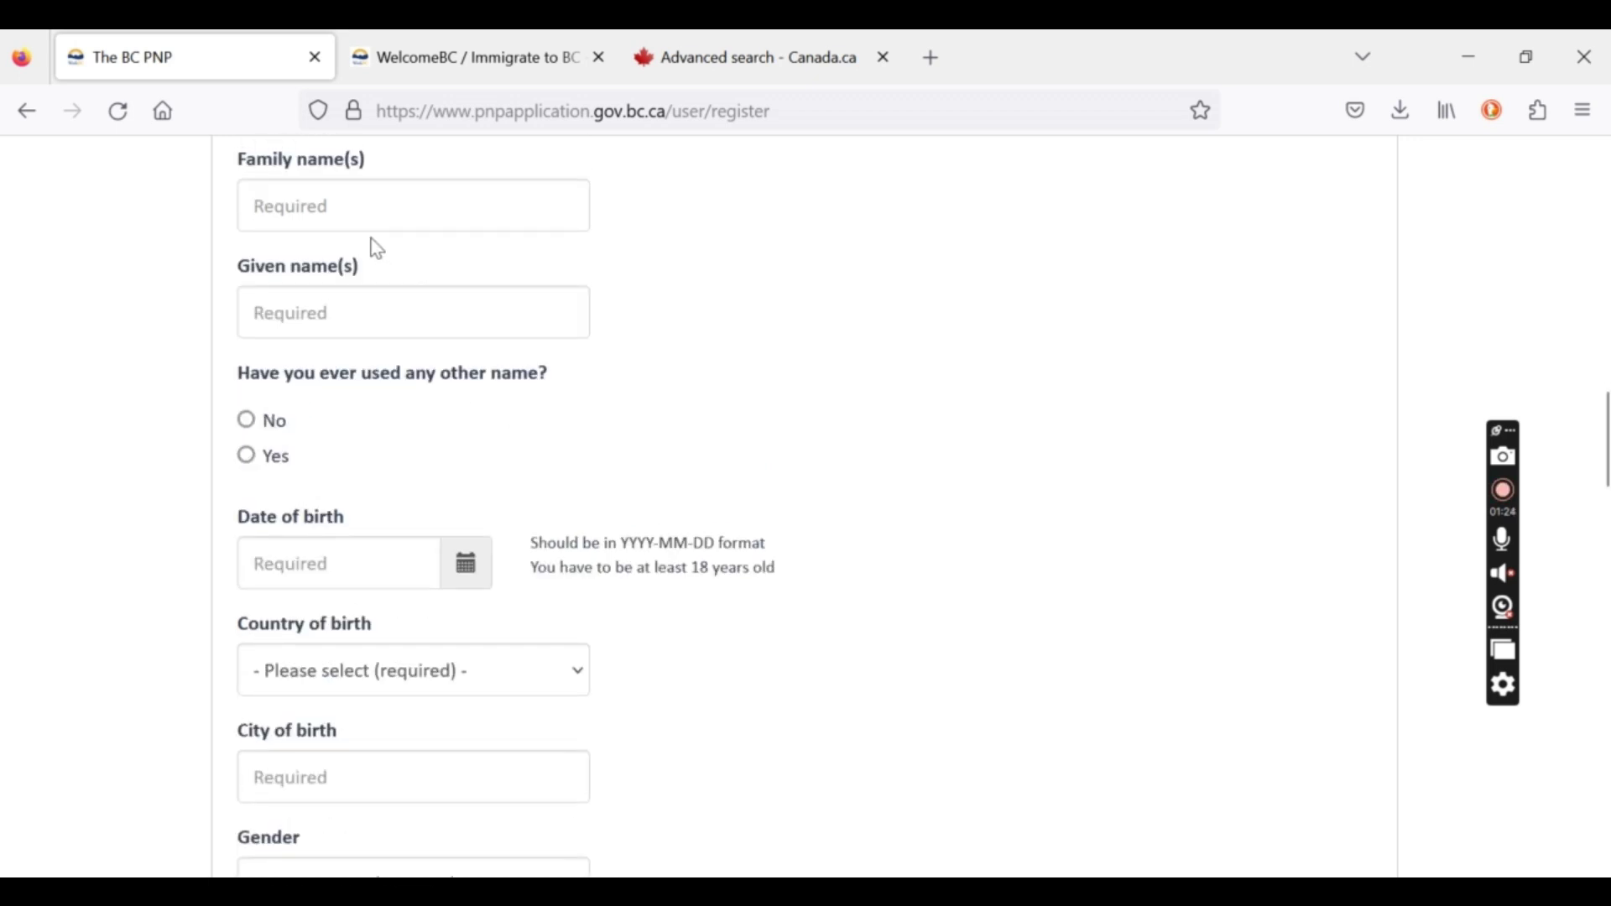
left_click(338, 212)
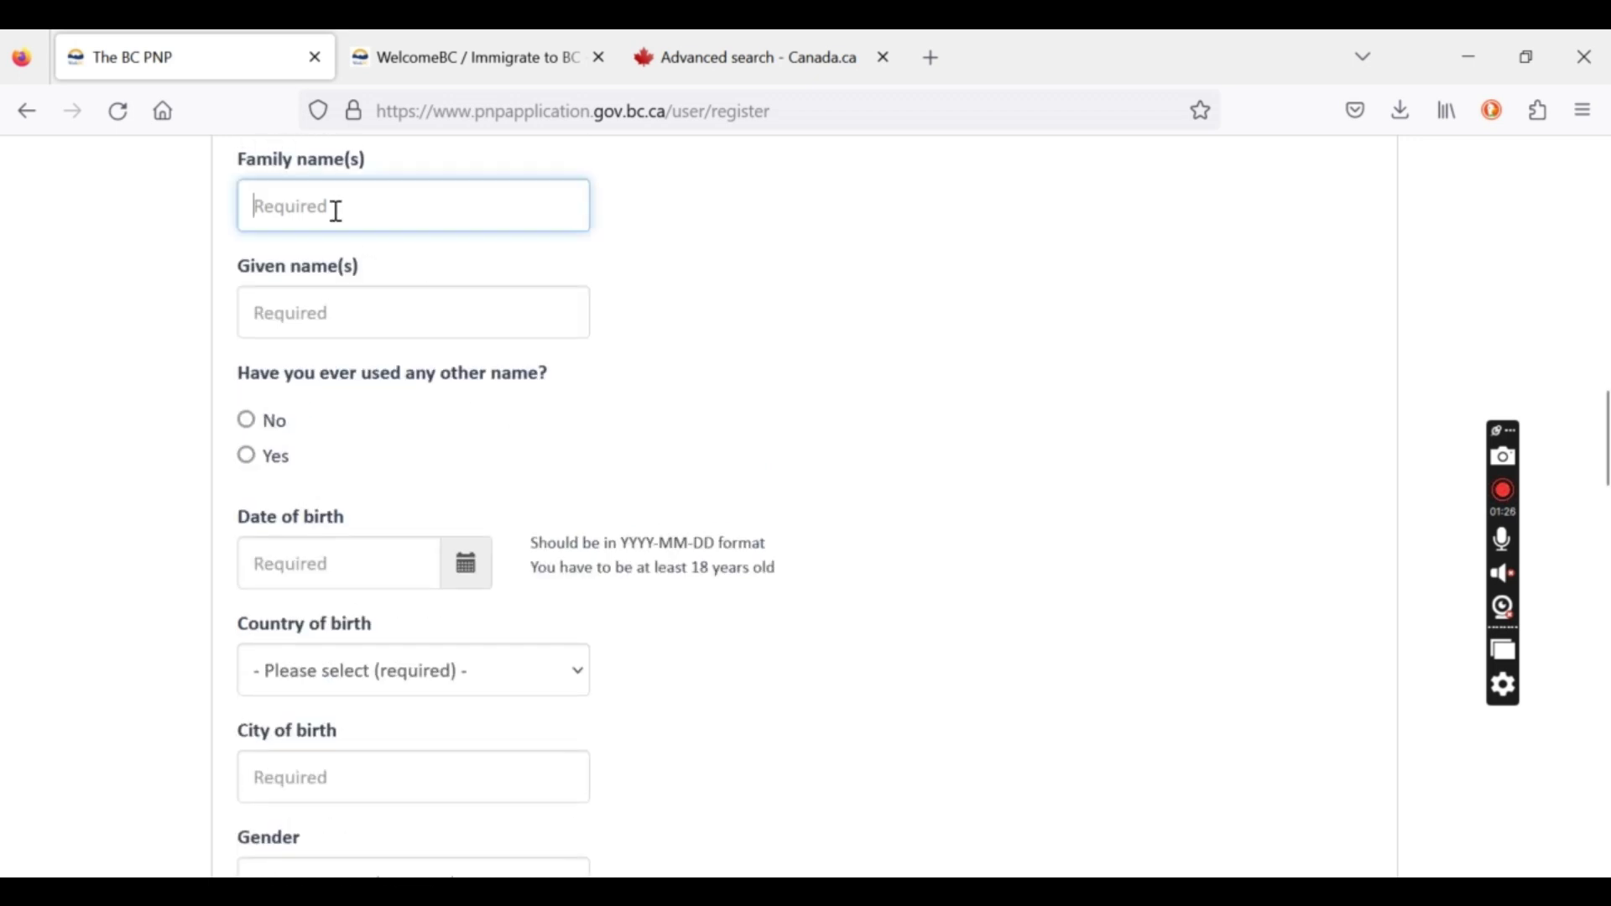
scroll(345, 226, "up", 2)
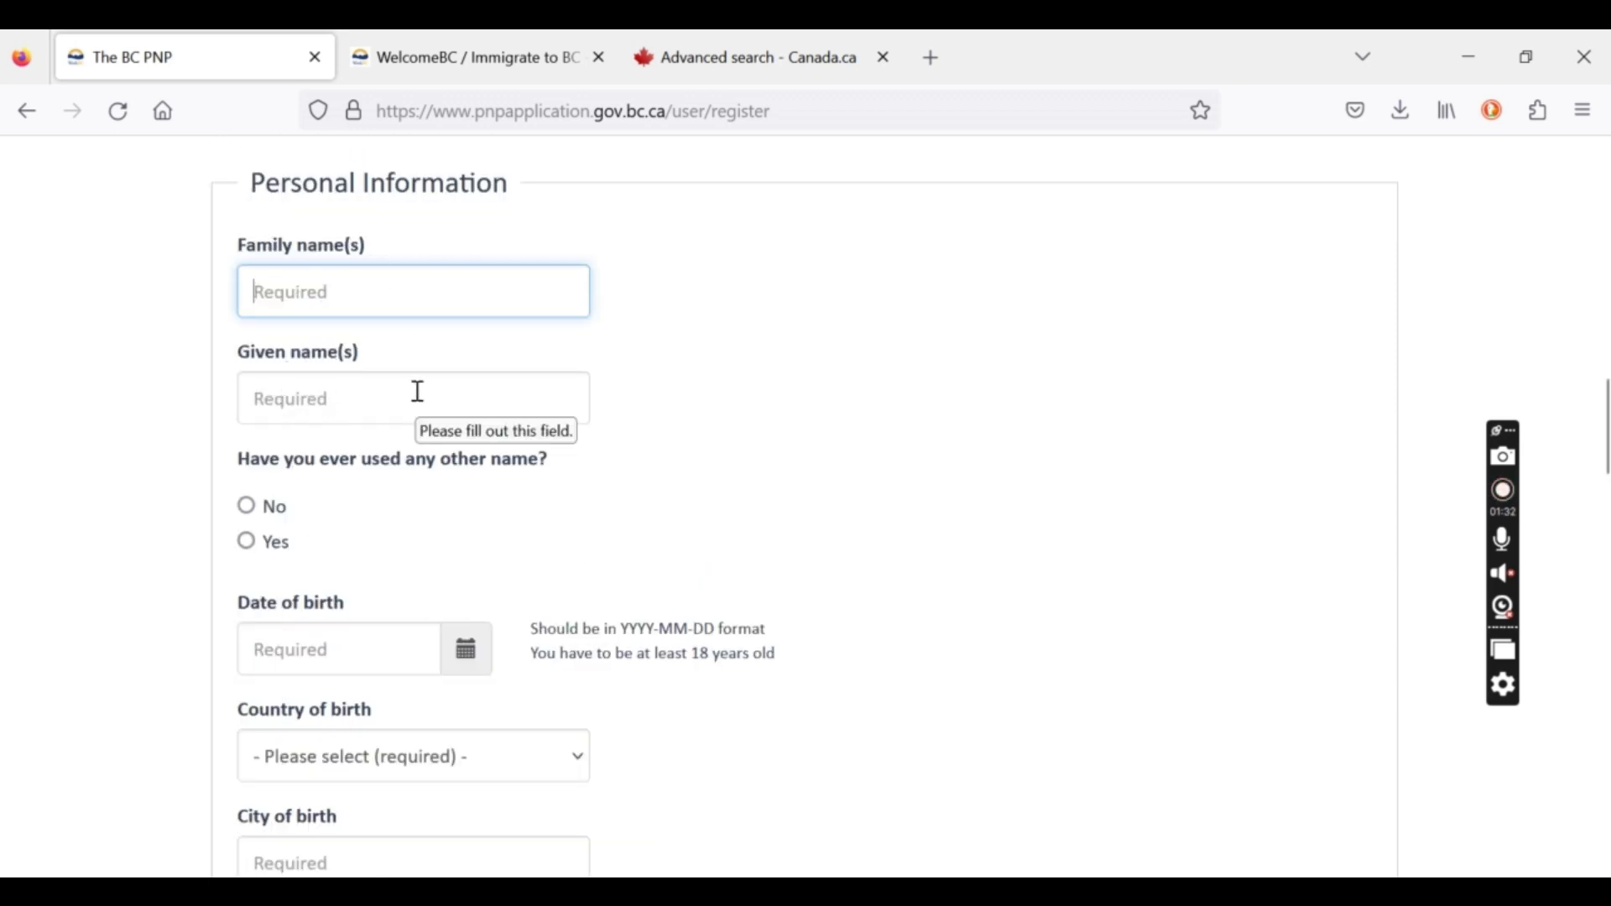
scroll(418, 390, "down", 2)
scroll(422, 401, "down", 1)
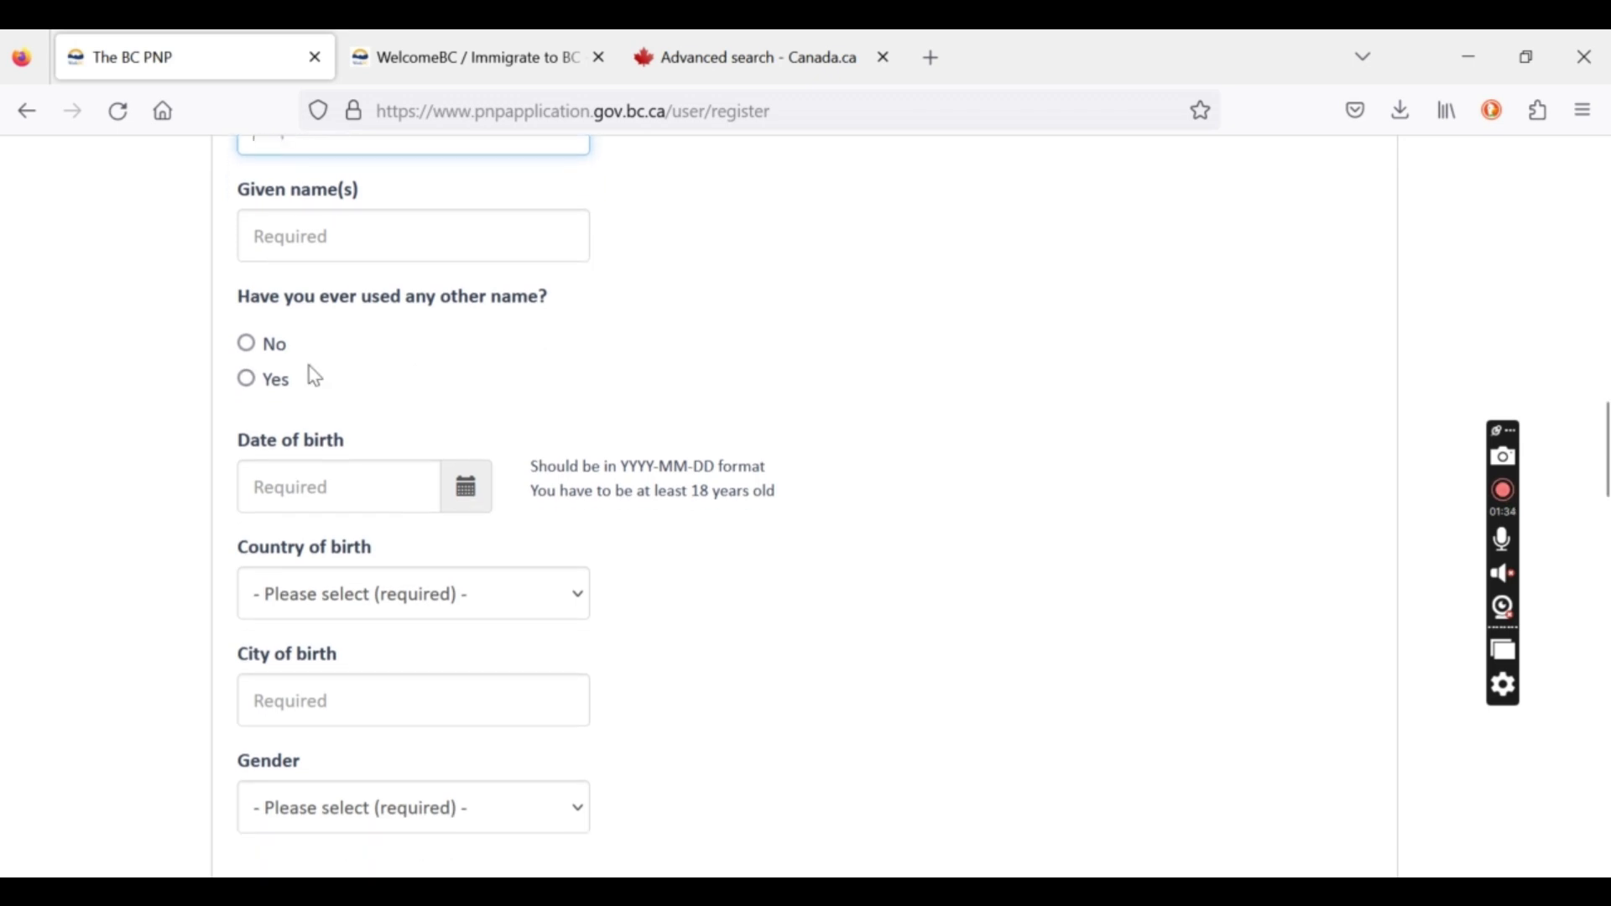
scroll(332, 383, "down", 4)
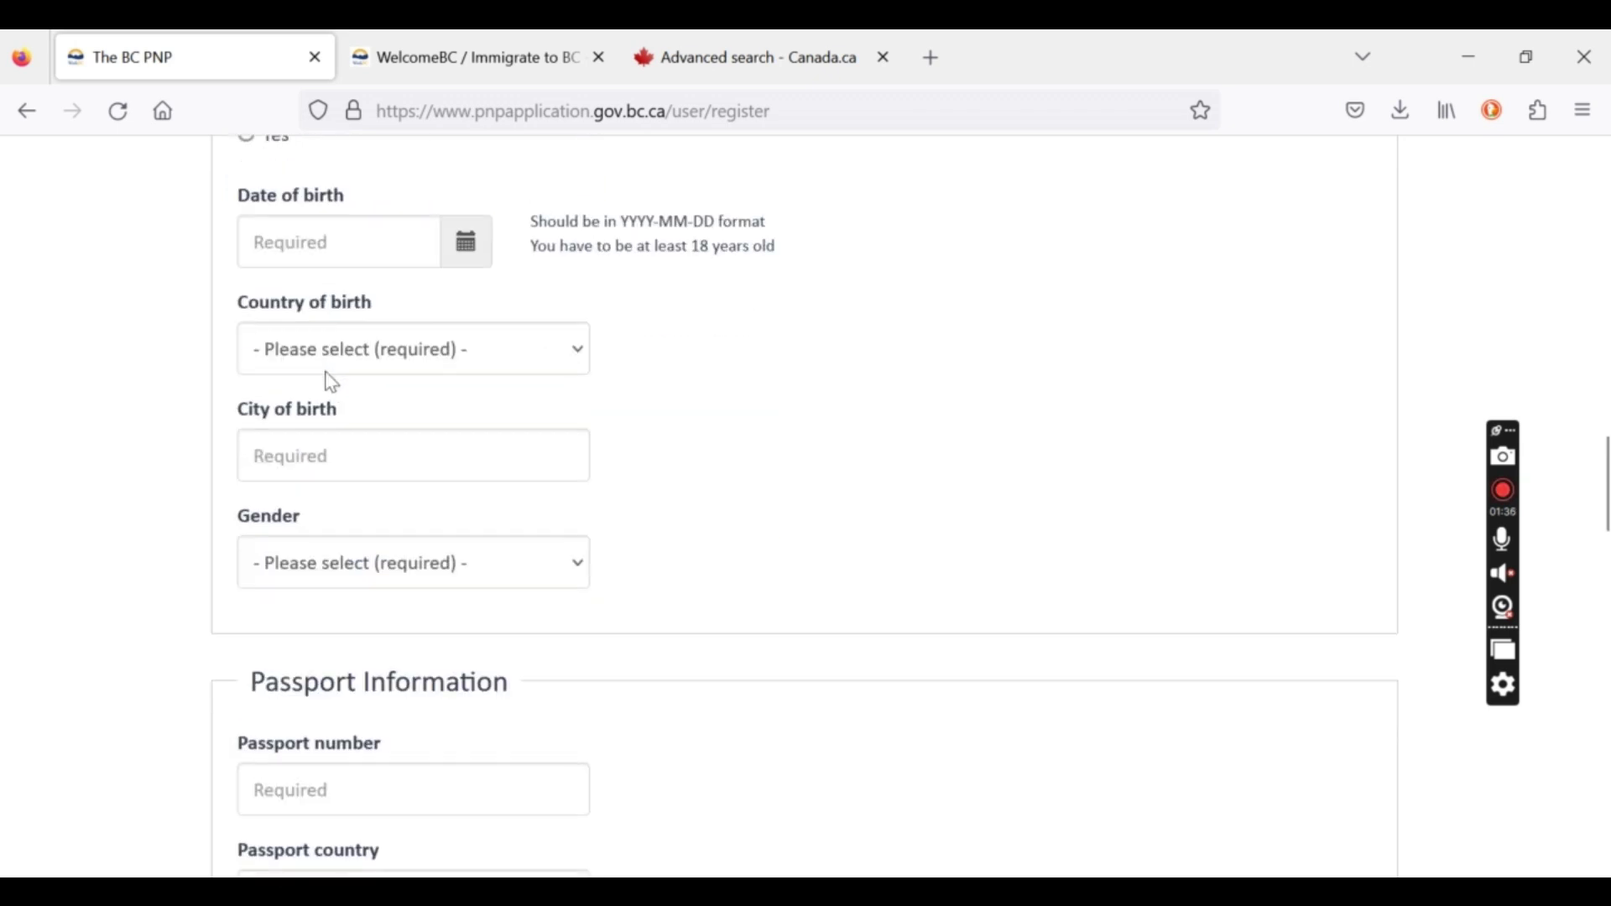
scroll(328, 373, "down", 2)
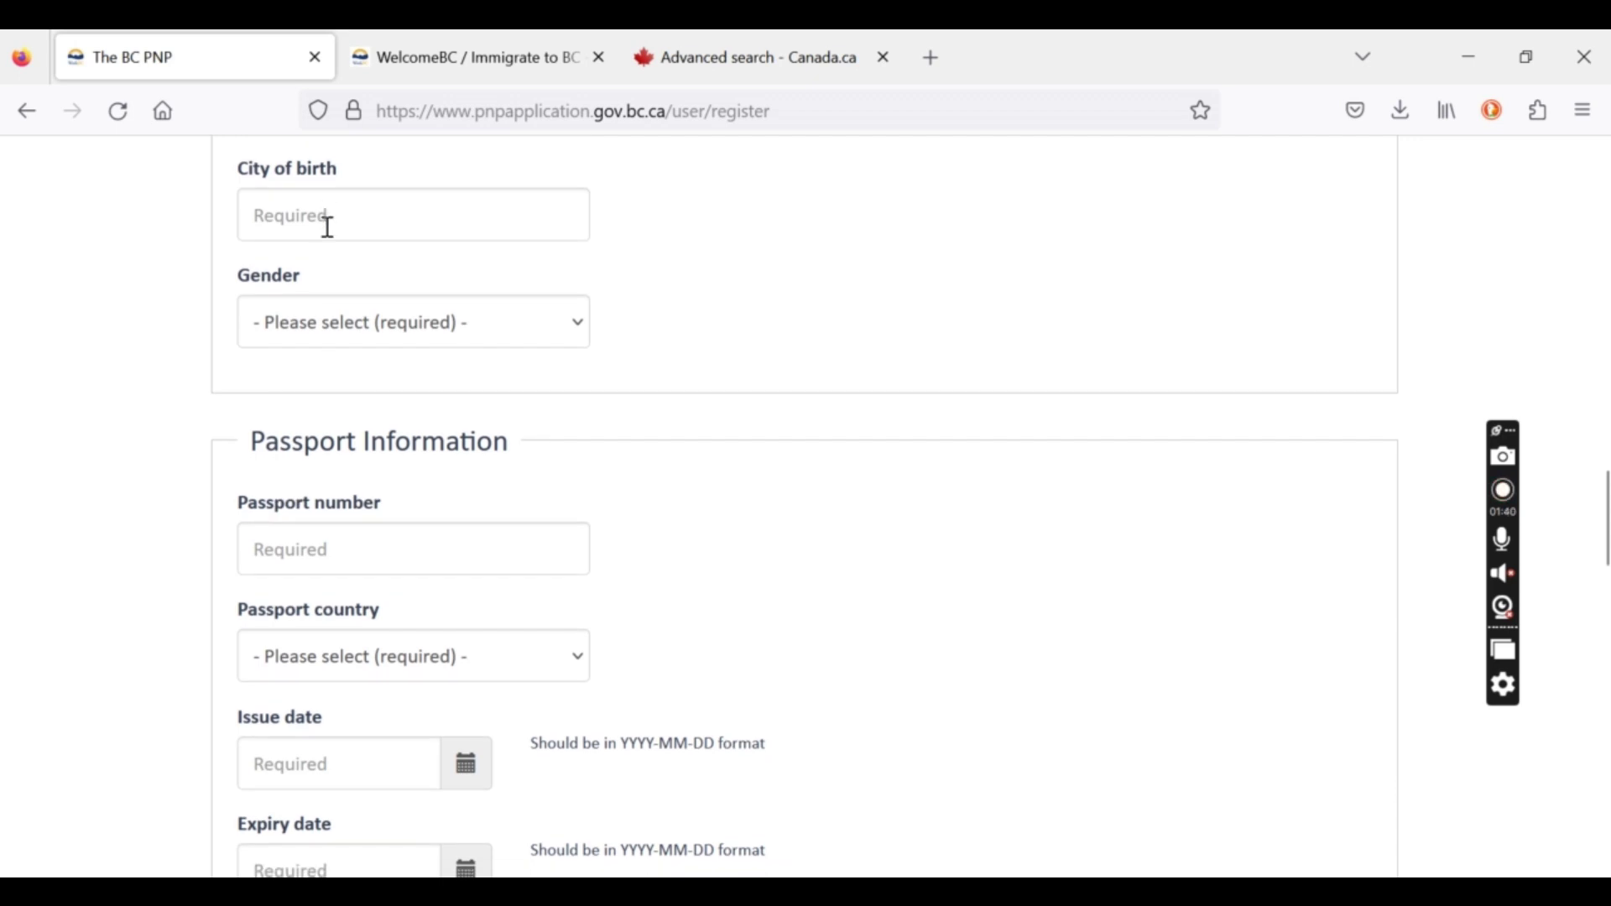
scroll(438, 368, "down", 1)
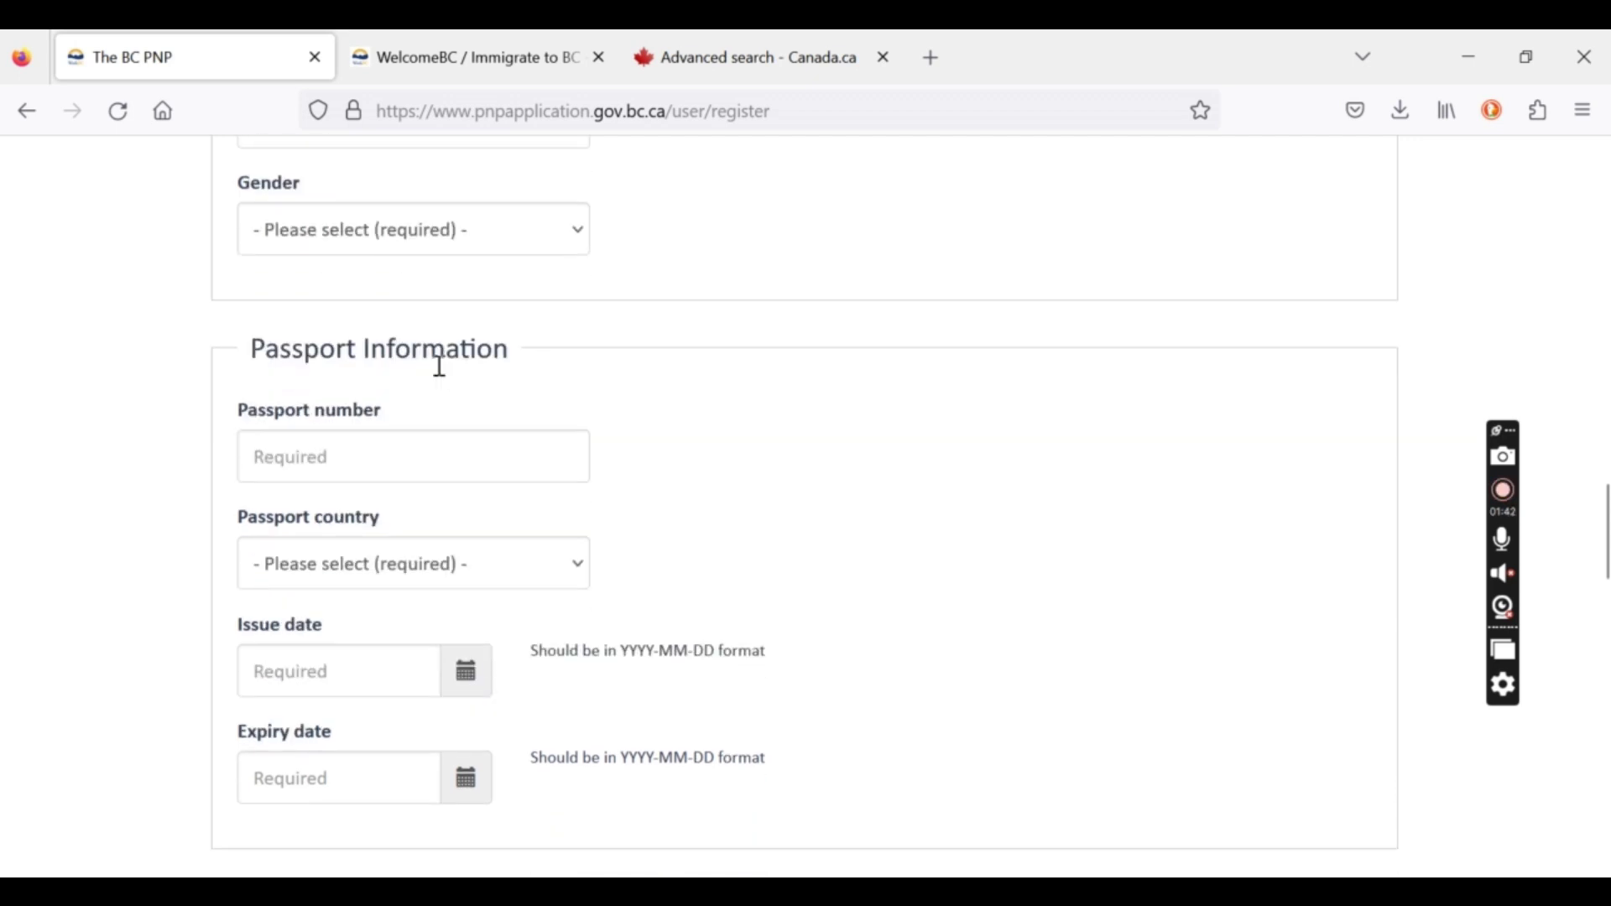
scroll(438, 368, "down", 1)
scroll(439, 366, "up", 1)
scroll(439, 375, "down", 1)
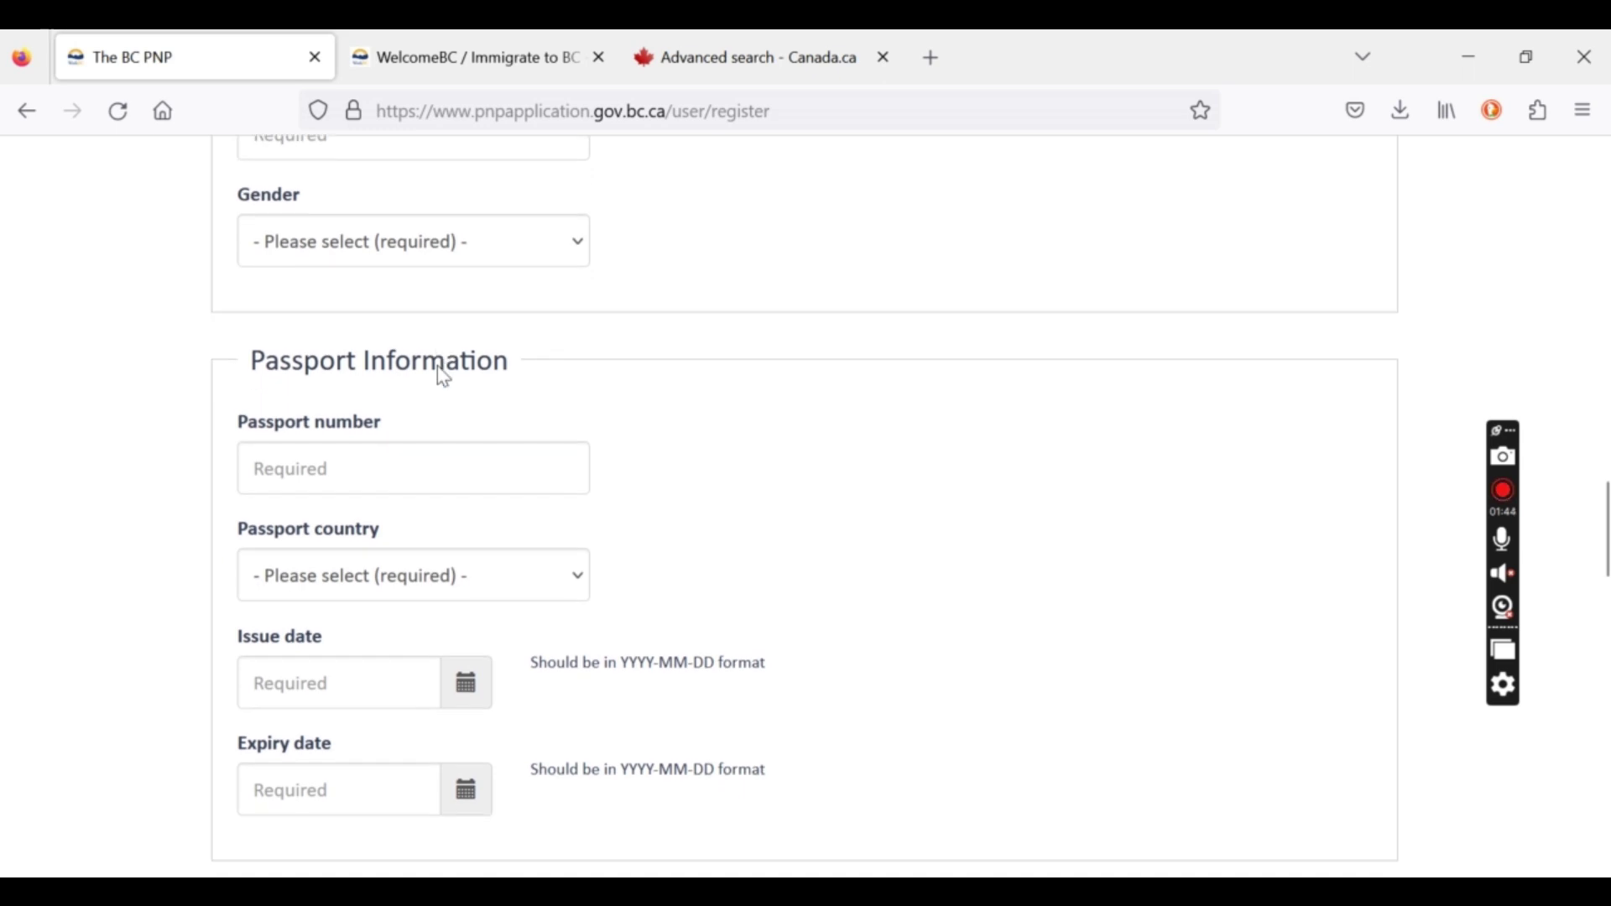
scroll(445, 378, "down", 1)
scroll(445, 377, "up", 2)
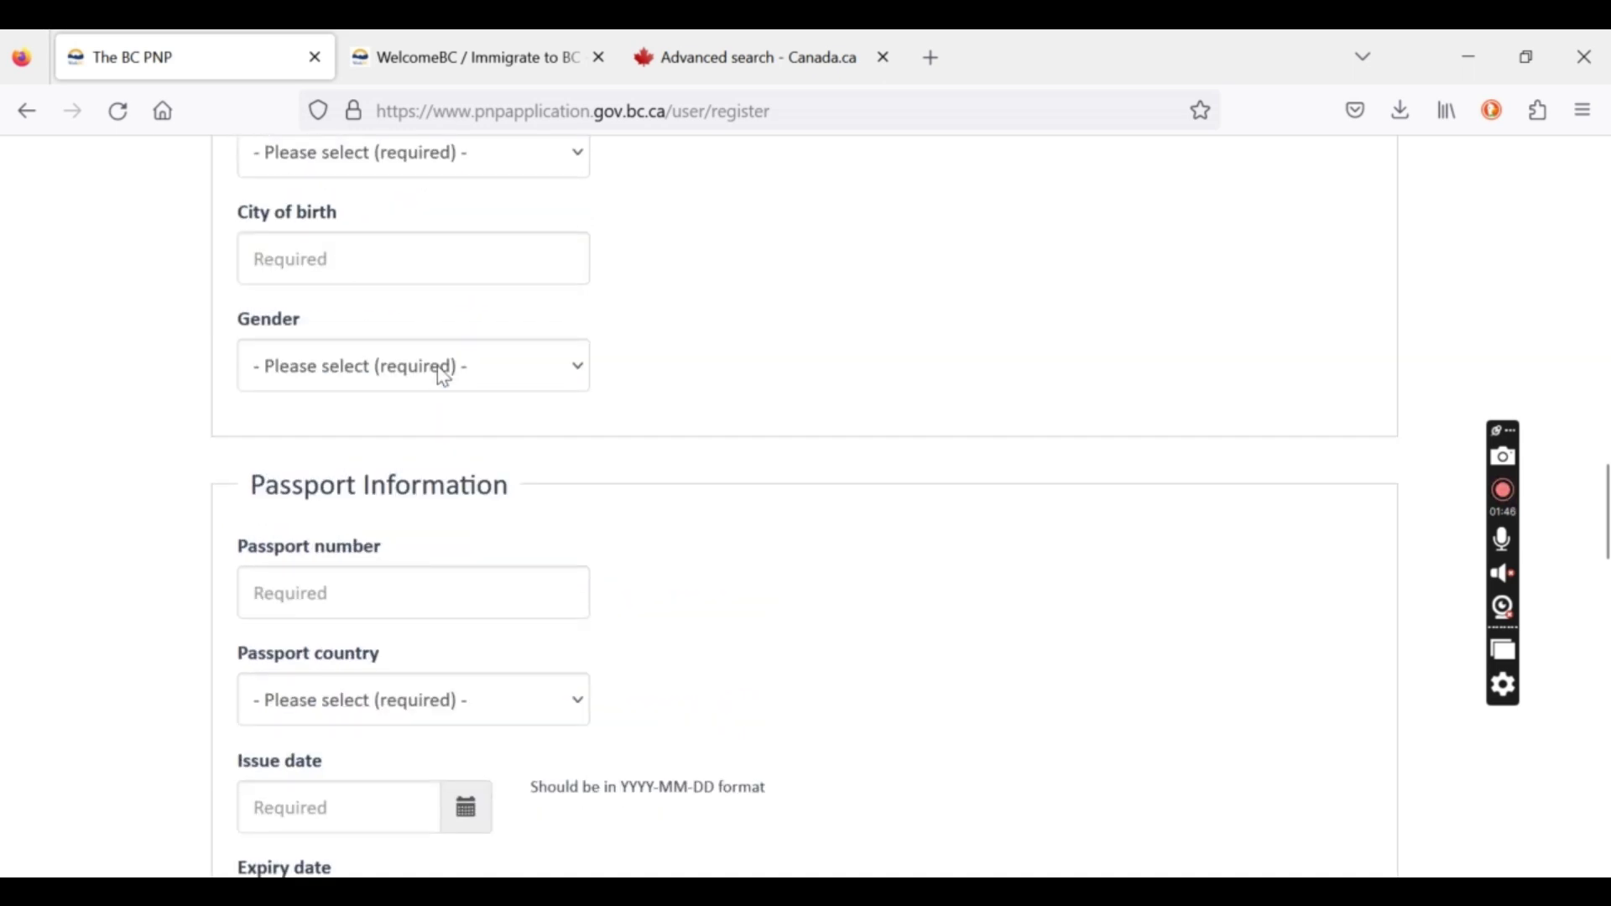
scroll(443, 376, "down", 4)
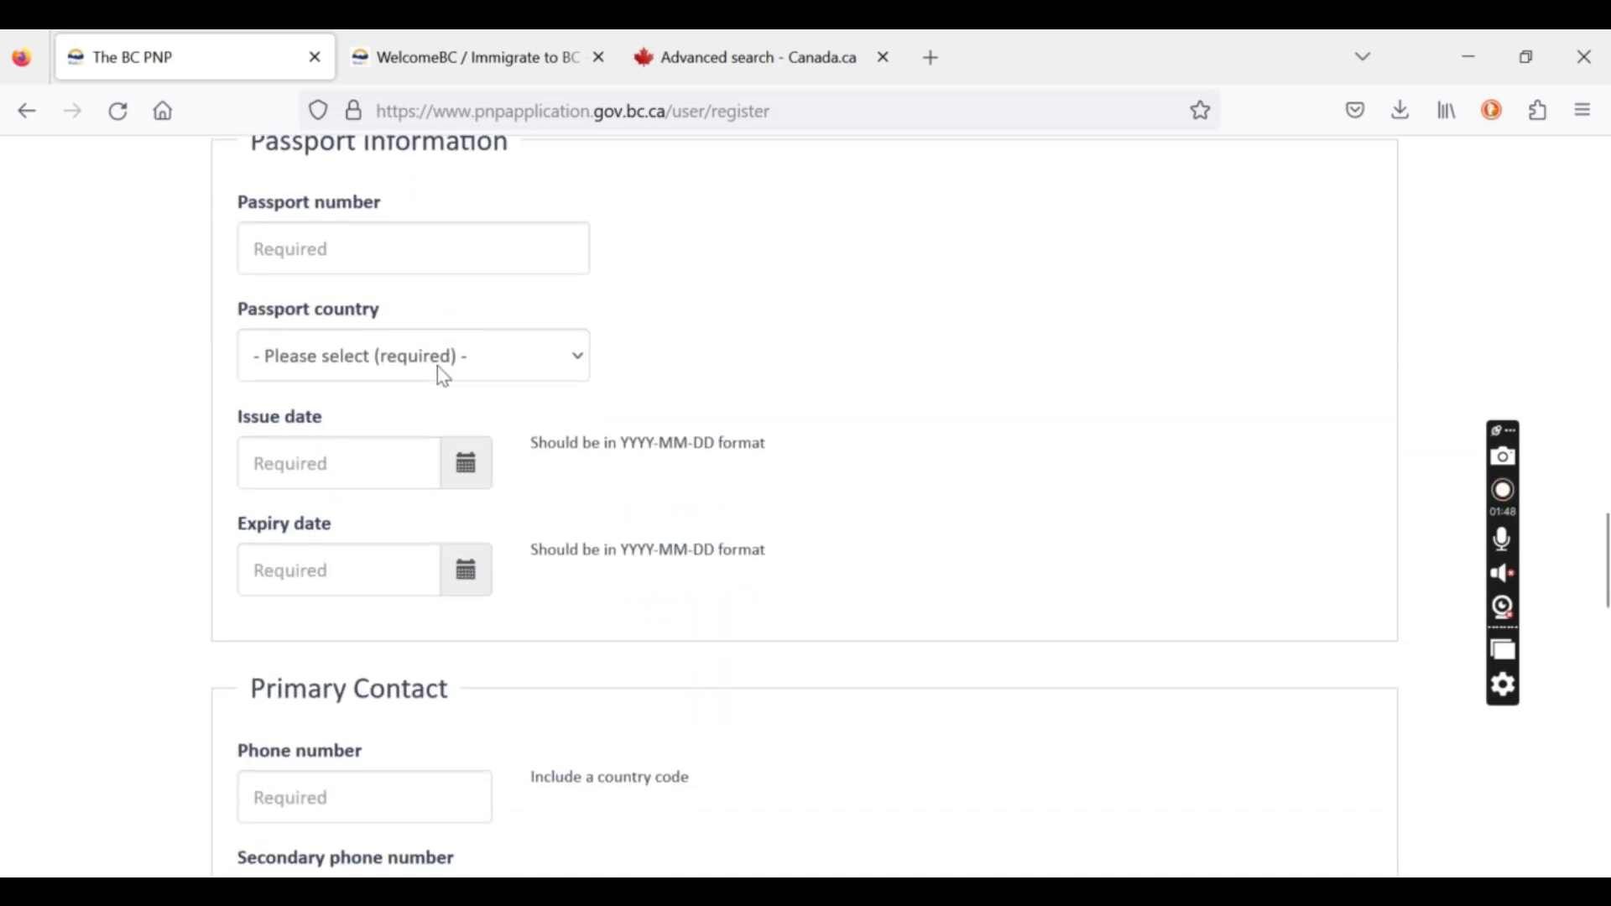
scroll(444, 378, "down", 1)
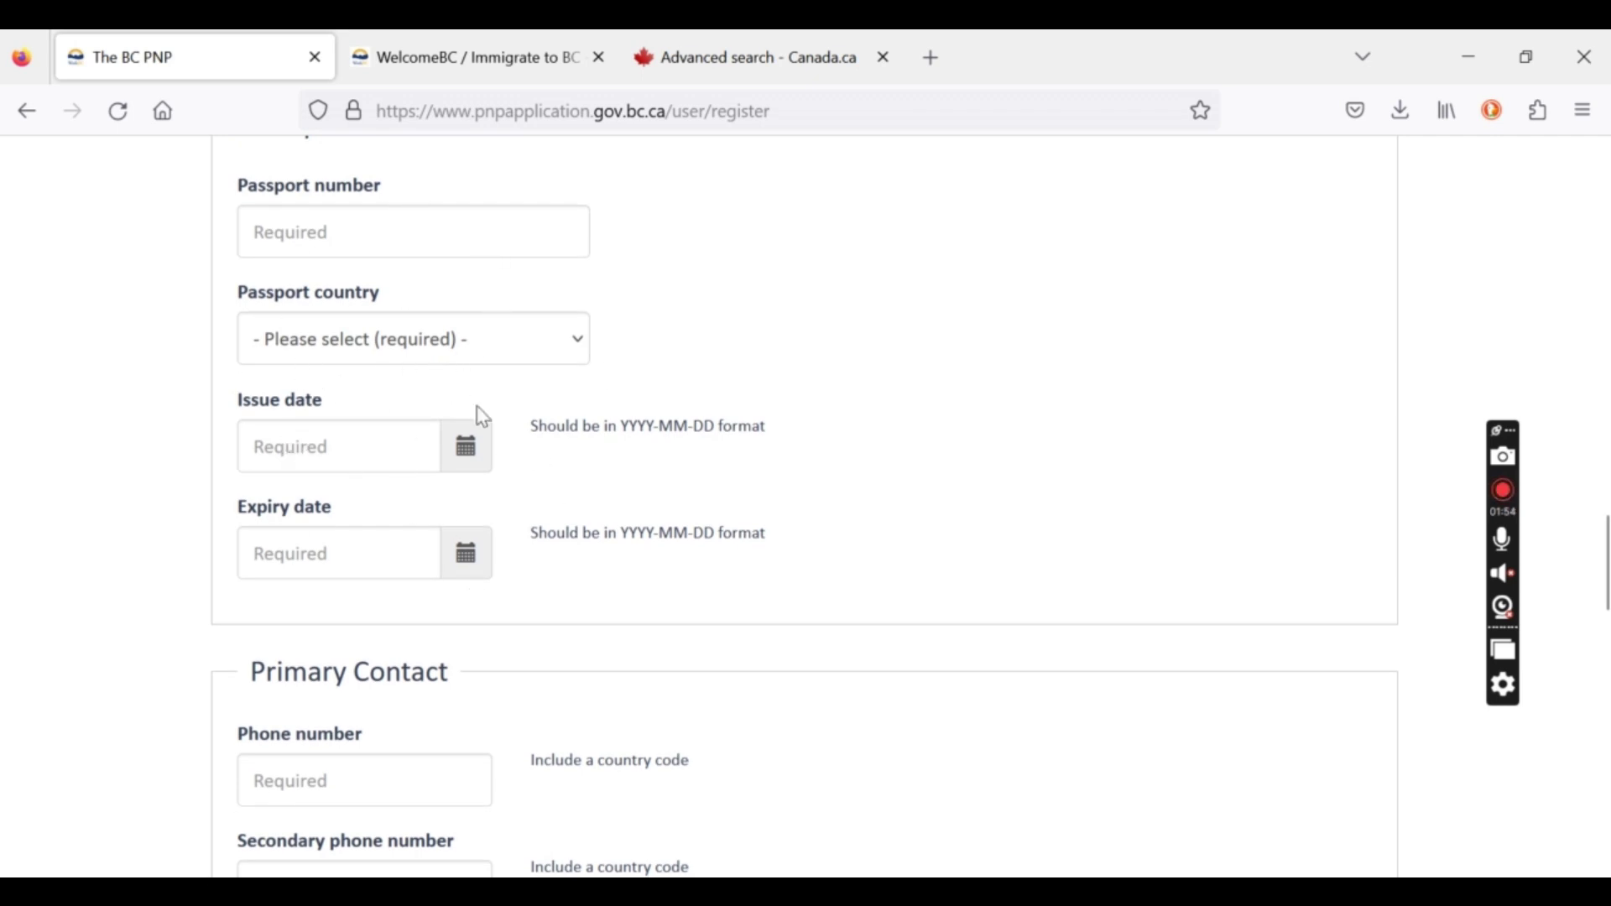
scroll(319, 483, "down", 4)
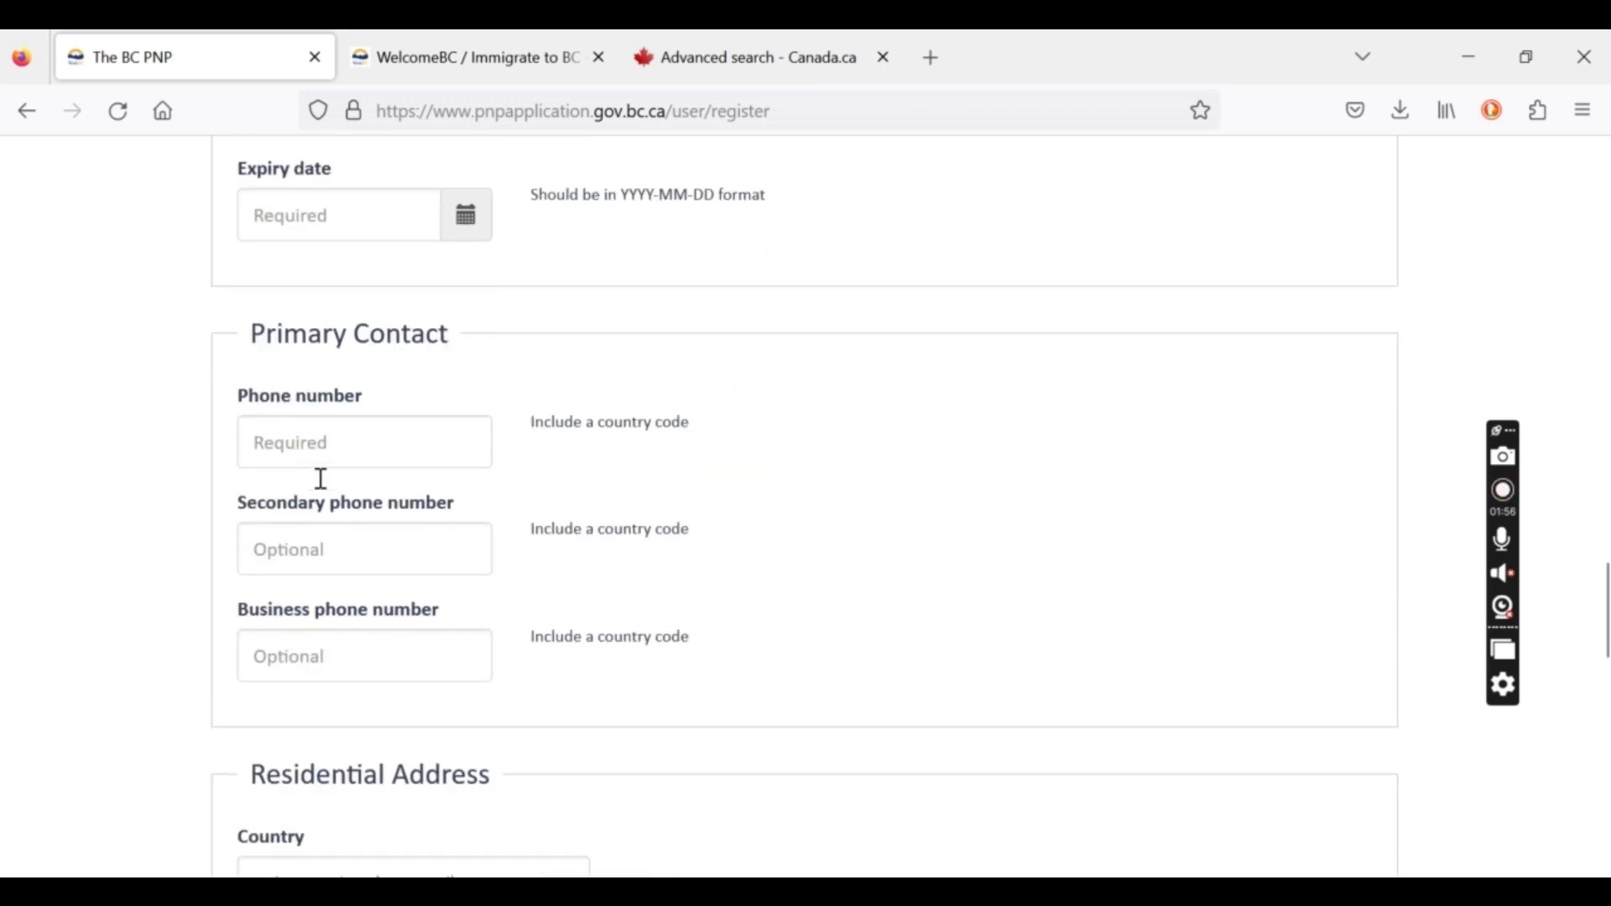
scroll(321, 479, "down", 5)
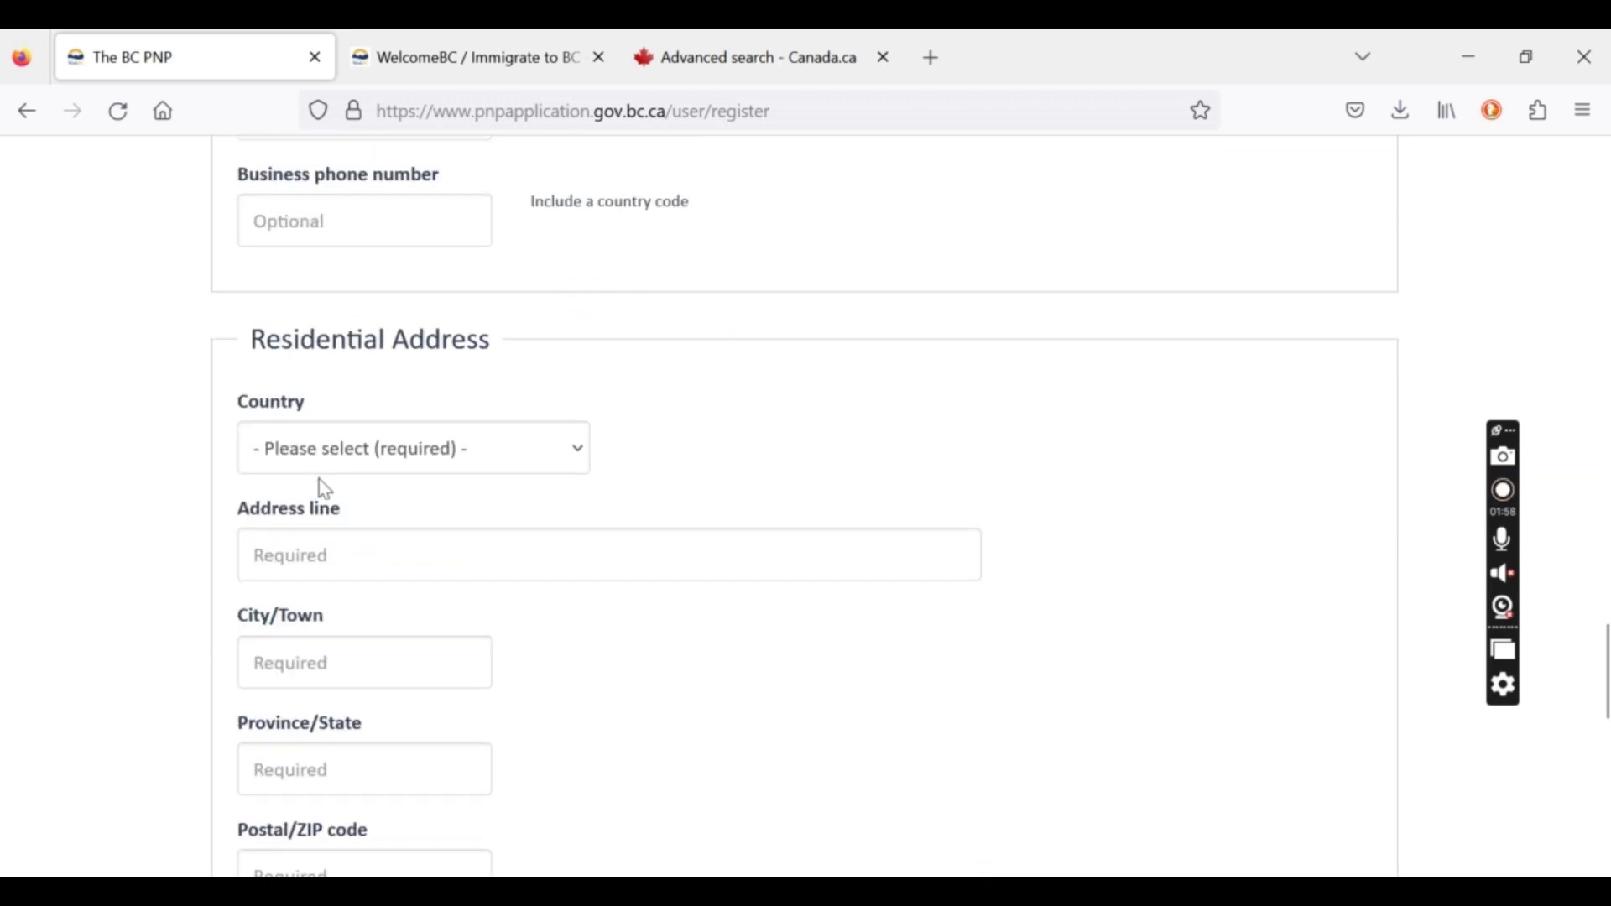
scroll(323, 485, "down", 1)
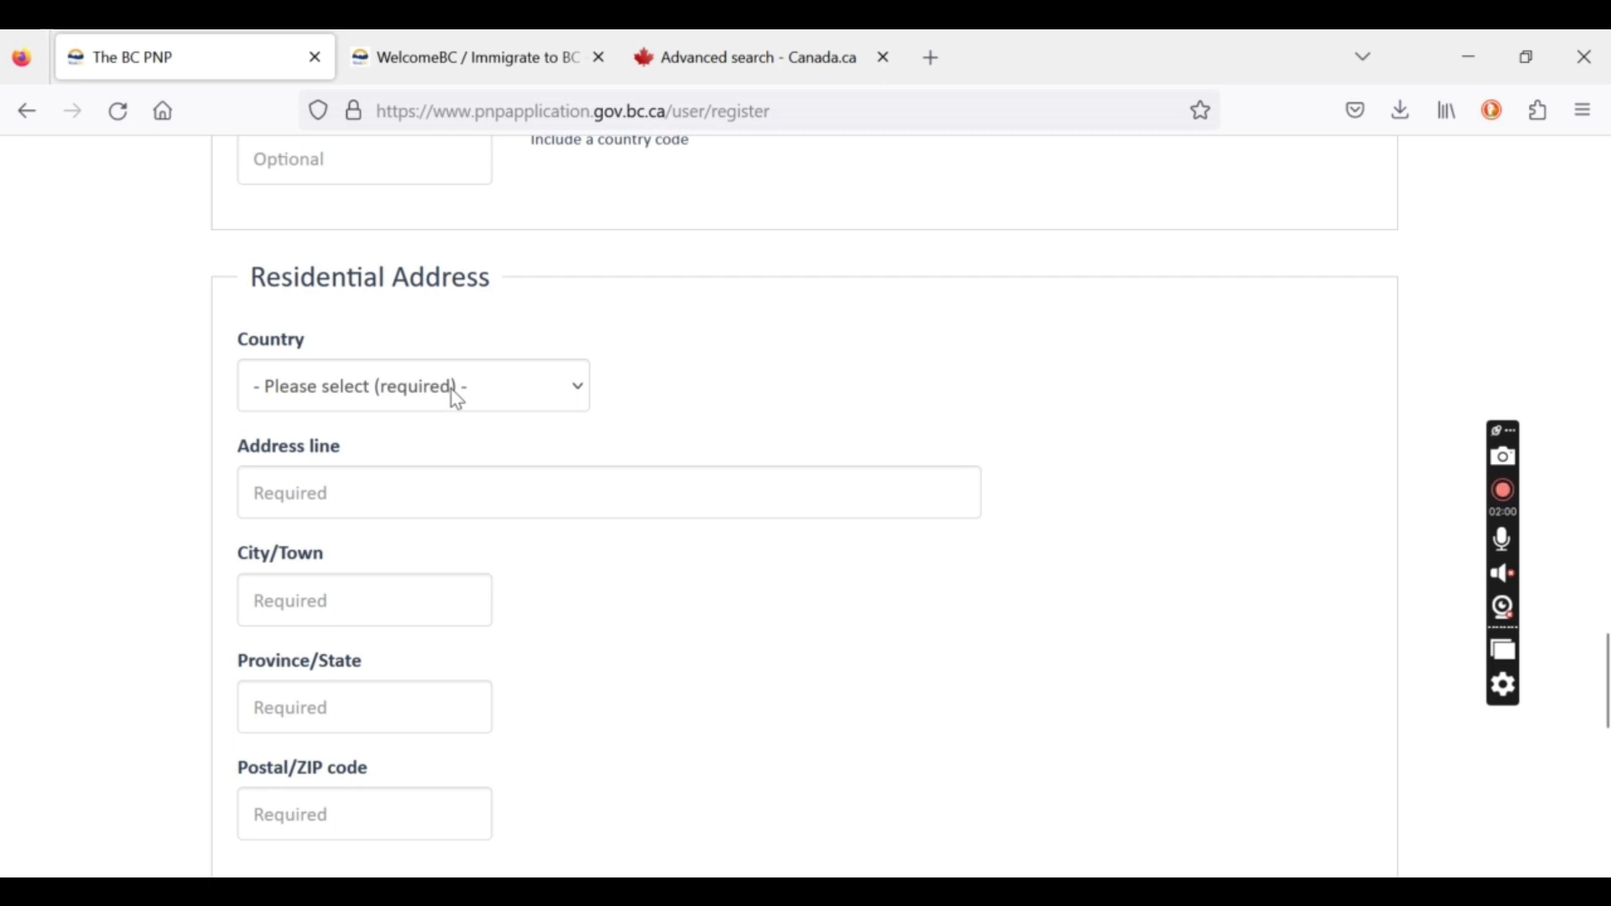
scroll(458, 401, "down", 1)
scroll(458, 400, "down", 3)
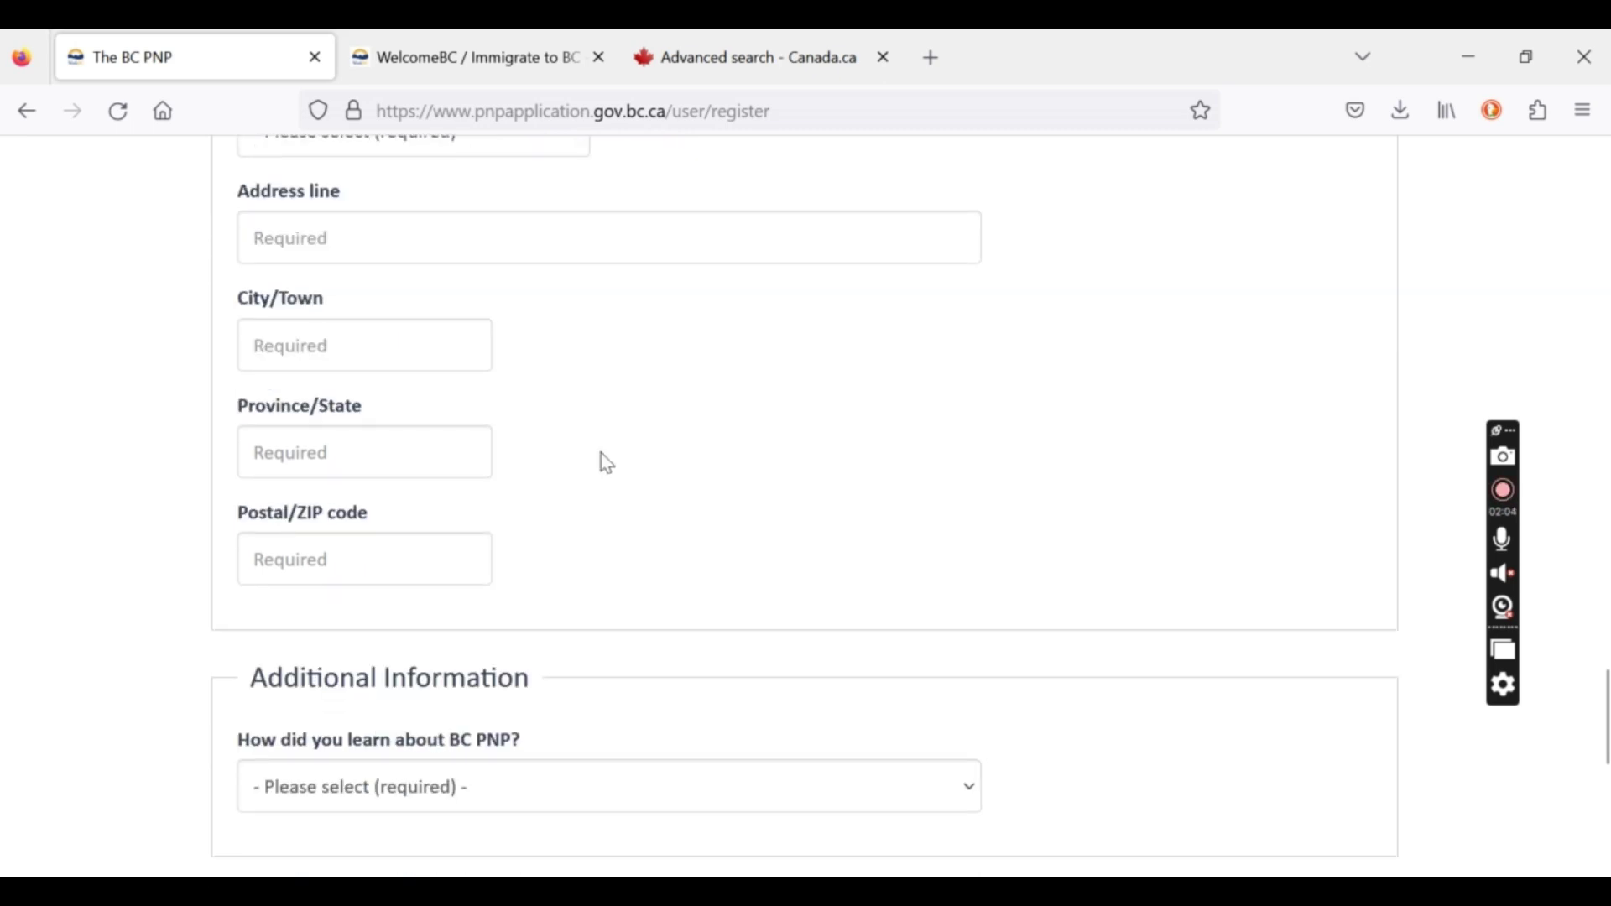
scroll(604, 460, "down", 1)
scroll(605, 461, "down", 1)
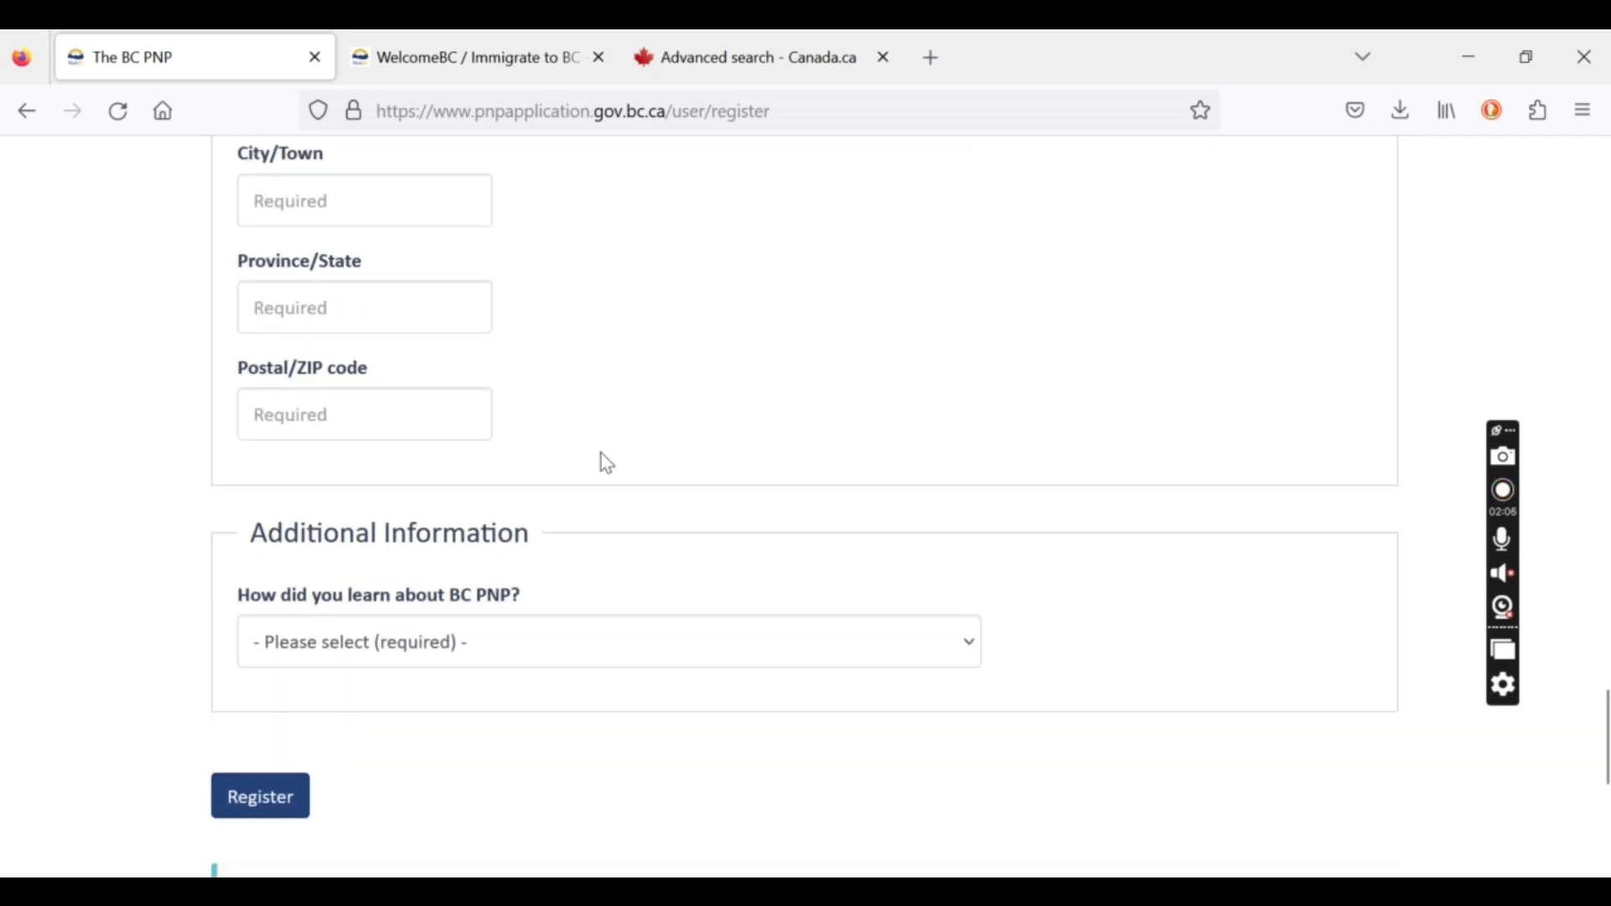
scroll(601, 453, "up", 1)
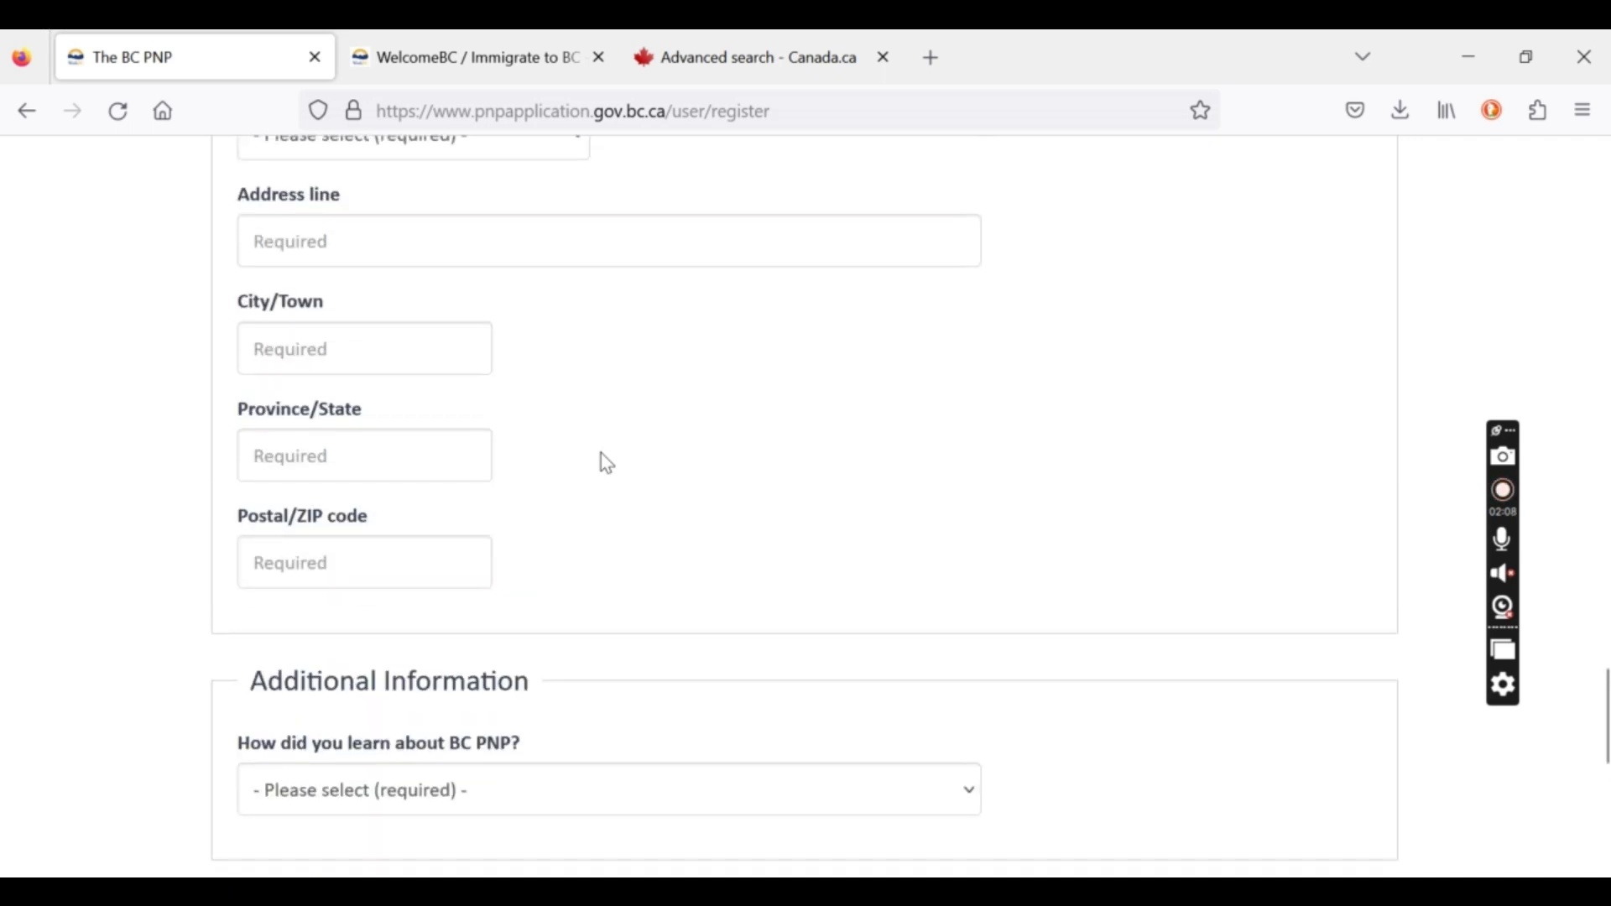
scroll(601, 454, "down", 1)
scroll(606, 462, "down", 1)
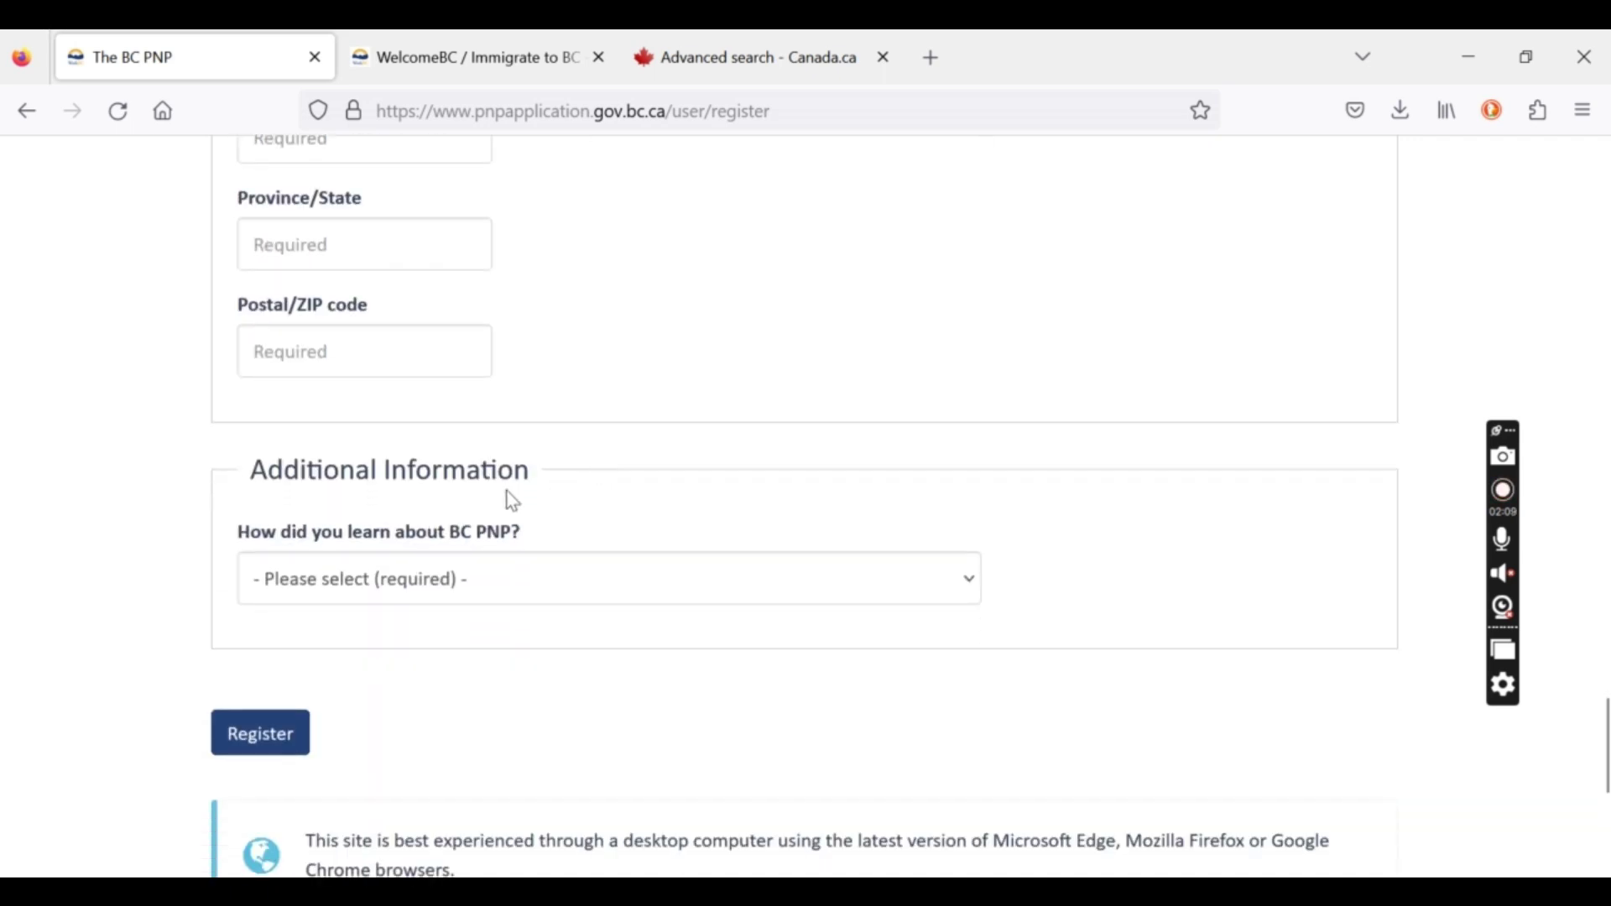
left_click(448, 579)
left_click(574, 592)
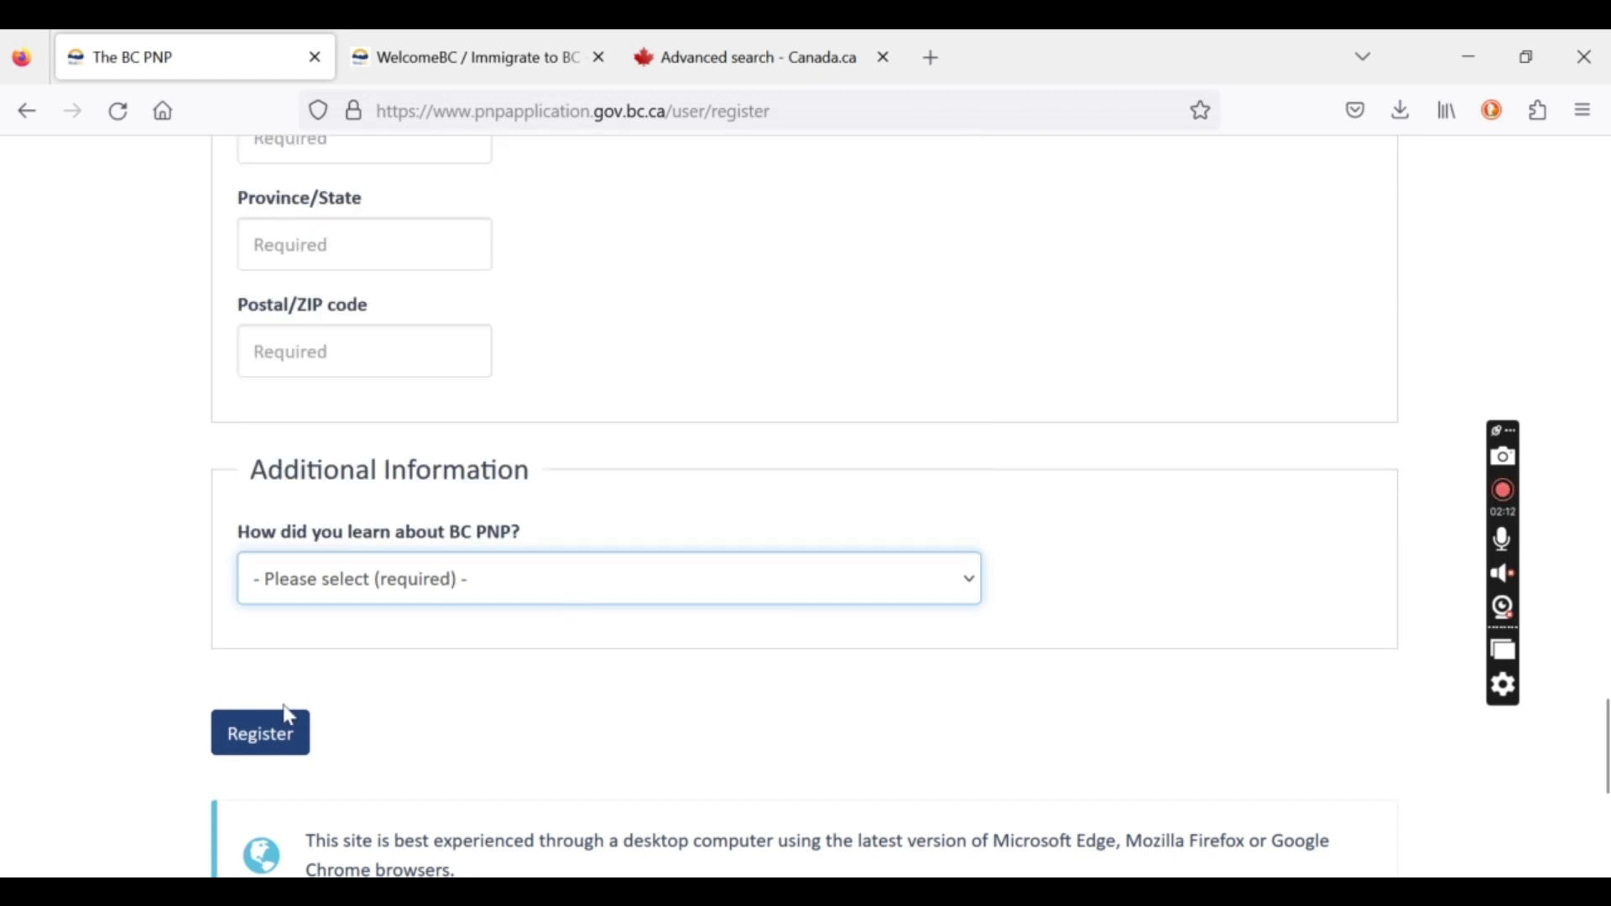
scroll(287, 671, "down", 2)
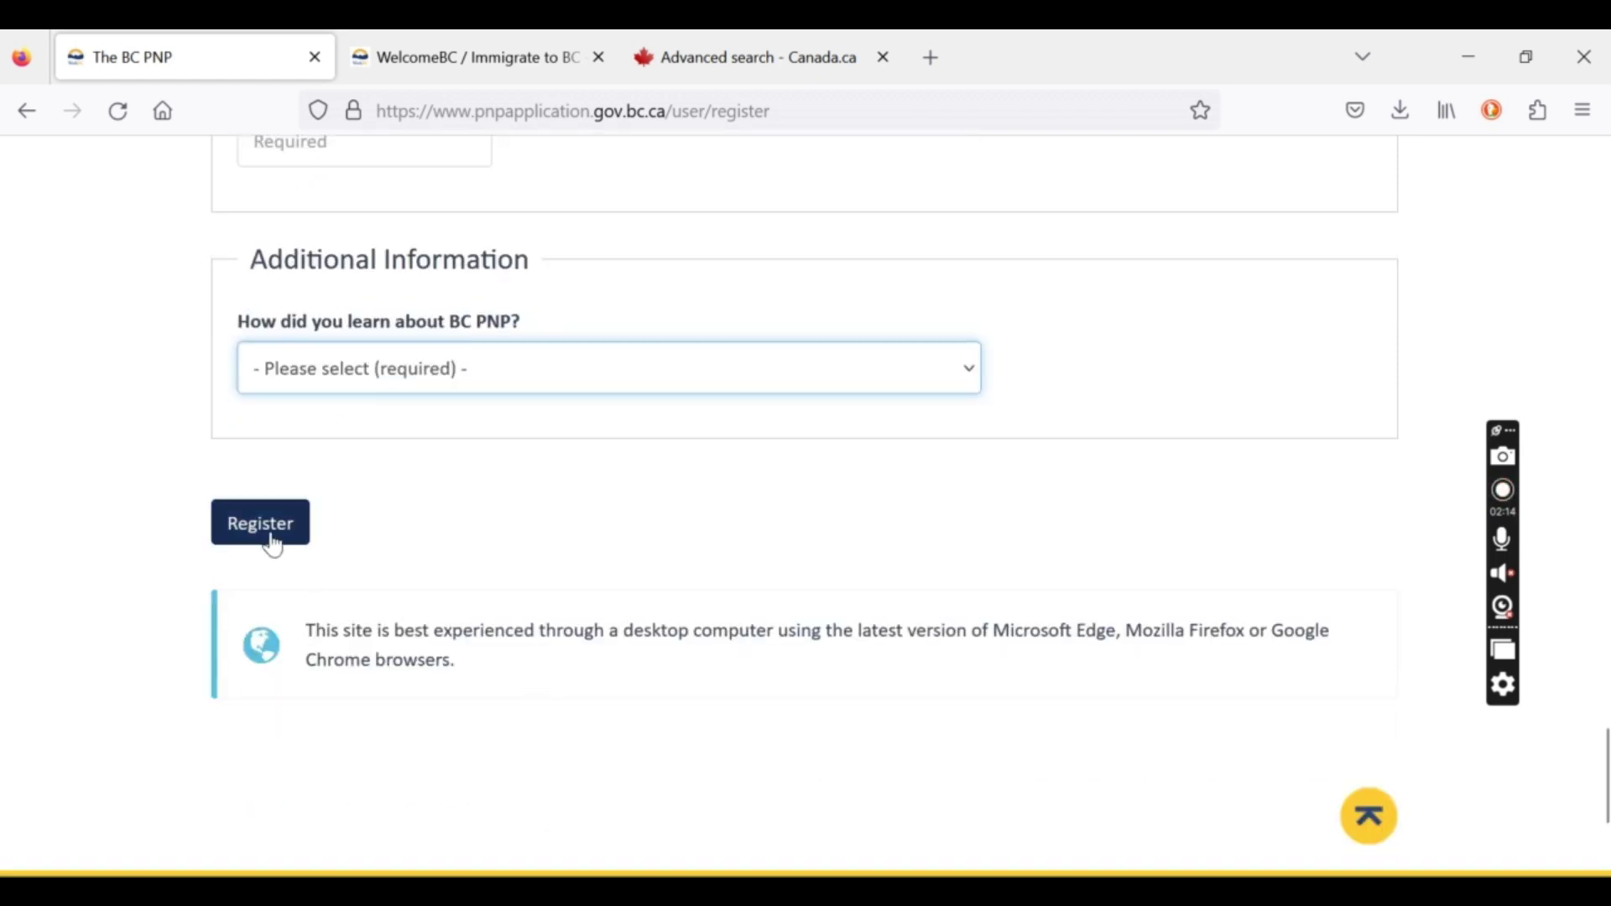
scroll(841, 535, "up", 15)
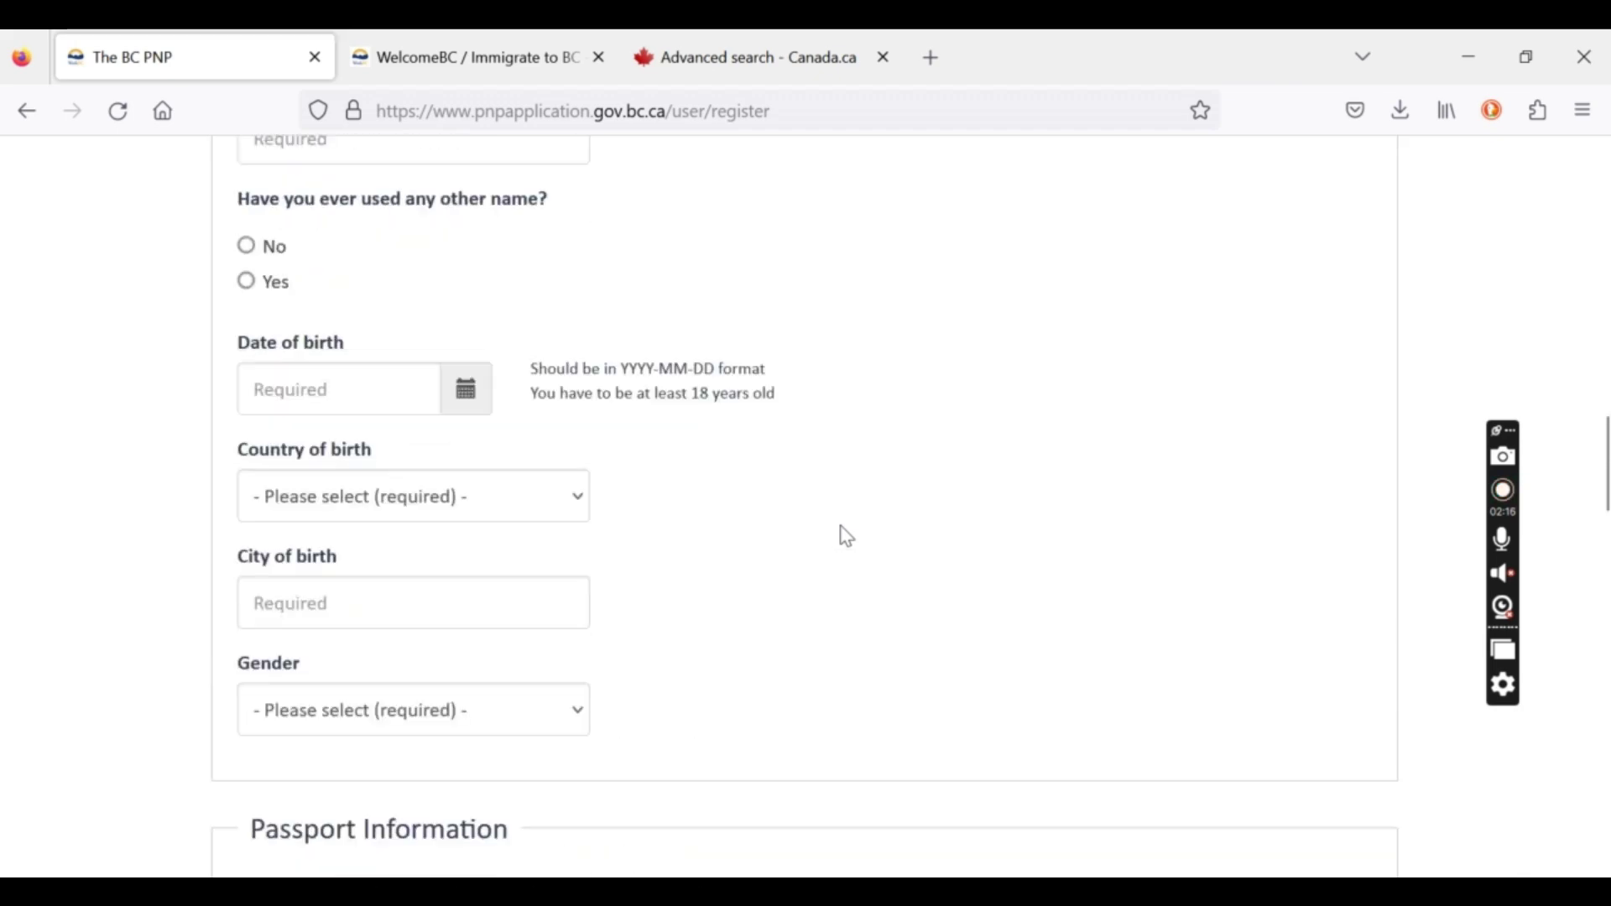
scroll(845, 535, "up", 15)
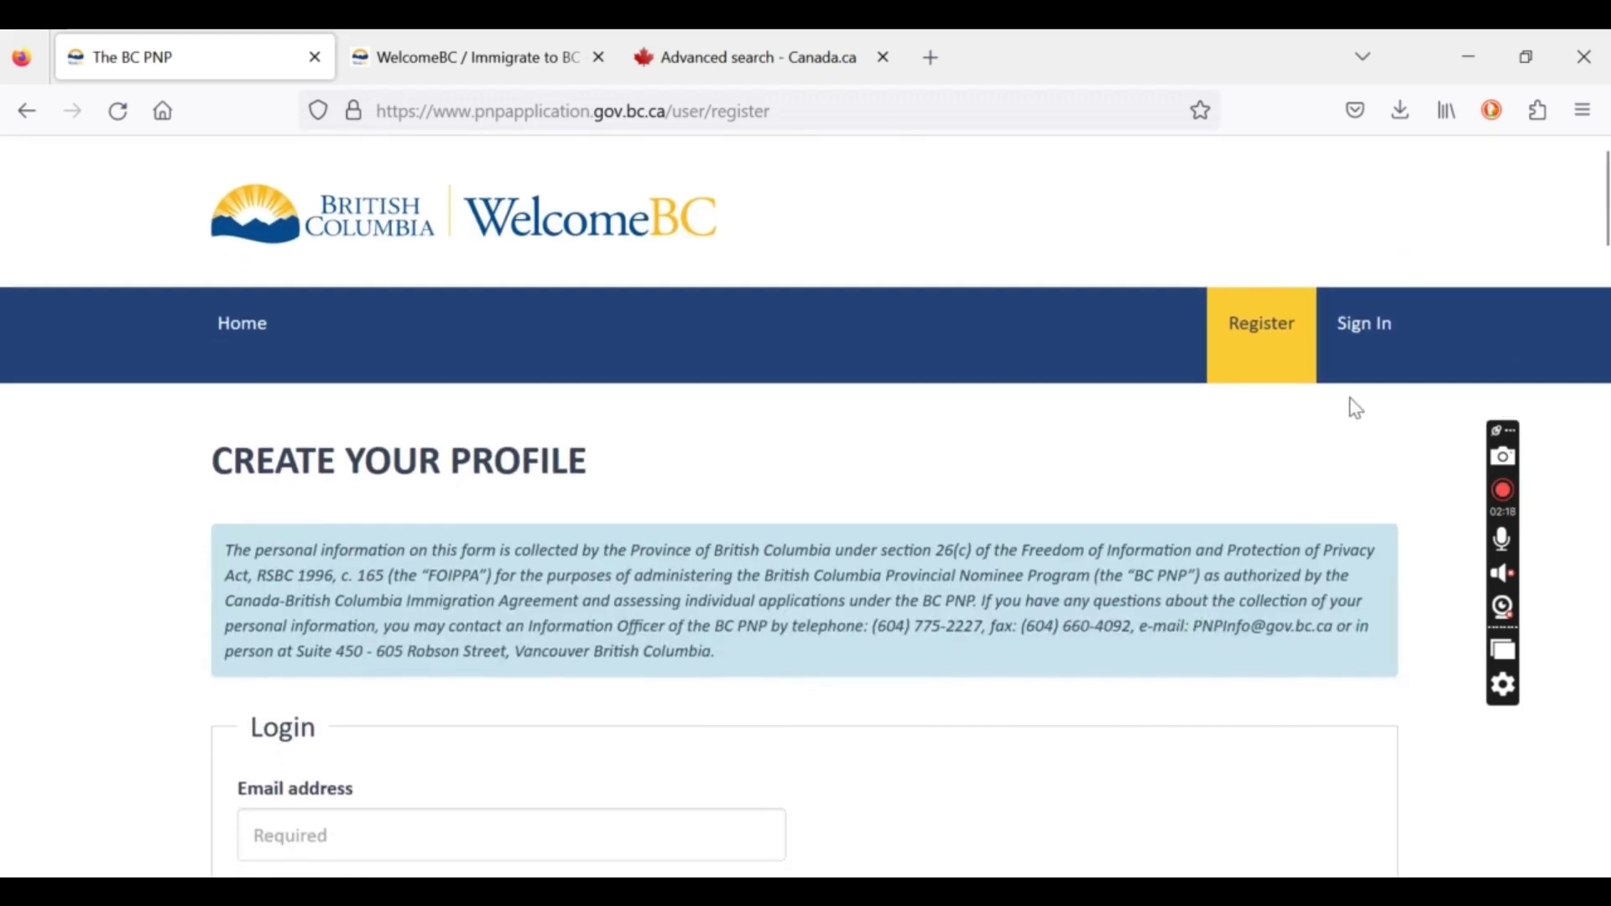
Sign in with the User ID and password, declining Firefox's offer to save the login.
left_click(1368, 351)
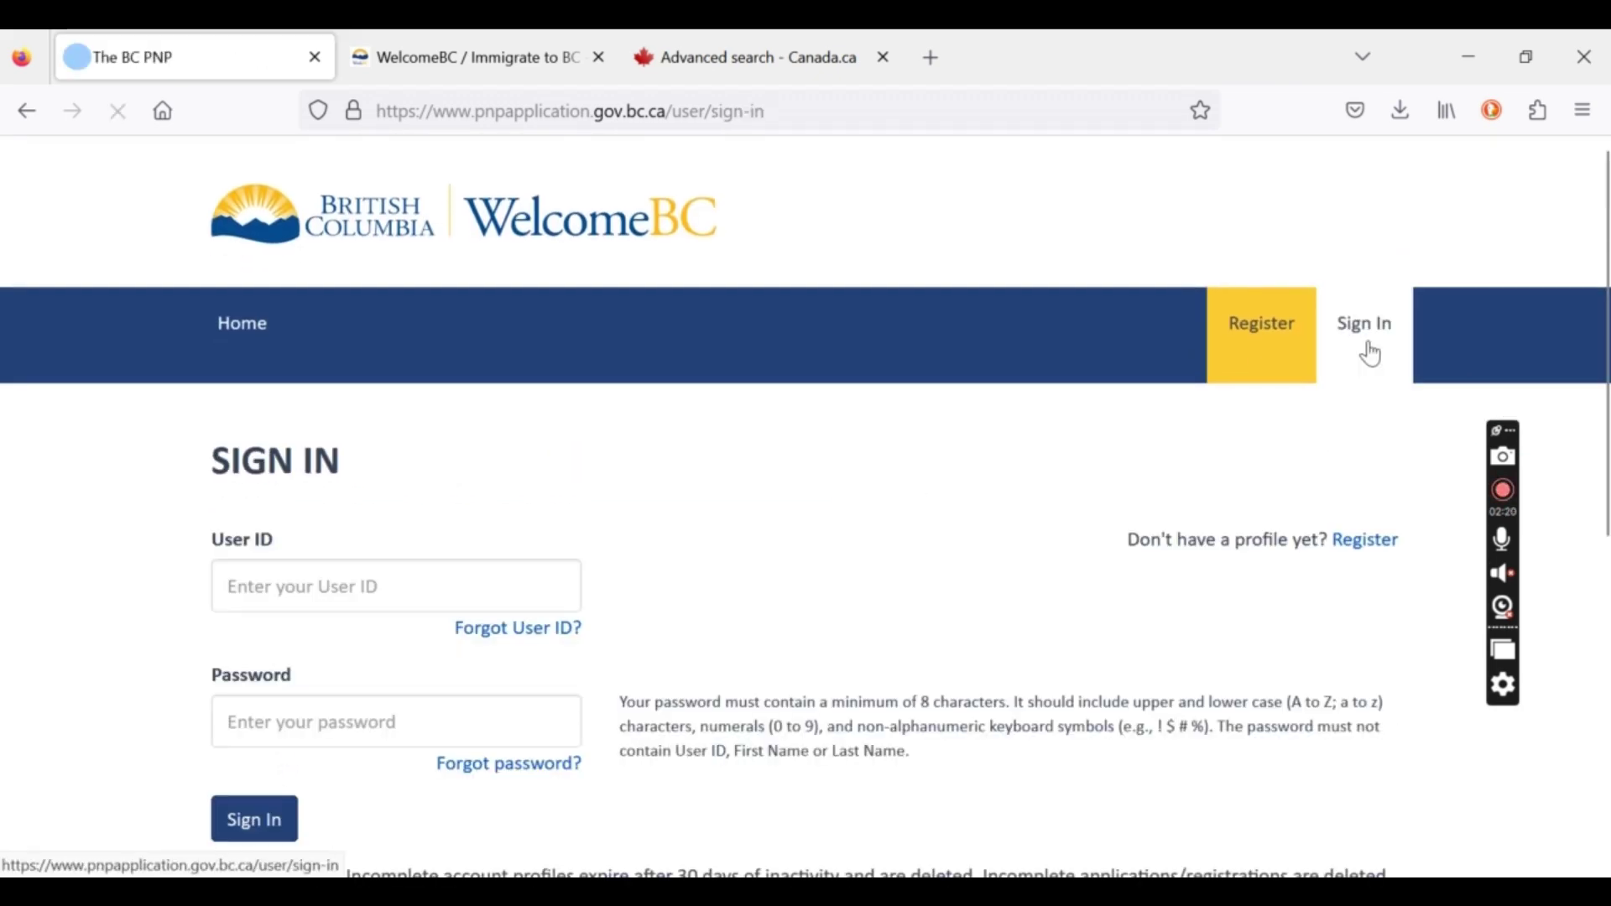
left_click(417, 574)
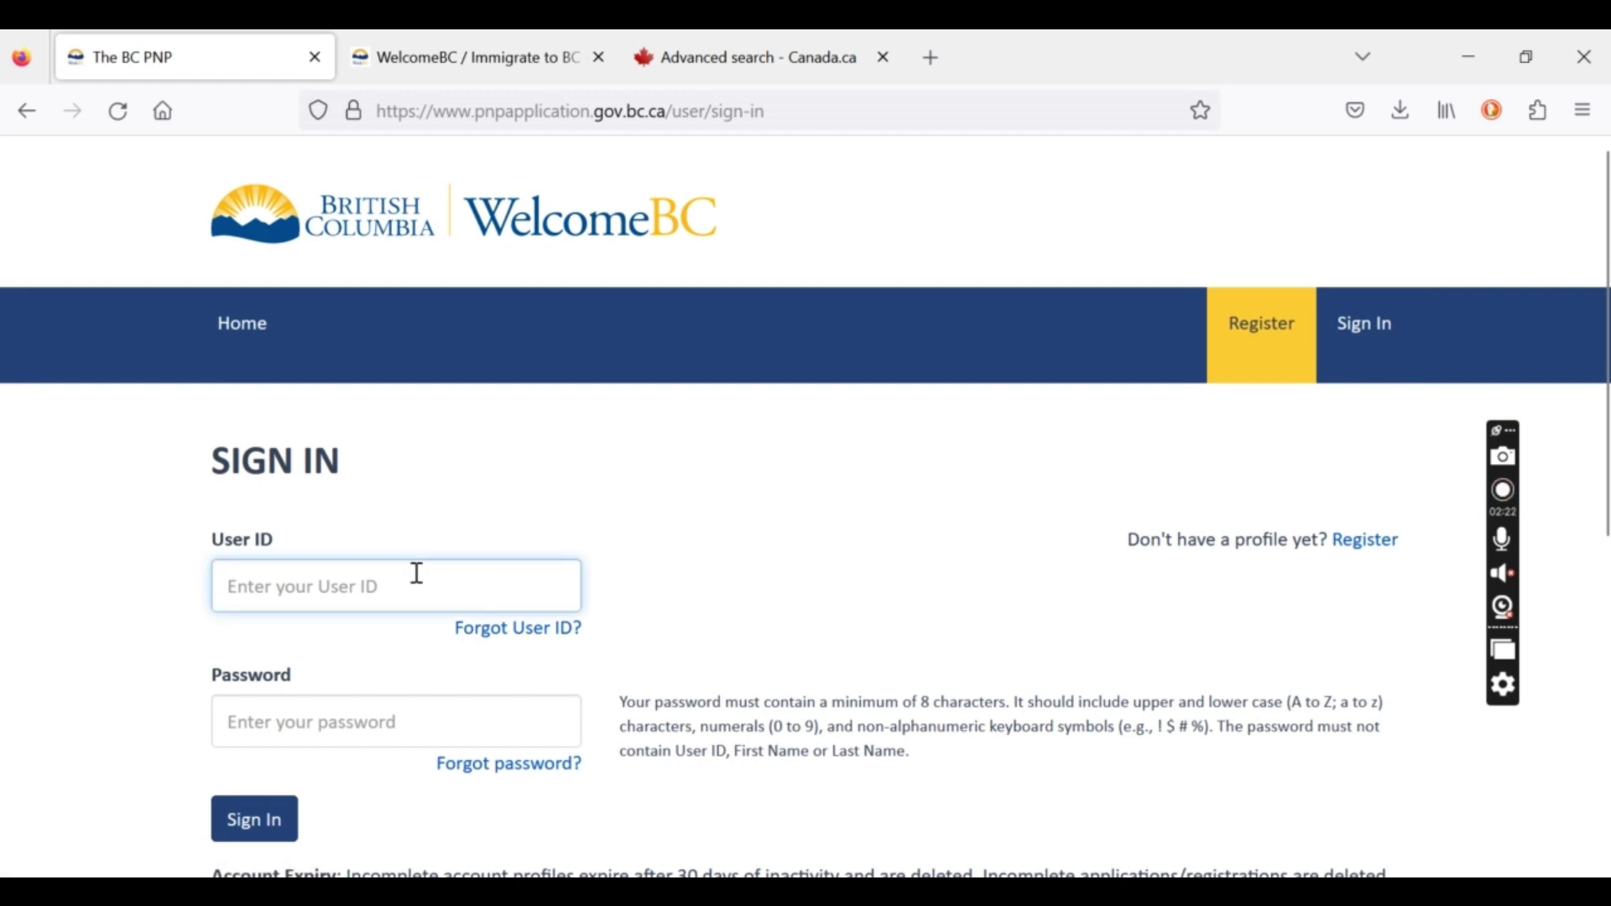
type("abalod")
key("Tab")
key("Tab")
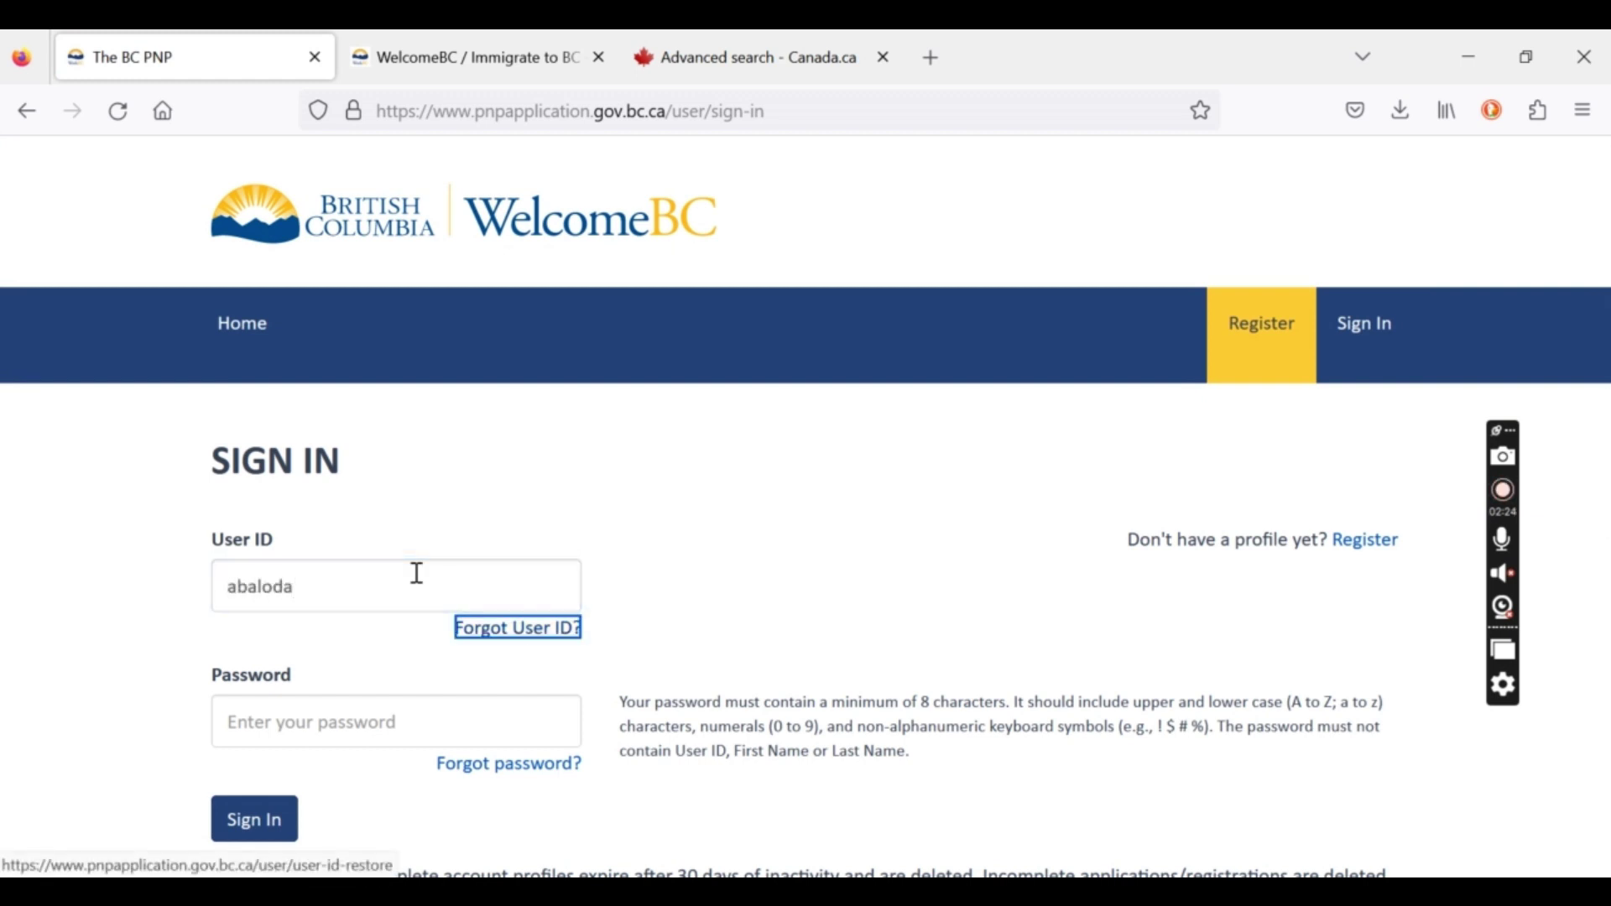
type("••")
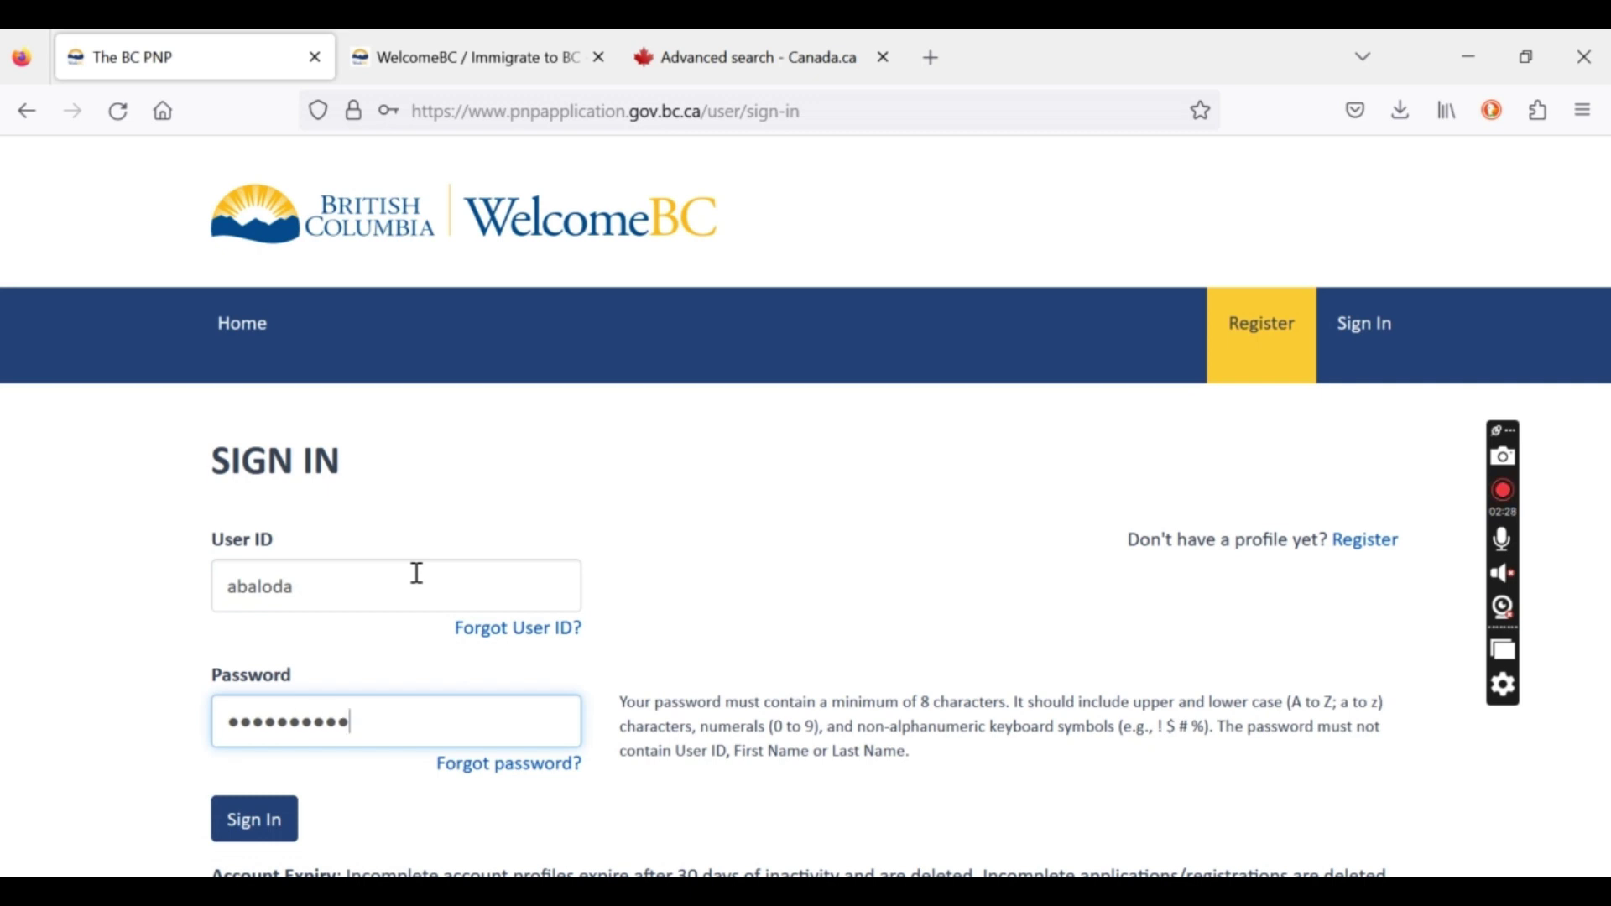
key("Return")
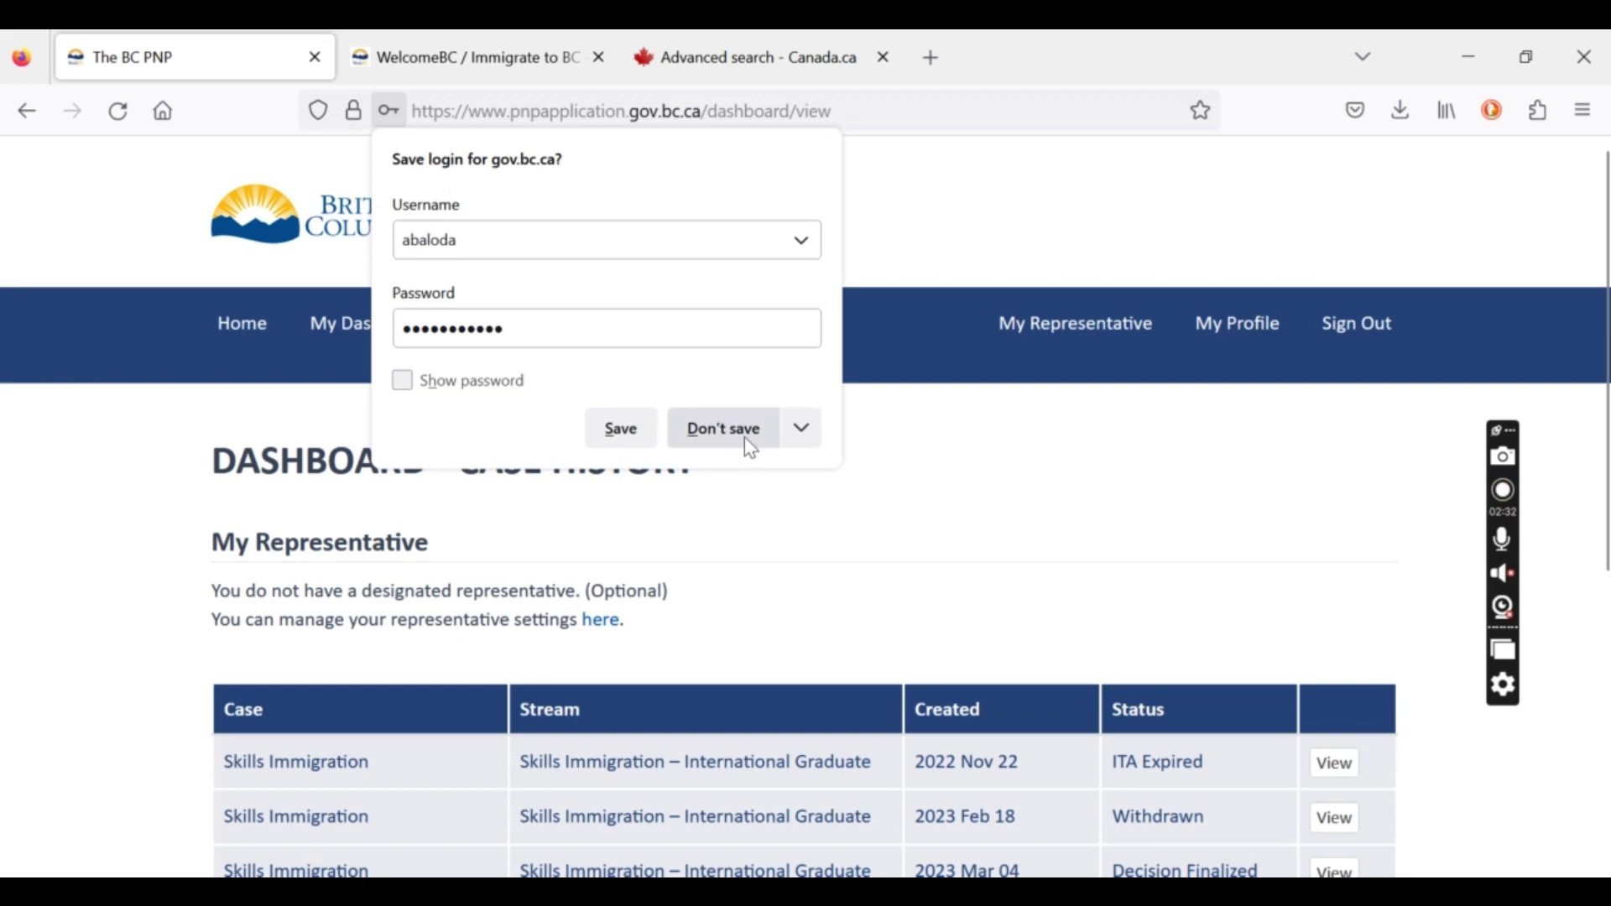
left_click(745, 435)
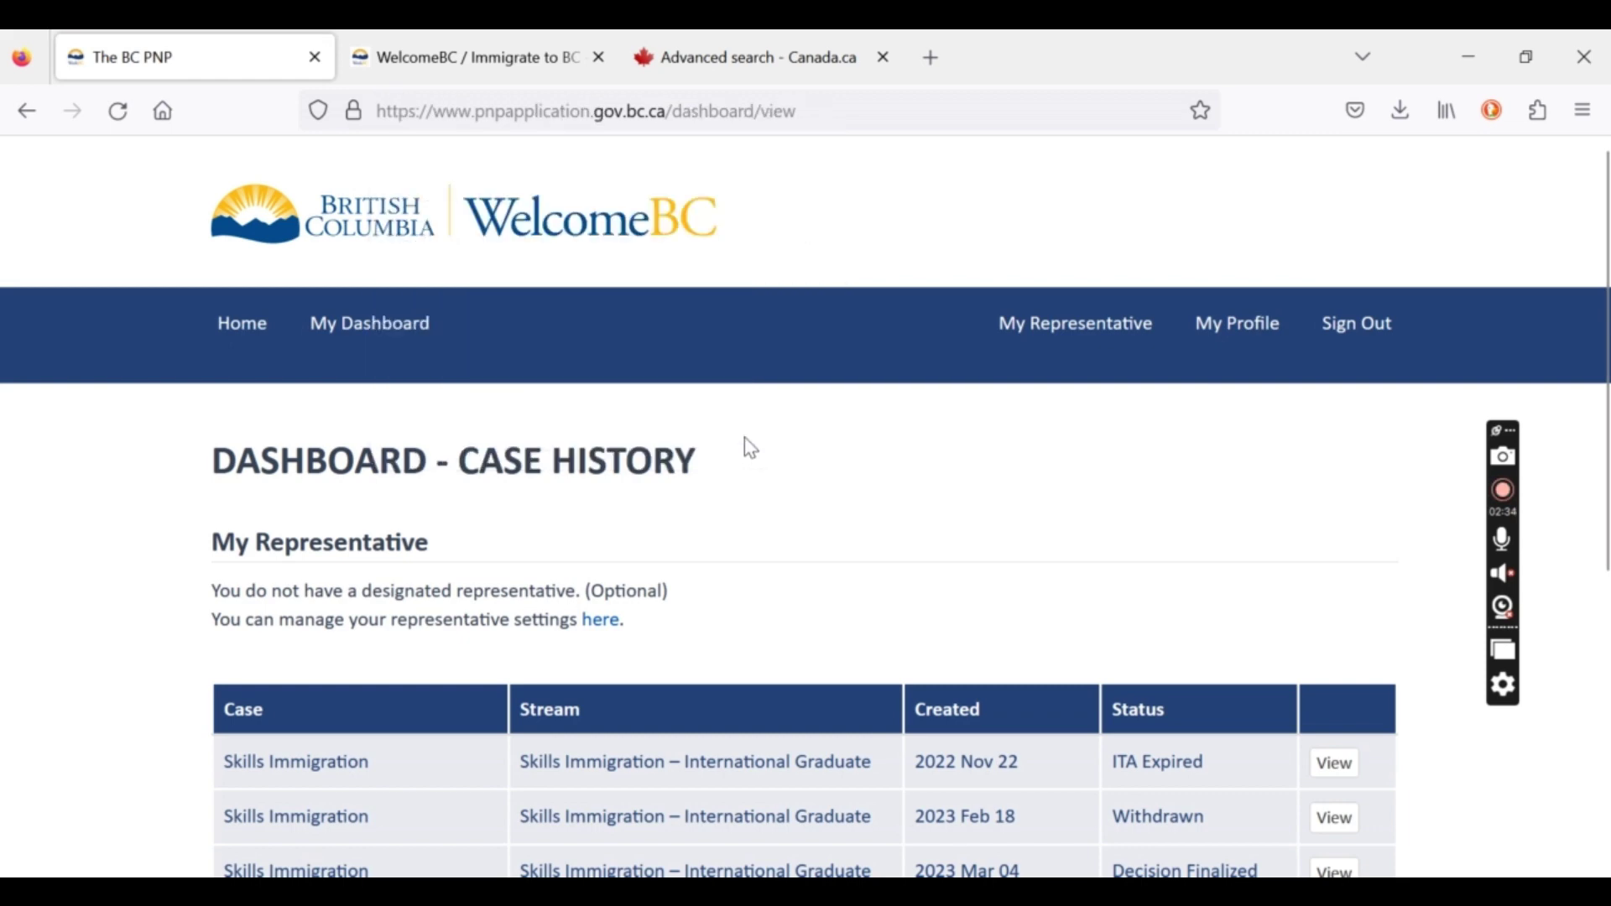
Review the three past Skills Immigration – International Graduate cases, then start a new case.
scroll(751, 449, "down", 5)
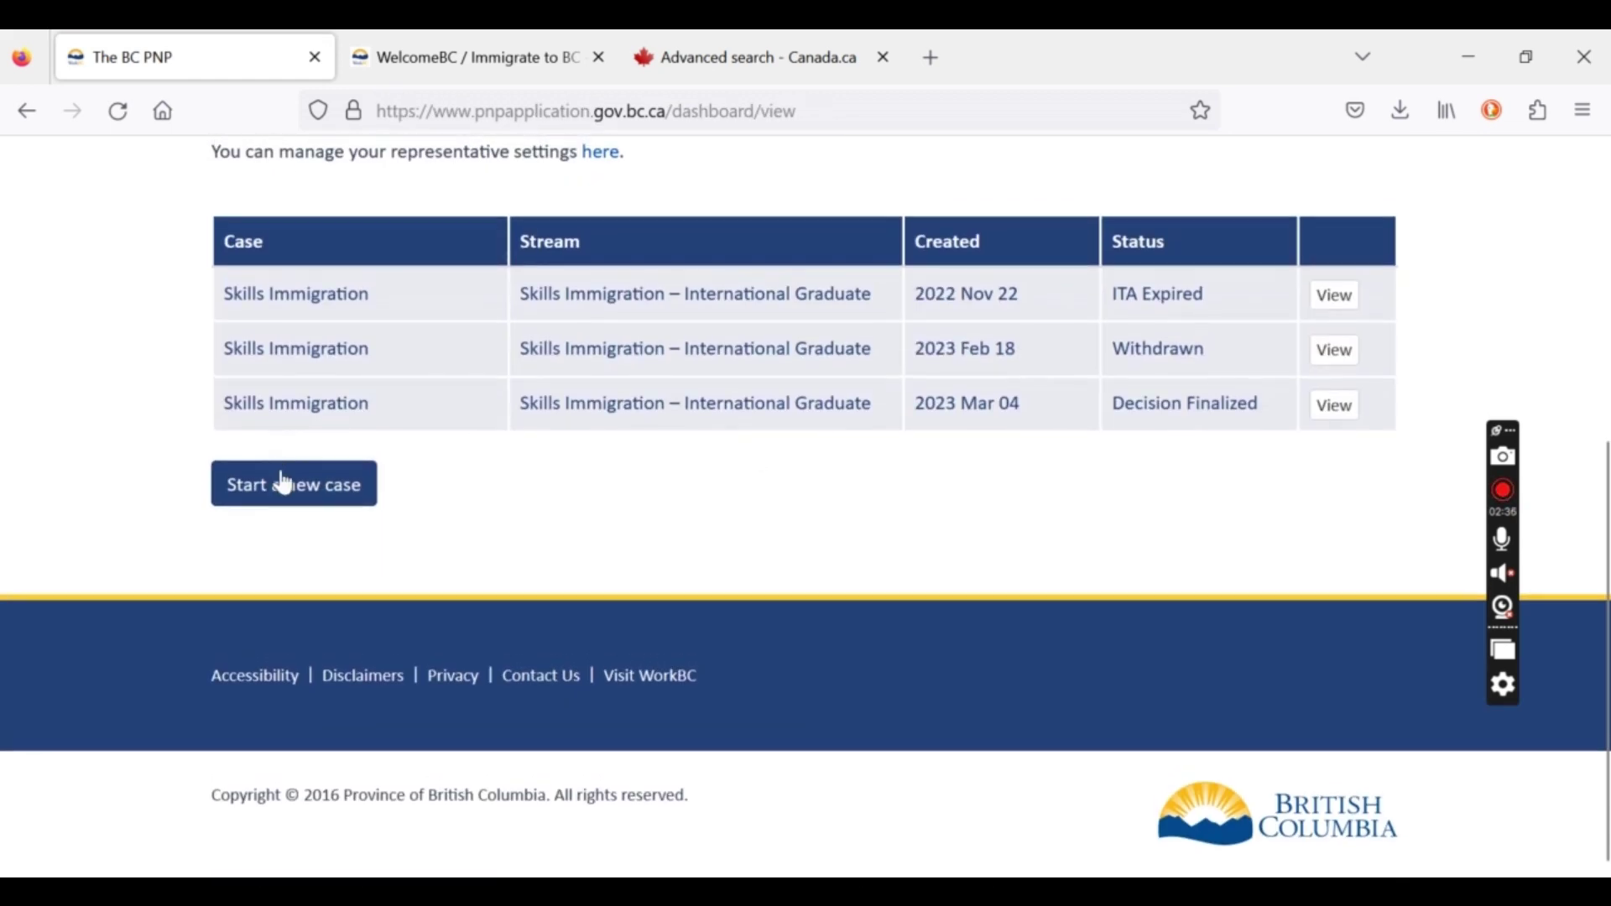
scroll(704, 480, "up", 5)
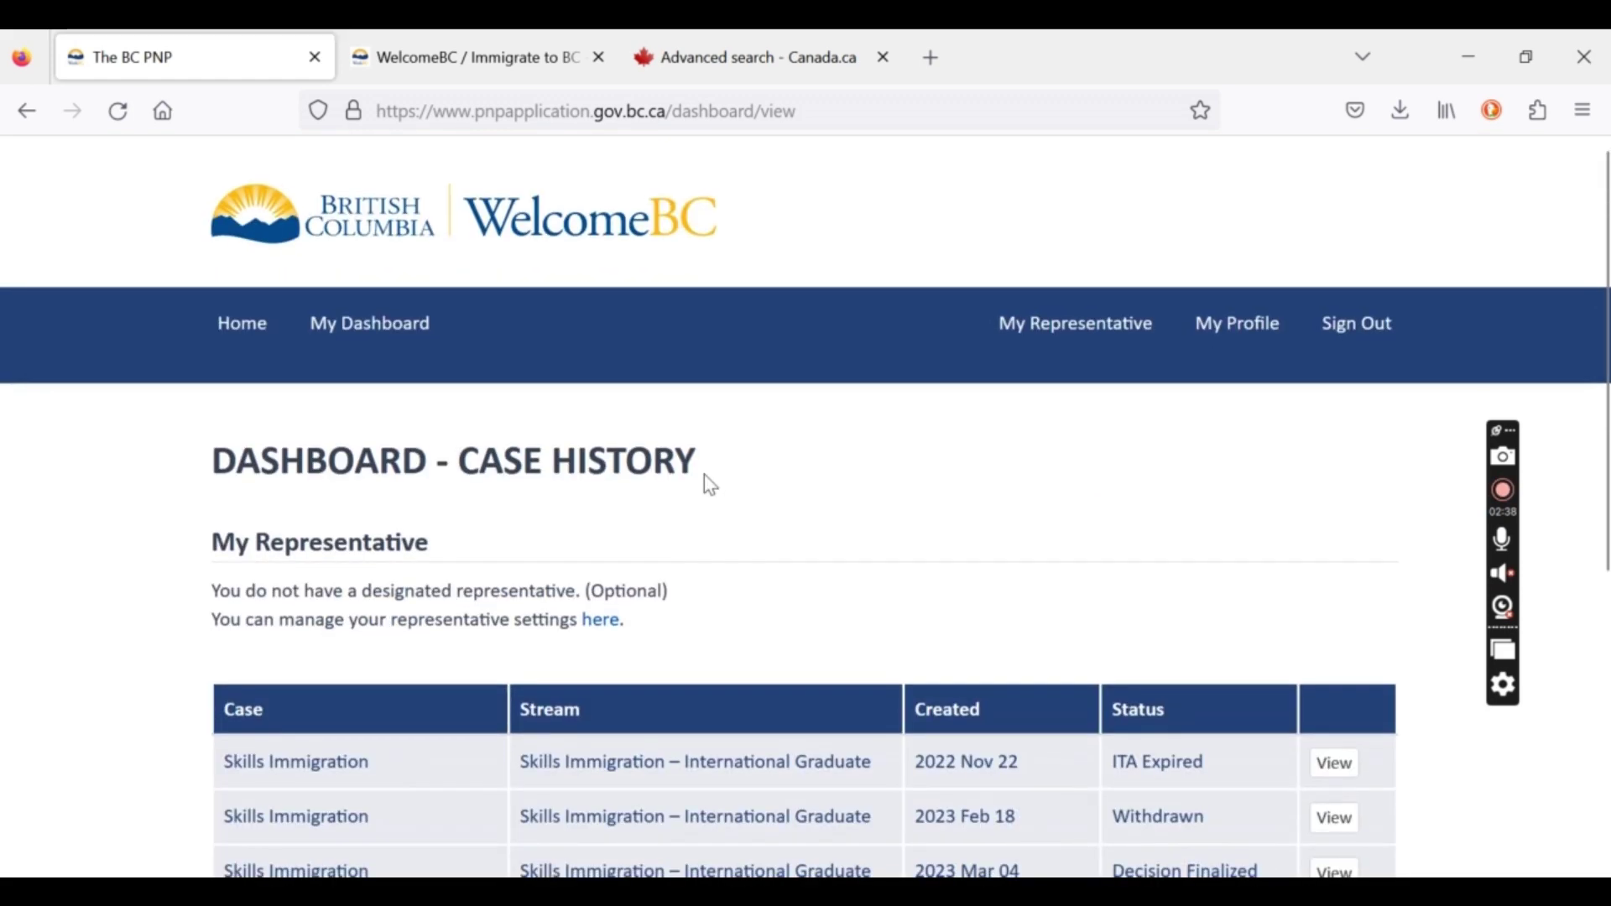
scroll(705, 476, "down", 1)
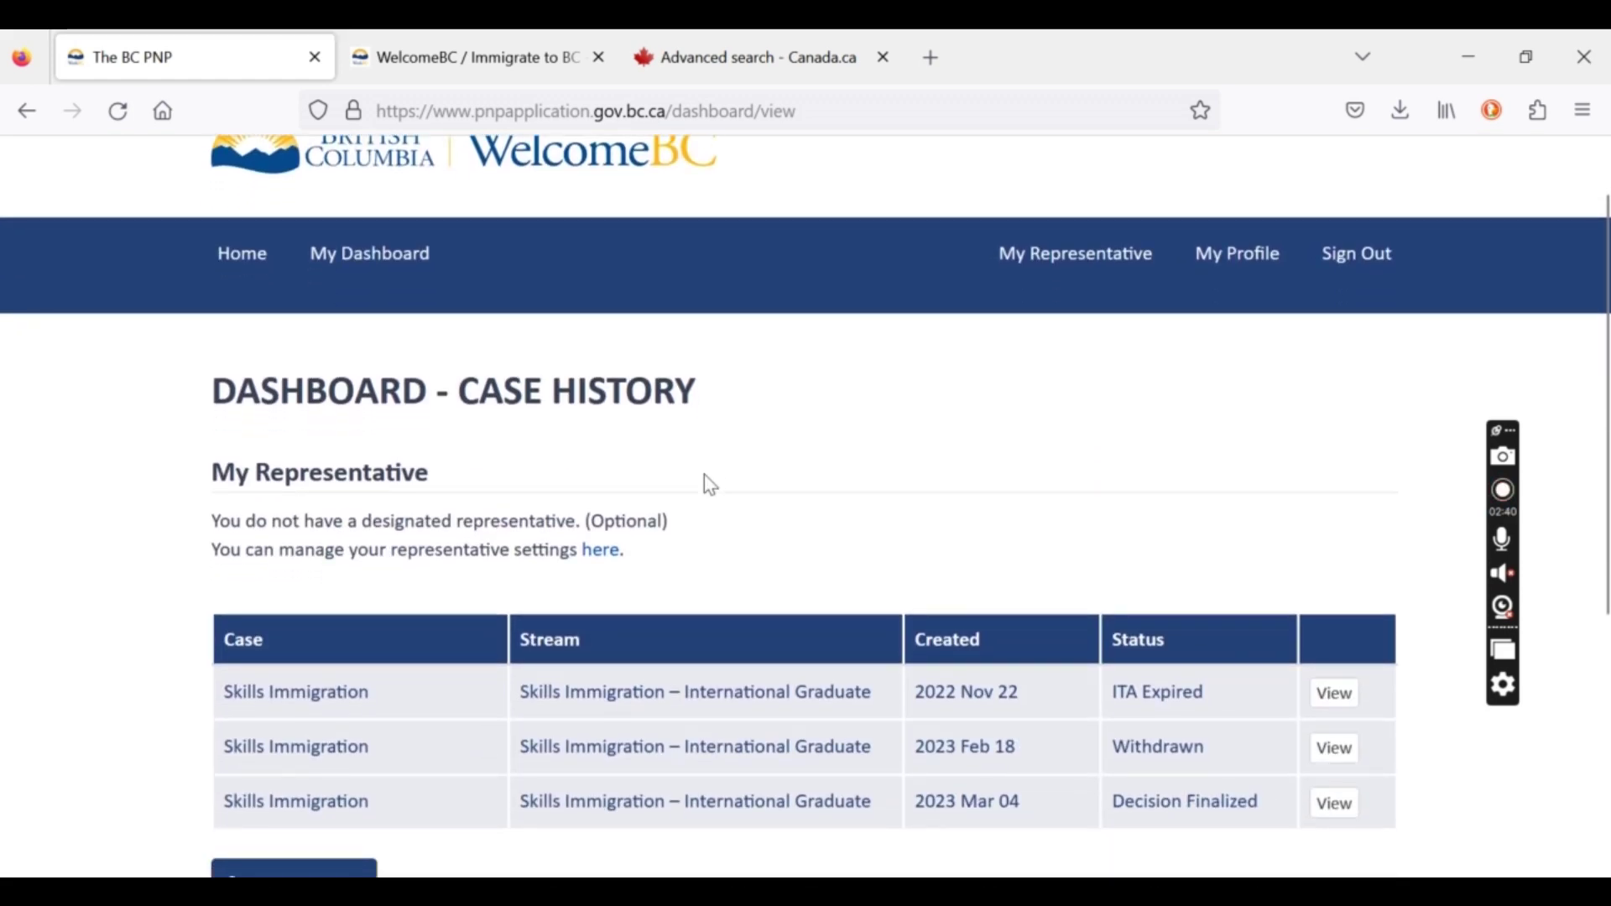
scroll(785, 535, "down", 1)
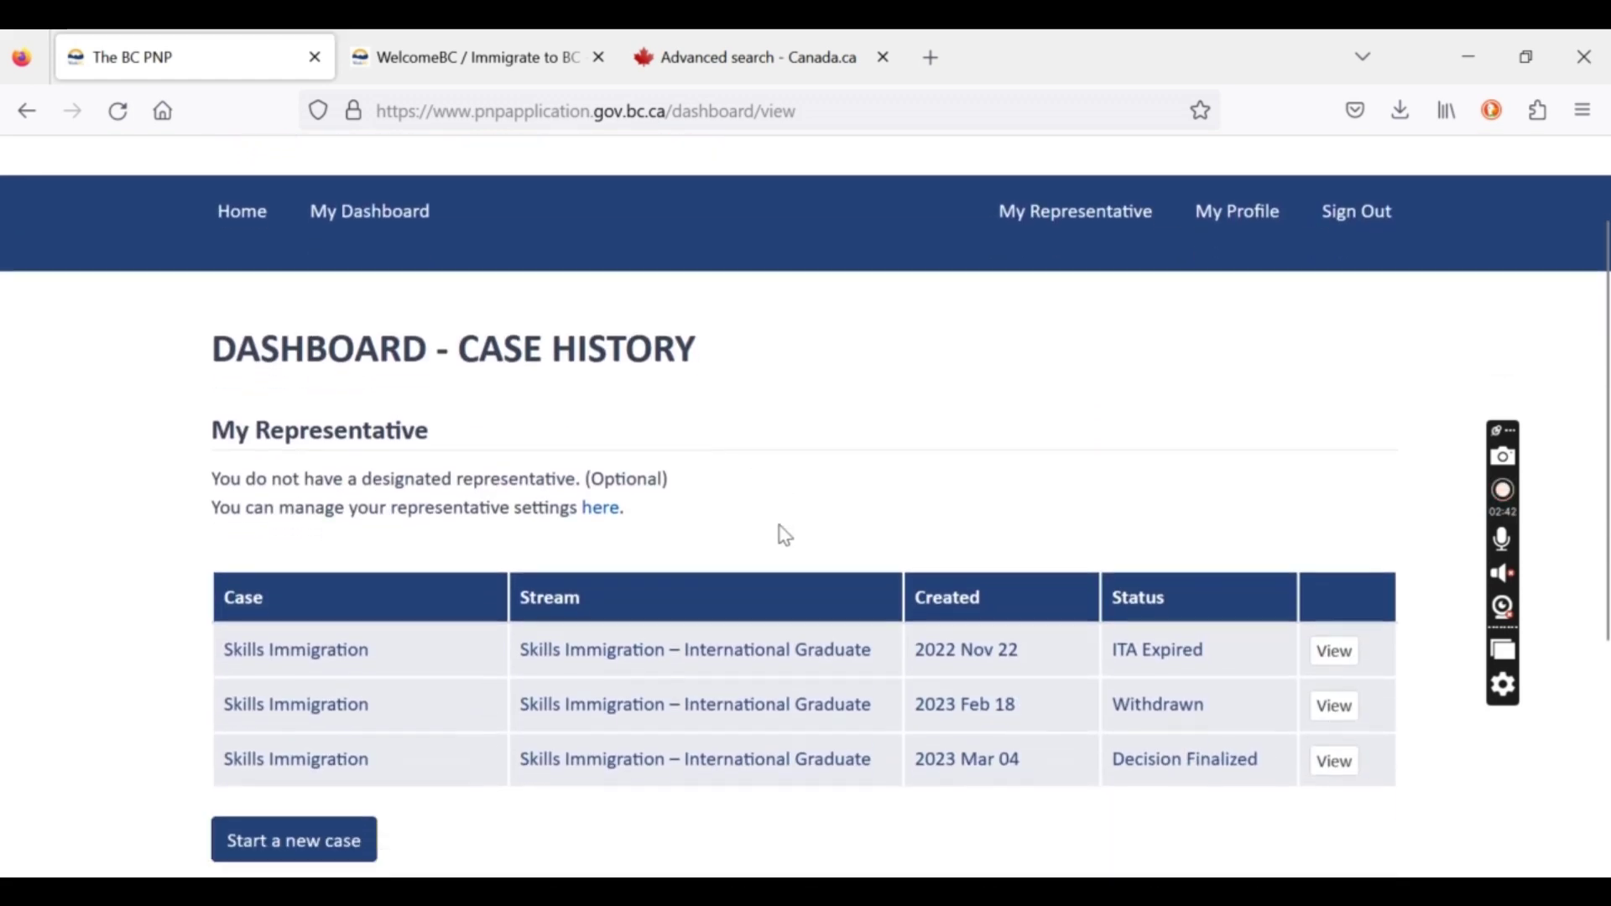
scroll(785, 535, "down", 2)
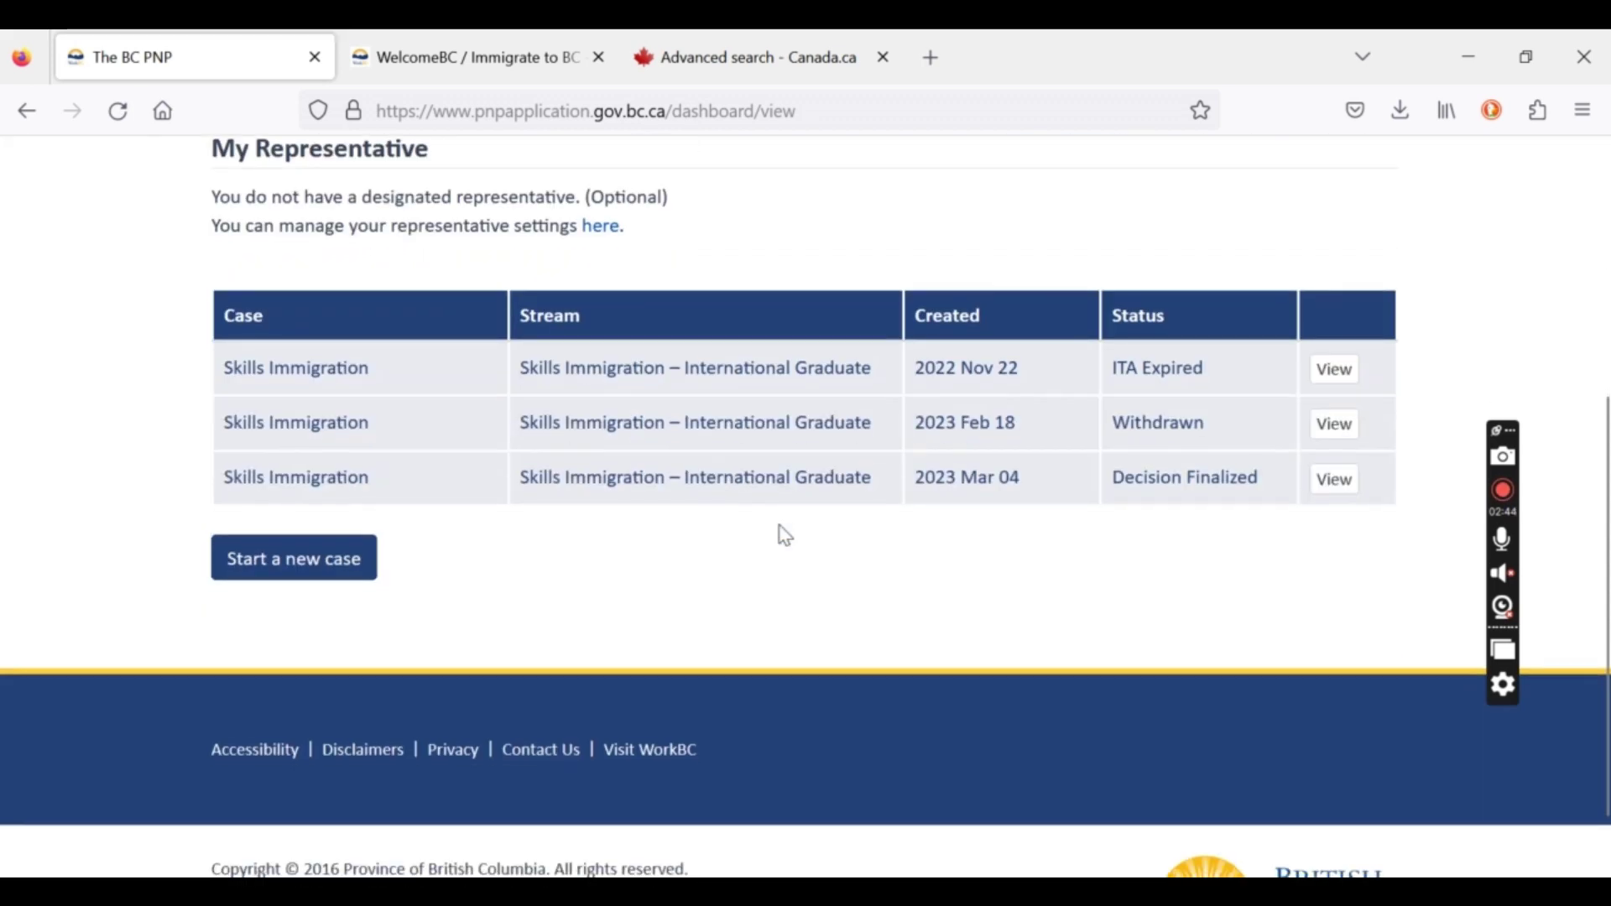
scroll(785, 536, "up", 2)
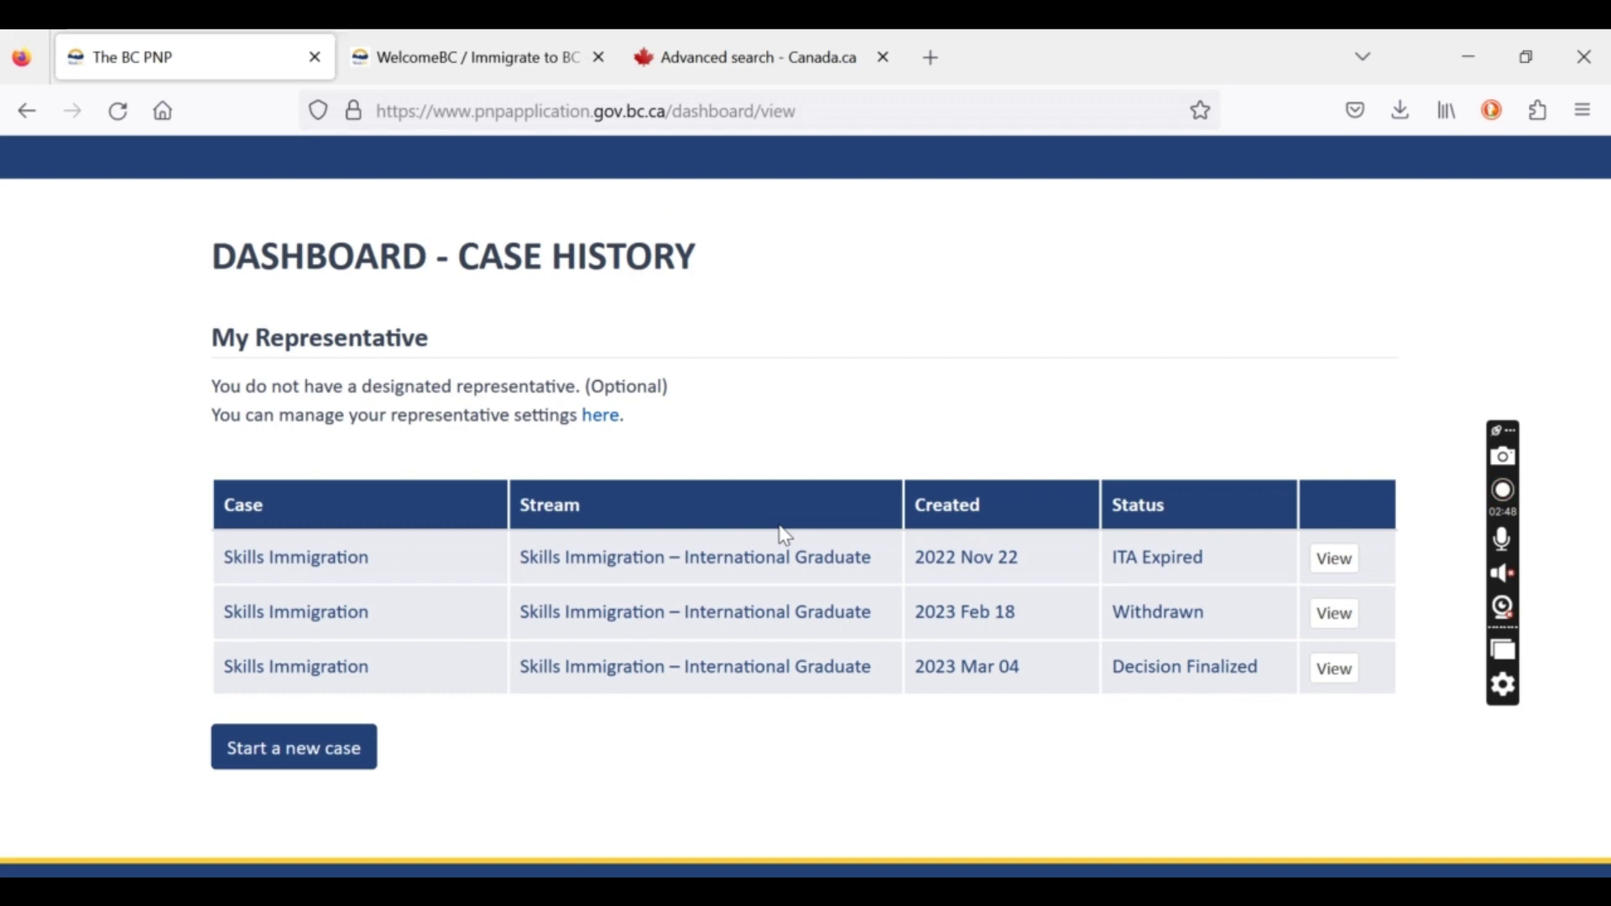
scroll(785, 535, "down", 1)
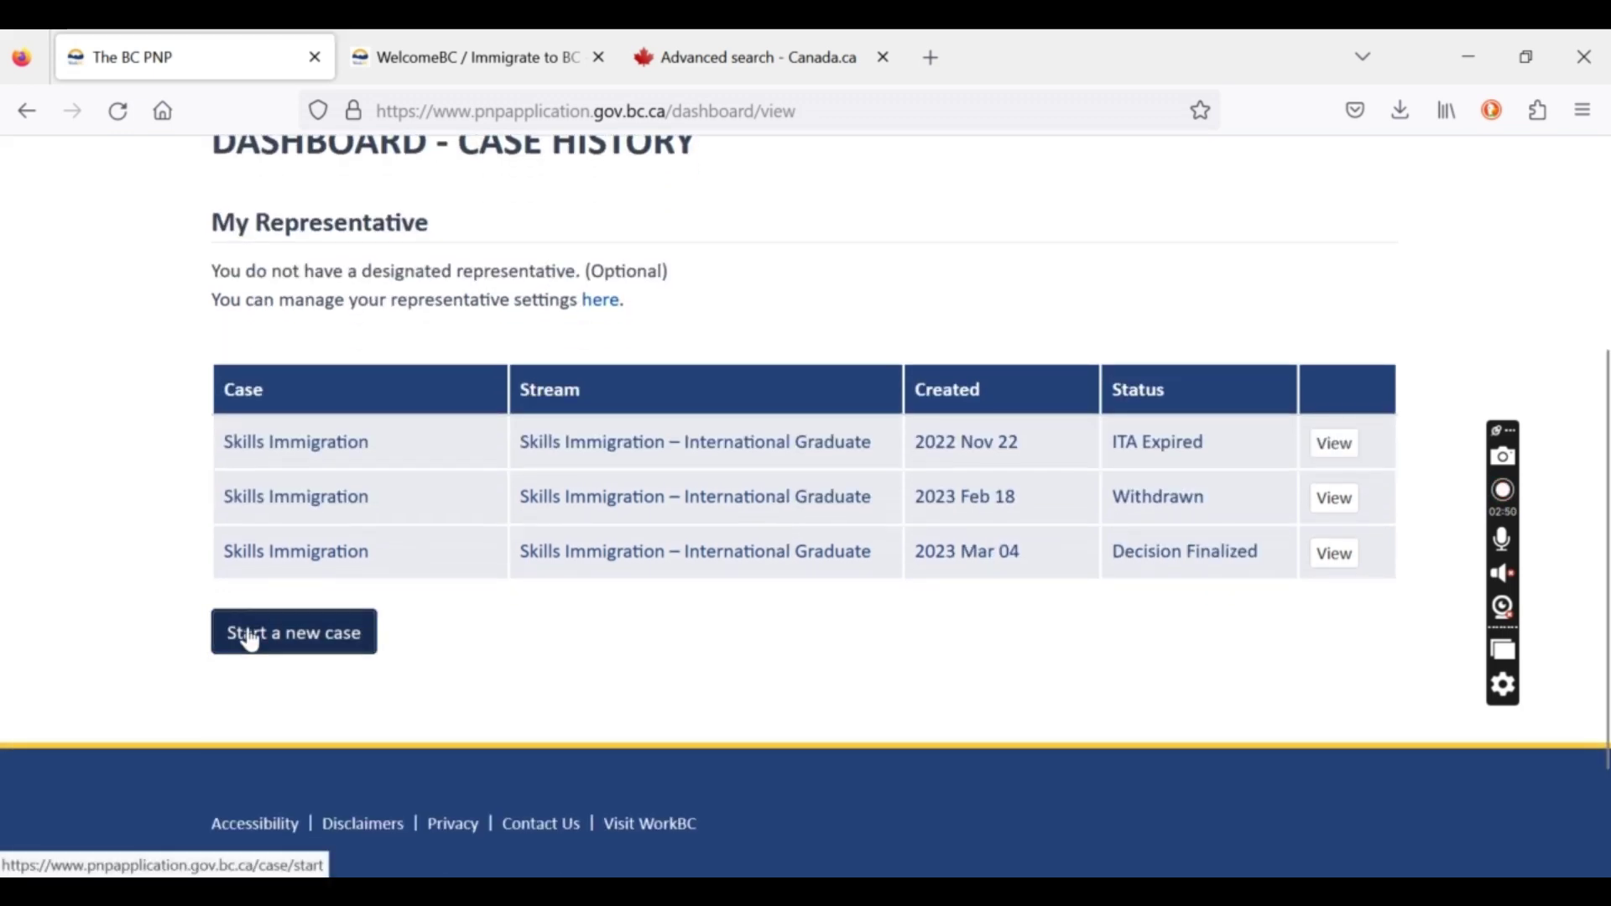
left_click(250, 640)
Choose the Skills Immigration category on the Start By Selecting Your Category page.
scroll(665, 568, "down", 1)
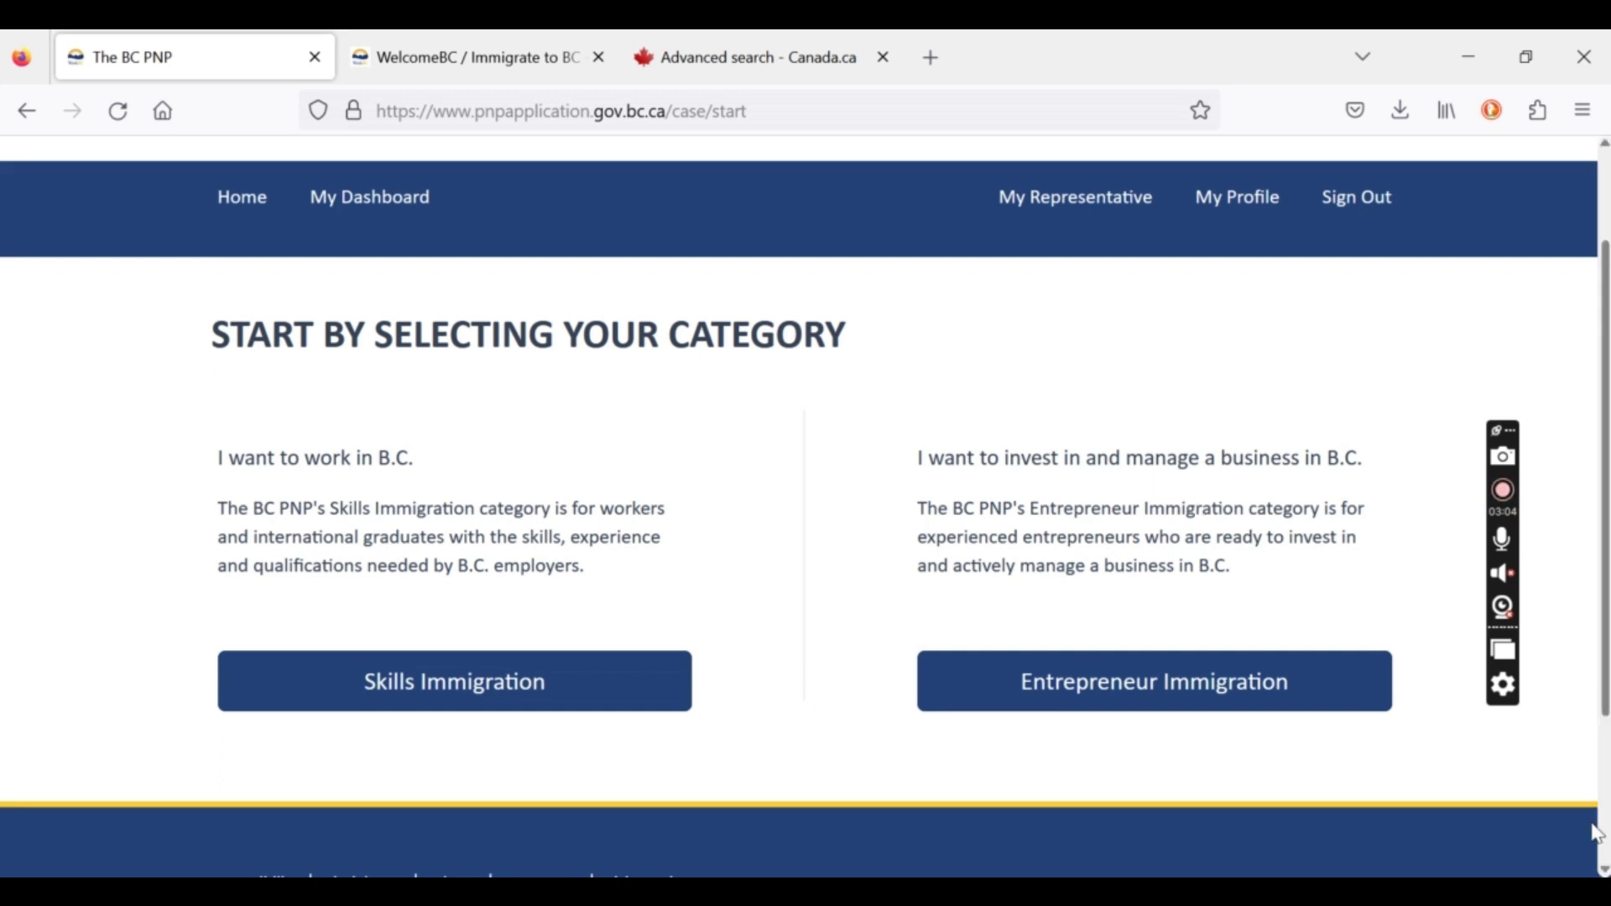
left_click(471, 690)
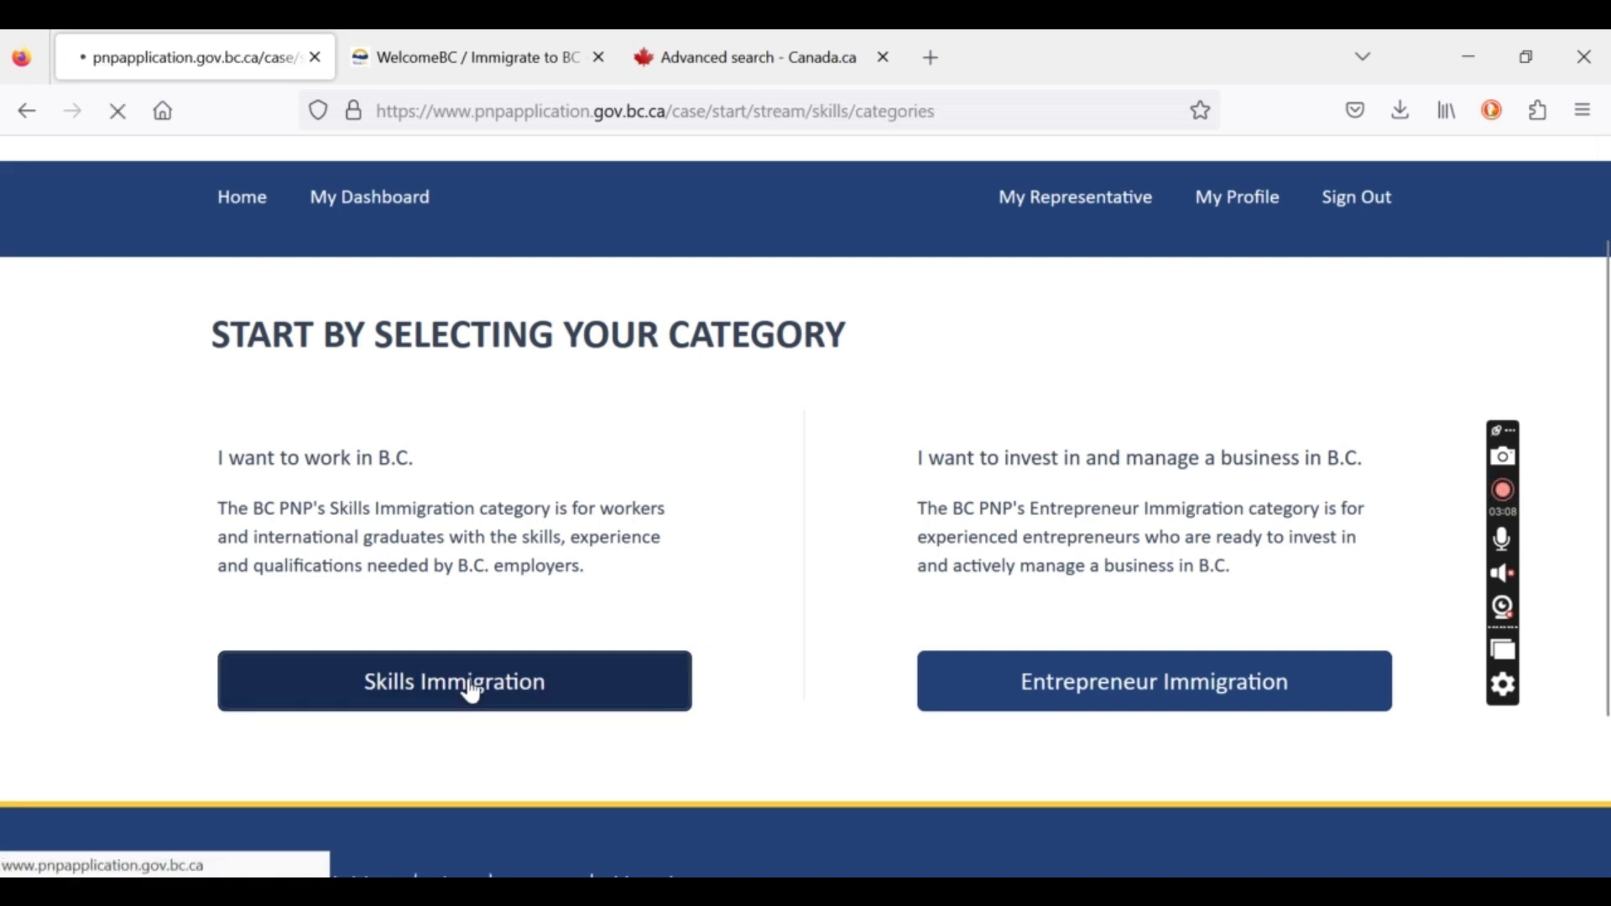
Highlight the four Express Entry BC stream names and profile paragraph, then expand Skilled Worker.
scroll(471, 679, "down", 4)
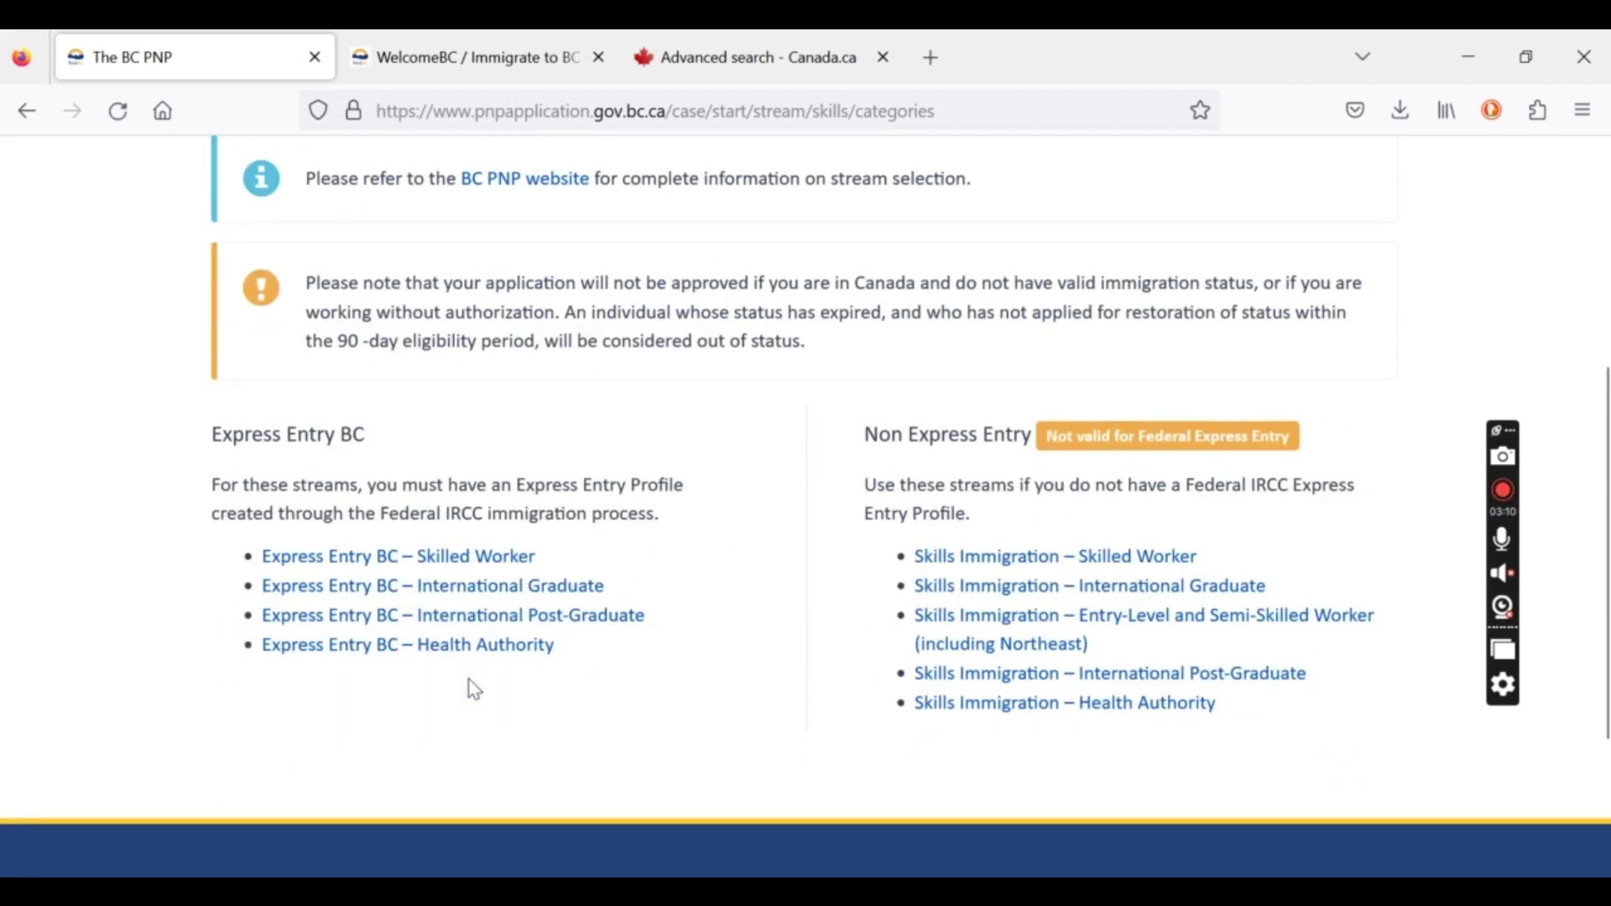
scroll(475, 689, "down", 1)
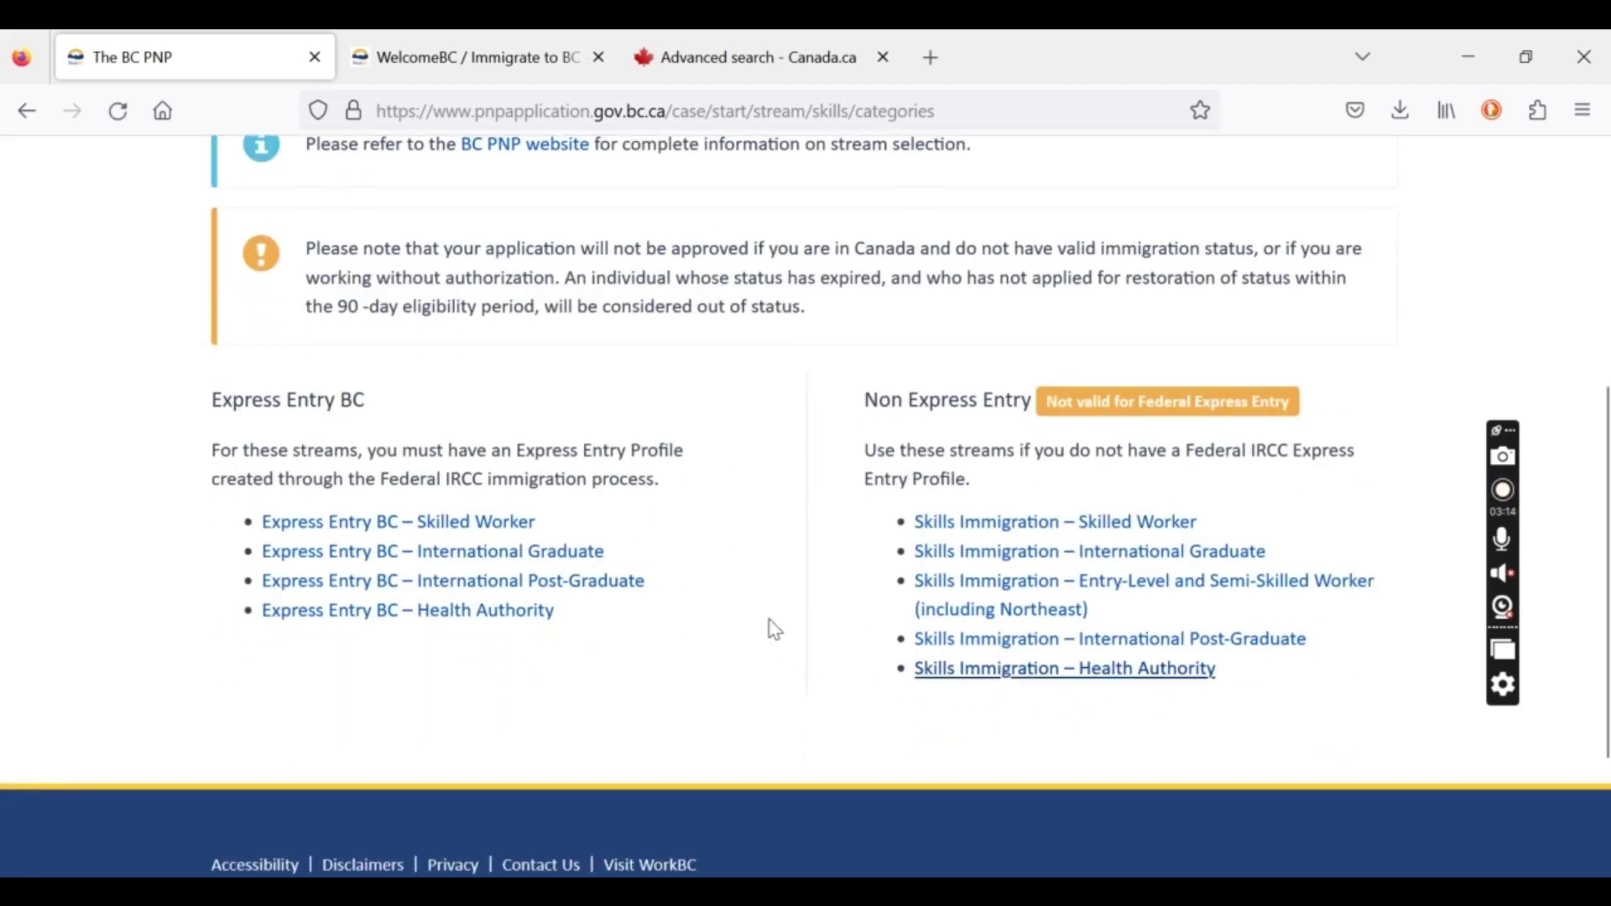
left_click_drag(575, 643, 218, 516)
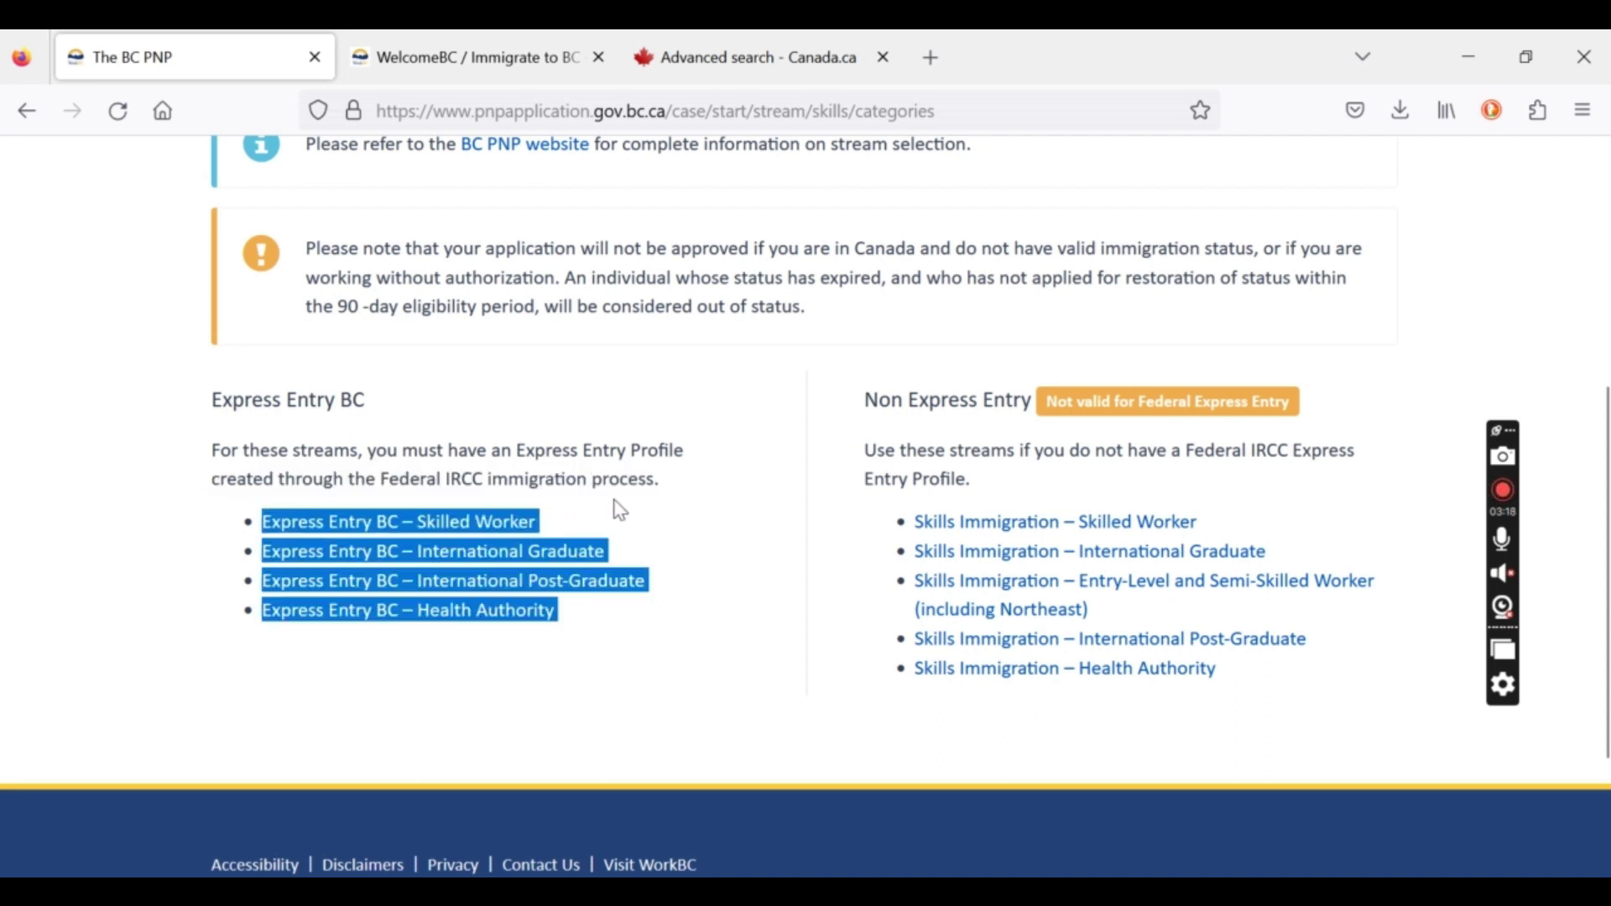
left_click(678, 495)
left_click_drag(678, 495, 217, 450)
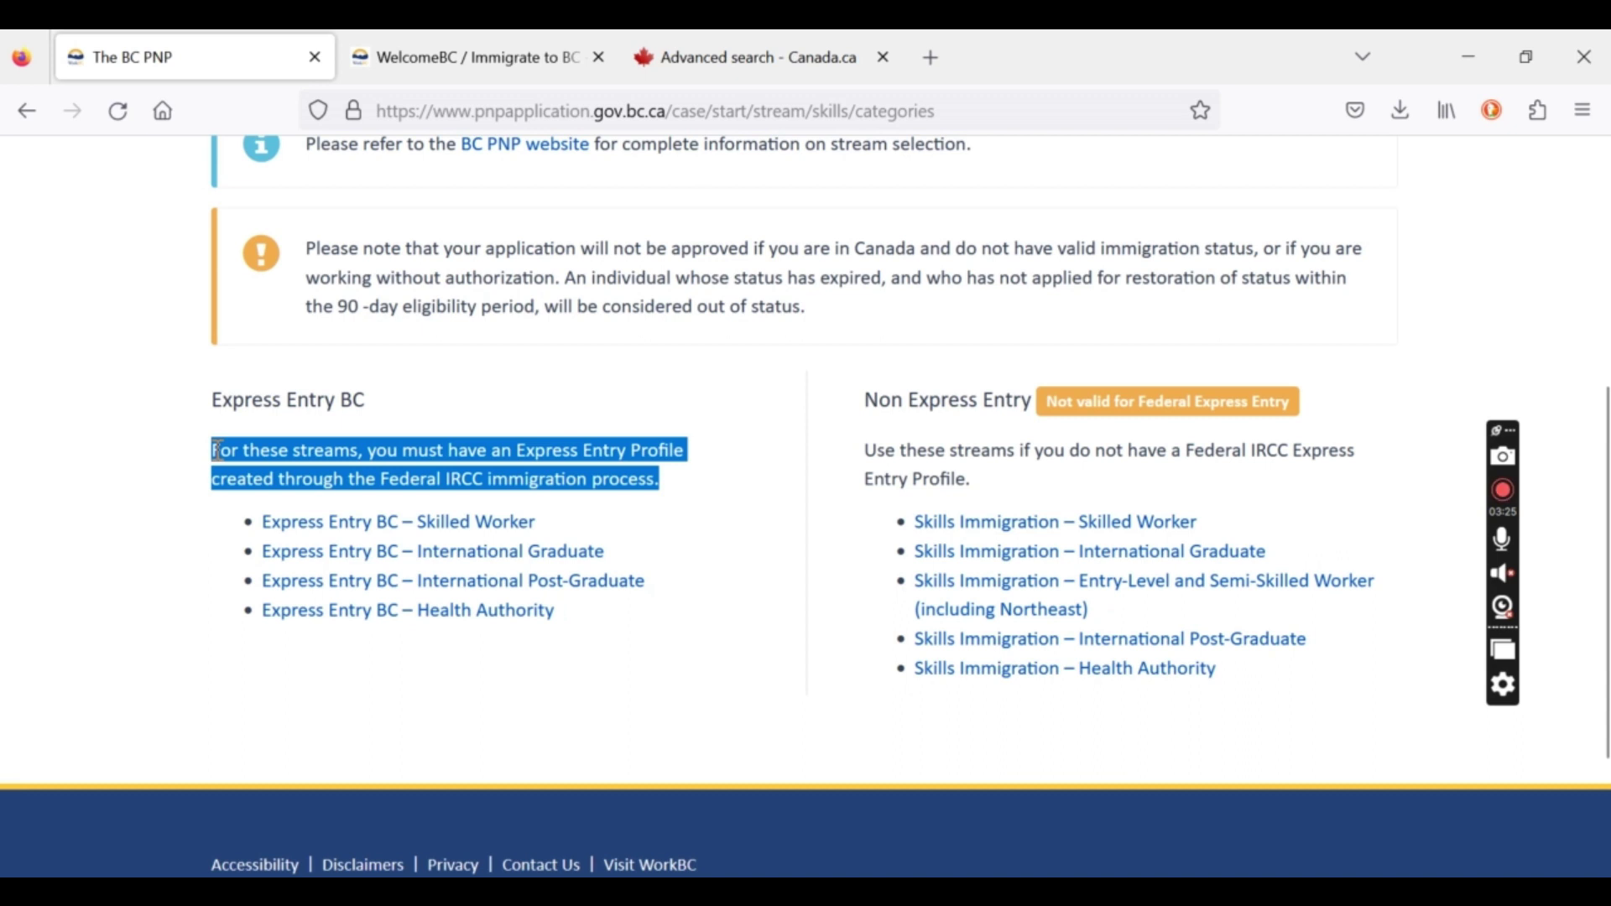
left_click(532, 451)
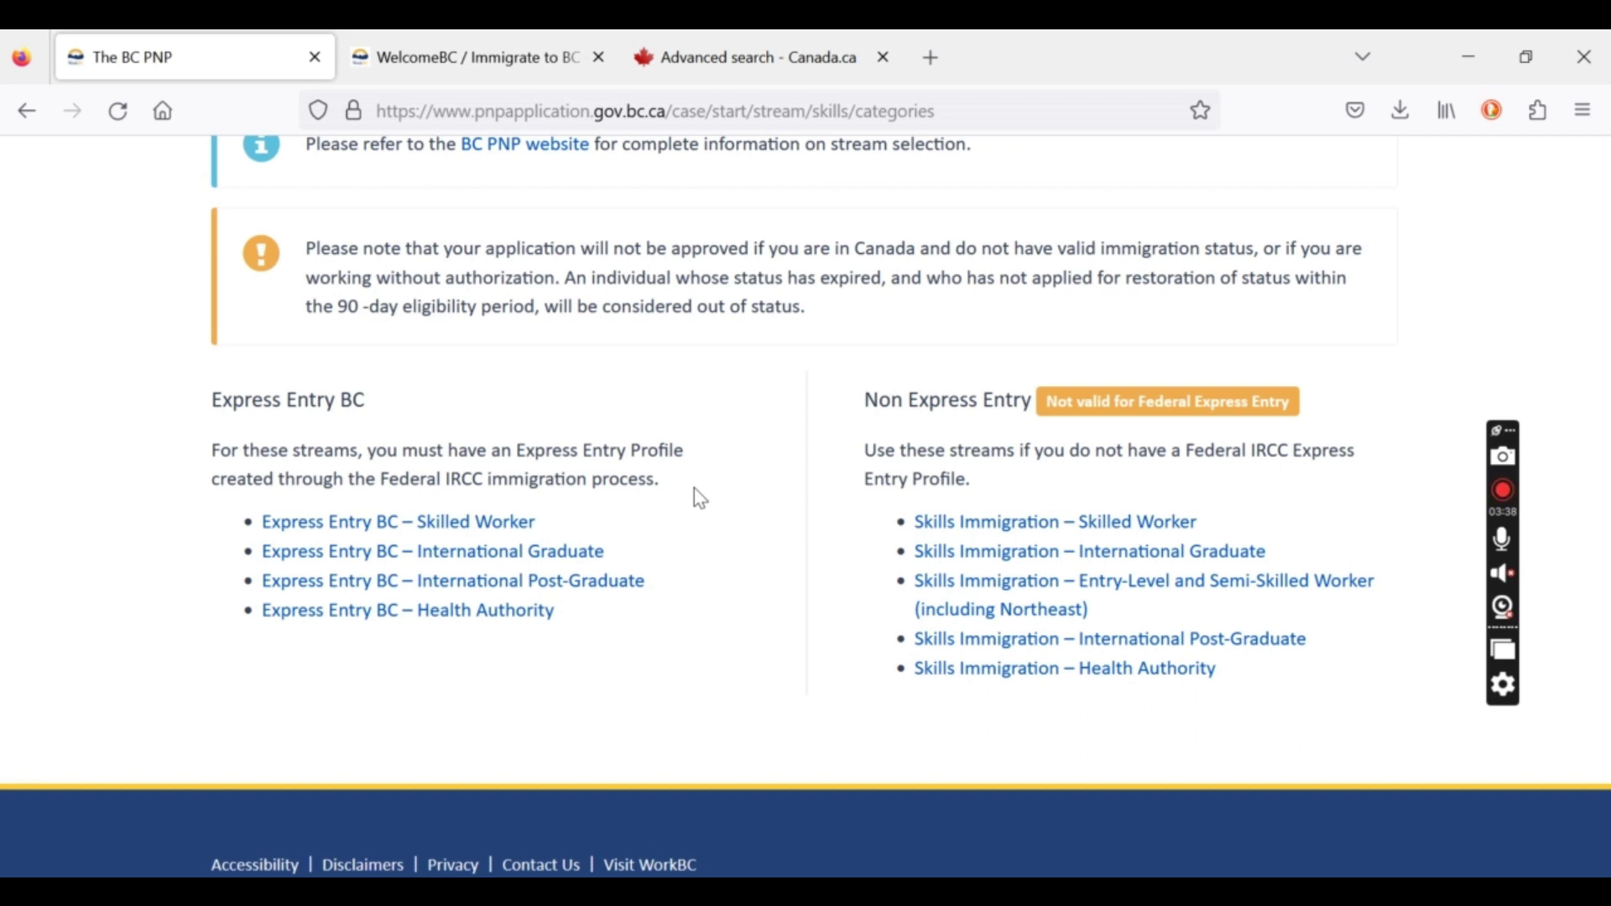
left_click(467, 529)
Read the Skilled Worker Express Entry profile requirement, then collapse the stream requirements.
scroll(468, 525, "down", 2)
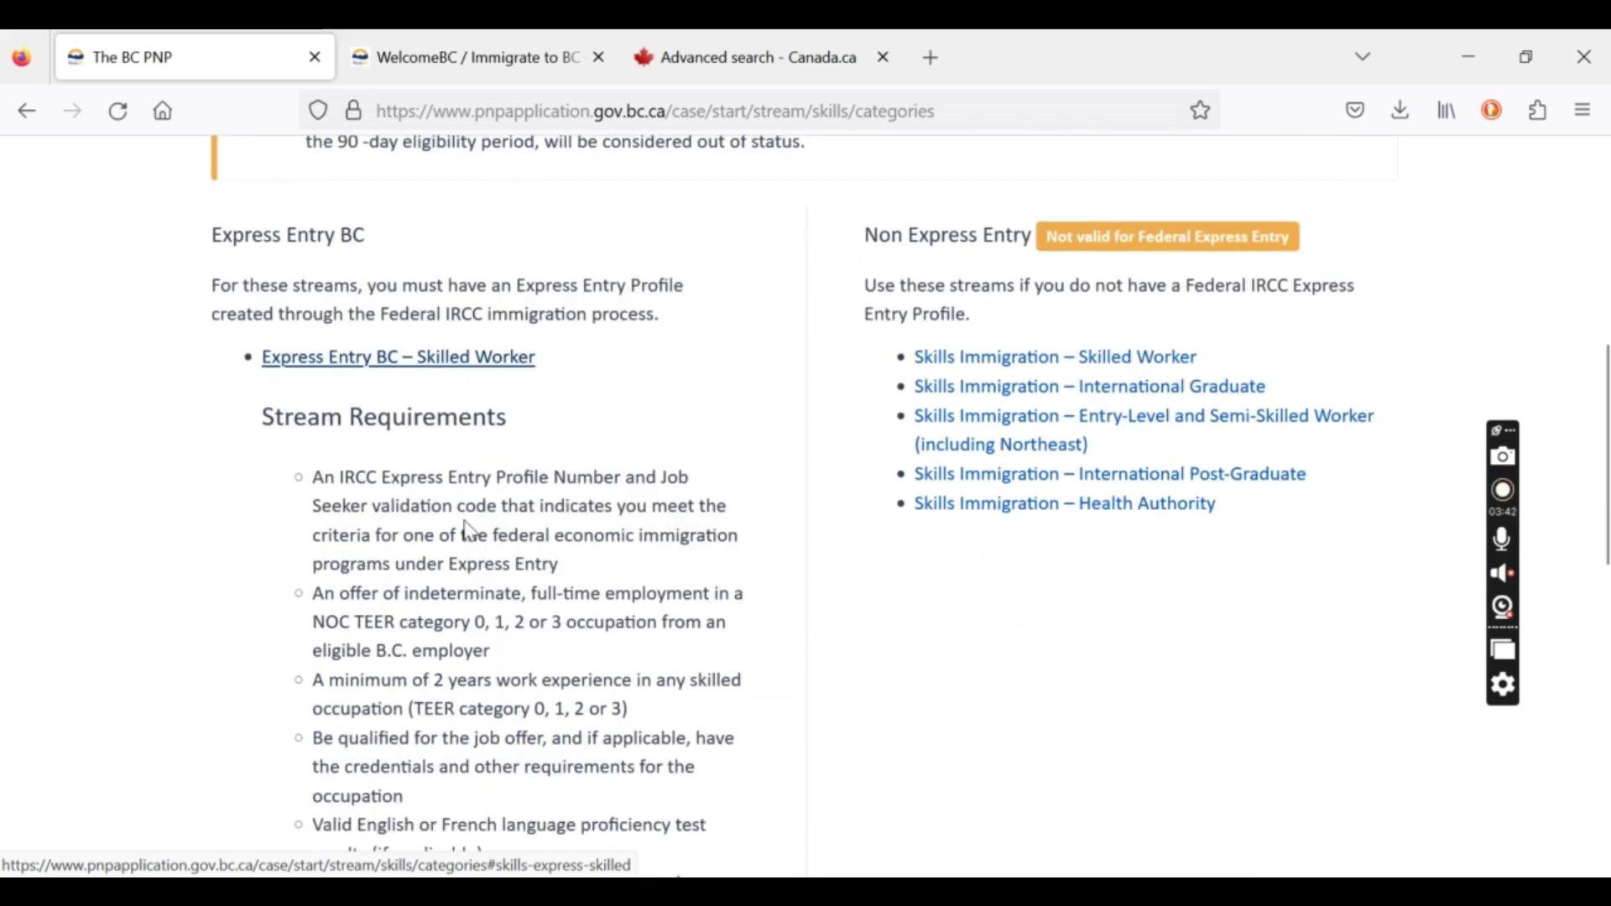
scroll(468, 520, "down", 1)
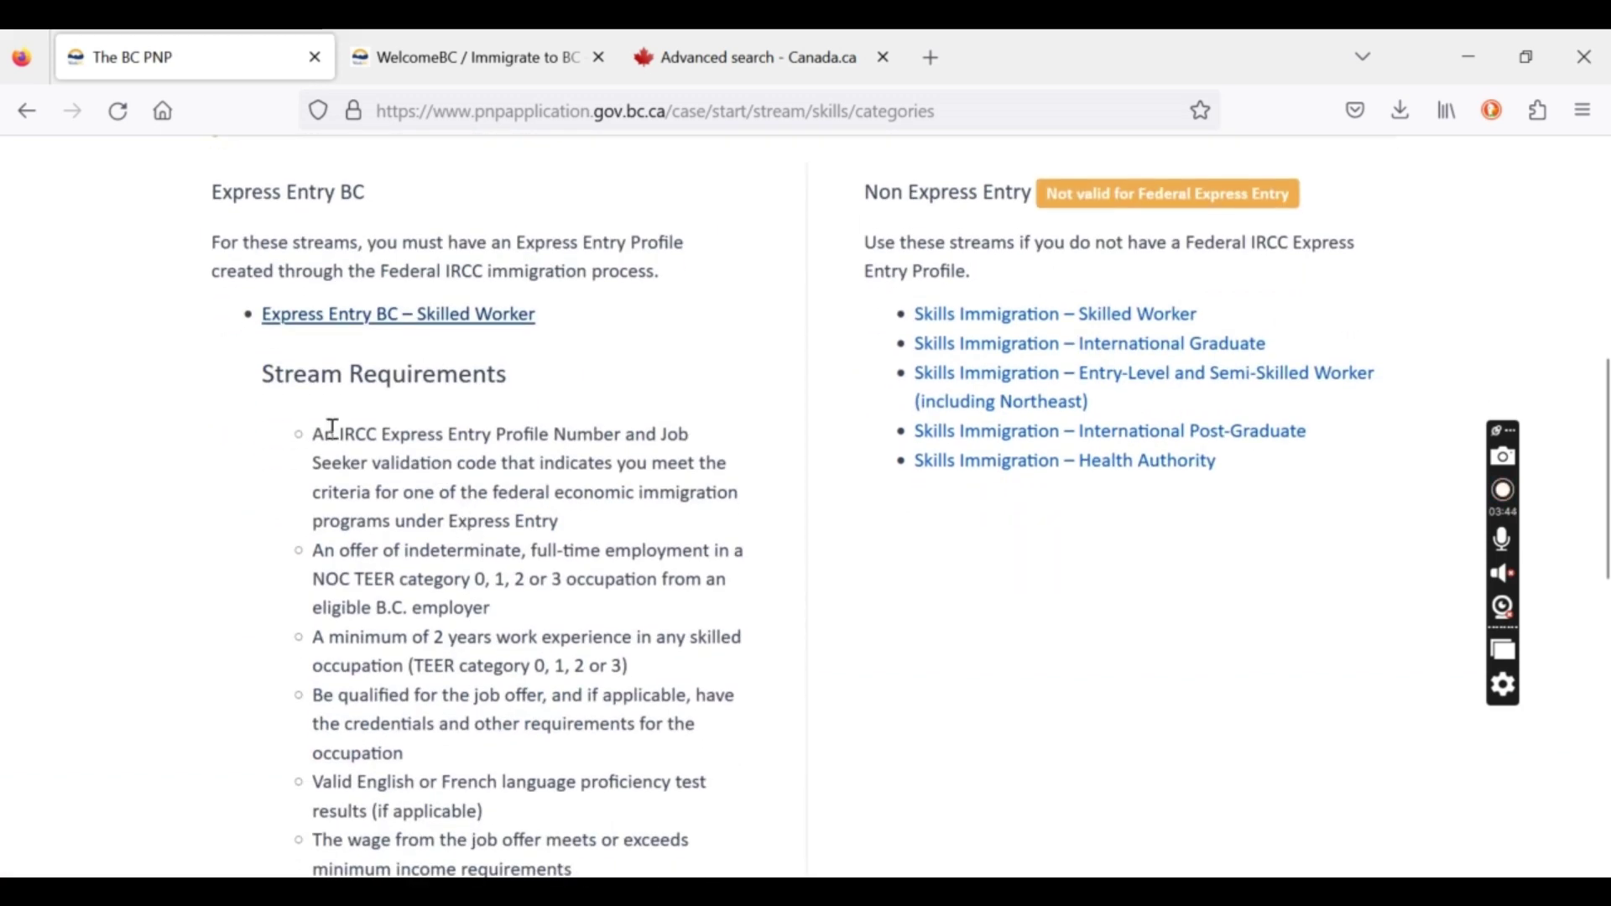
left_click_drag(317, 430, 566, 531)
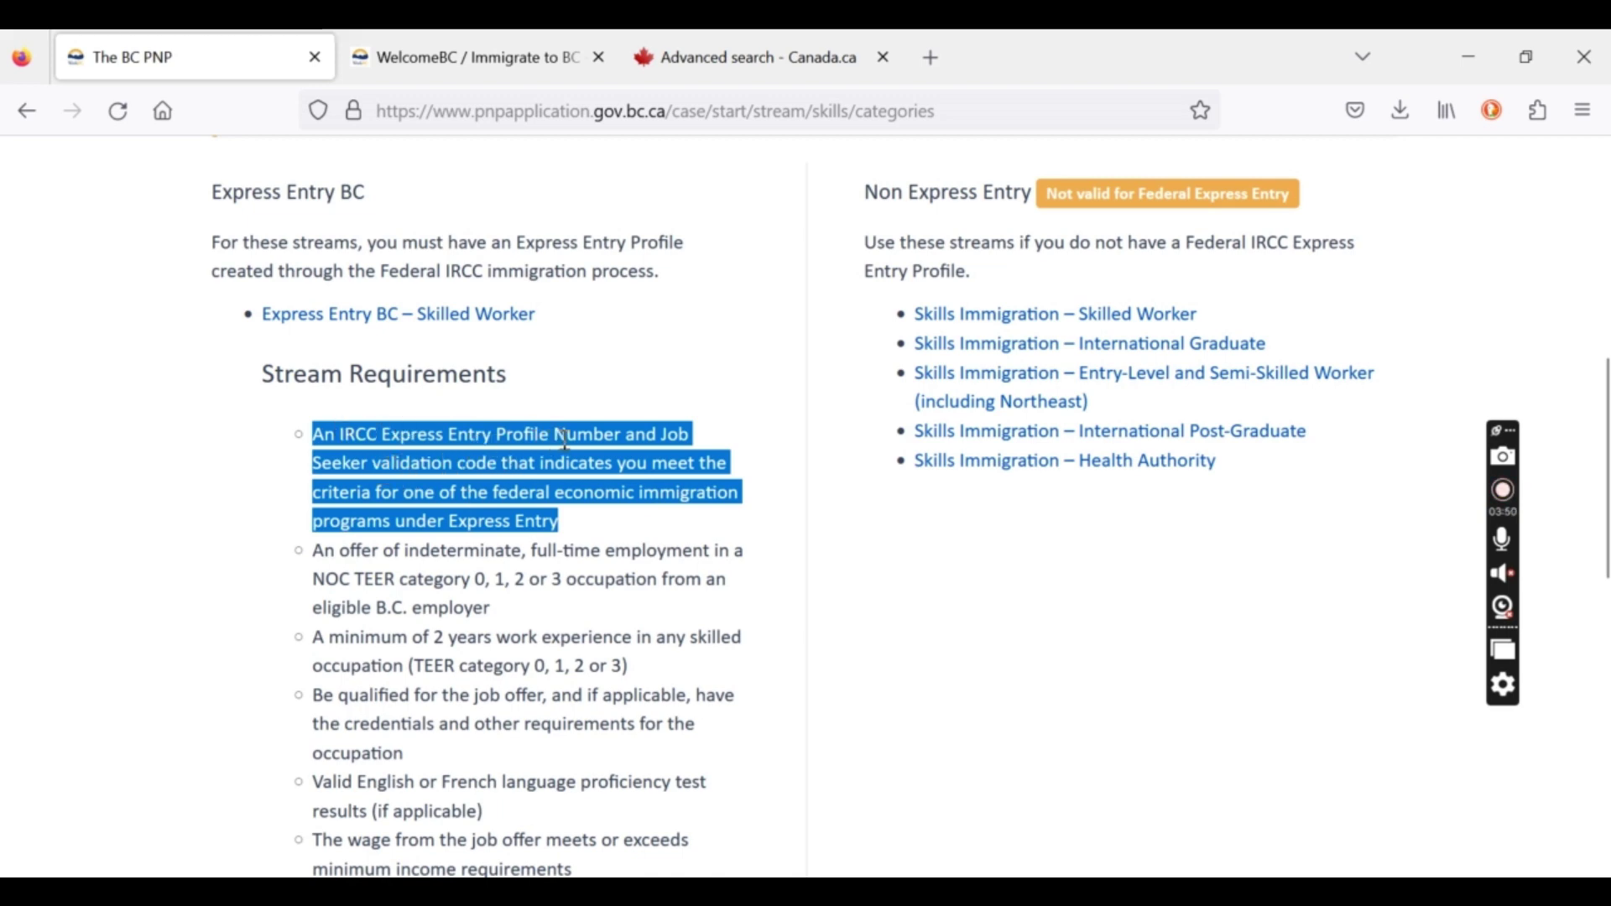
left_click(624, 435)
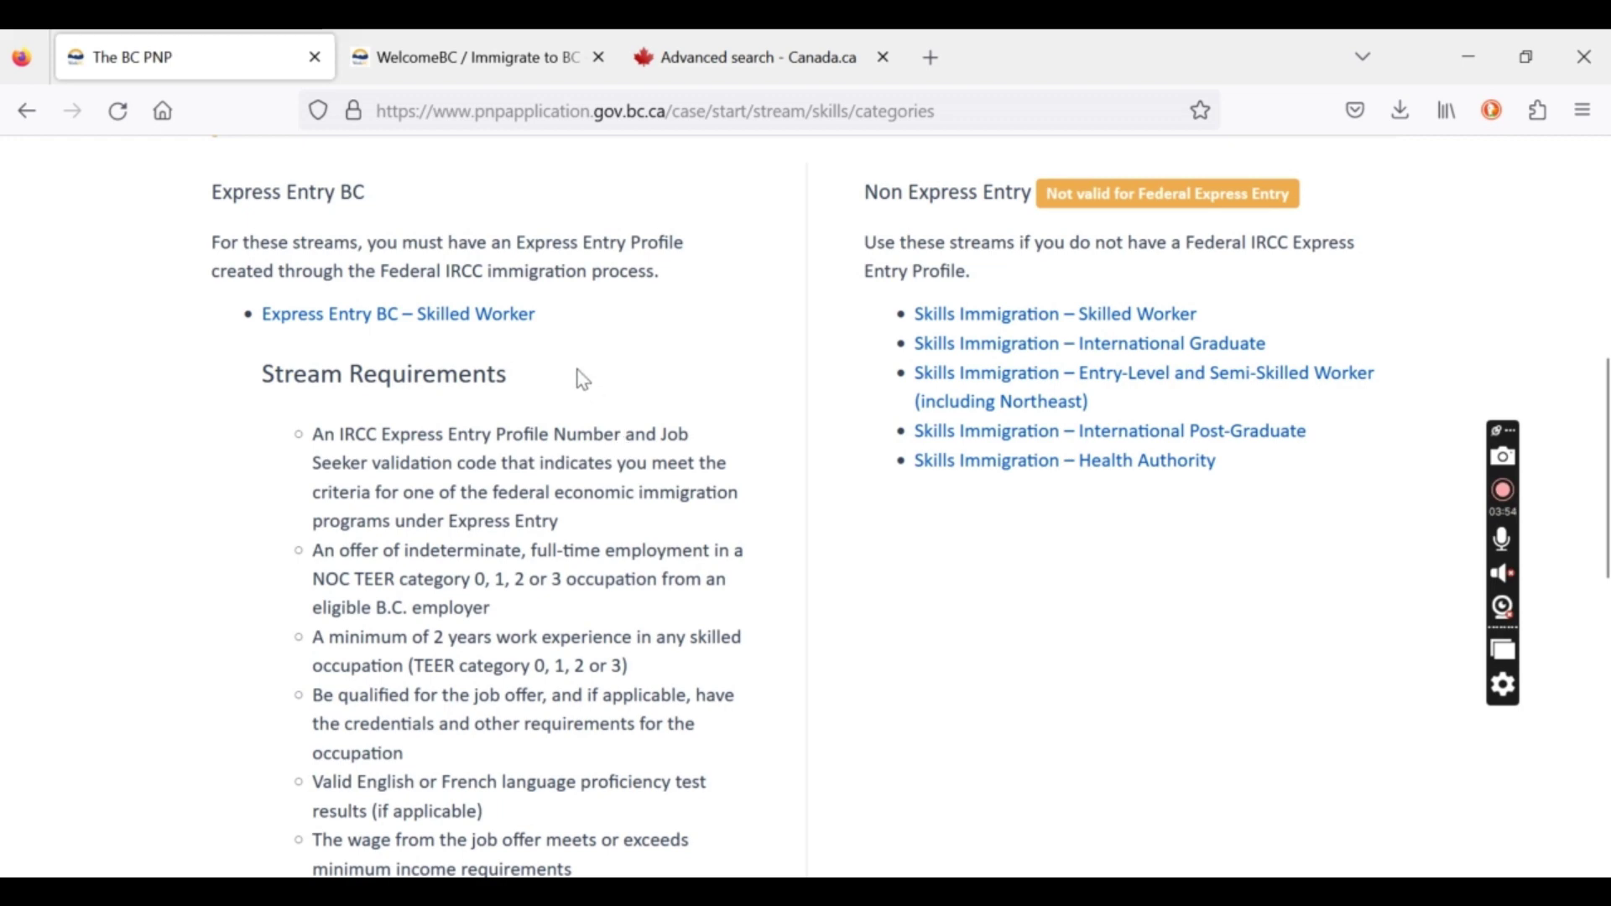
scroll(575, 329, "up", 1)
scroll(568, 316, "down", 1)
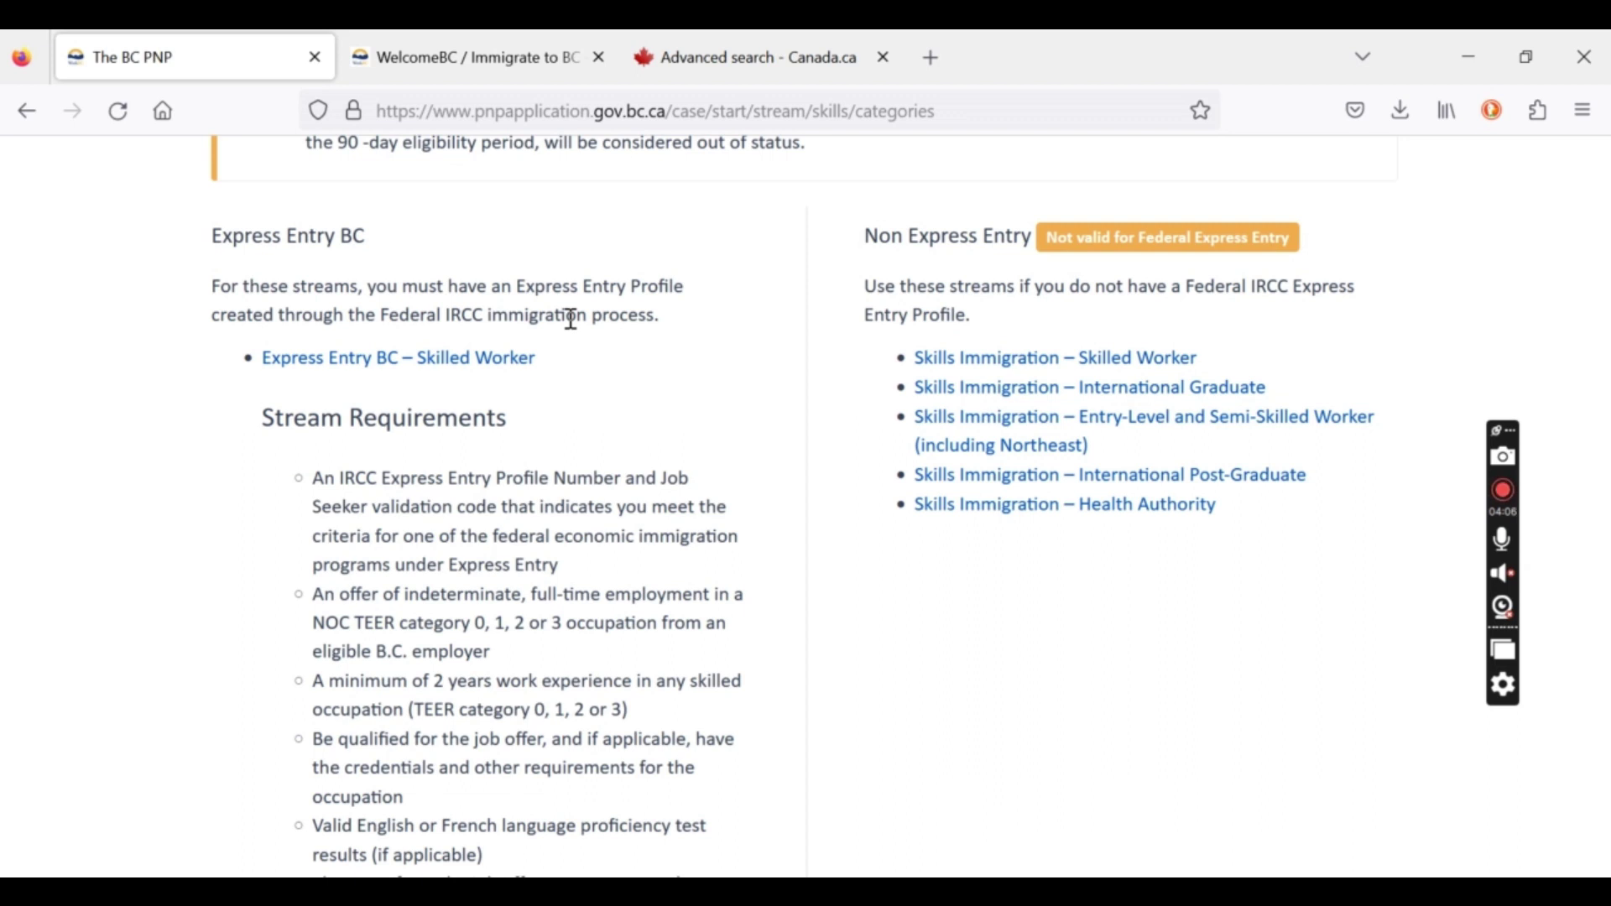
scroll(571, 319, "down", 1)
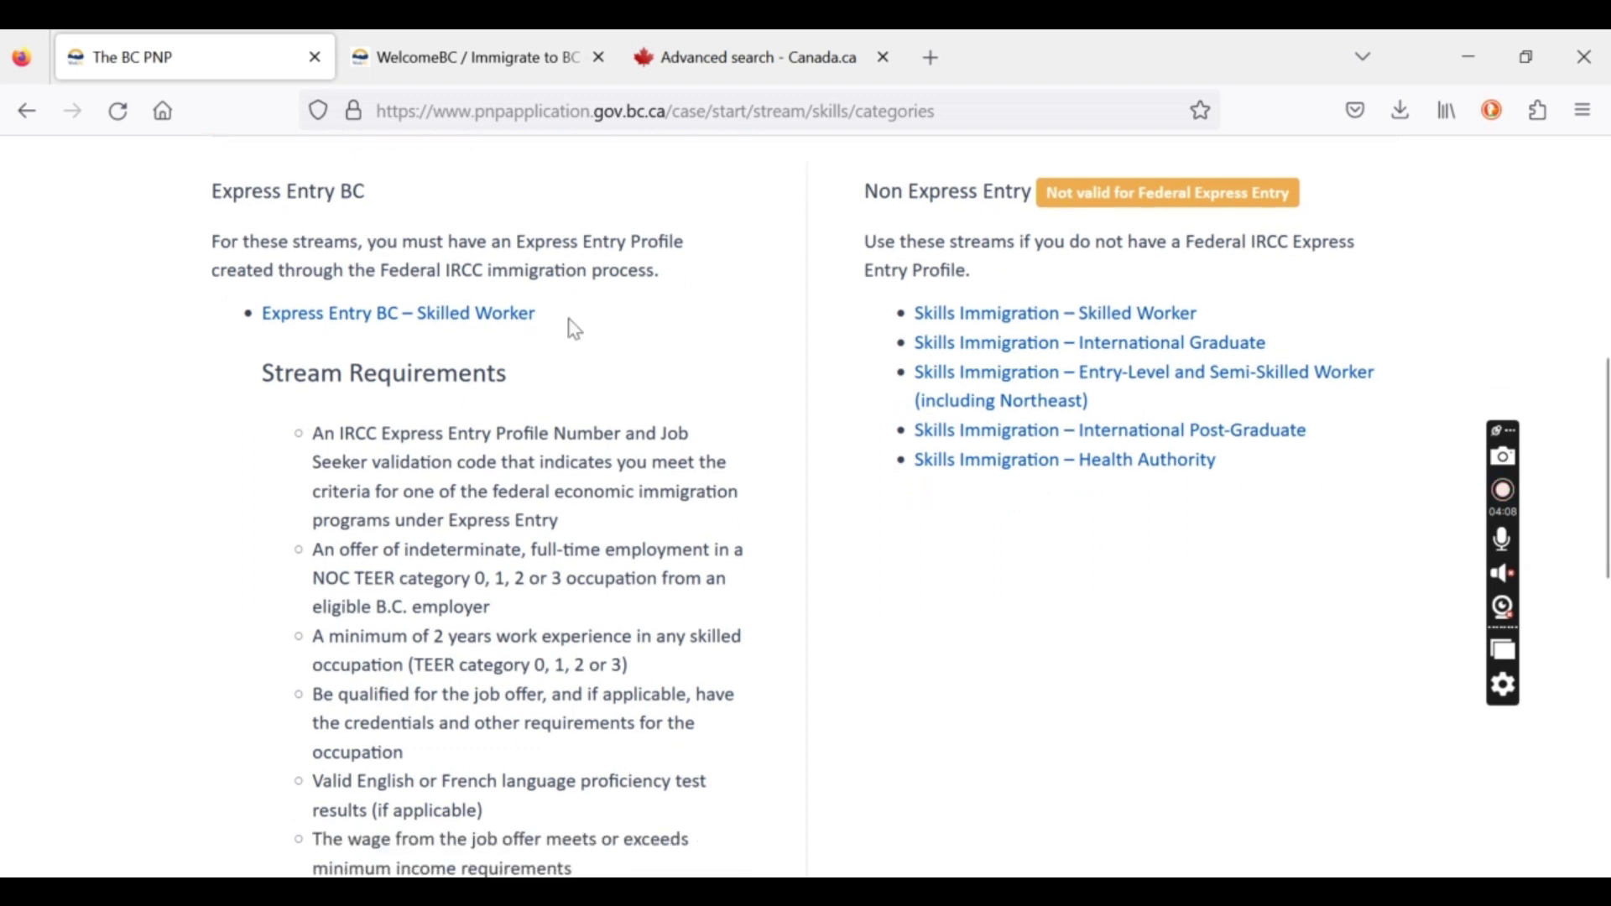
left_click(525, 317)
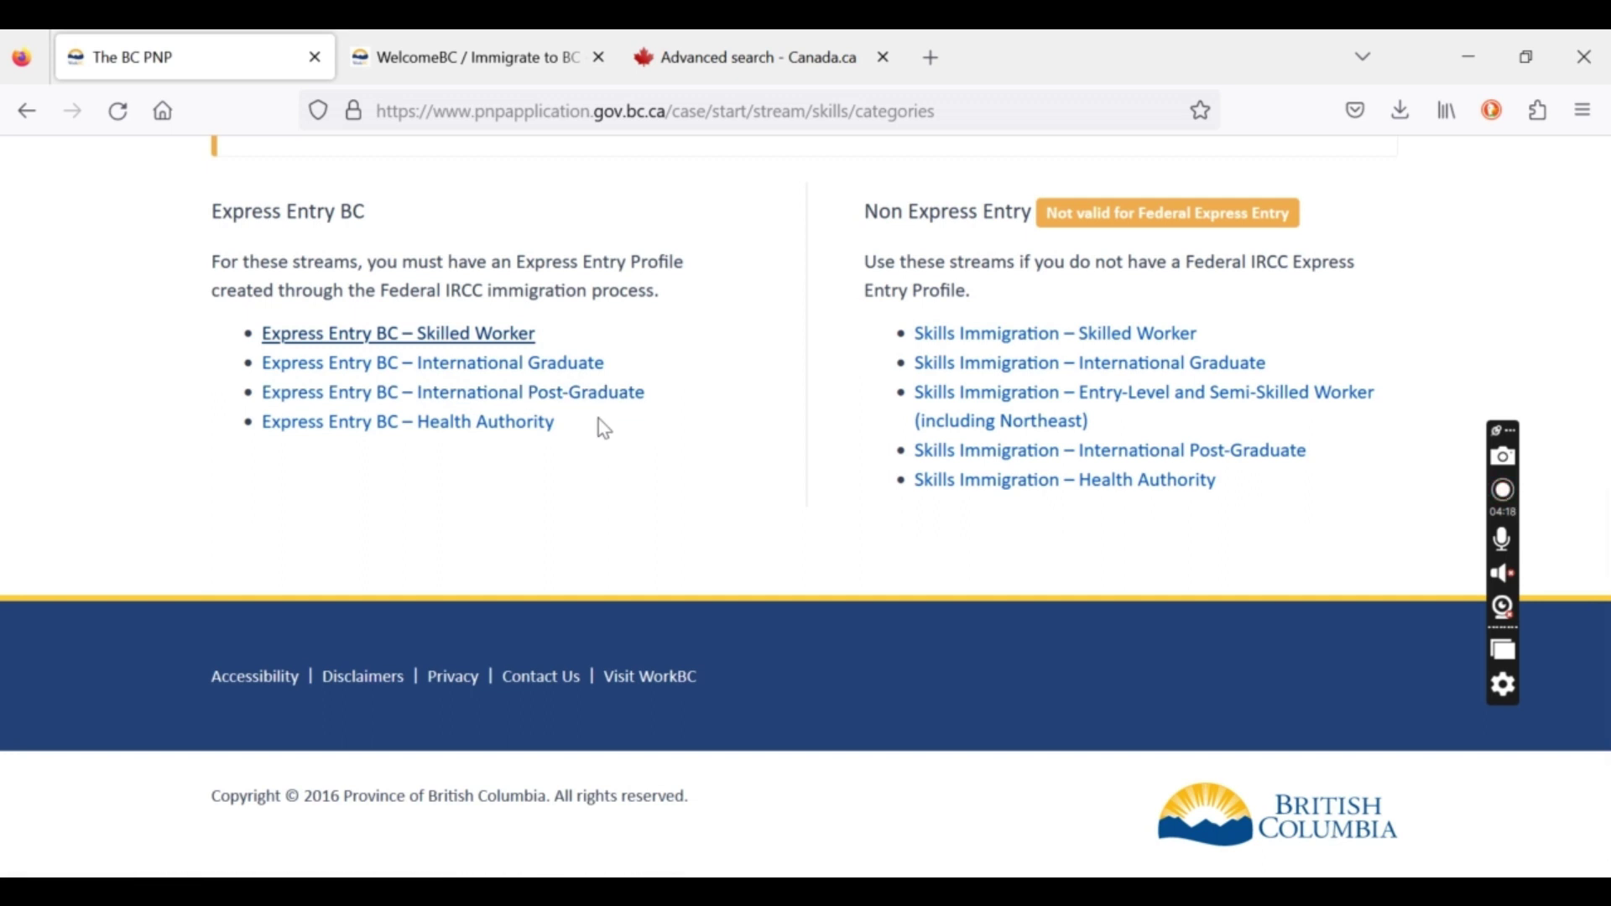
Re-expand Skilled Worker, mark the two-year work experience requirement, and collapse it again.
left_click(458, 334)
scroll(508, 453, "down", 2)
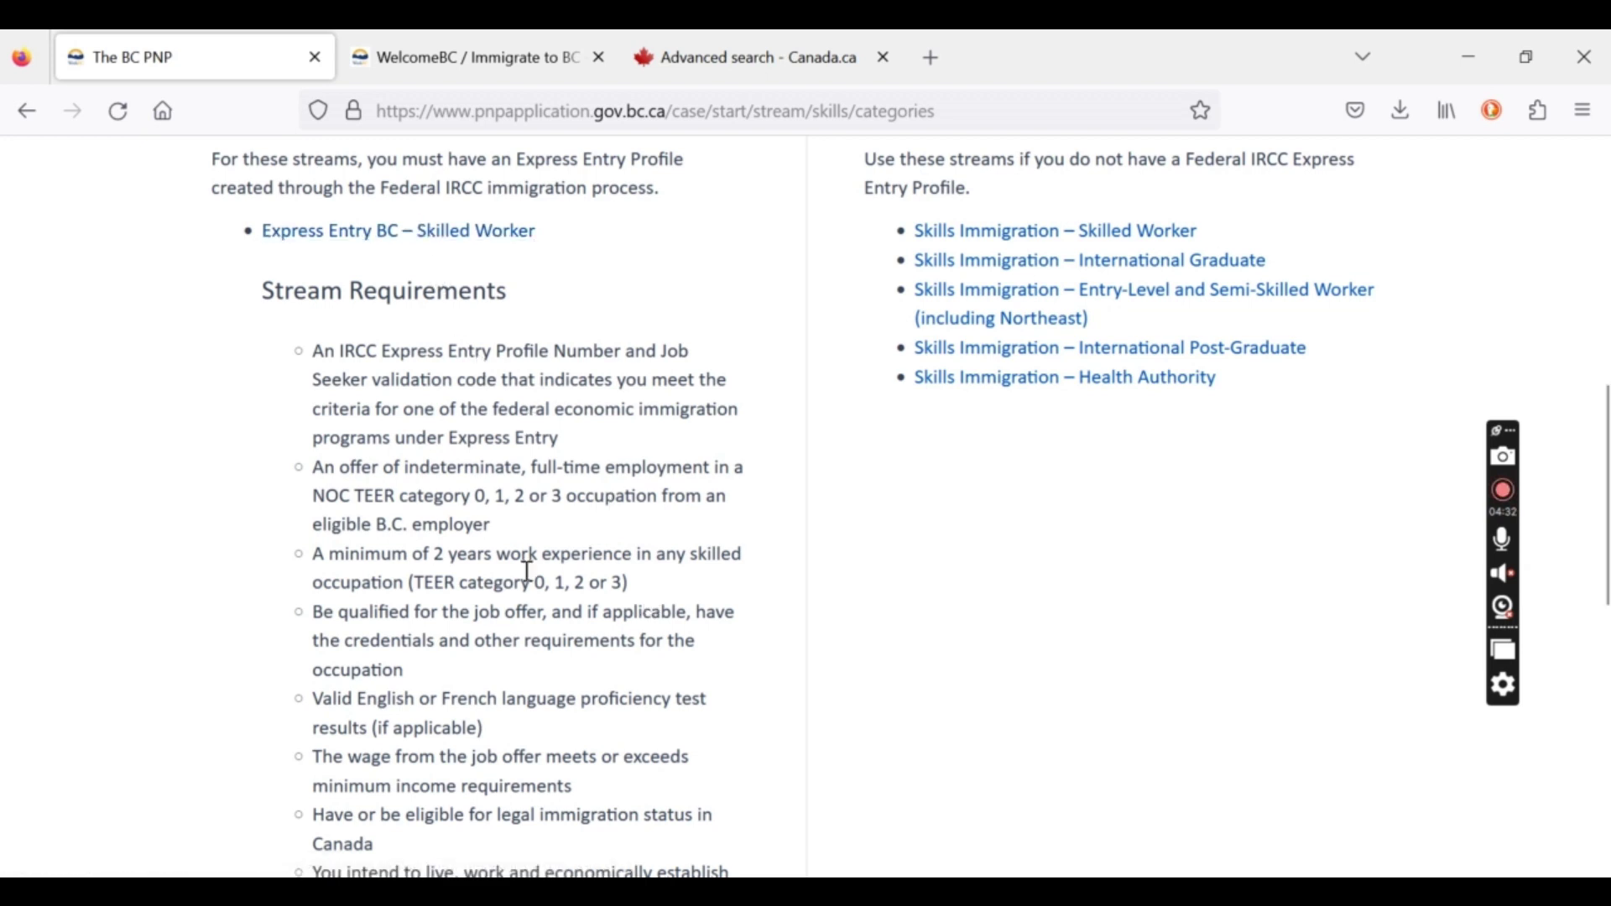
left_click_drag(639, 588, 319, 557)
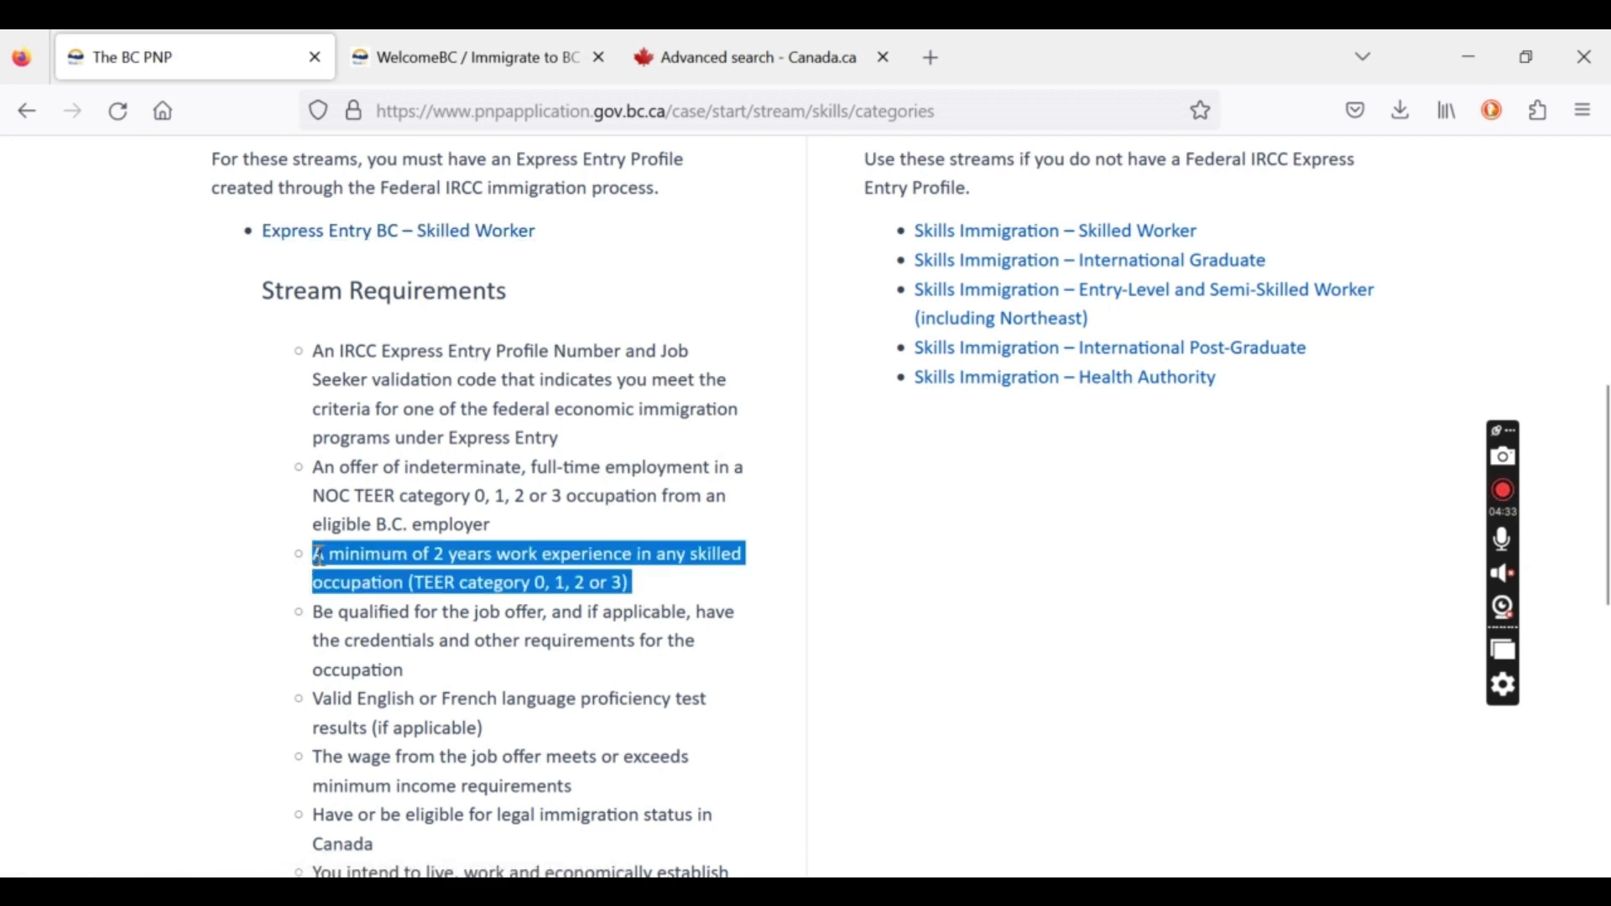
left_click(446, 577)
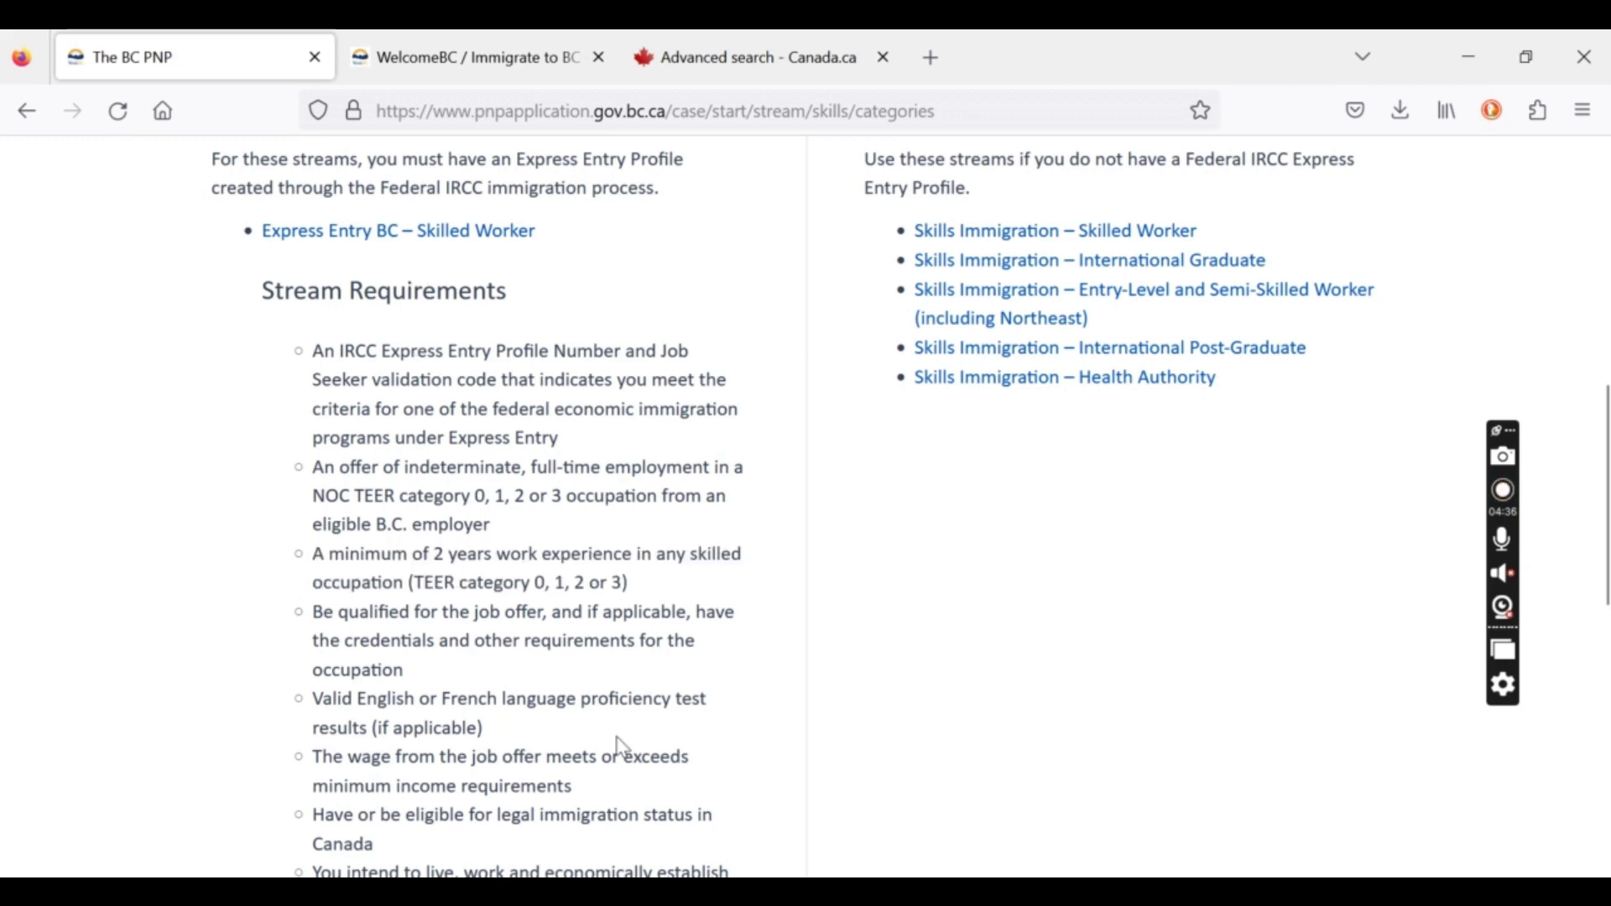
left_click(377, 239)
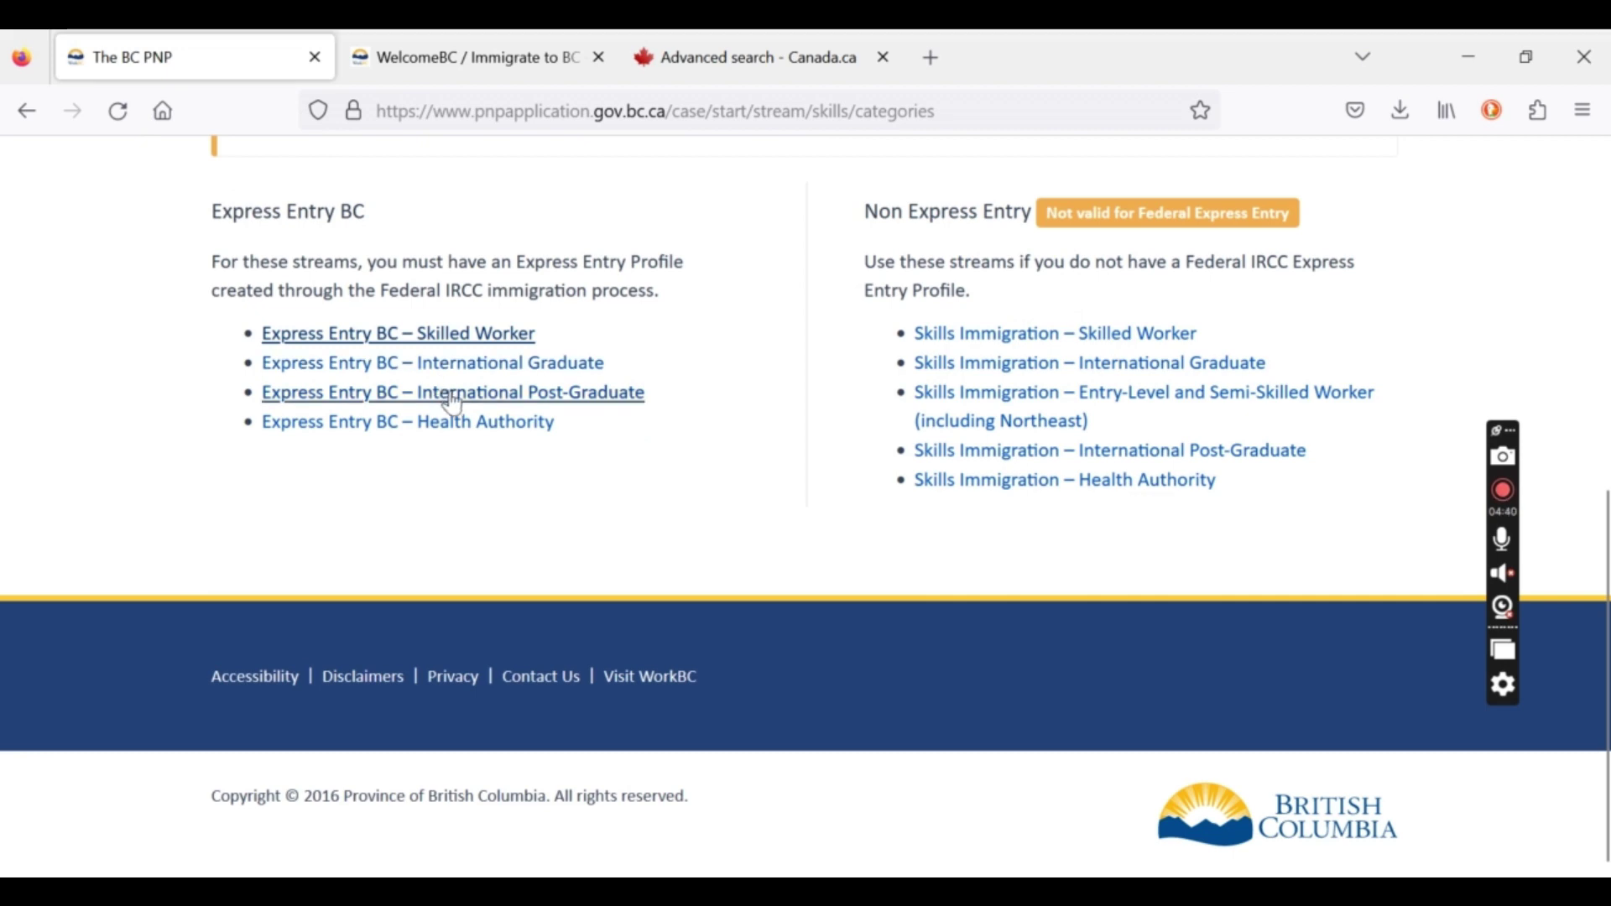
left_click(433, 368)
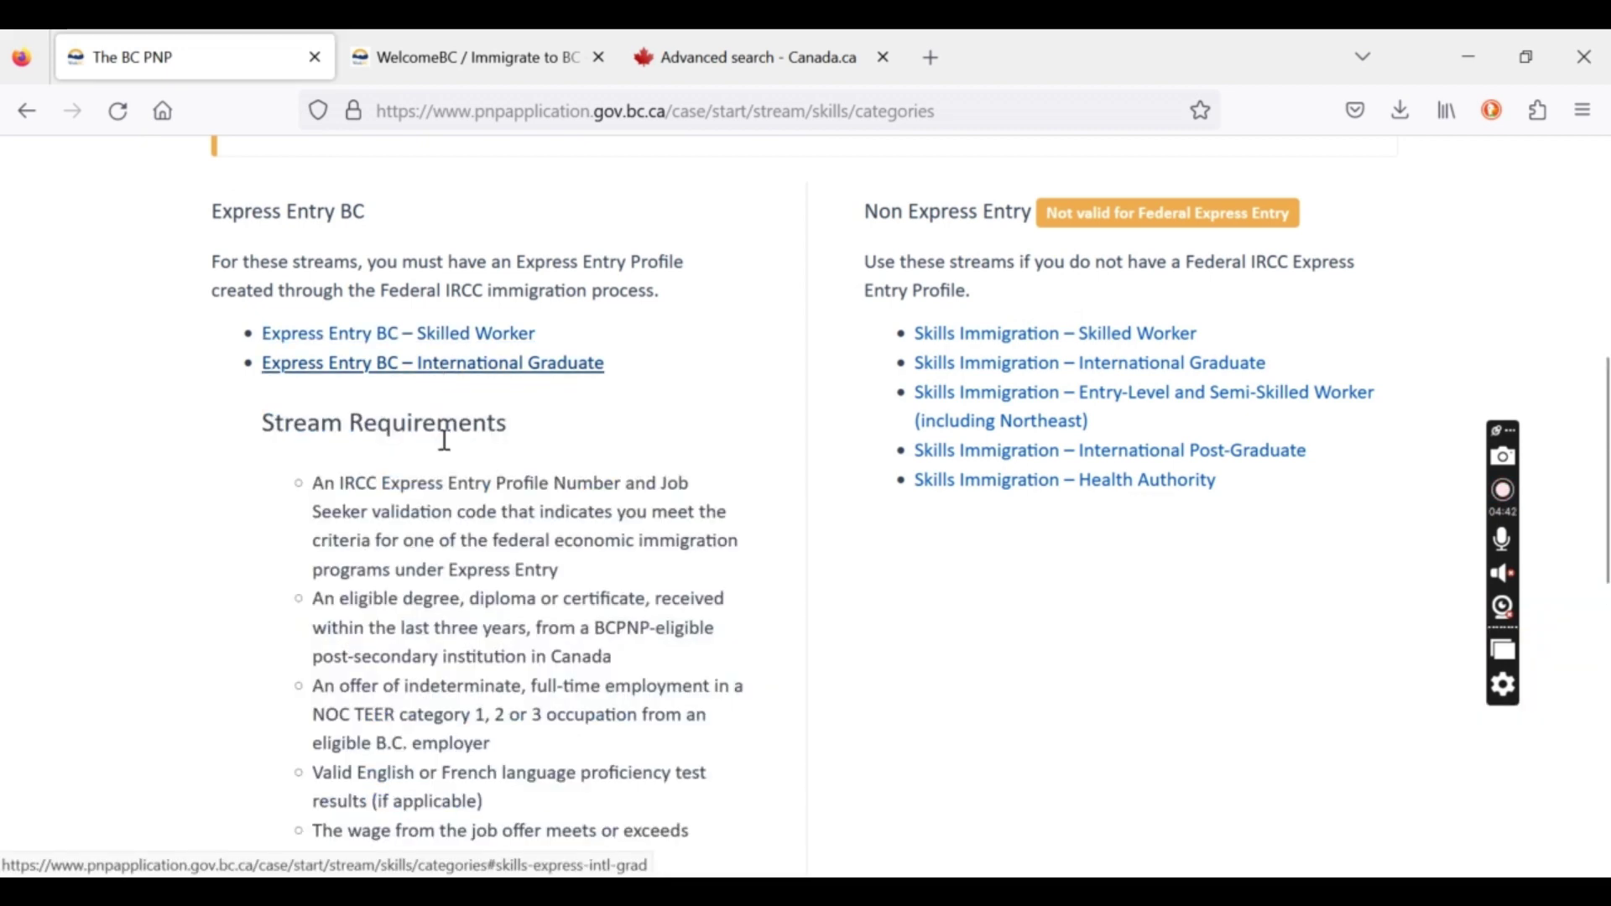
scroll(445, 440, "down", 3)
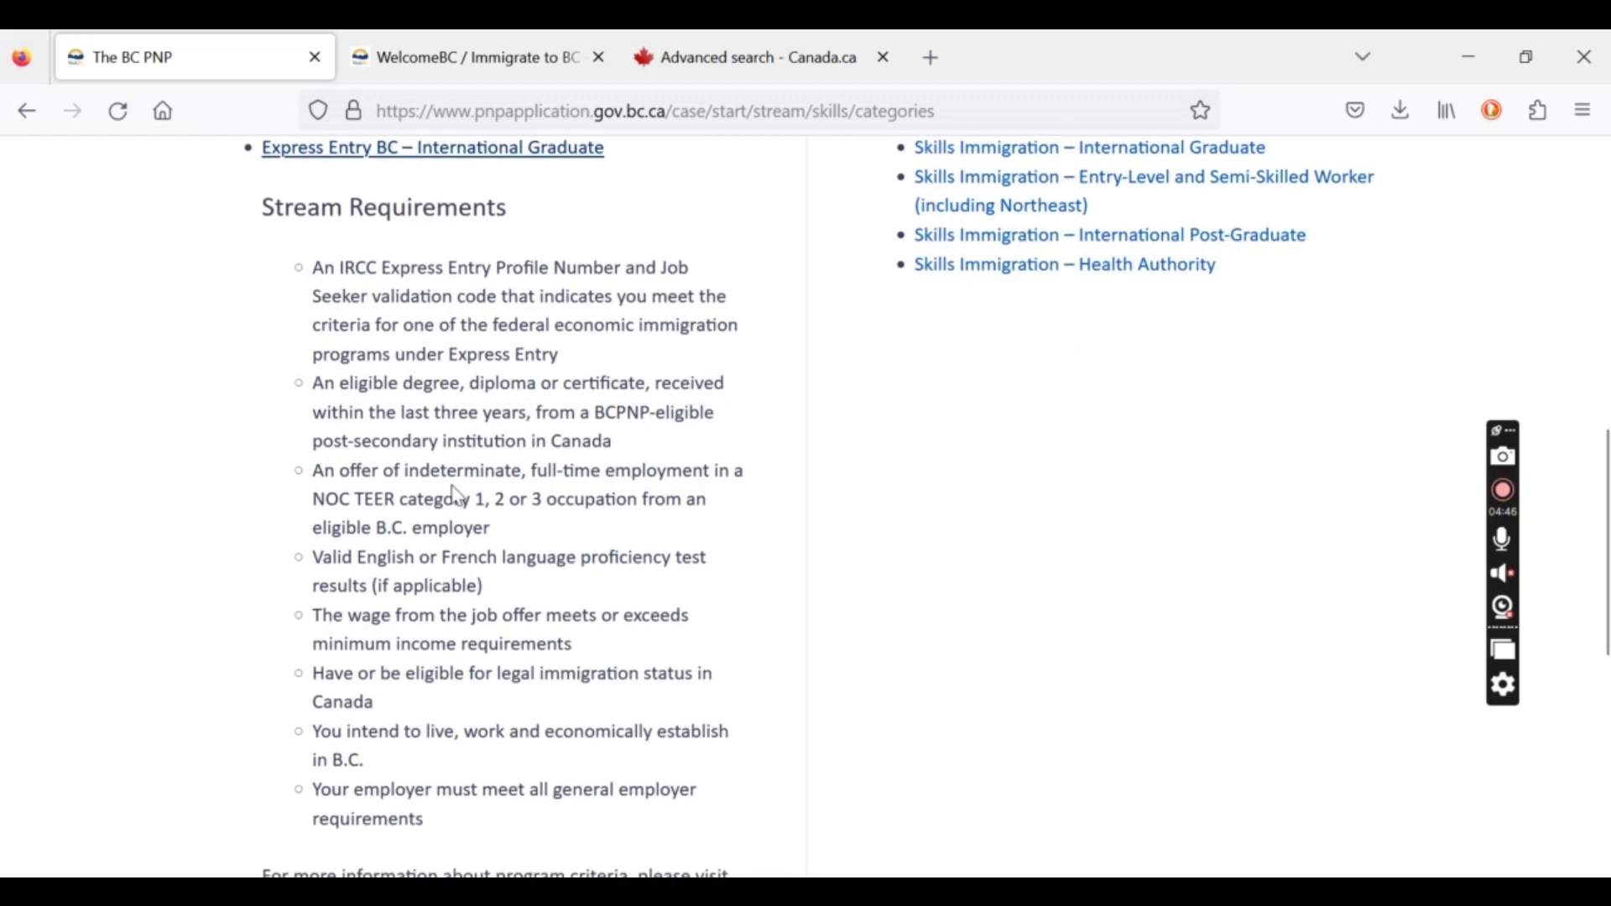
scroll(457, 495, "up", 1)
scroll(457, 495, "up", 3)
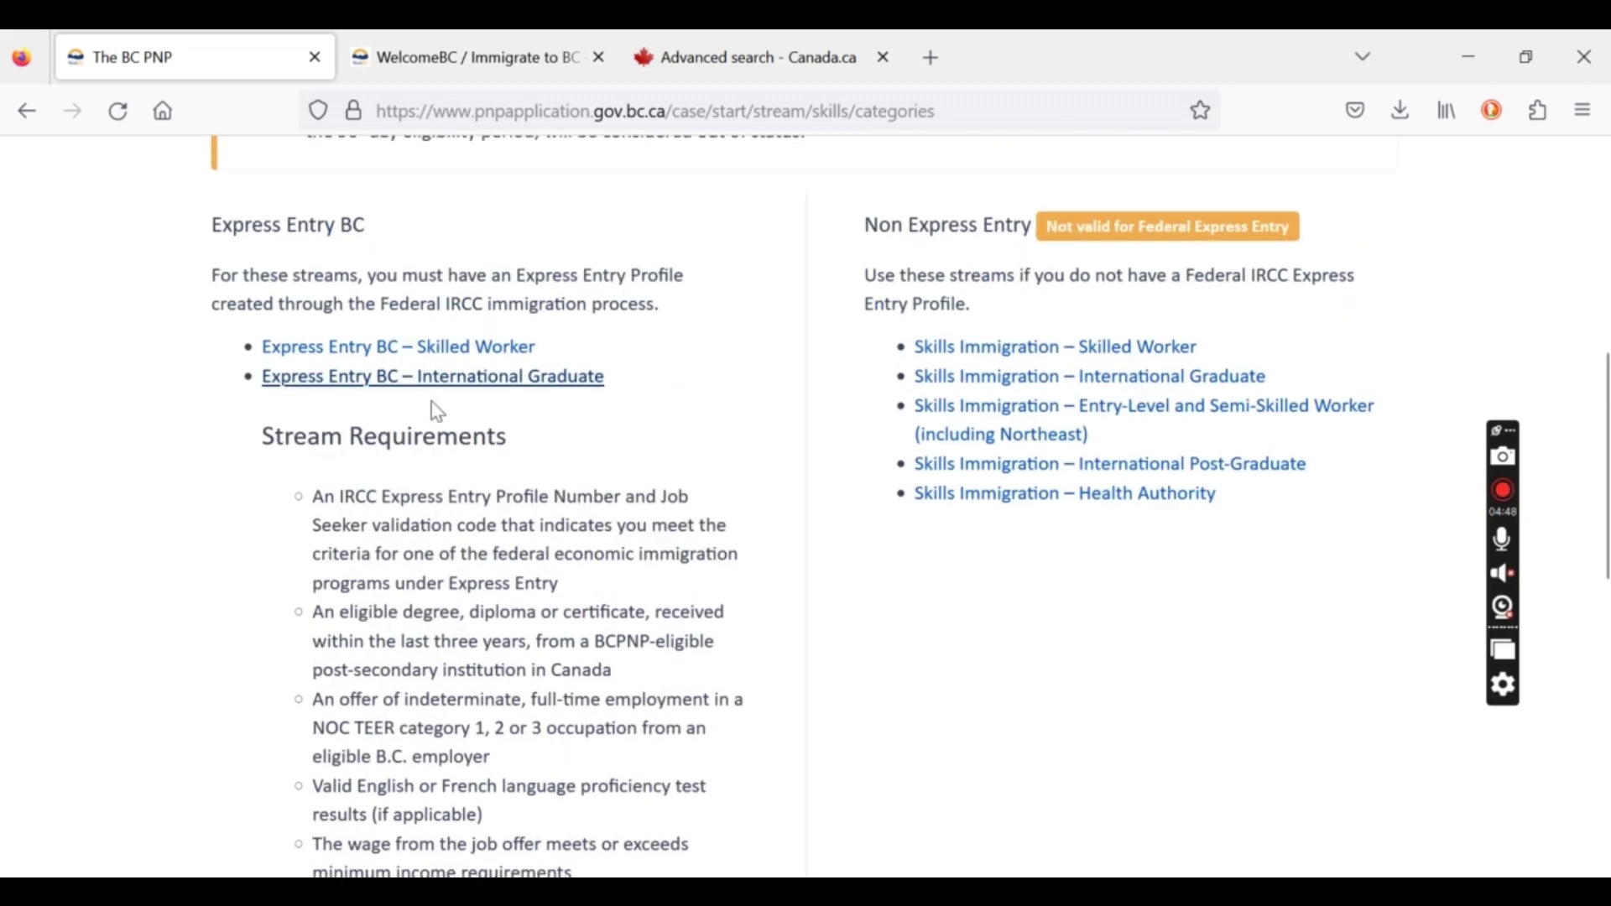
left_click(434, 381)
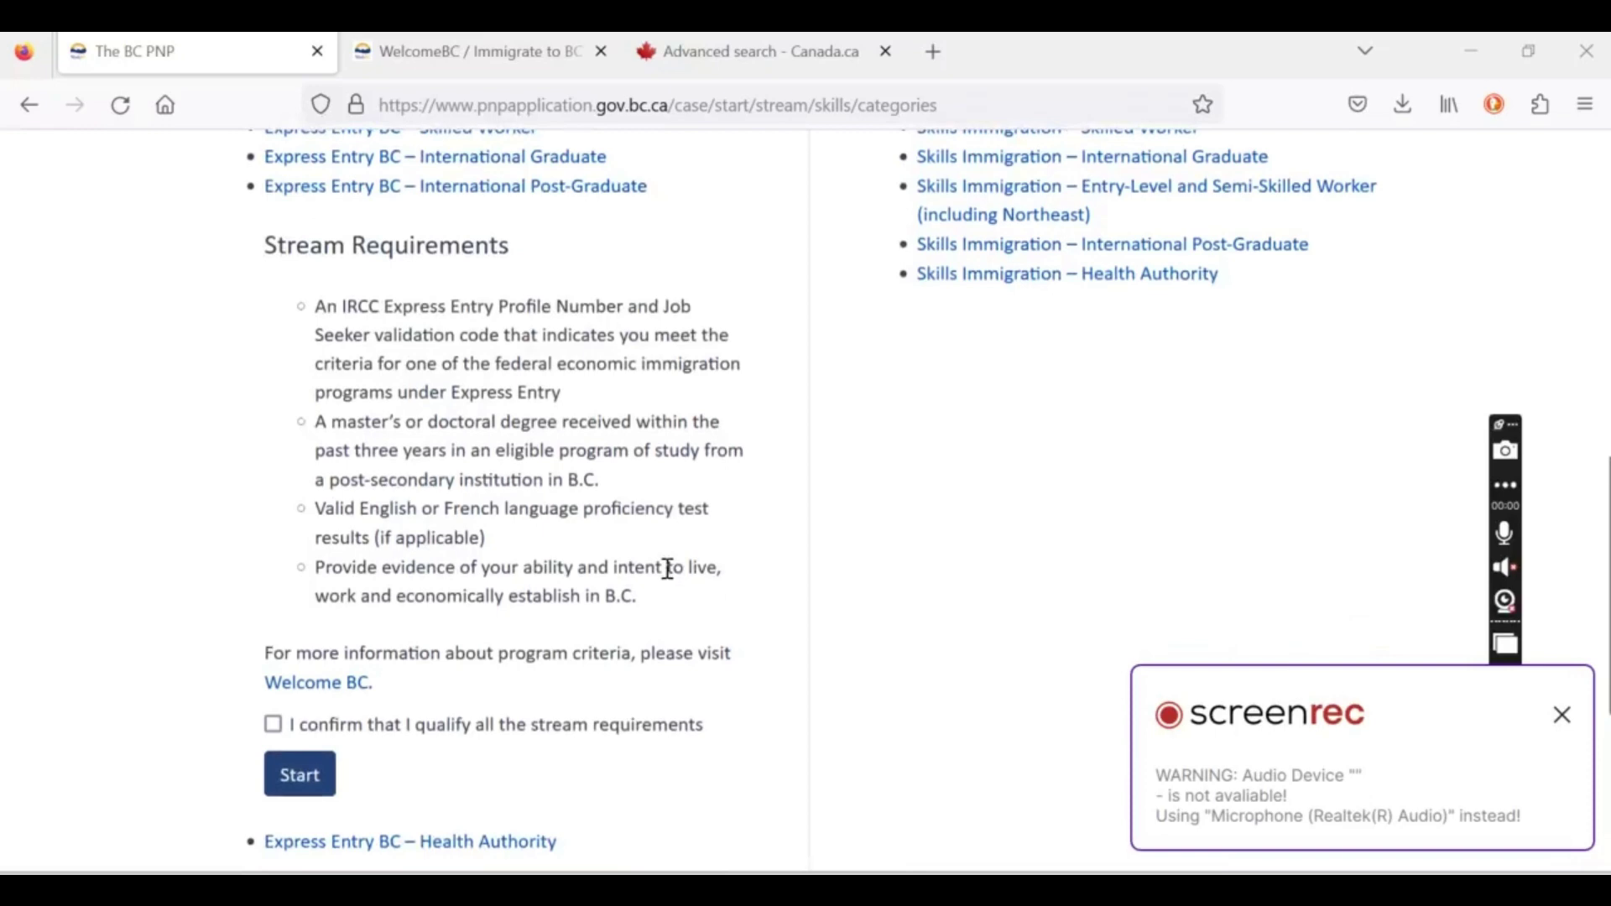
Mark the International Post-Graduate degree, language and master's or doctoral degree requirements.
scroll(665, 576, "down", 1)
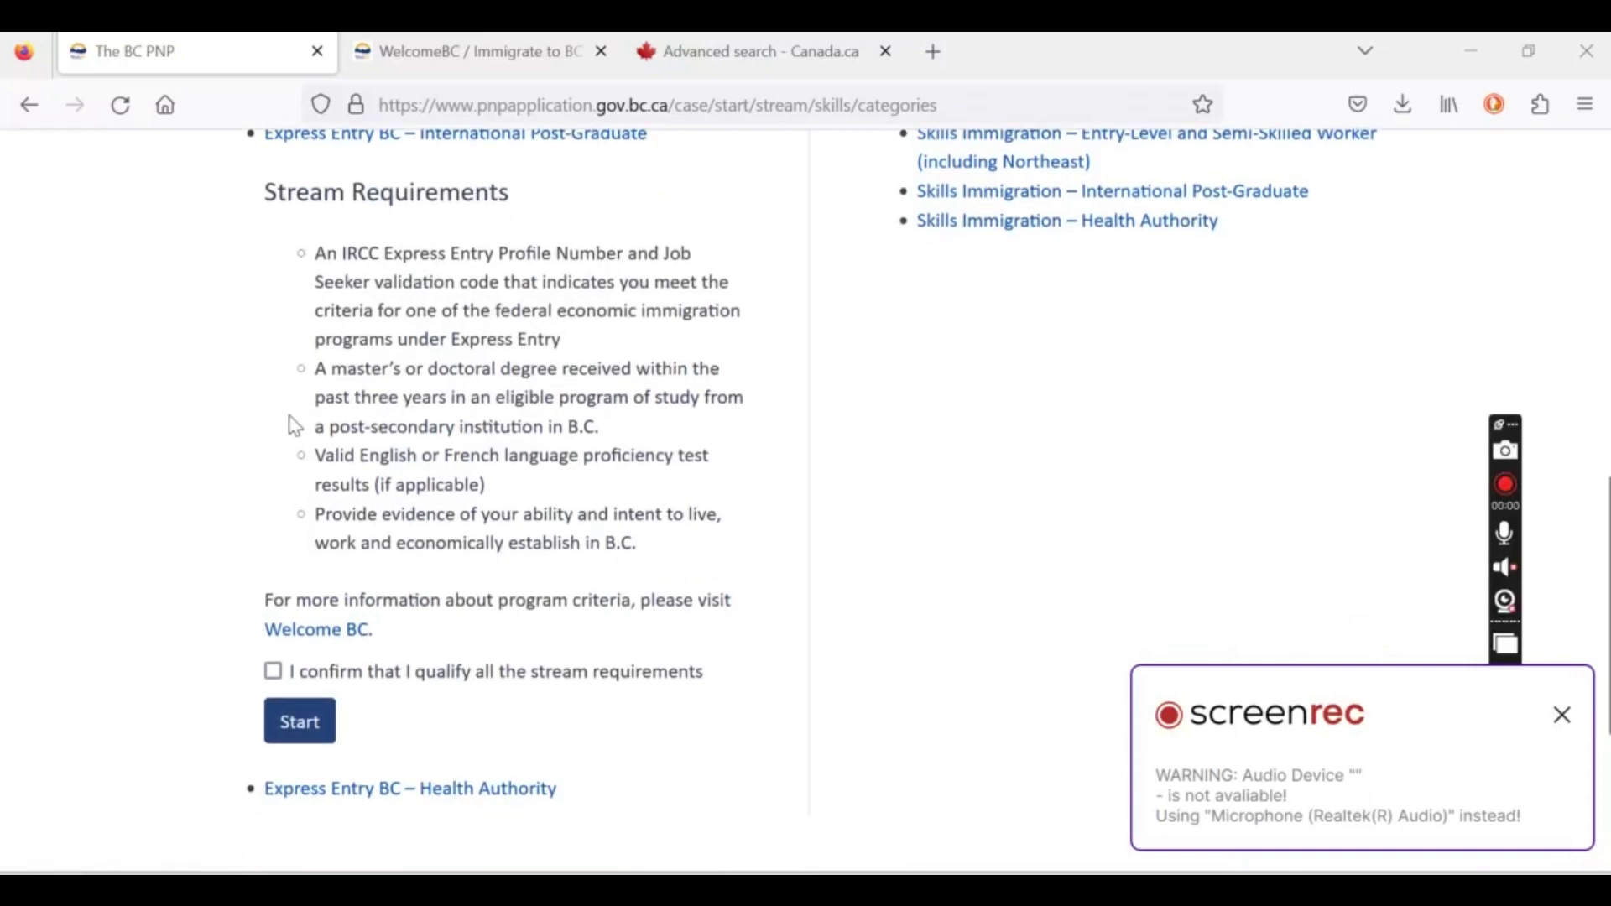
left_click_drag(291, 438, 544, 511)
left_click(544, 511)
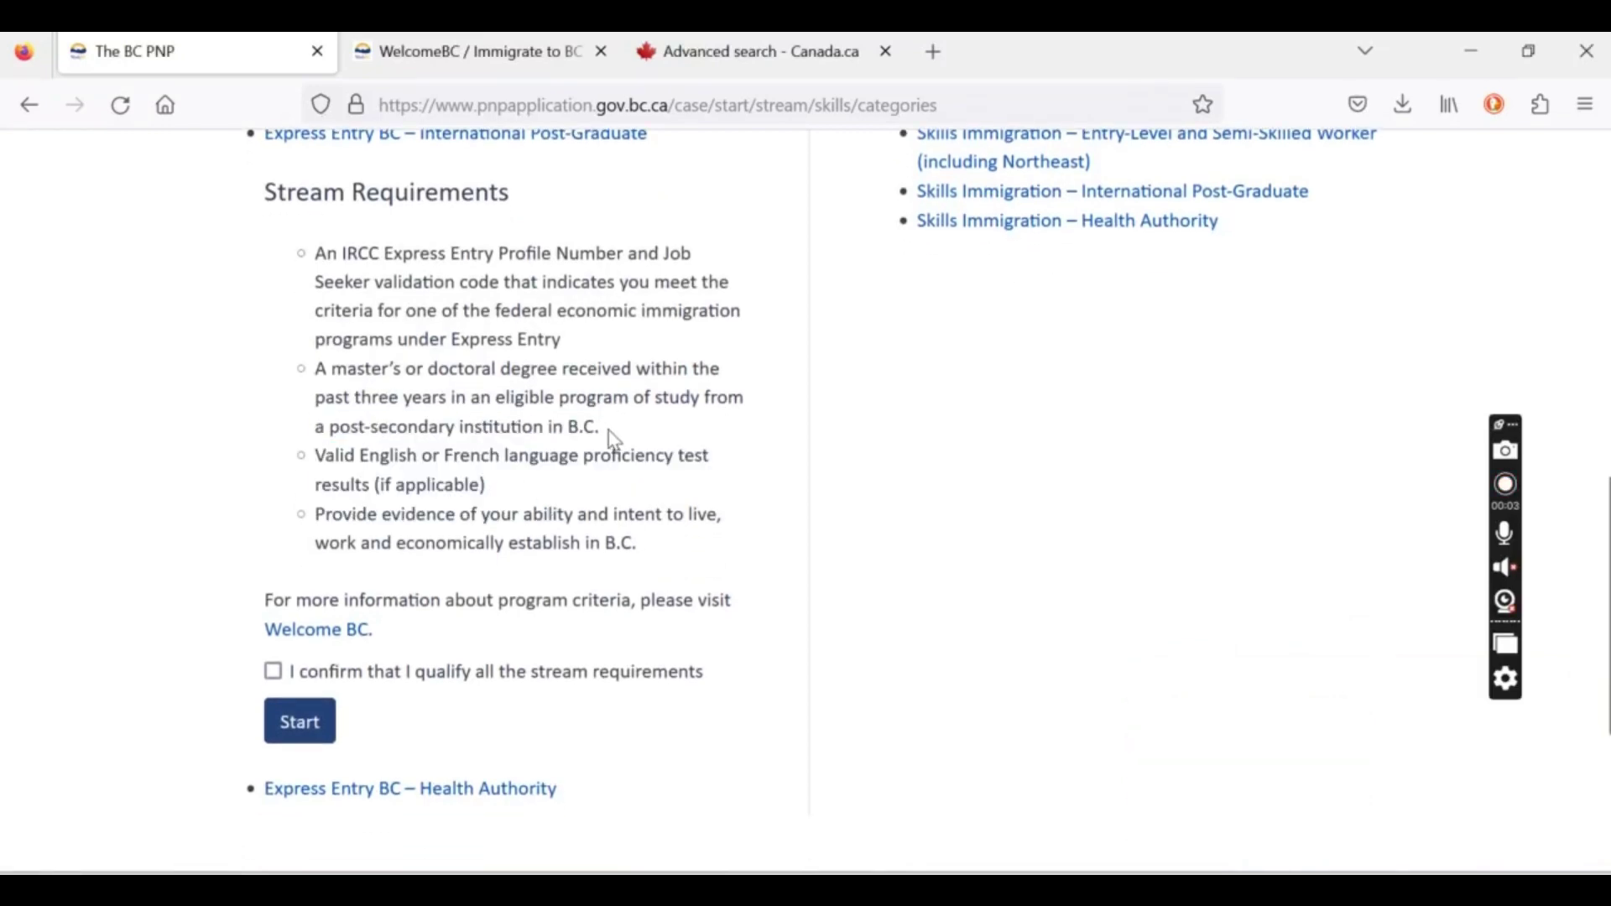
left_click_drag(608, 431, 329, 375)
left_click(426, 461)
scroll(425, 461, "down", 1)
scroll(426, 461, "up", 3)
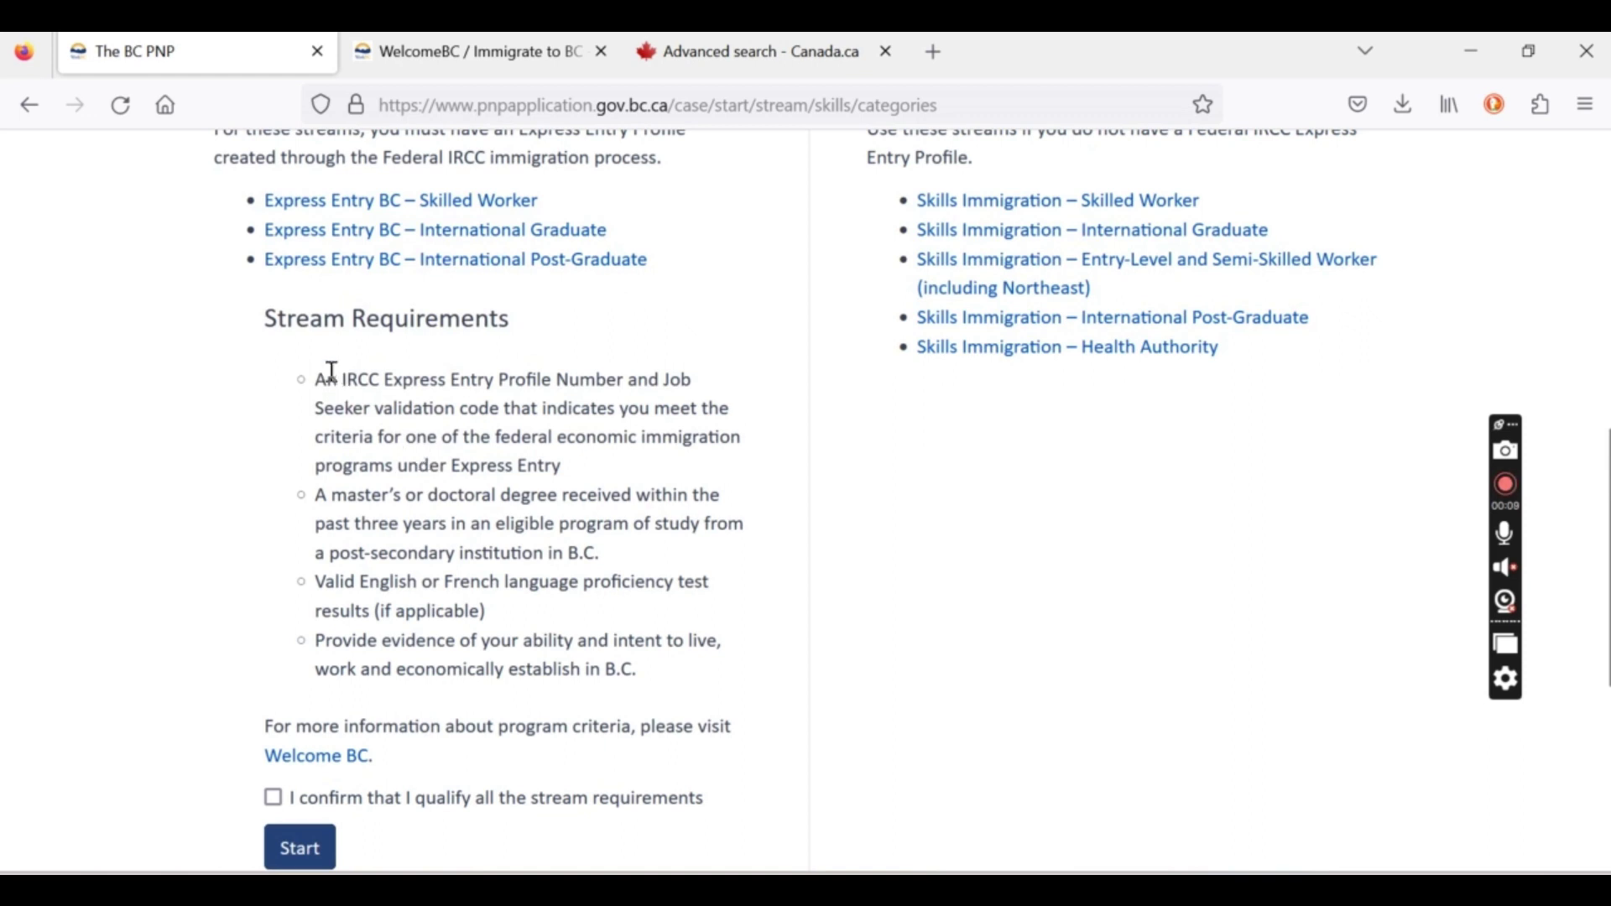
left_click_drag(299, 385, 634, 635)
left_click(634, 635)
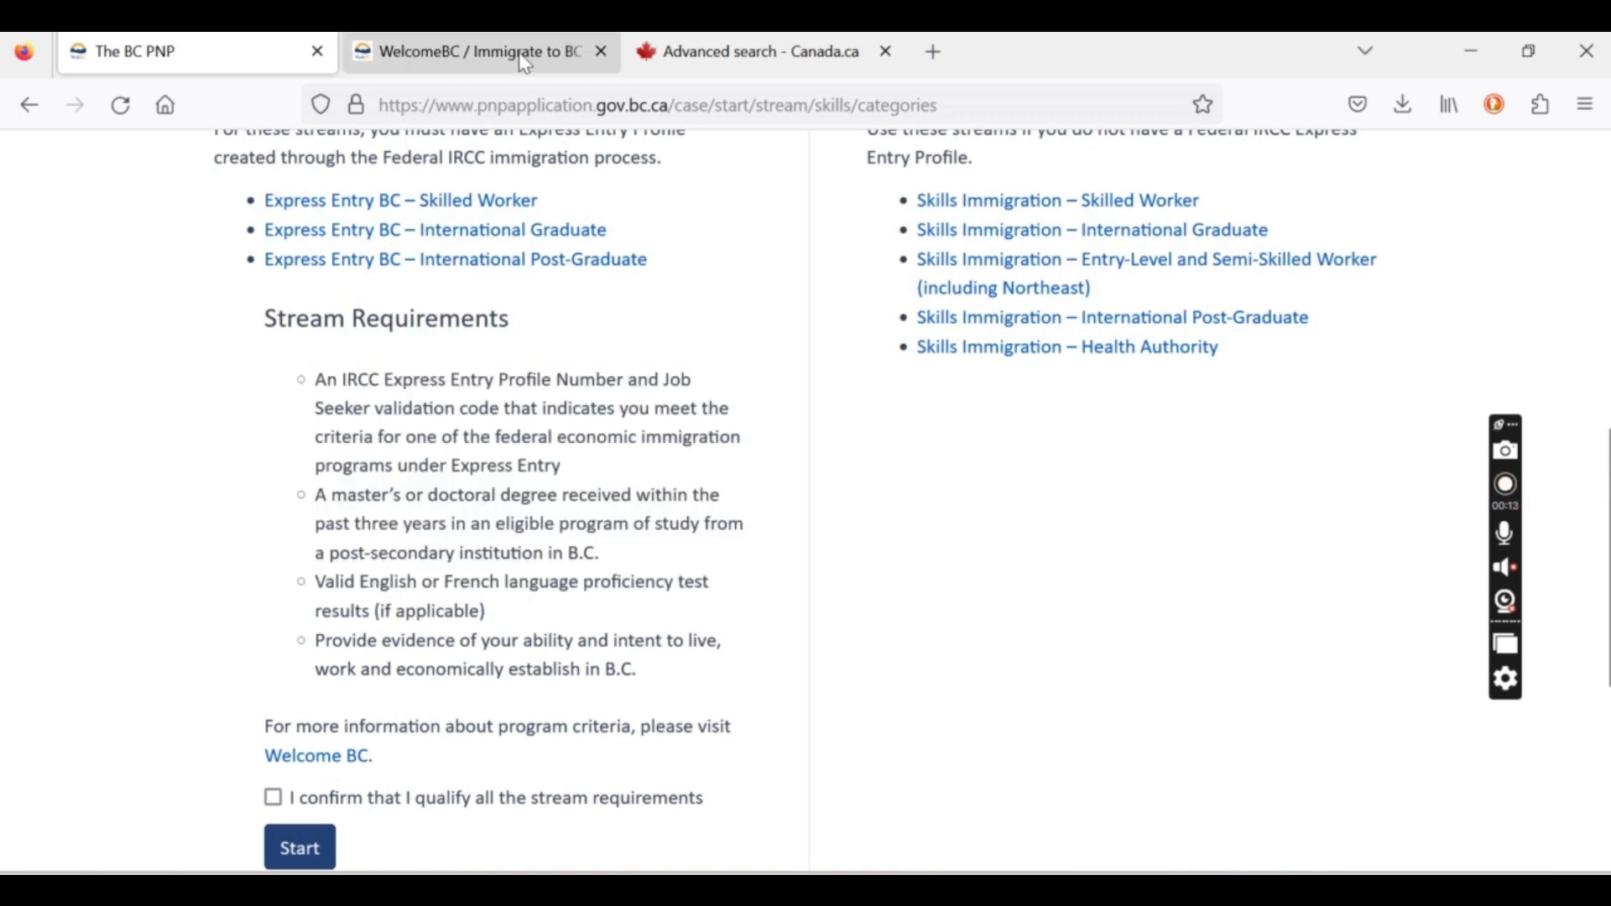
Collapse International Post-Graduate and expand the Express Entry BC – Health Authority requirements.
scroll(529, 415, "down", 2)
scroll(529, 415, "up", 1)
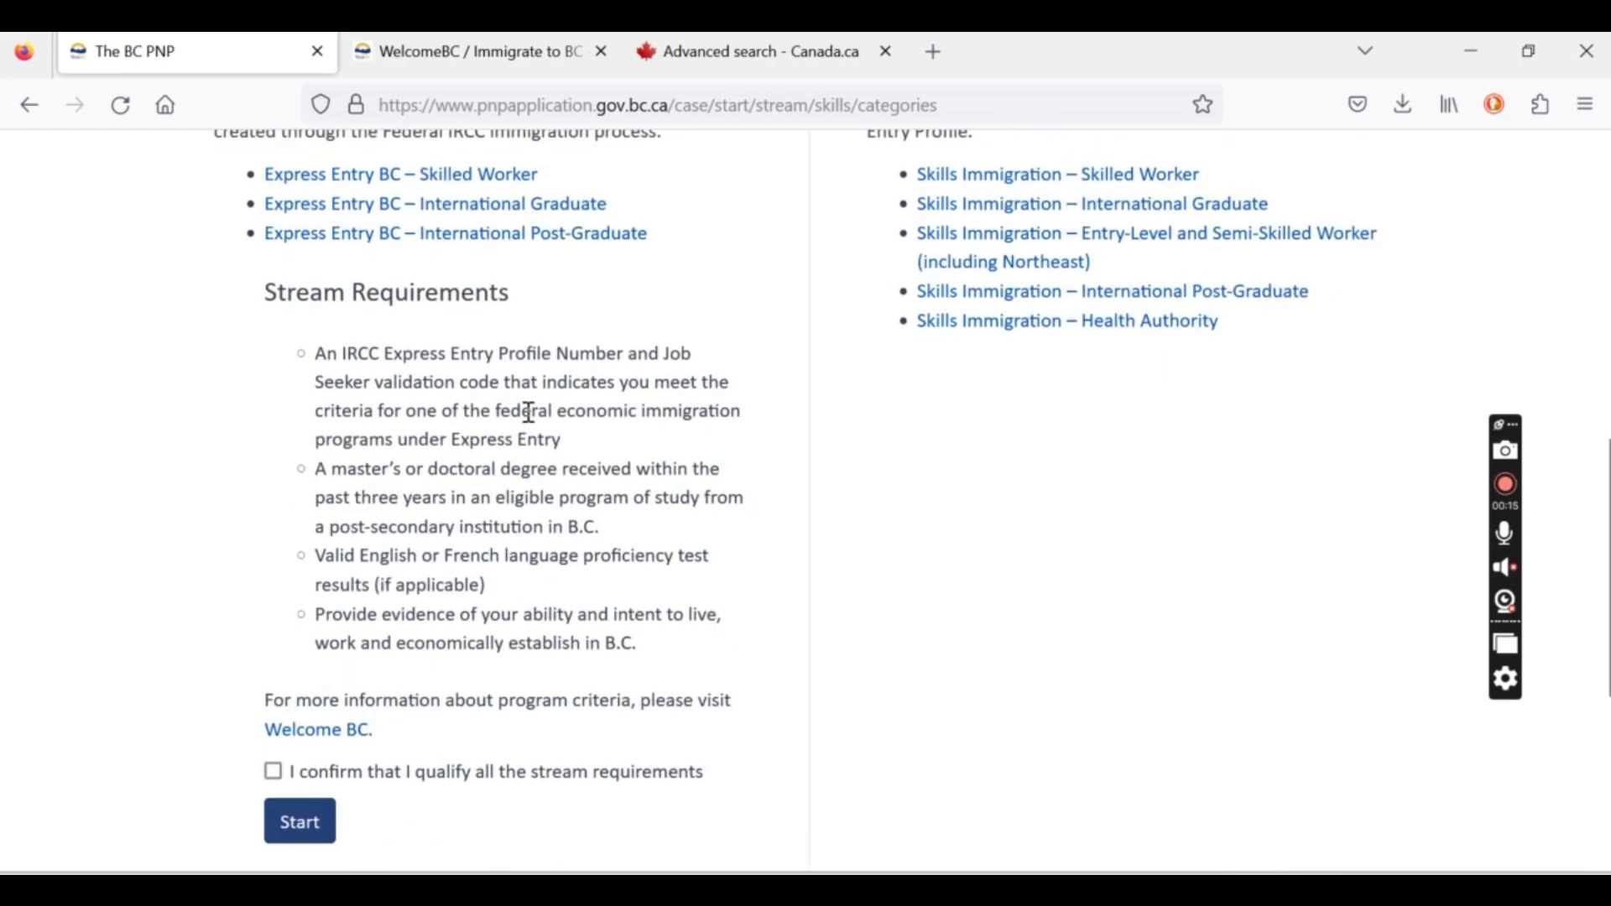
scroll(530, 413, "down", 1)
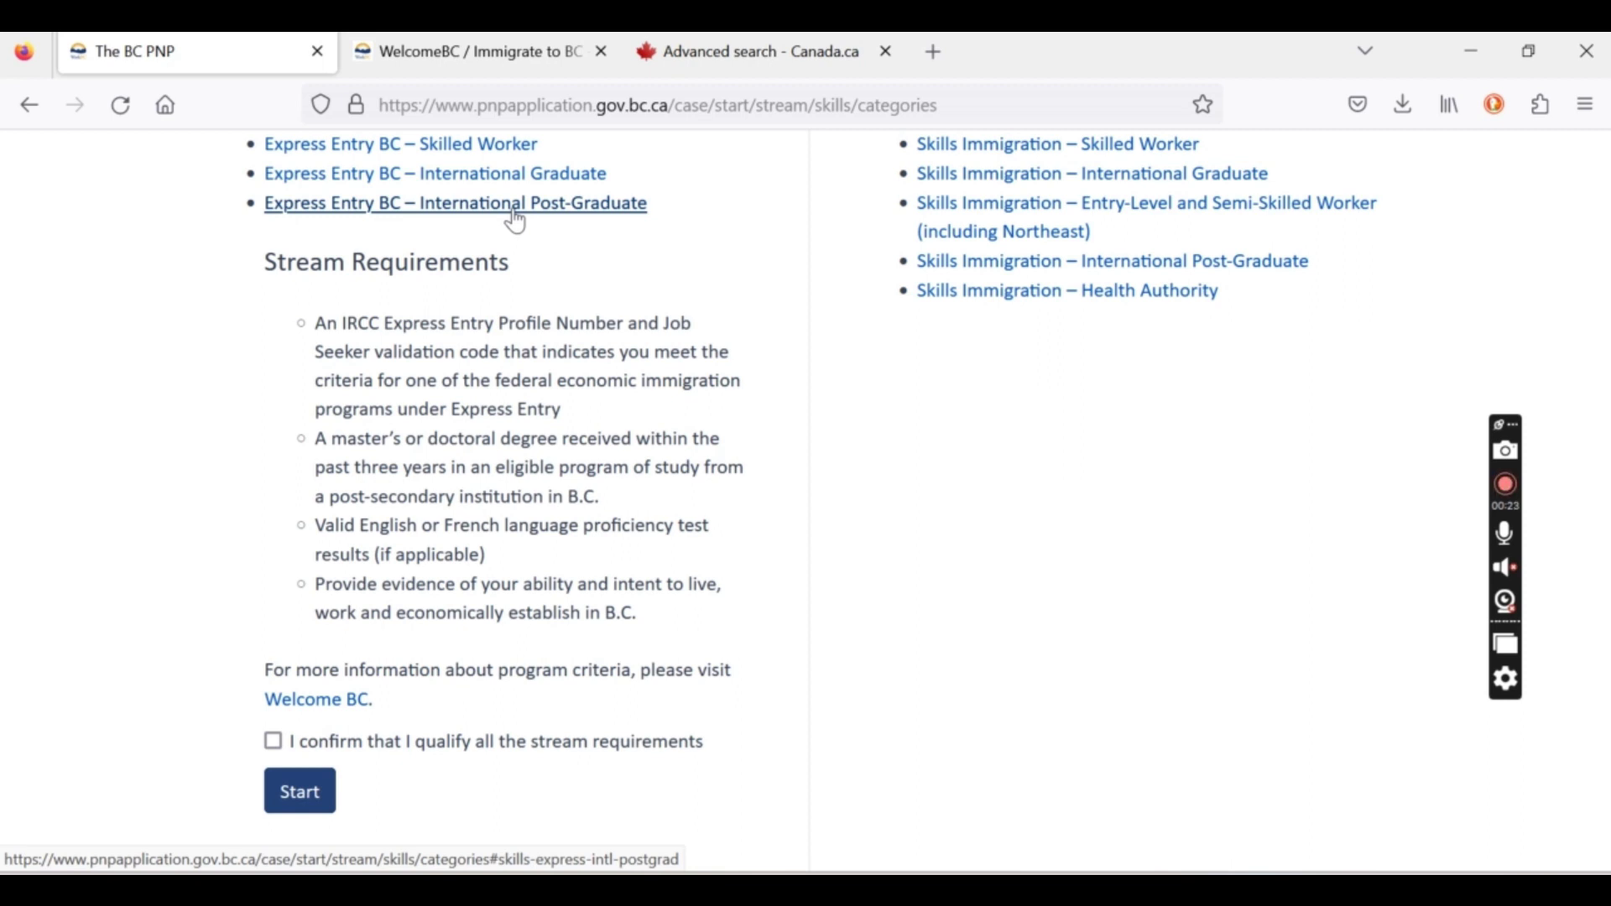
scroll(503, 381, "up", 3)
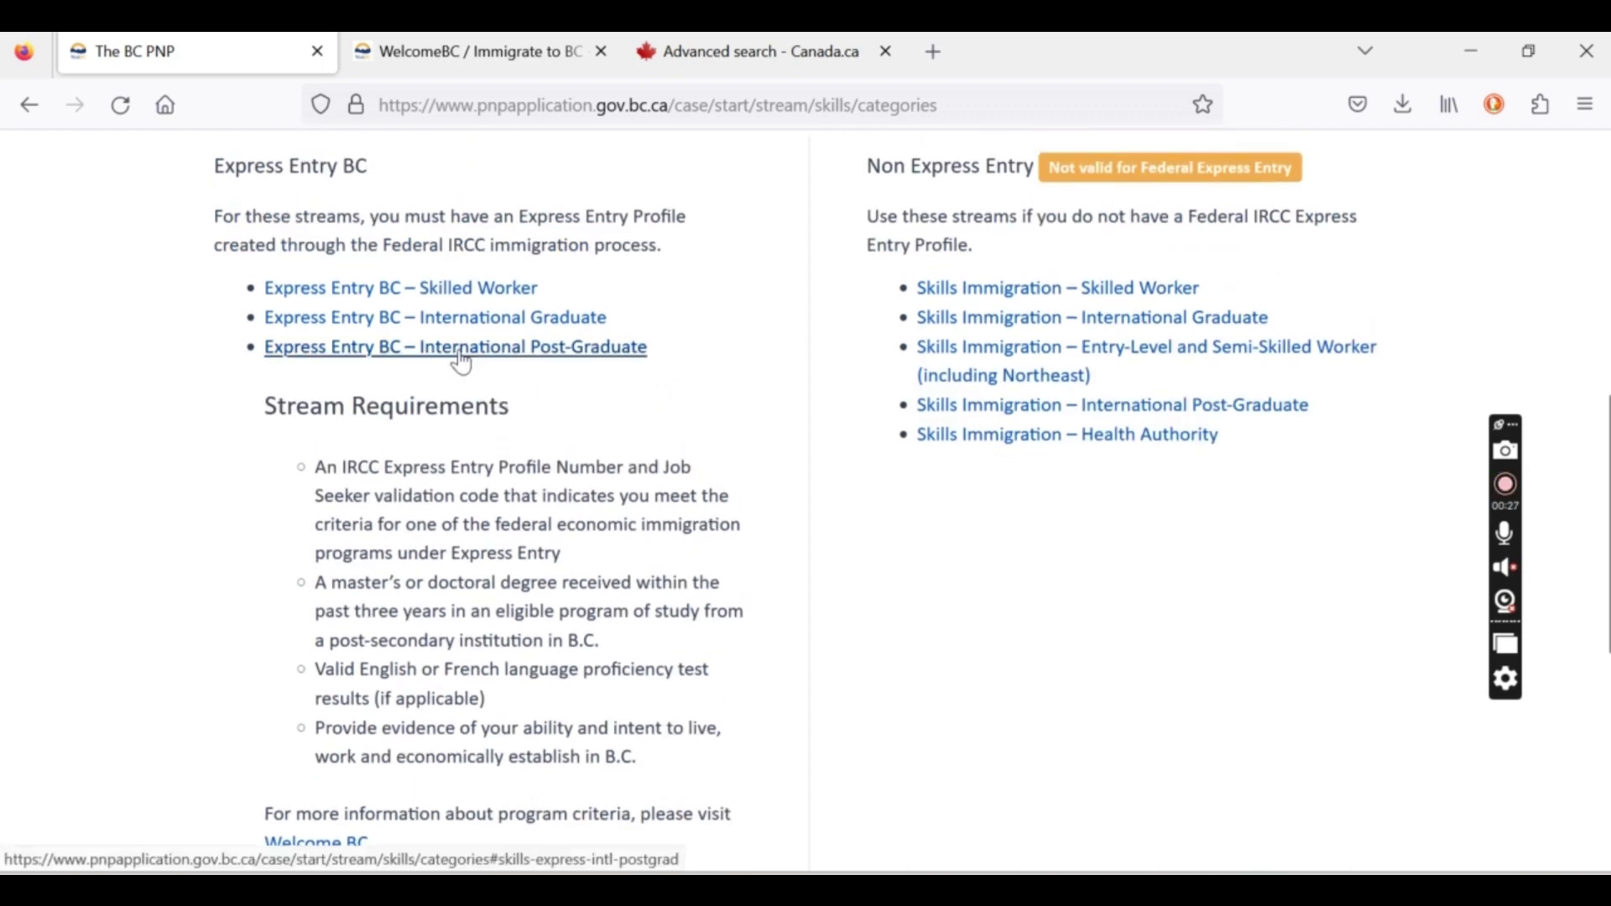
scroll(463, 363, "down", 3)
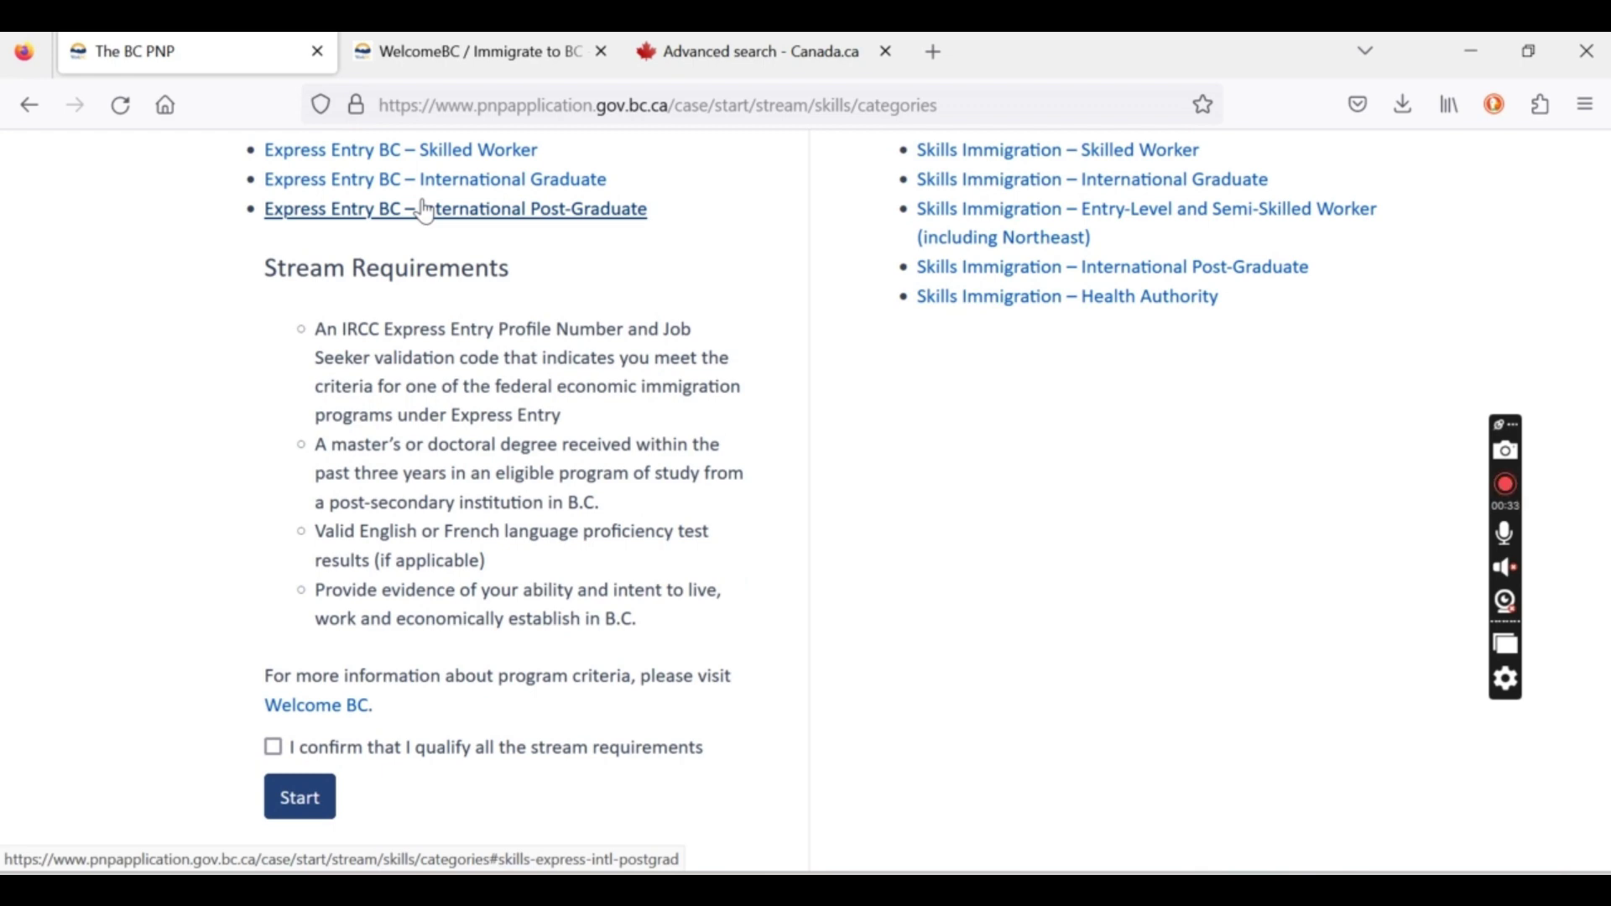
left_click(426, 211)
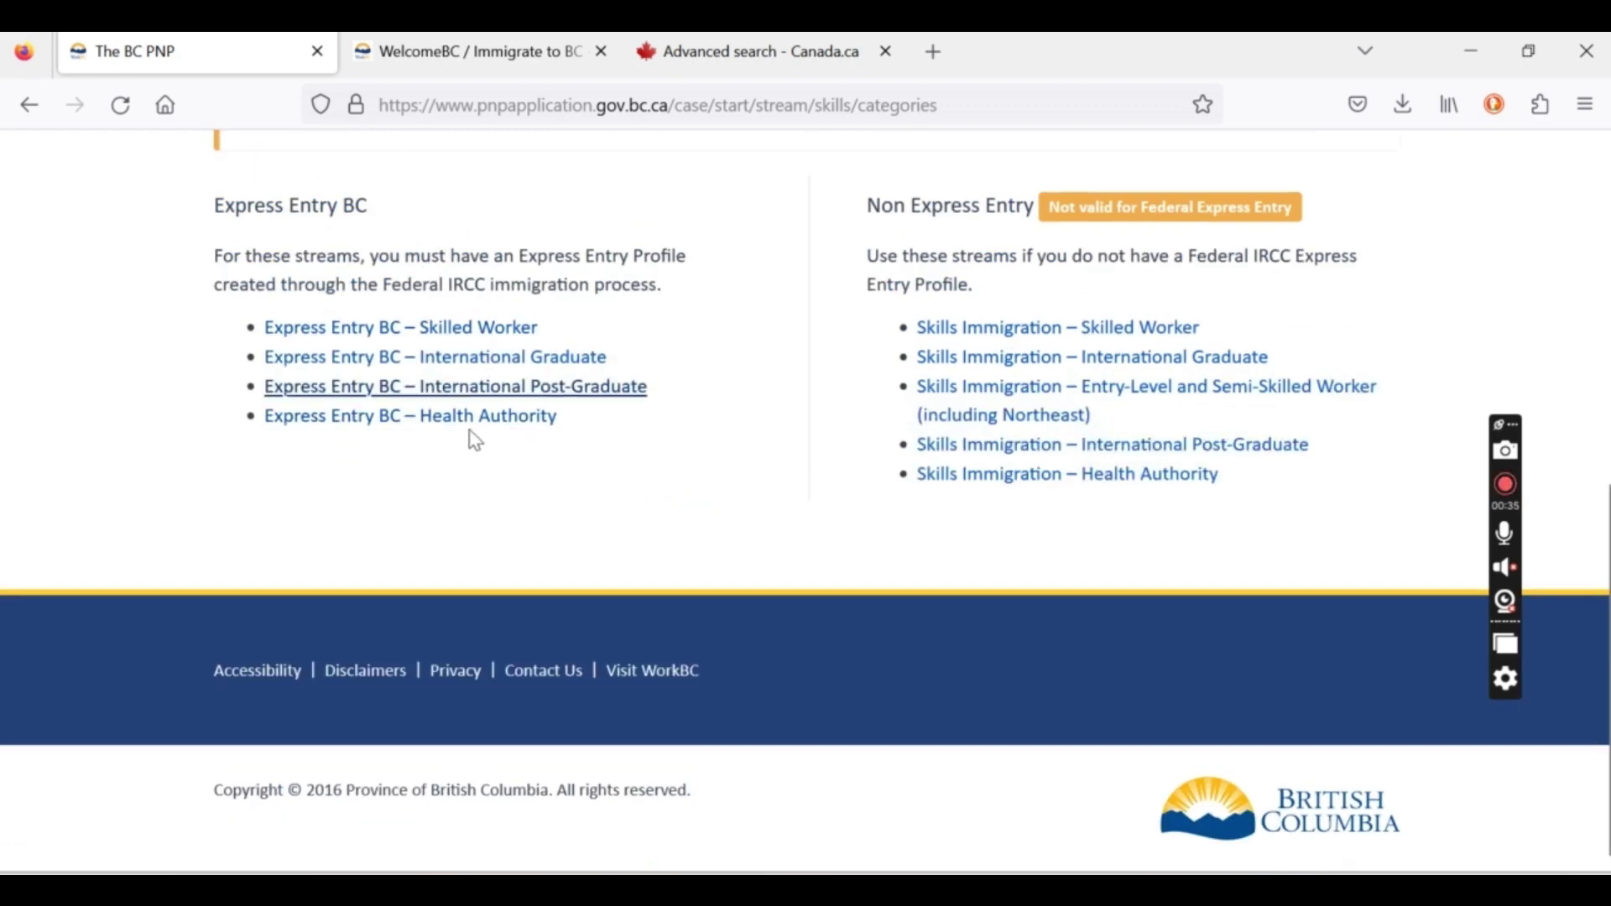
left_click(470, 419)
Mark the public health authority job offer and physicians, nurse practitioners or midwives requirements, then collapse Health Authority.
scroll(553, 643, "down", 2)
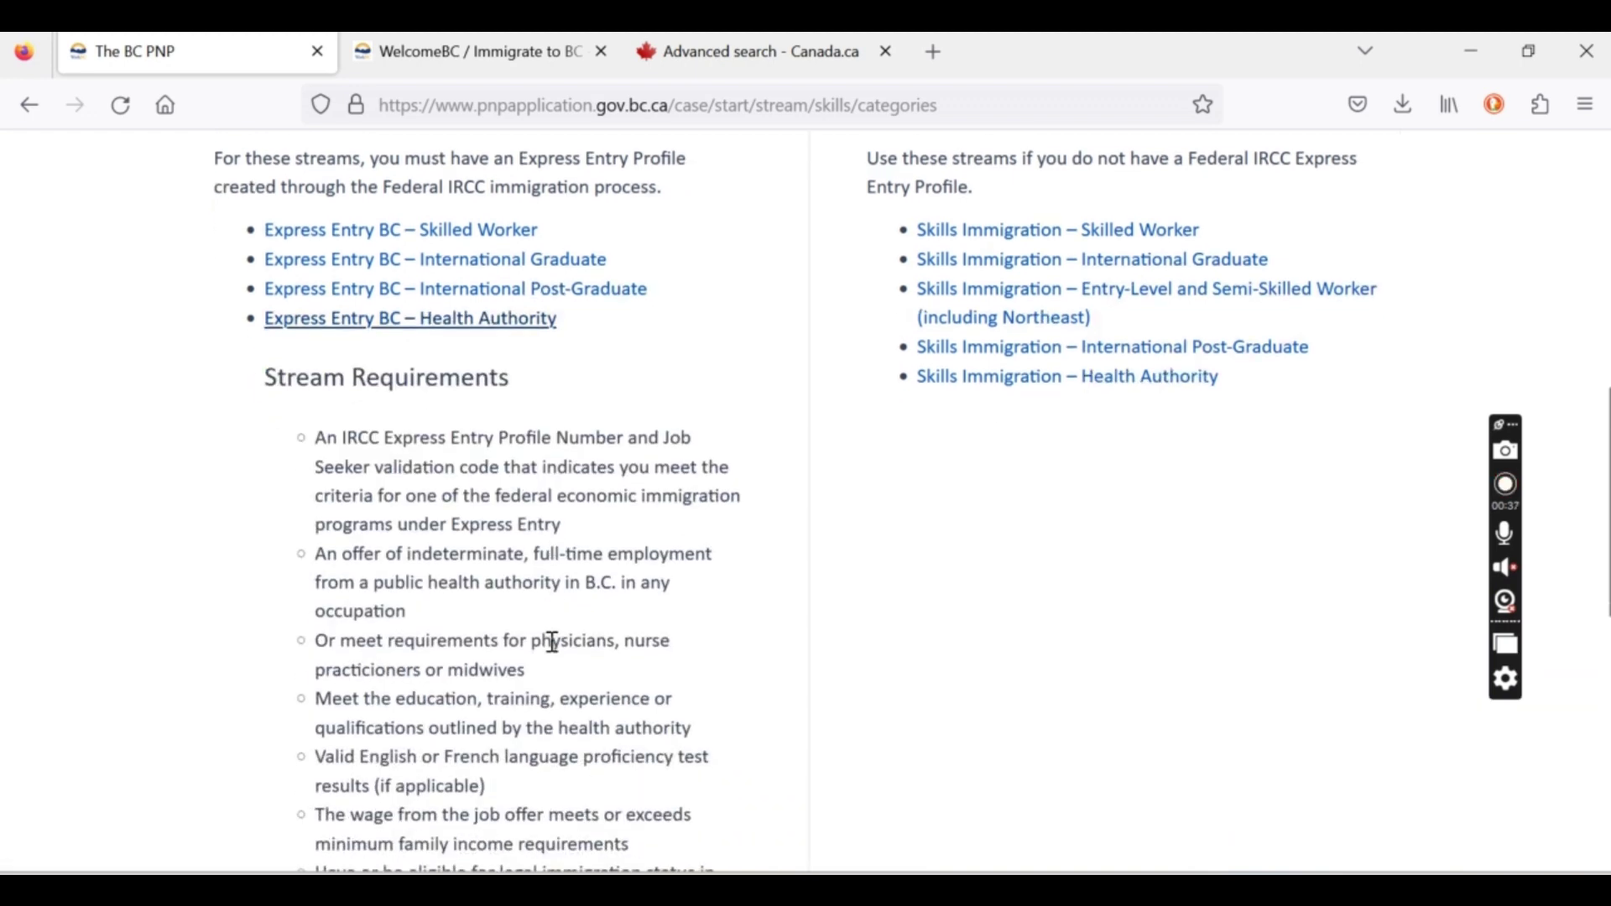
scroll(553, 643, "down", 4)
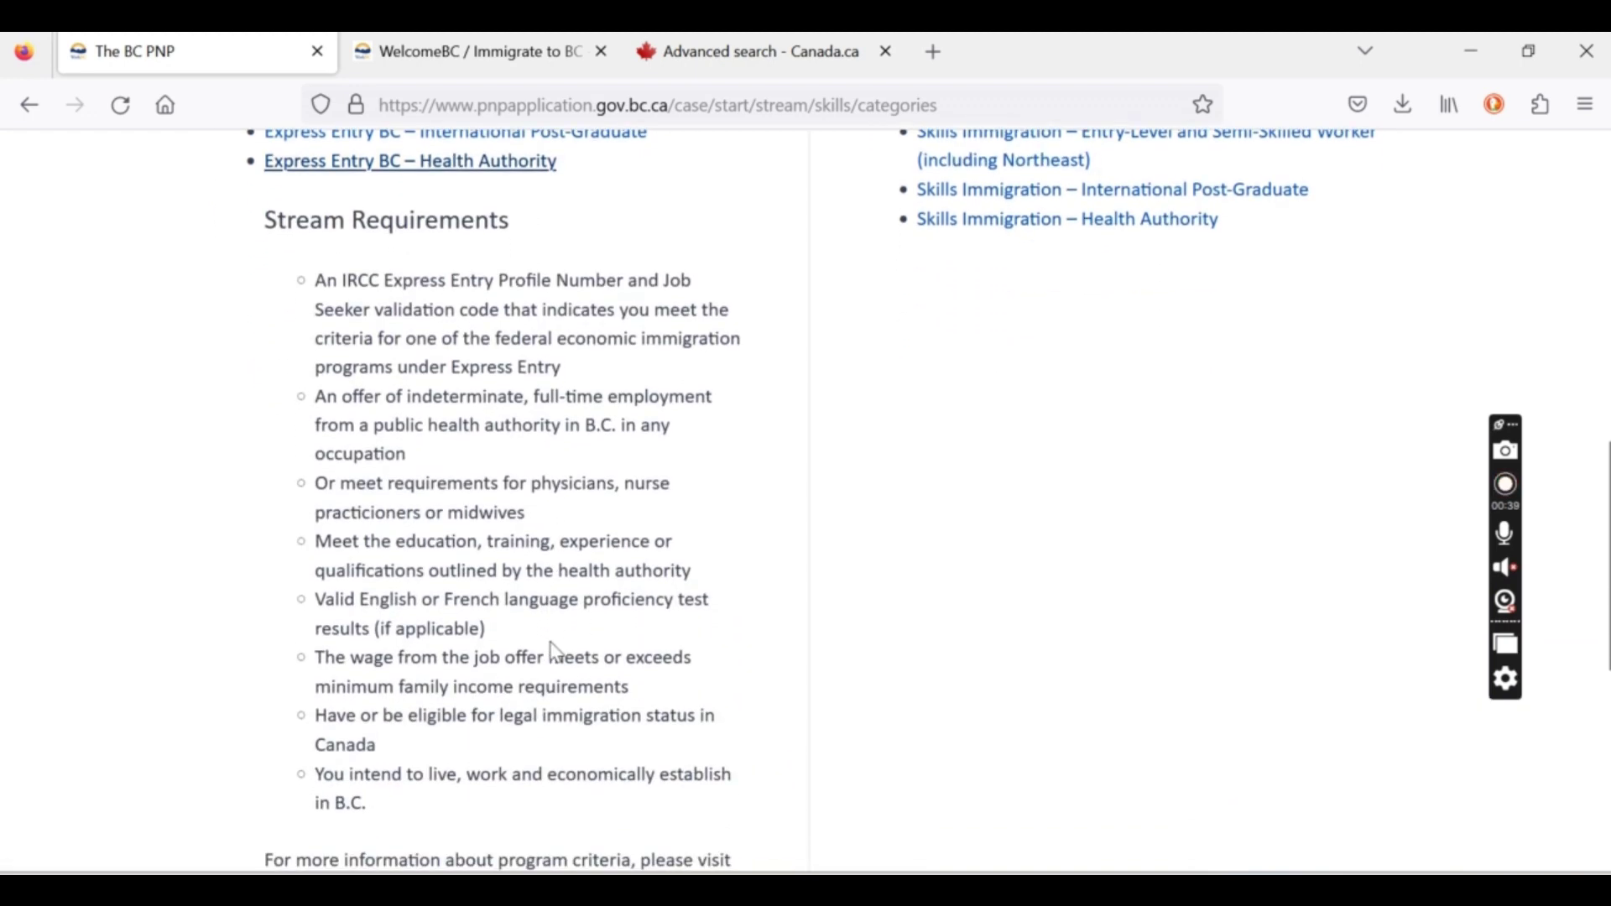
left_click_drag(409, 459, 319, 398)
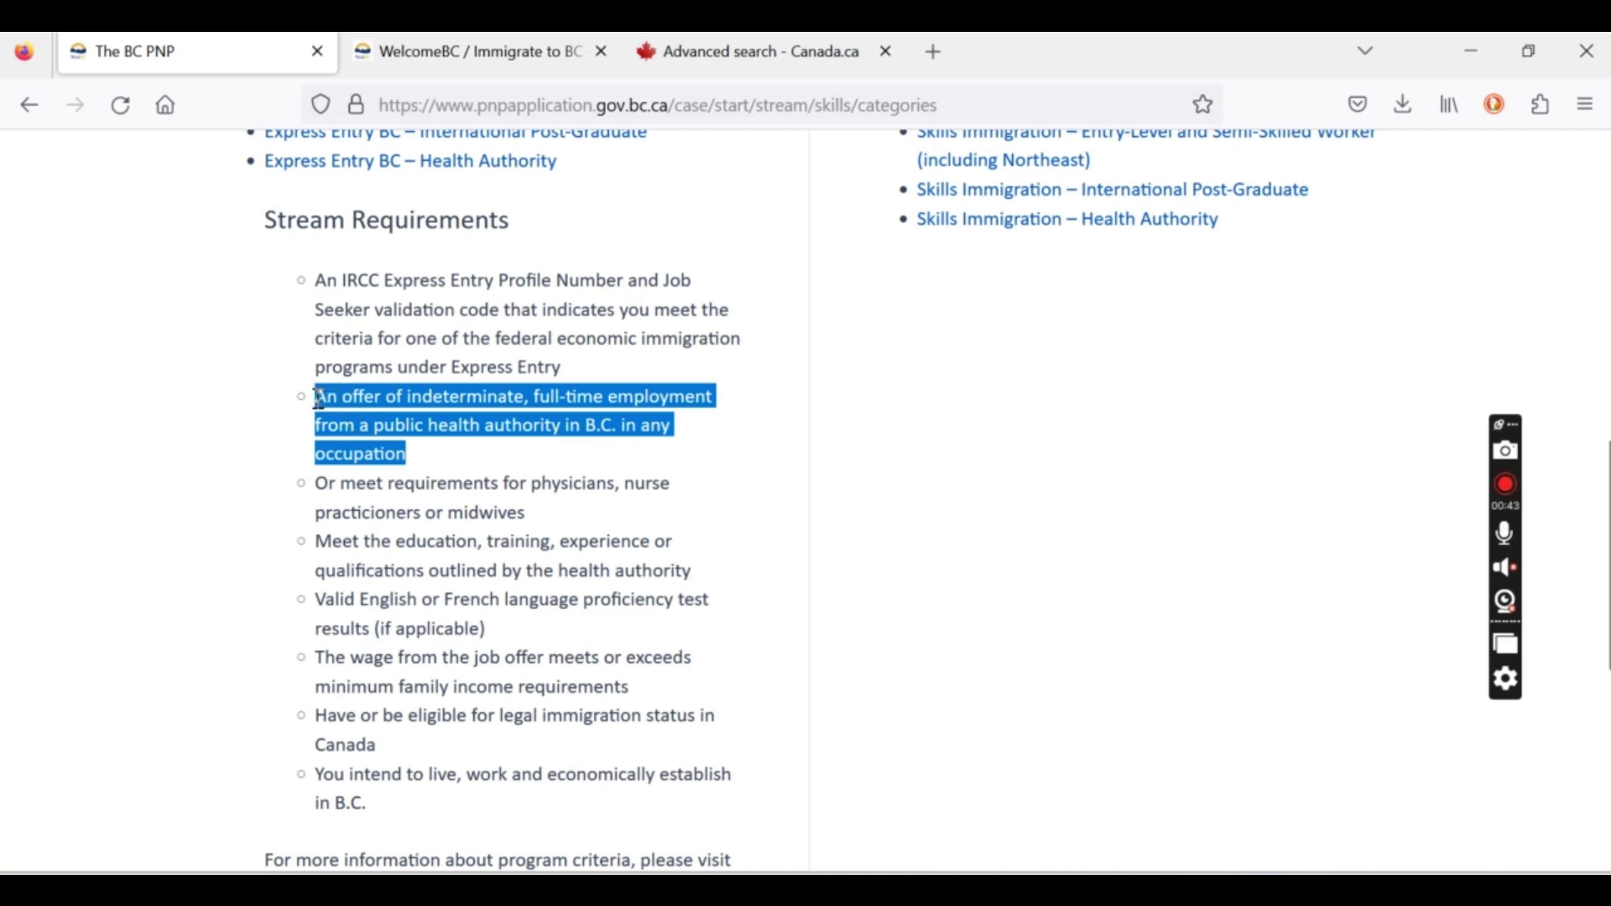
left_click(428, 438)
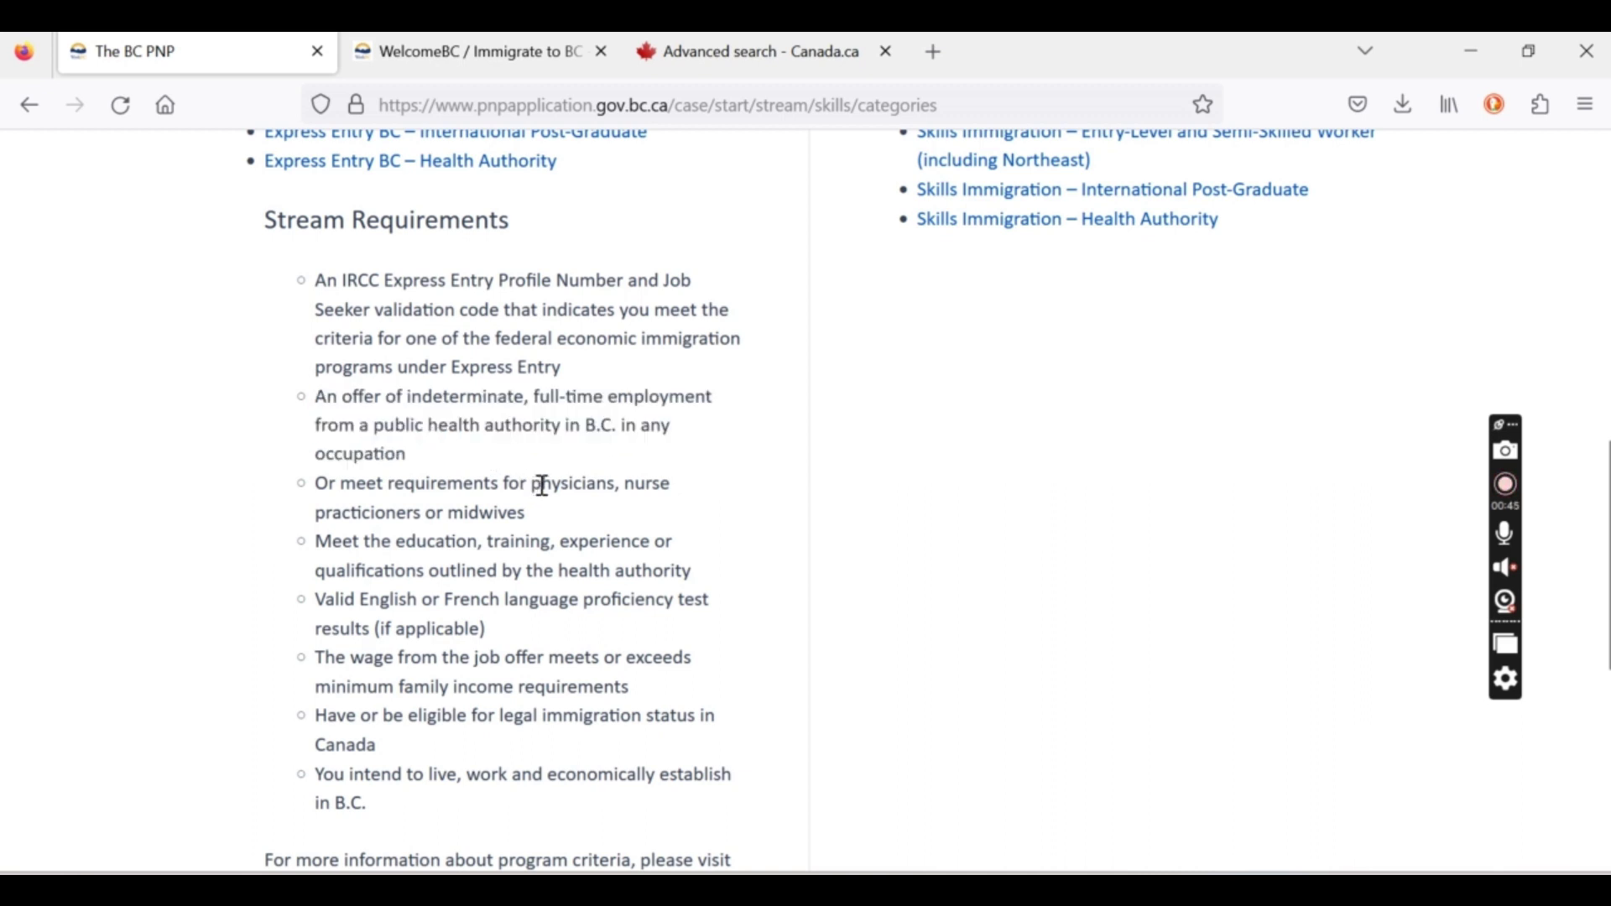
left_click_drag(528, 513, 317, 493)
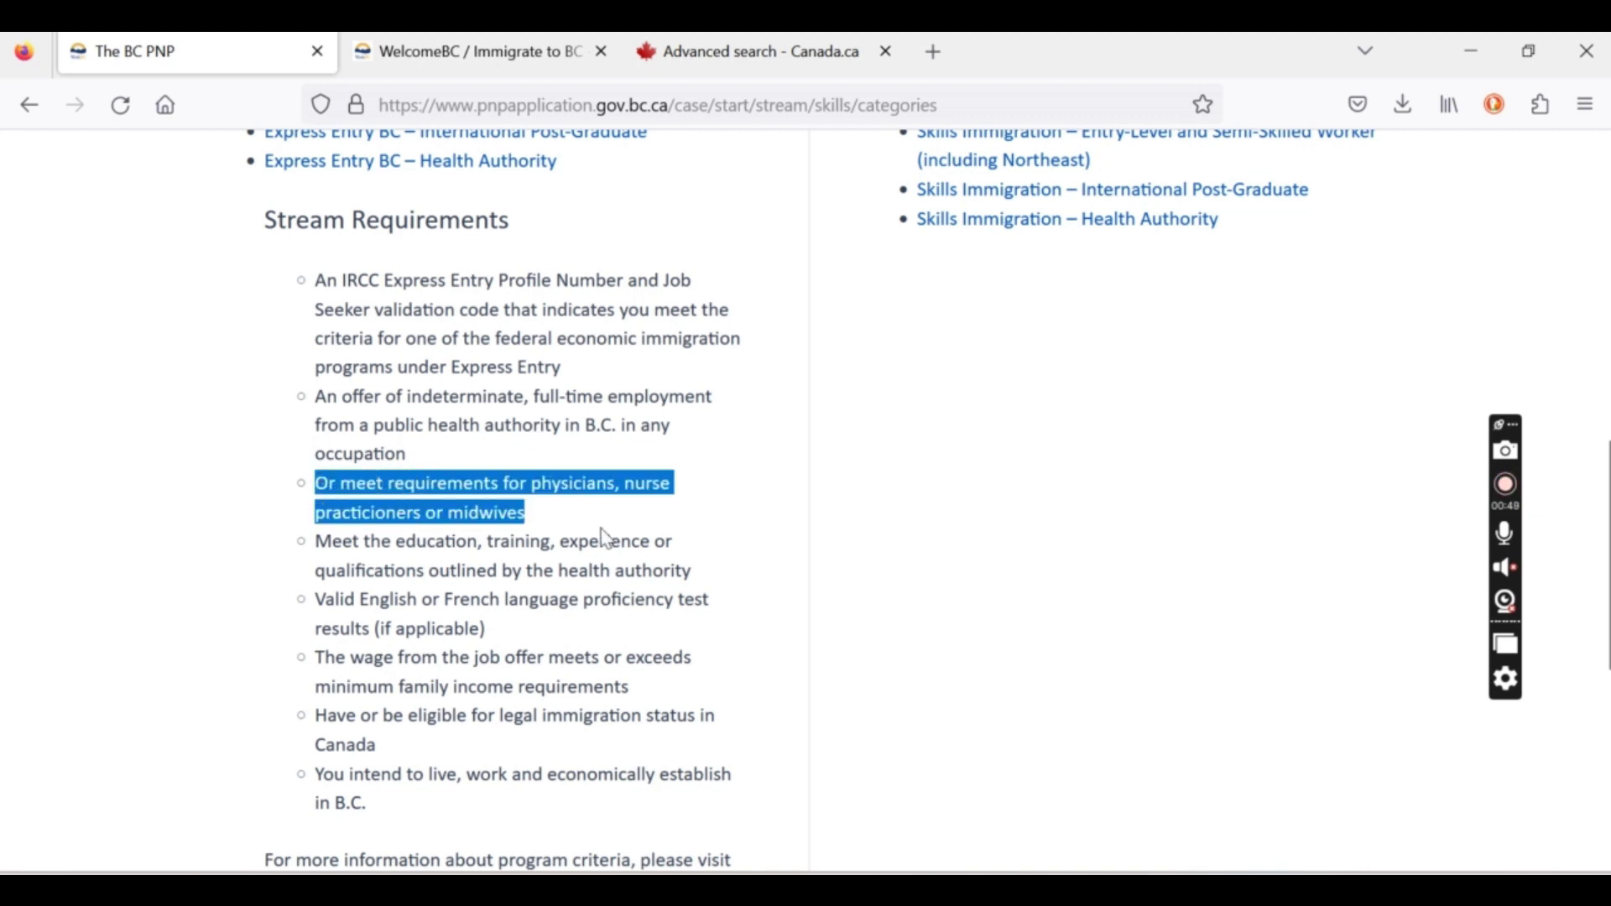
scroll(602, 531, "down", 2)
scroll(602, 531, "up", 2)
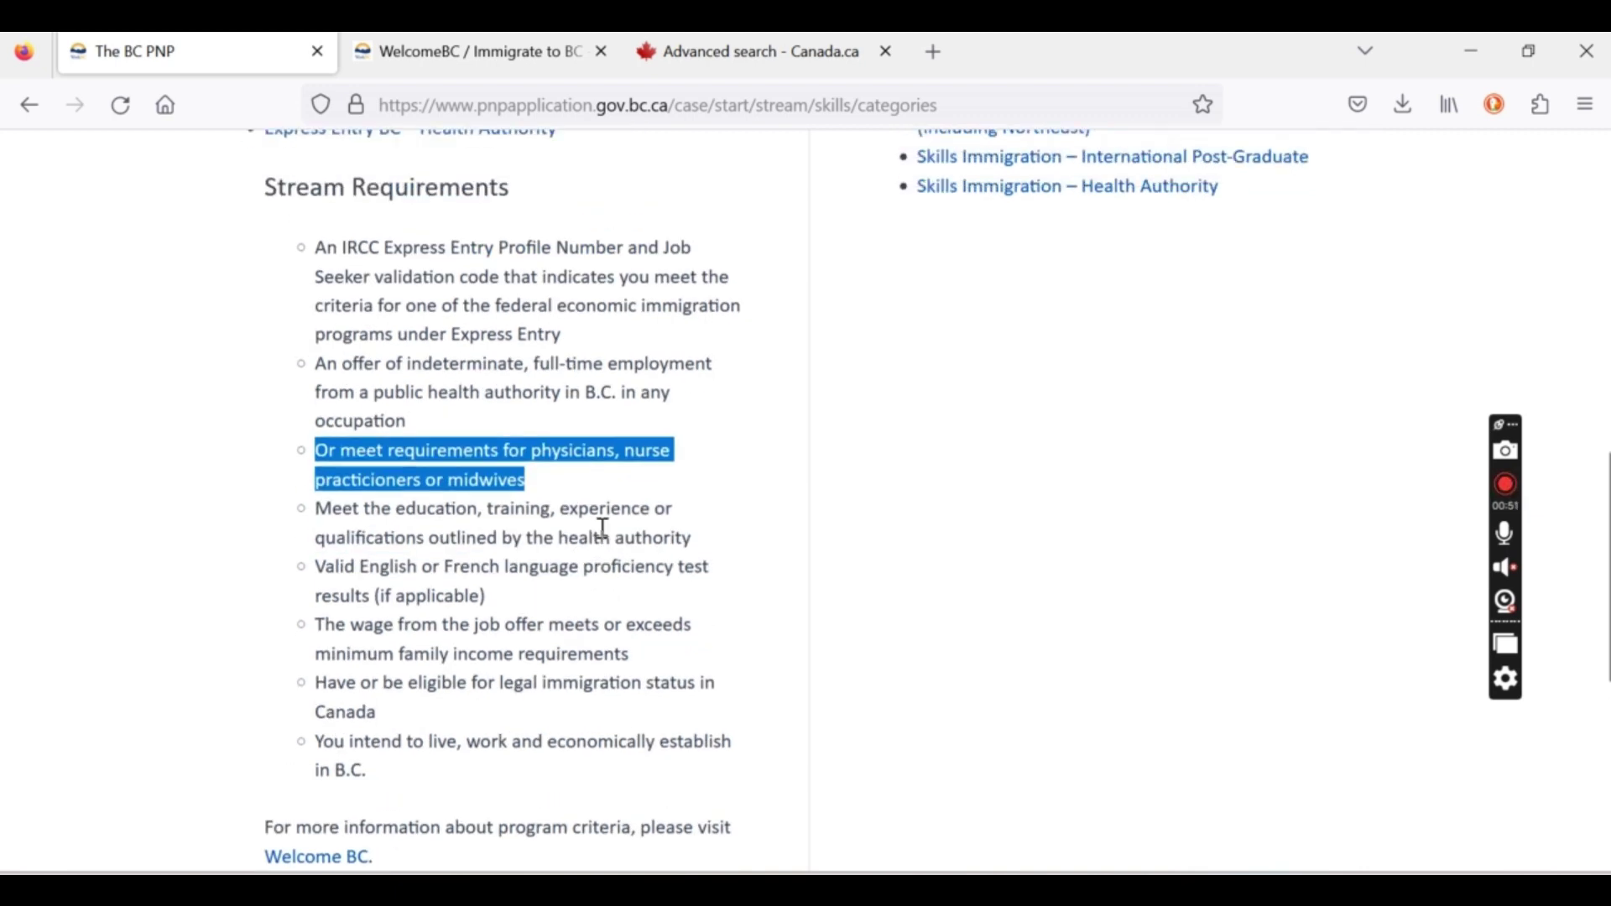
left_click(567, 533)
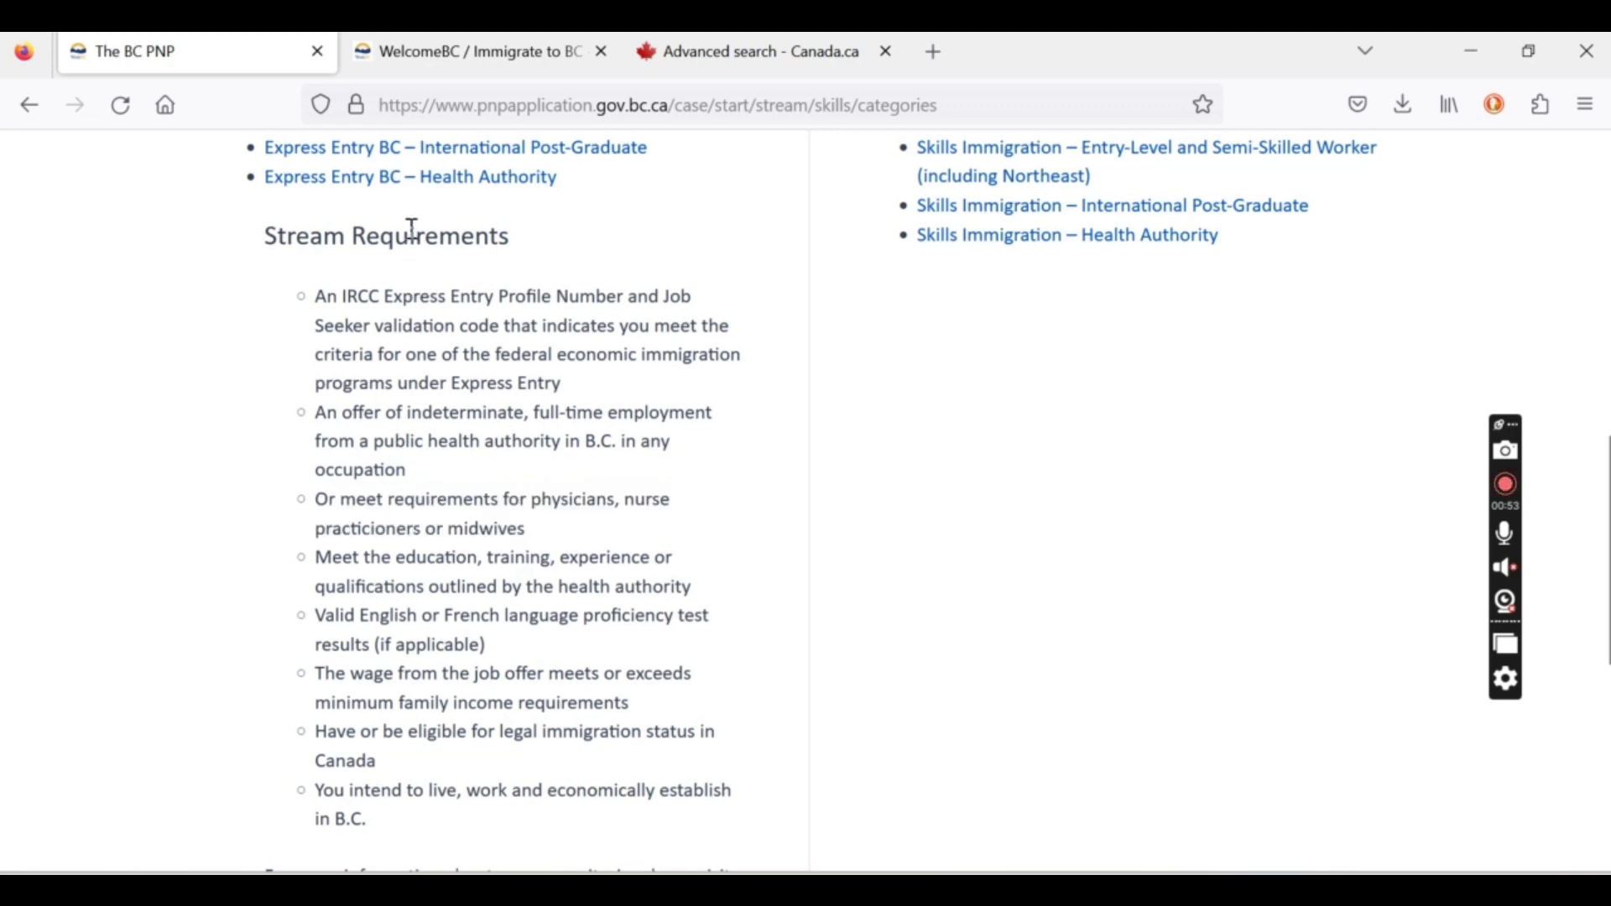
left_click(462, 182)
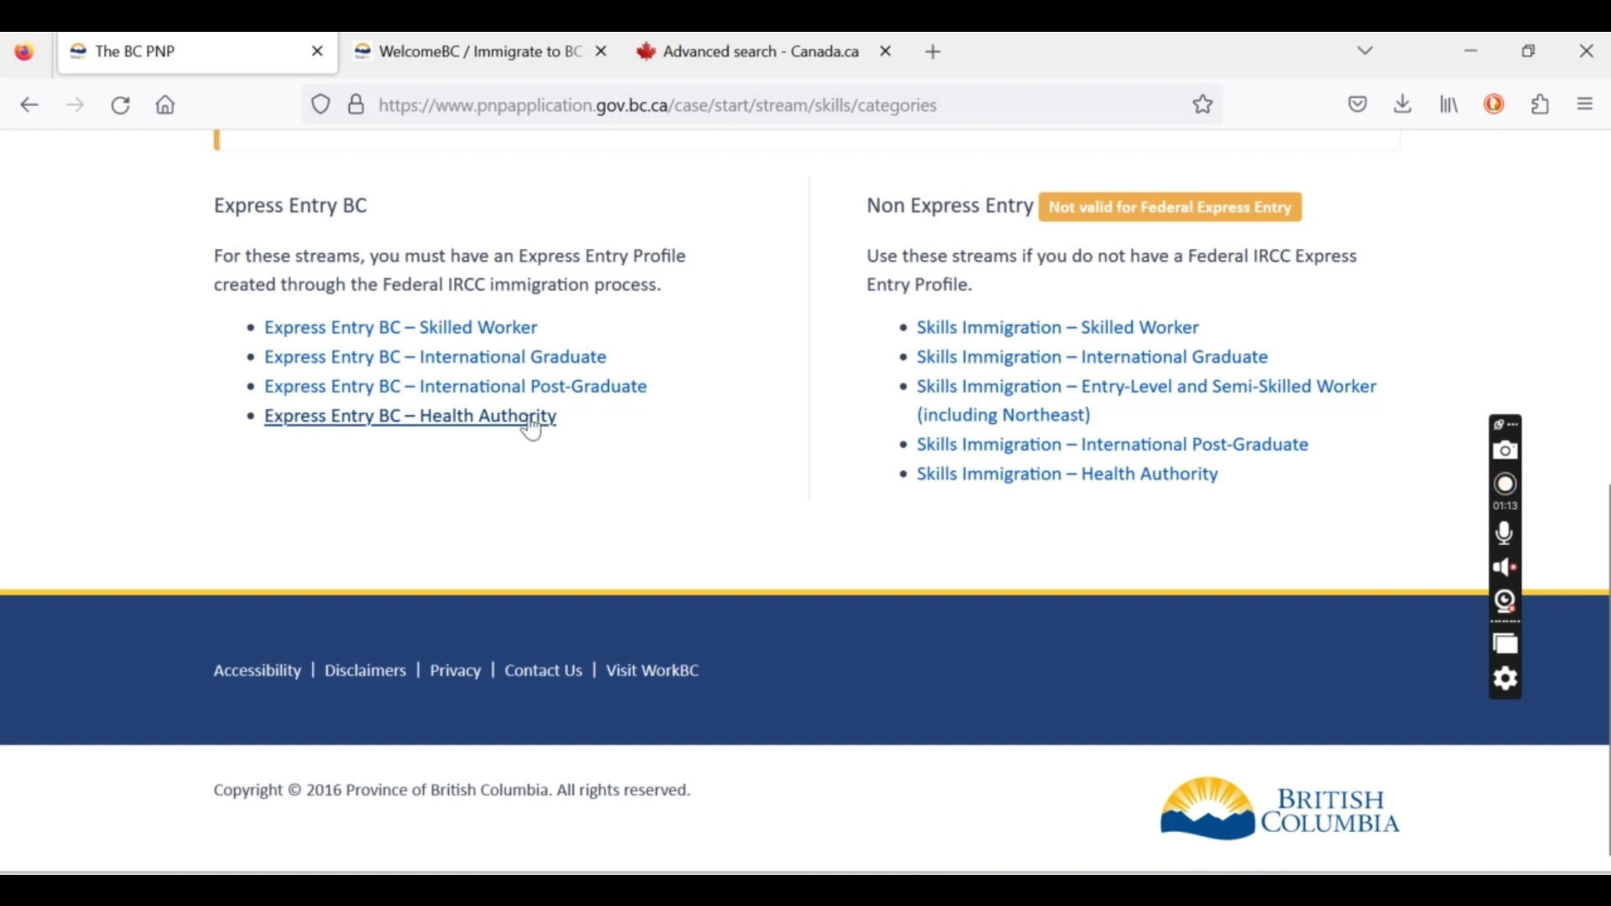
left_click_drag(622, 446, 262, 419)
left_click(492, 484)
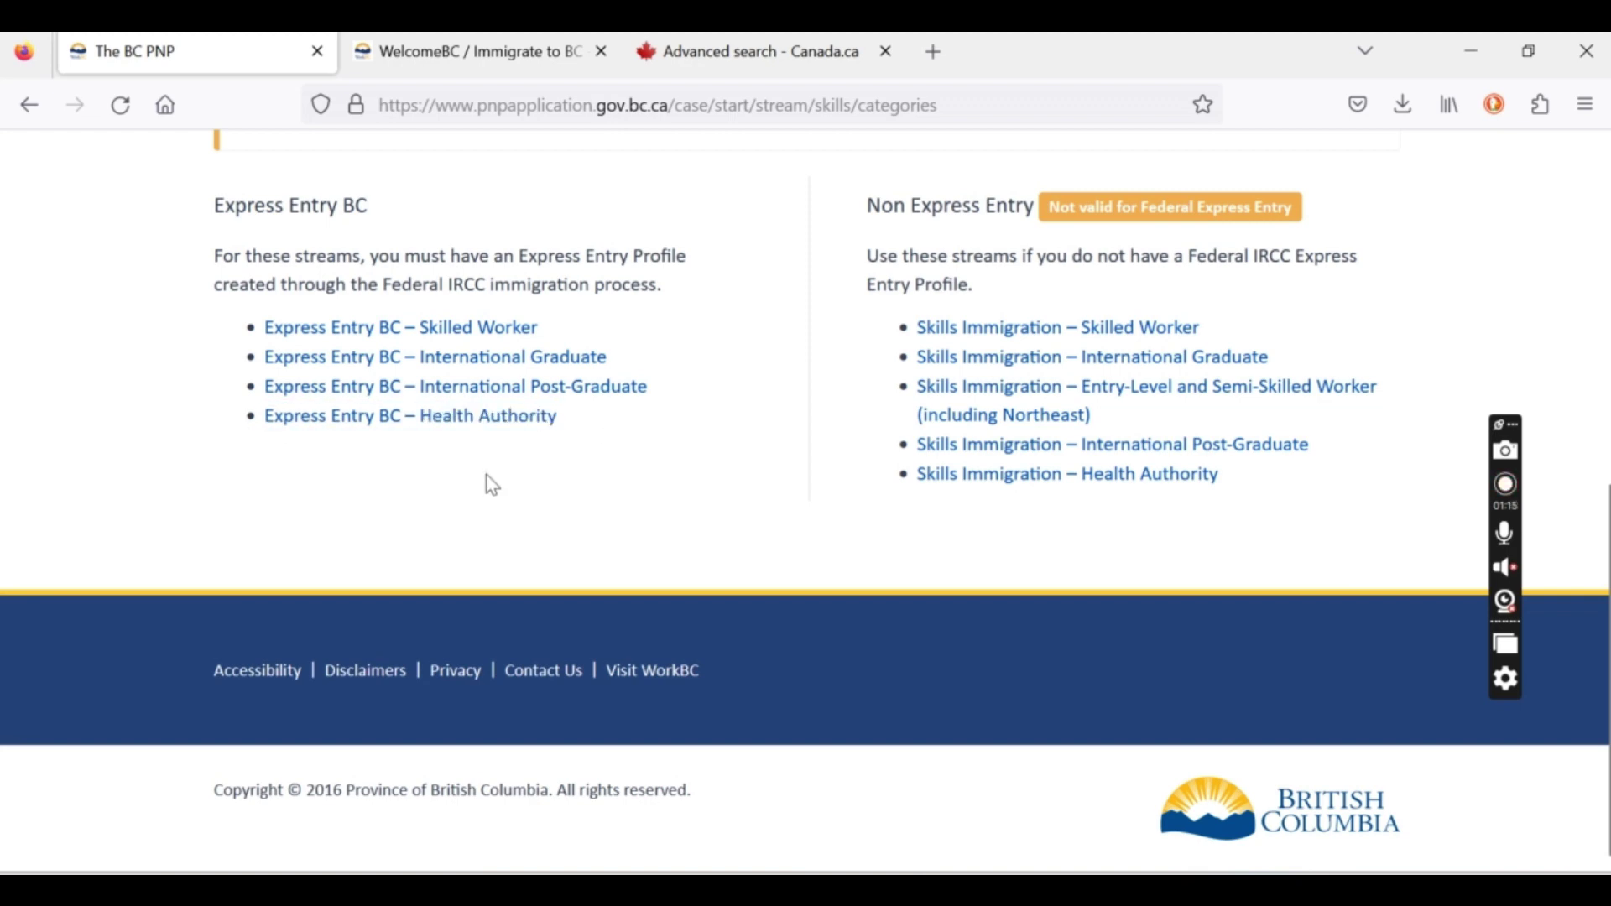
left_click_drag(1280, 489, 834, 330)
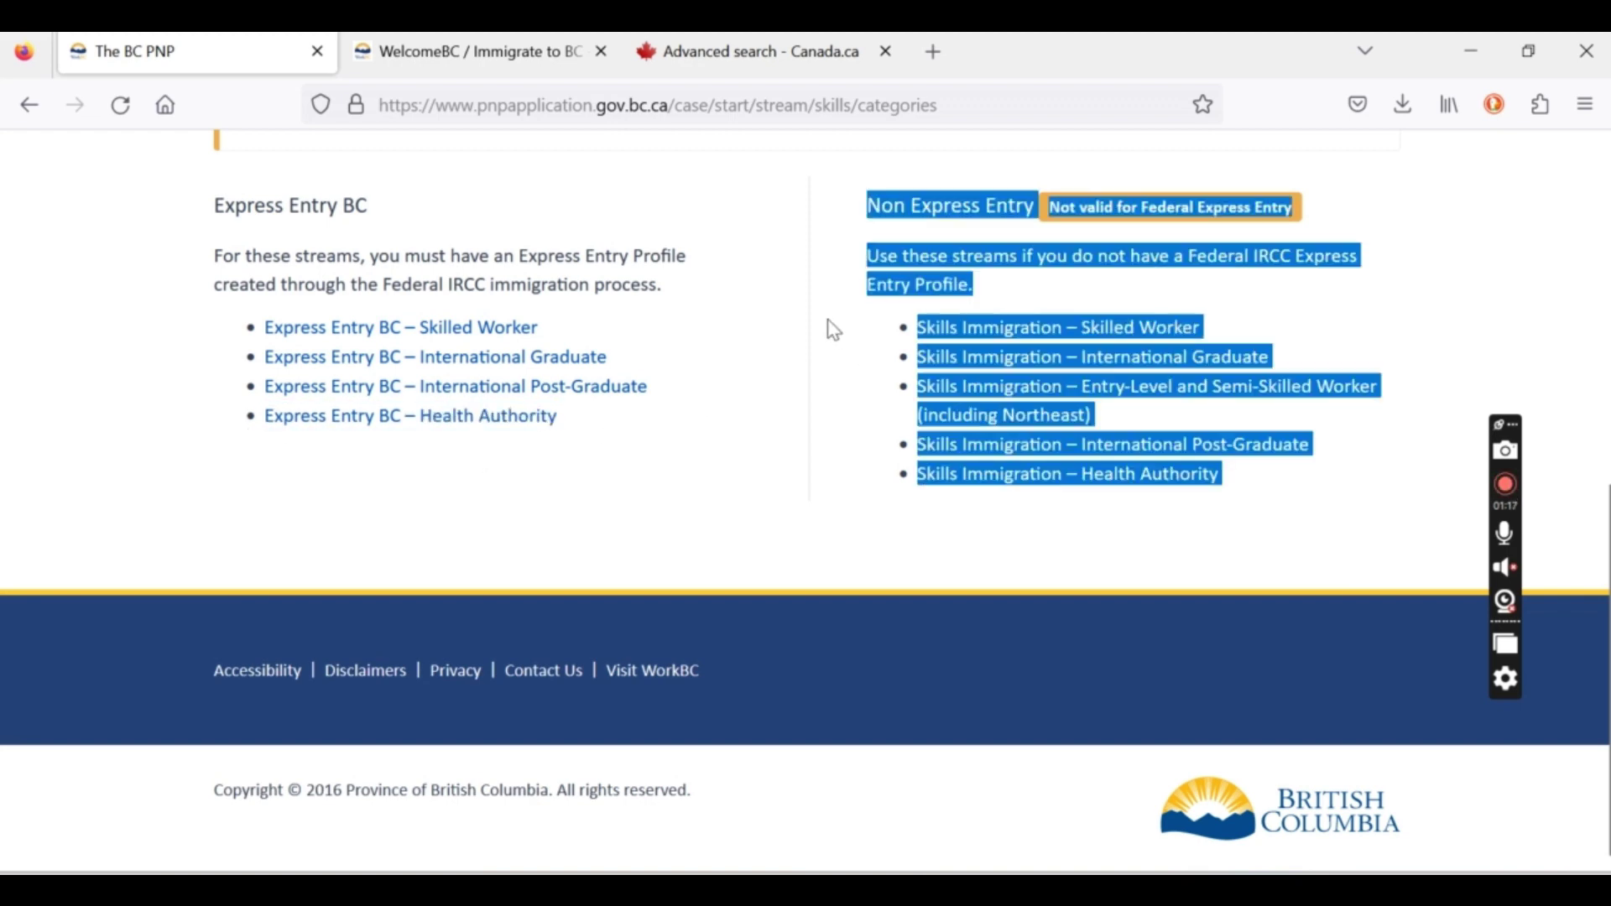
left_click(871, 331)
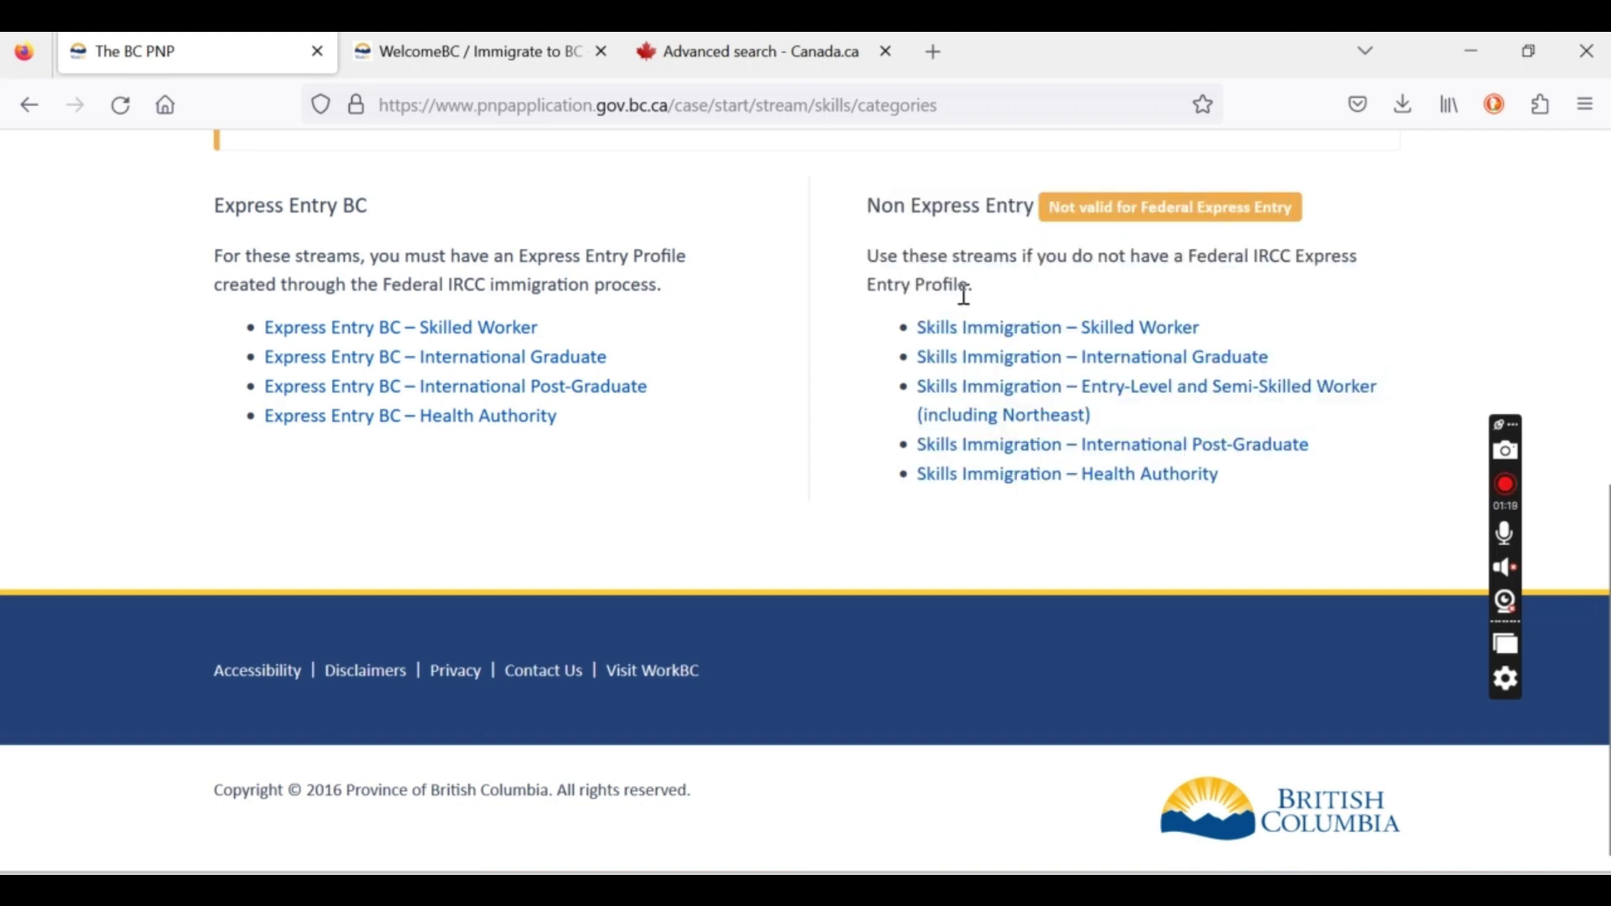
scroll(965, 298, "up", 2)
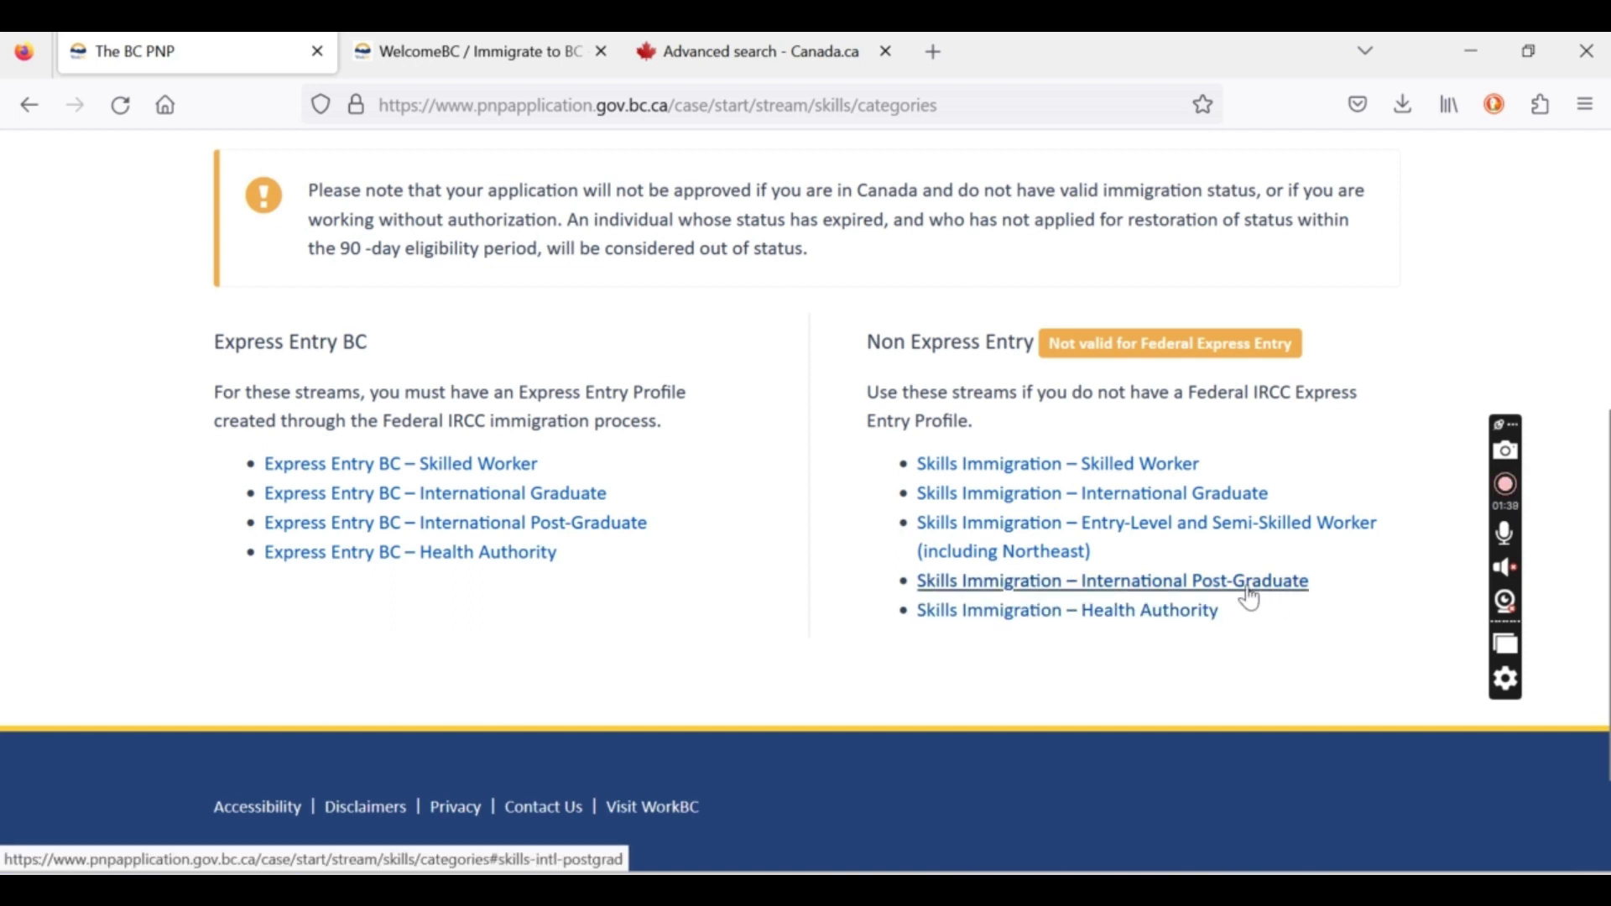
left_click(1132, 591)
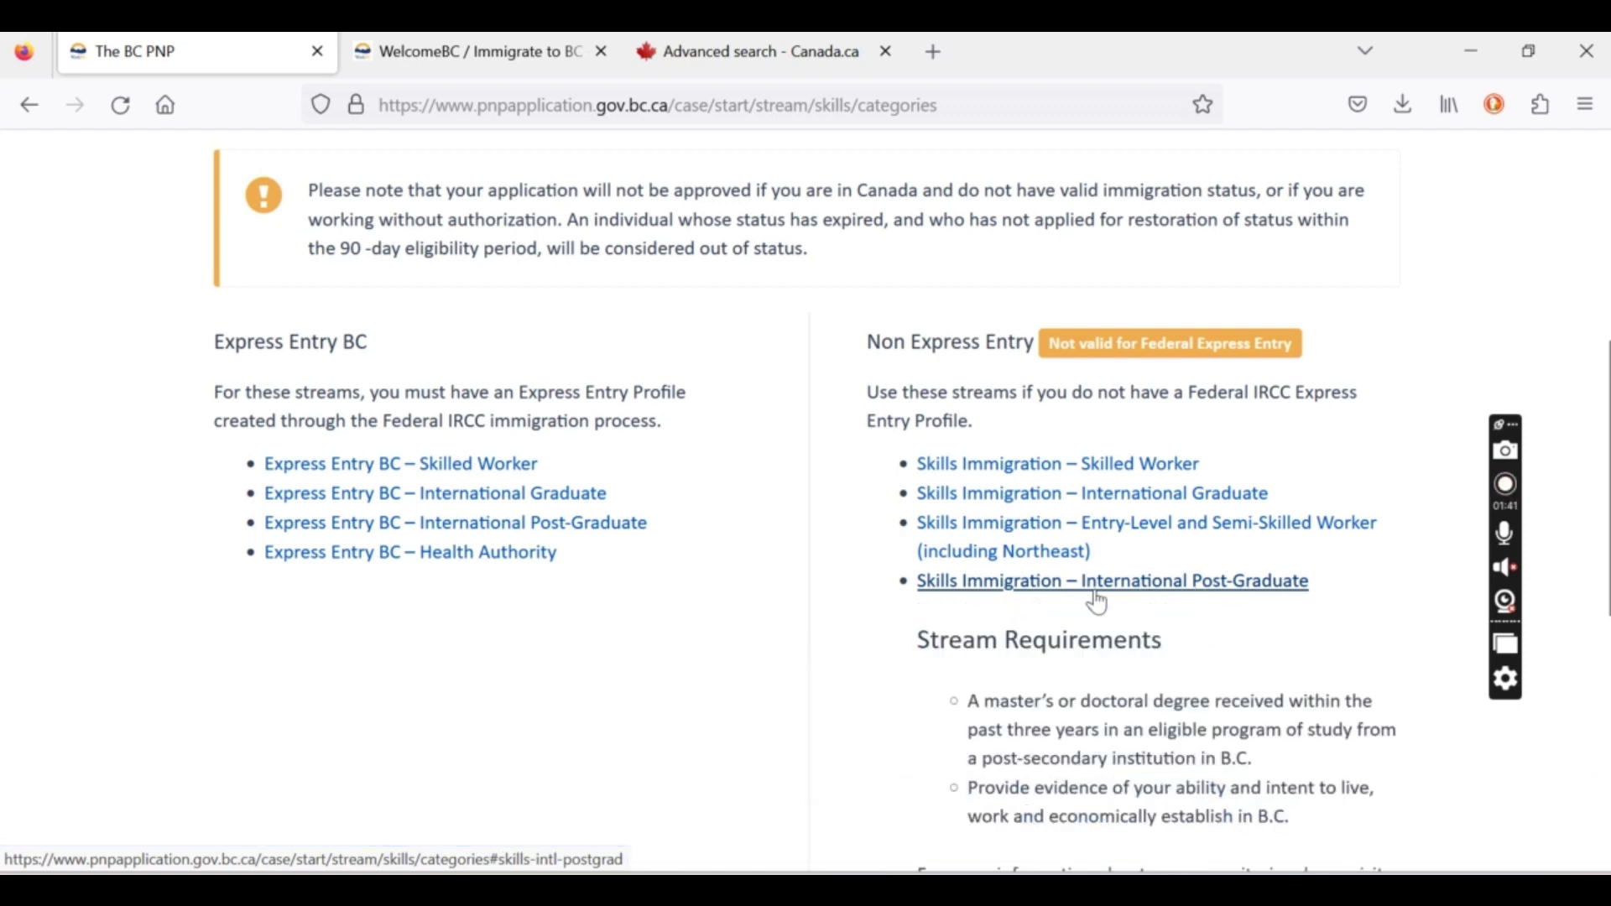
scroll(1097, 598, "down", 2)
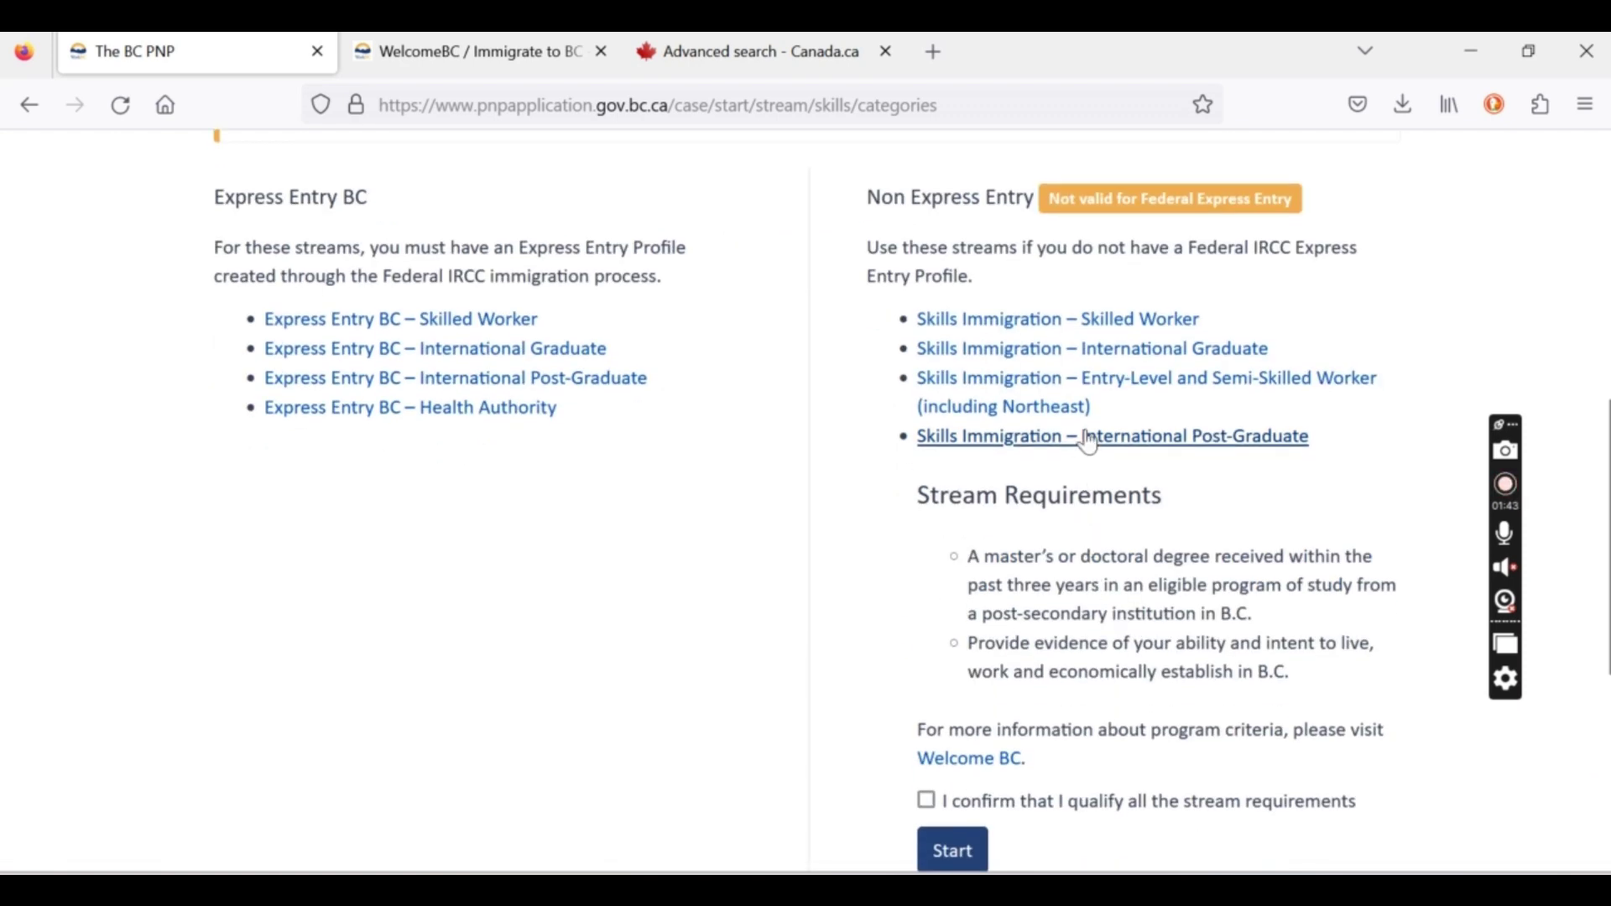
left_click(1090, 440)
scroll(1091, 436, "up", 1)
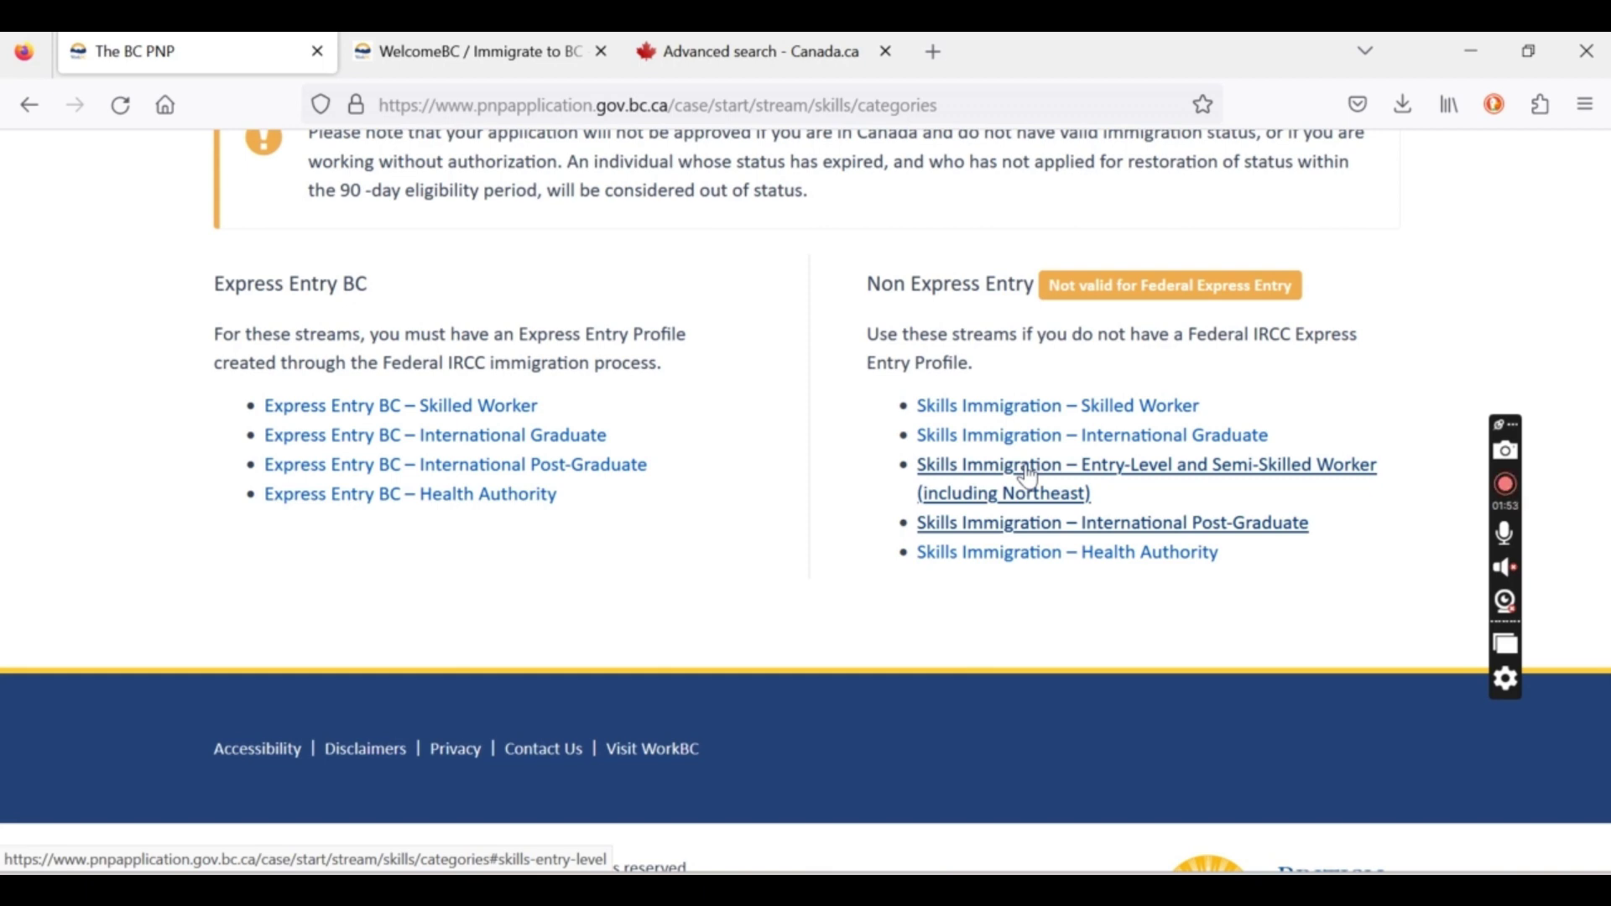
Expand Entry-Level and Semi-Skilled Worker, highlight its TEER 4 or 5 requirement, and toggle Skilled Worker.
left_click(1106, 473)
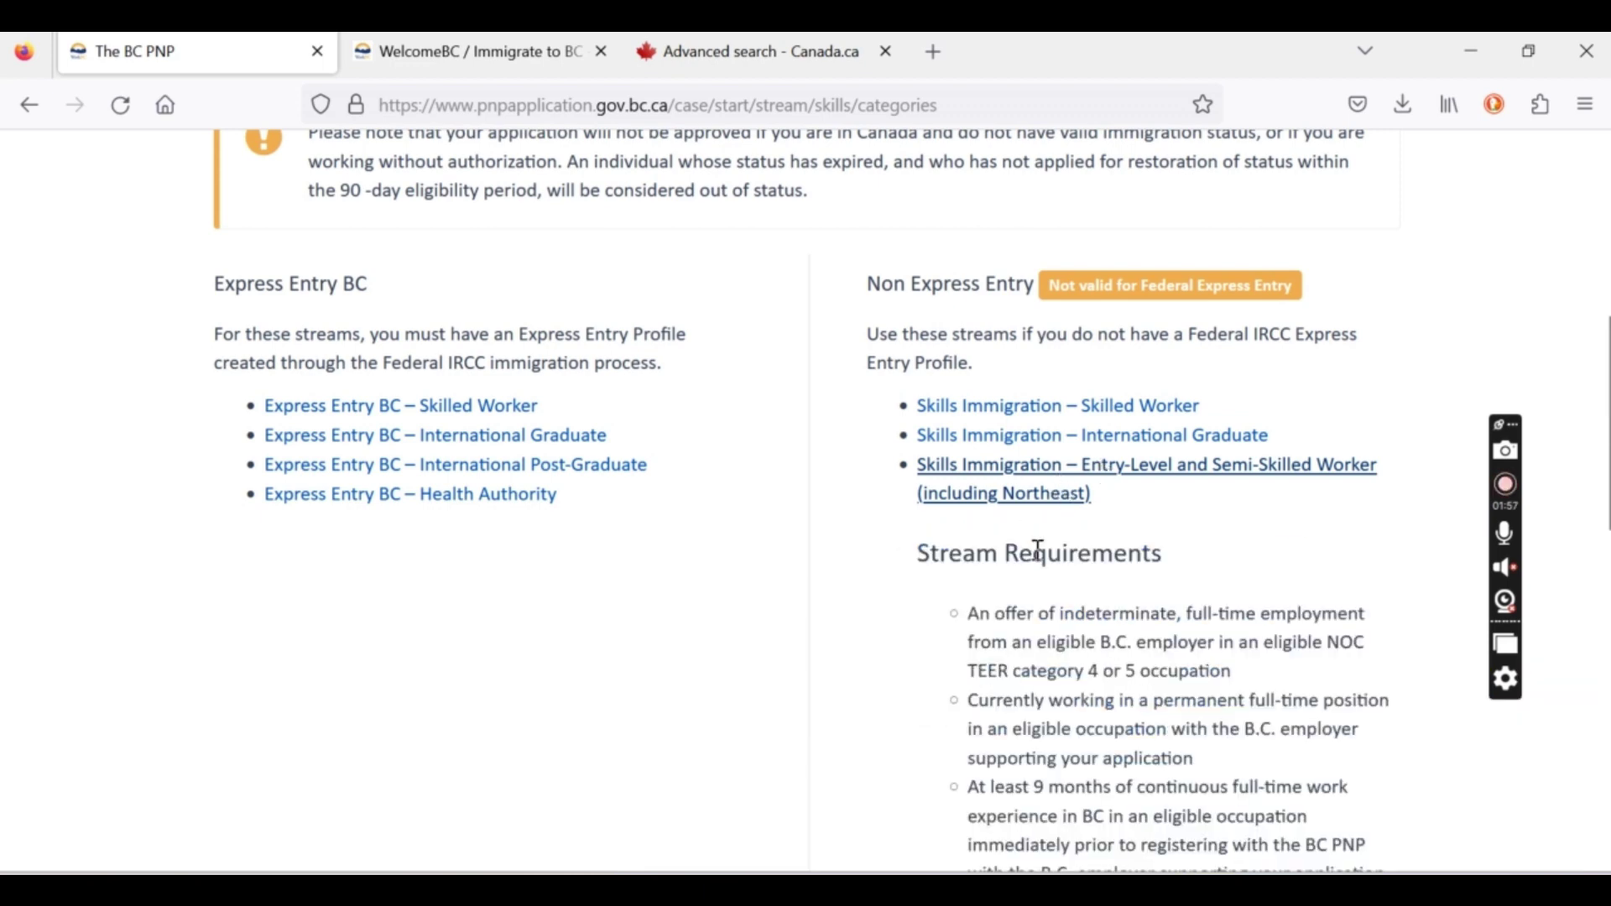
scroll(1041, 557, "down", 1)
scroll(1041, 560, "down", 5)
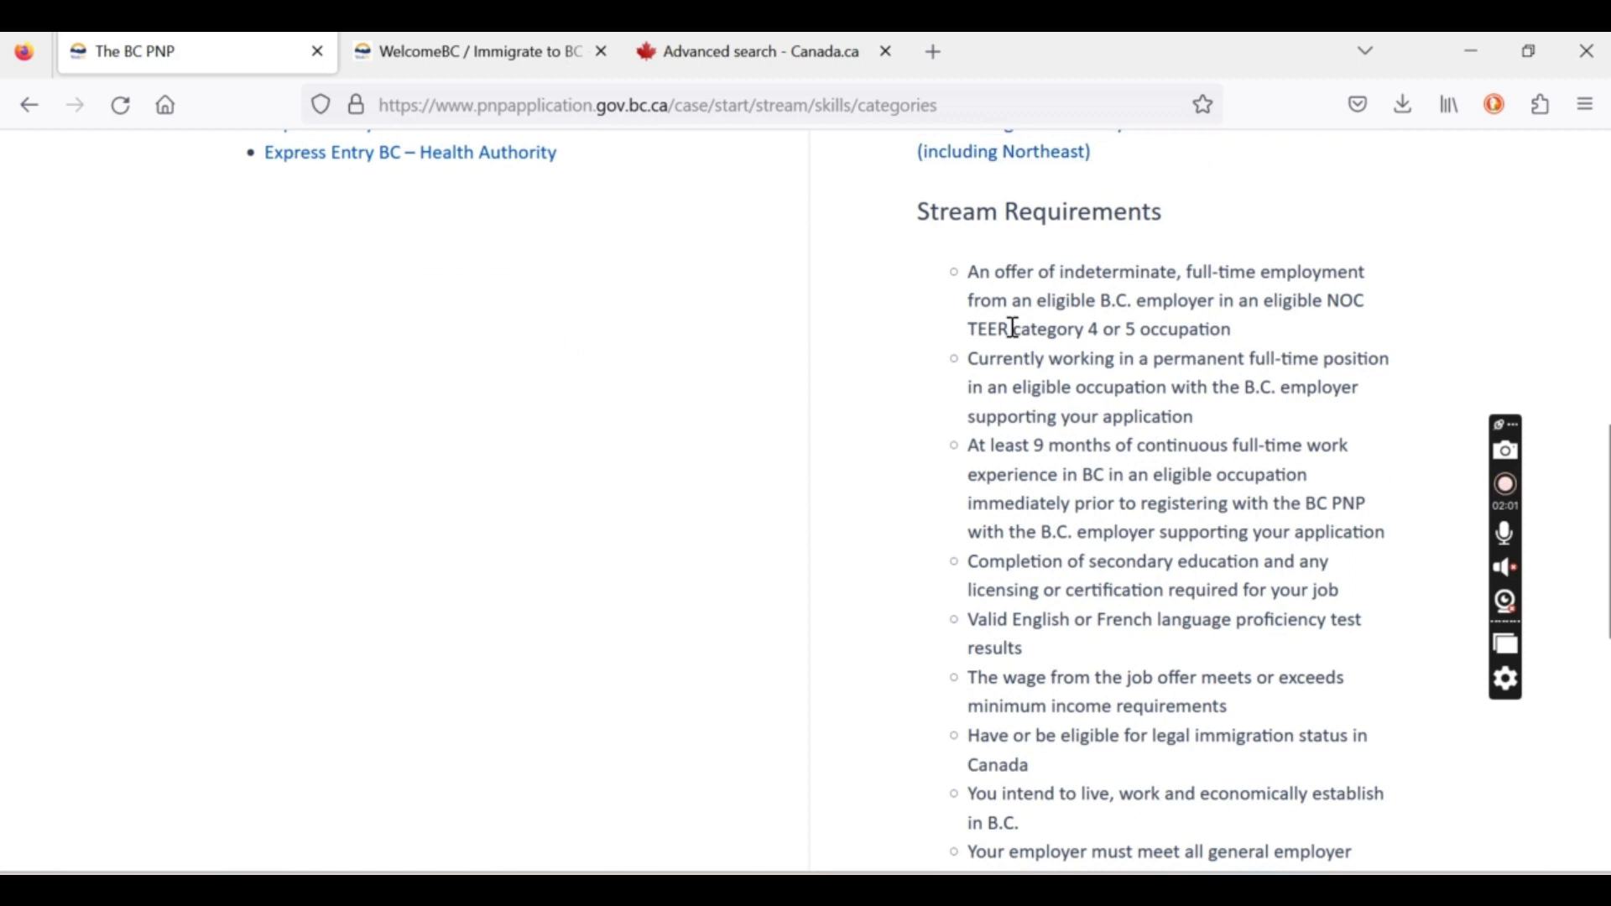
left_click_drag(1011, 329, 1250, 327)
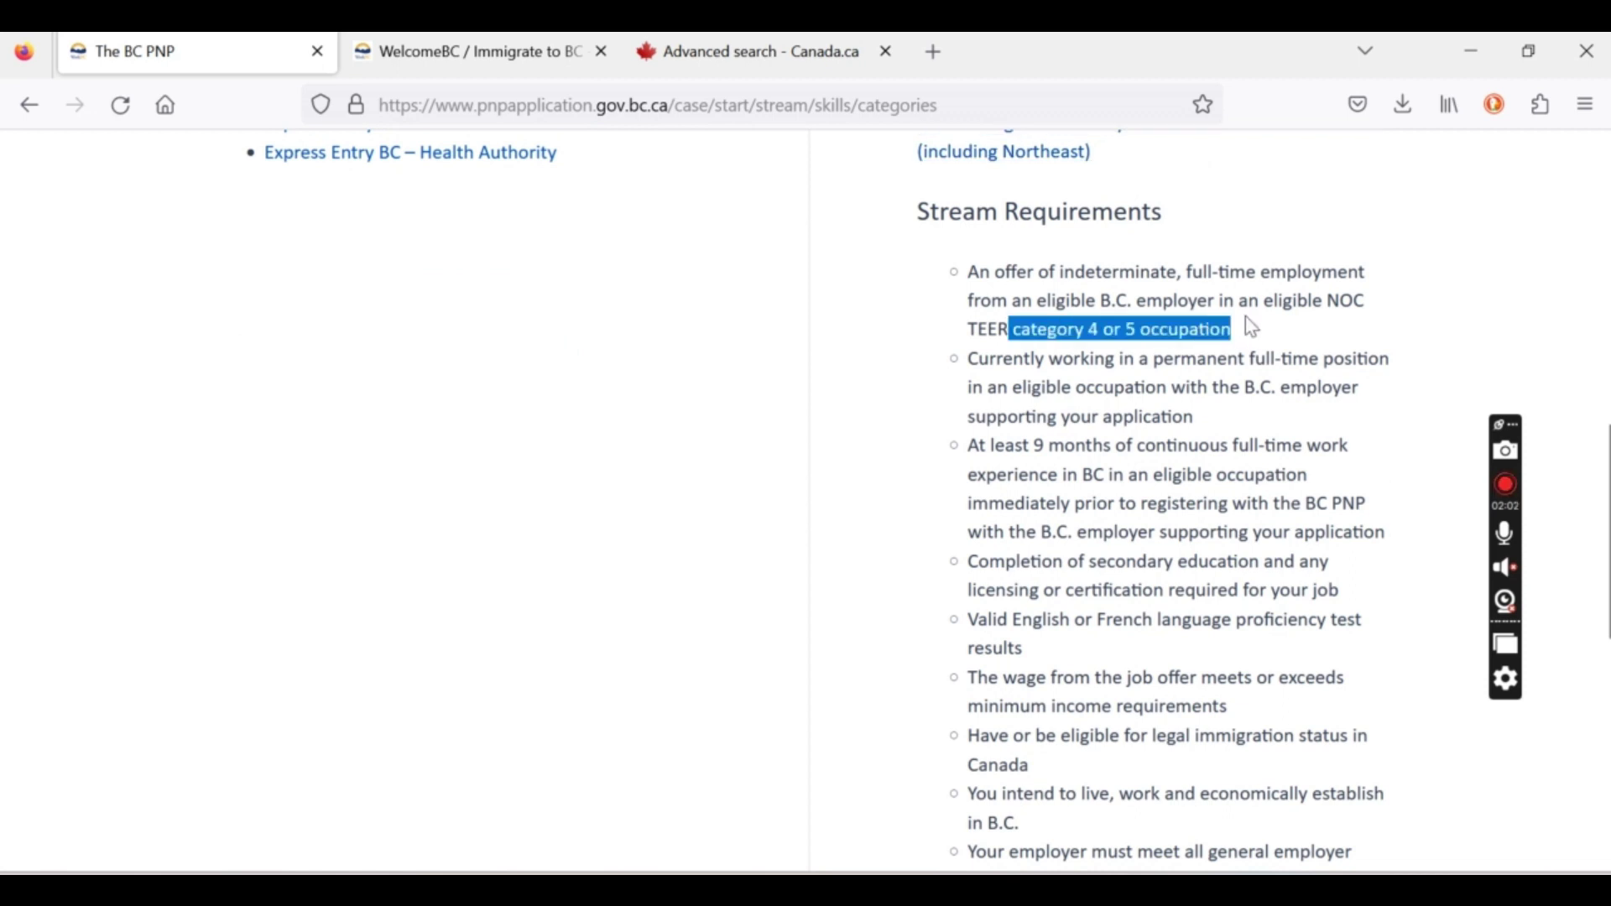
left_click(1085, 324)
scroll(1083, 324, "up", 4)
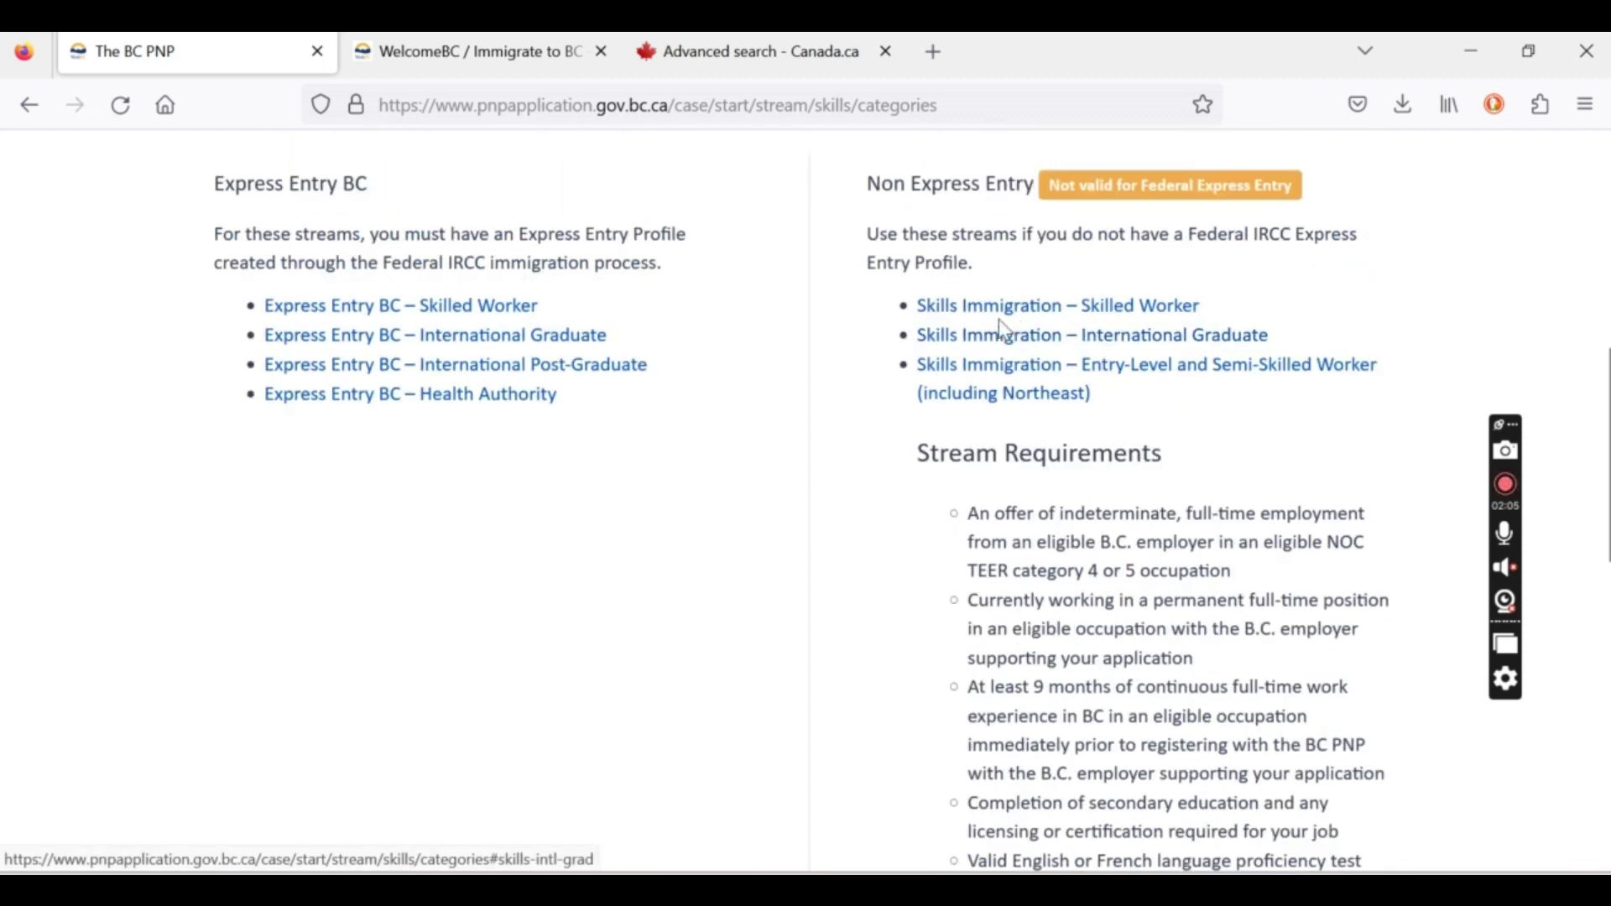
left_click(1084, 311)
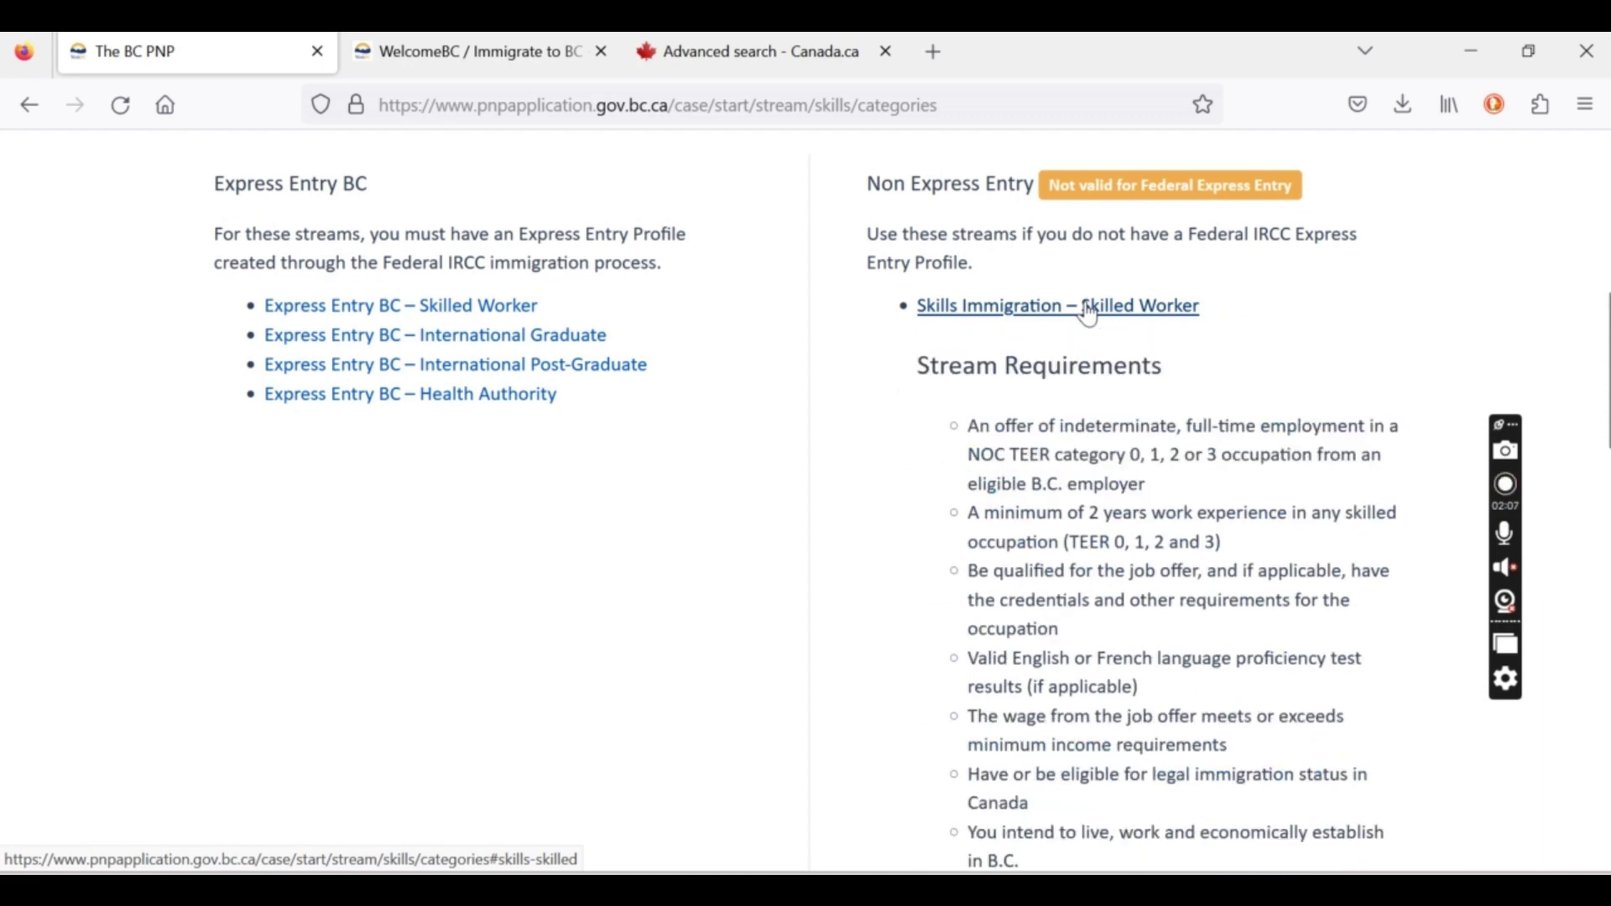
left_click(1090, 315)
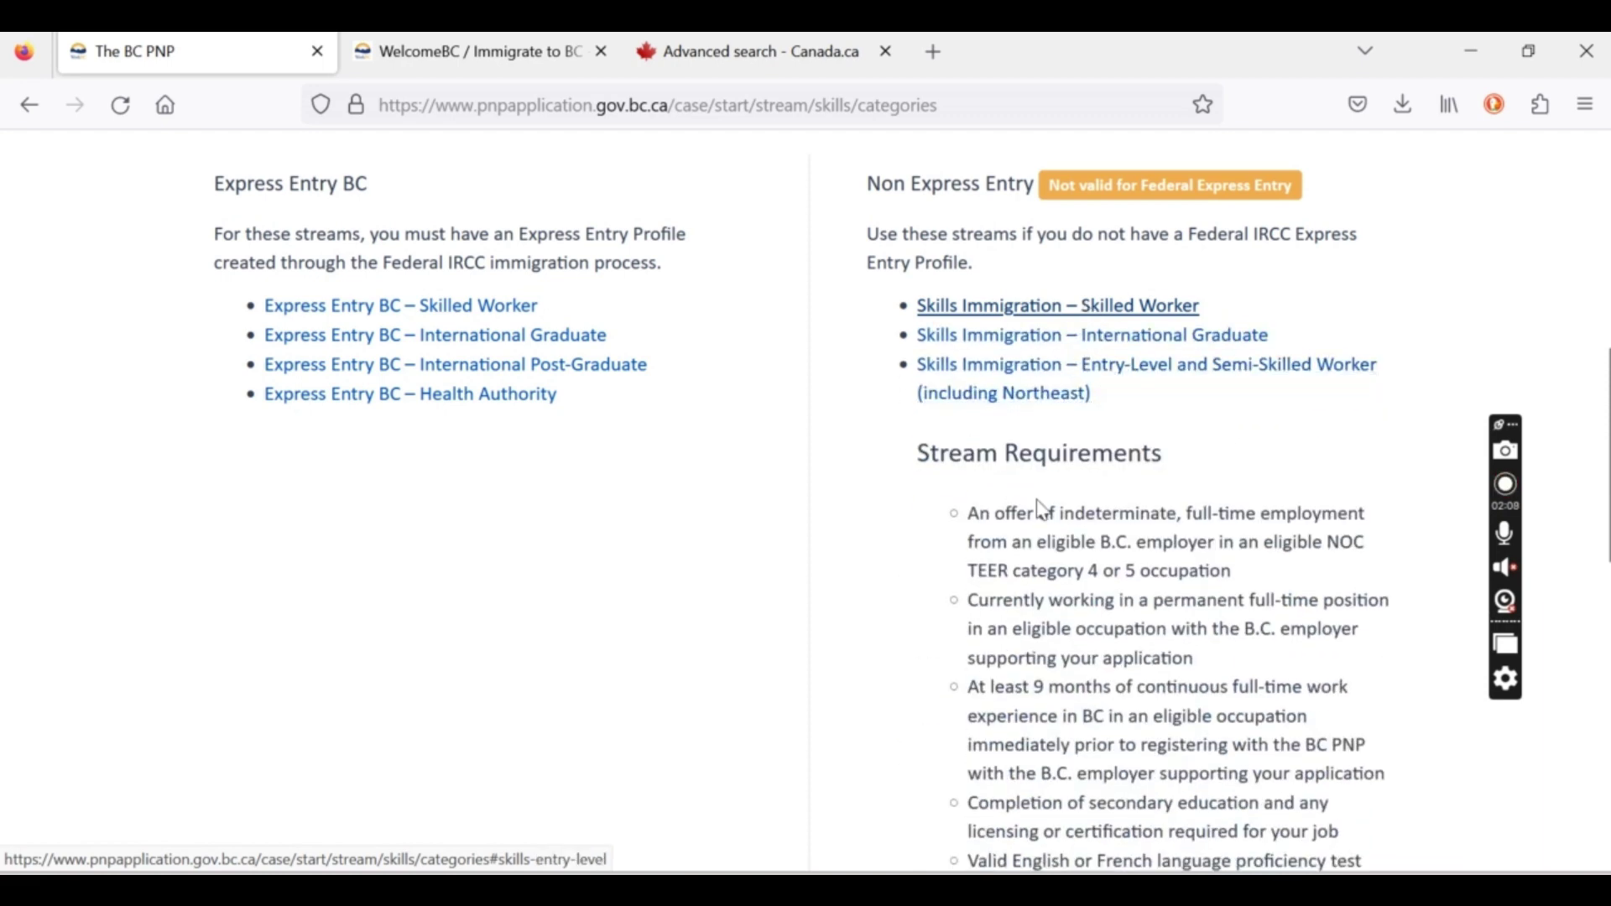
Review the TEER 4 or 5 and work-experience requirements, collapse Entry-Level, and go to Canada.ca NOC Advanced search.
scroll(1041, 500, "down", 3)
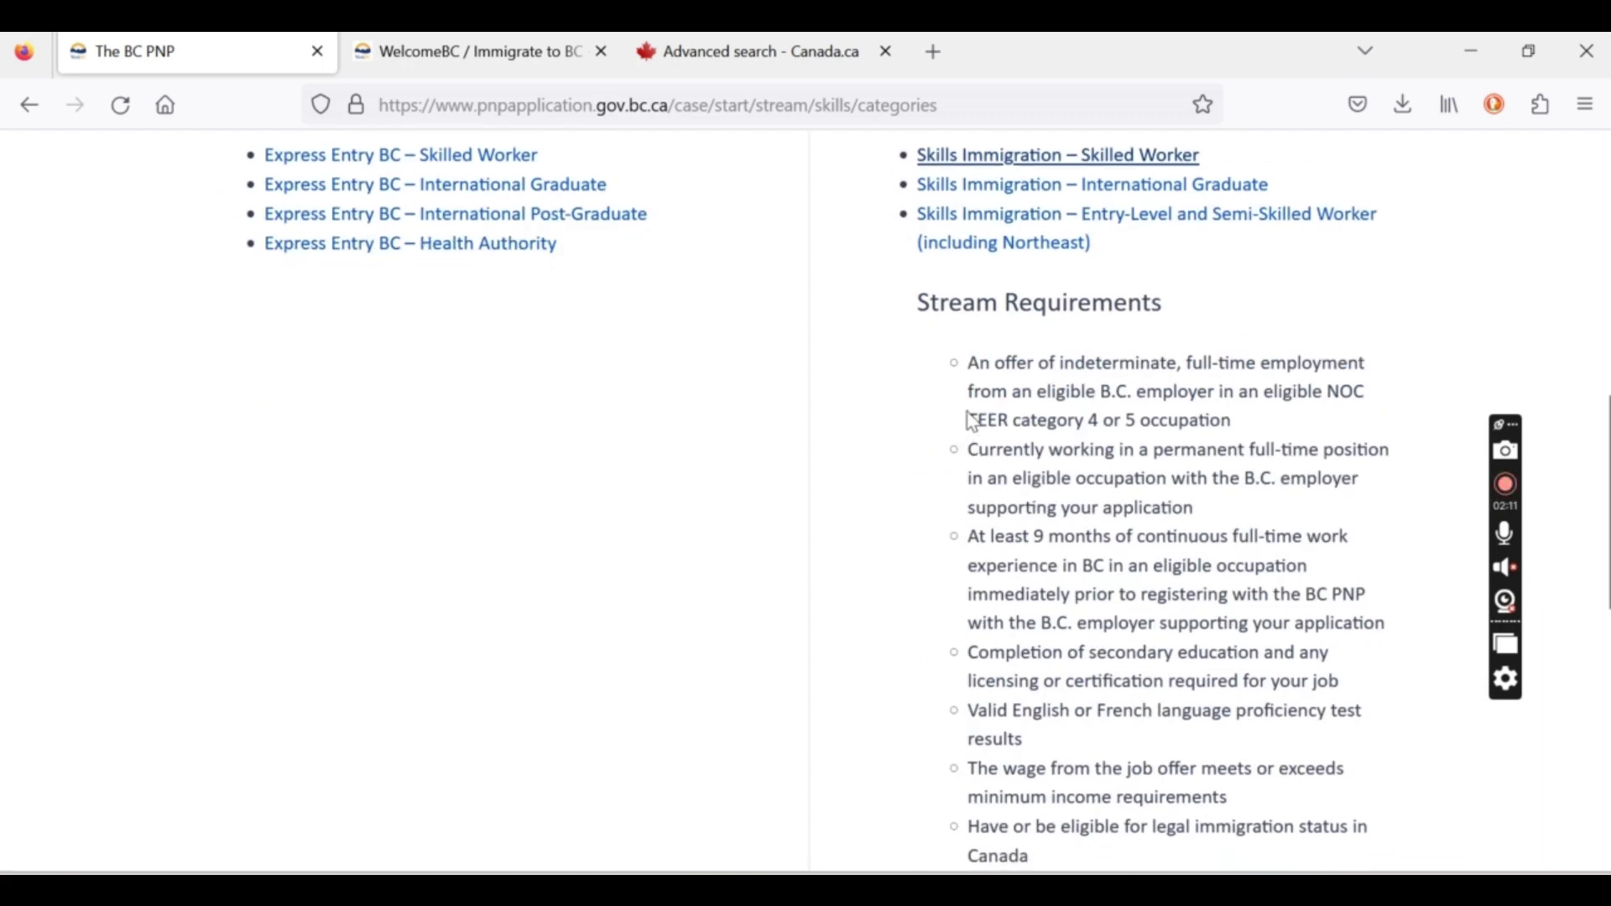
left_click_drag(968, 419, 1214, 445)
left_click(1214, 445)
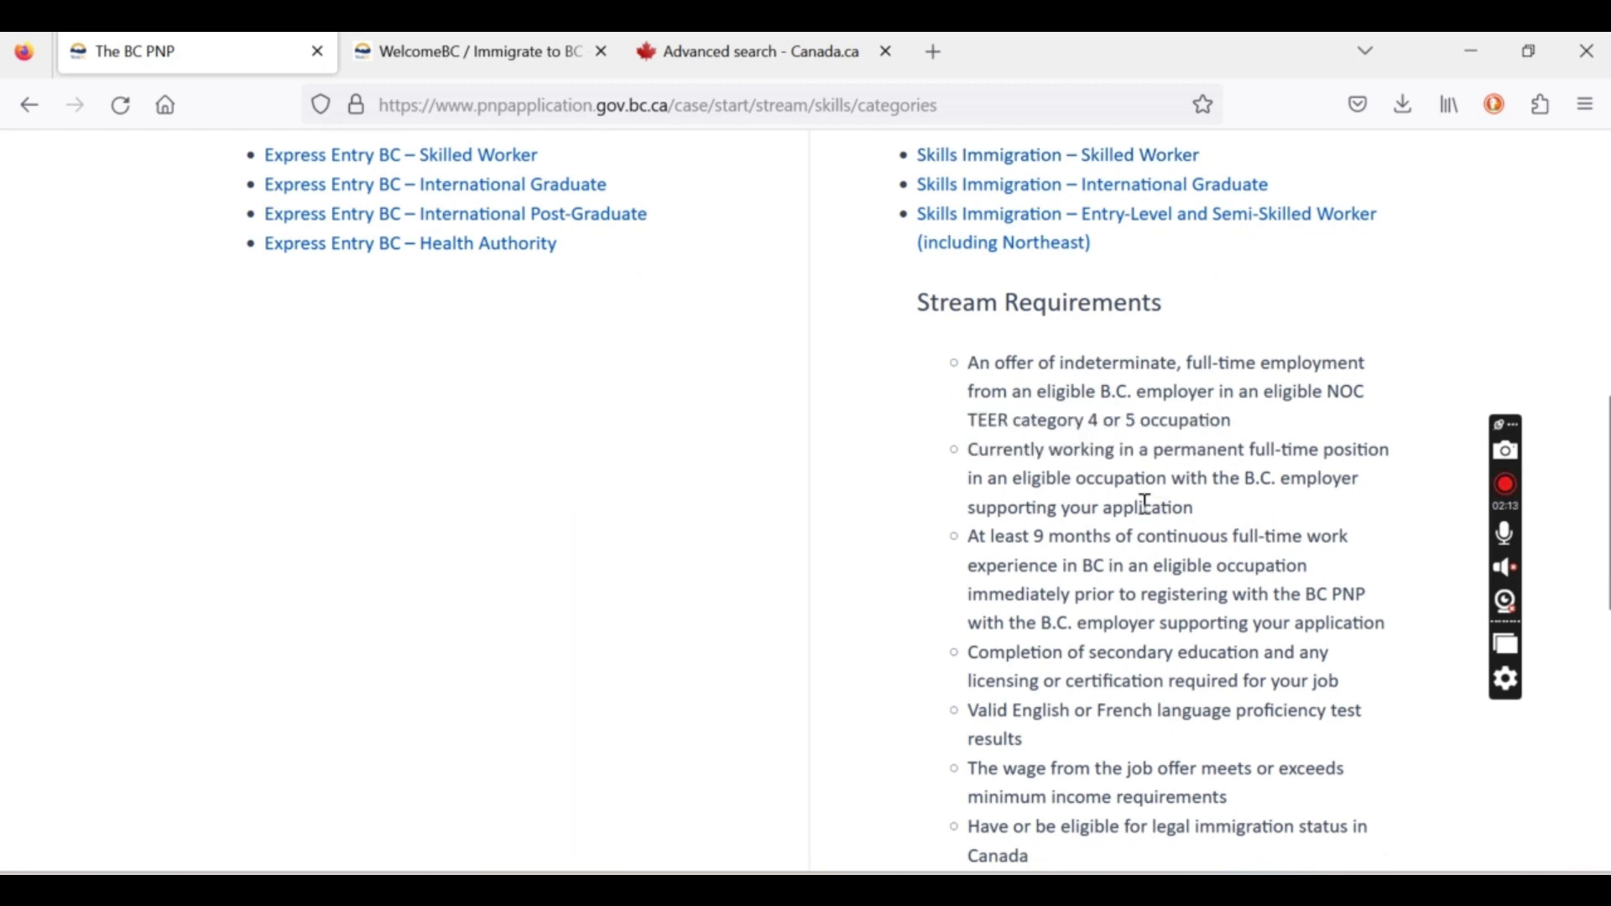
scroll(1146, 503, "down", 1)
scroll(1145, 503, "down", 1)
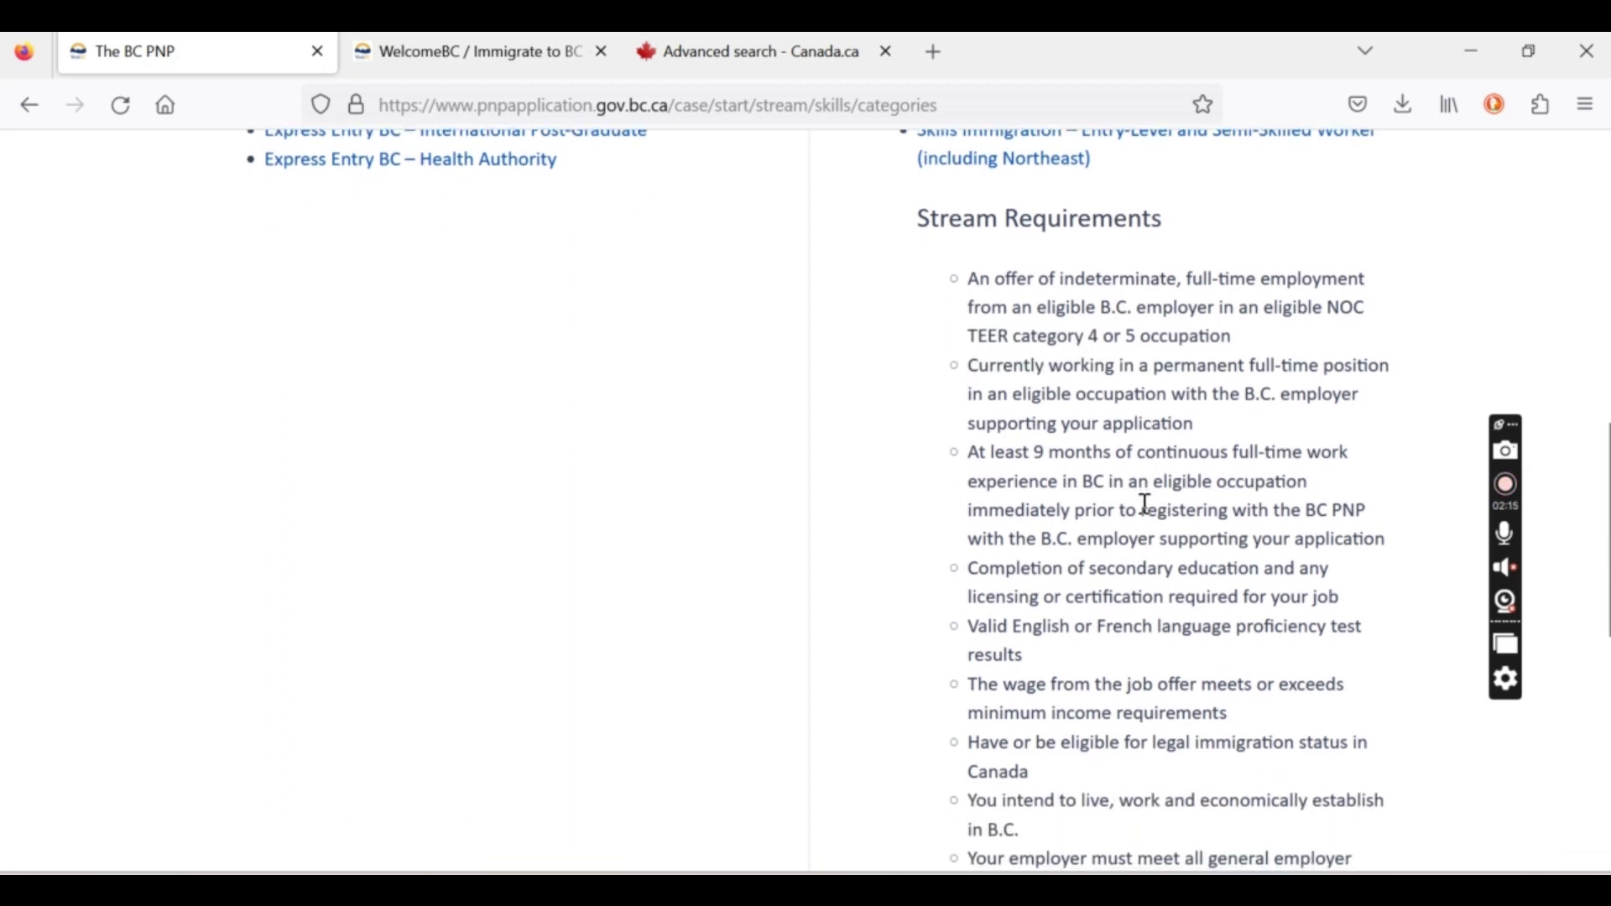
left_click_drag(971, 454, 1198, 448)
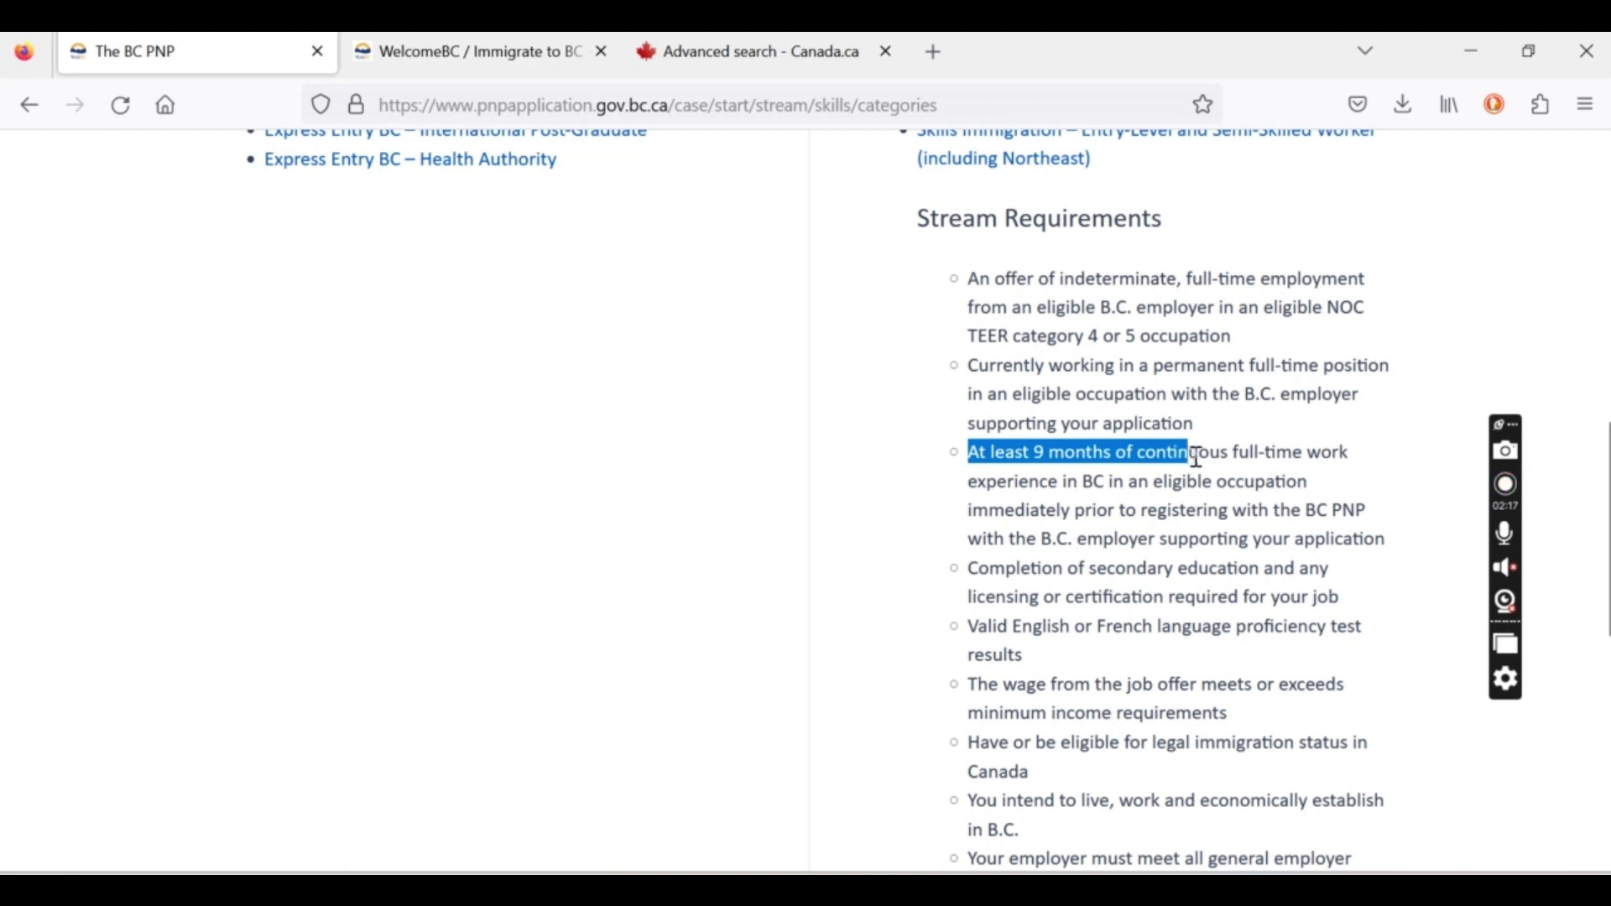
left_click(1077, 485)
scroll(1076, 485, "down", 3)
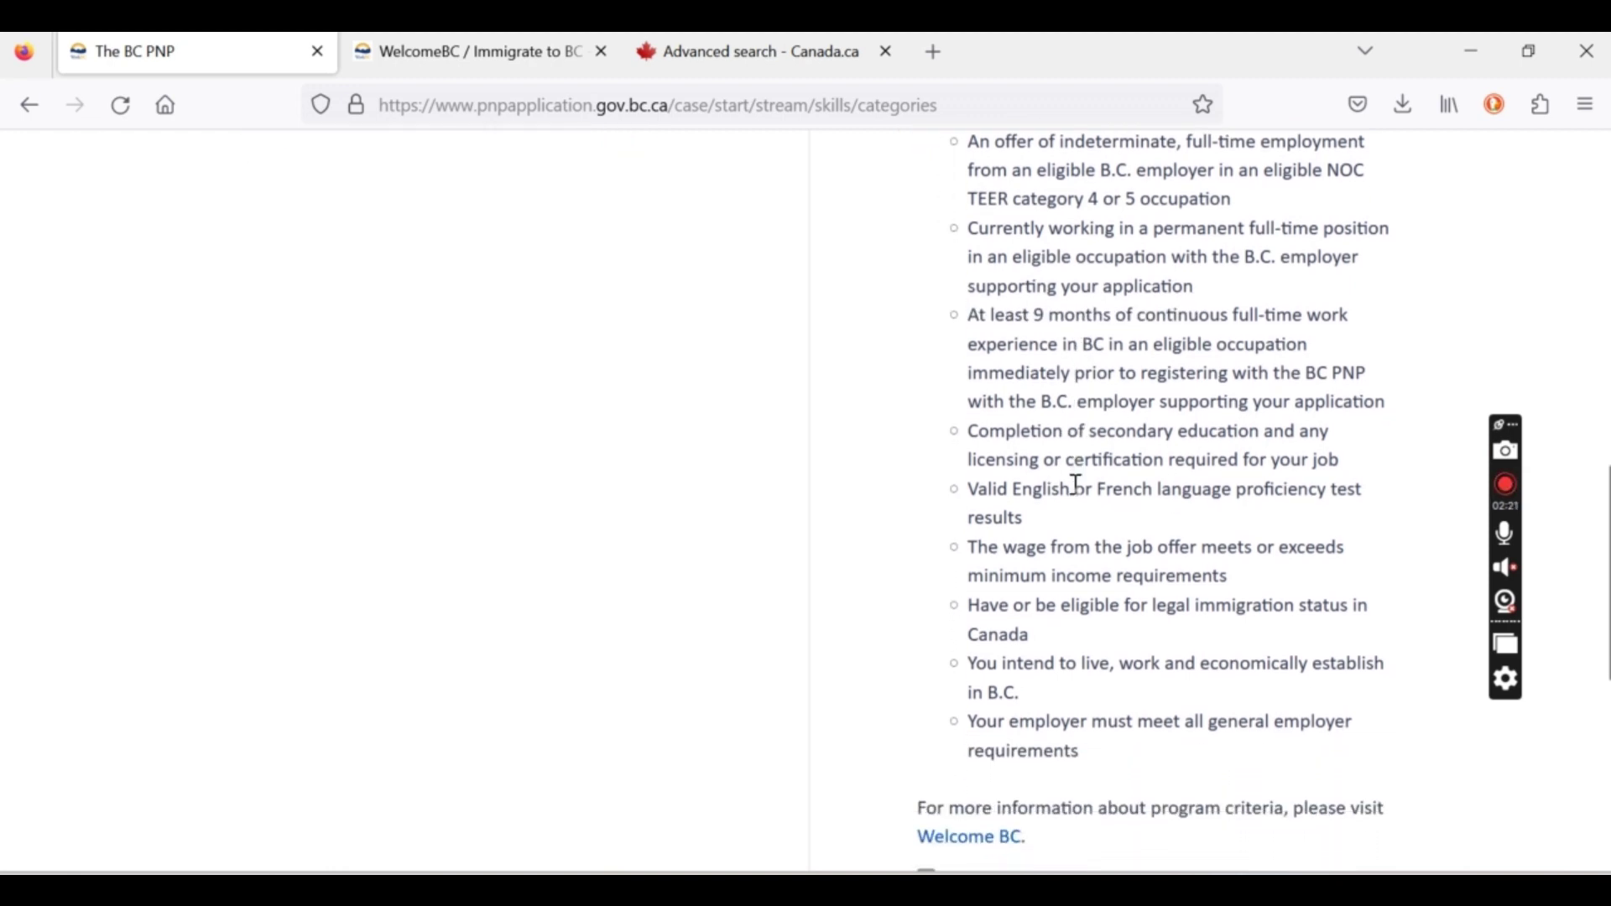
scroll(1076, 485, "down", 2)
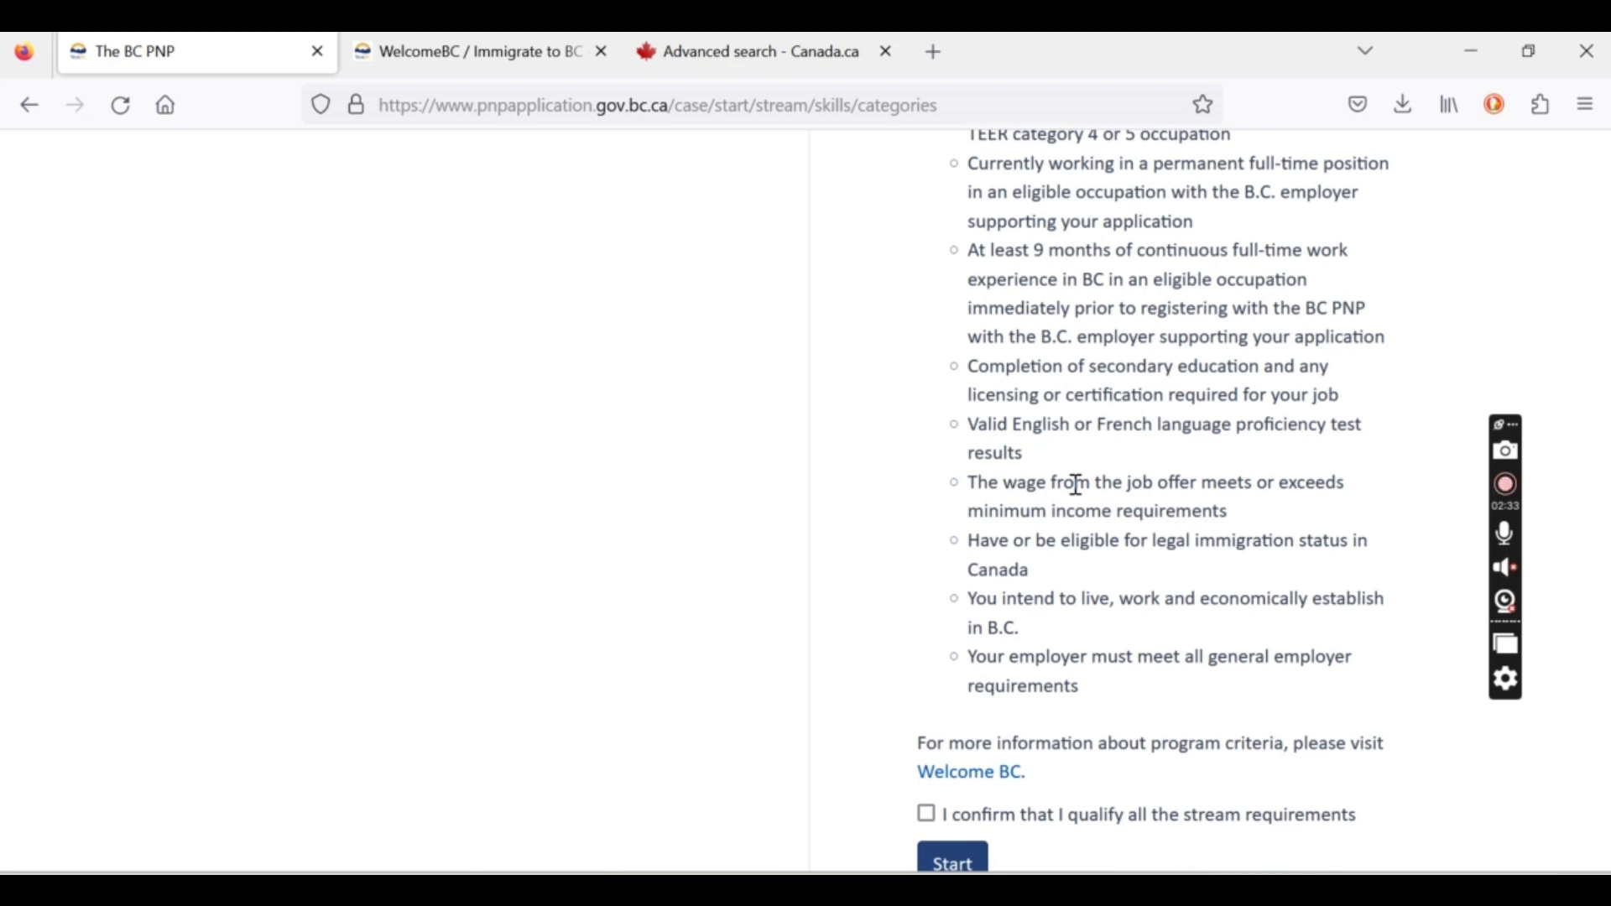
scroll(1077, 485, "up", 7)
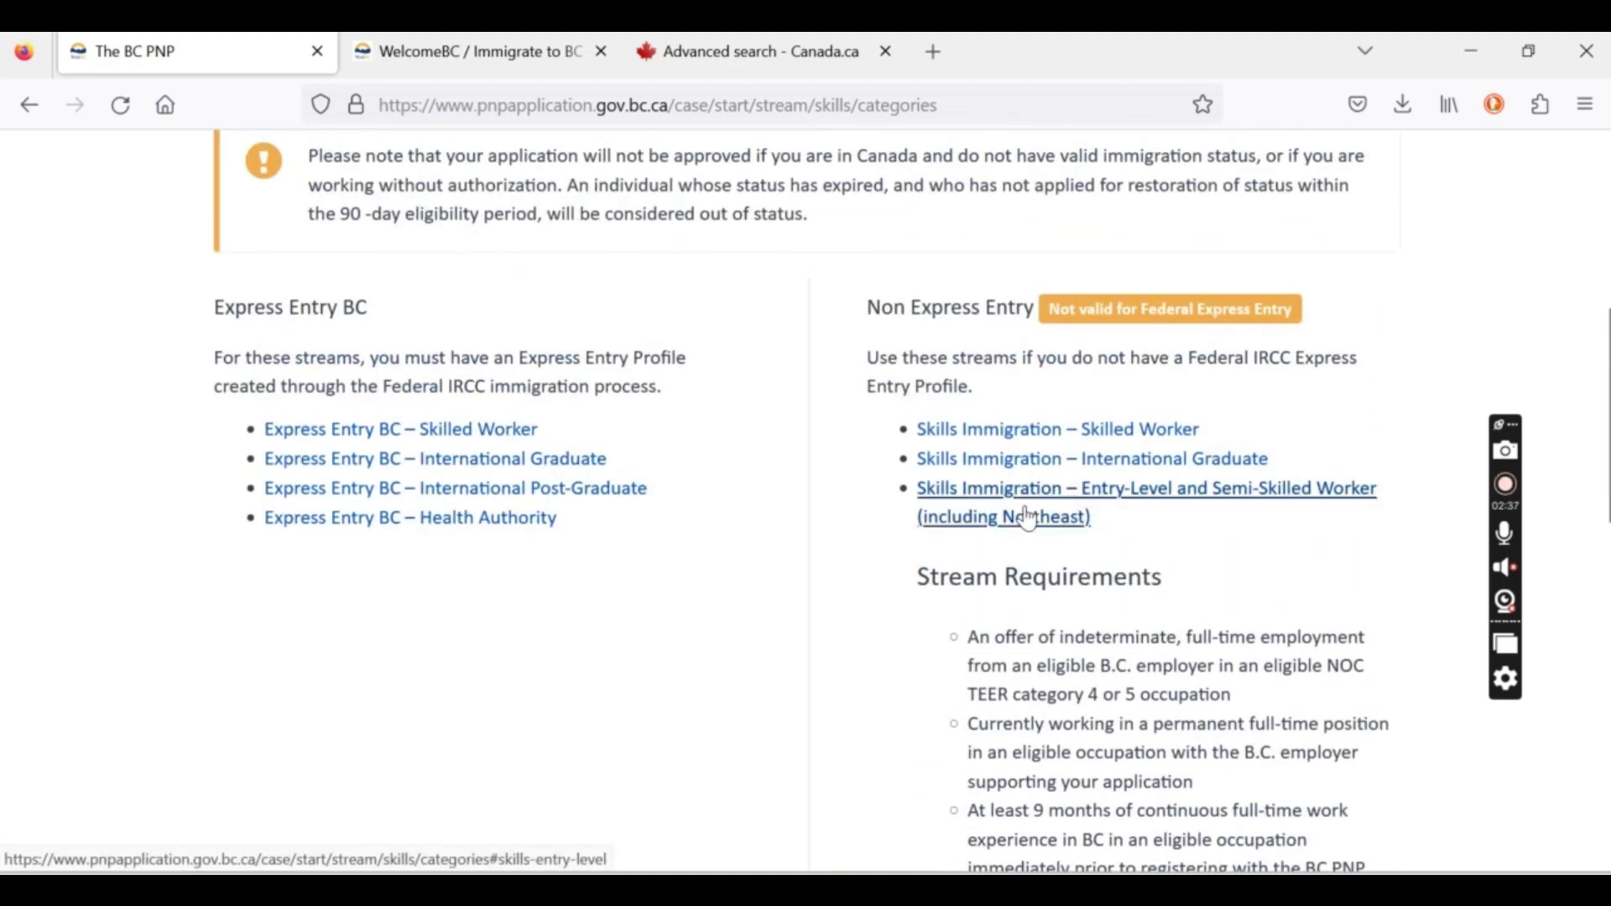
left_click(1030, 520)
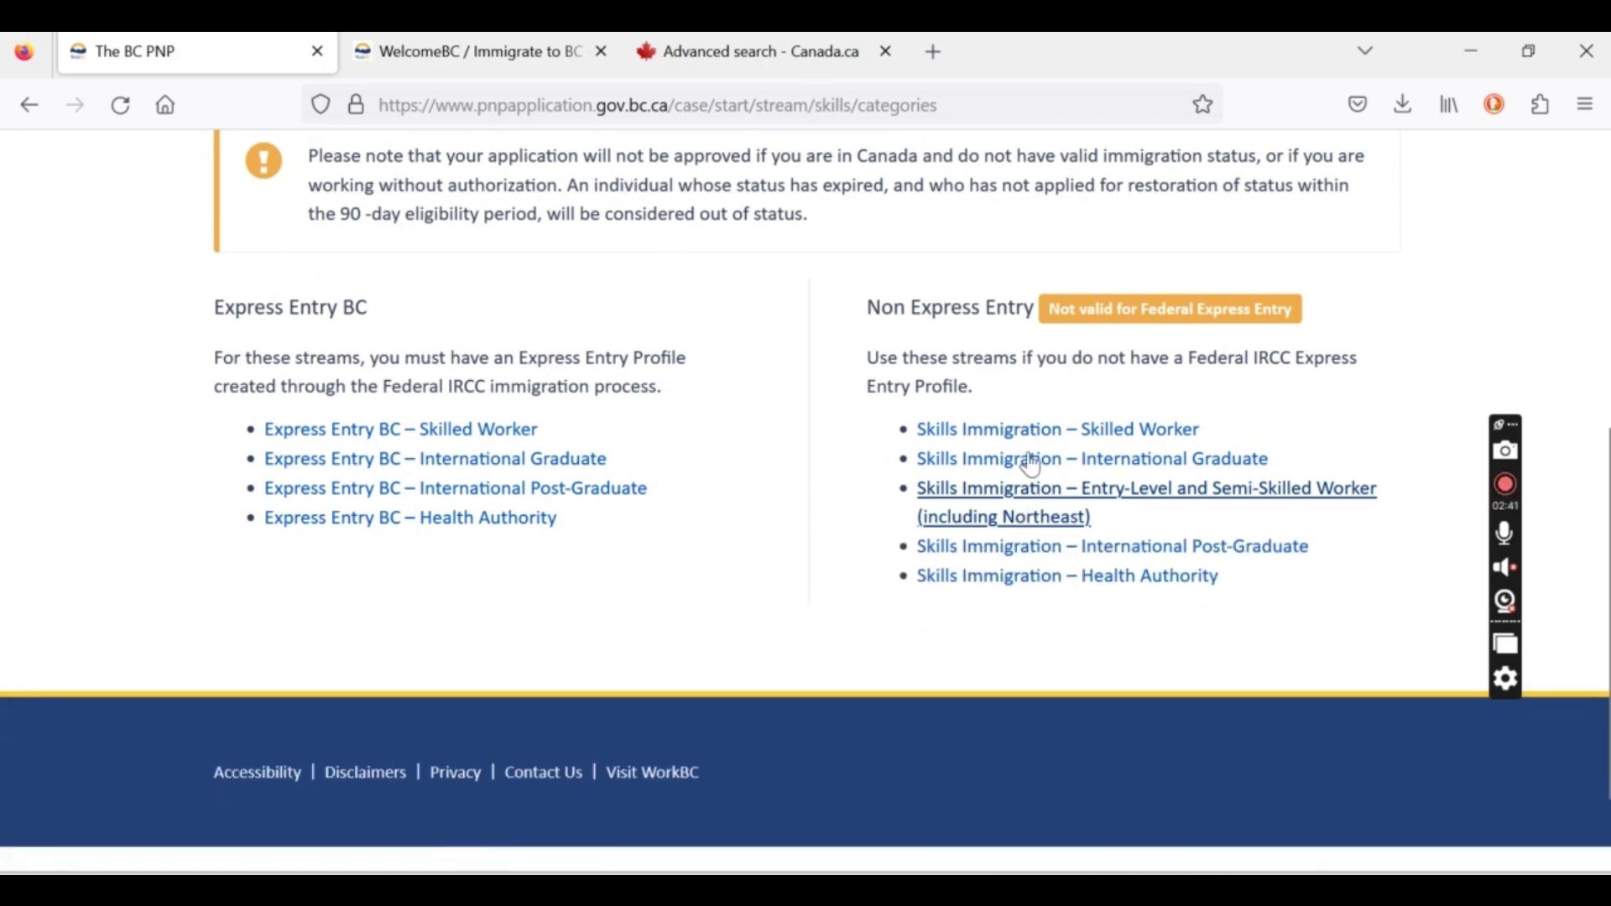
left_click(704, 60)
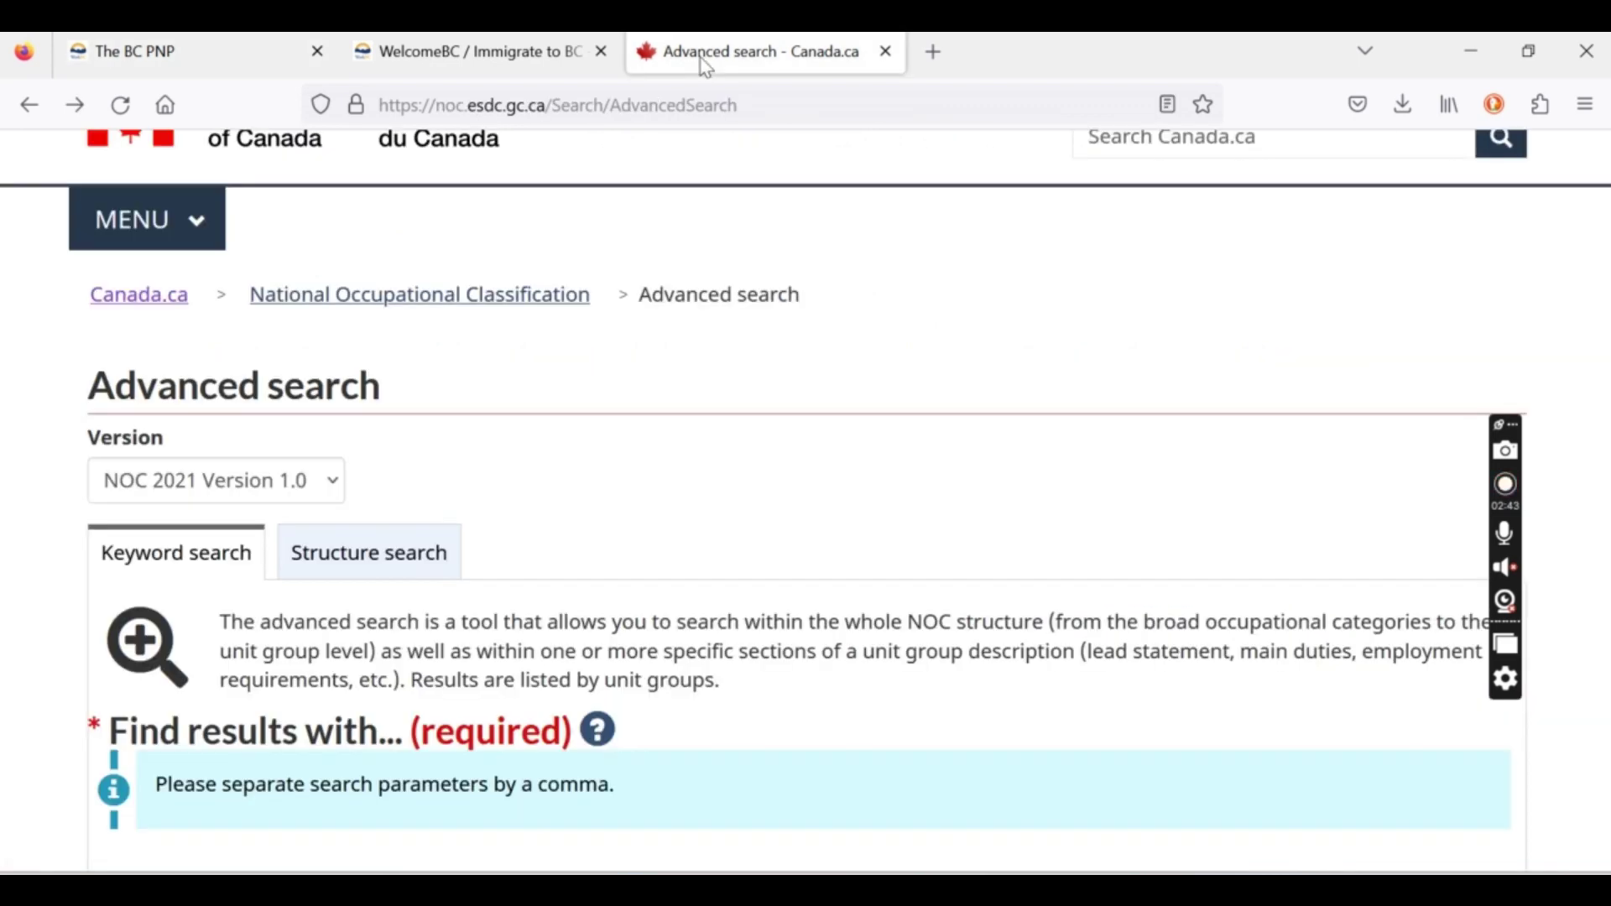
Run a Structure search for TEER 4 secondary school diploma occupations with job titles included.
scroll(601, 492, "down", 5)
scroll(600, 493, "up", 5)
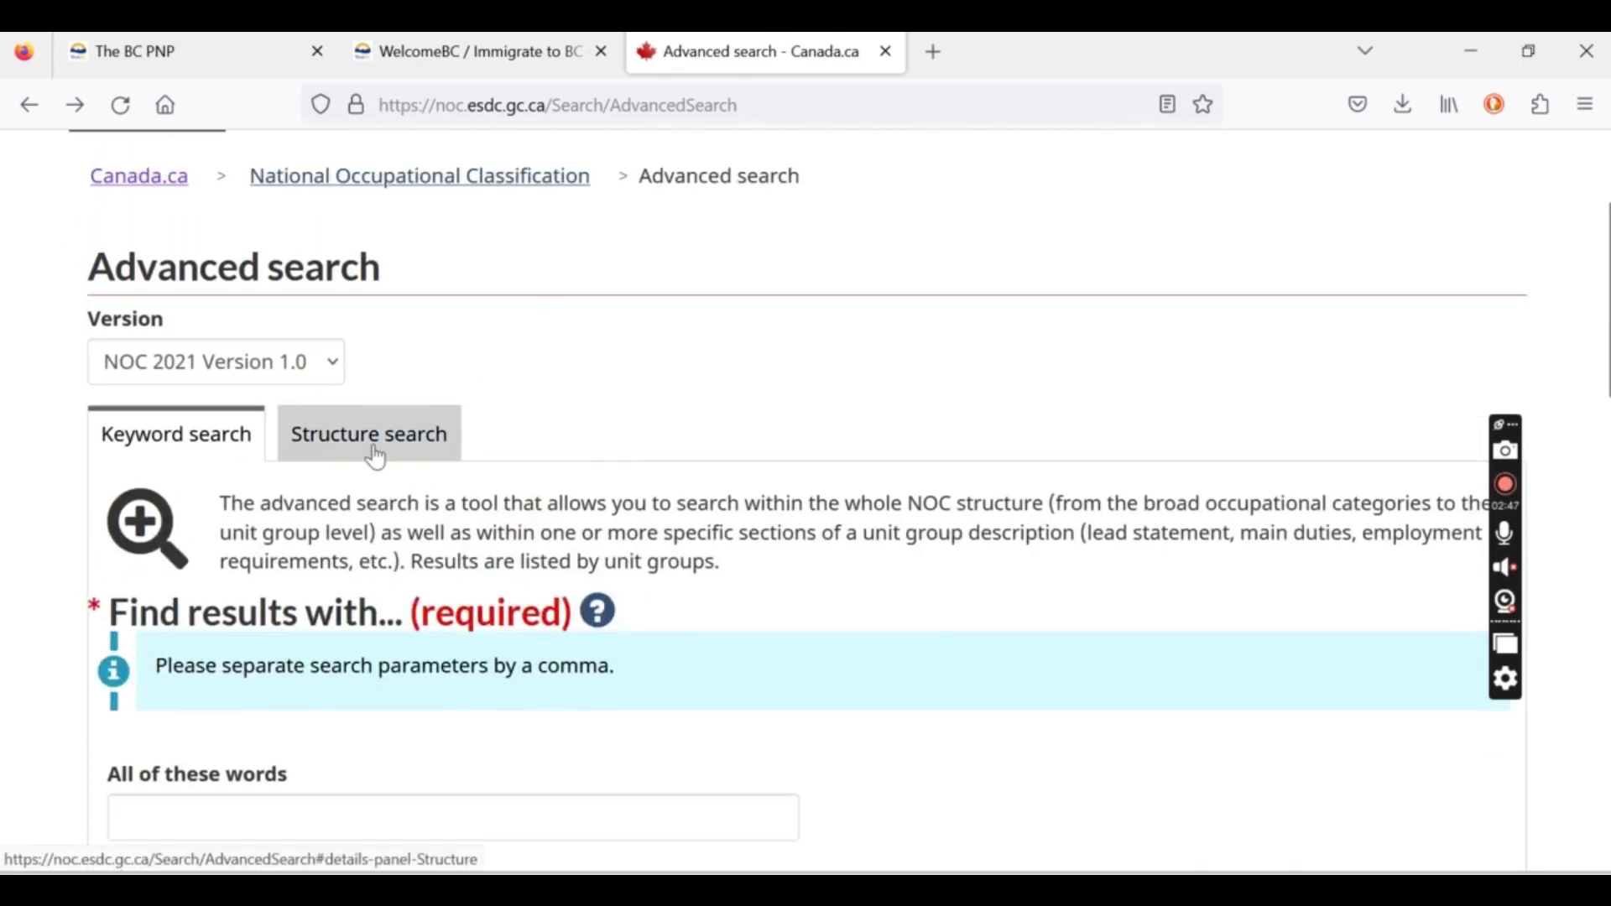
left_click(374, 453)
scroll(639, 562, "down", 4)
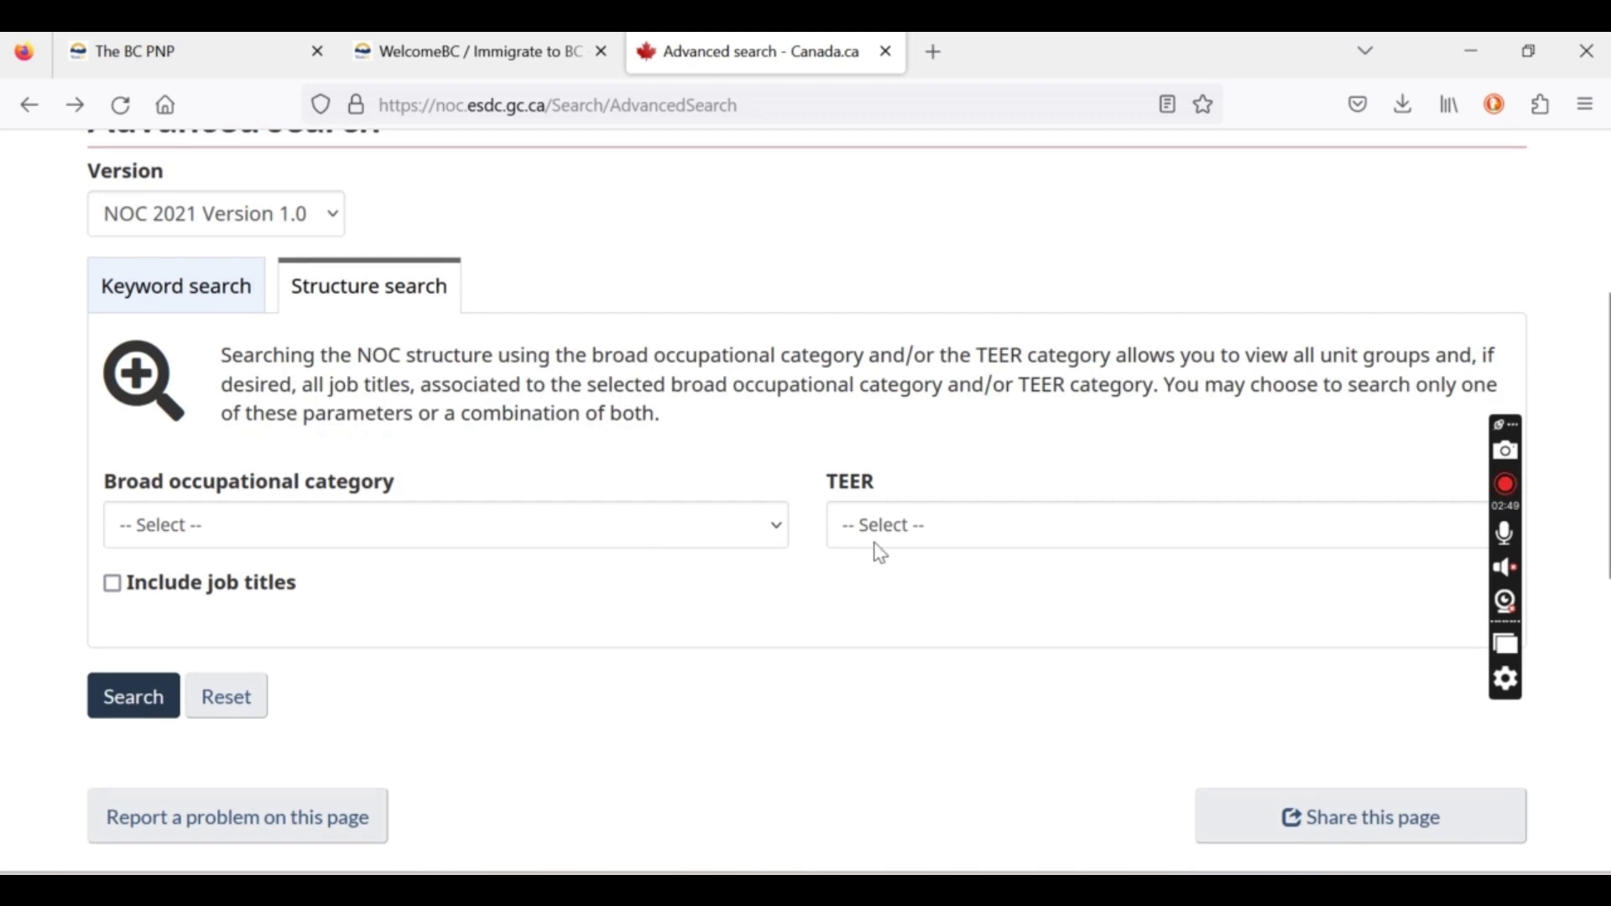
left_click(893, 525)
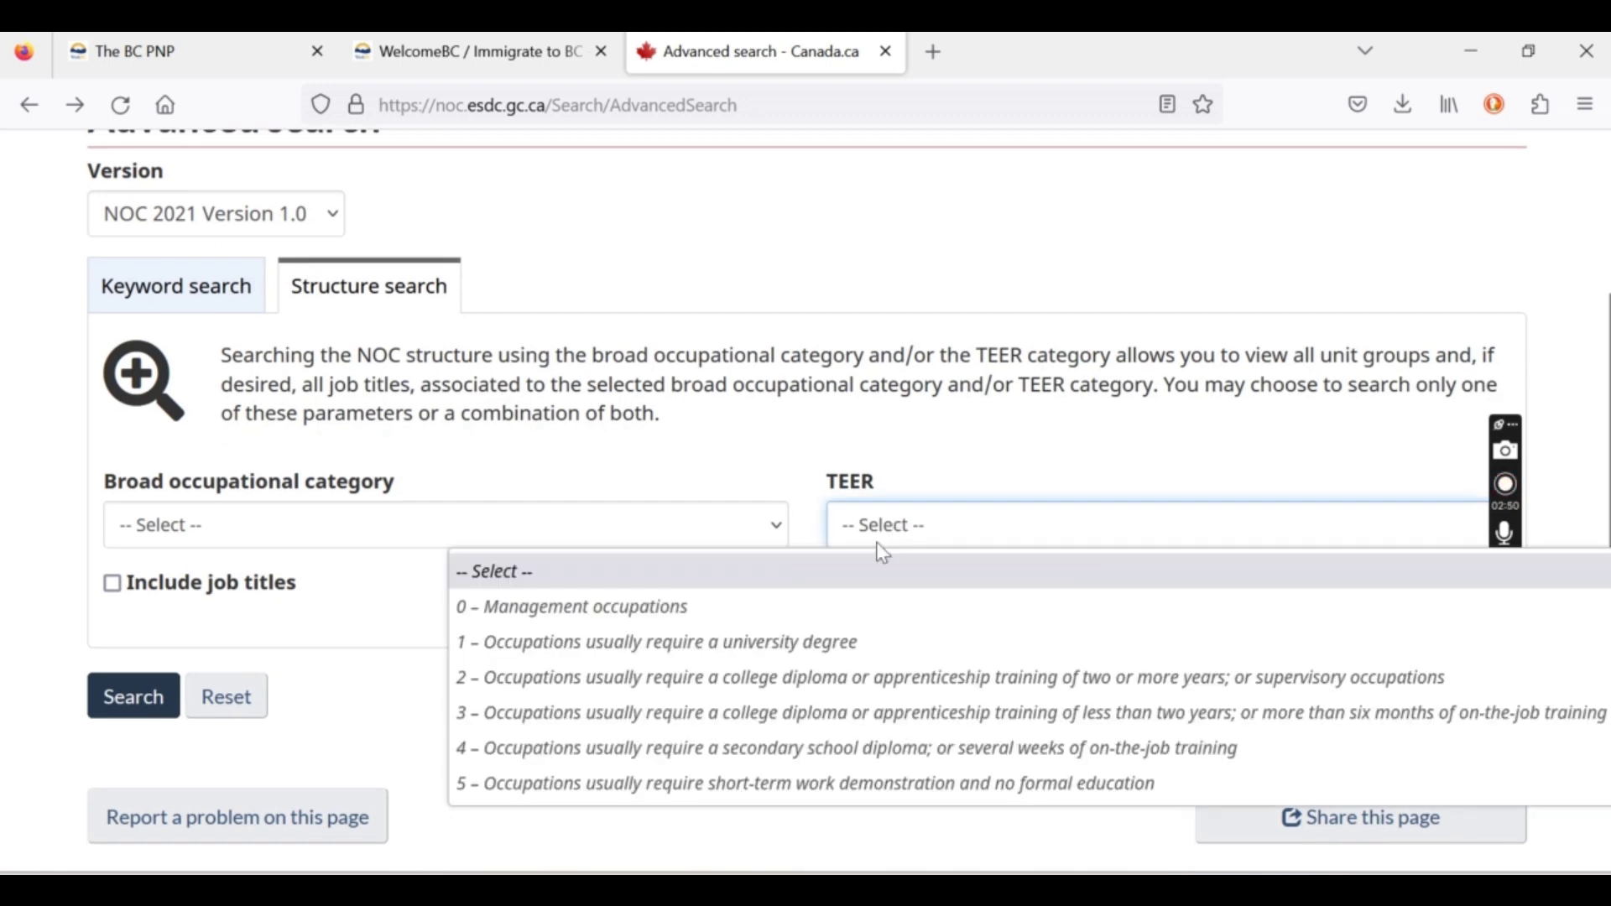
left_click(586, 749)
left_click(114, 587)
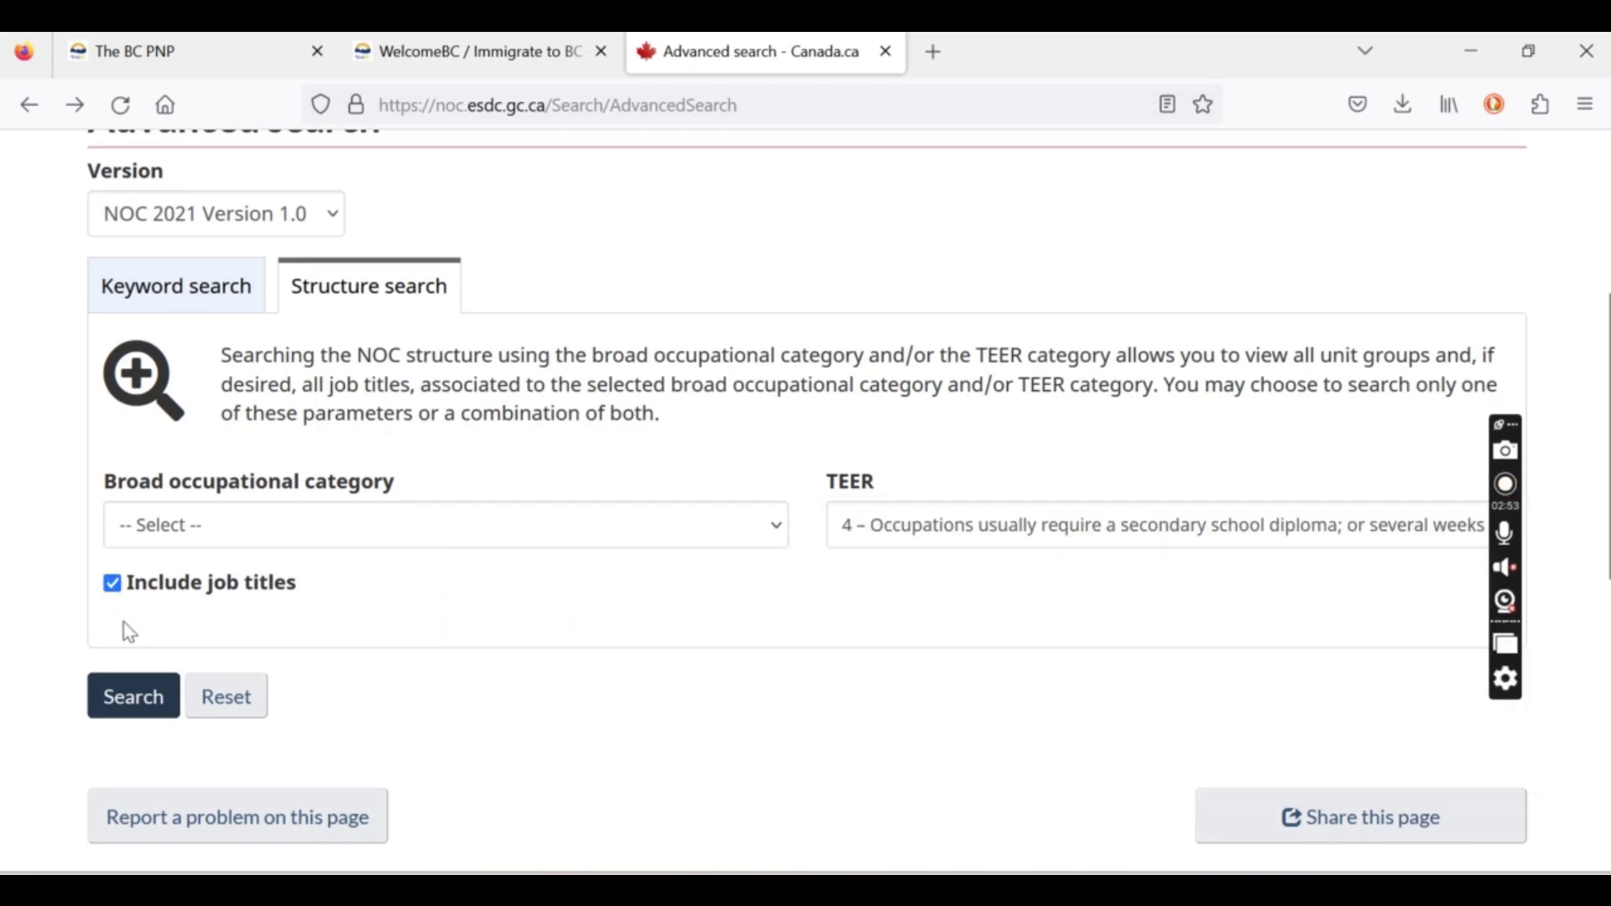
left_click(133, 706)
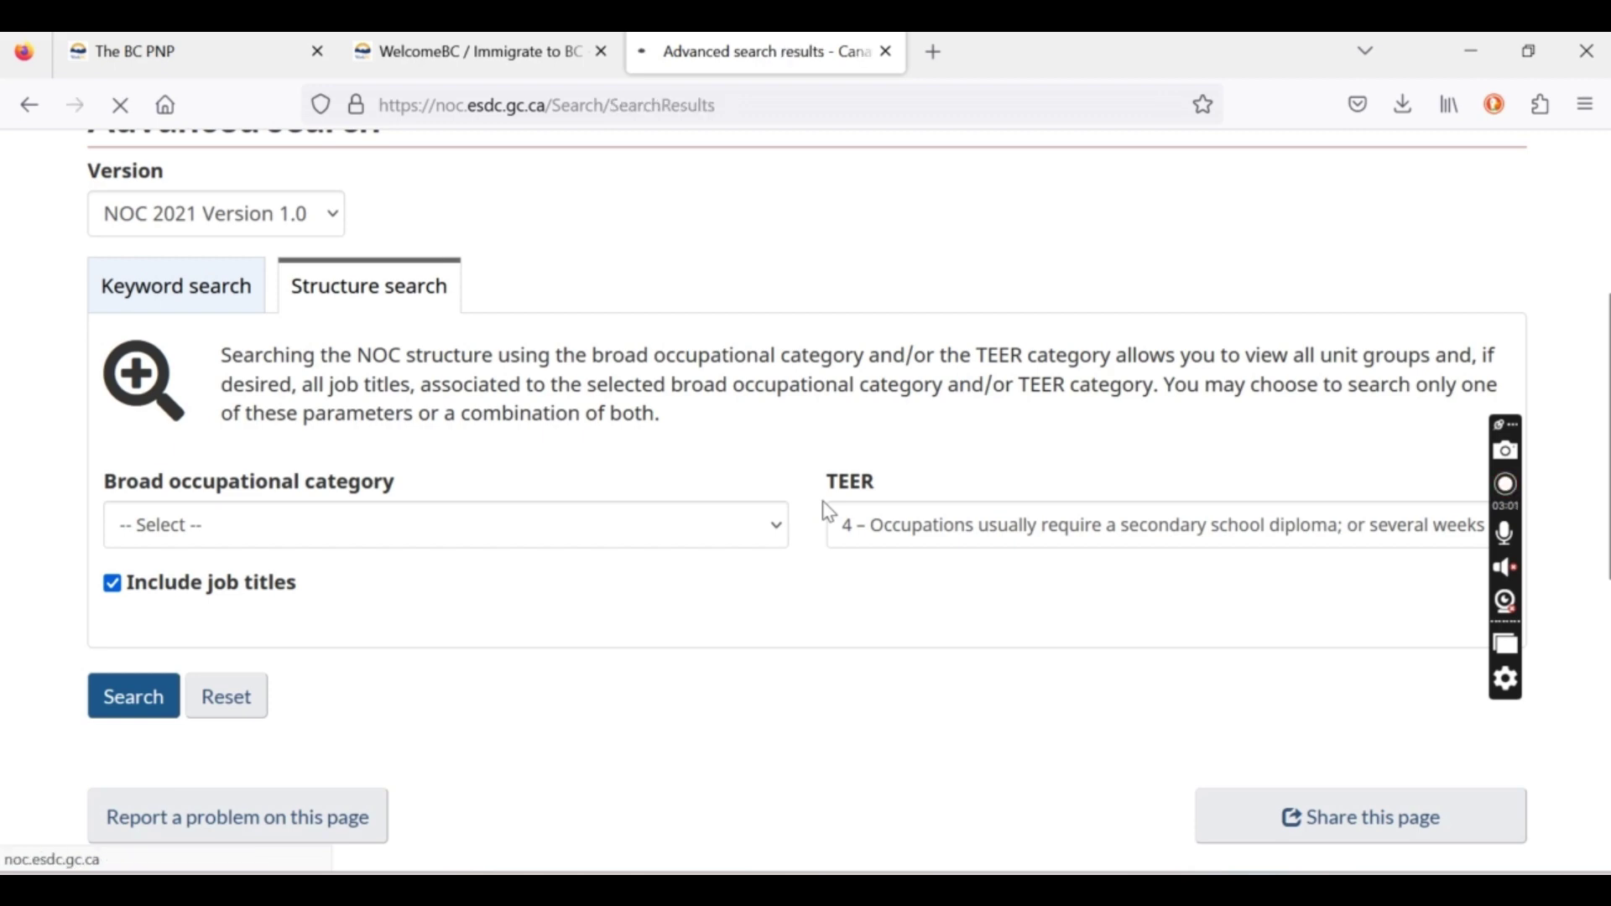
Scroll the TEER 4 results and show matching job titles for 14100 General office support workers.
scroll(827, 508, "down", 5)
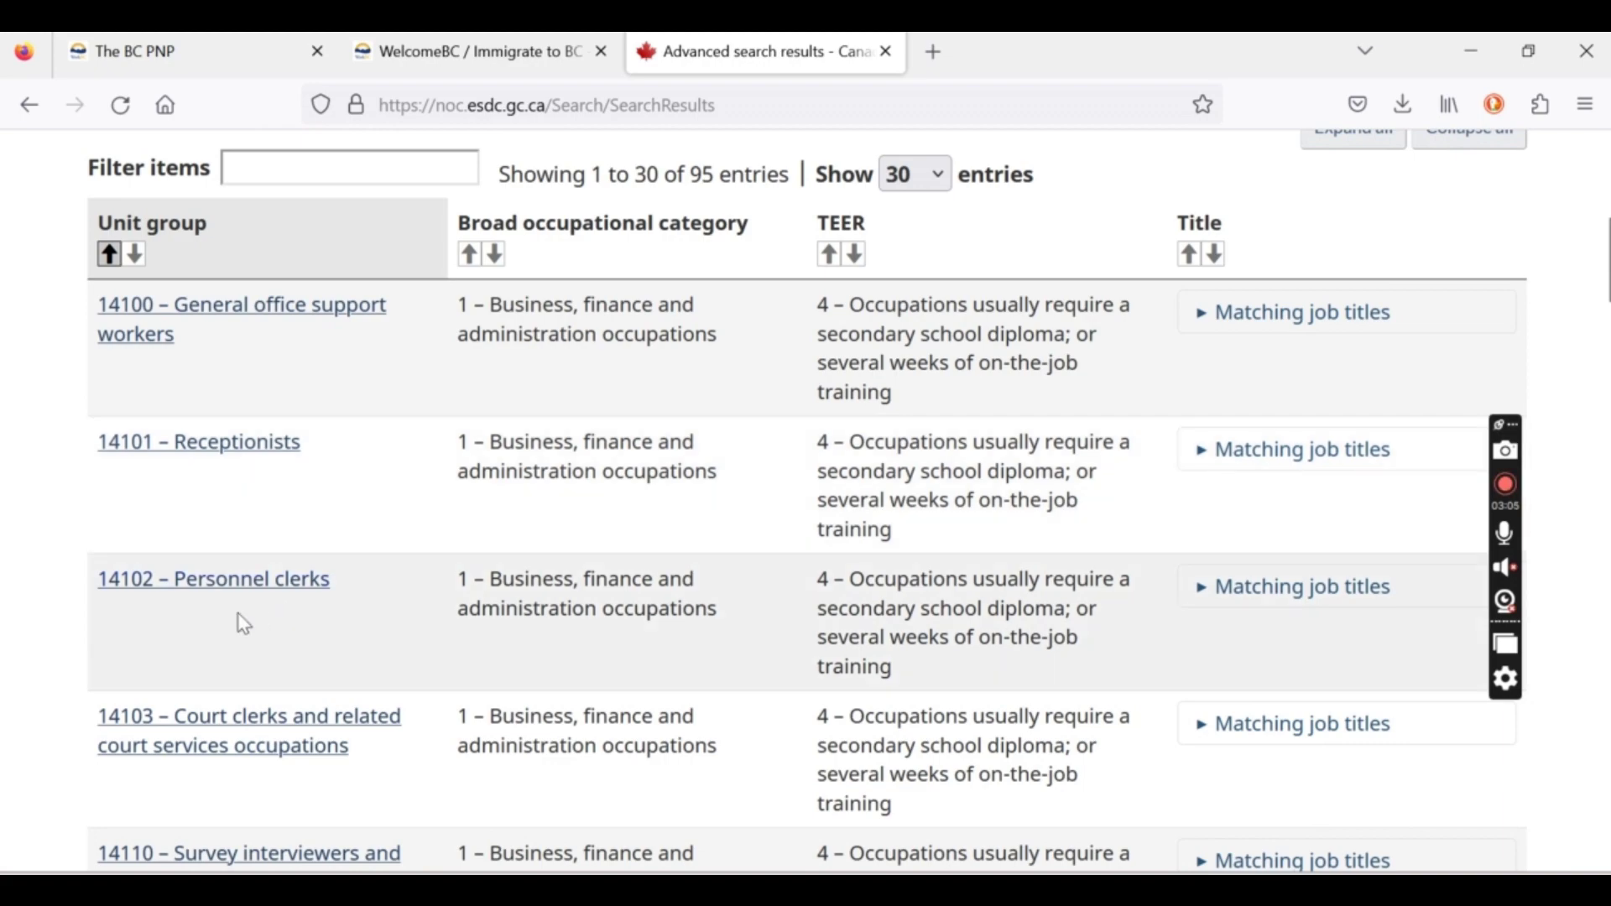
scroll(514, 529, "down", 4)
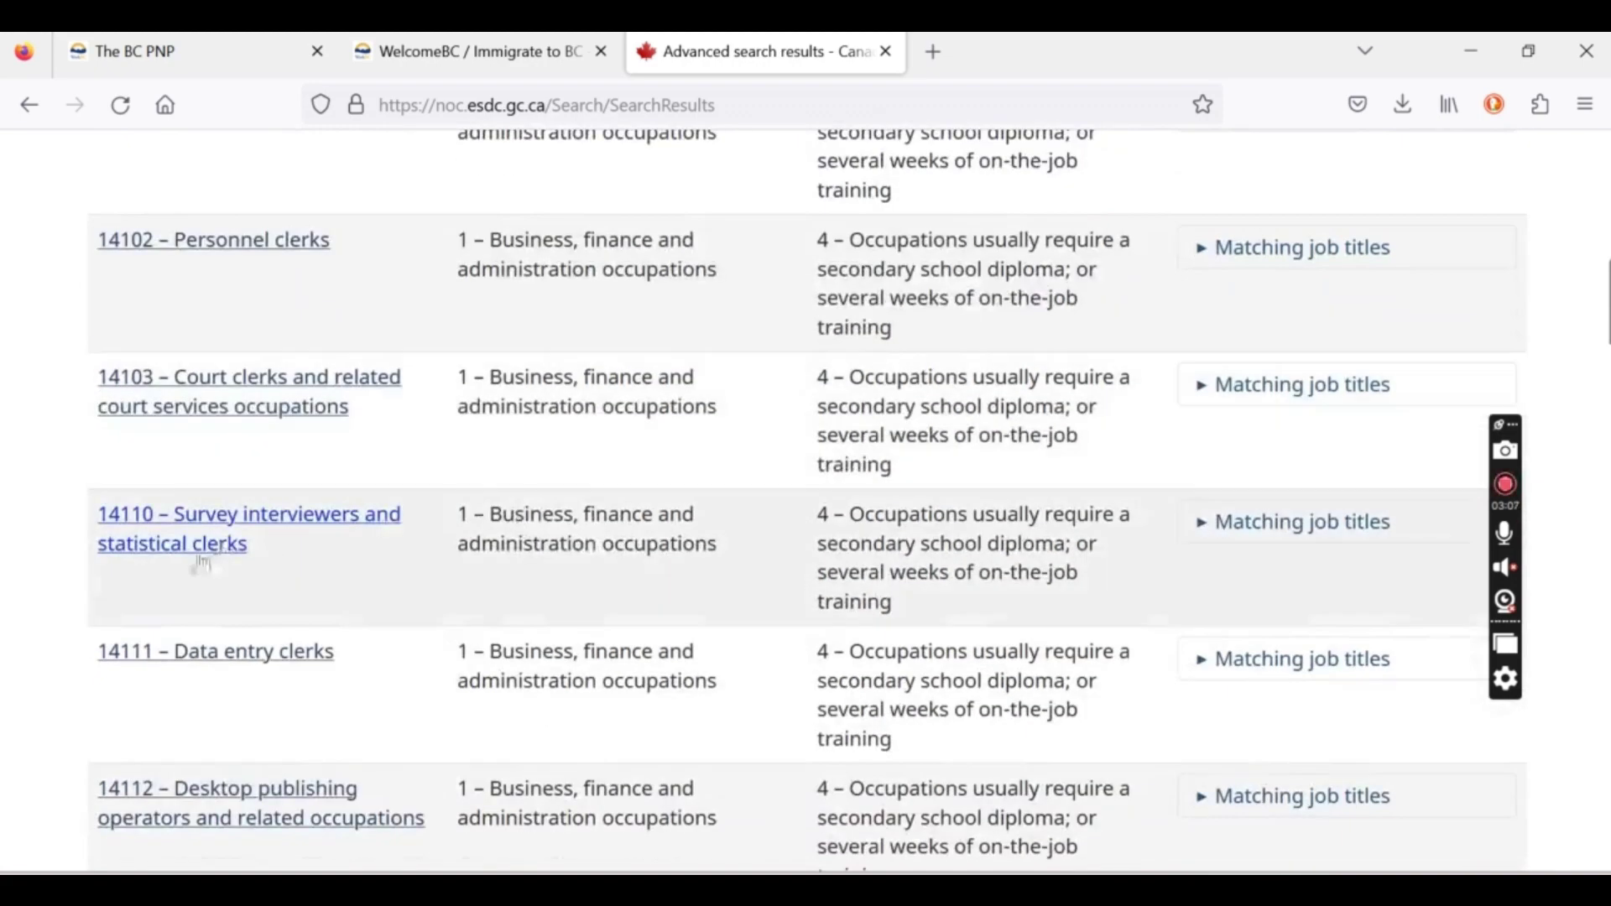
scroll(763, 662, "up", 1)
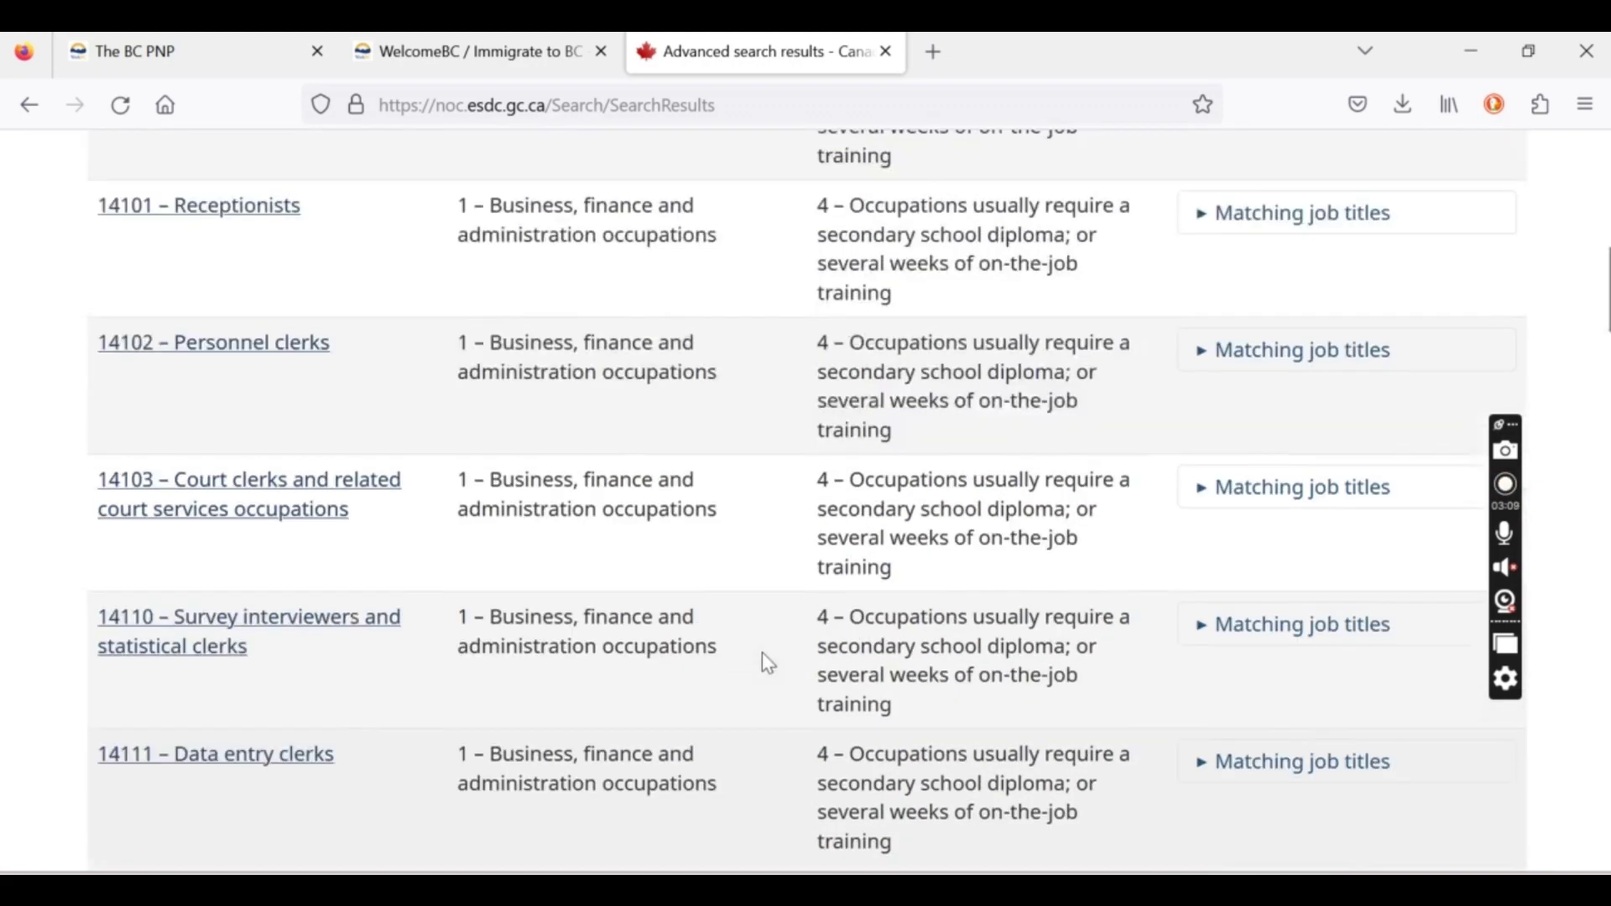
scroll(767, 662, "down", 4)
scroll(767, 662, "down", 20)
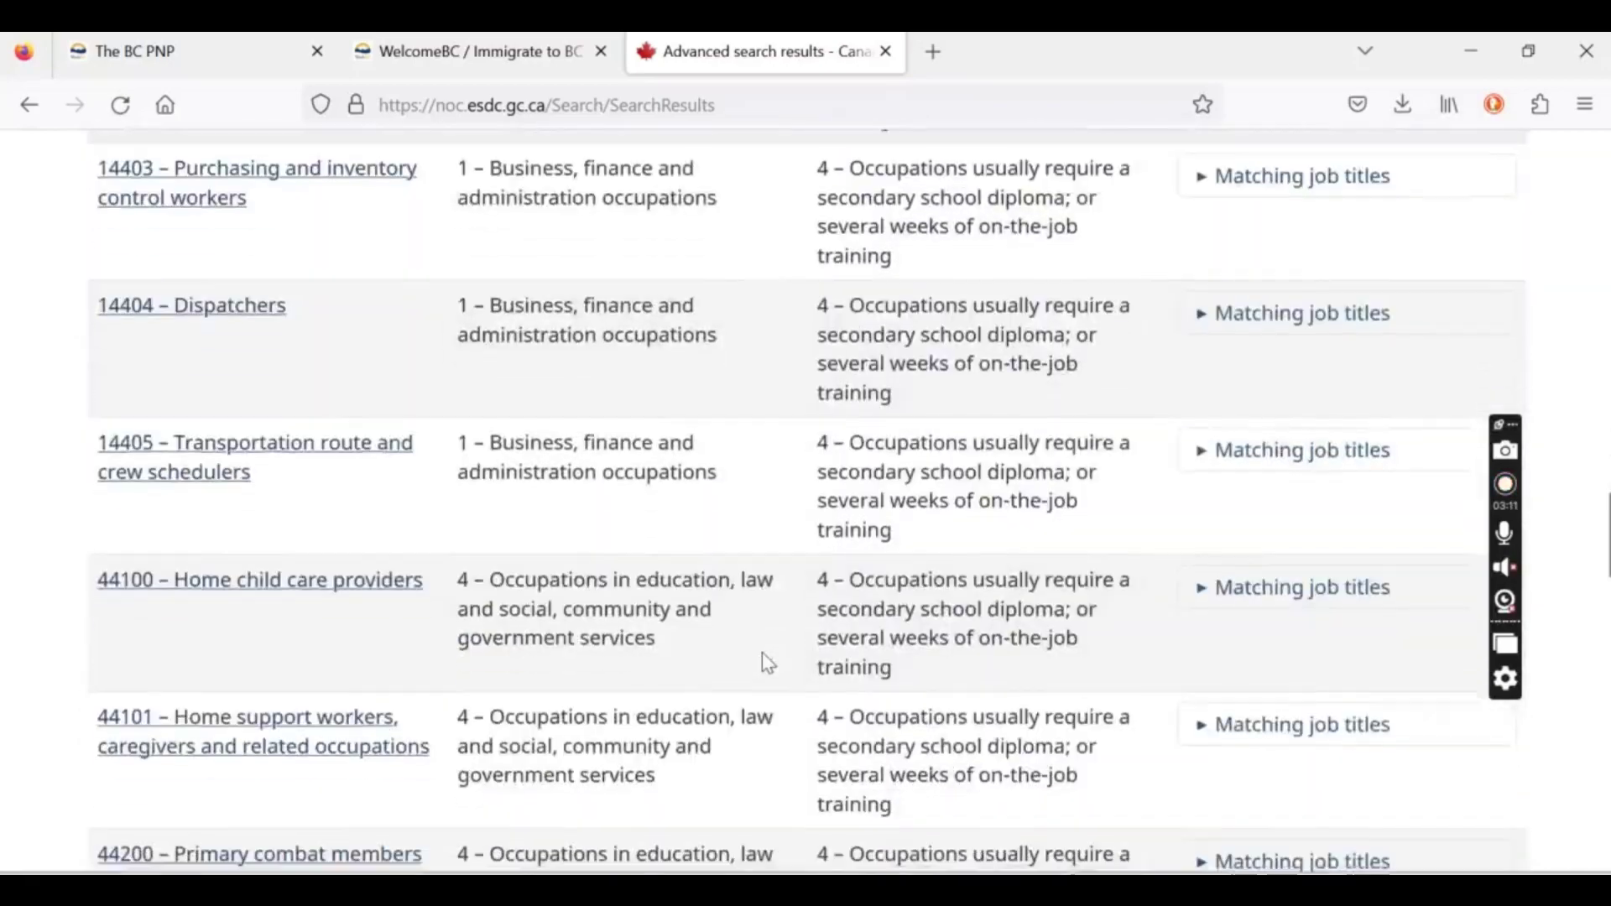
scroll(767, 663, "down", 20)
scroll(768, 663, "up", 15)
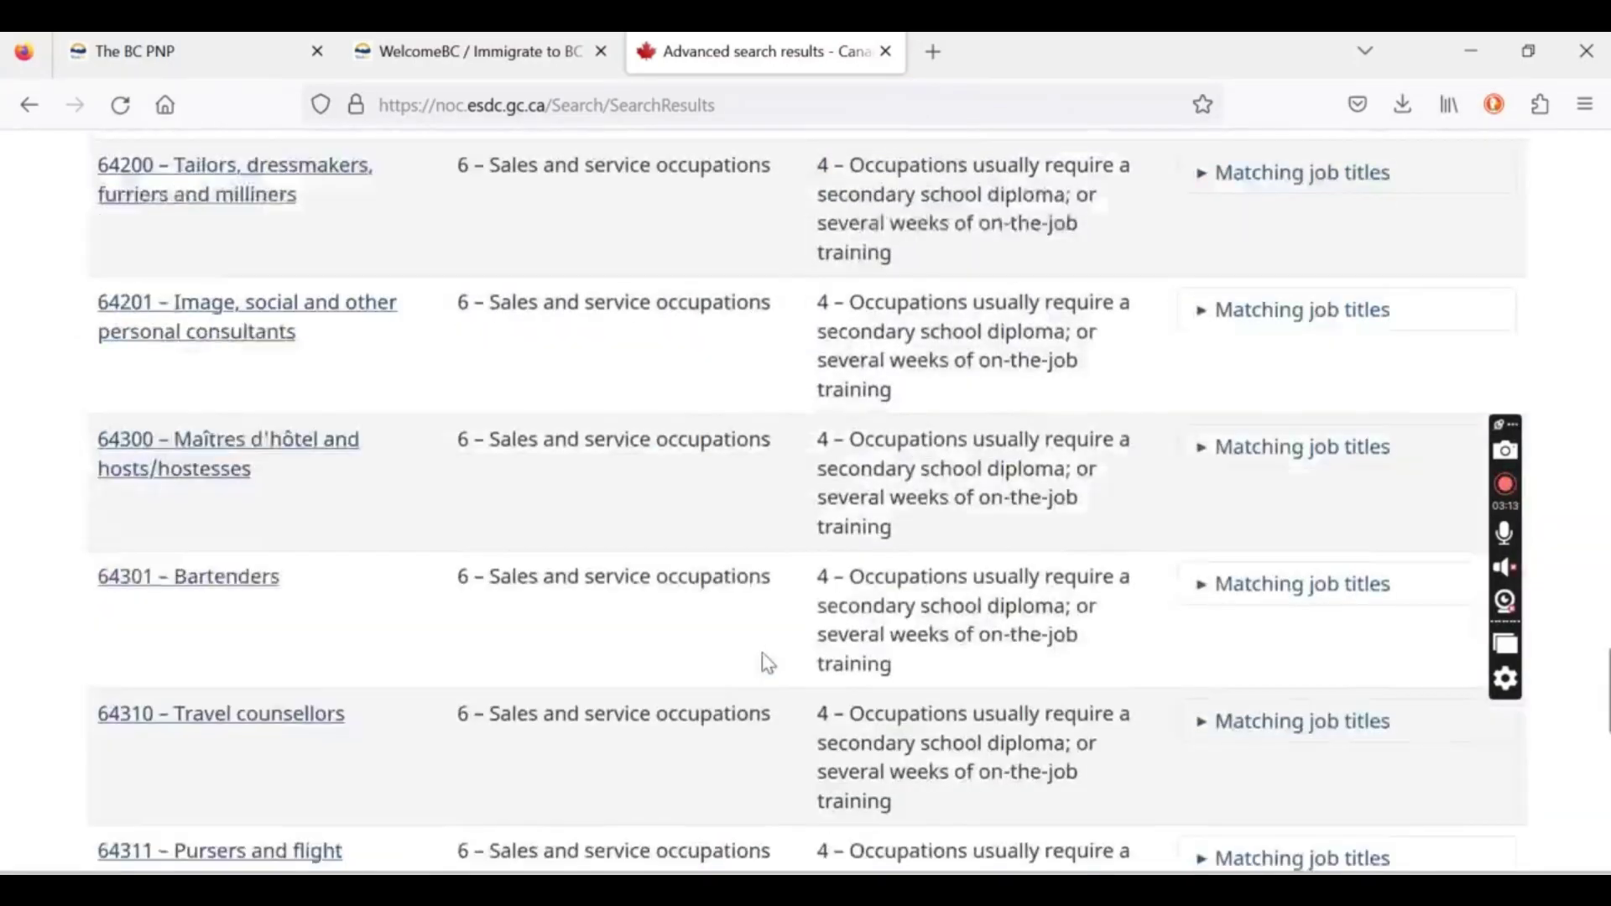
scroll(765, 659, "up", 20)
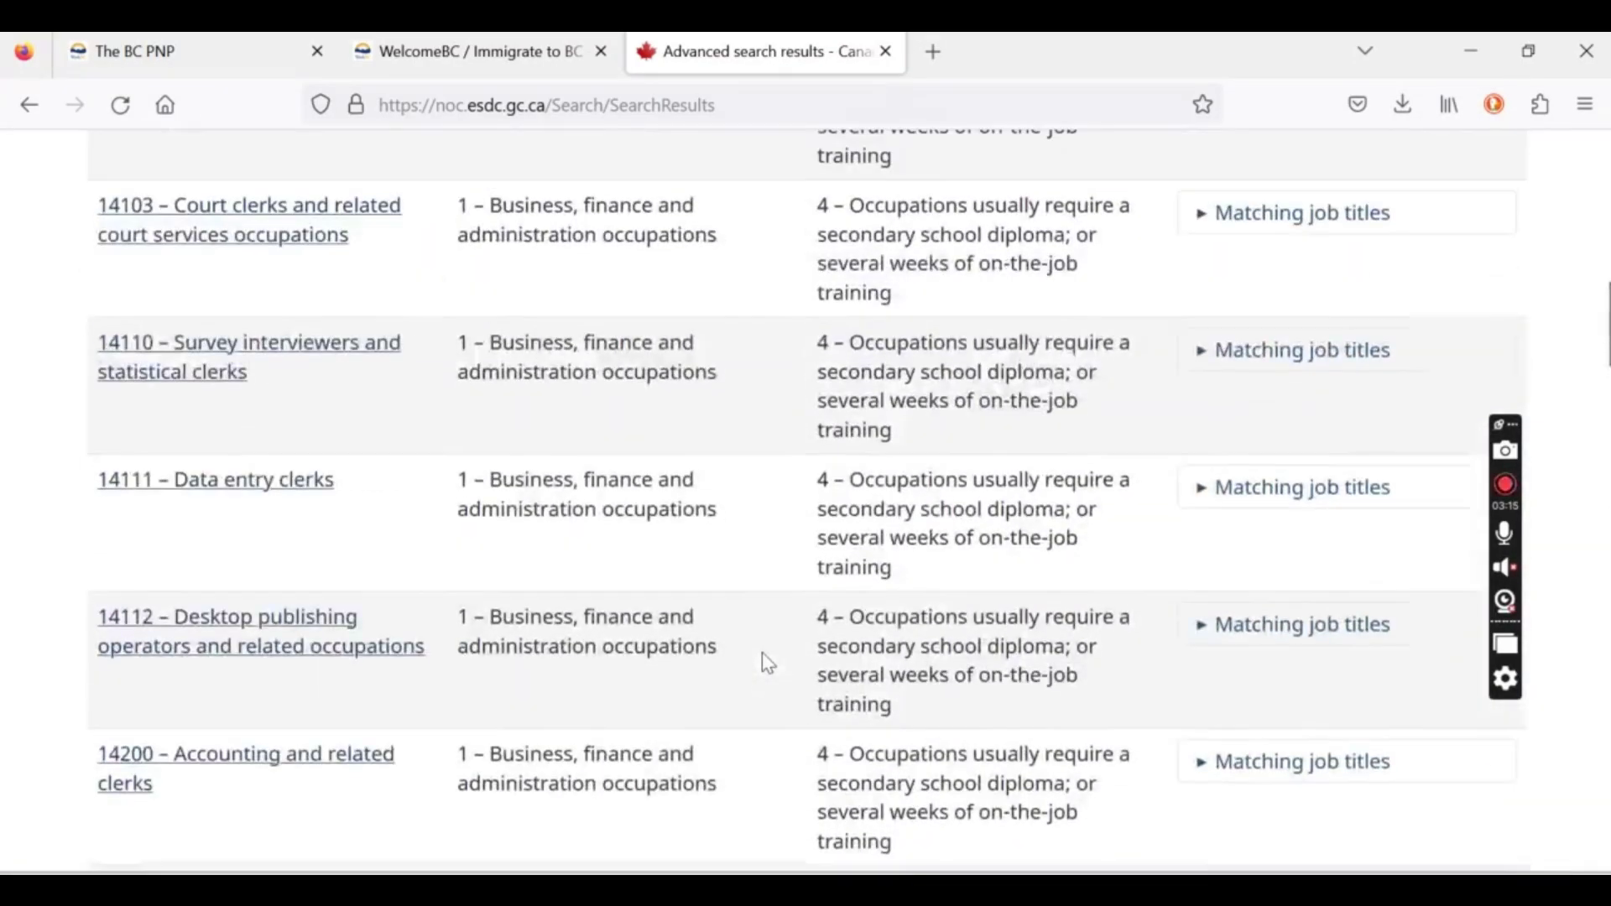
scroll(765, 661, "up", 2)
scroll(766, 661, "down", 5)
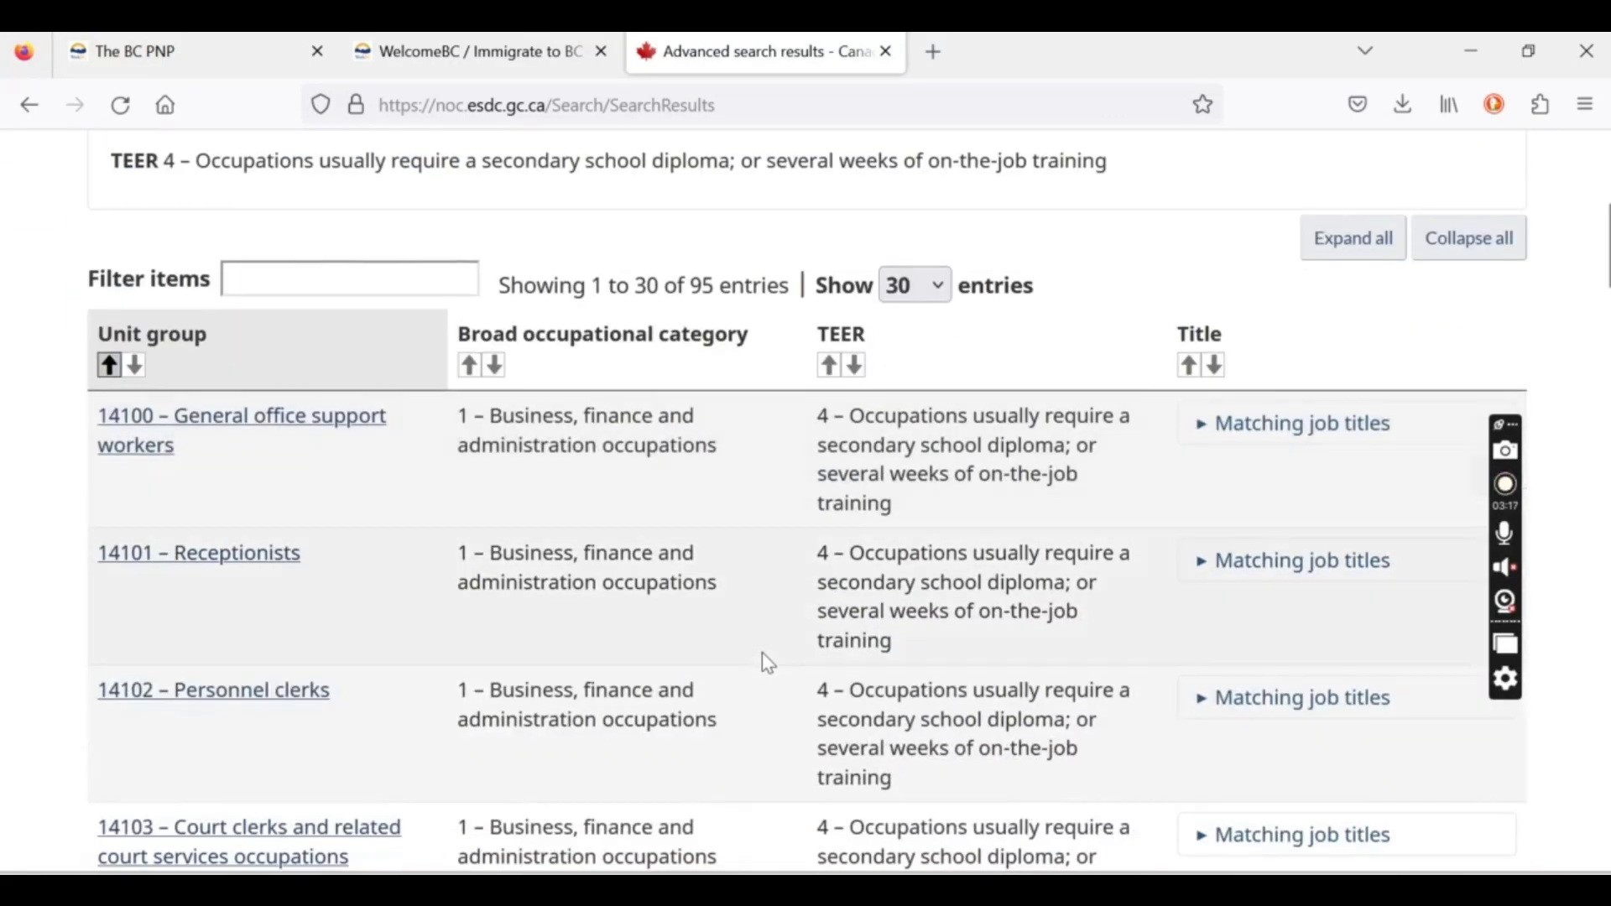
left_click(1215, 428)
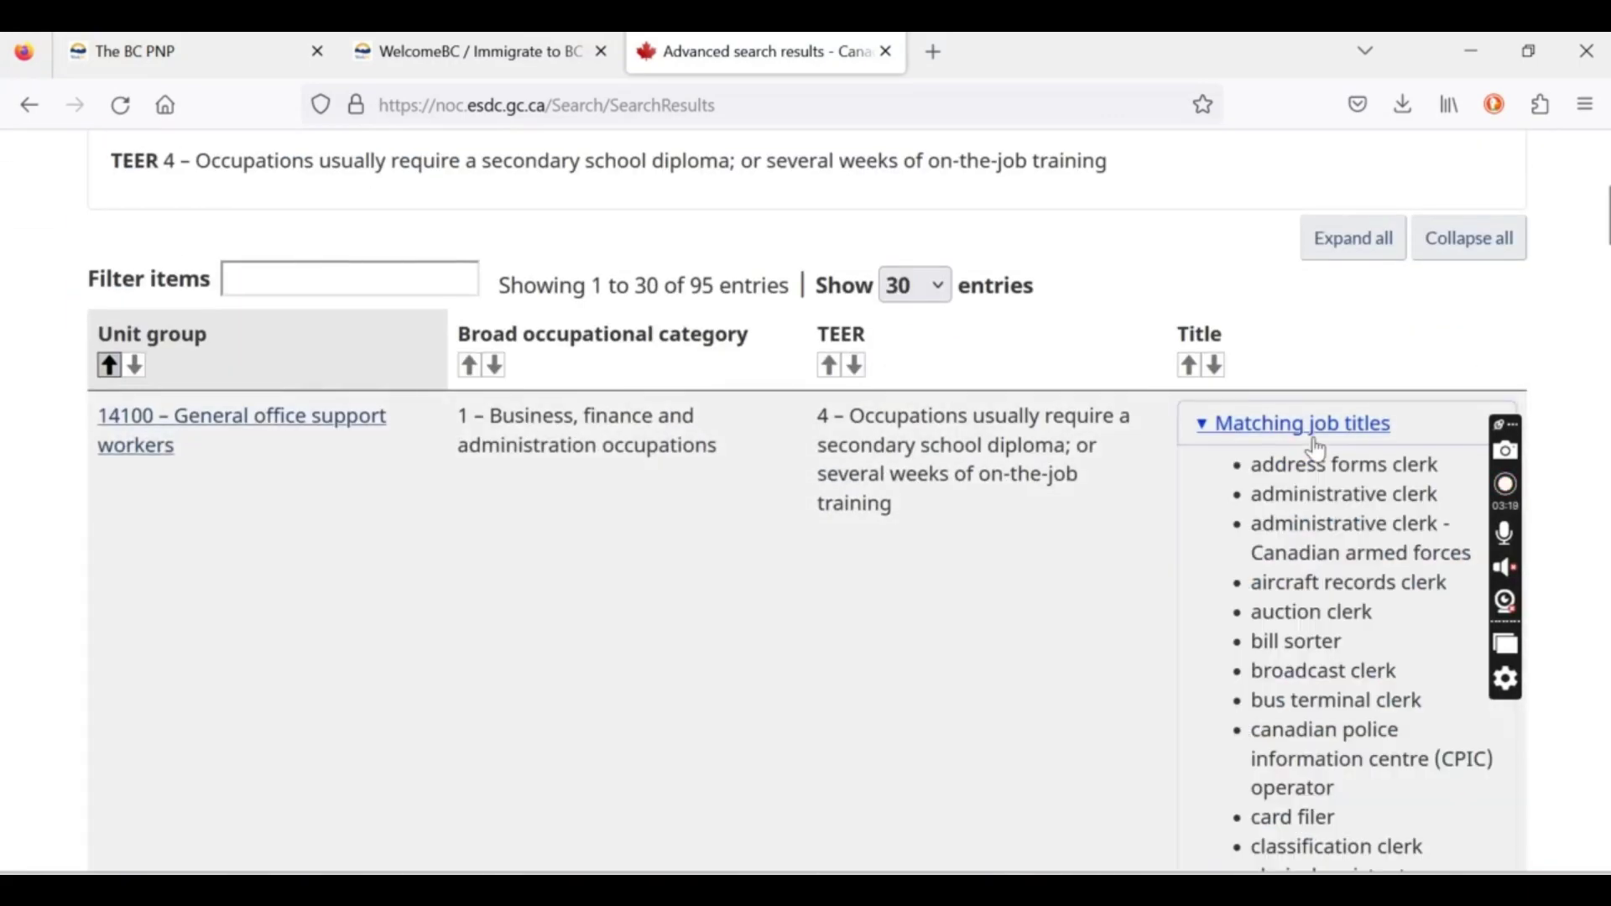
Skim the 14100 job titles, including address forms clerk, then scroll back up the results.
scroll(1010, 562, "down", 3)
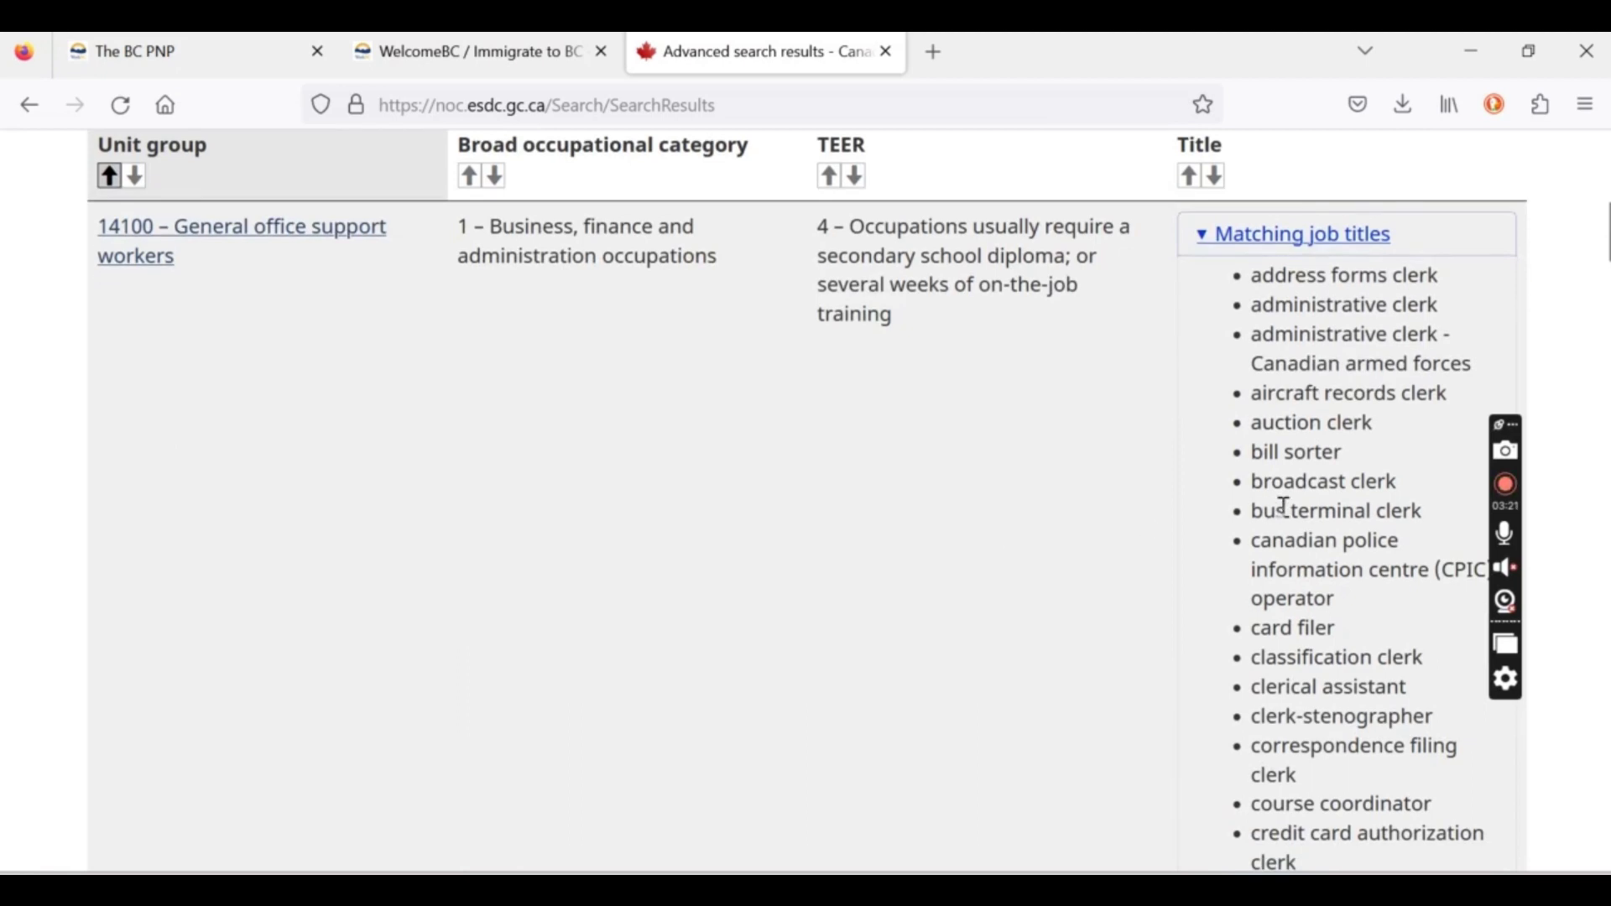
left_click_drag(1251, 279, 1360, 660)
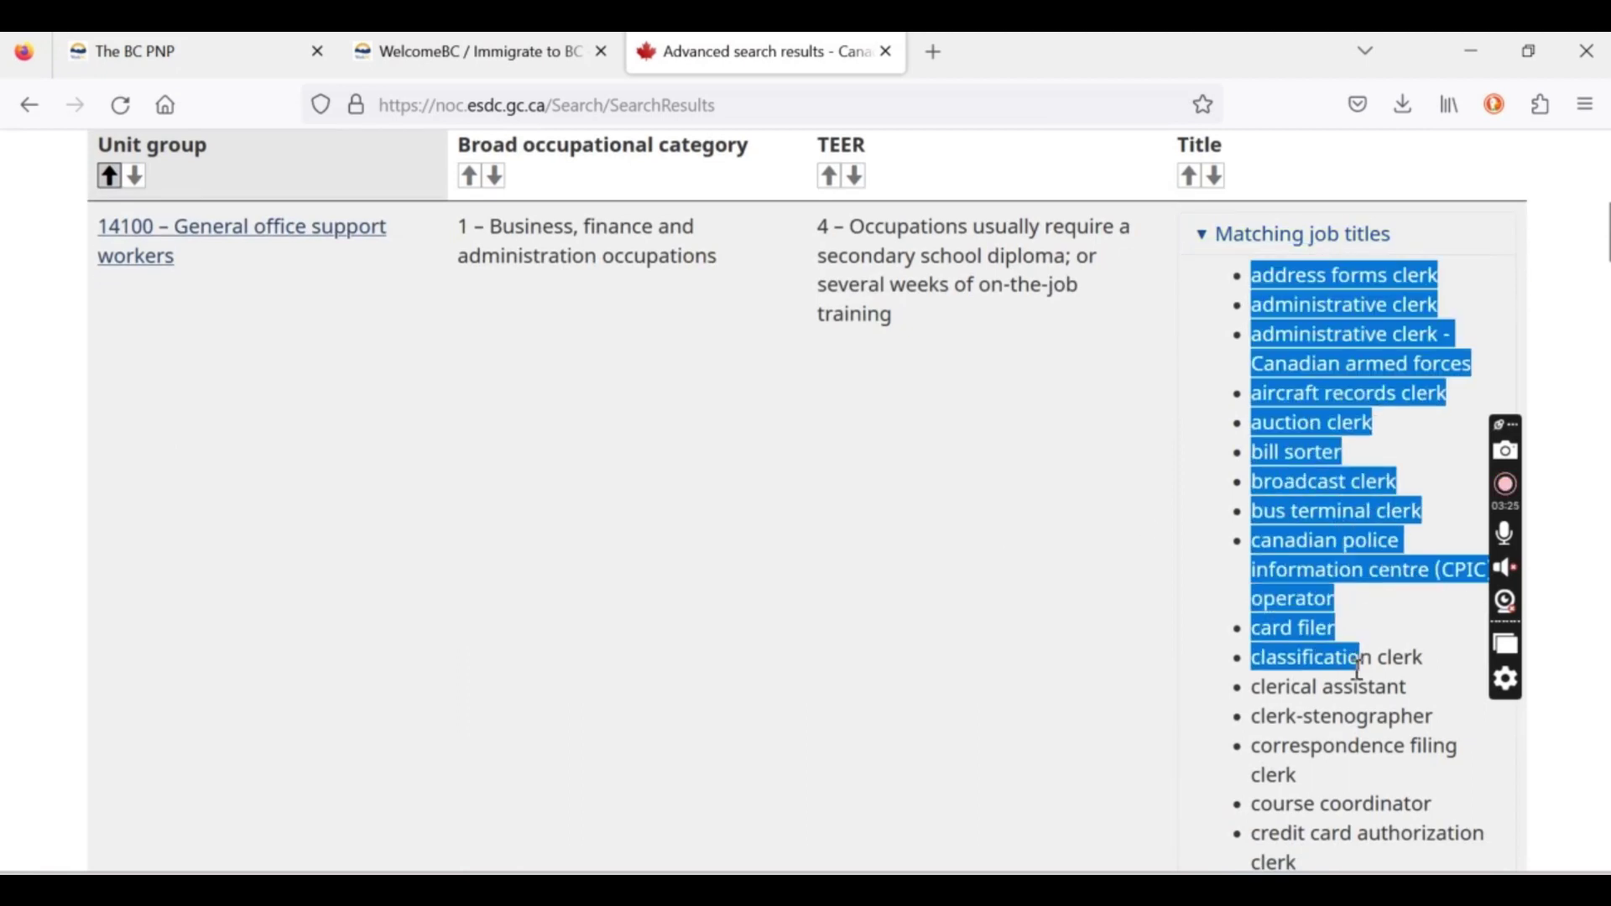
left_click(1386, 654)
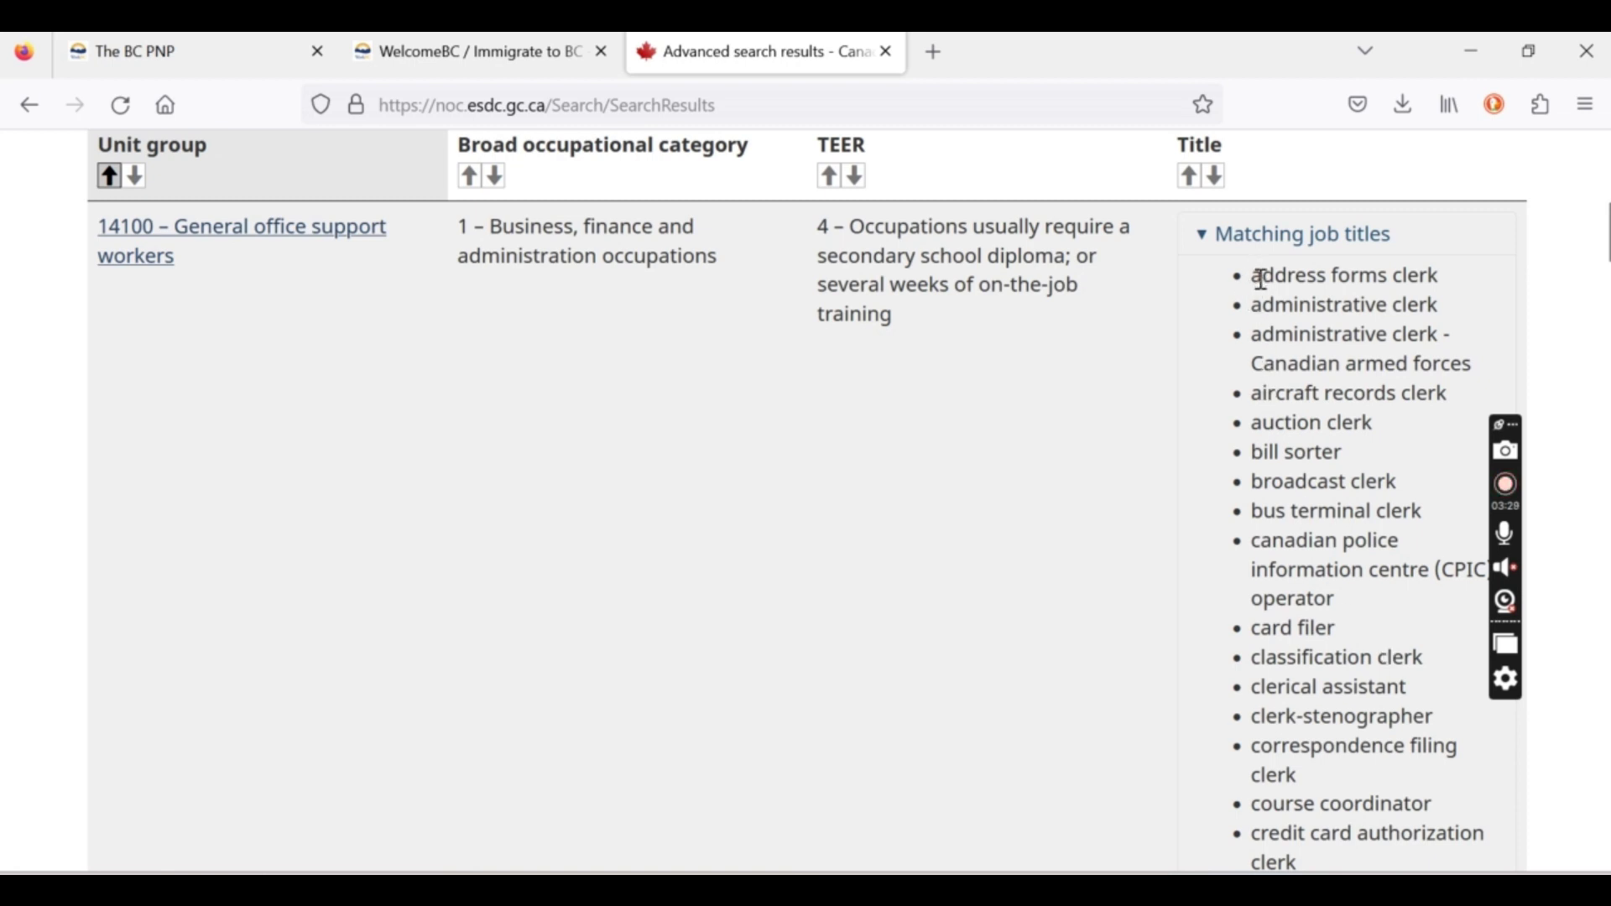
left_click_drag(1256, 280, 1373, 607)
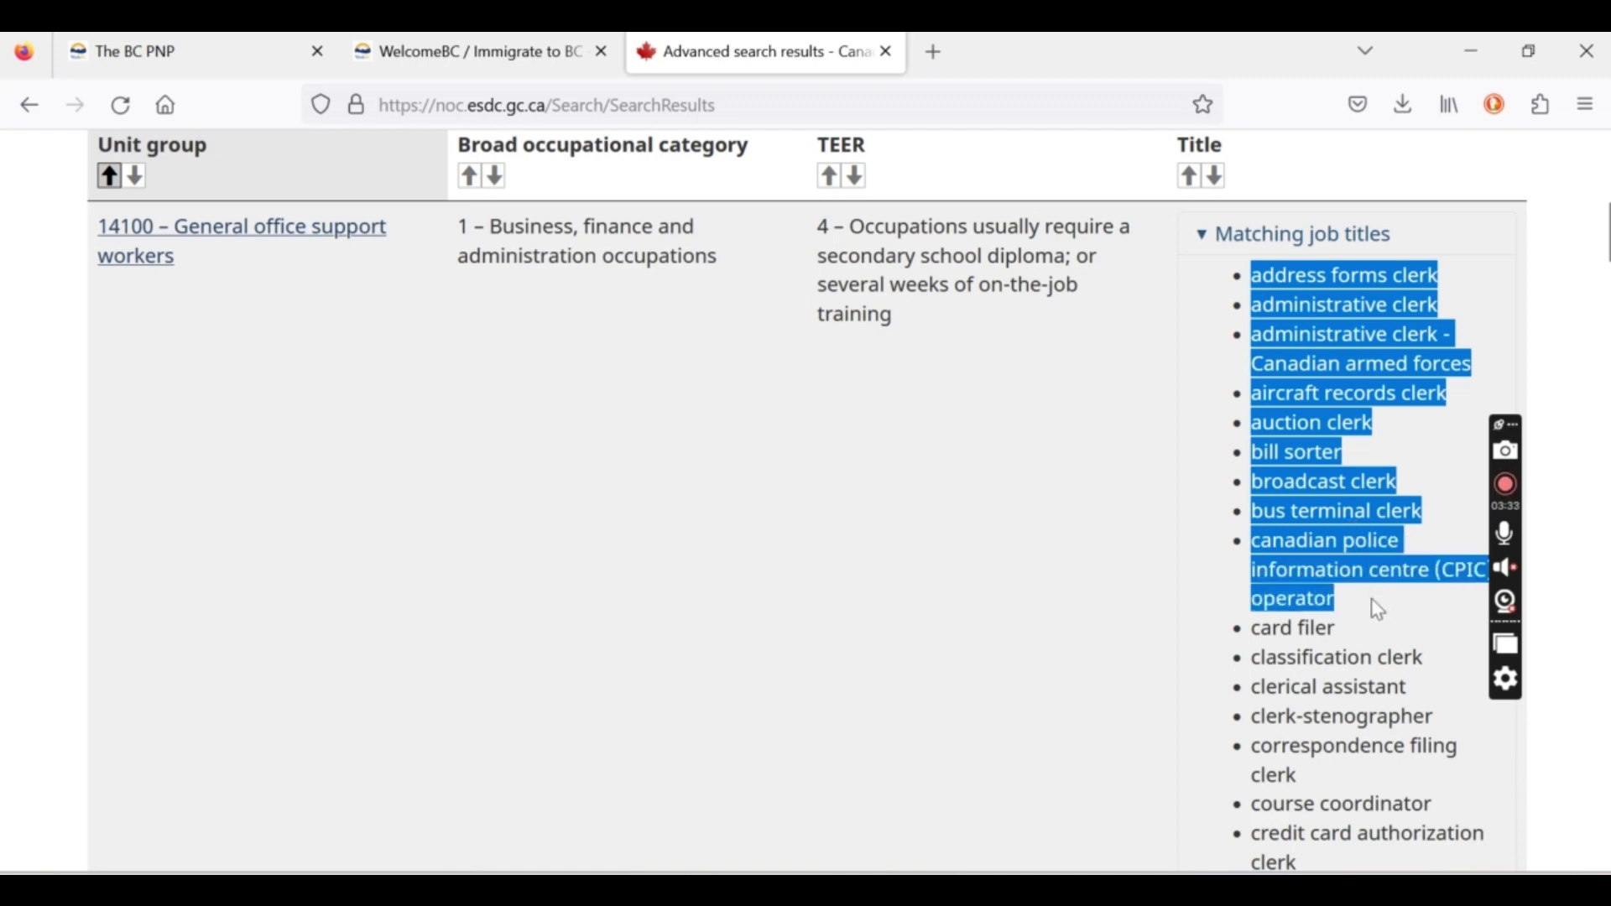
left_click(1374, 607)
scroll(1374, 598, "down", 3)
scroll(1374, 598, "down", 10)
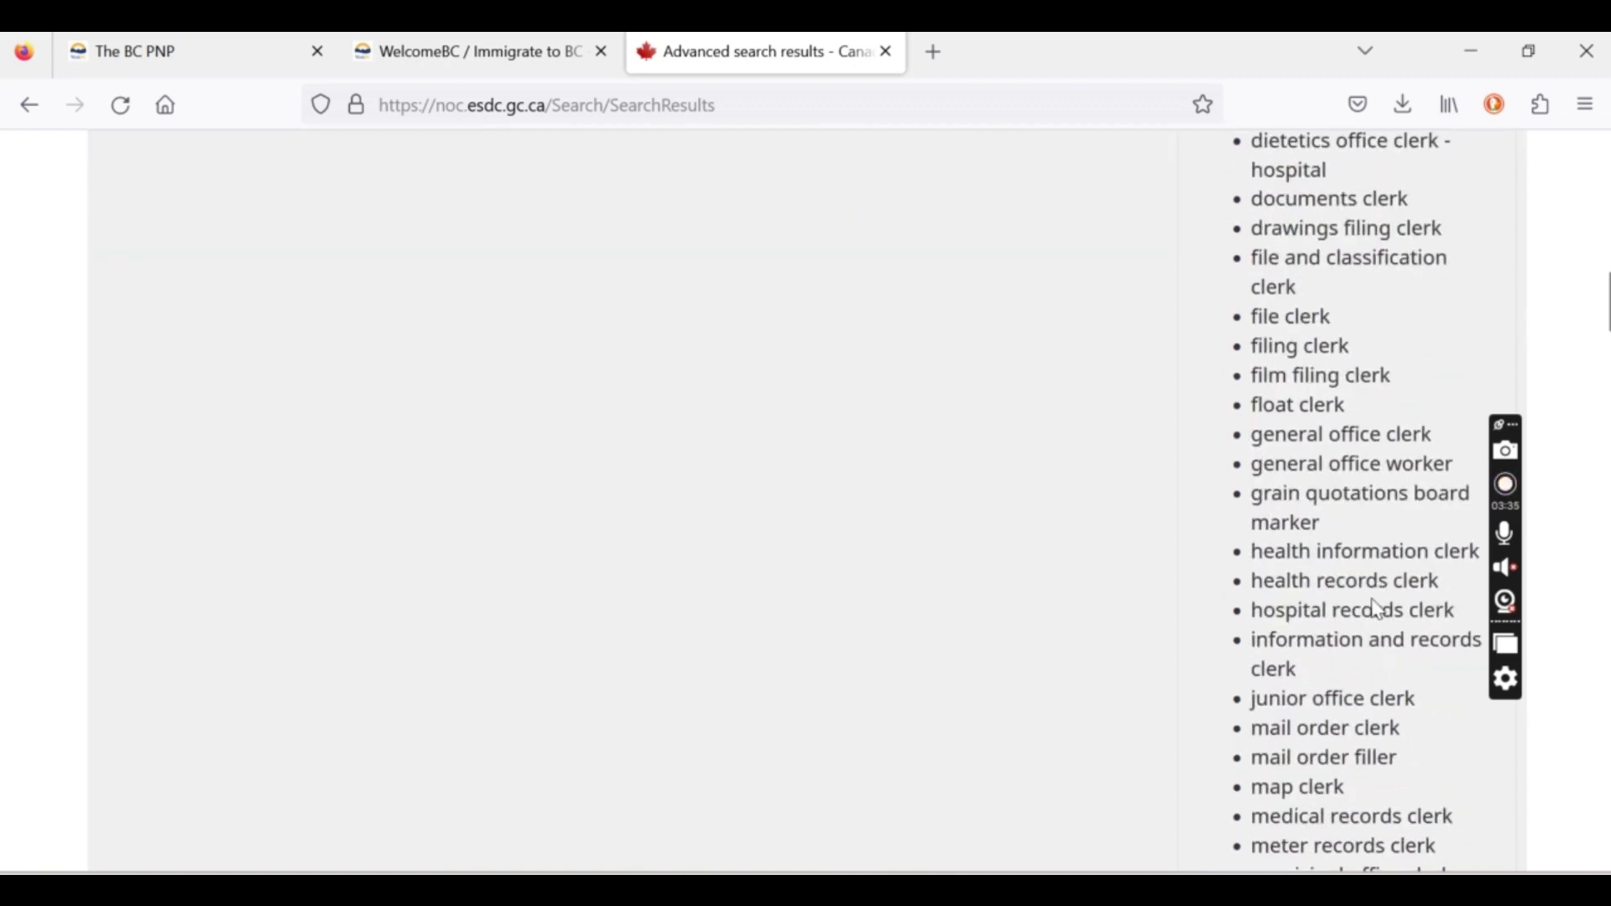
scroll(1375, 598, "down", 6)
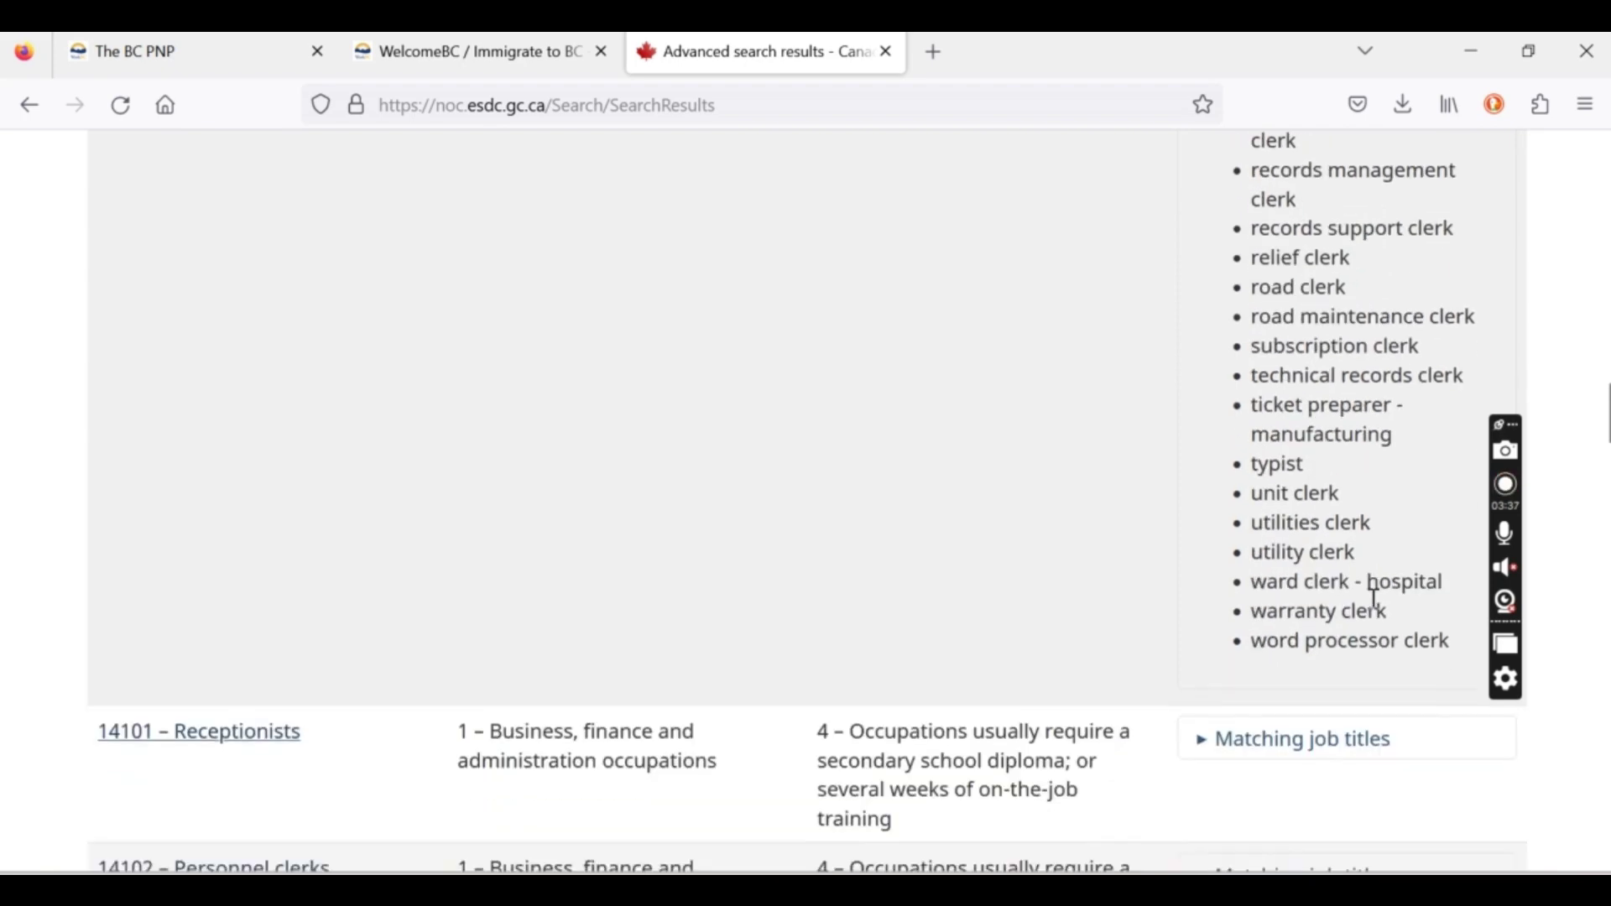
scroll(1374, 598, "up", 20)
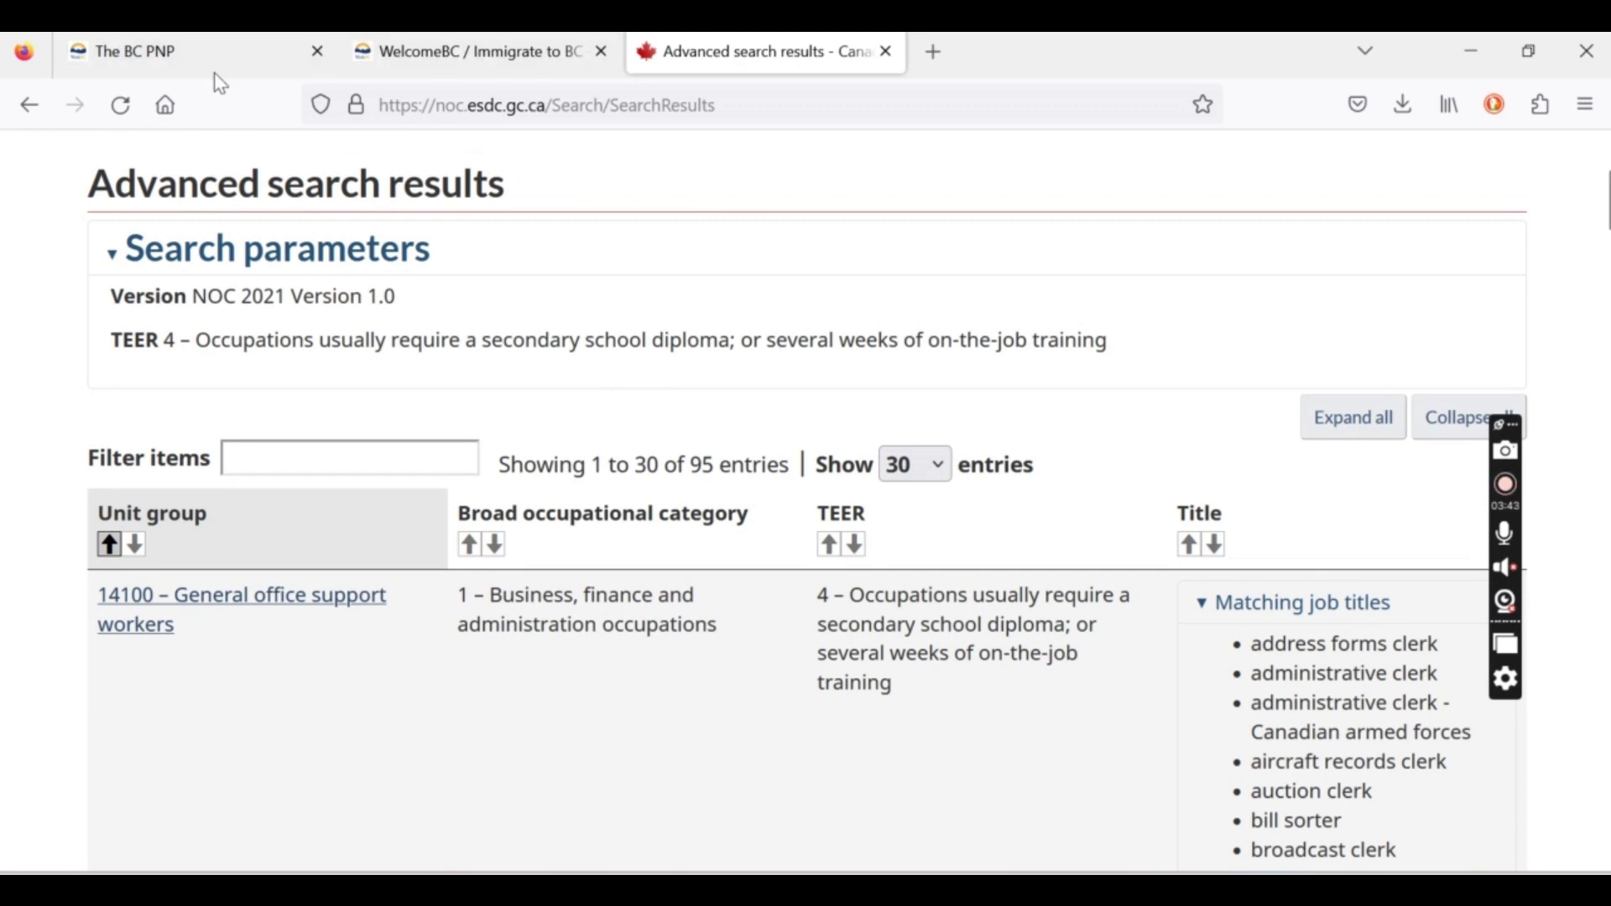
Return to the stream categories and review the International Graduate eligible degree requirement.
left_click(193, 51)
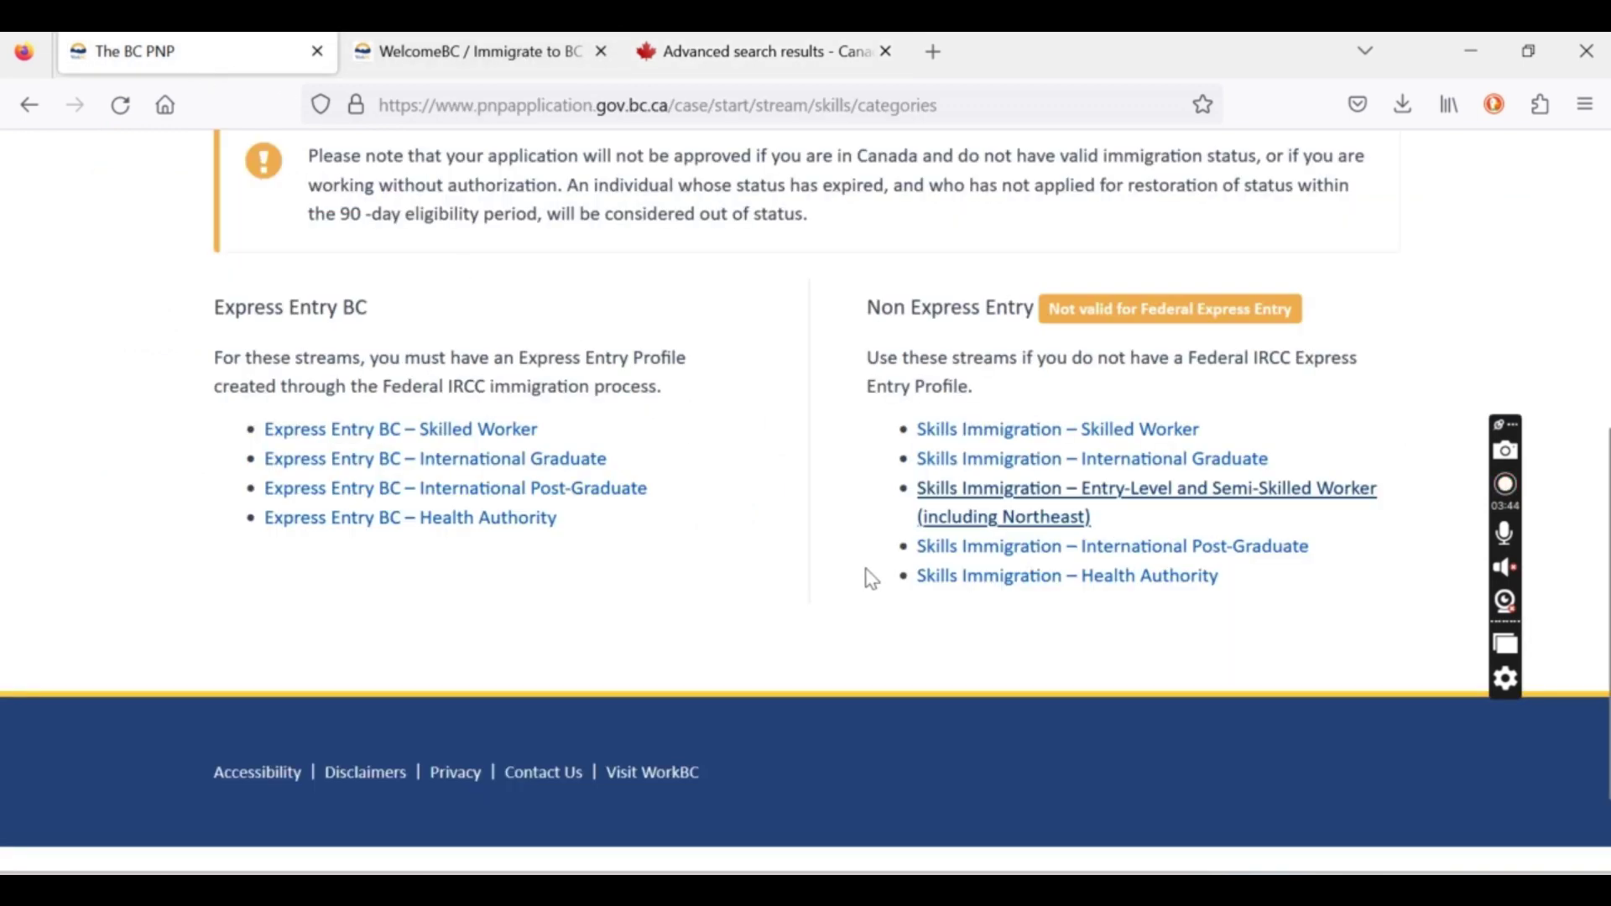
left_click(1097, 468)
scroll(1092, 675, "down", 2)
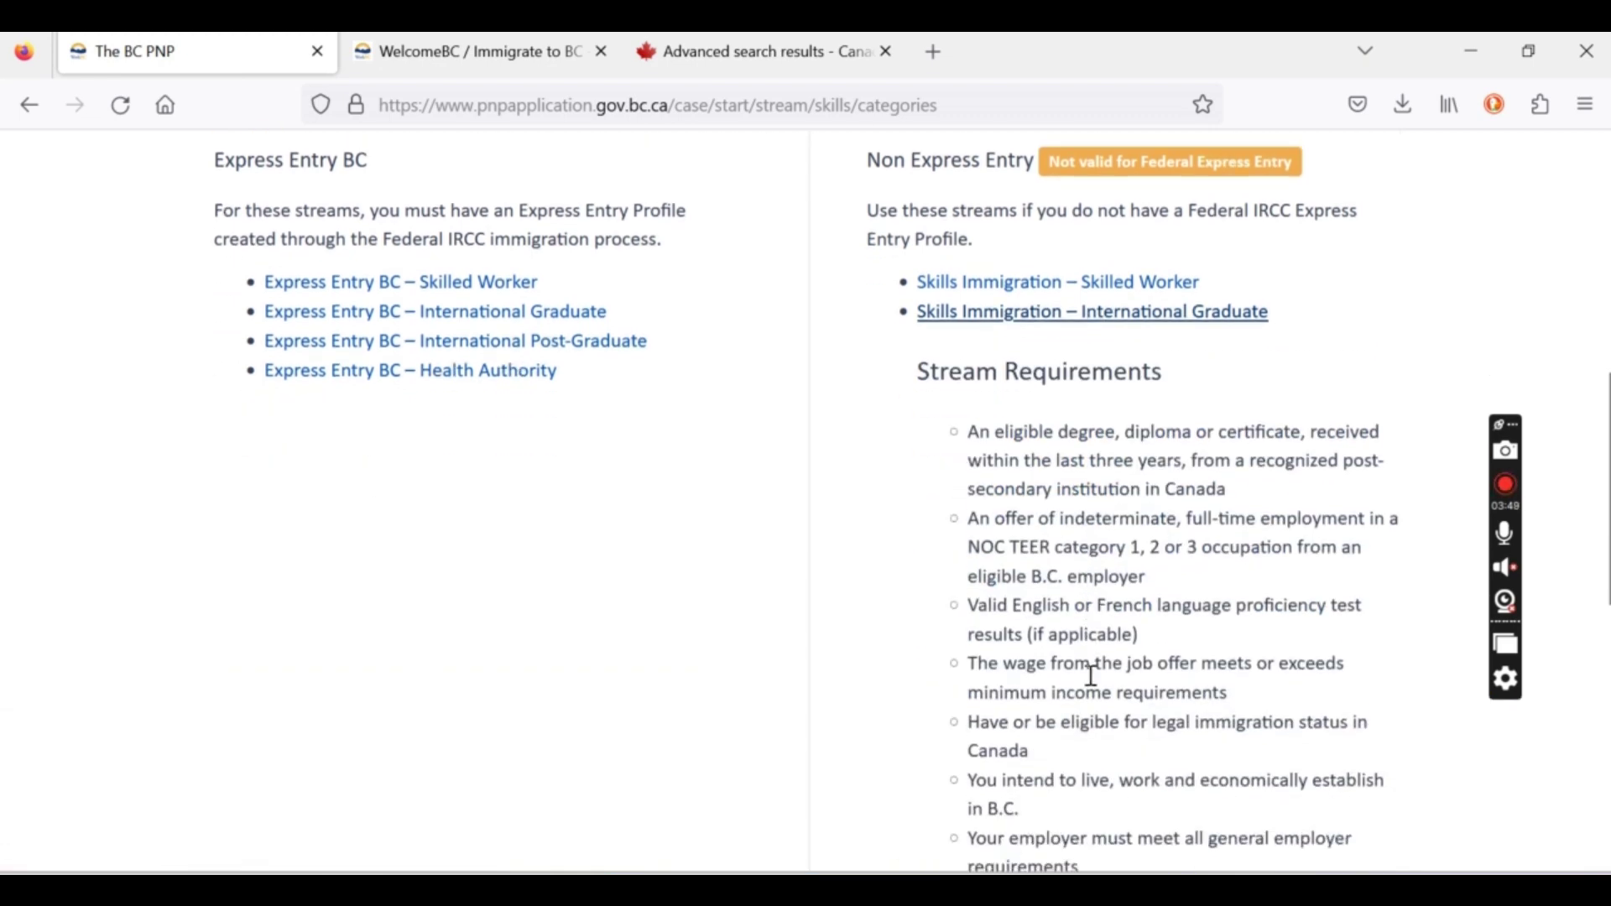
scroll(1091, 675, "down", 2)
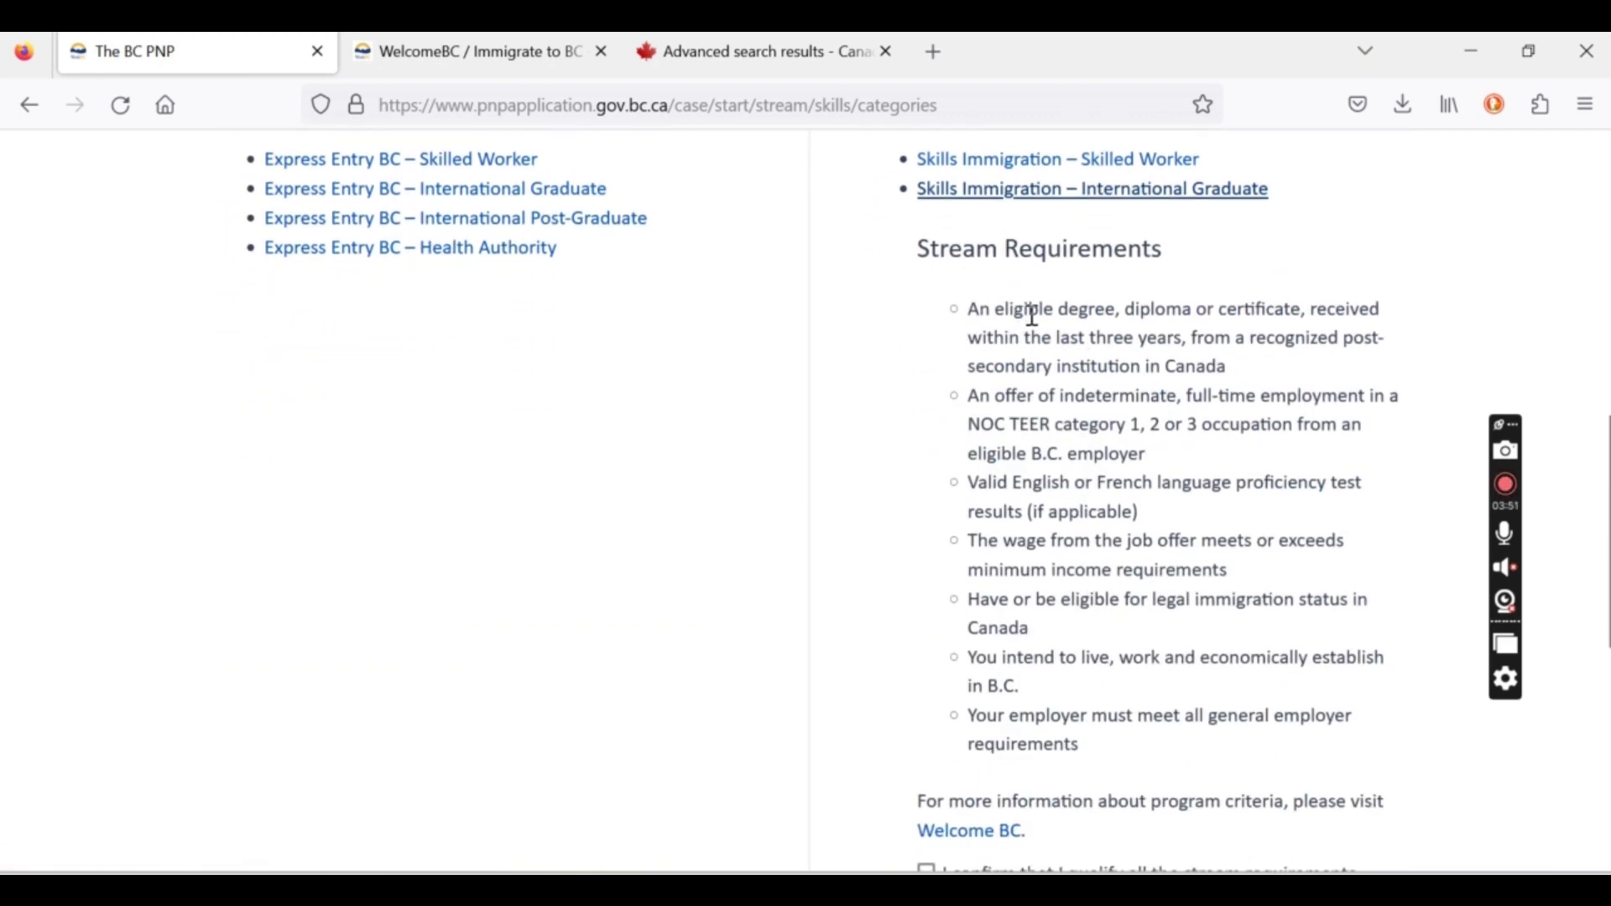
left_click_drag(1033, 316, 1343, 339)
left_click(1143, 434)
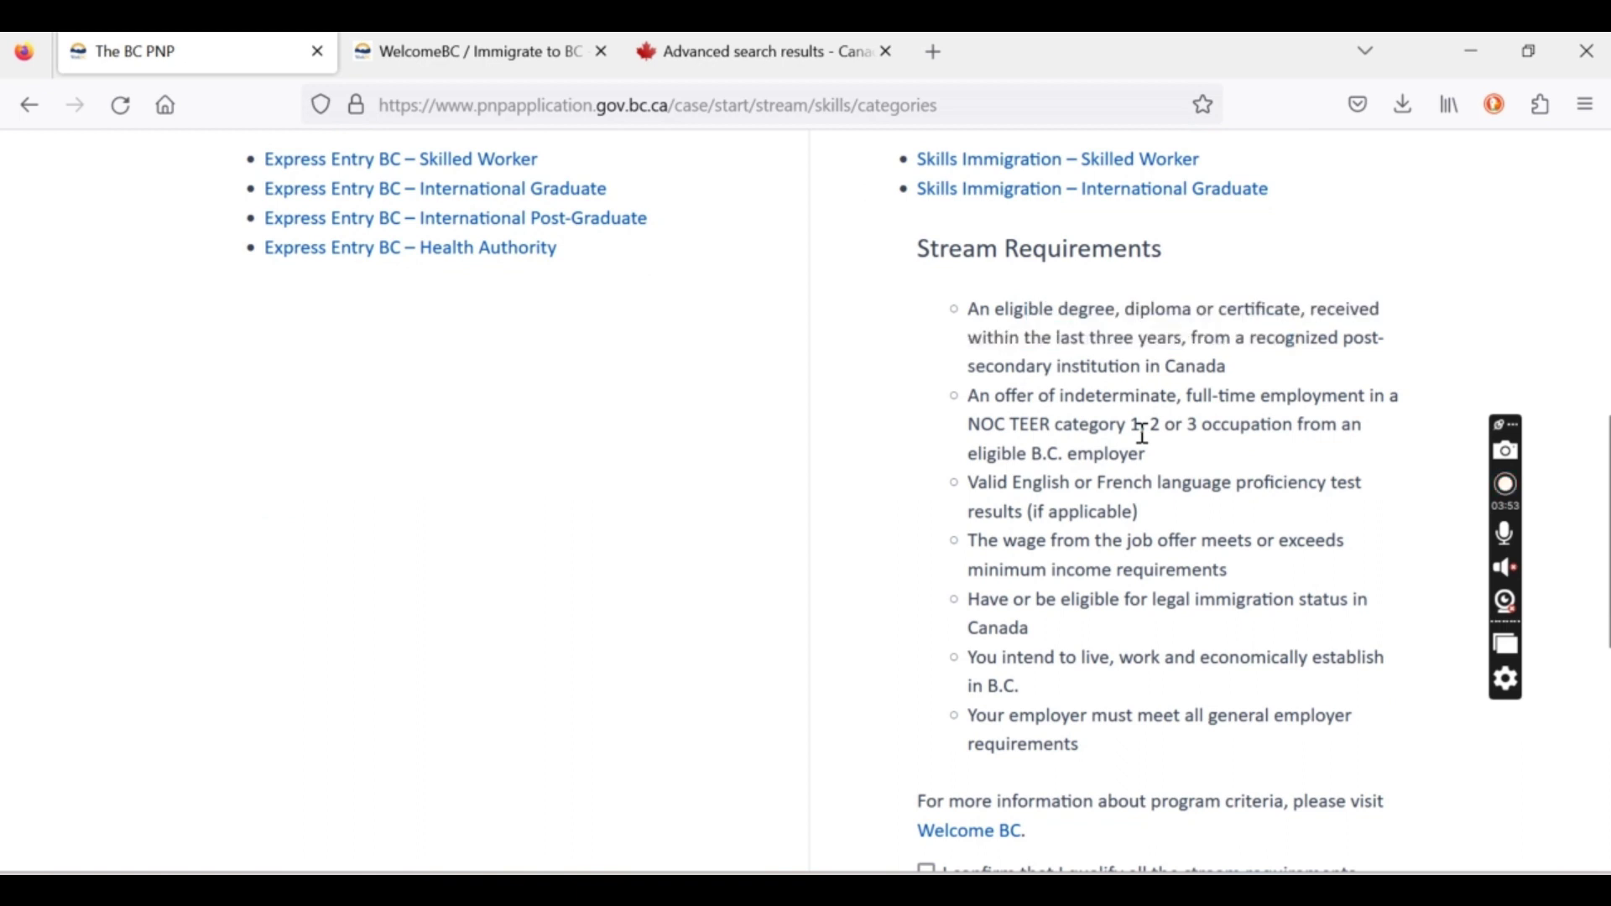
Check the employer requirement, confirm qualifying, and start the International Graduate registration.
scroll(1143, 434, "down", 1)
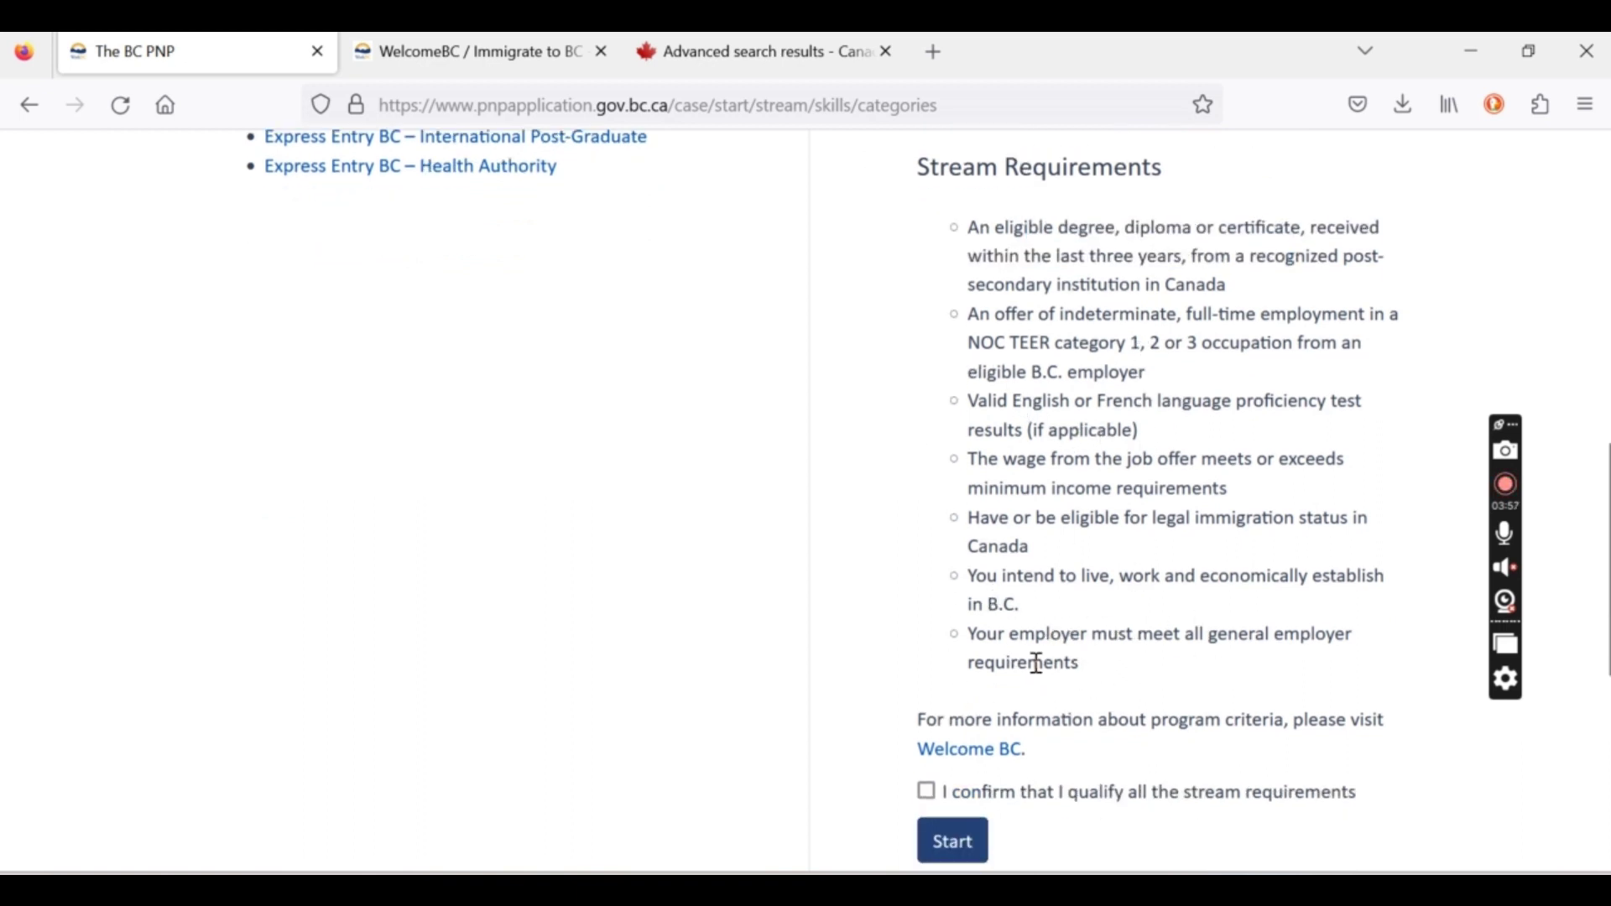
left_click_drag(990, 646, 1101, 662)
left_click(1101, 662)
left_click(928, 792)
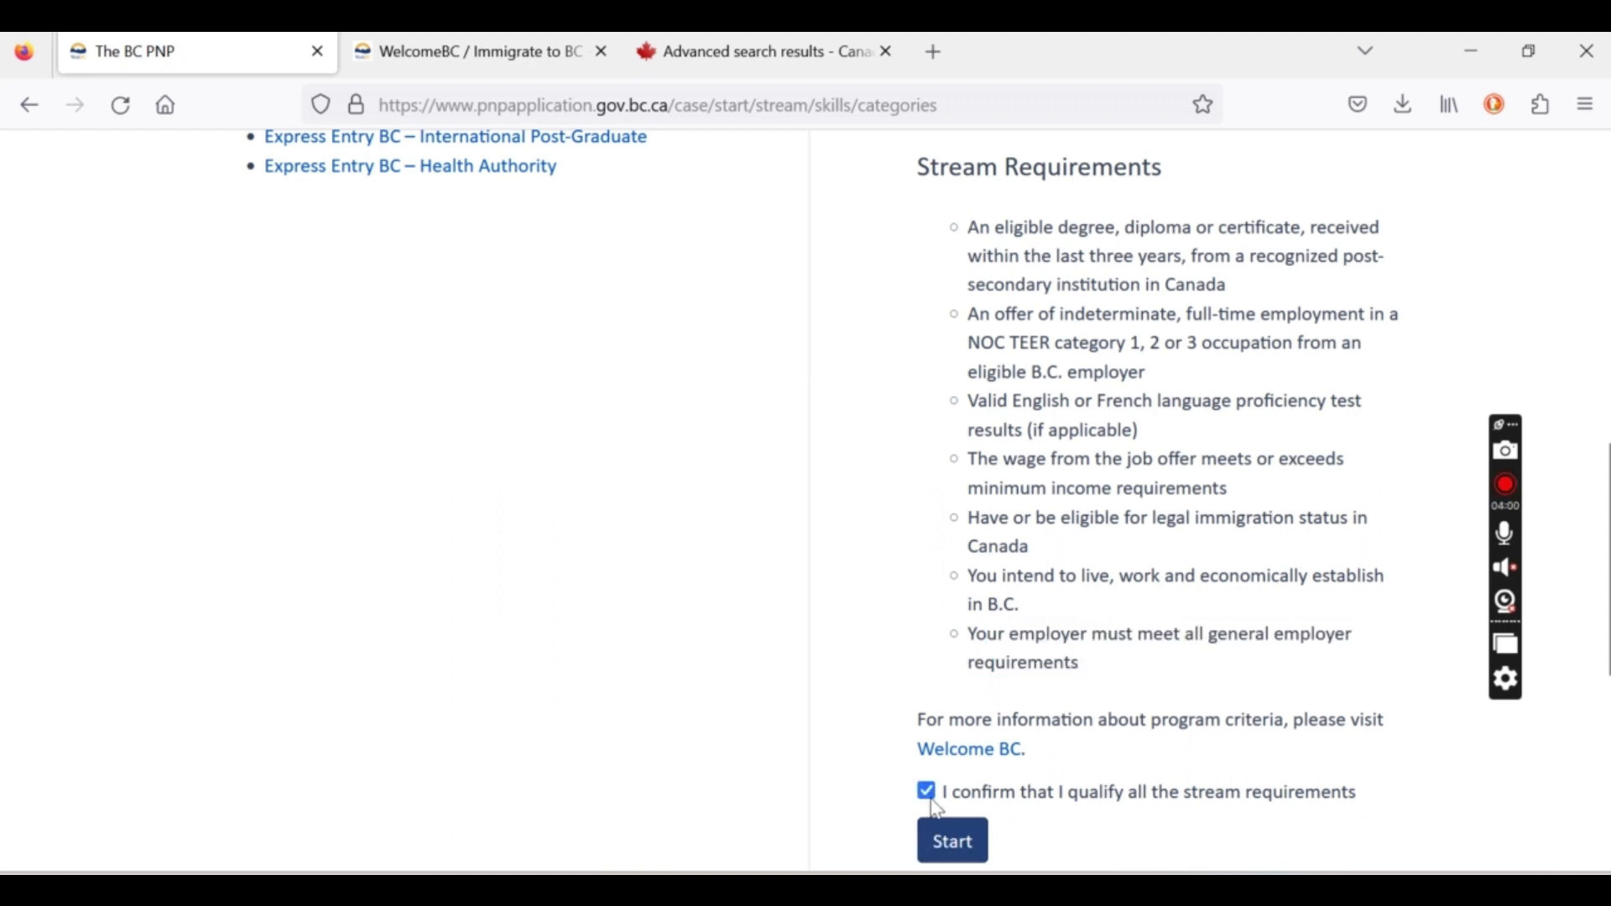
left_click(953, 844)
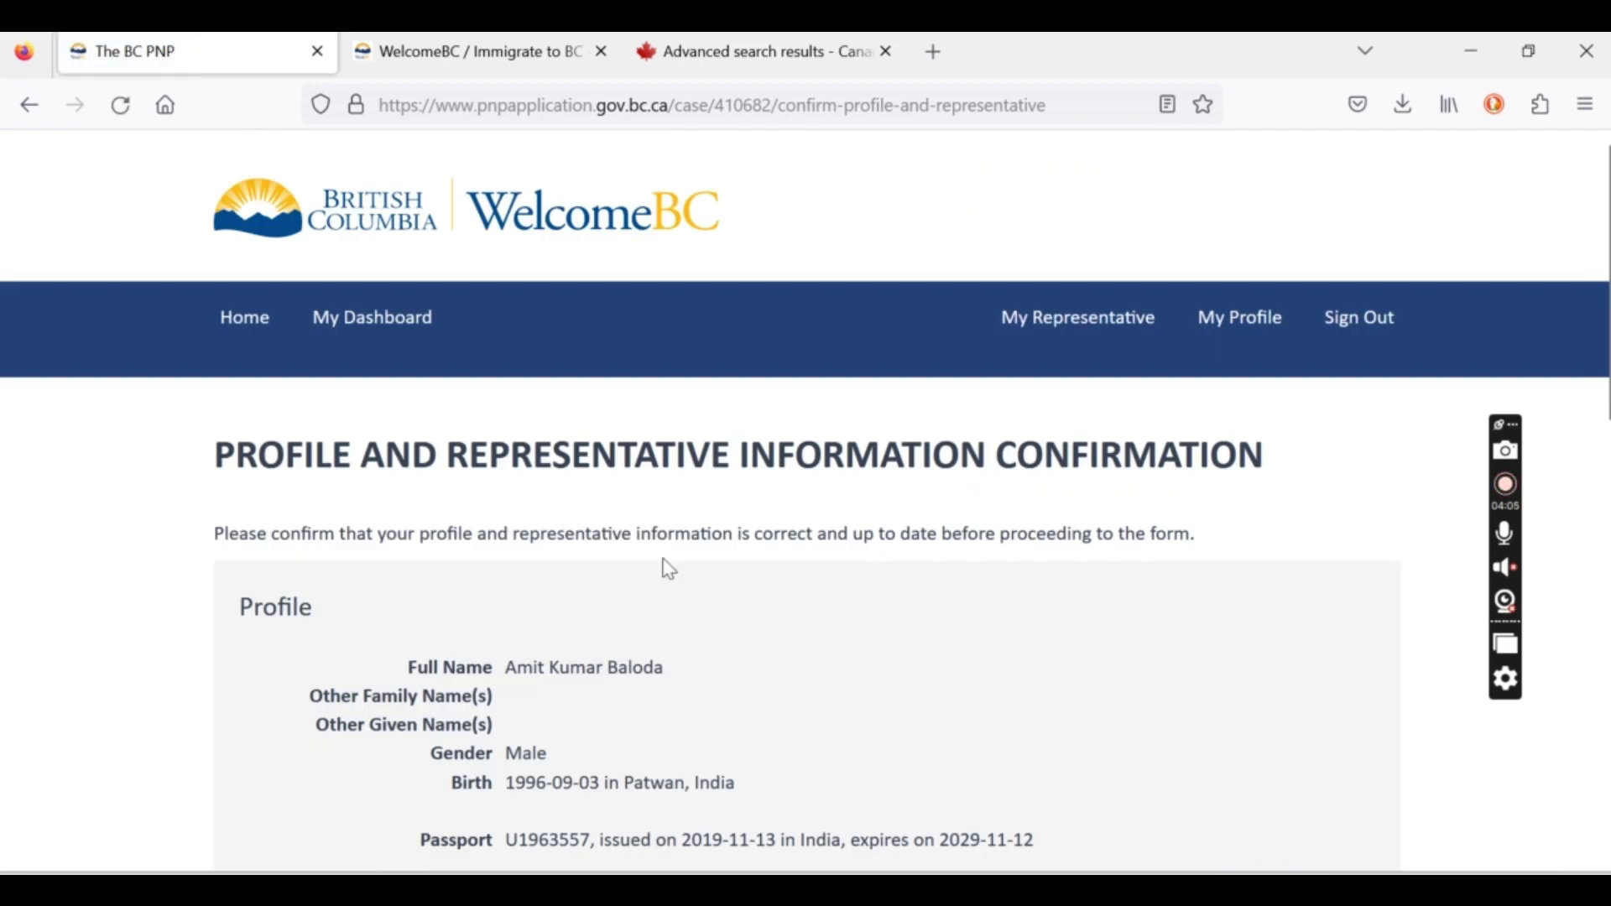
Proceed past the profile confirmation, review the Registrant tab, and go to Education.
scroll(662, 565, "down", 10)
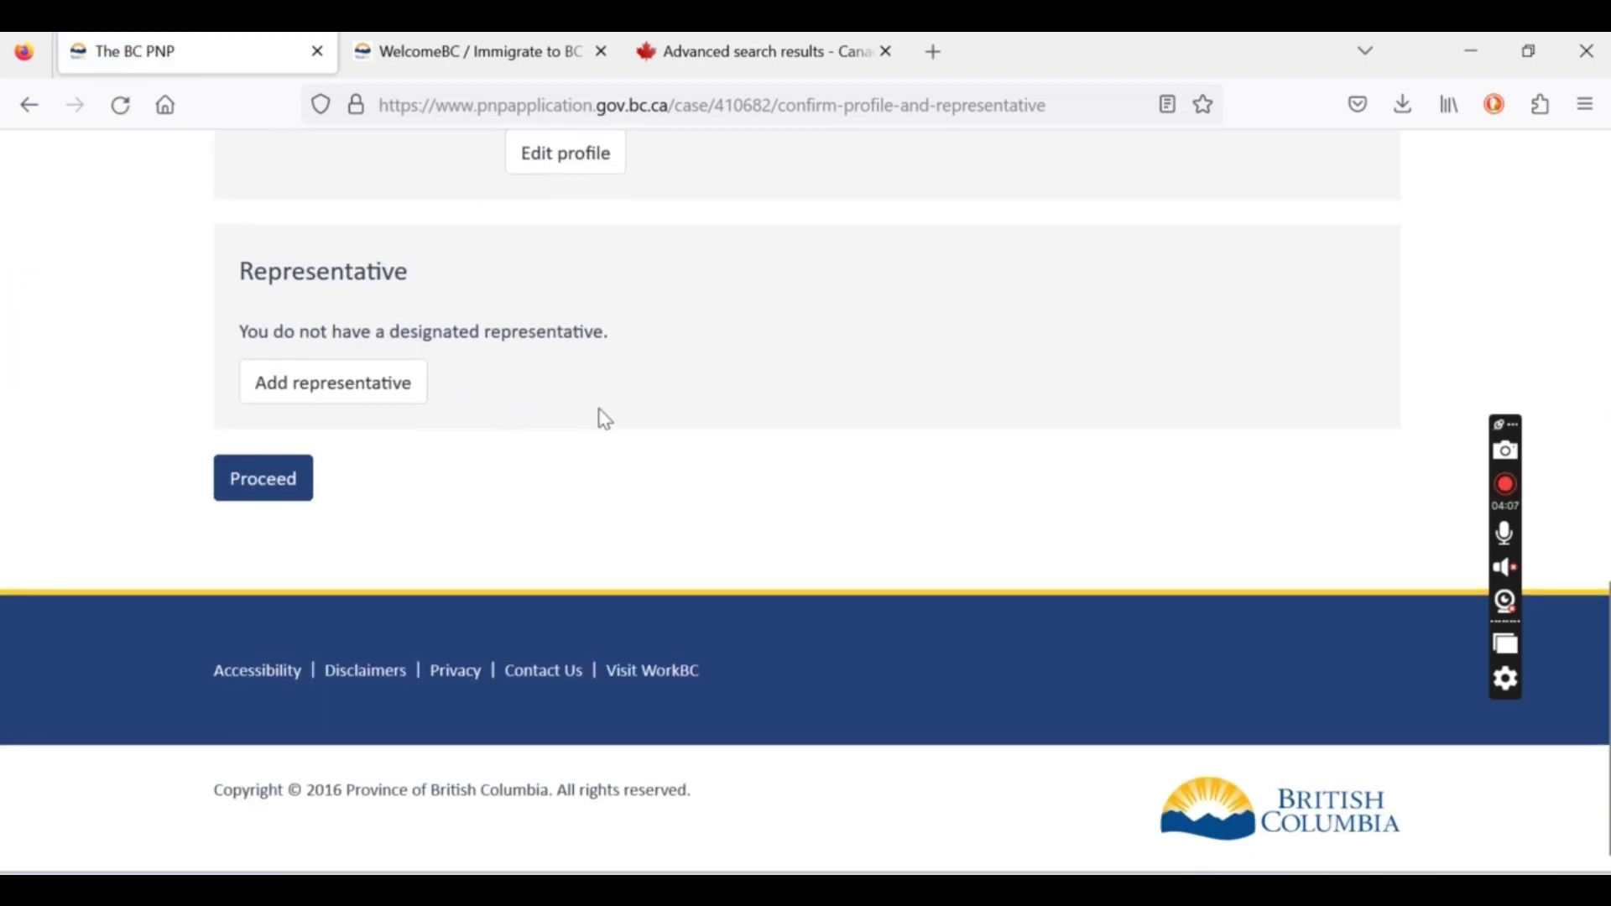
left_click(262, 493)
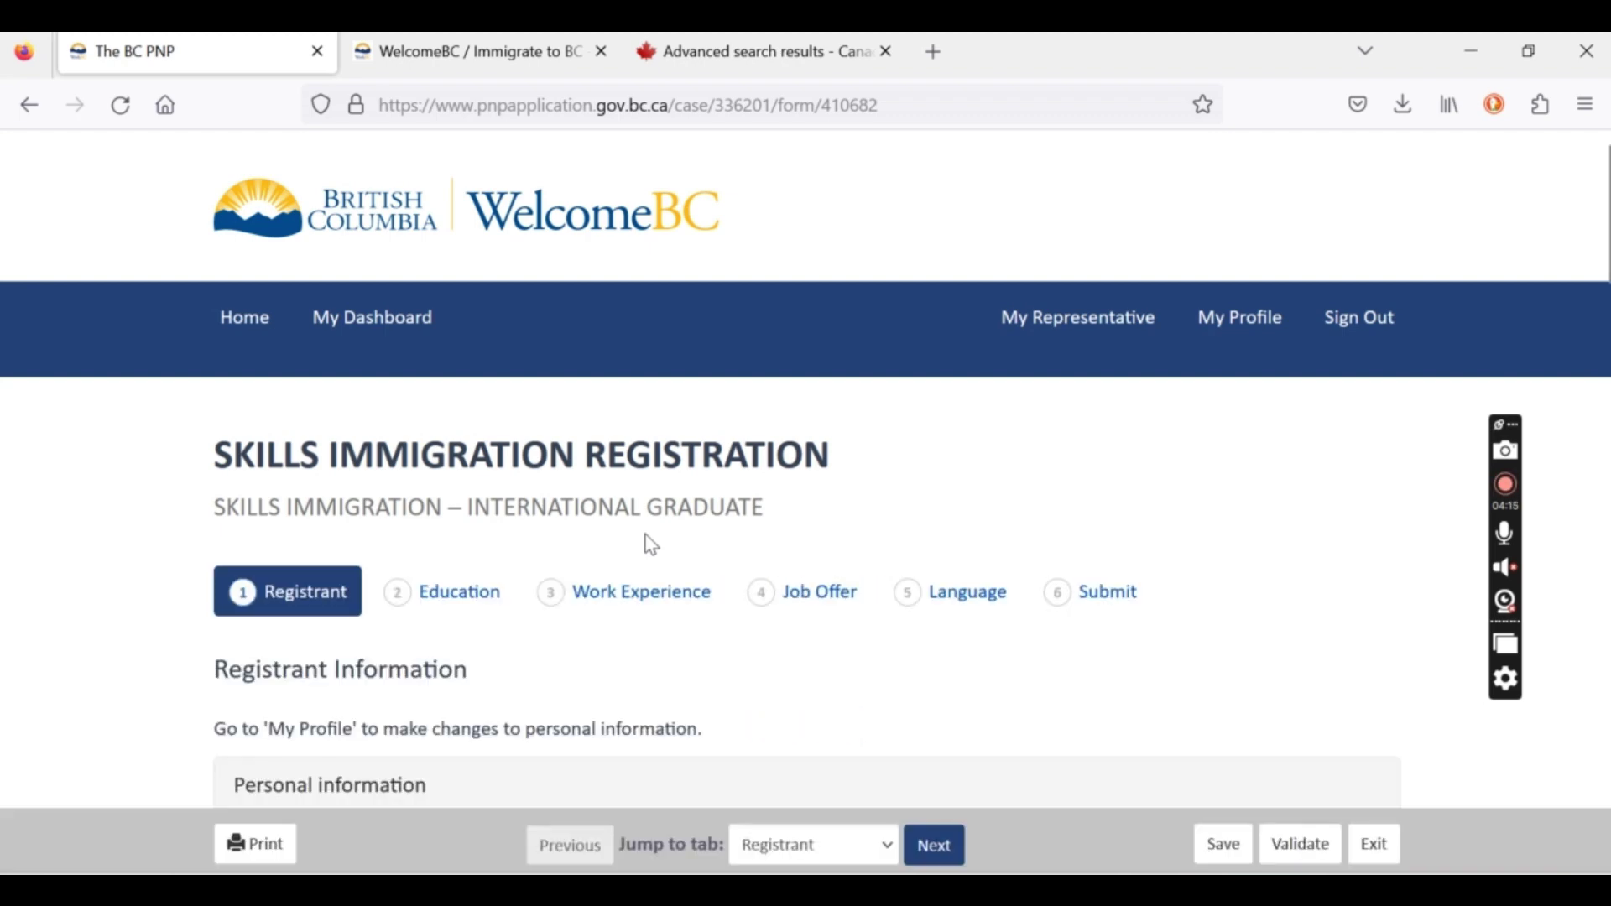
scroll(652, 545, "down", 3)
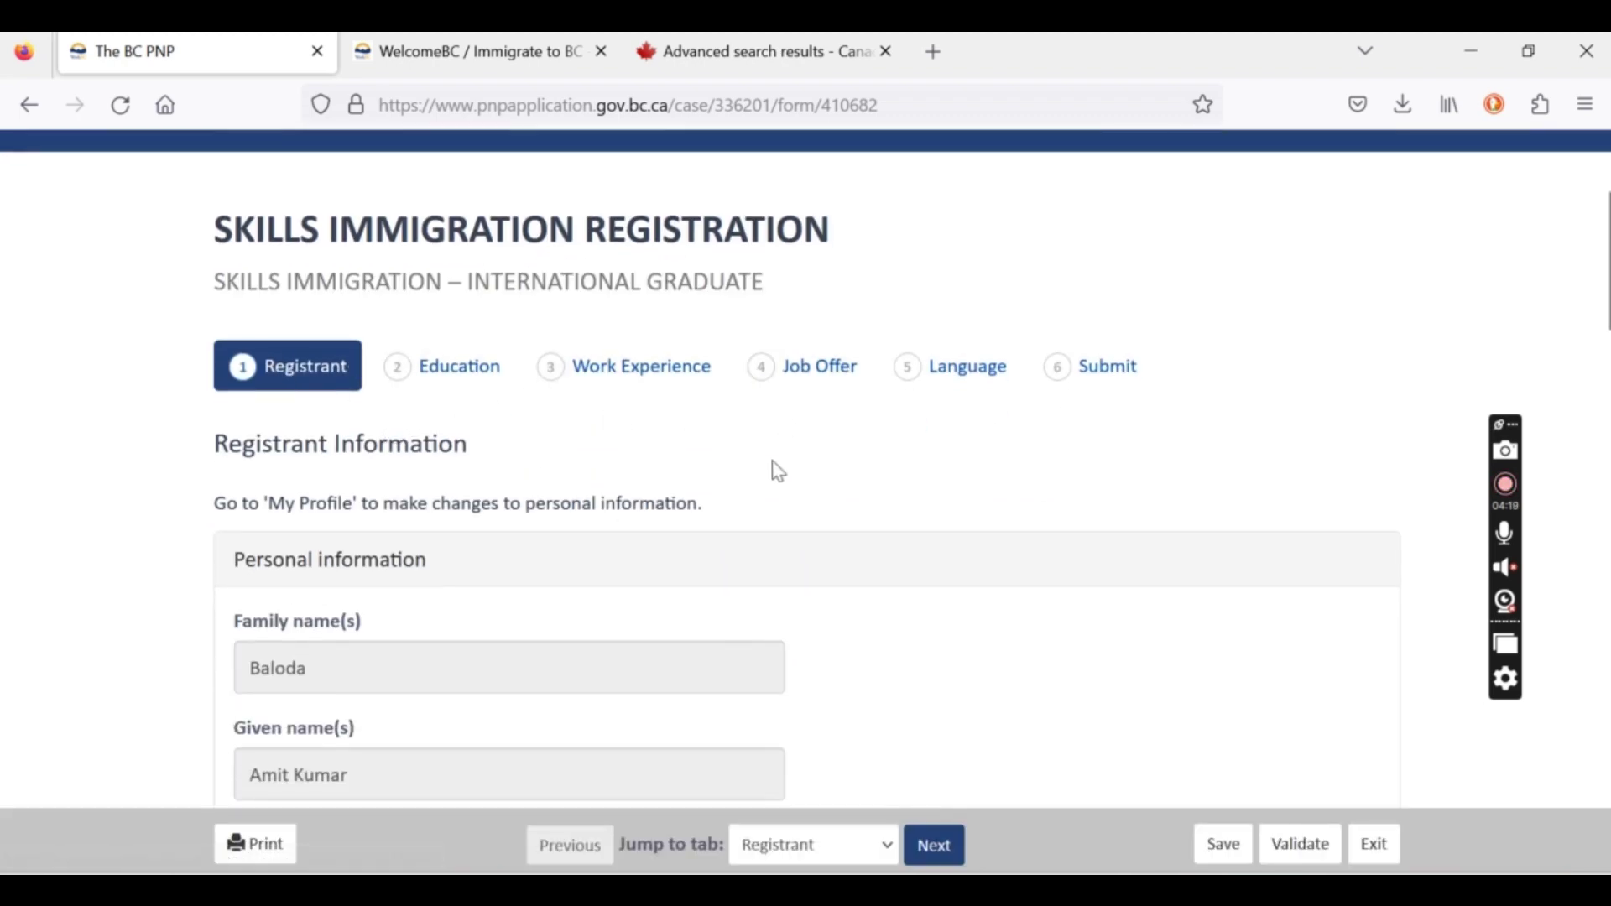
scroll(809, 488, "up", 1)
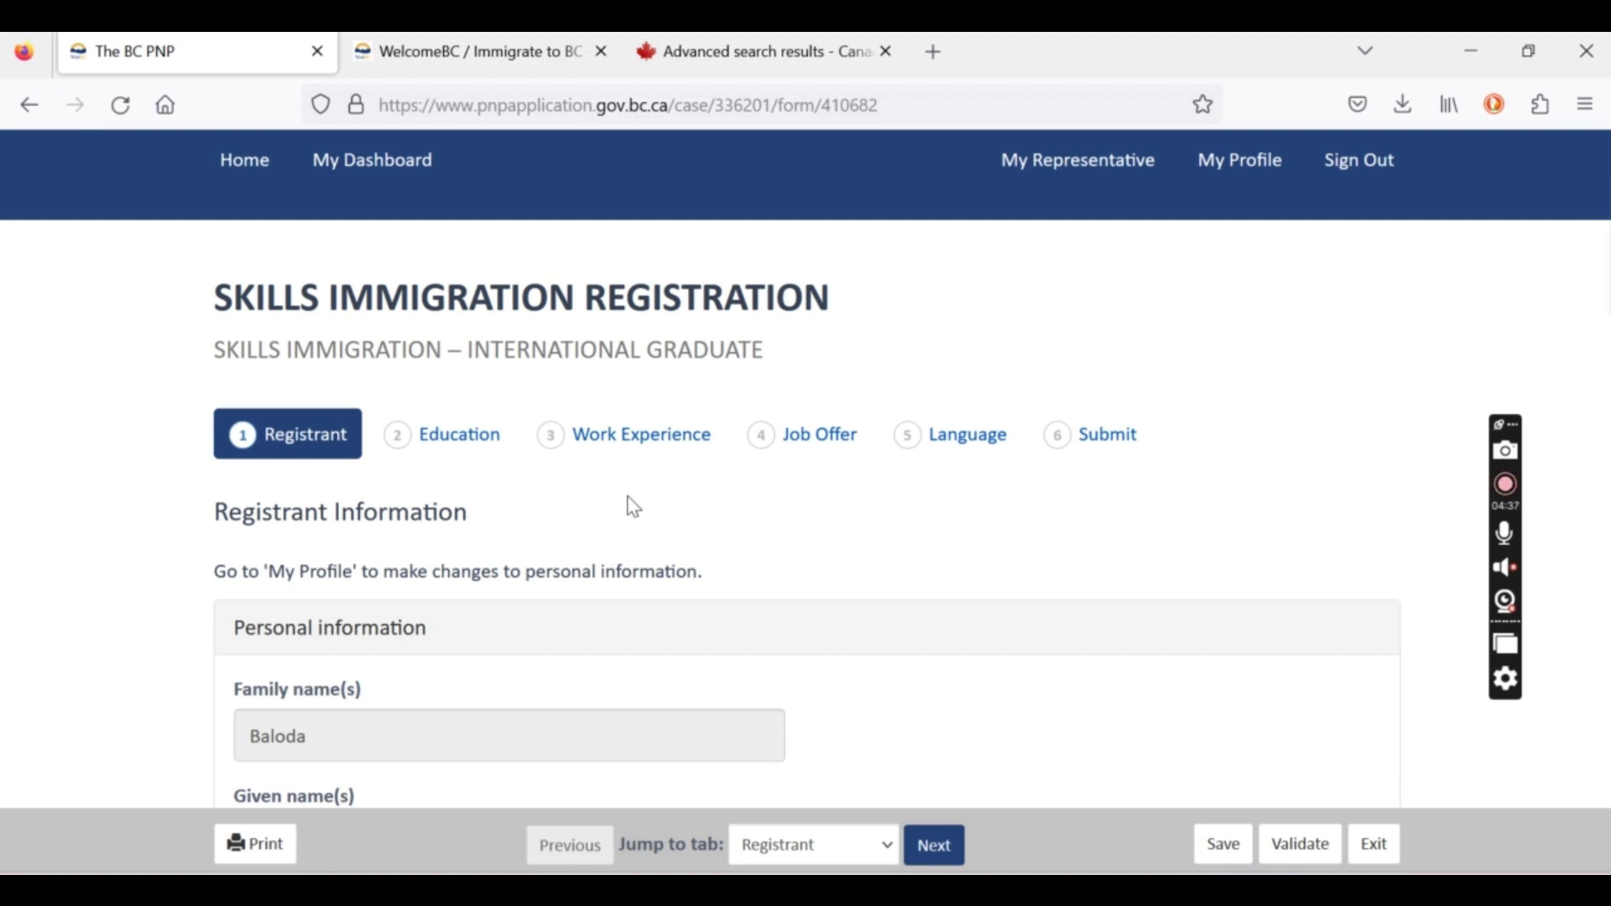
left_click(457, 436)
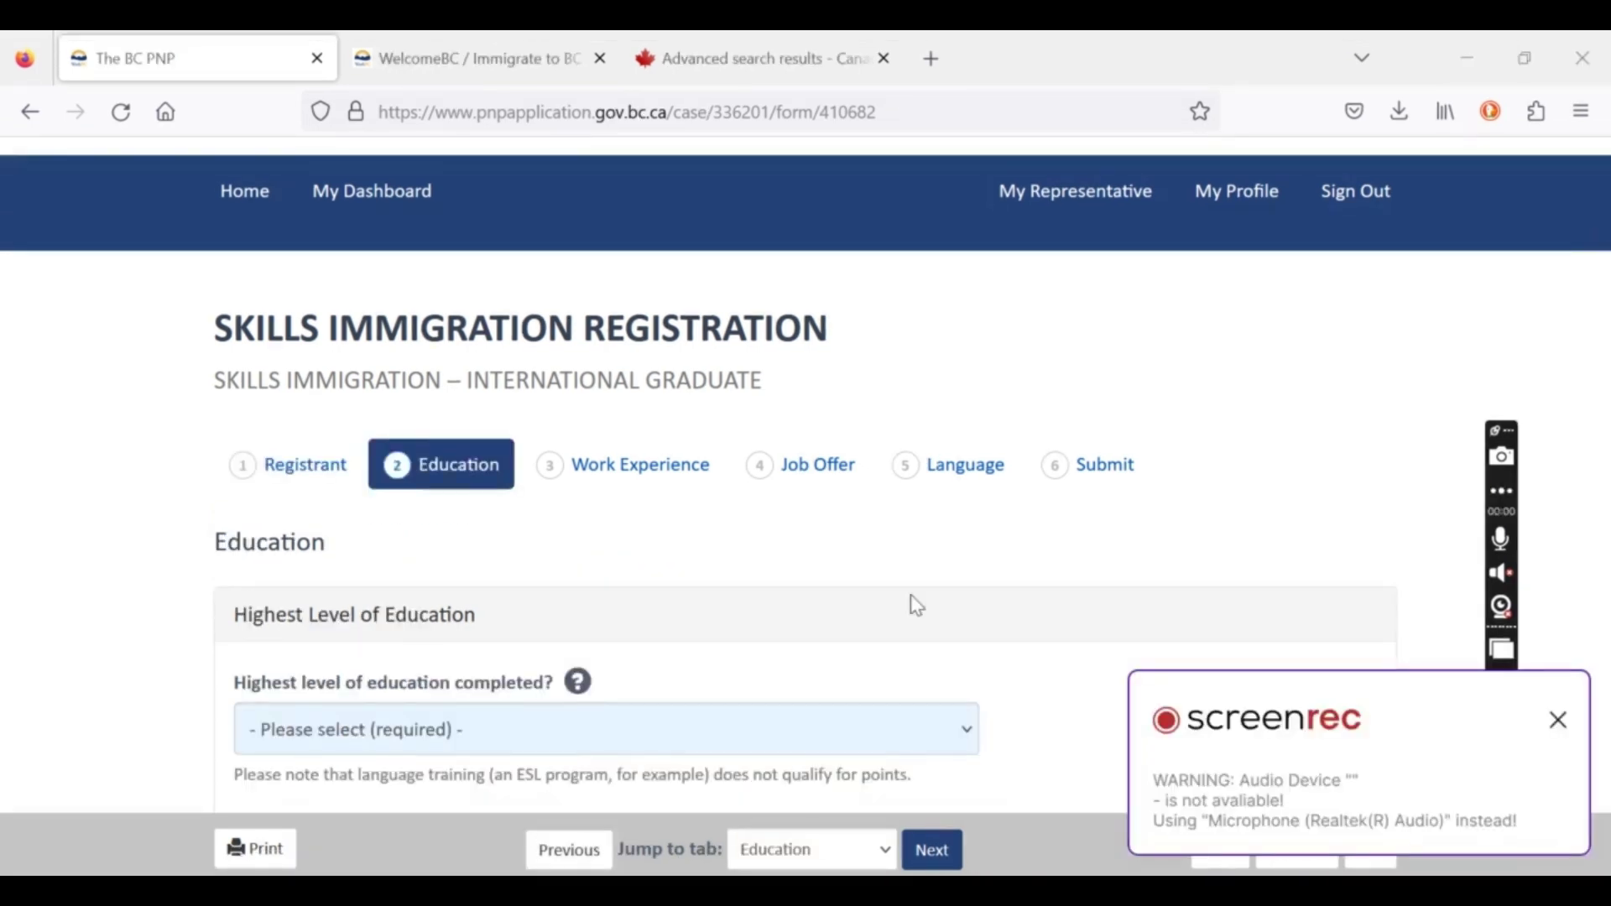
Scroll through the Education step to the highest level of education question.
scroll(917, 606, "down", 2)
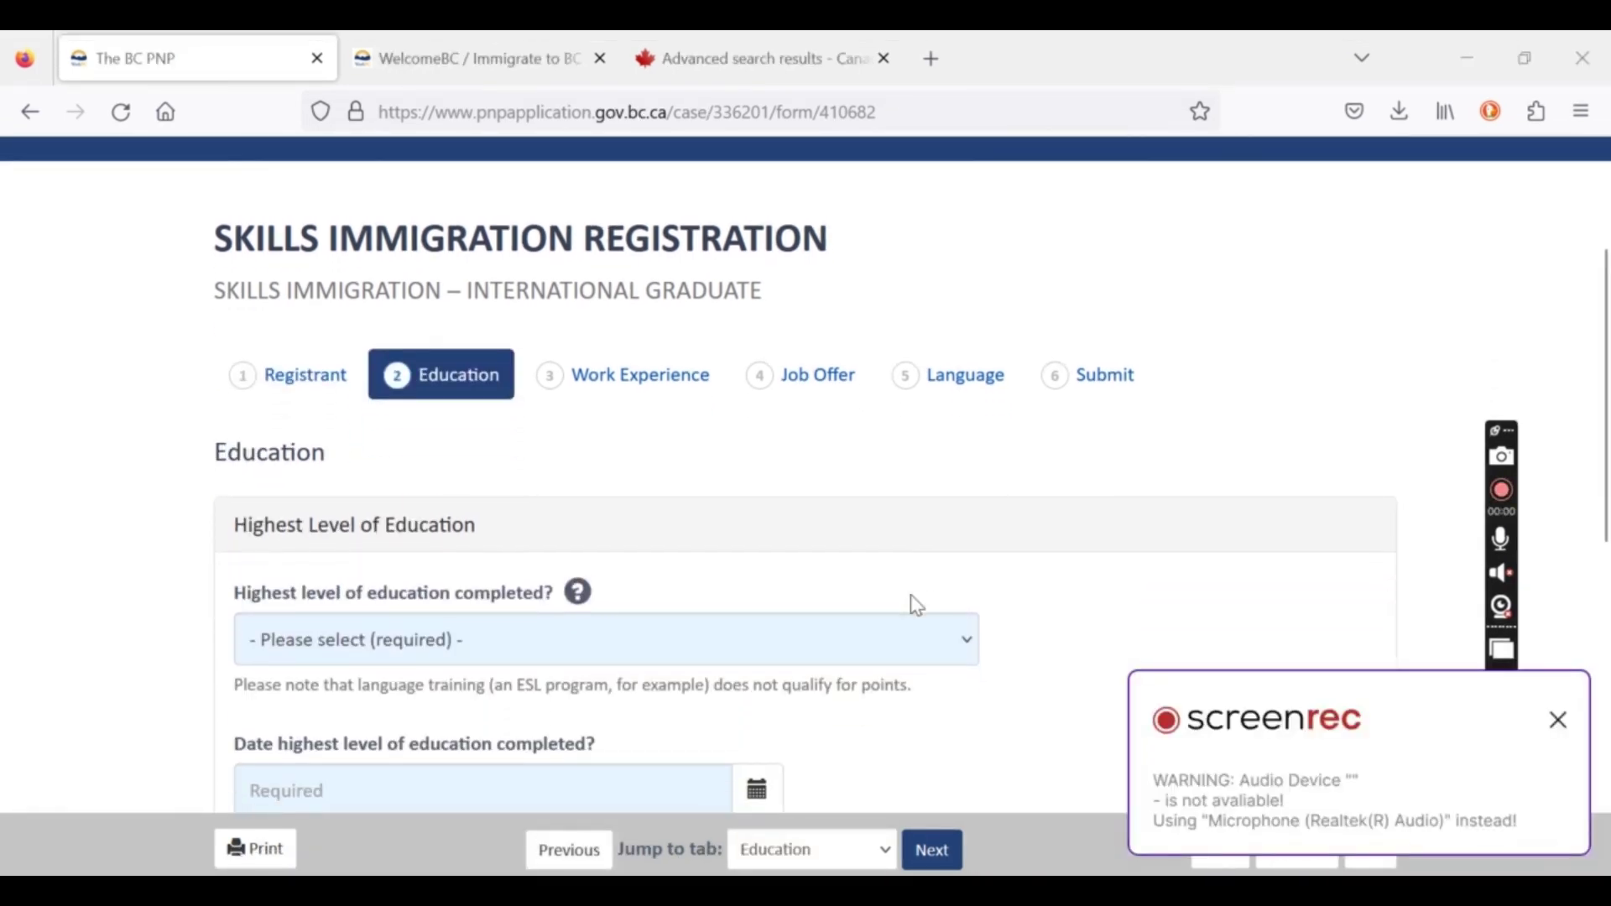
scroll(917, 605, "up", 3)
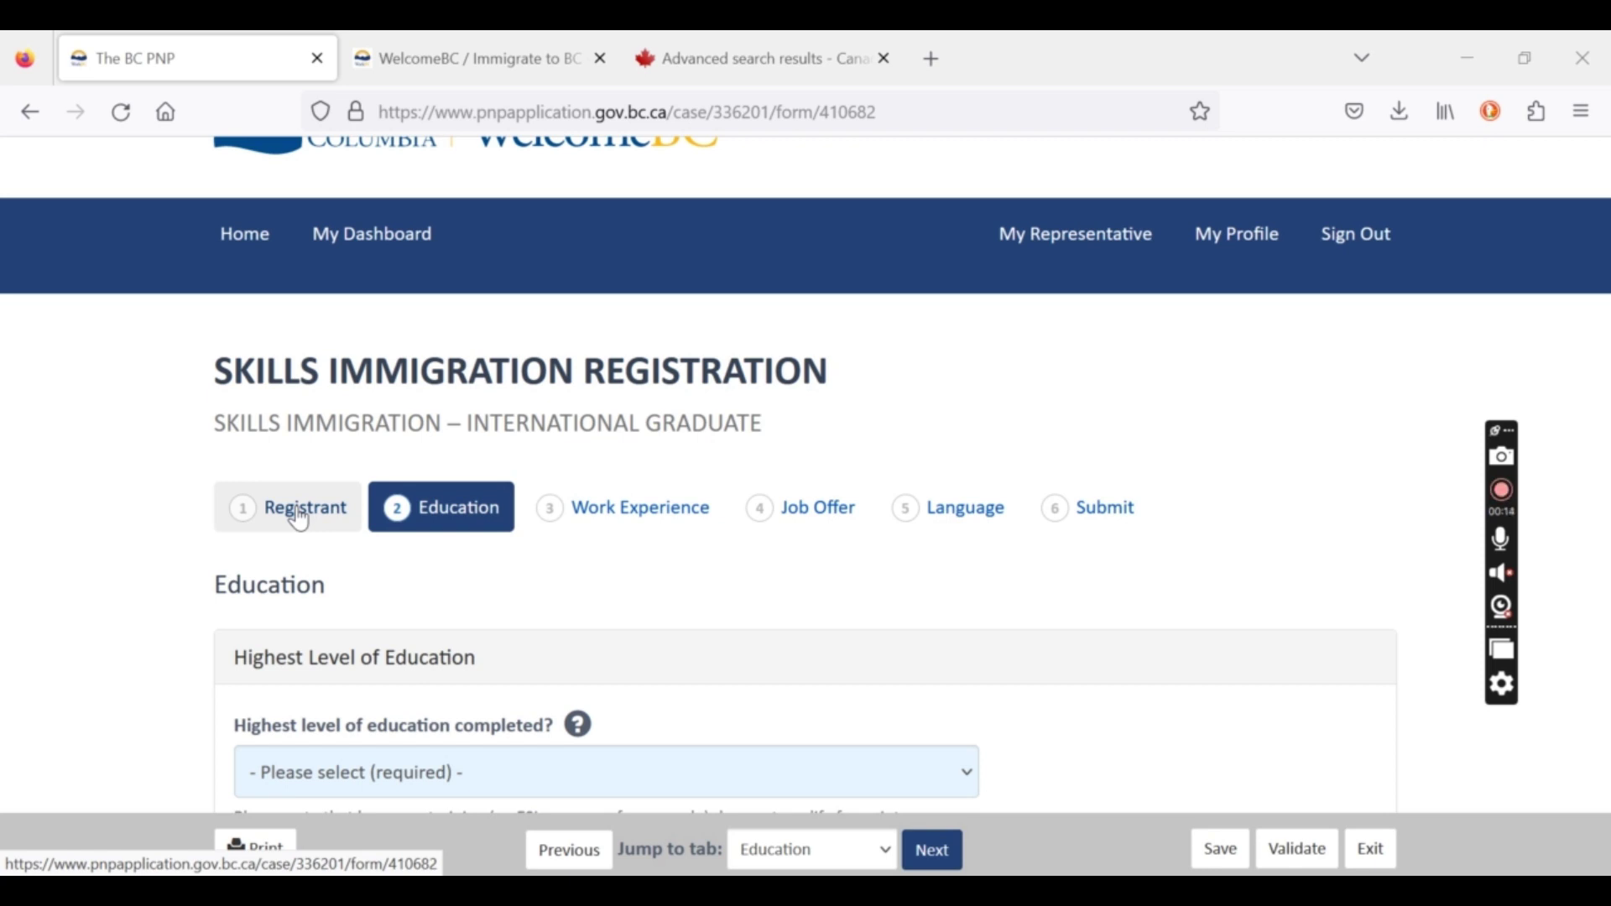
scroll(636, 617, "down", 3)
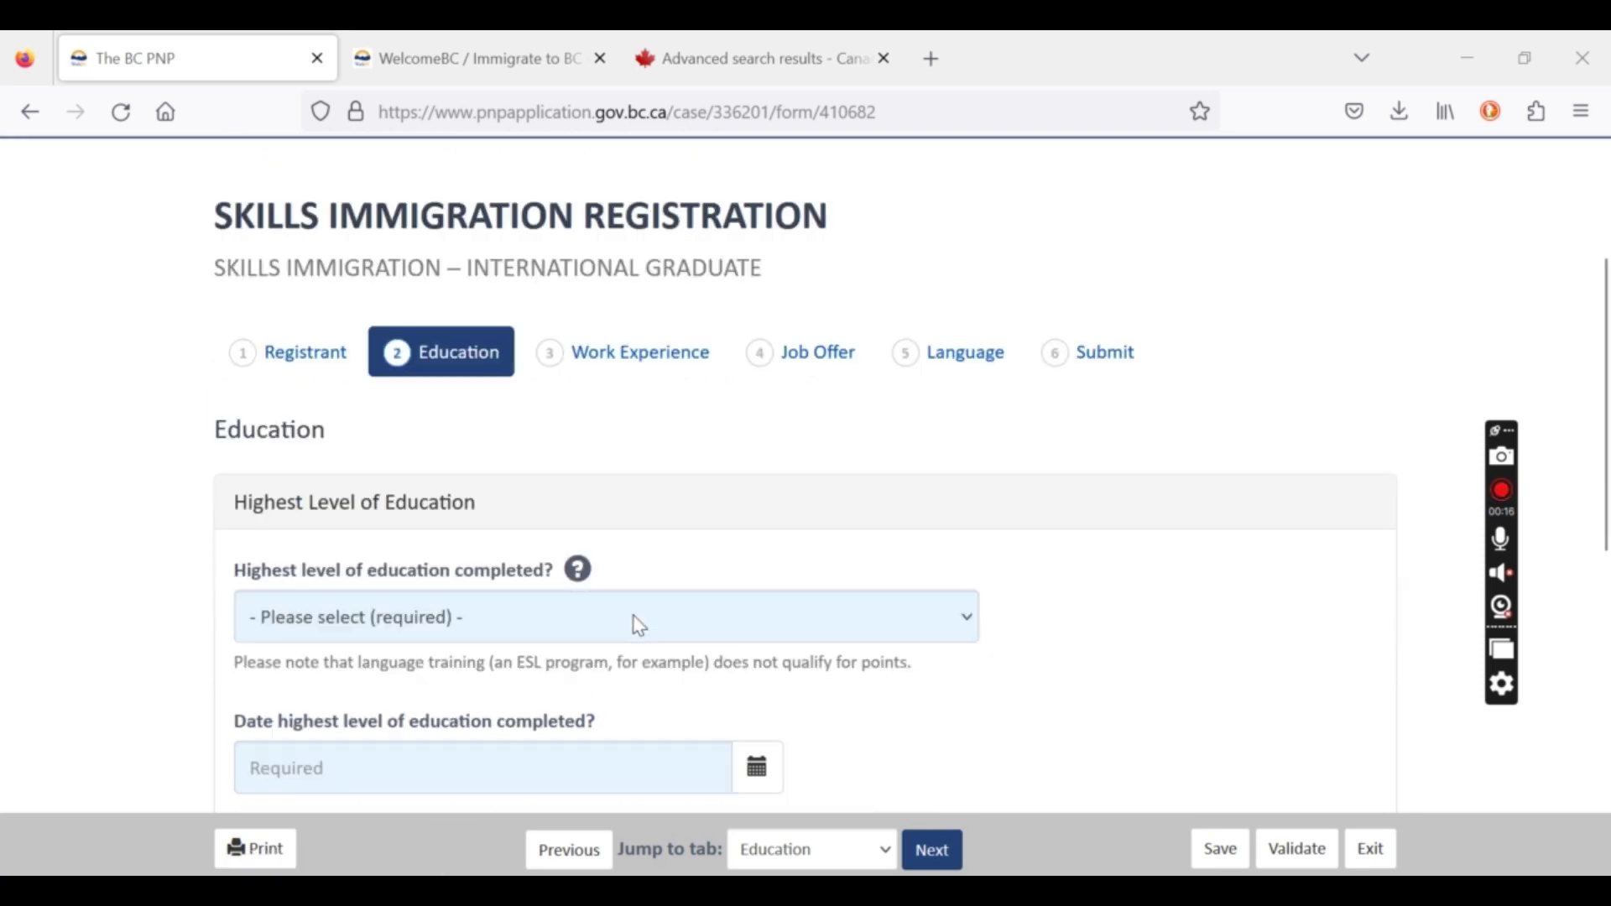
scroll(634, 620, "down", 2)
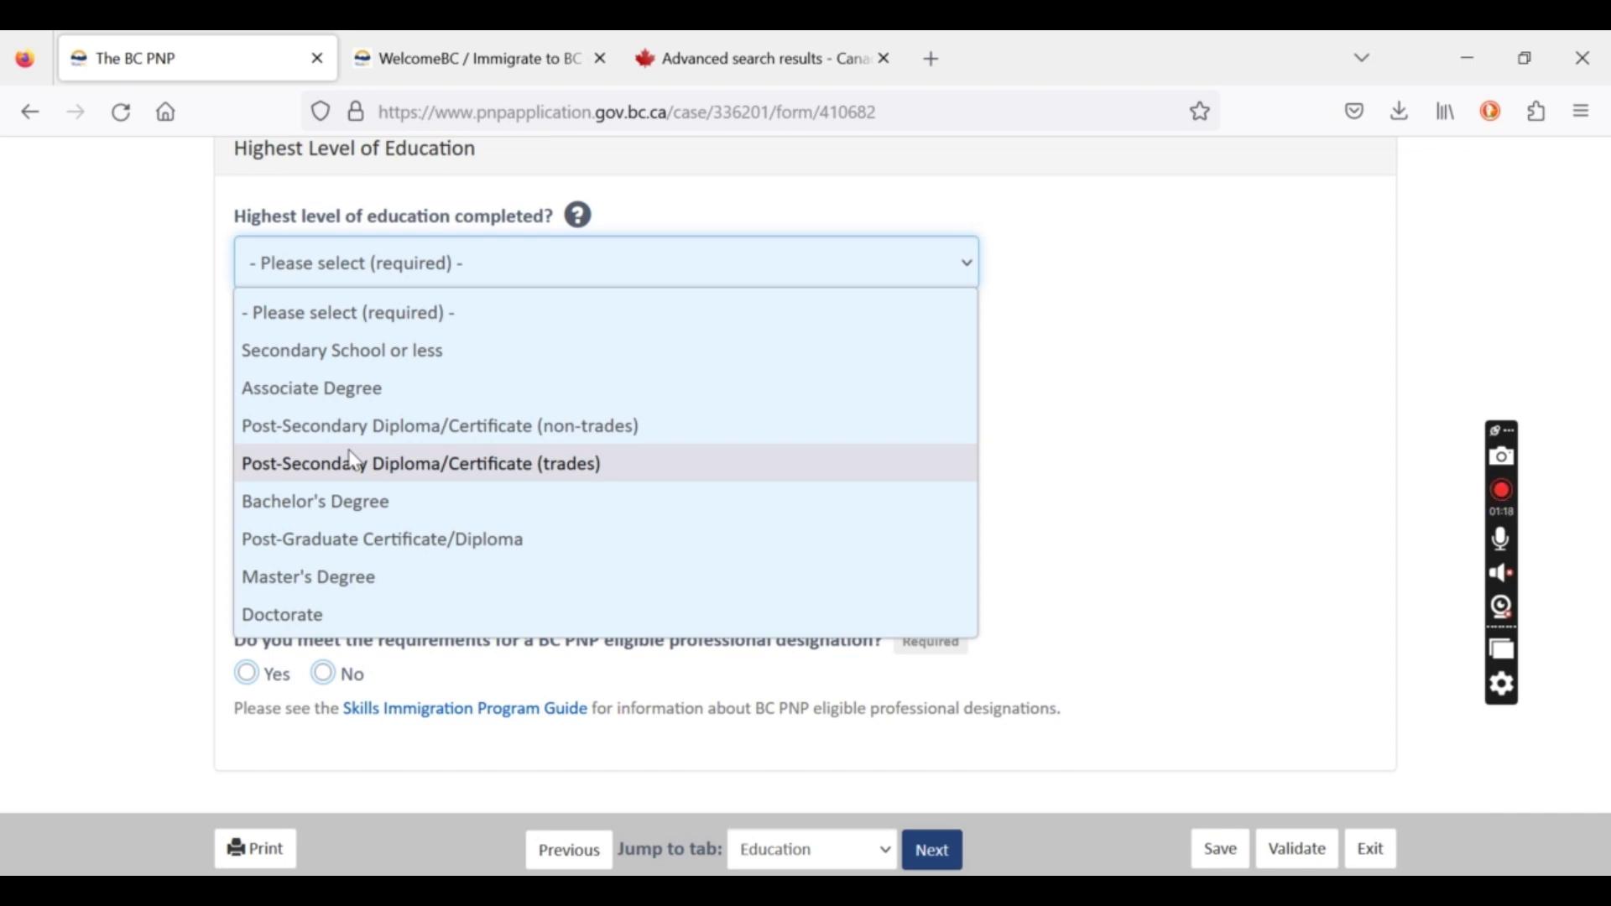
left_click(157, 501)
scroll(420, 486, "down", 1)
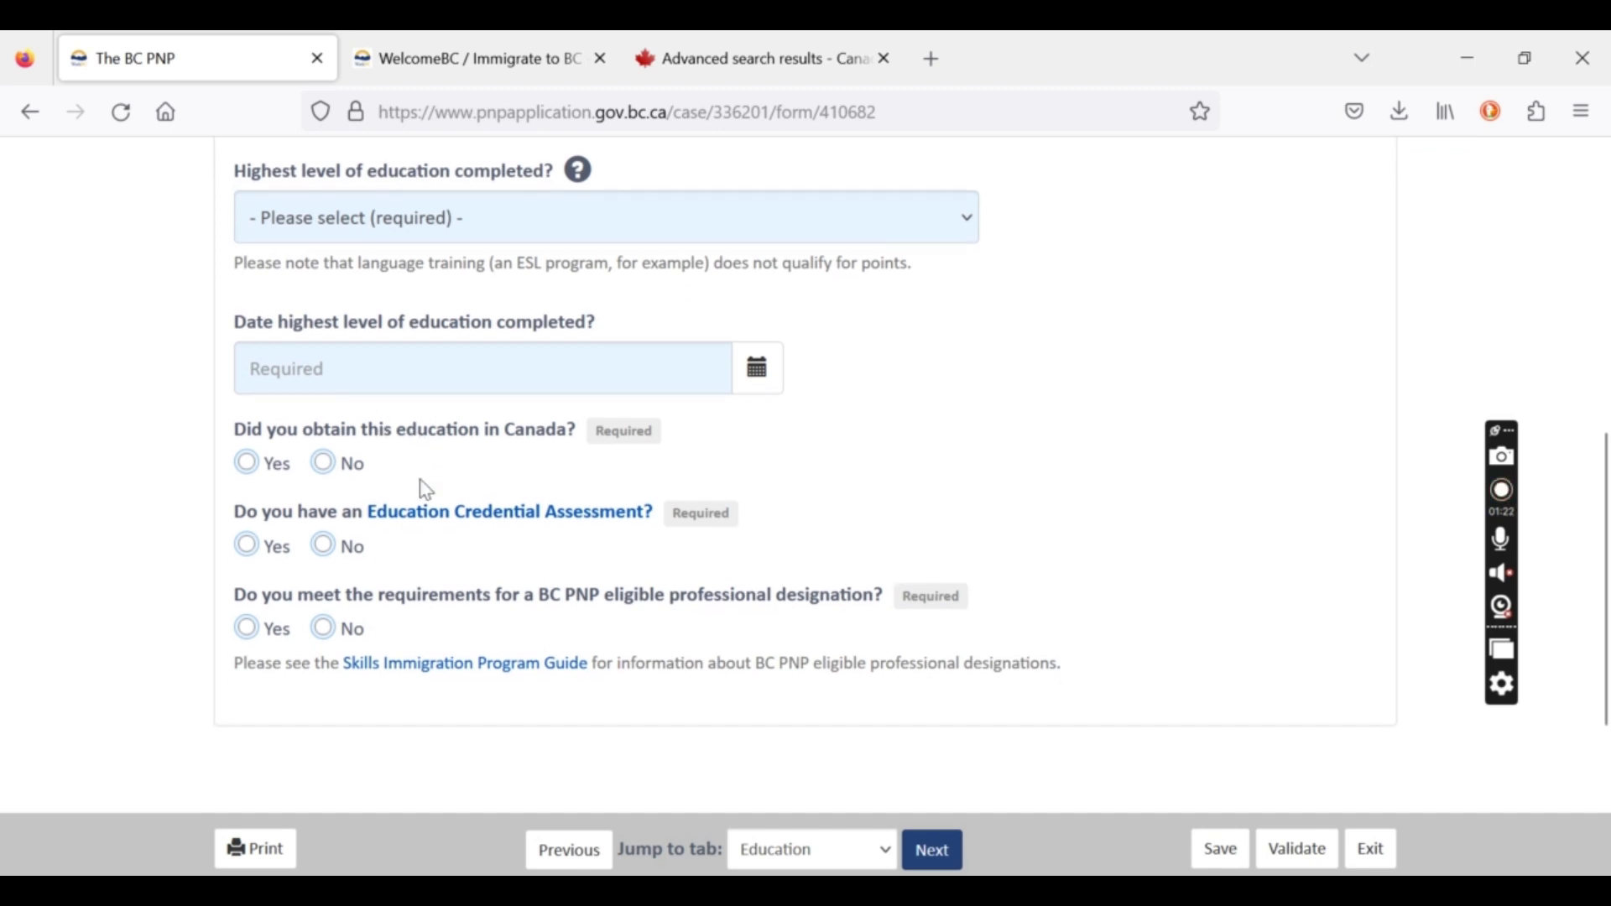
left_click(758, 368)
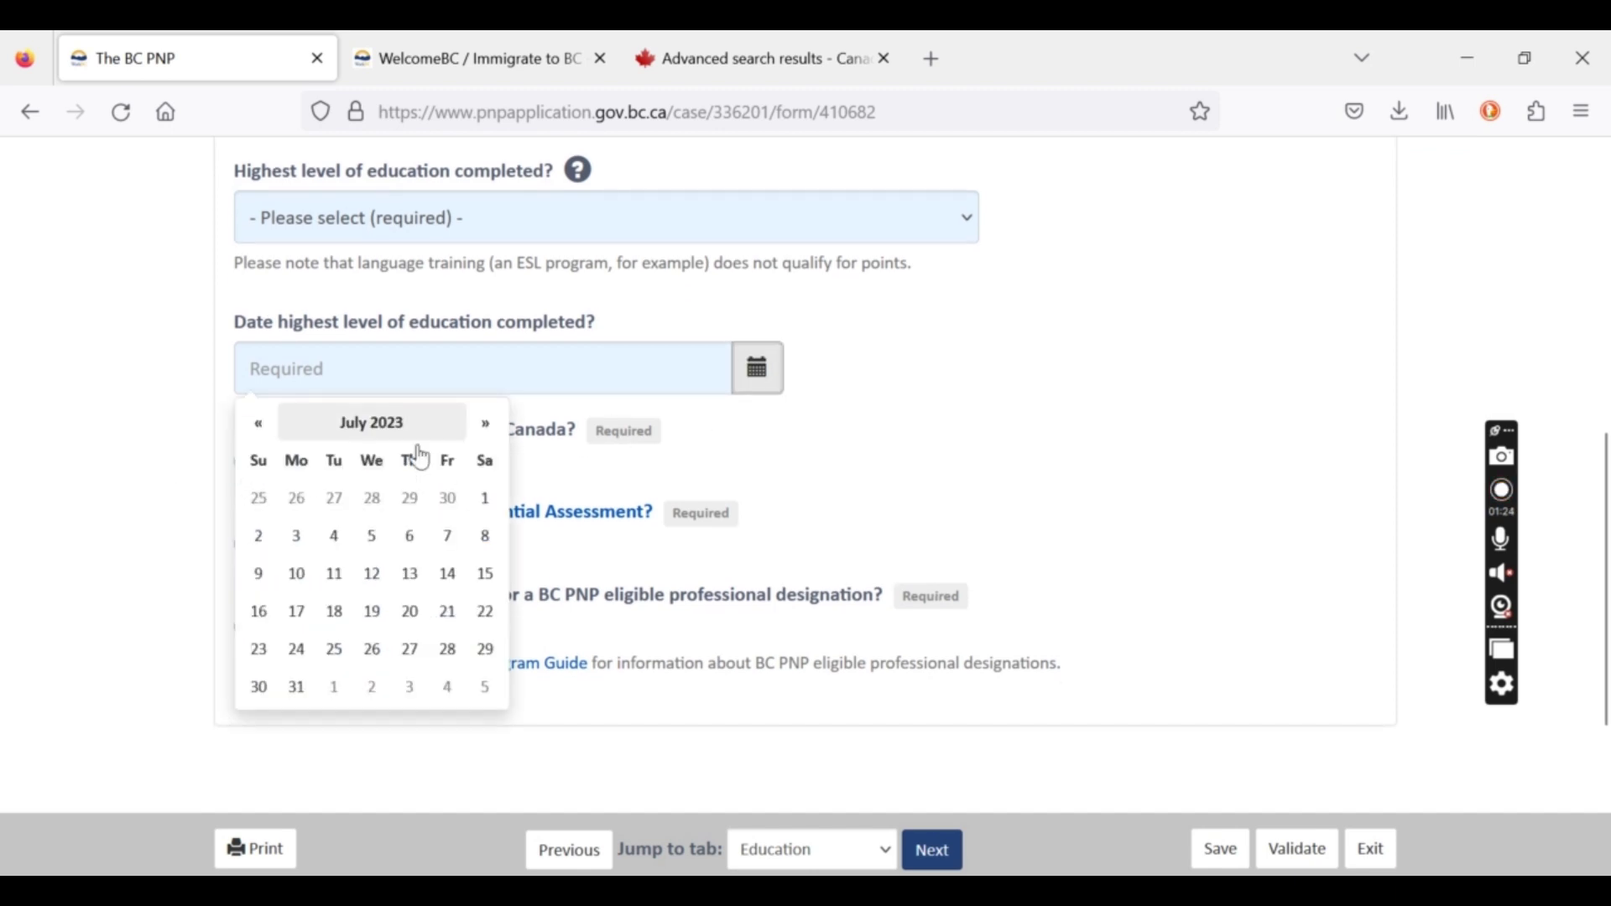
left_click(927, 522)
scroll(929, 522, "down", 2)
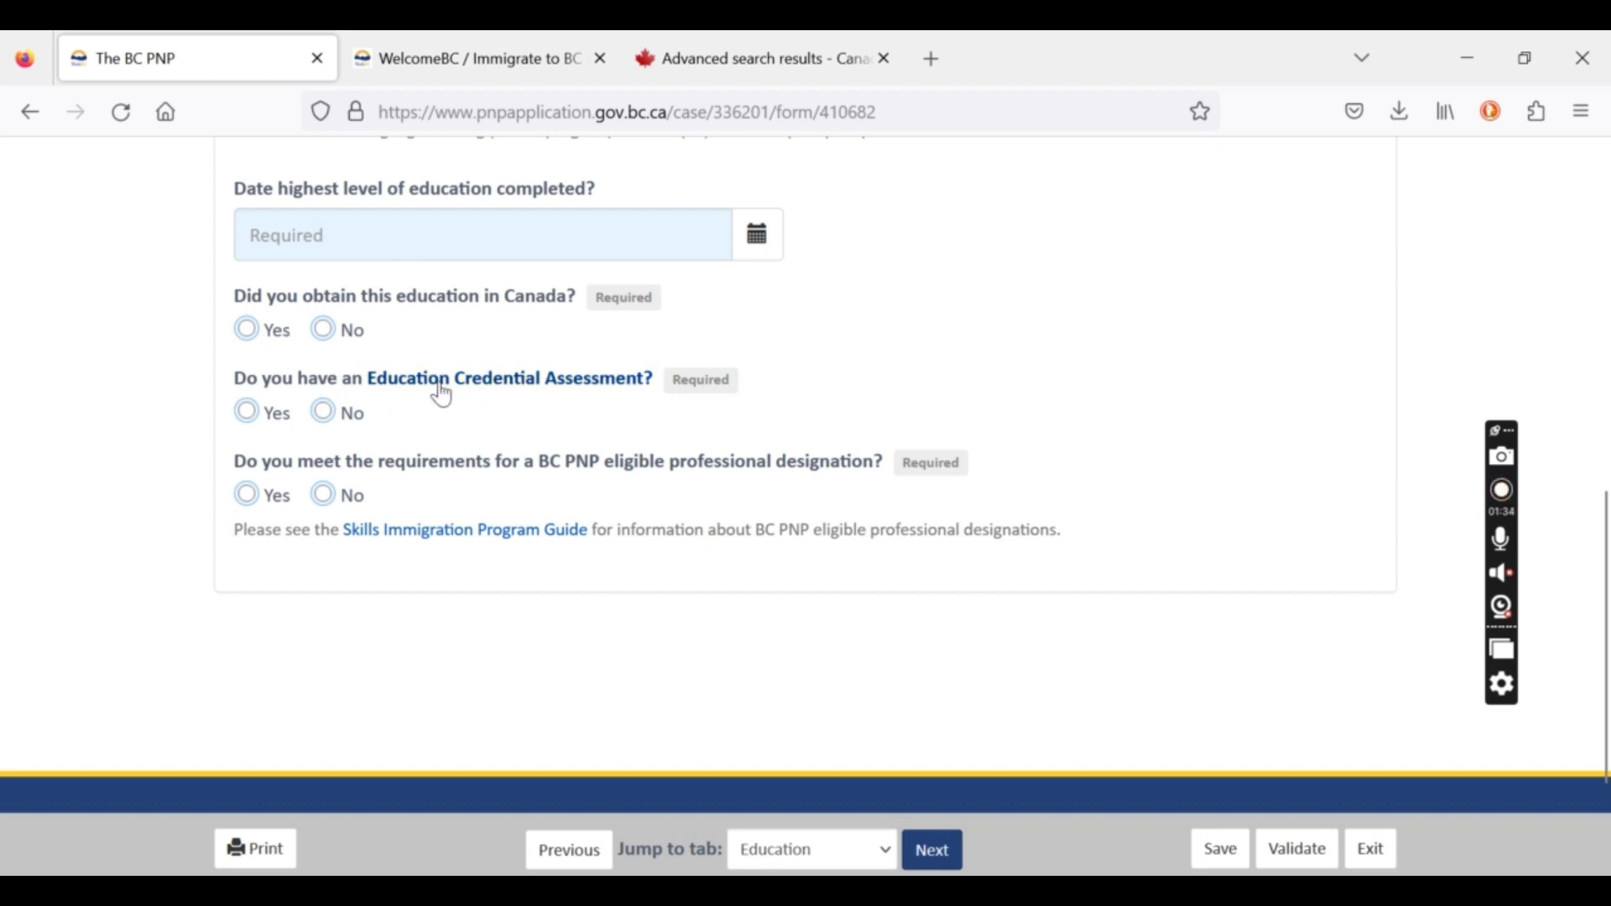
mouse_move(344, 382)
left_mouse_down()
mouse_move(709, 395)
mouse_move(749, 413)
mouse_move(384, 406)
mouse_move(364, 388)
left_mouse_up()
left_click(937, 380)
left_click(908, 330)
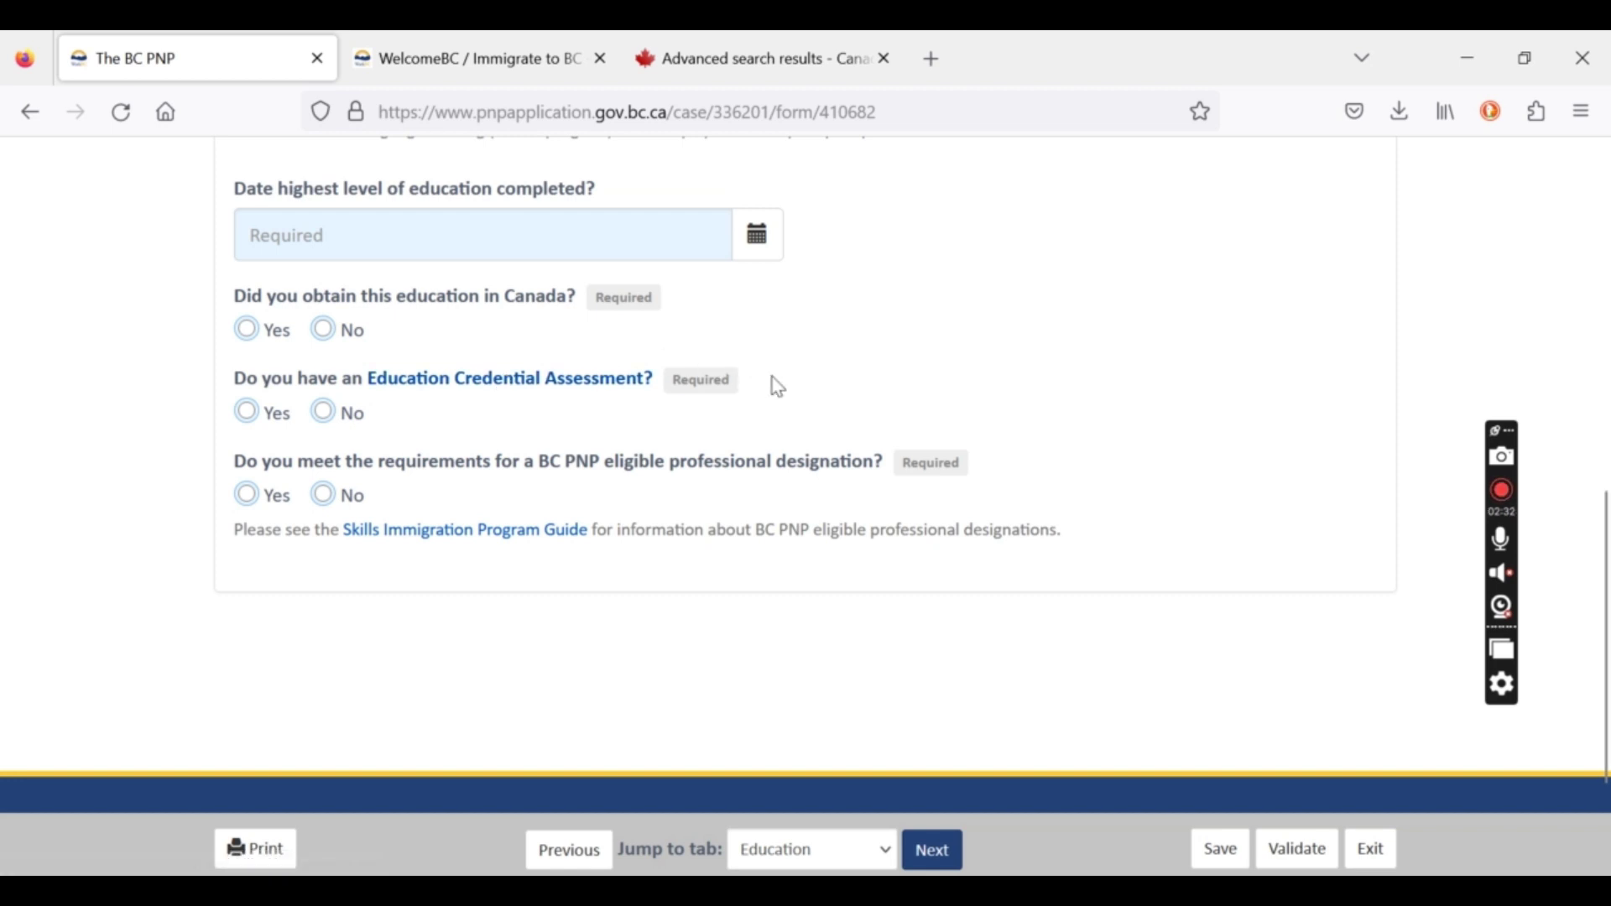
Read through the Education Credential Assessment question on the Education step.
left_click_drag(773, 385, 244, 406)
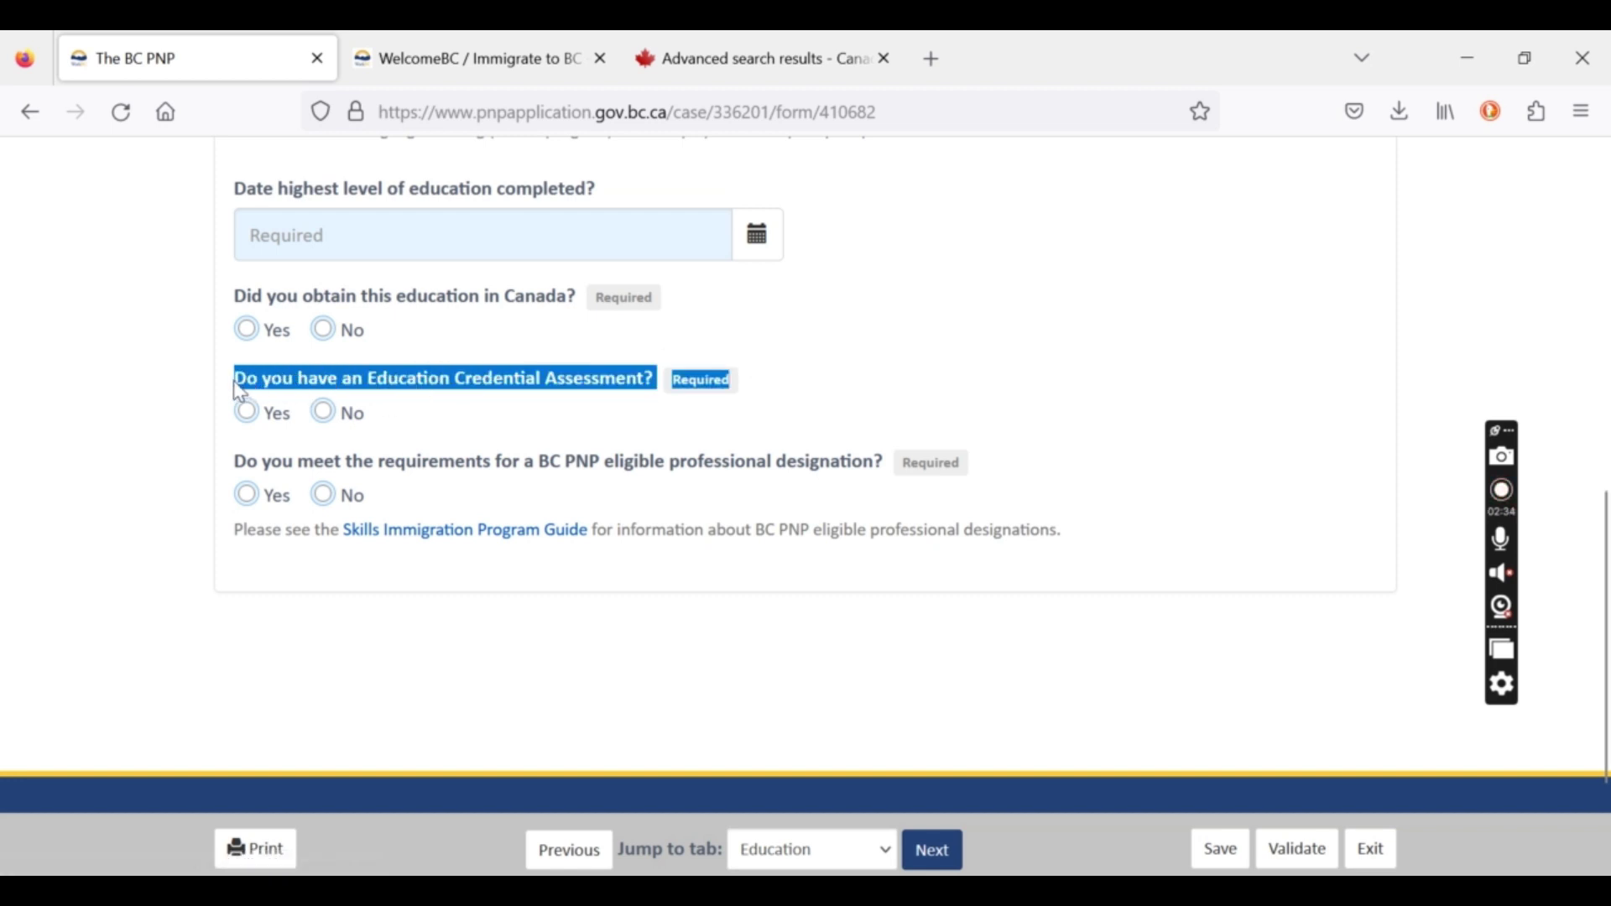
left_click(1020, 384)
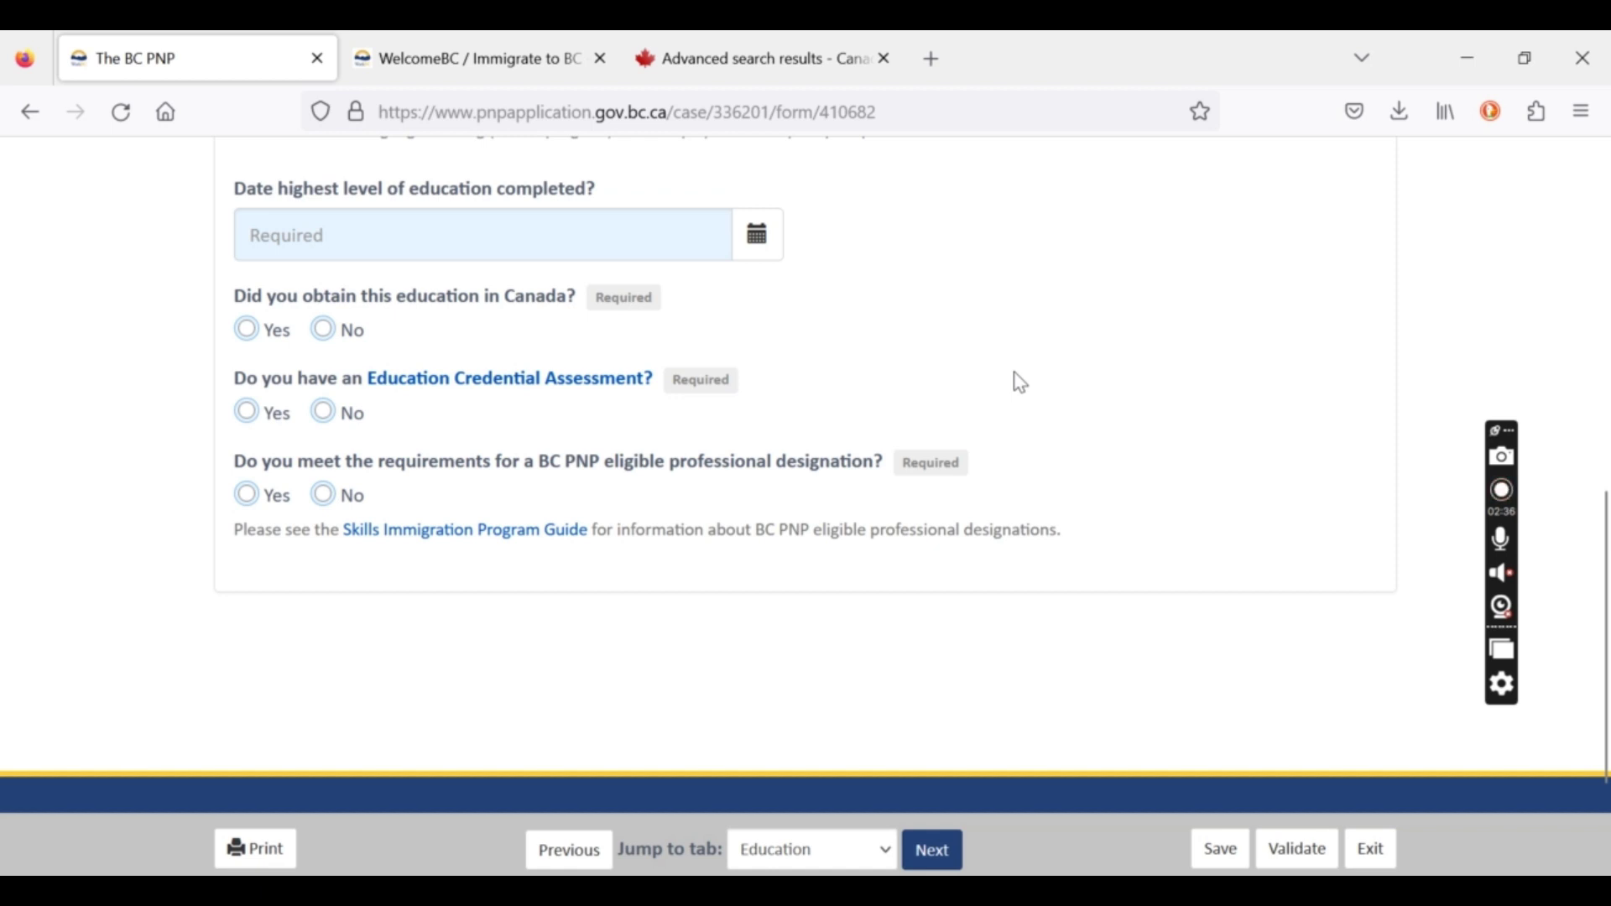
left_click_drag(1020, 383, 212, 391)
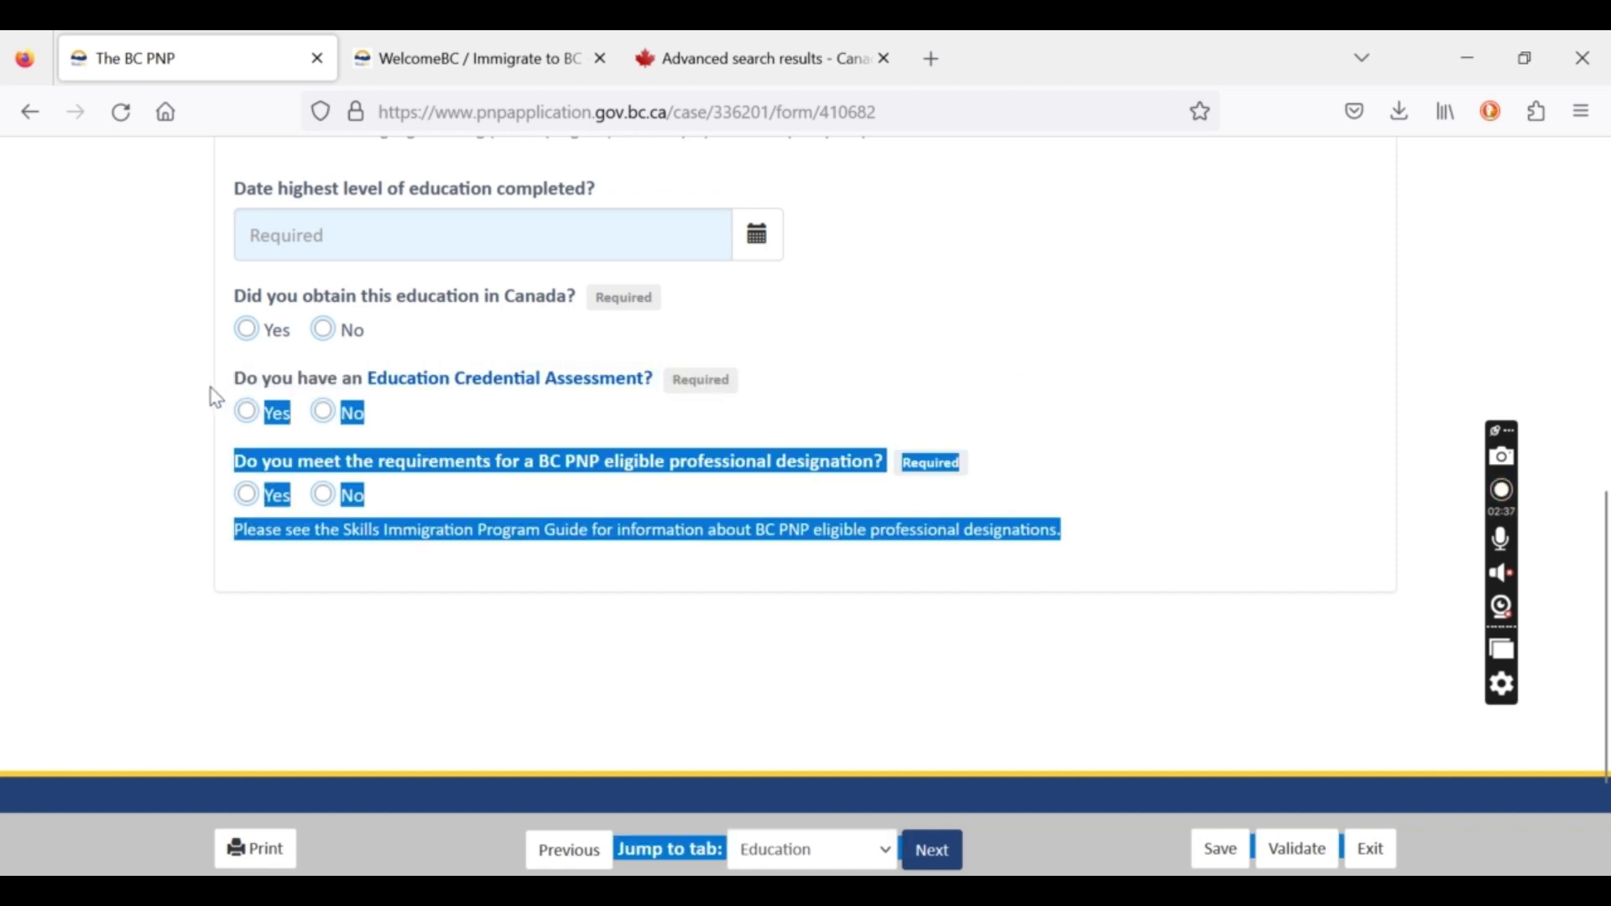
left_click(1097, 382)
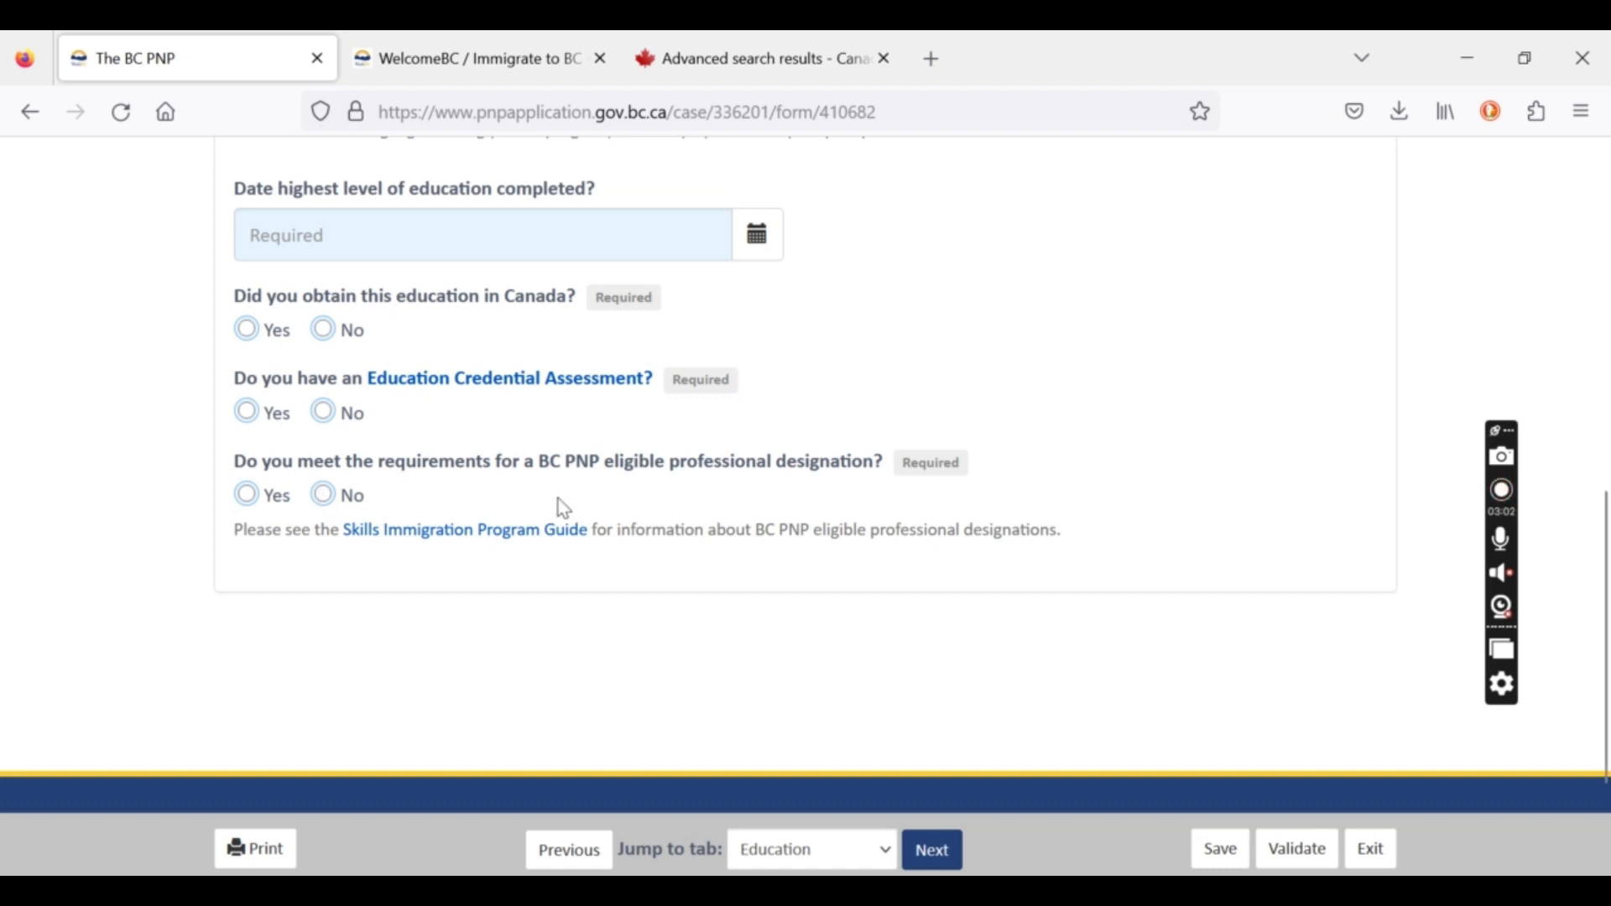
Review the professional designation question, then move on to the Work Experience step.
left_click_drag(242, 475, 916, 489)
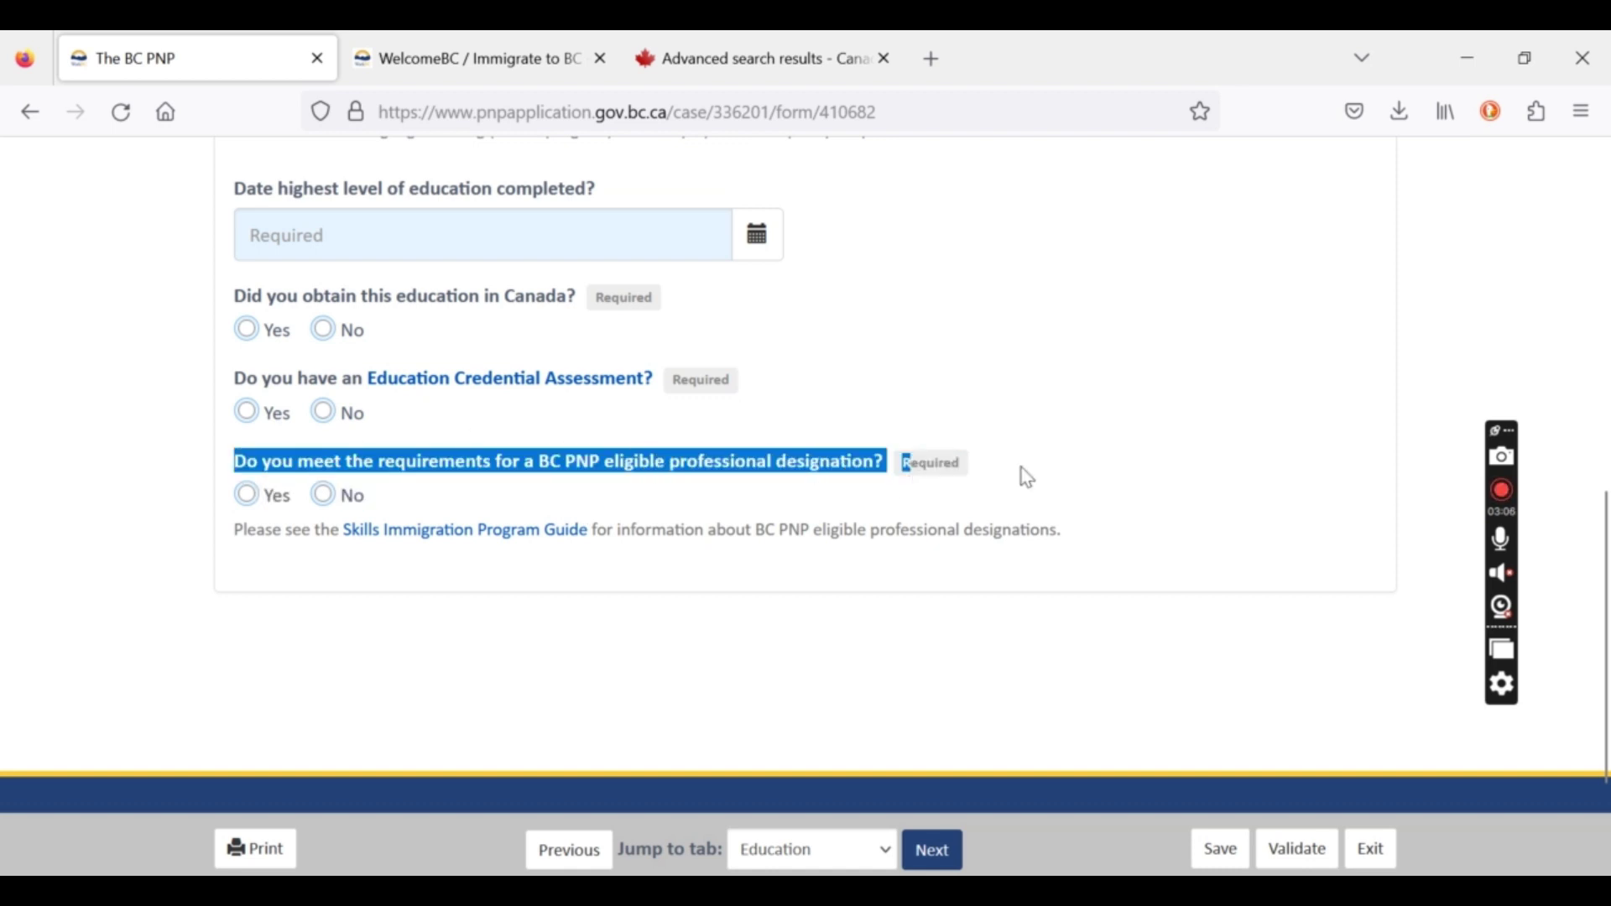
left_click_drag(1022, 470, 230, 457)
left_click(1057, 475)
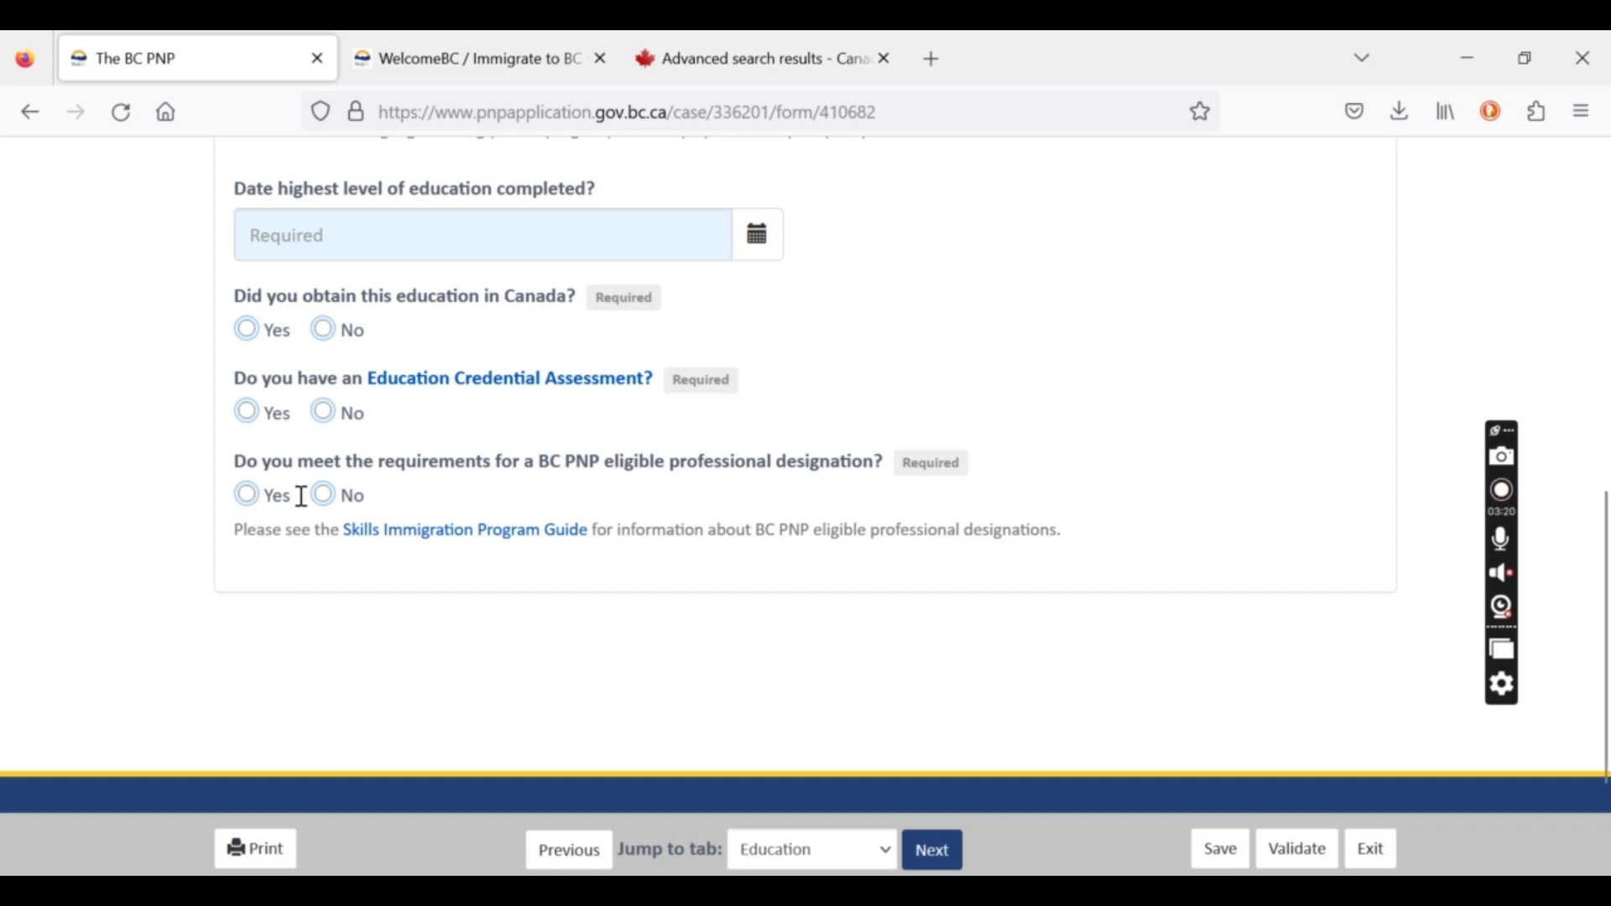
scroll(353, 499, "up", 15)
scroll(351, 501, "down", 2)
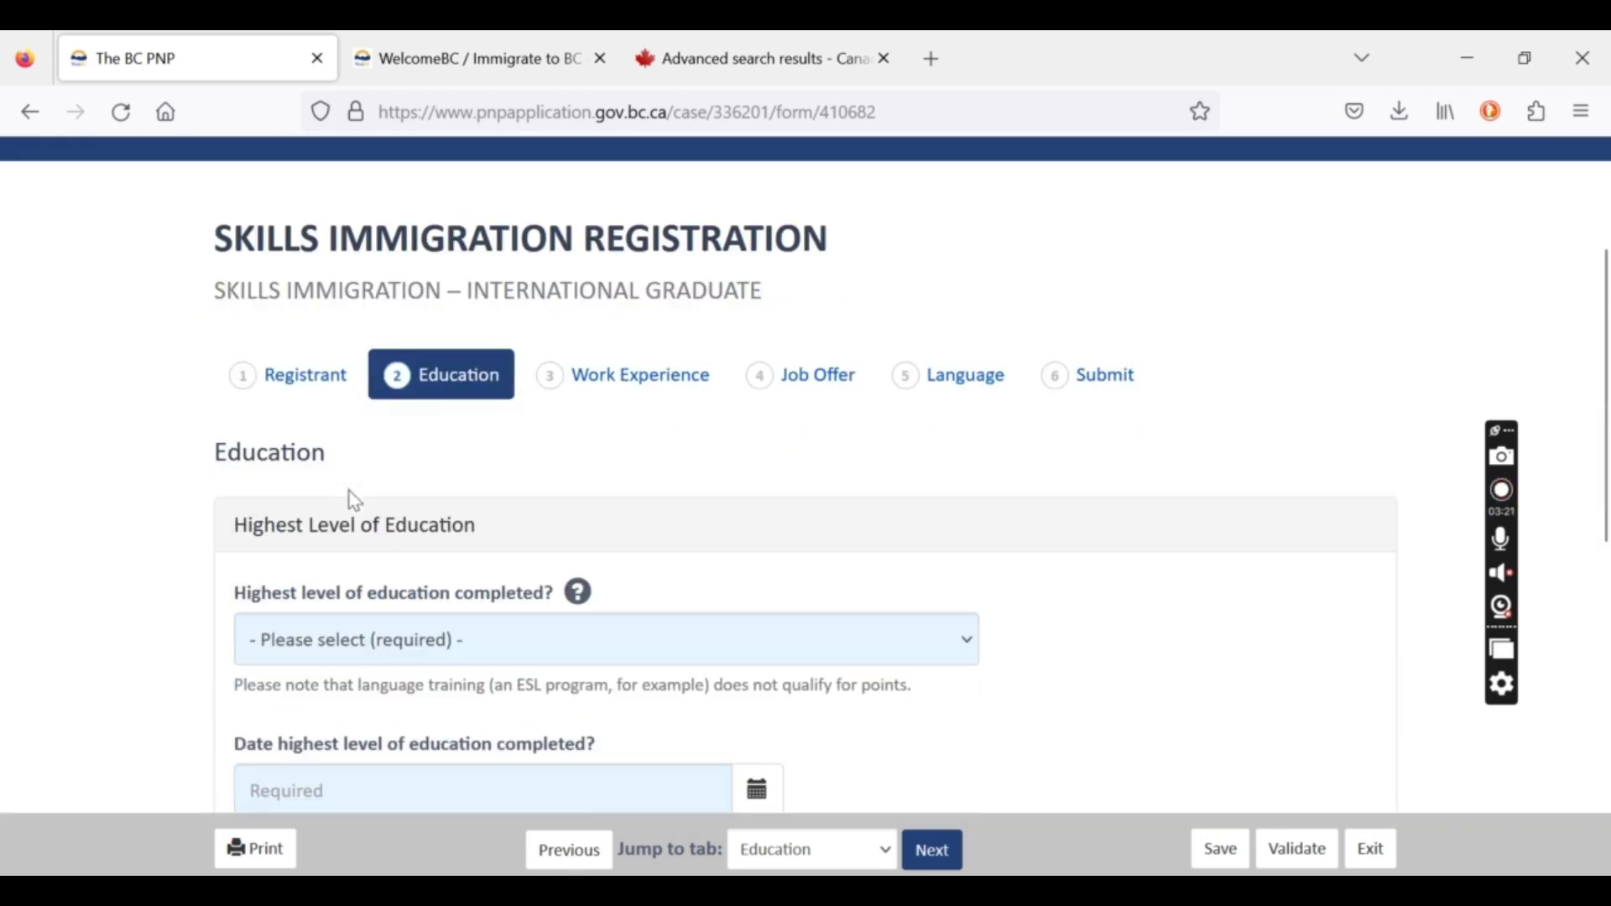
left_click(643, 385)
Answer Yes to having directly related work experience.
scroll(744, 509, "down", 5)
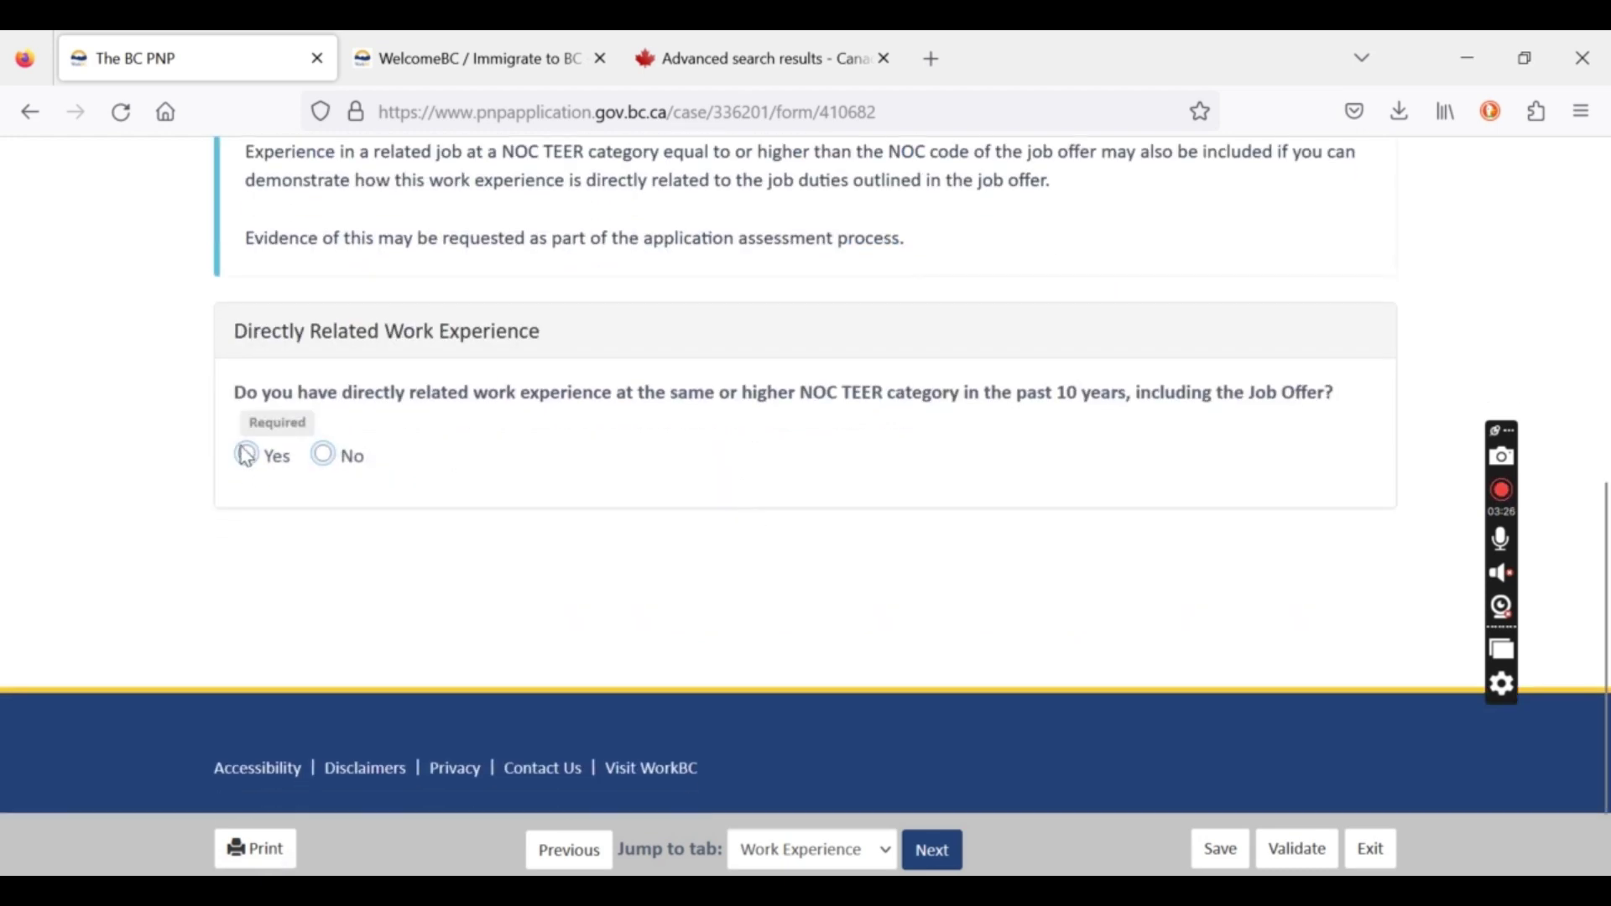
left_click(245, 456)
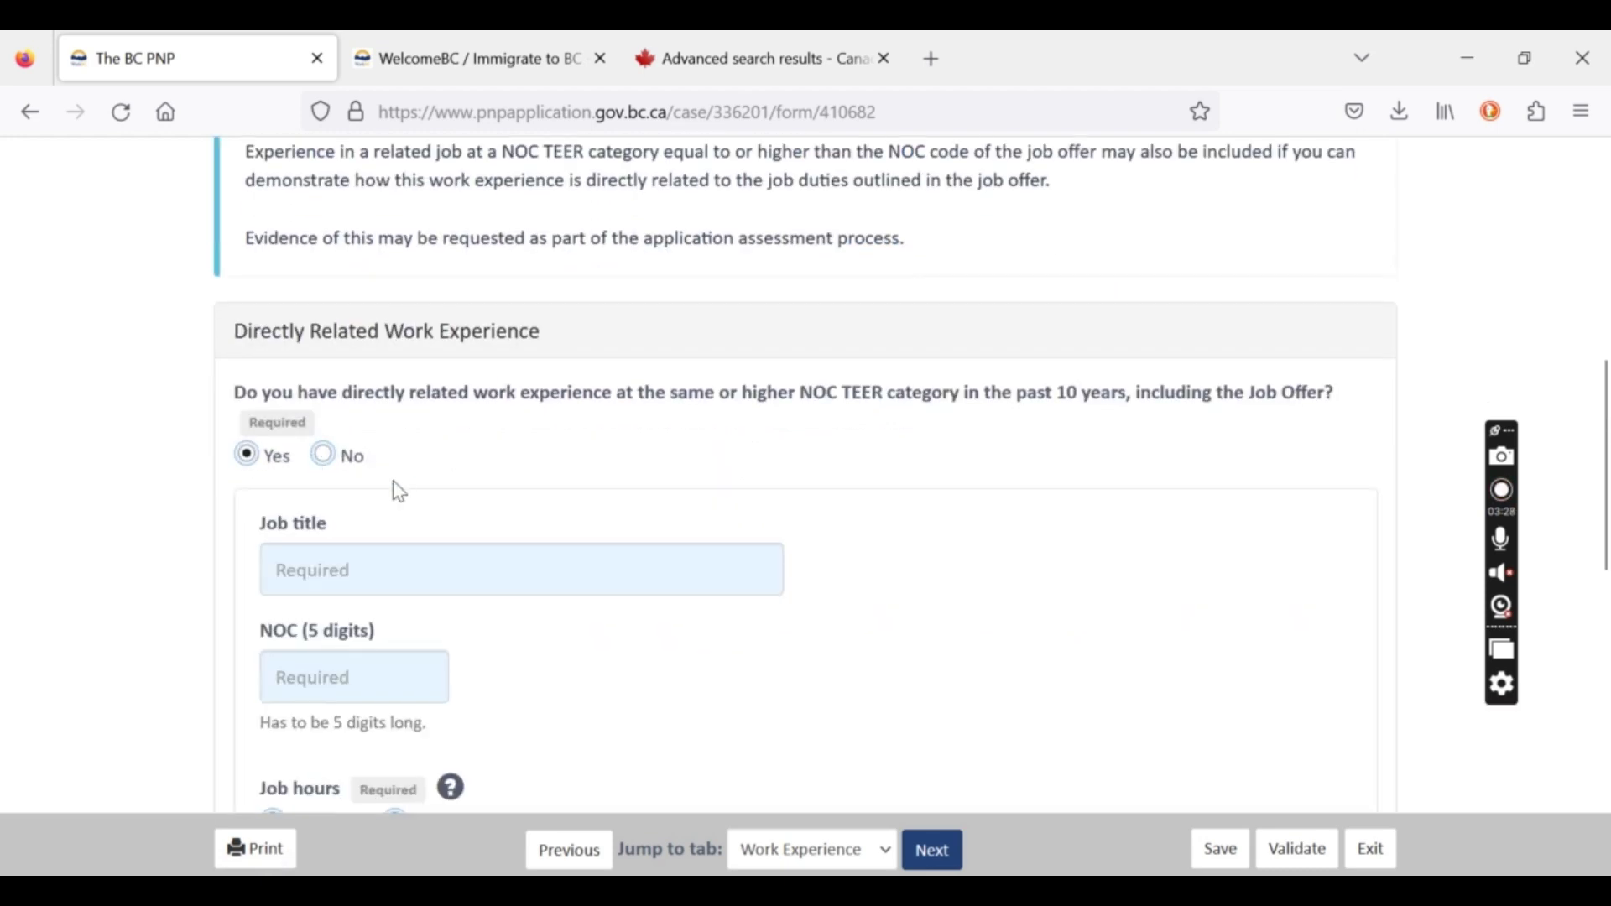
scroll(543, 518, "down", 2)
scroll(779, 433, "up", 1)
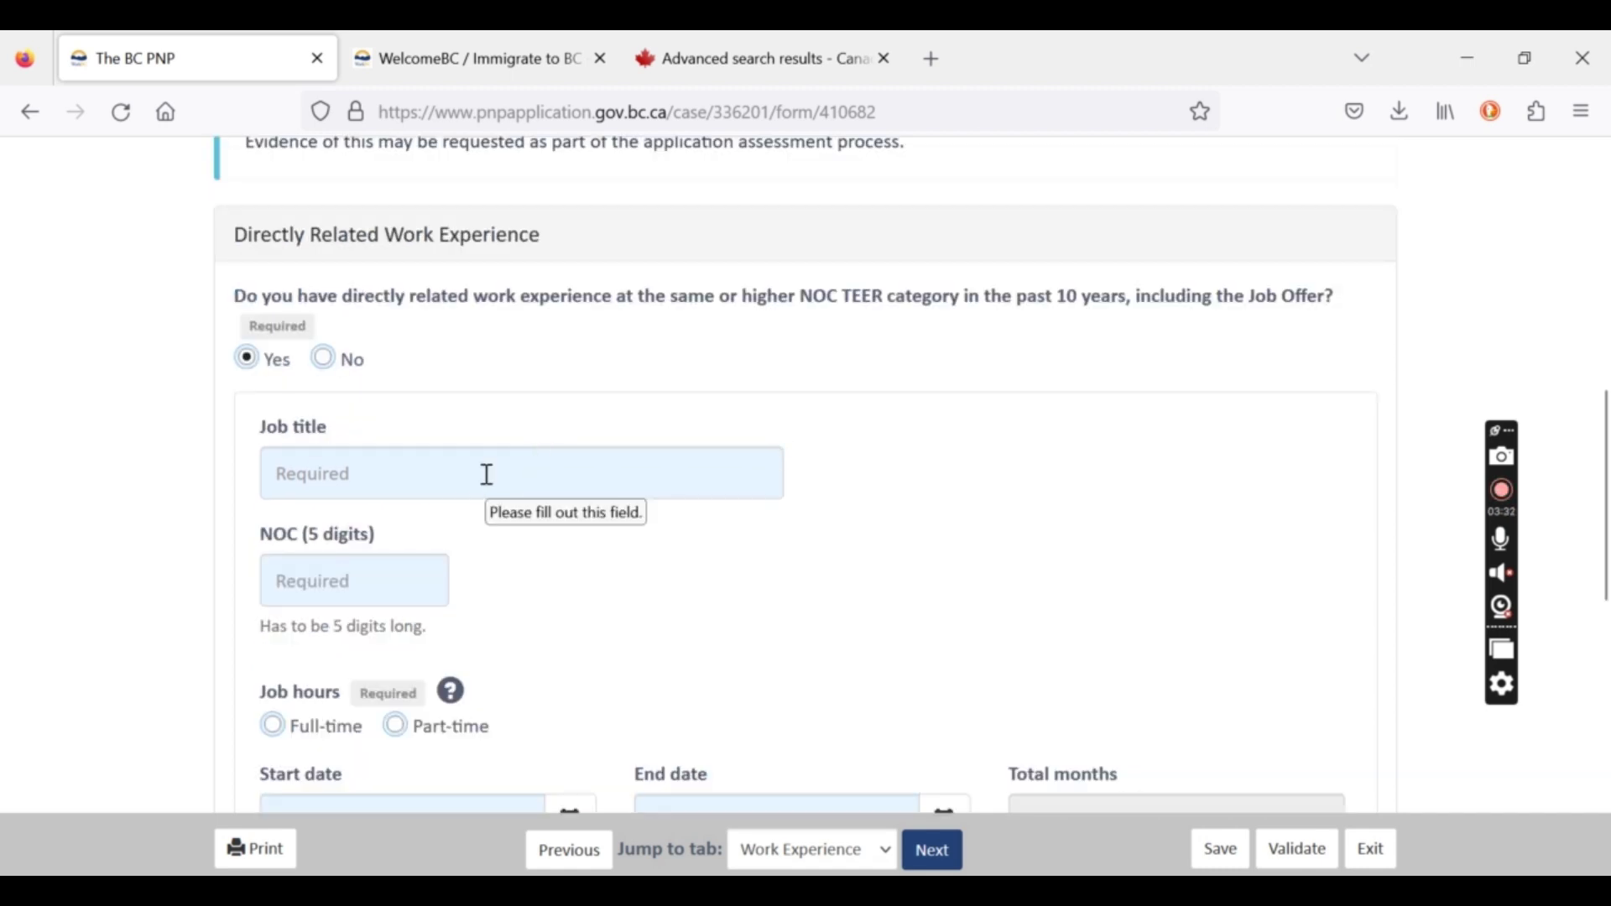
scroll(597, 387, "down", 1)
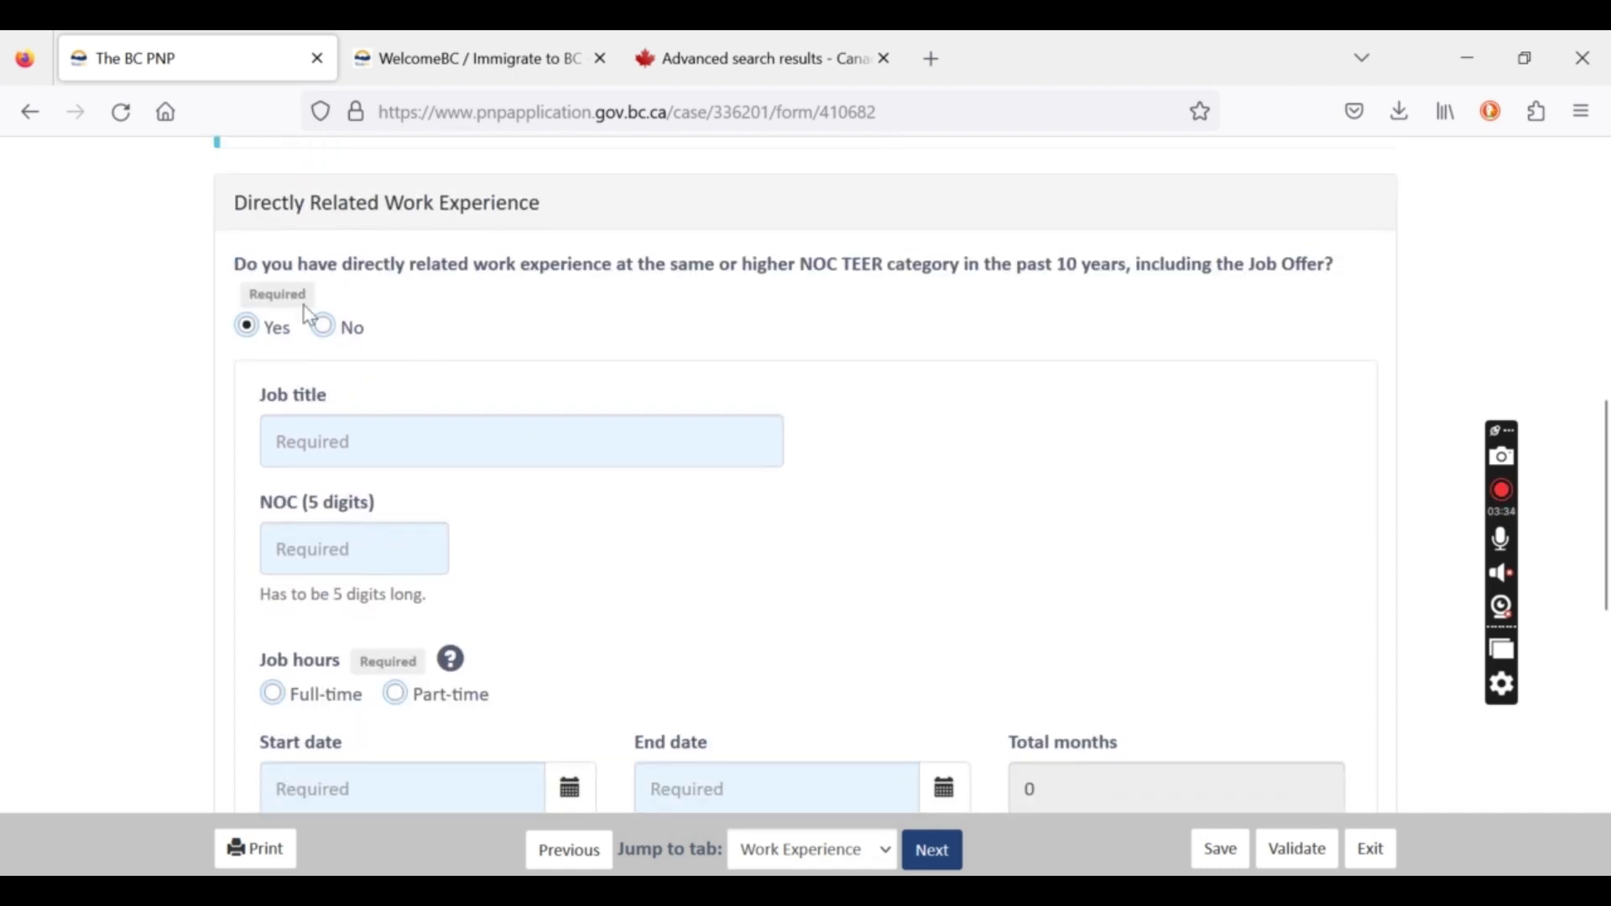
scroll(642, 357, "up", 1)
scroll(647, 357, "down", 2)
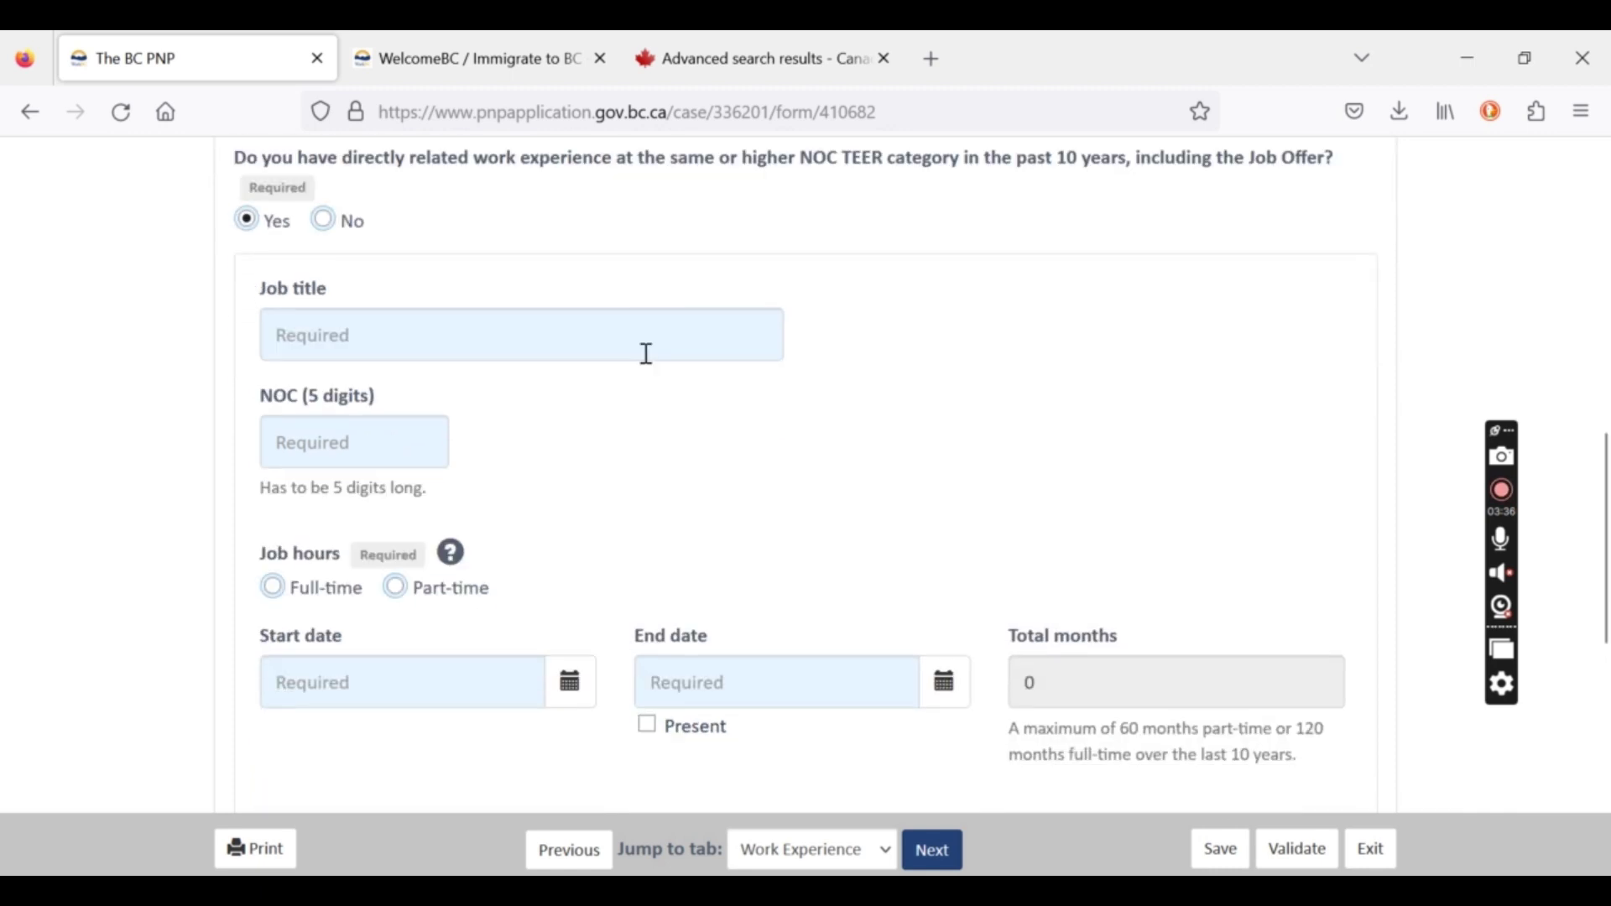
scroll(647, 353, "up", 2)
scroll(650, 364, "up", 2)
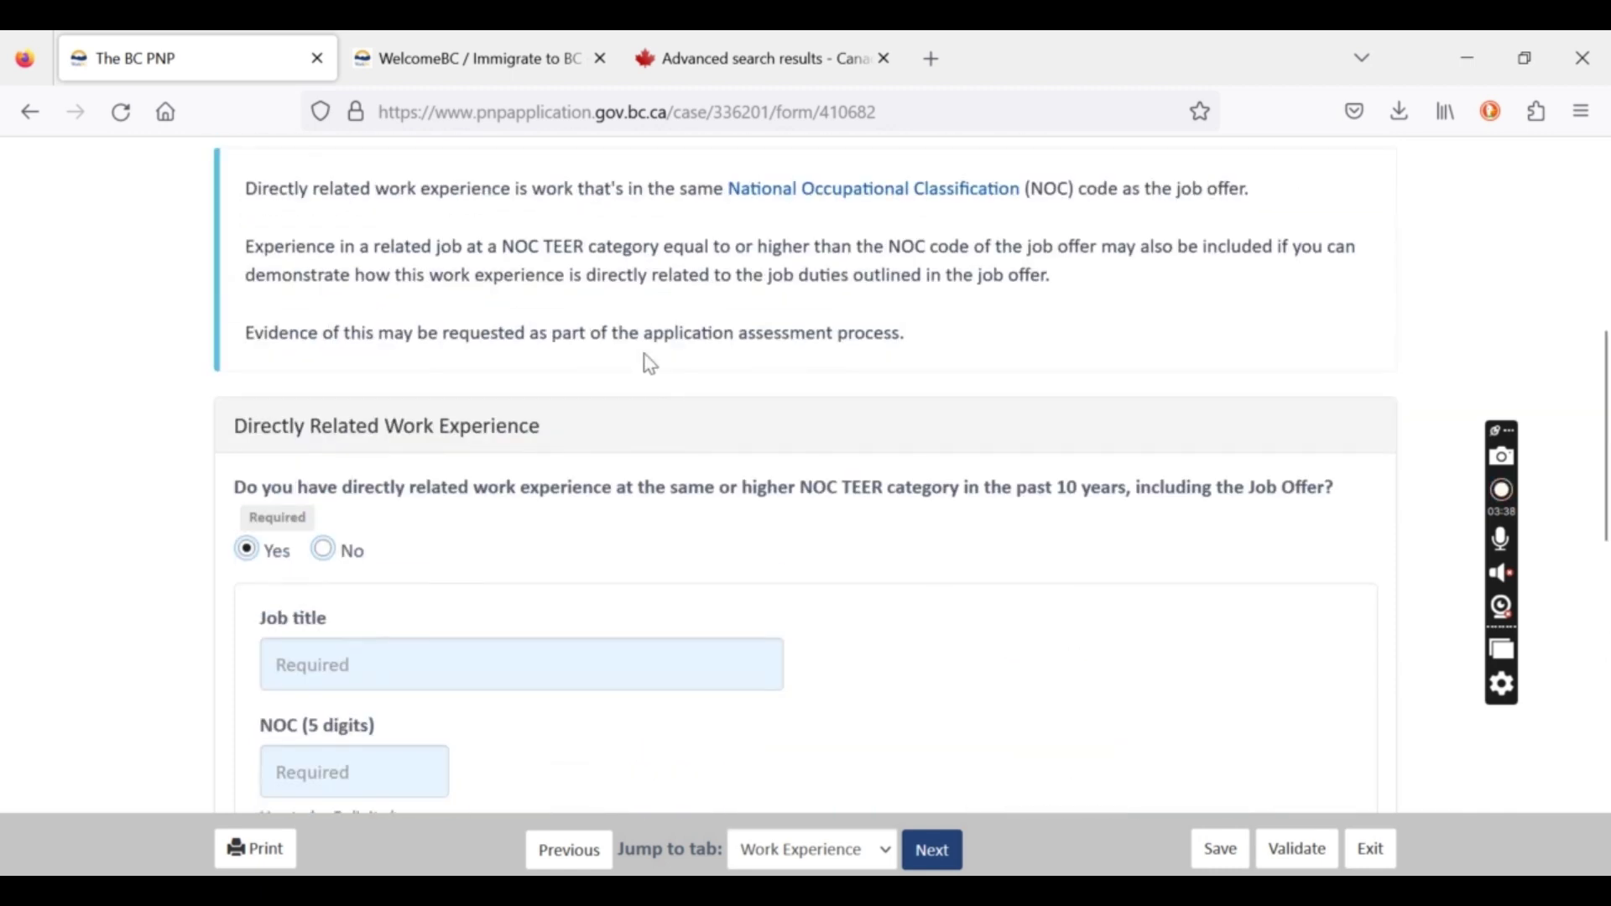
scroll(650, 363, "down", 10)
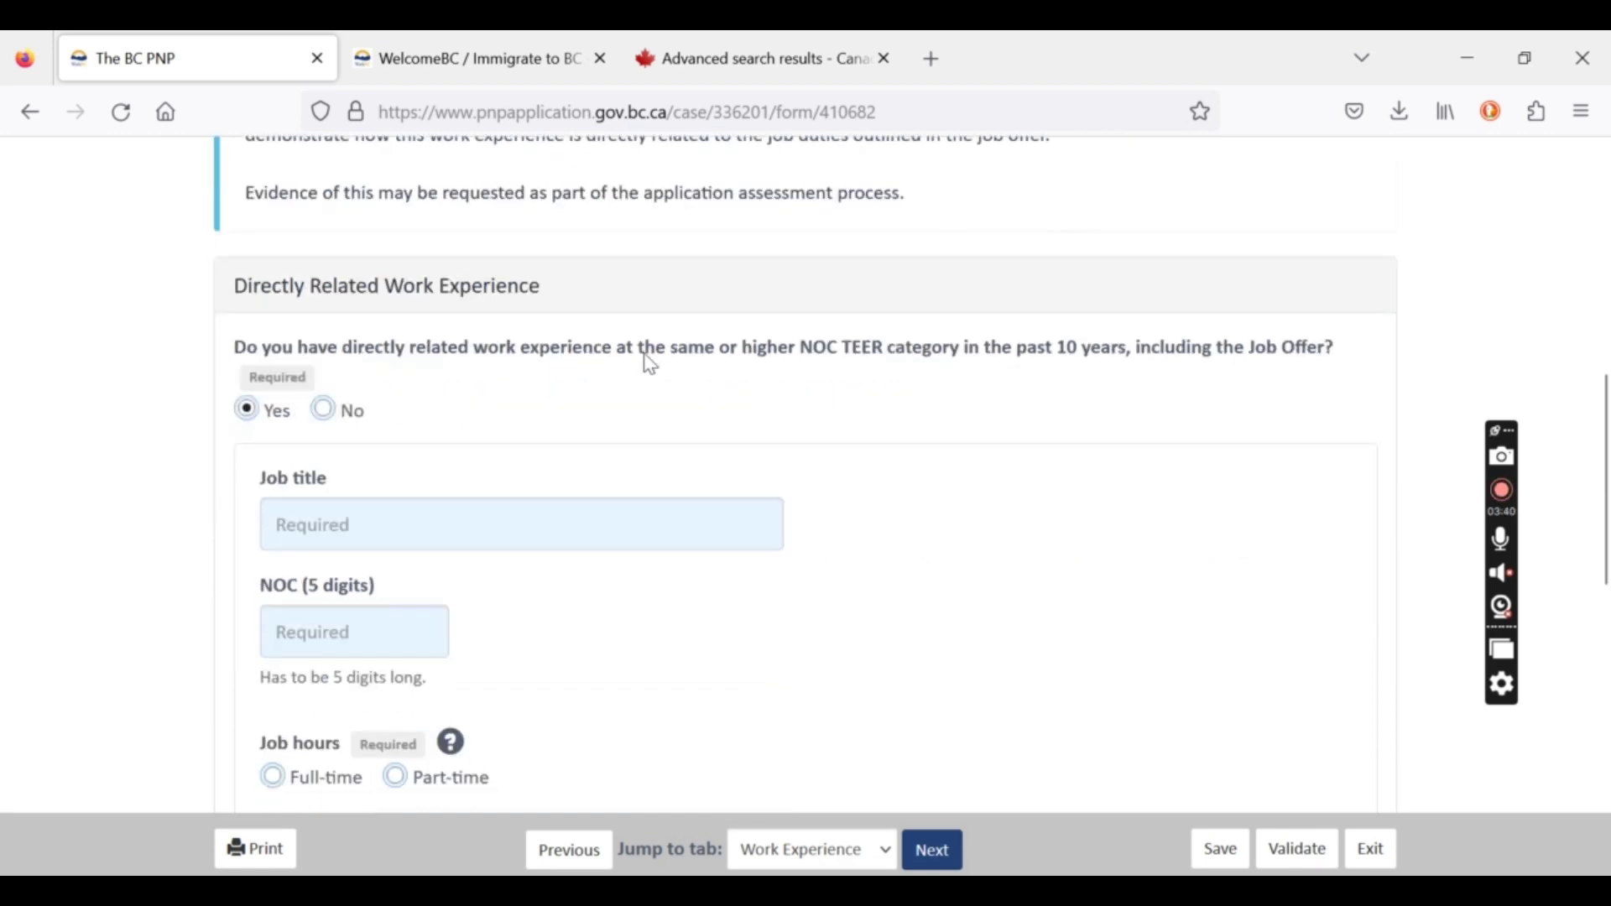
scroll(650, 363, "down", 2)
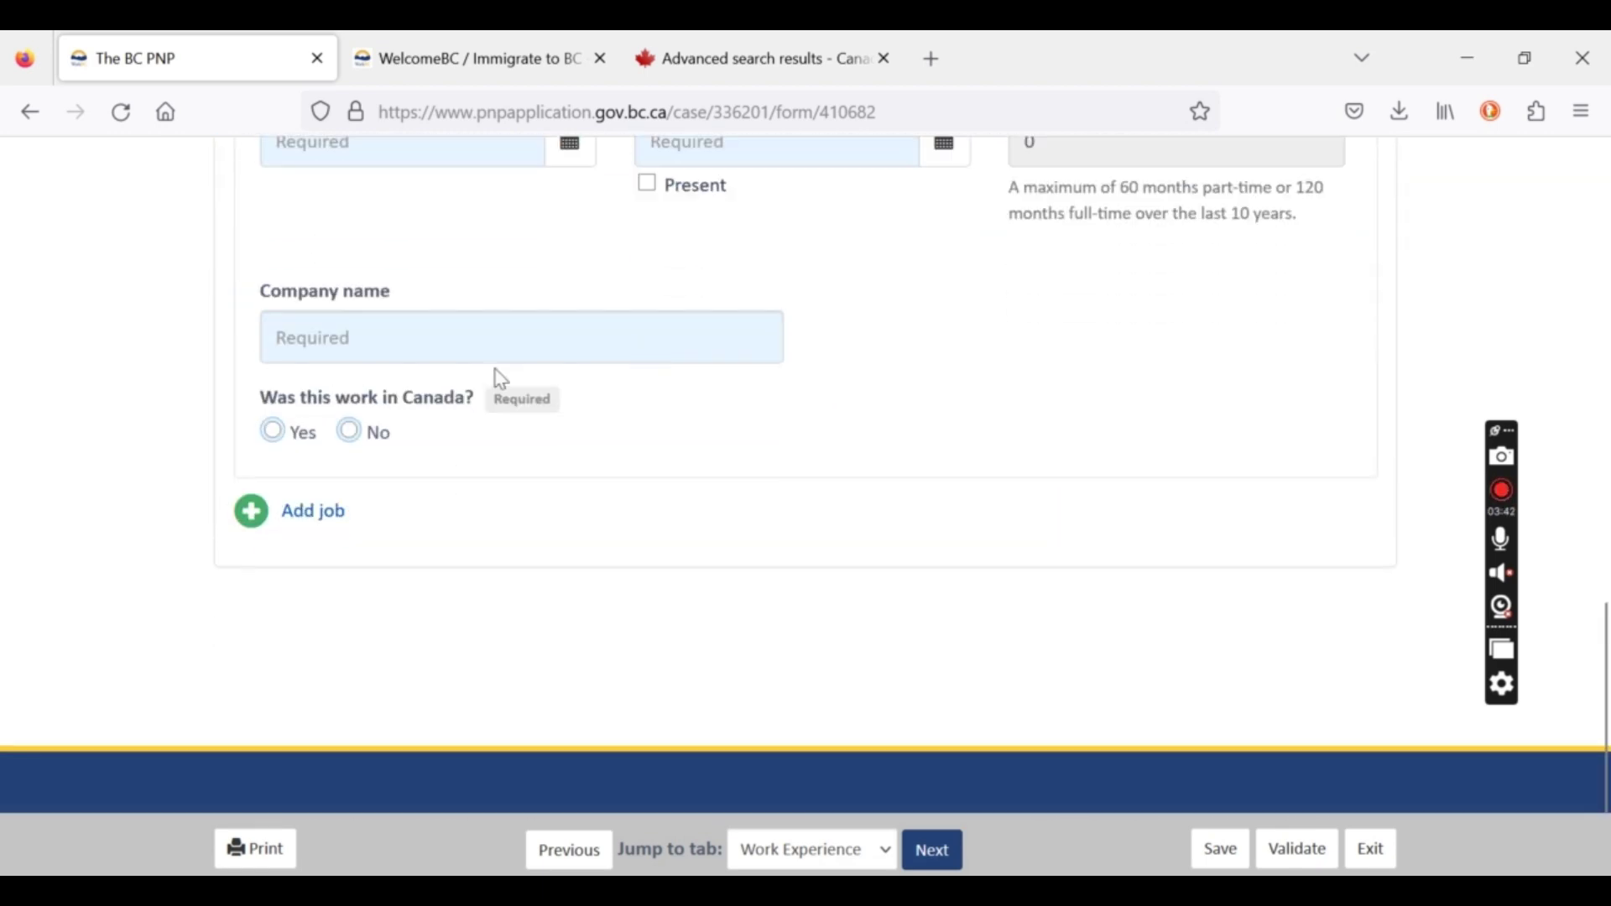
scroll(636, 256, "up", 5)
scroll(636, 252, "down", 4)
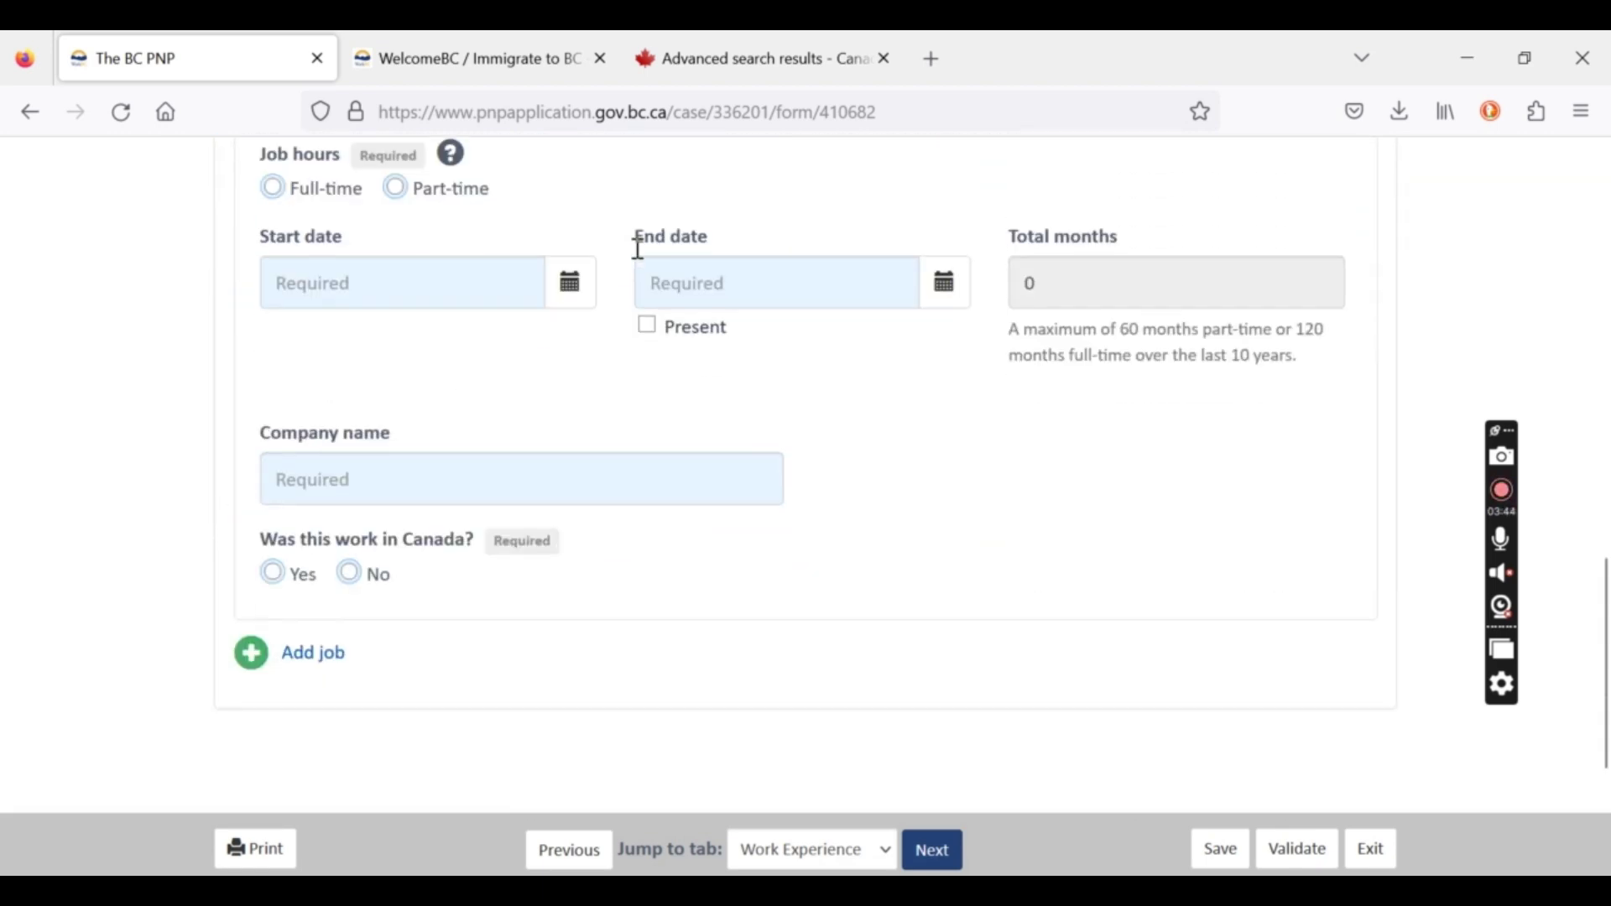
Add a second job entry to the work history.
left_click(306, 663)
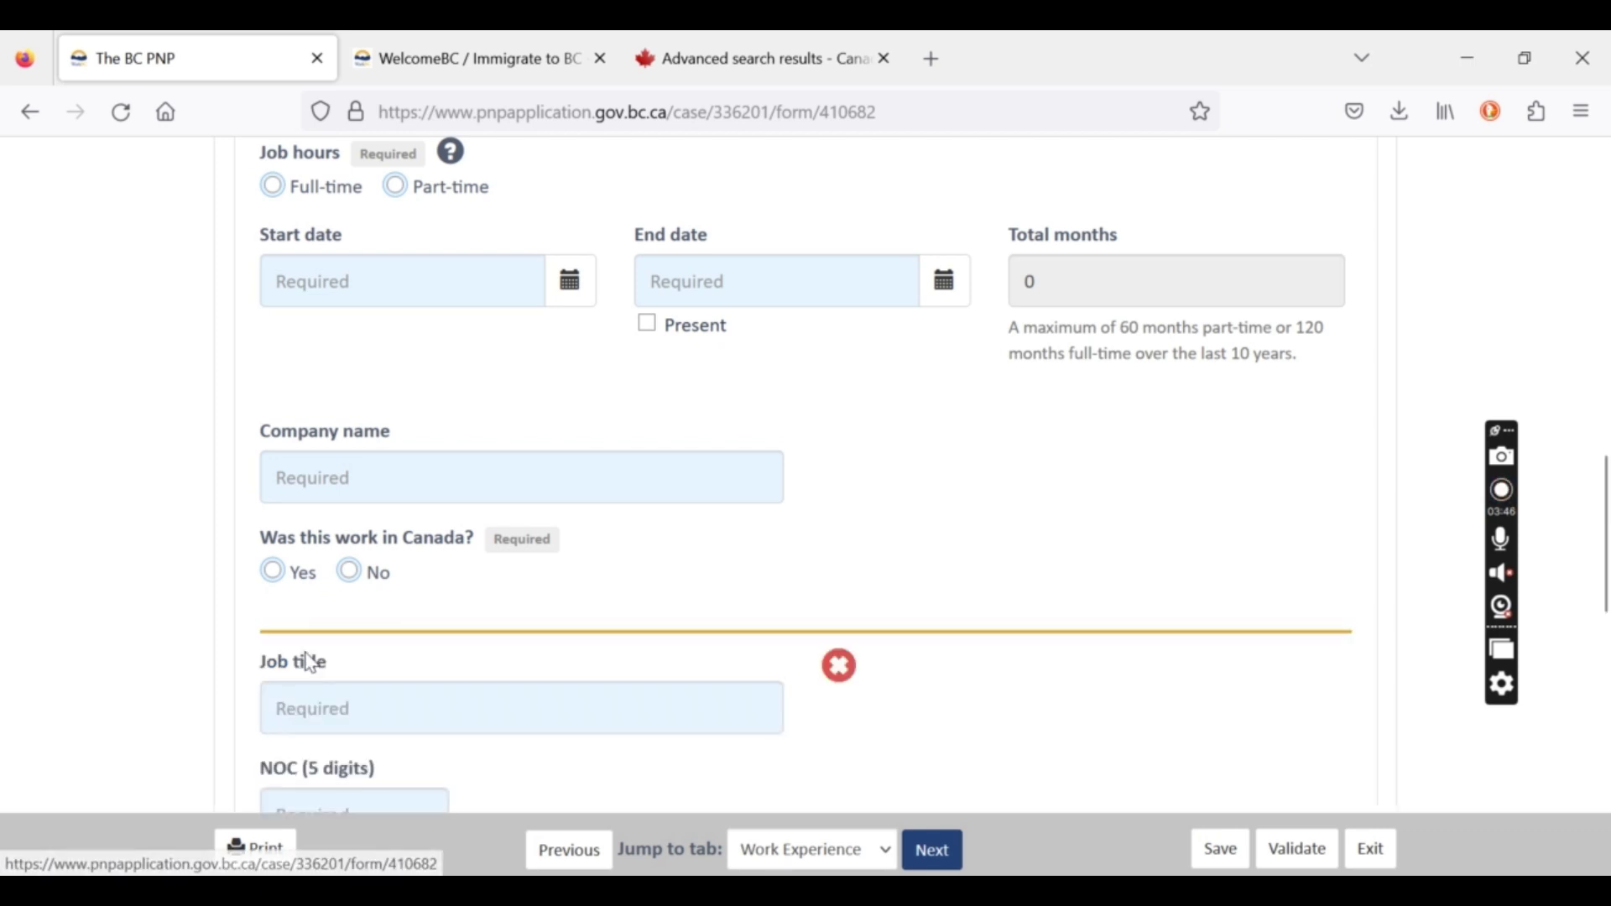
scroll(435, 662, "down", 6)
scroll(436, 662, "down", 4)
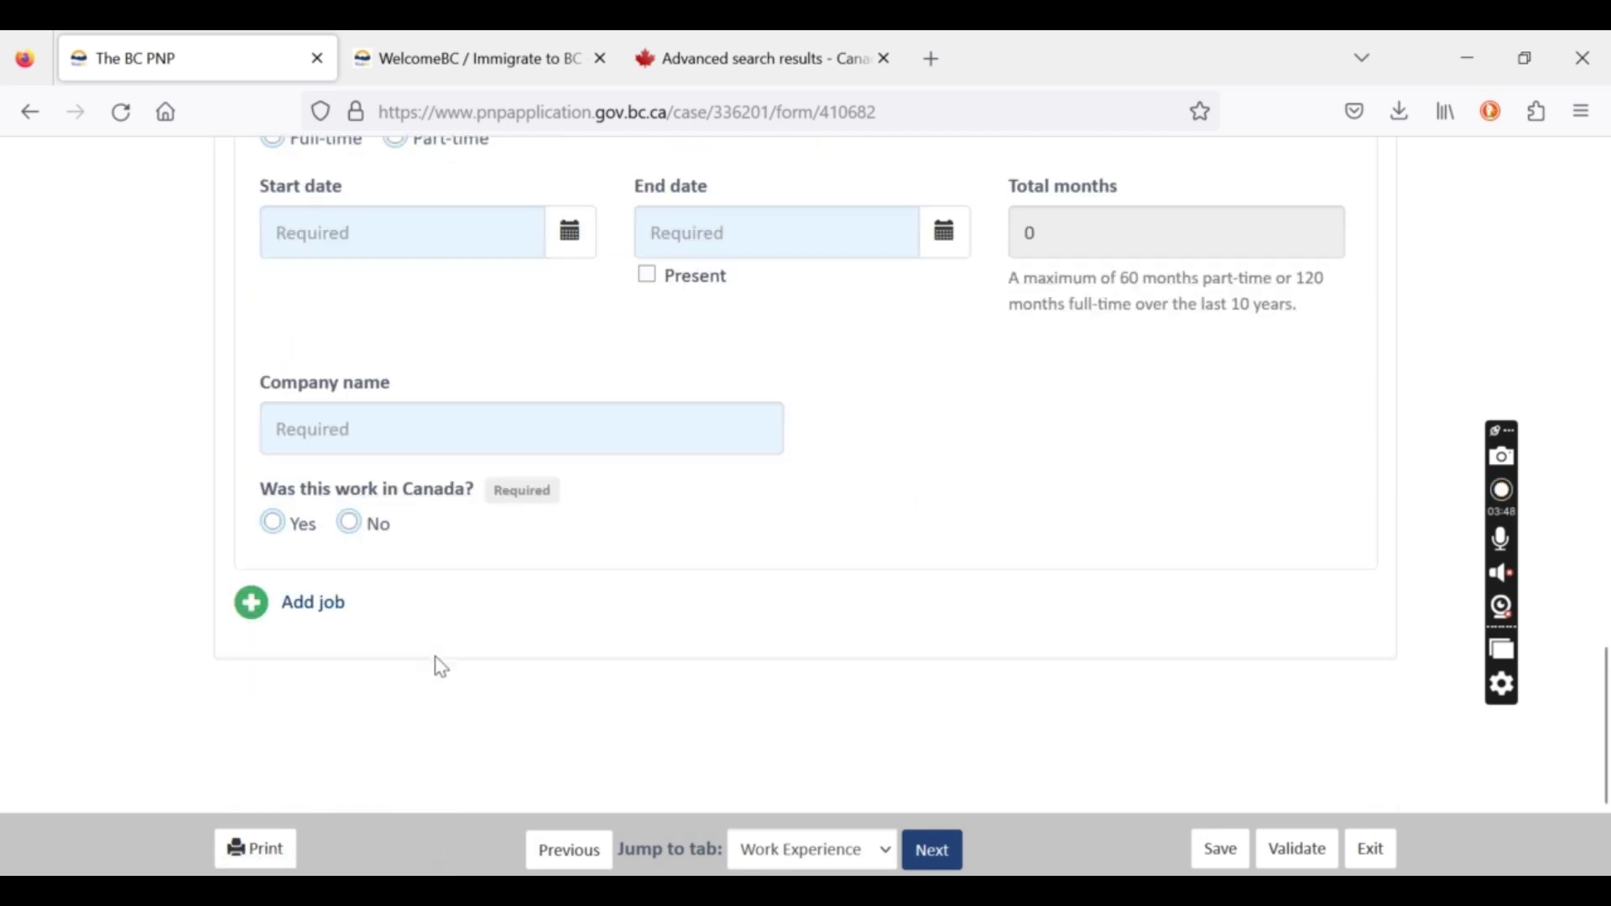
scroll(436, 664, "up", 7)
scroll(438, 665, "up", 5)
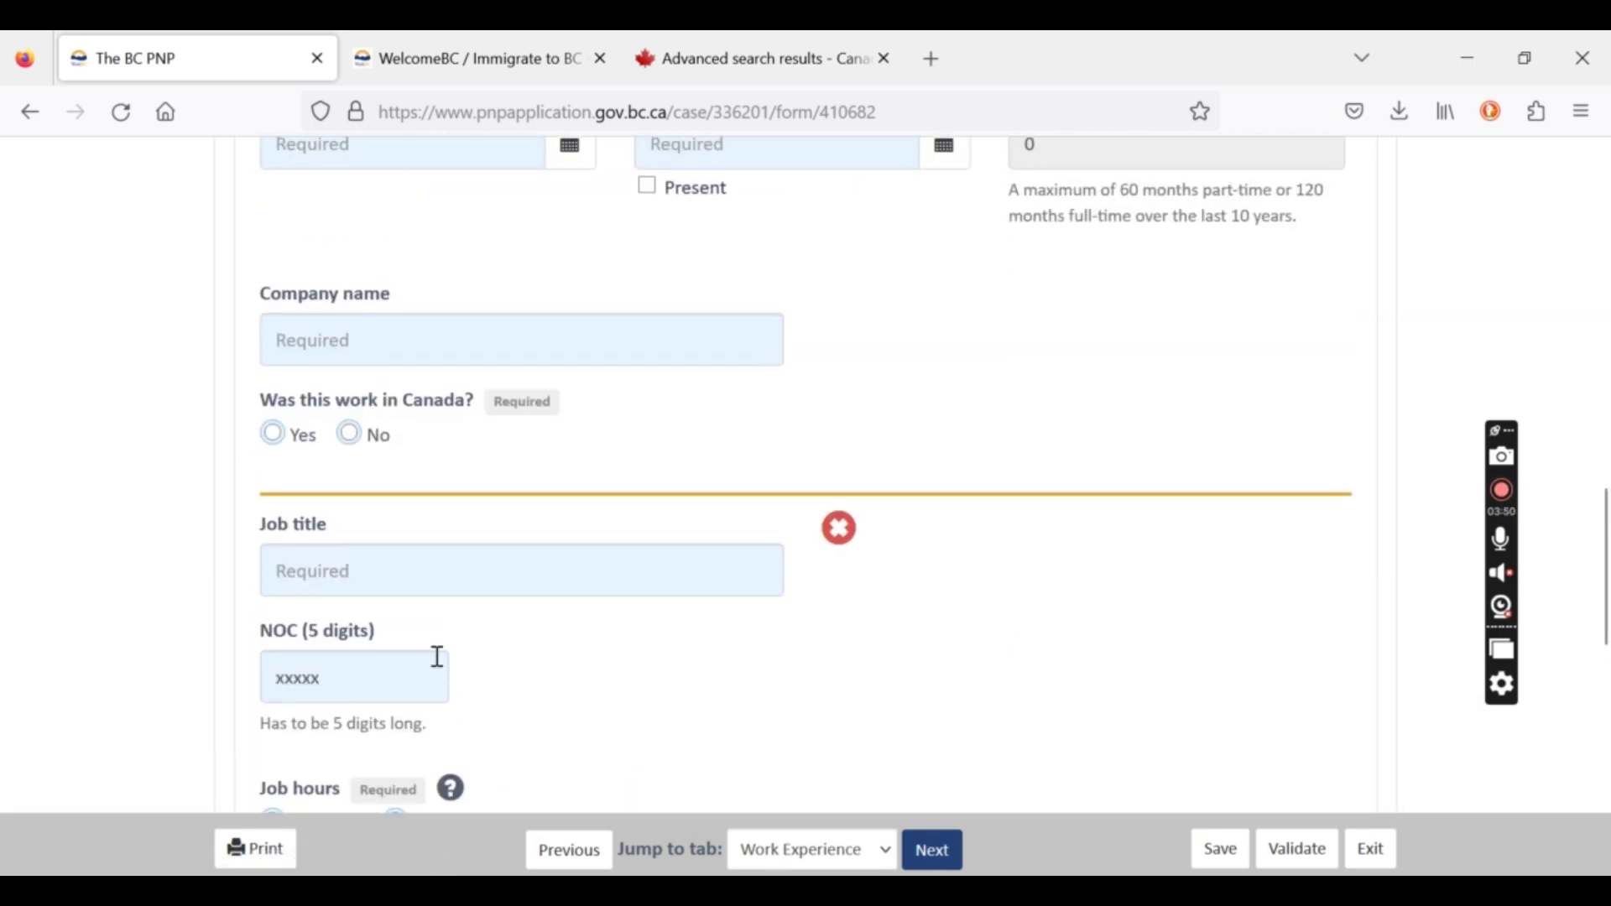
scroll(435, 658, "up", 5)
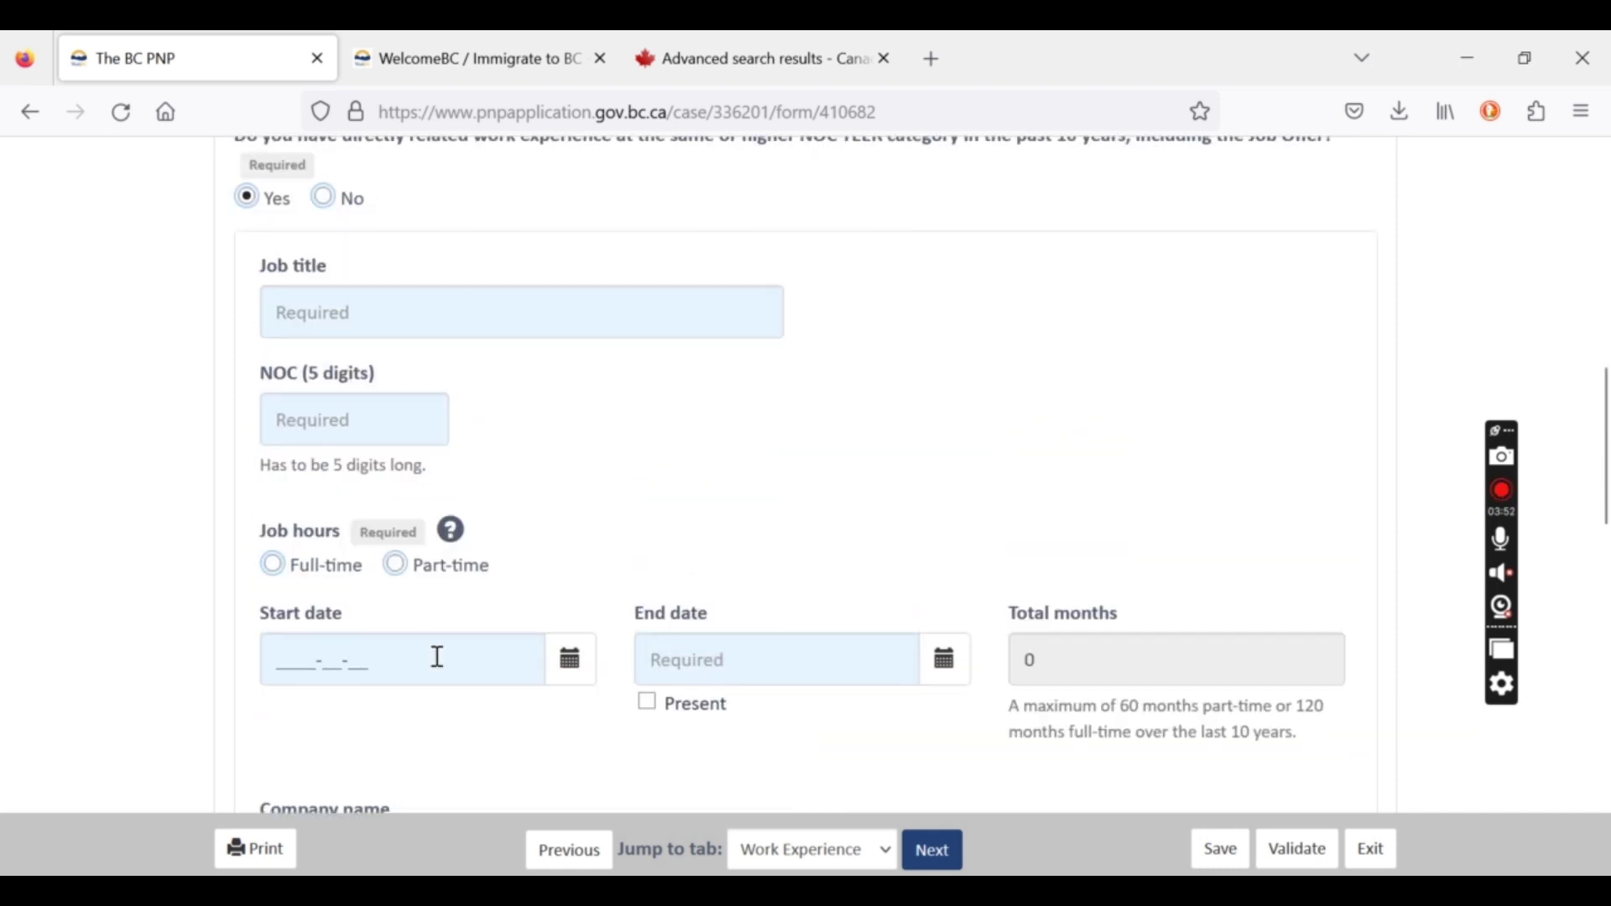
scroll(463, 521, "up", 5)
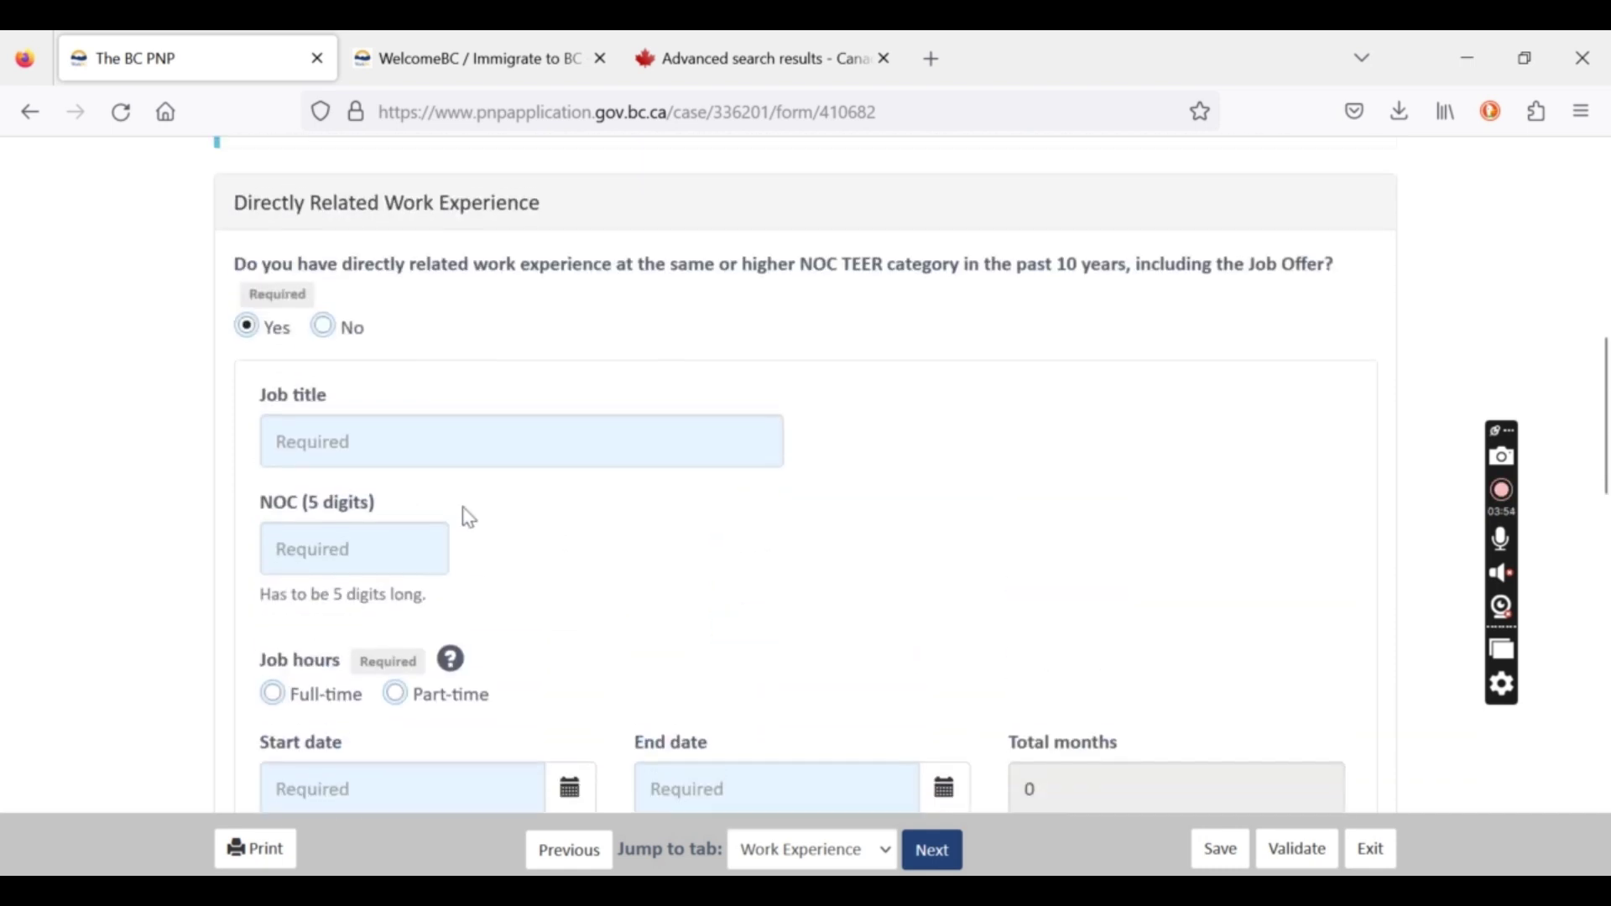
scroll(464, 507, "up", 1)
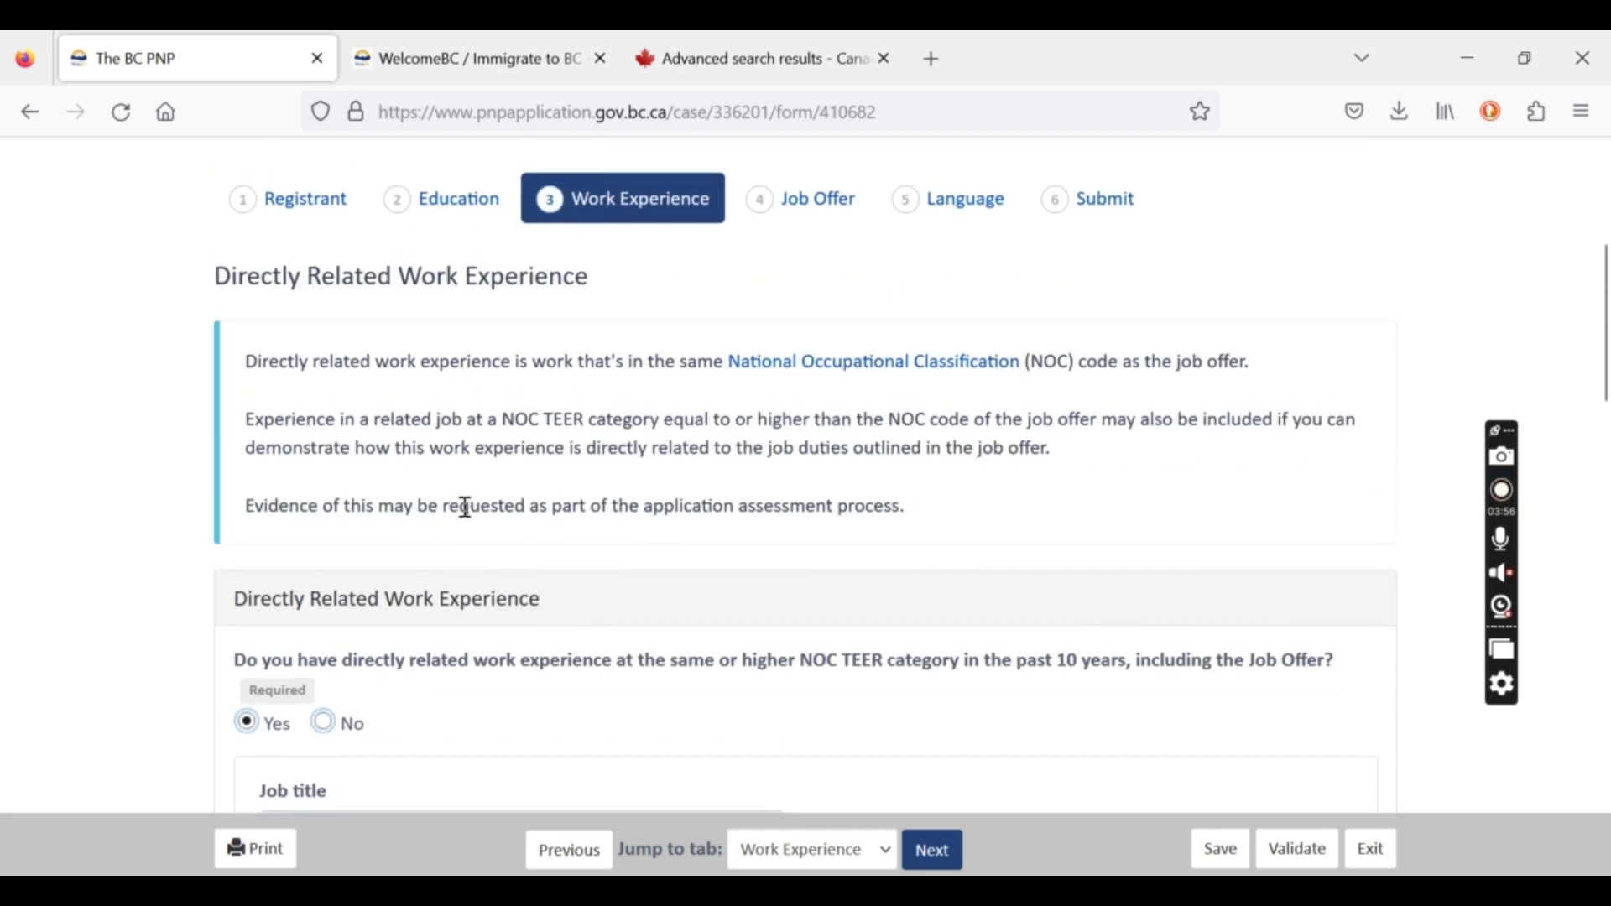
scroll(463, 507, "down", 1)
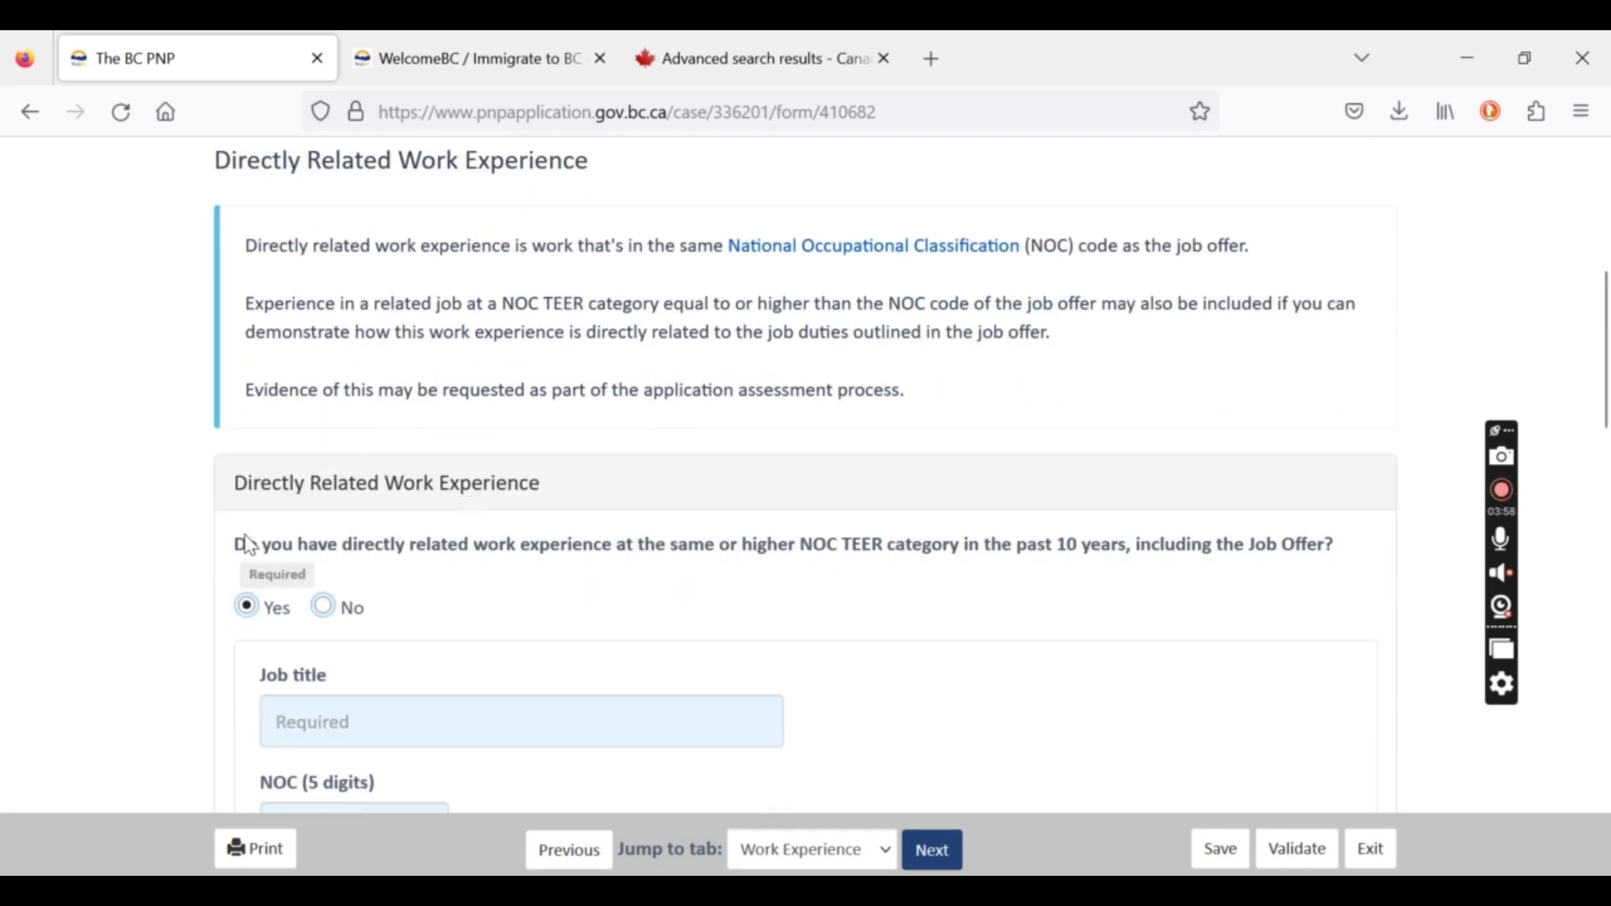
Reread the directly related work experience question, including its NOC TEER wording.
left_click_drag(271, 547, 697, 577)
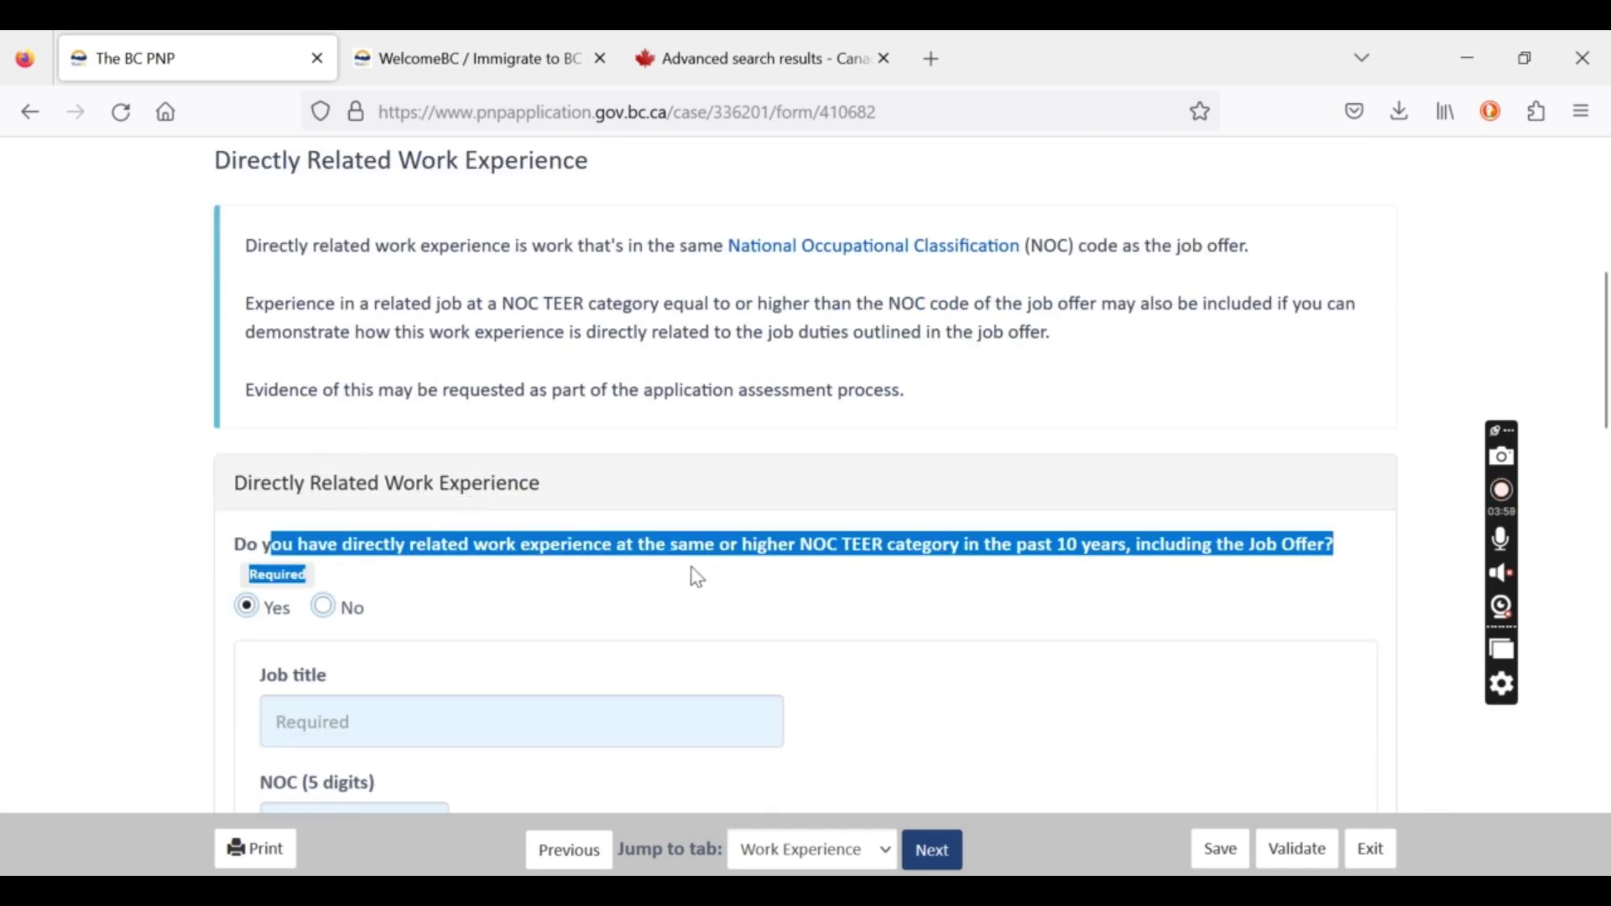
left_click(739, 579)
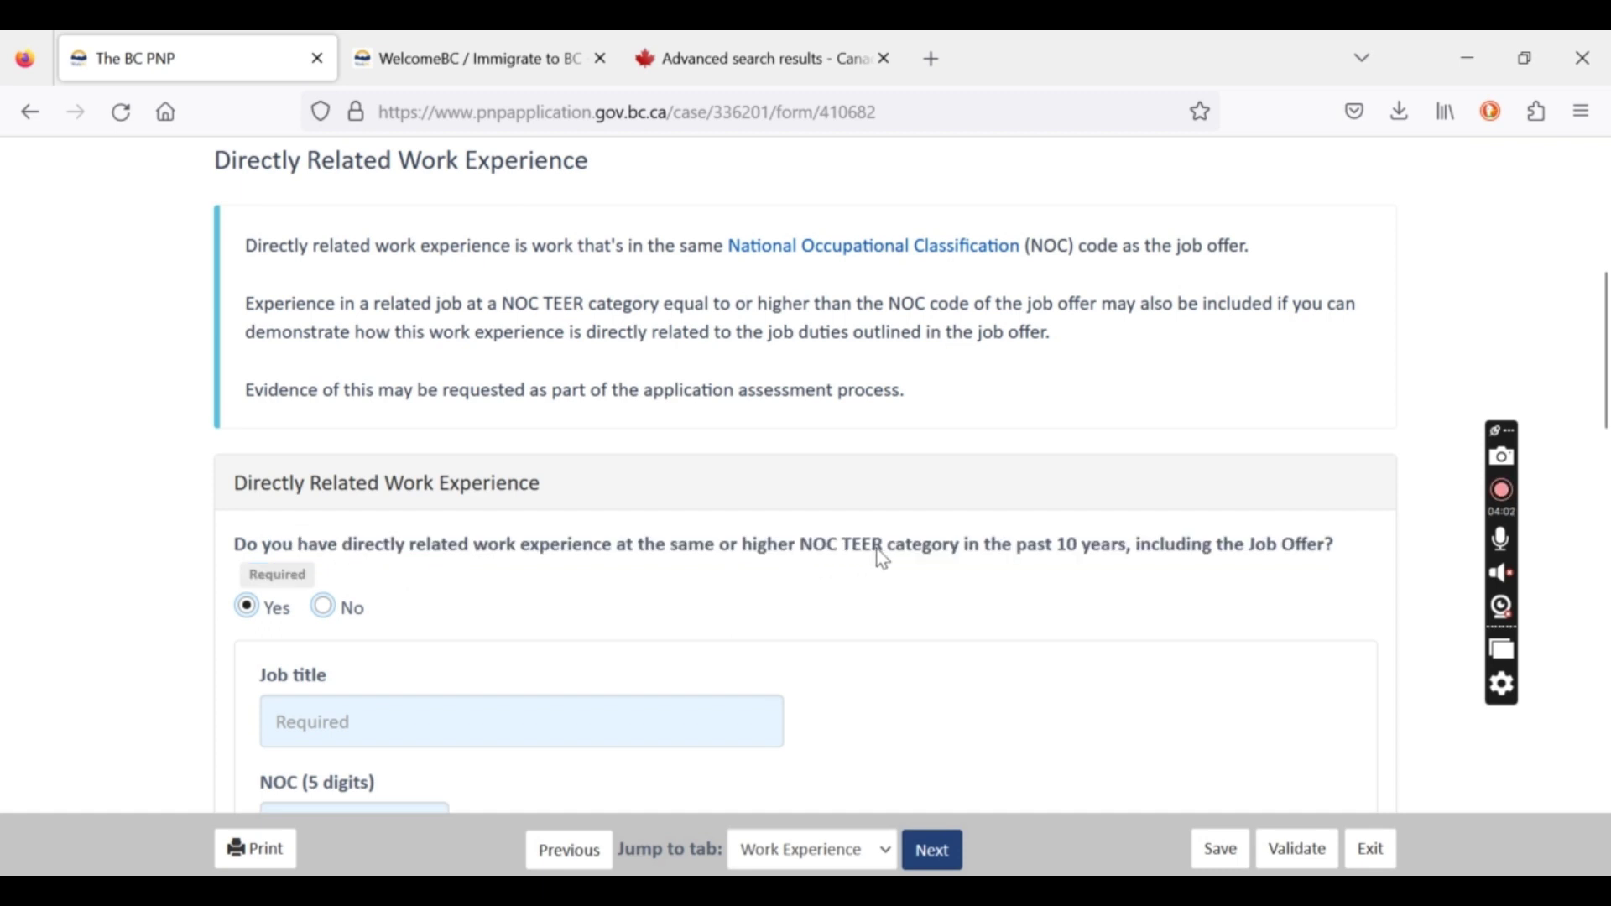
left_click_drag(887, 558, 240, 551)
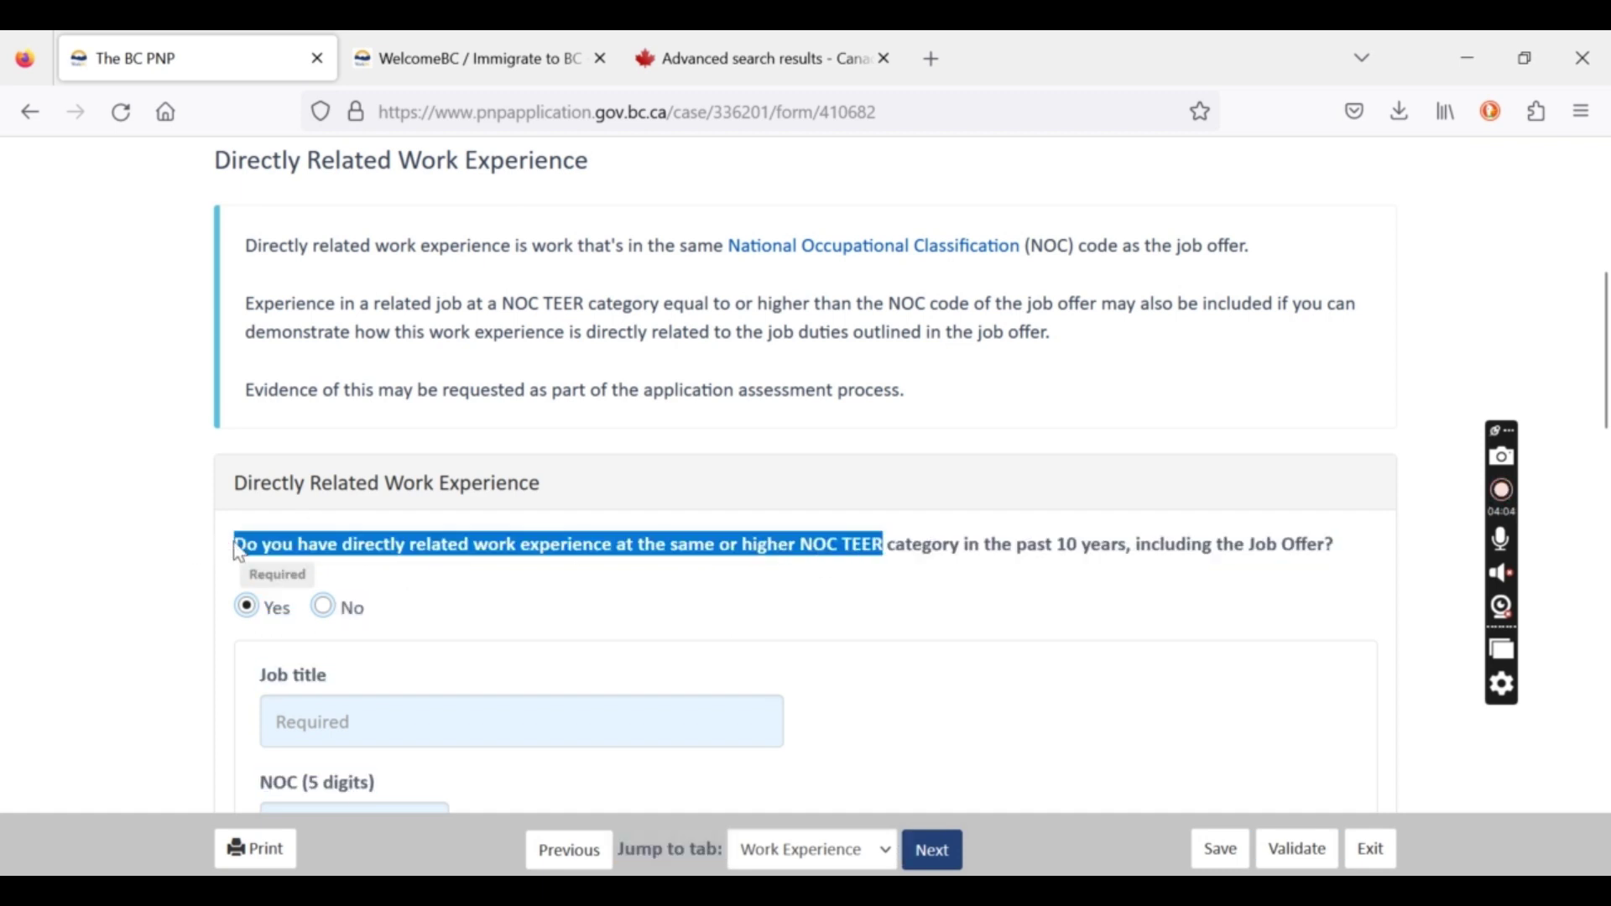
left_click(614, 550)
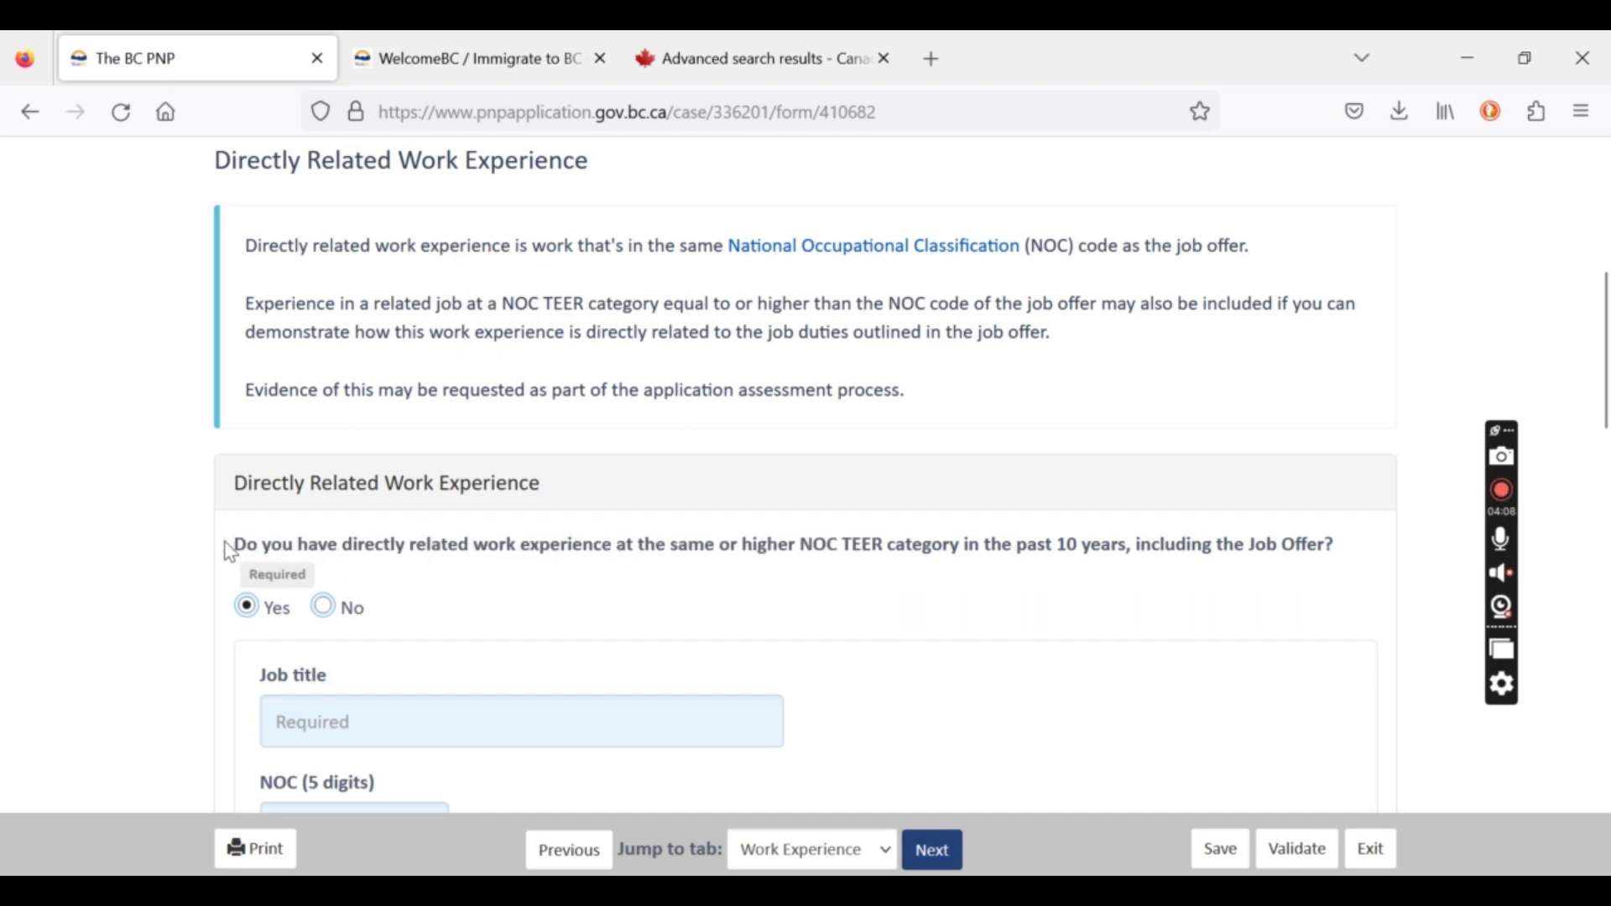
left_click_drag(229, 547, 699, 554)
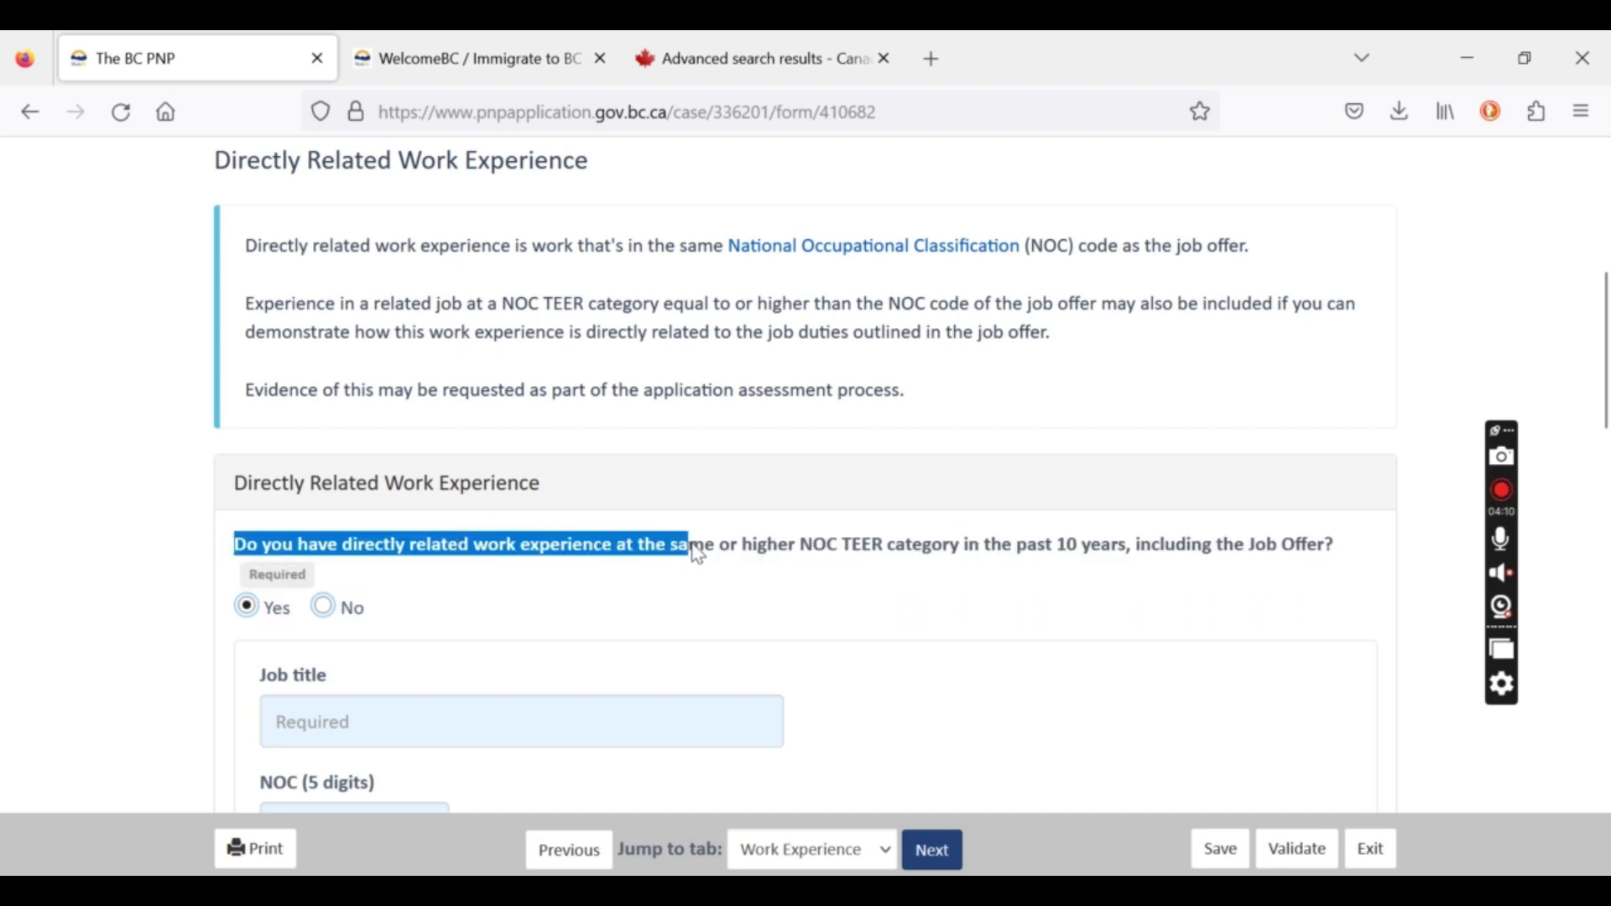
left_click(699, 554)
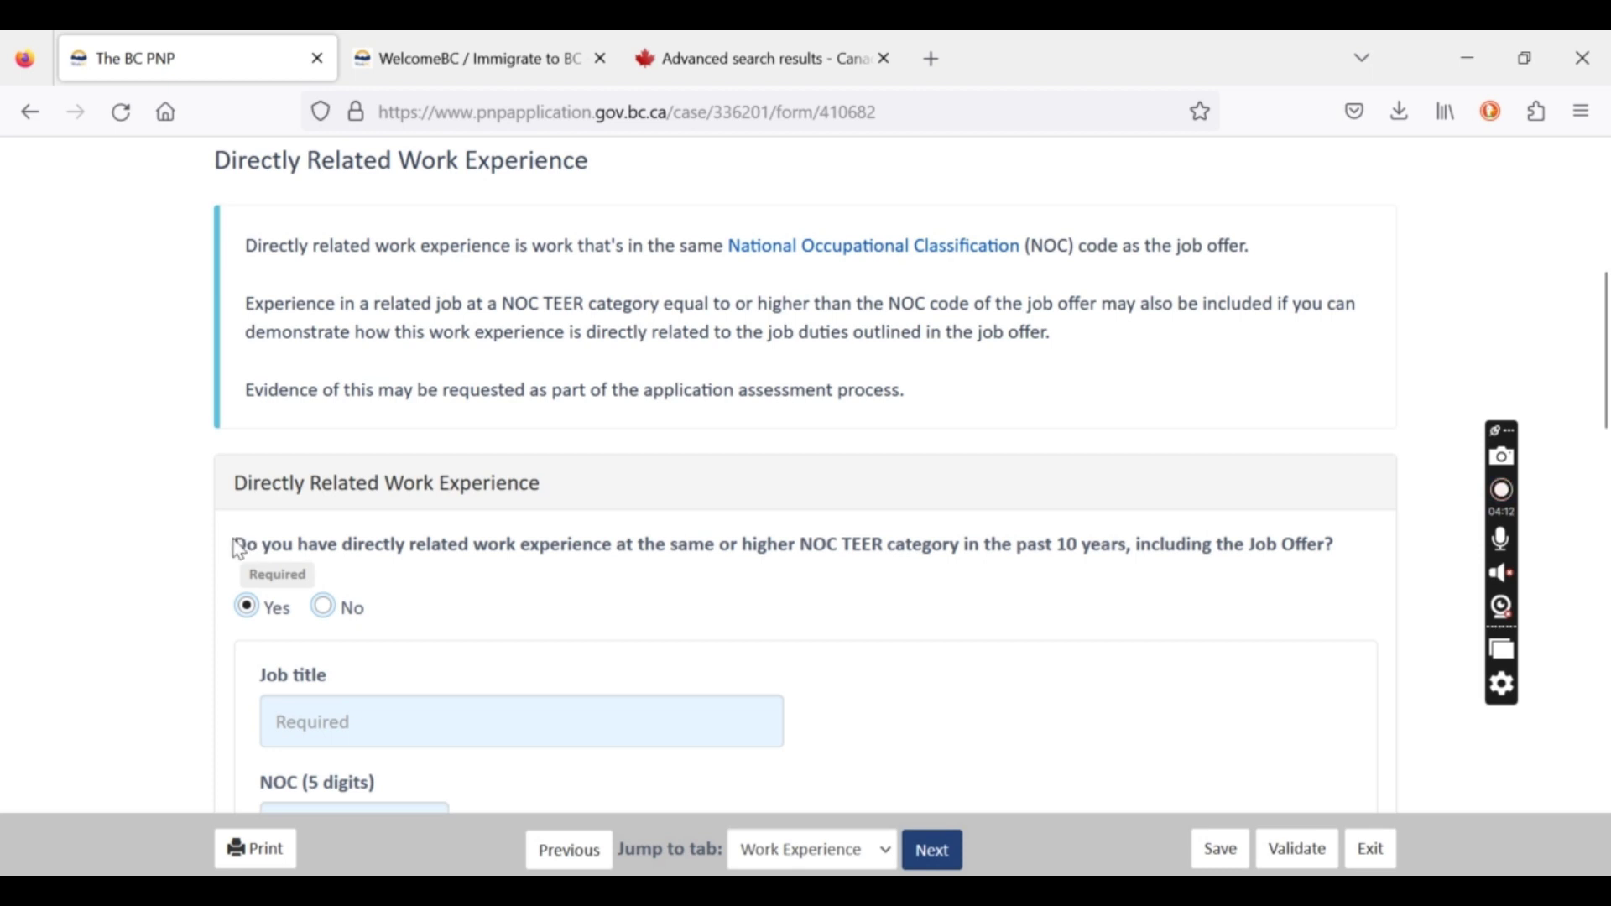
left_click_drag(240, 551, 896, 576)
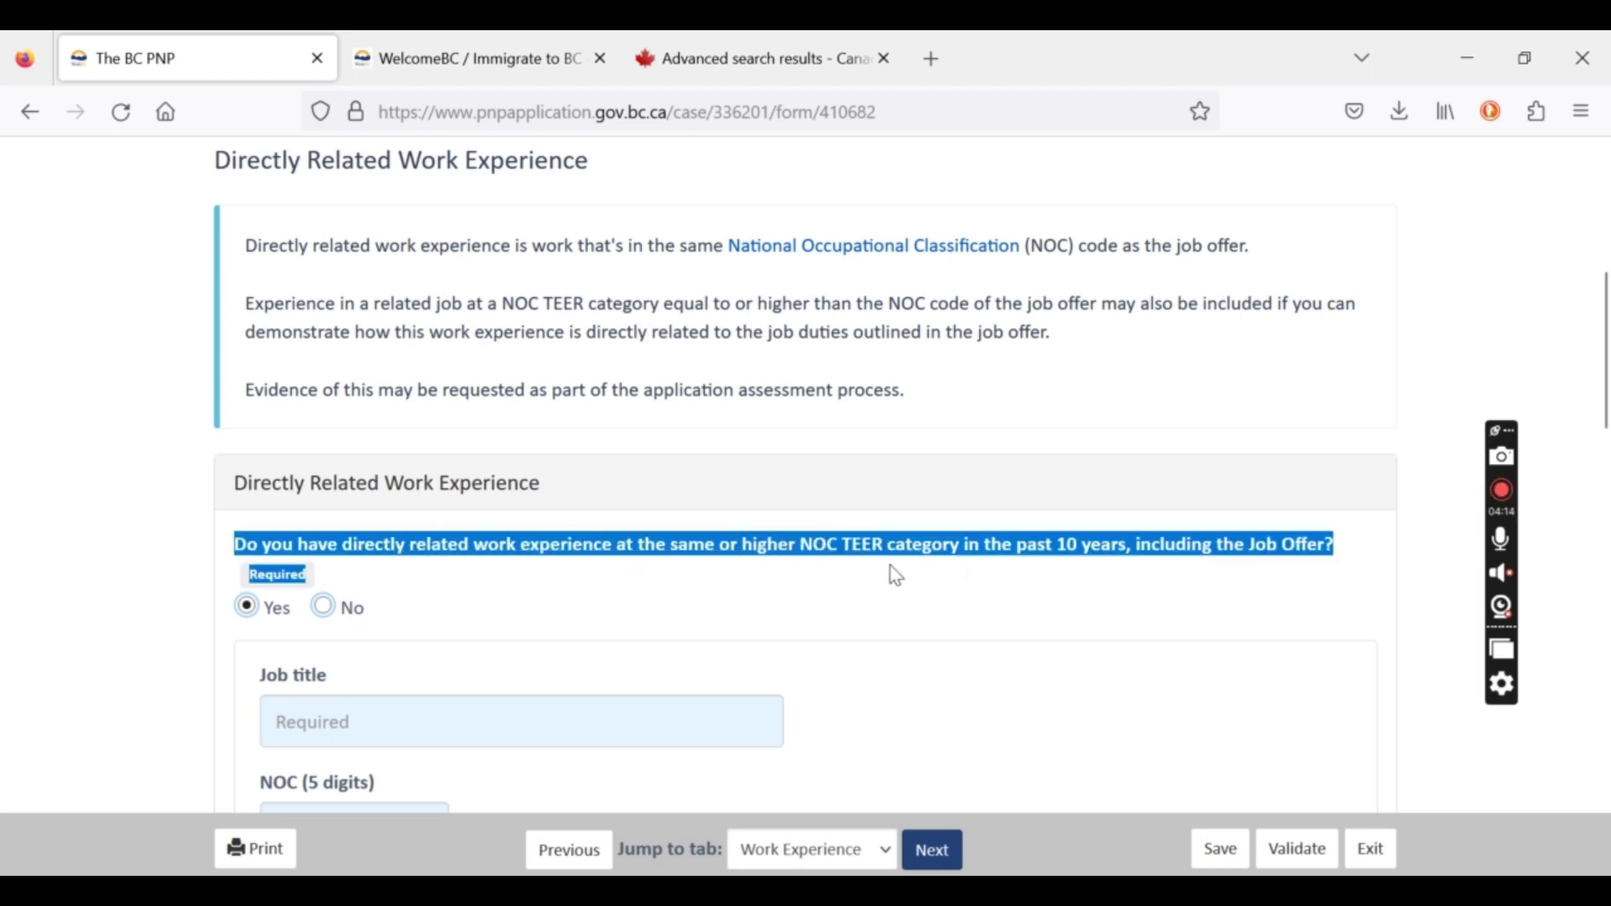
left_click(721, 582)
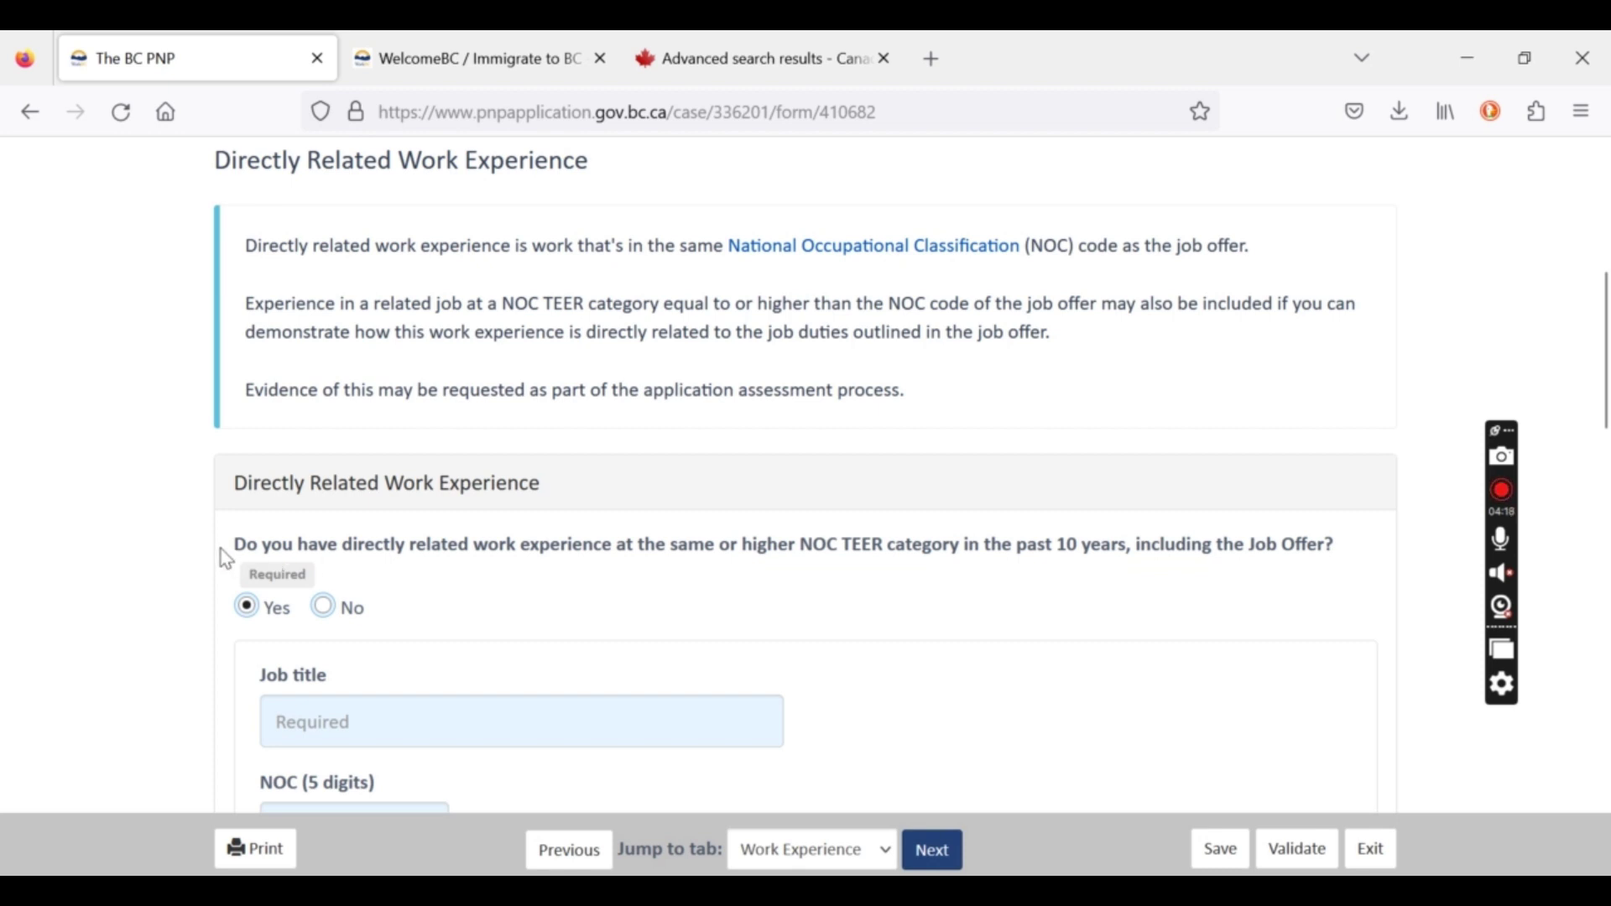
left_click_drag(236, 558, 568, 546)
left_click(568, 546)
Save the form and open the Job Offer step.
scroll(565, 546, "up", 1)
scroll(505, 542, "down", 1)
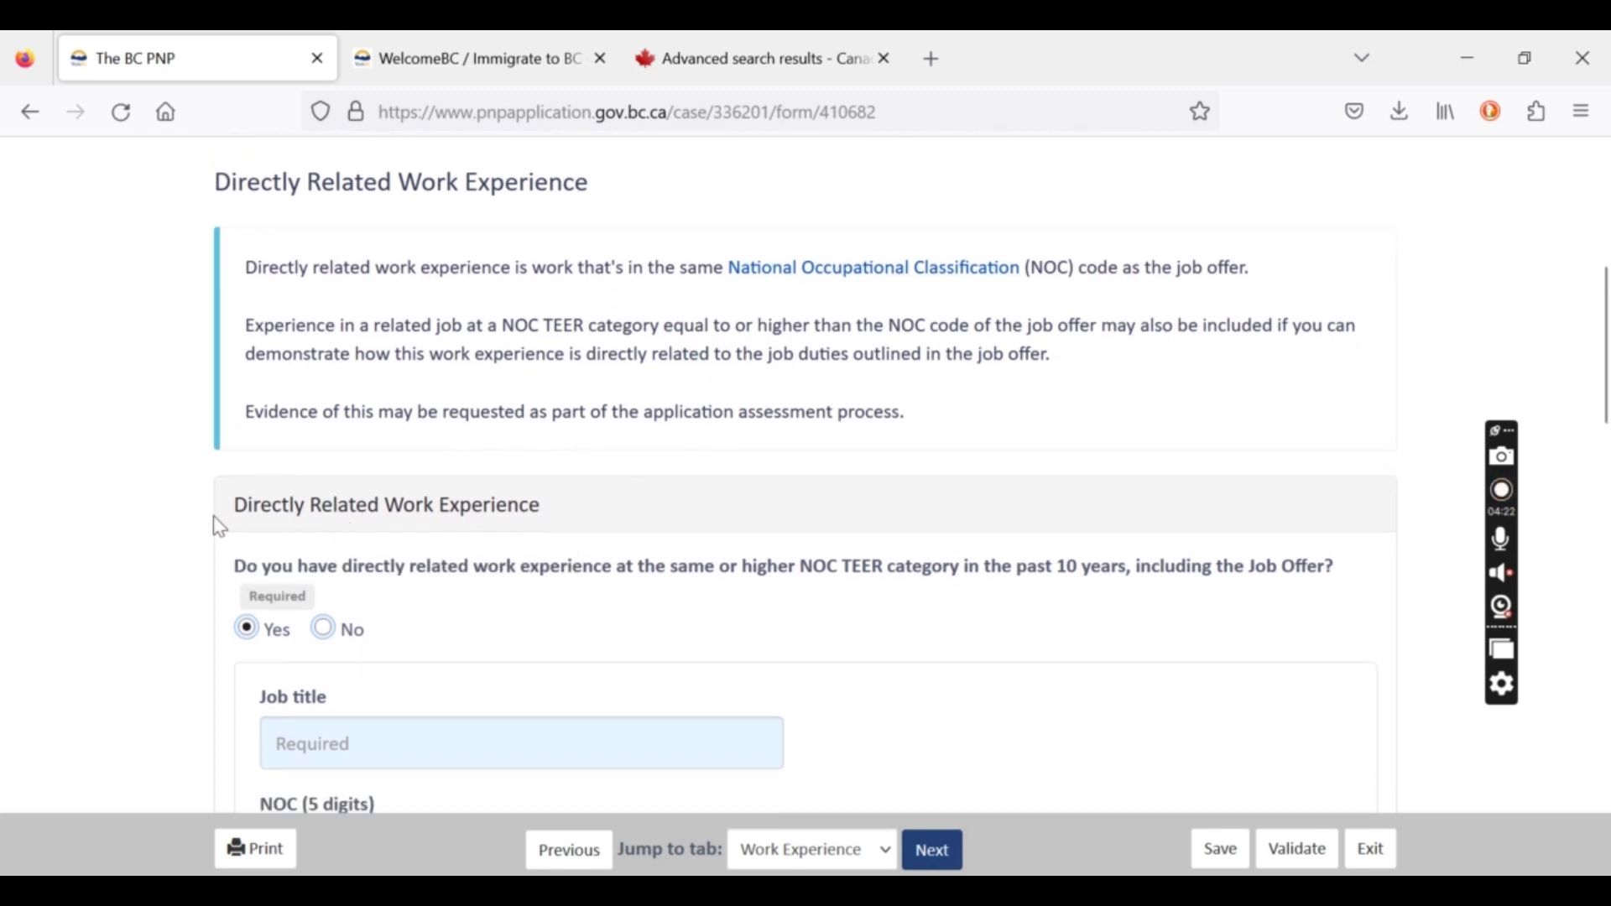
scroll(626, 546, "up", 4)
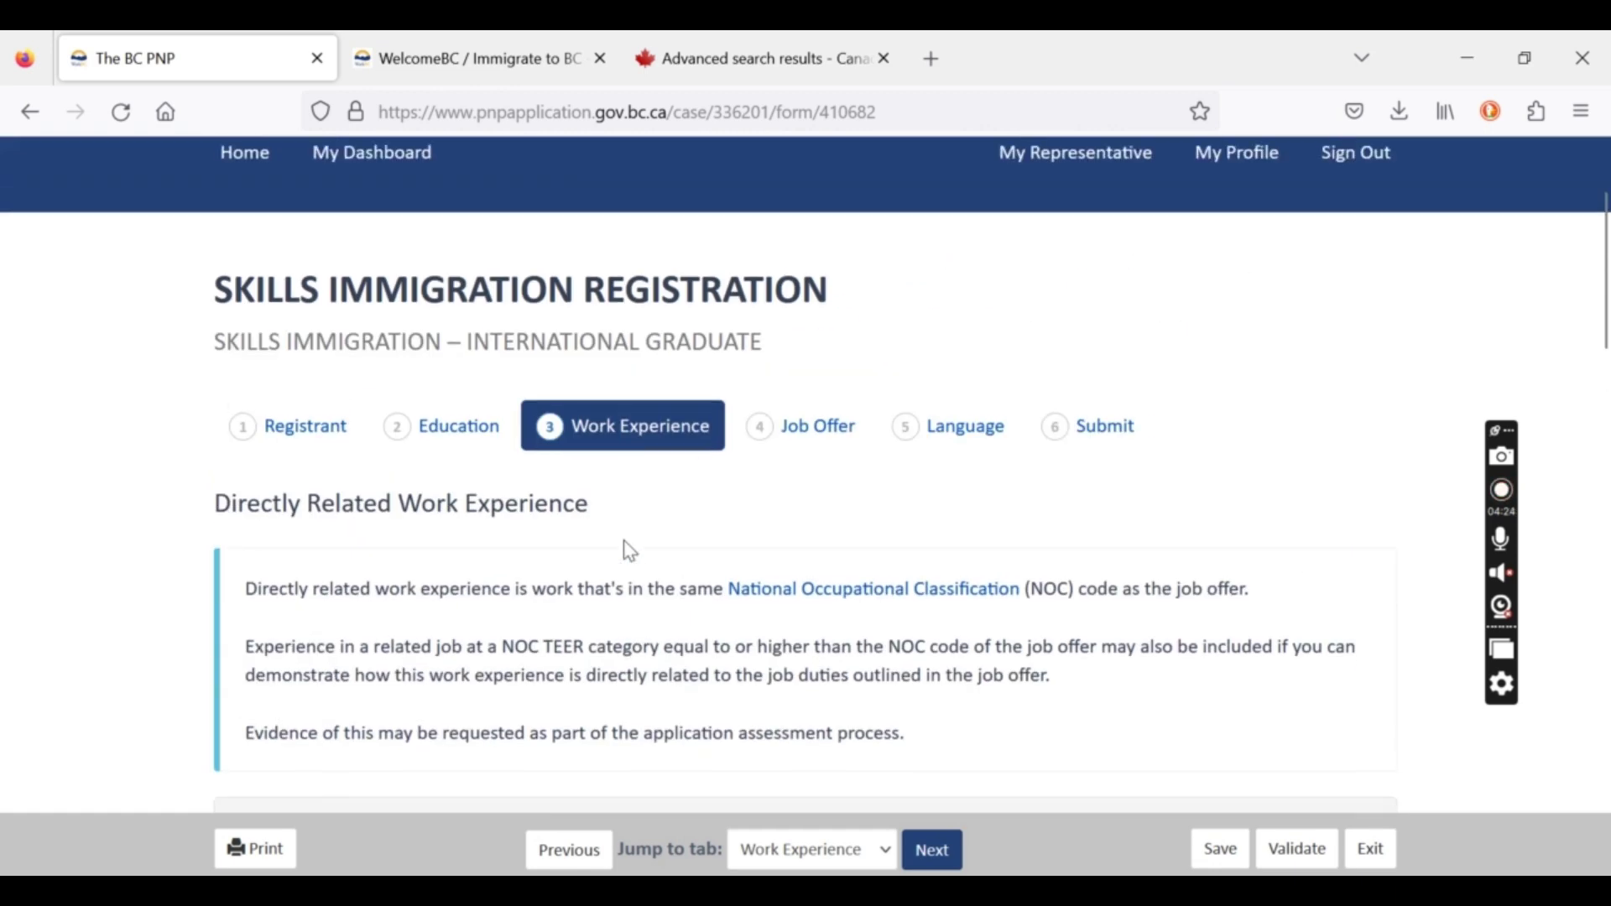
left_click(831, 450)
scroll(687, 525, "down", 4)
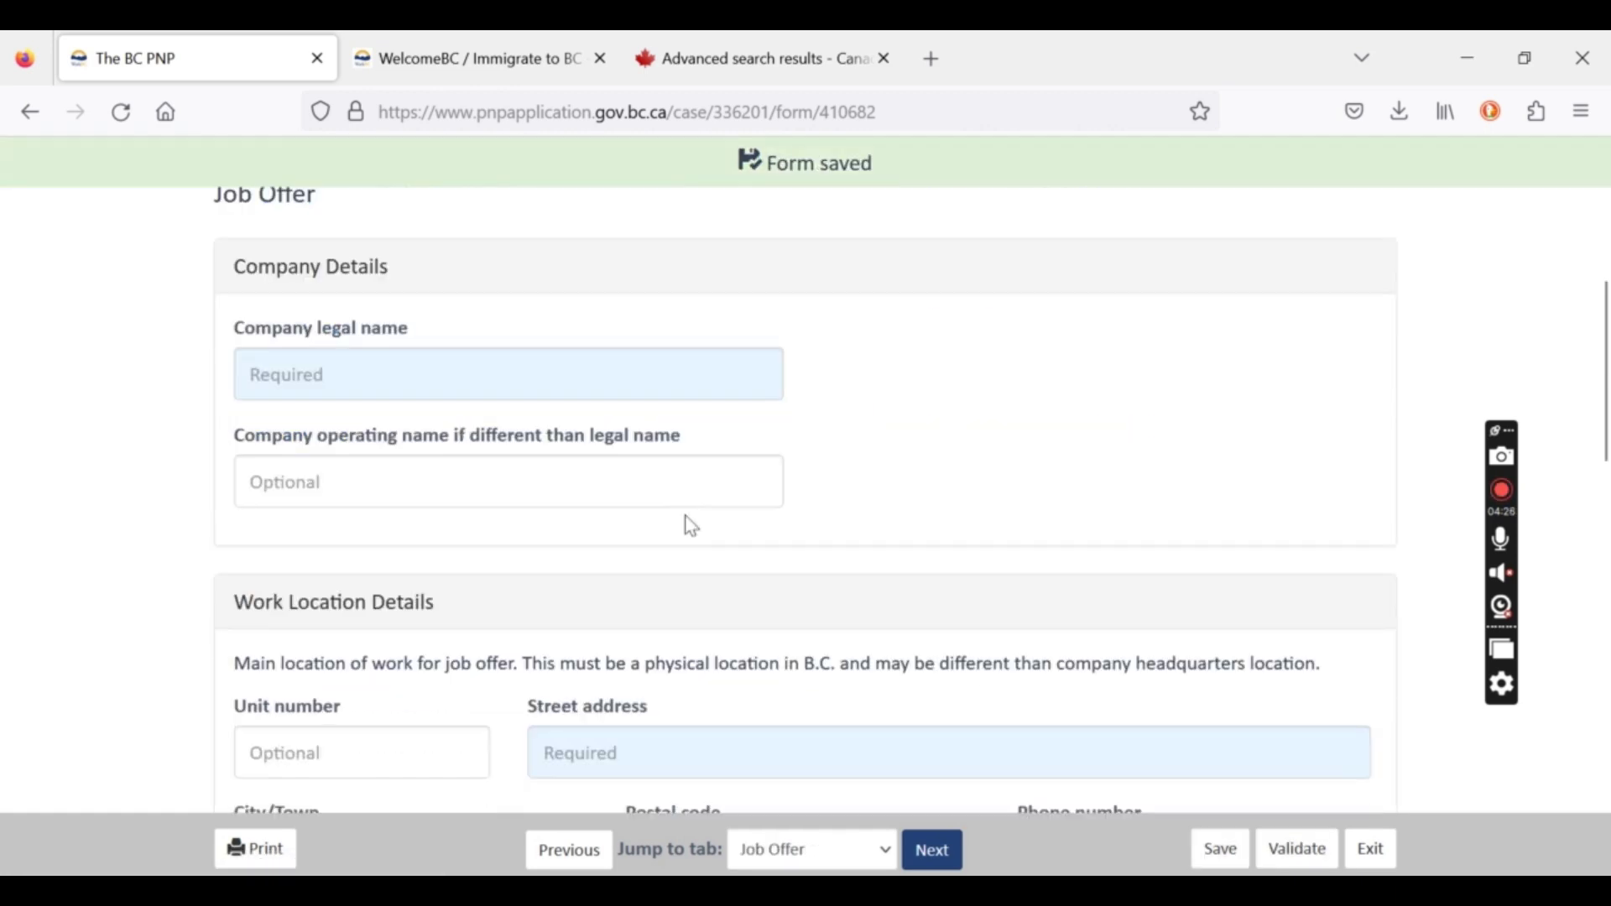
scroll(596, 456, "down", 1)
scroll(596, 453, "up", 1)
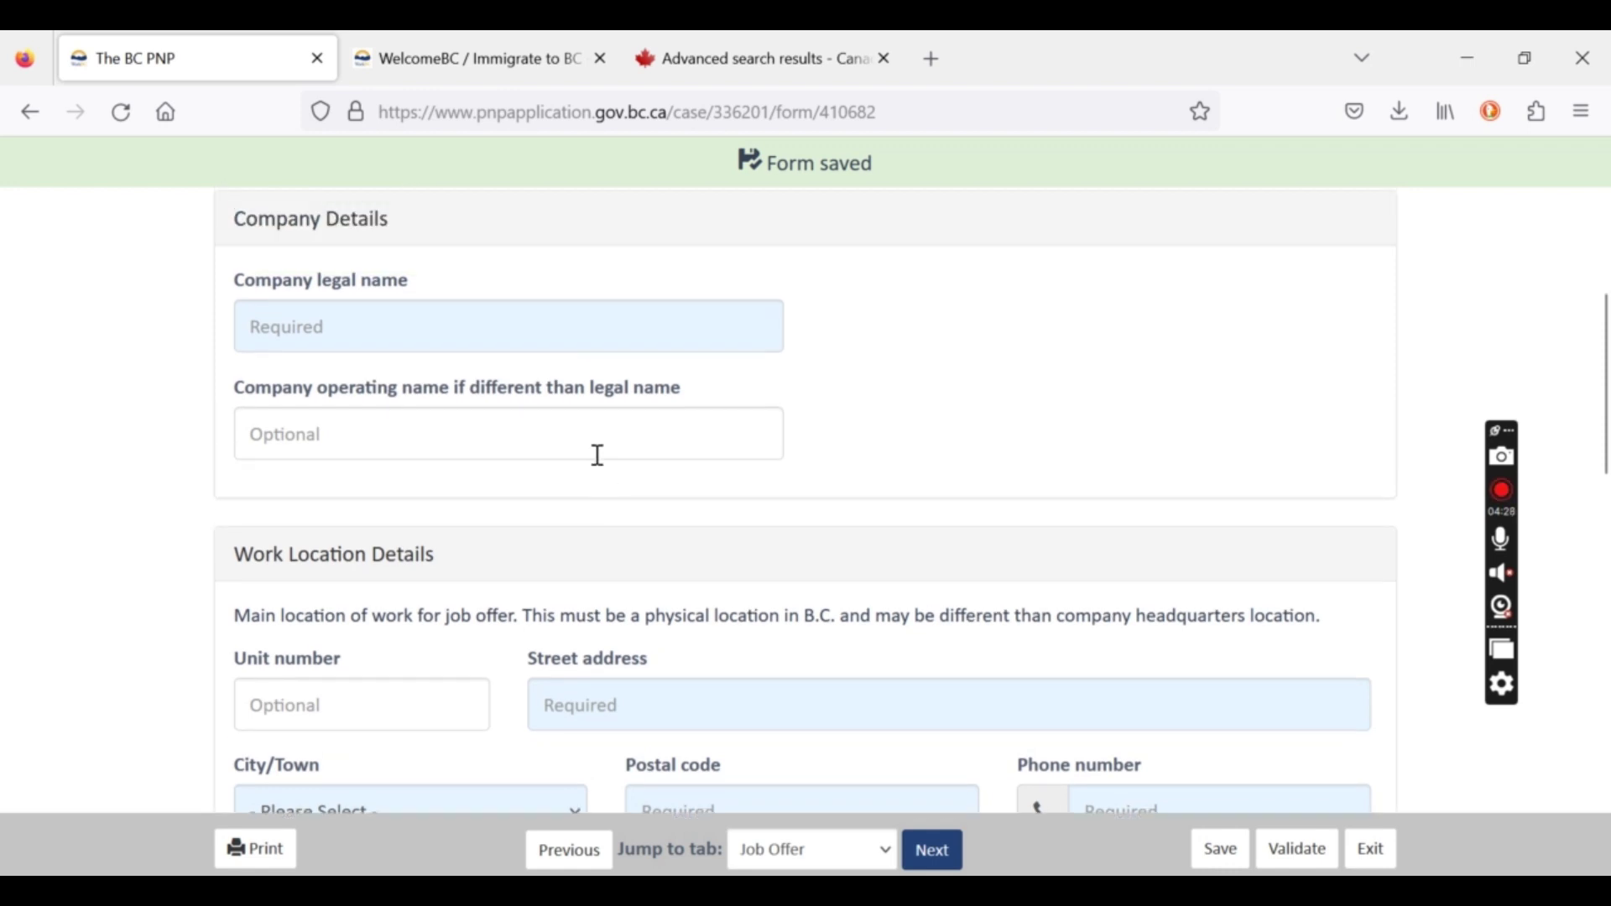
scroll(347, 375, "down", 3)
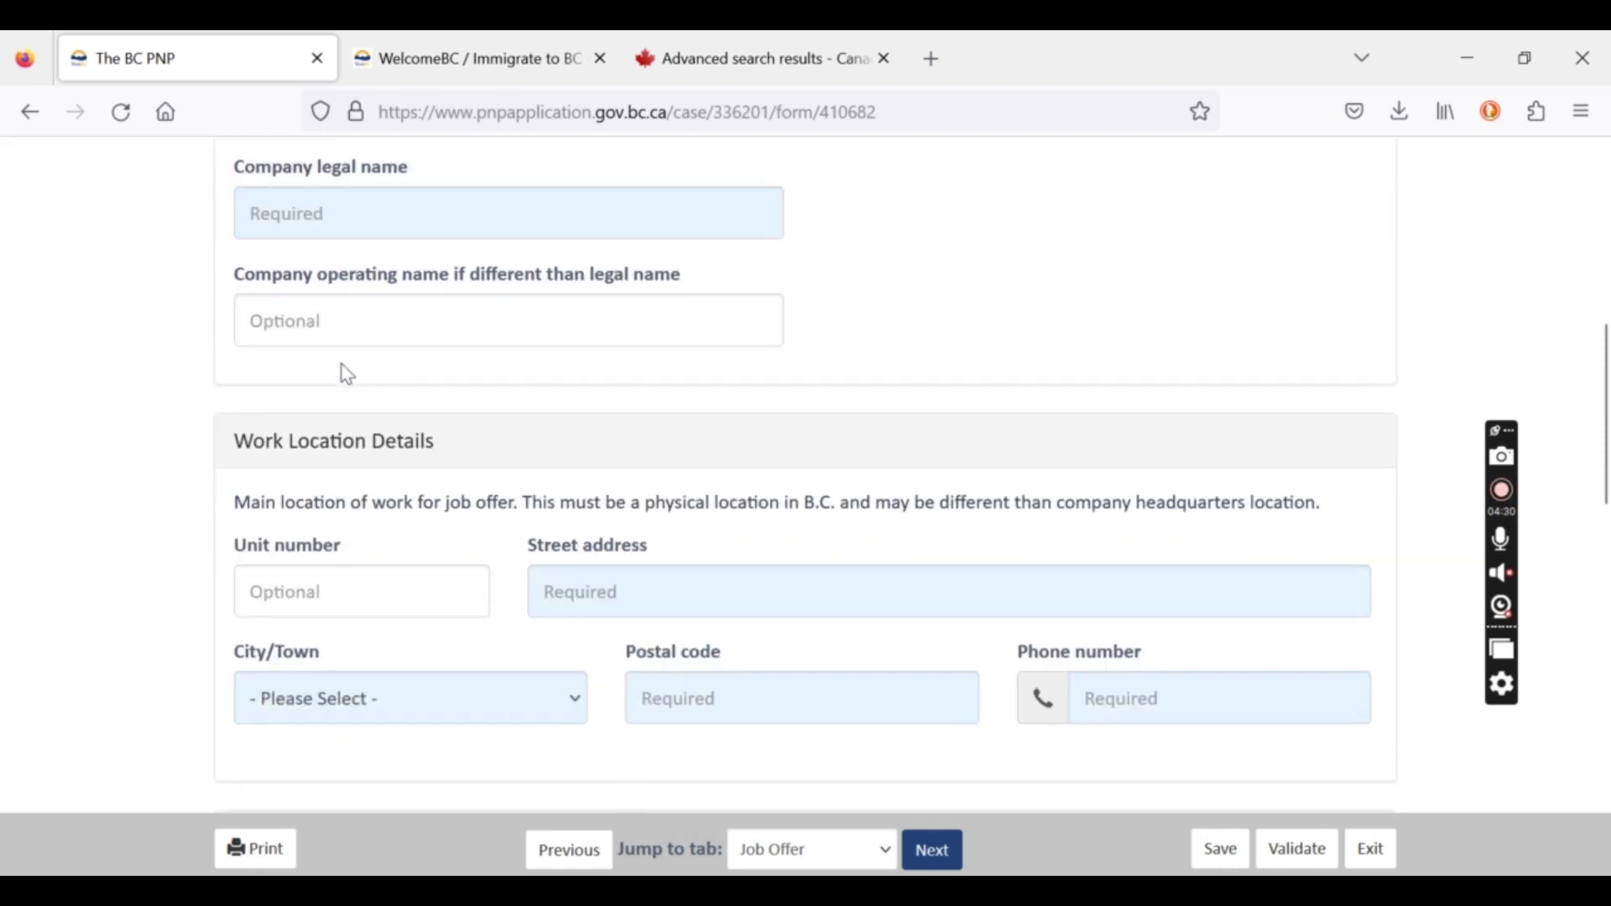
scroll(732, 397, "down", 2)
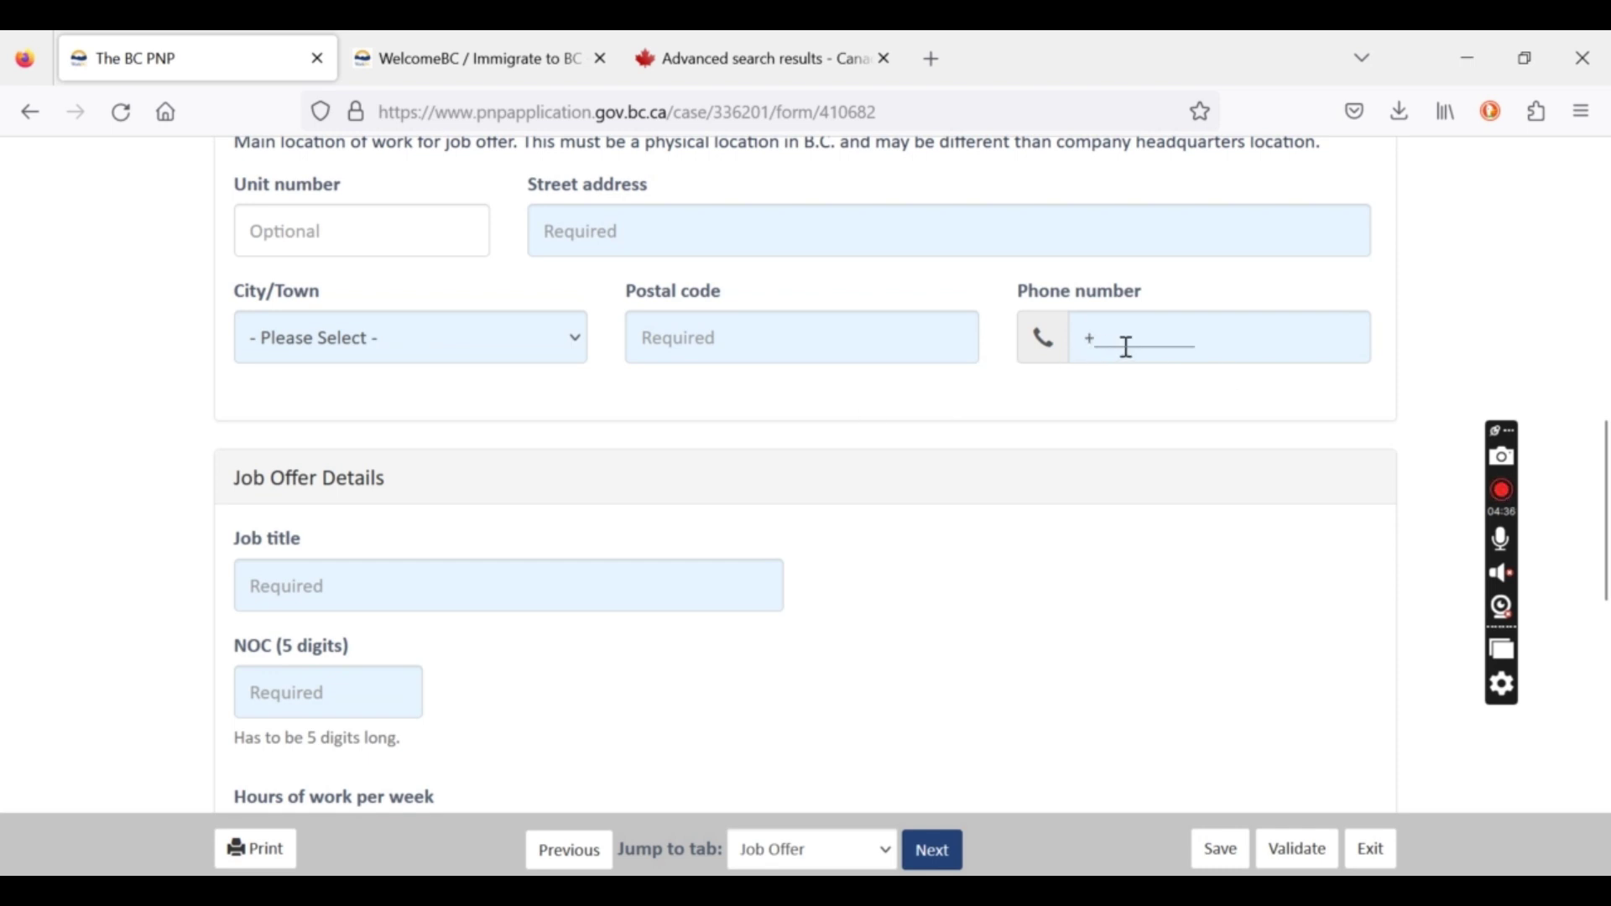
scroll(1127, 346, "down", 2)
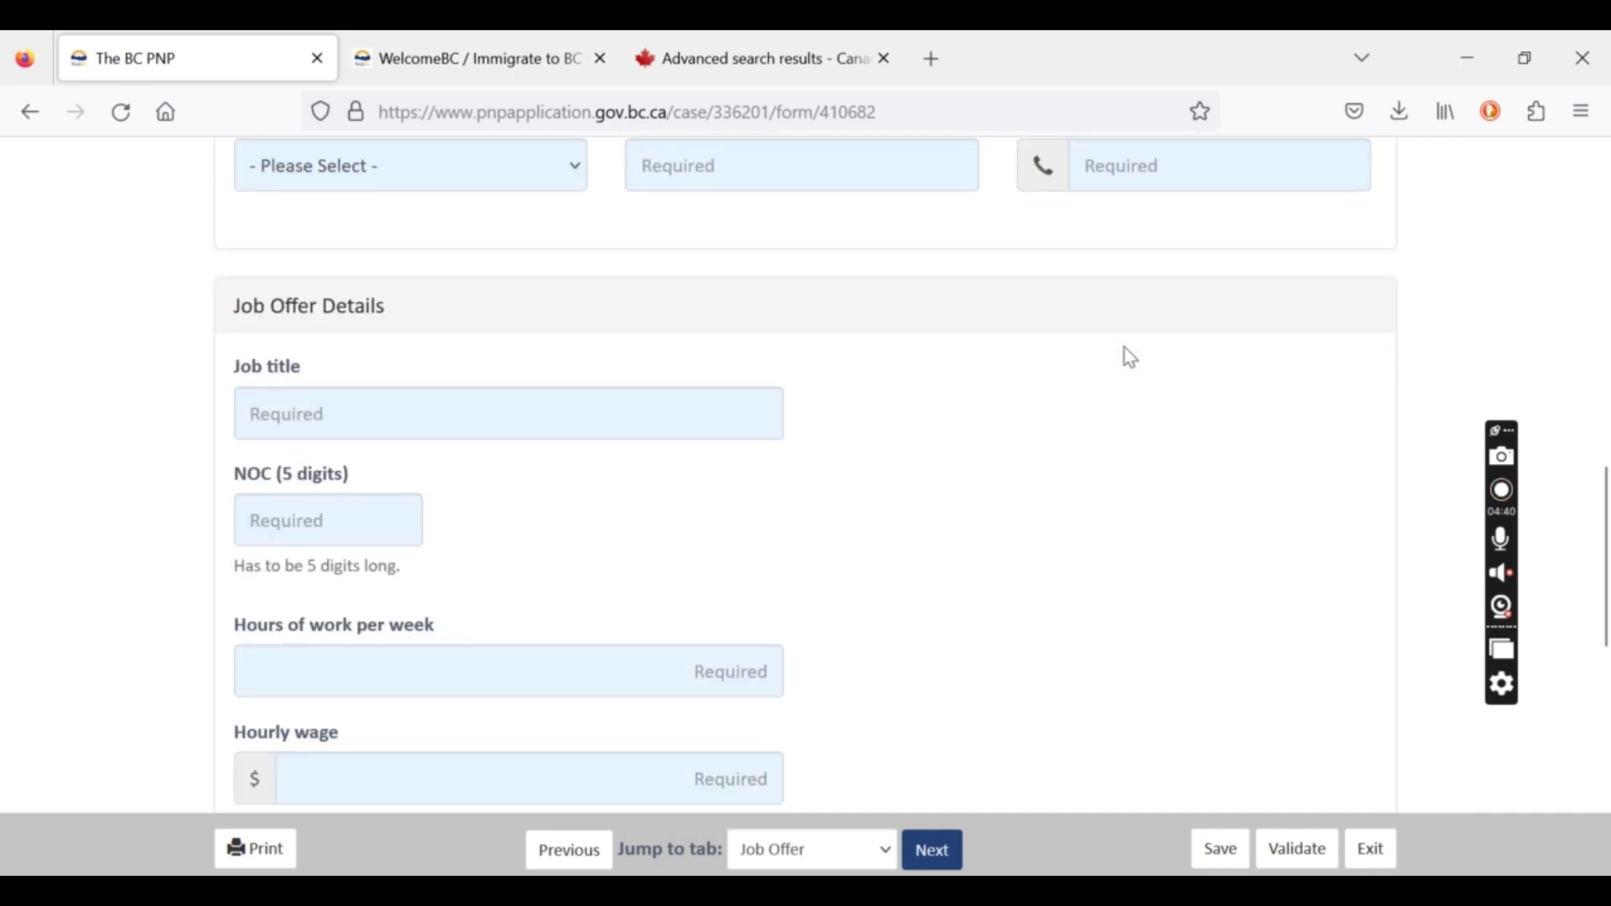
scroll(1125, 348, "down", 1)
scroll(1124, 348, "down", 1)
scroll(1130, 357, "down", 2)
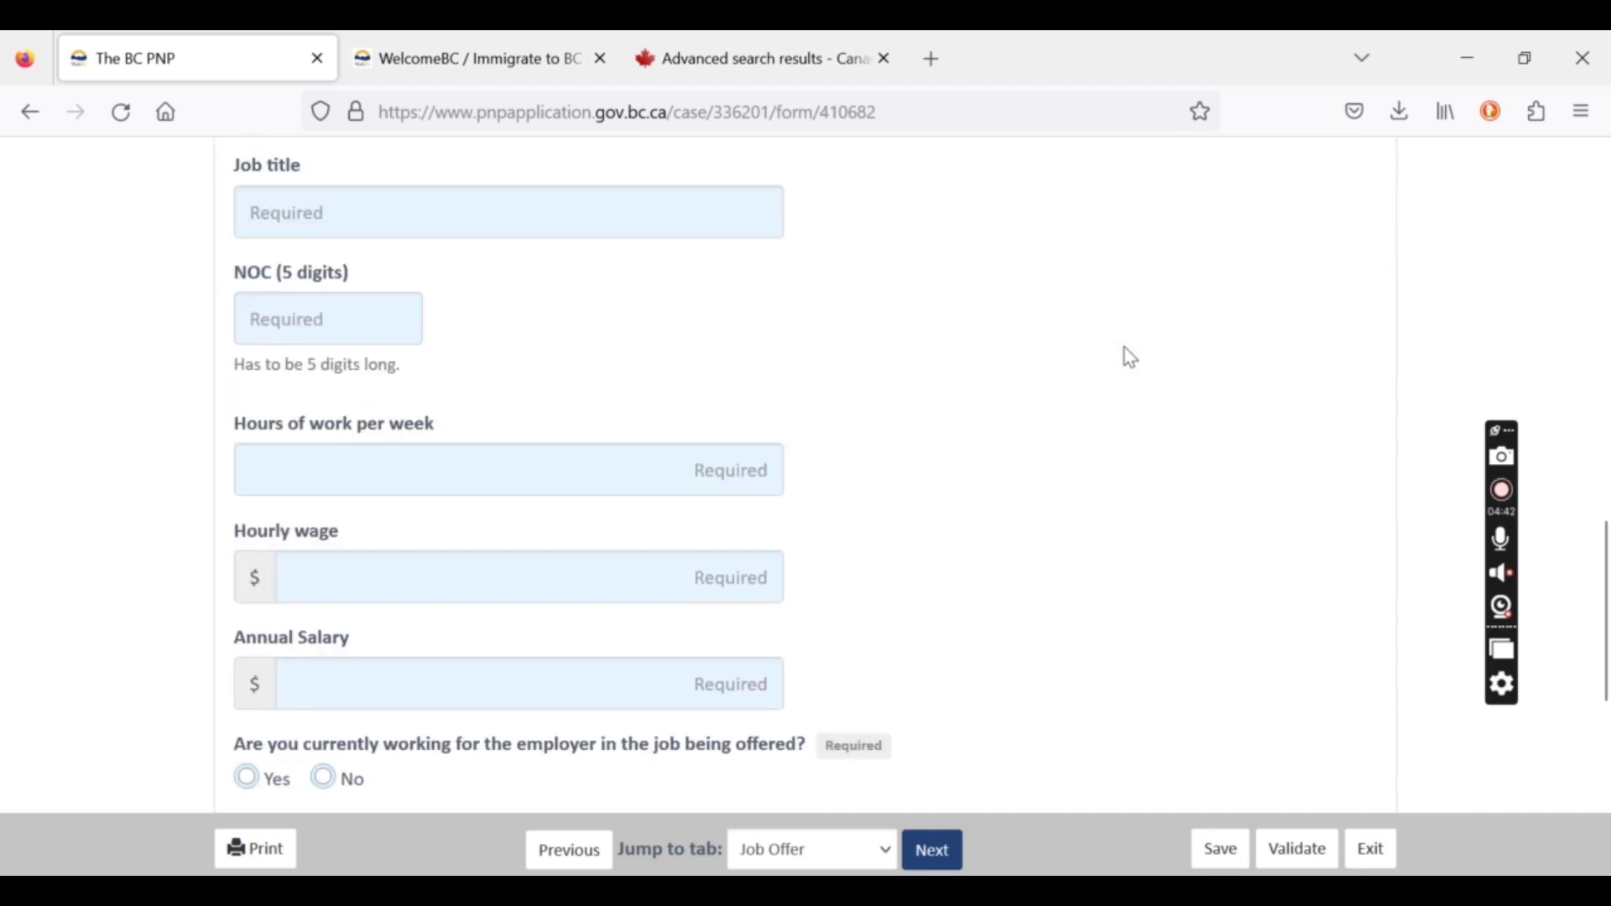
scroll(1130, 358, "down", 2)
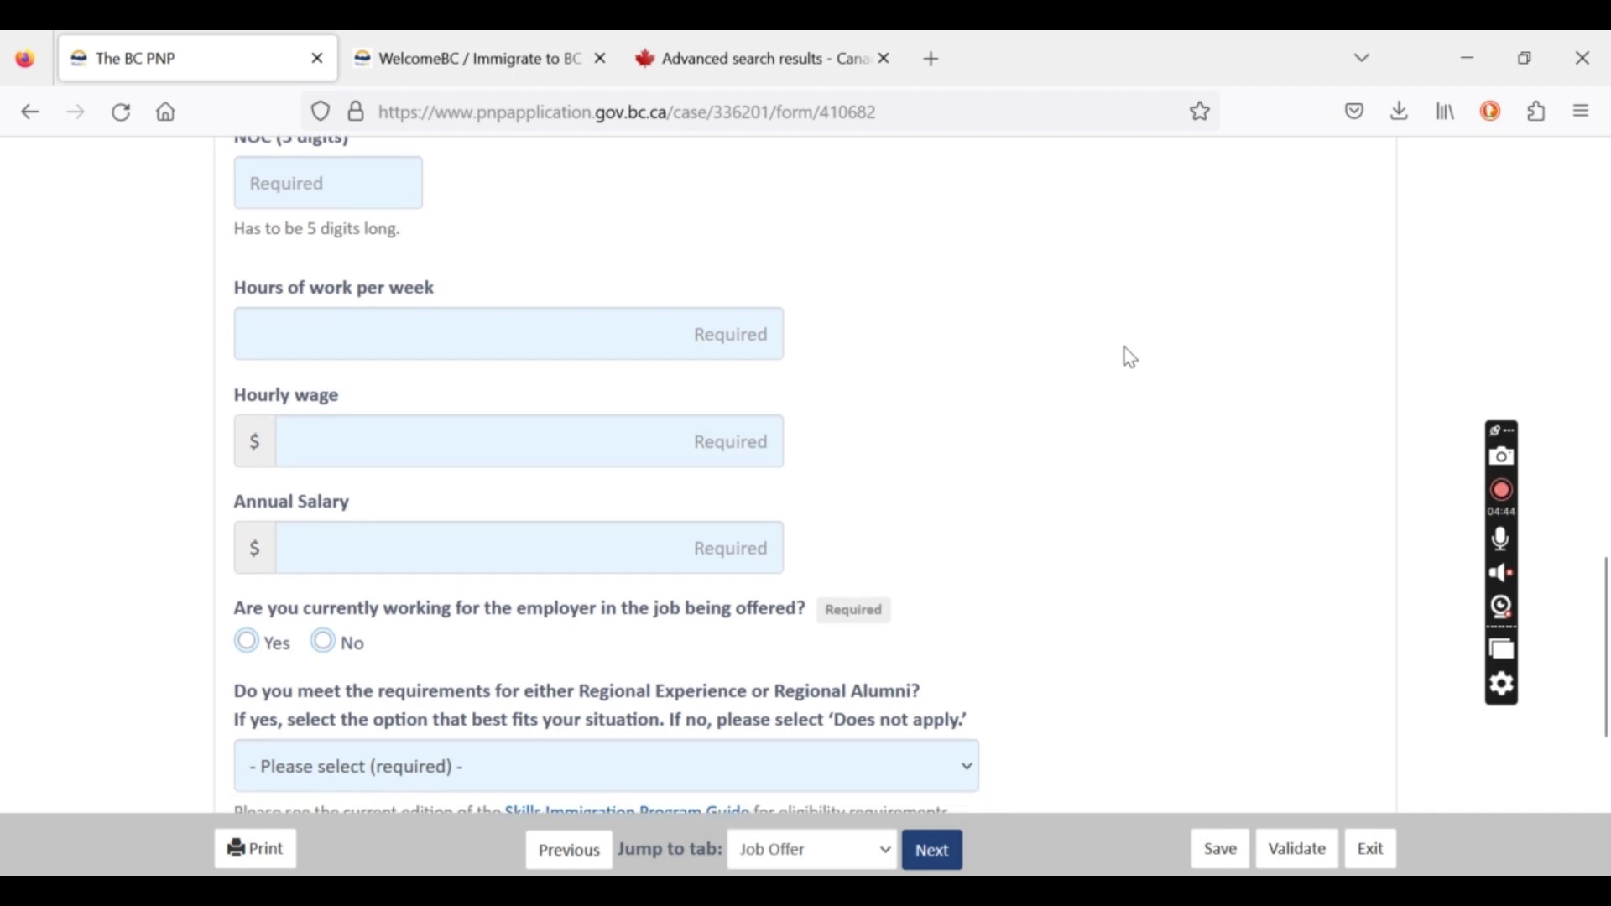
scroll(1125, 356, "up", 1)
scroll(1125, 356, "down", 1)
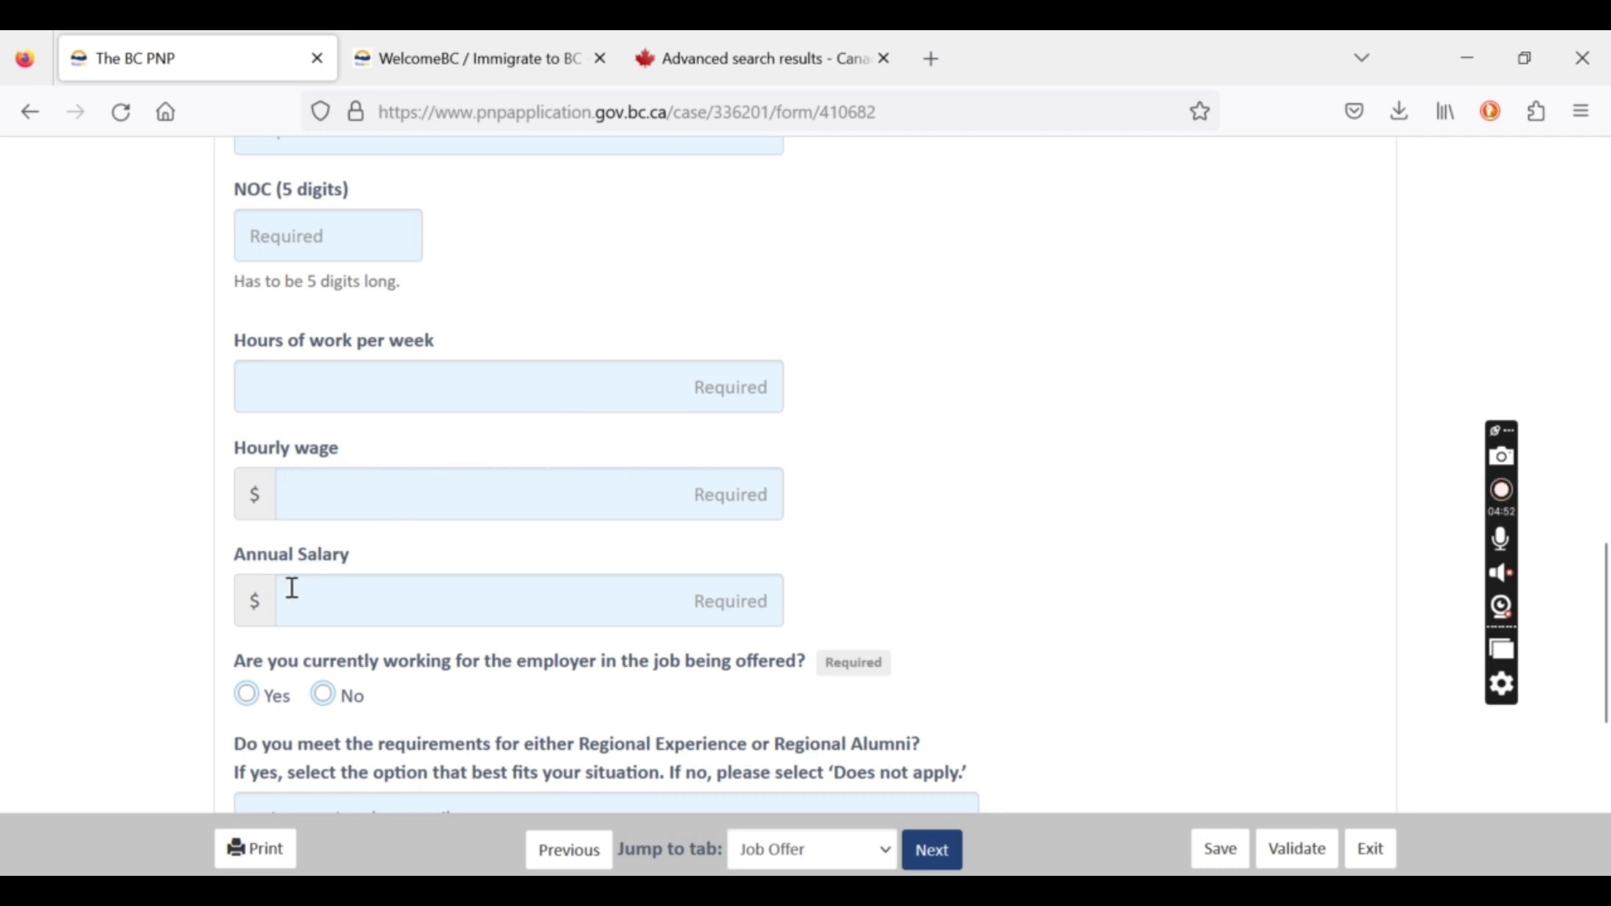
scroll(625, 582, "down", 4)
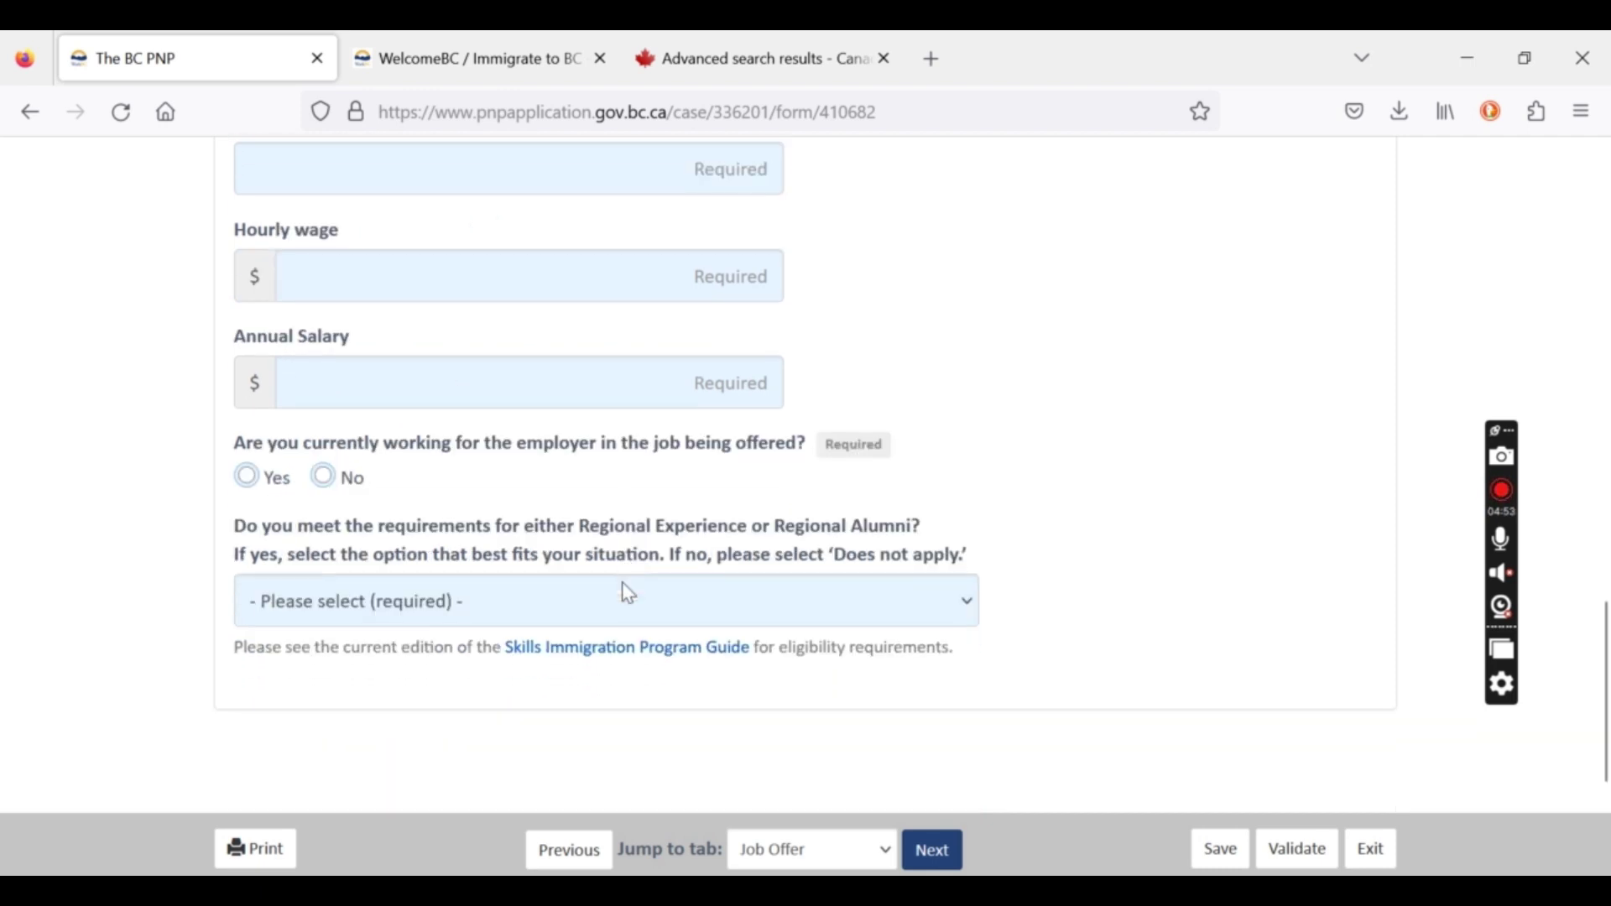
scroll(727, 589, "up", 3)
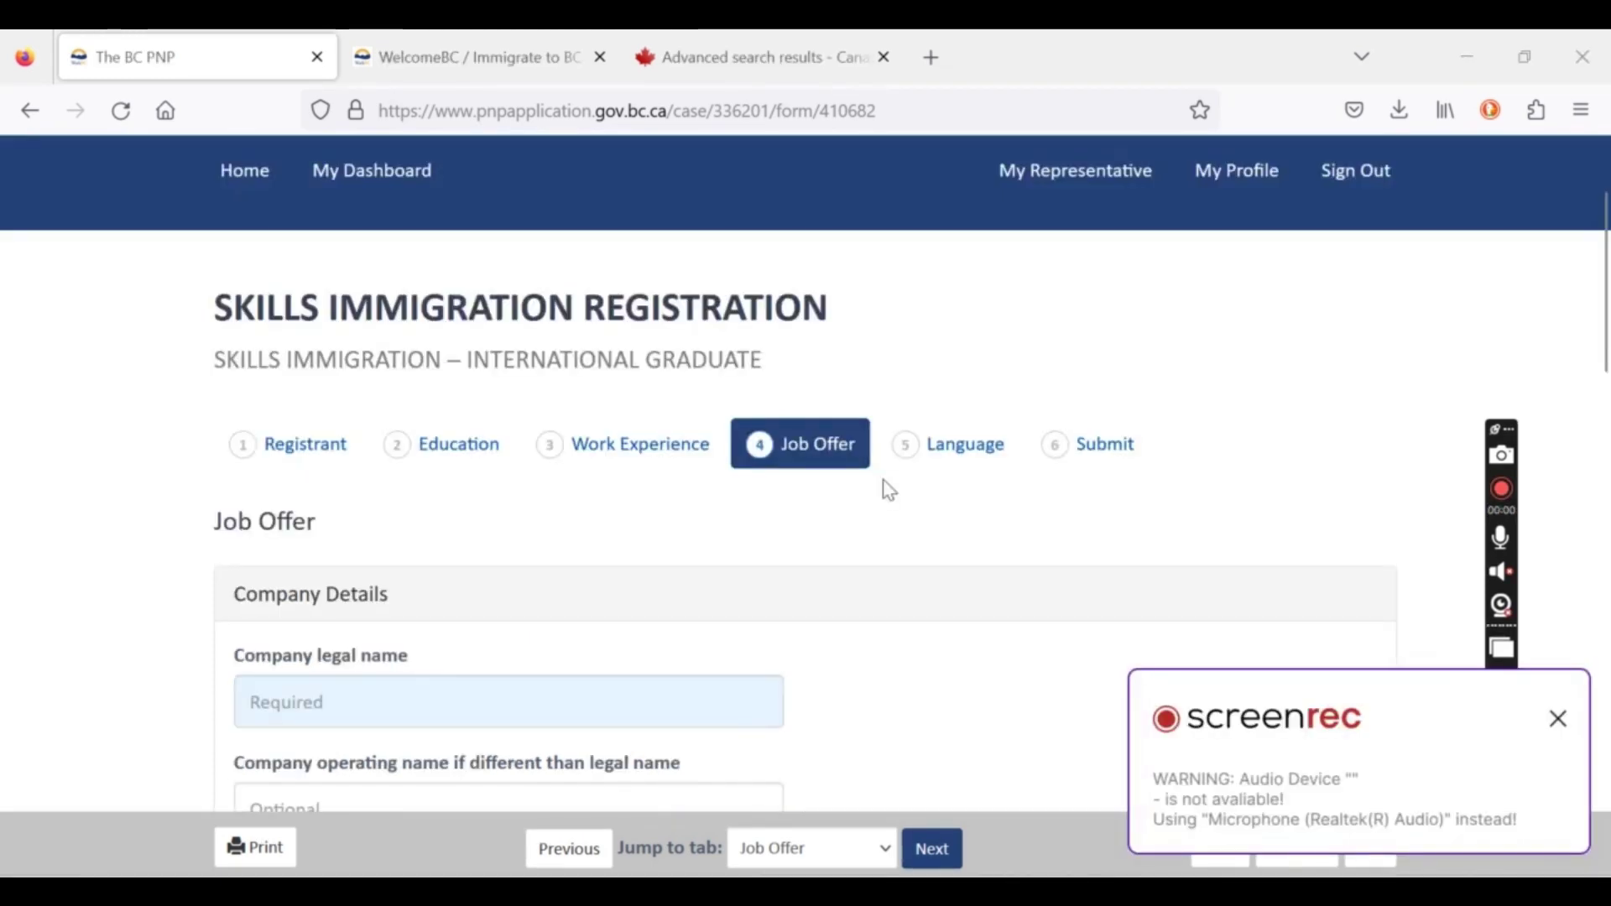
Read the Regional Experience or Regional Alumni question and open its answer choices.
scroll(889, 491, "down", 15)
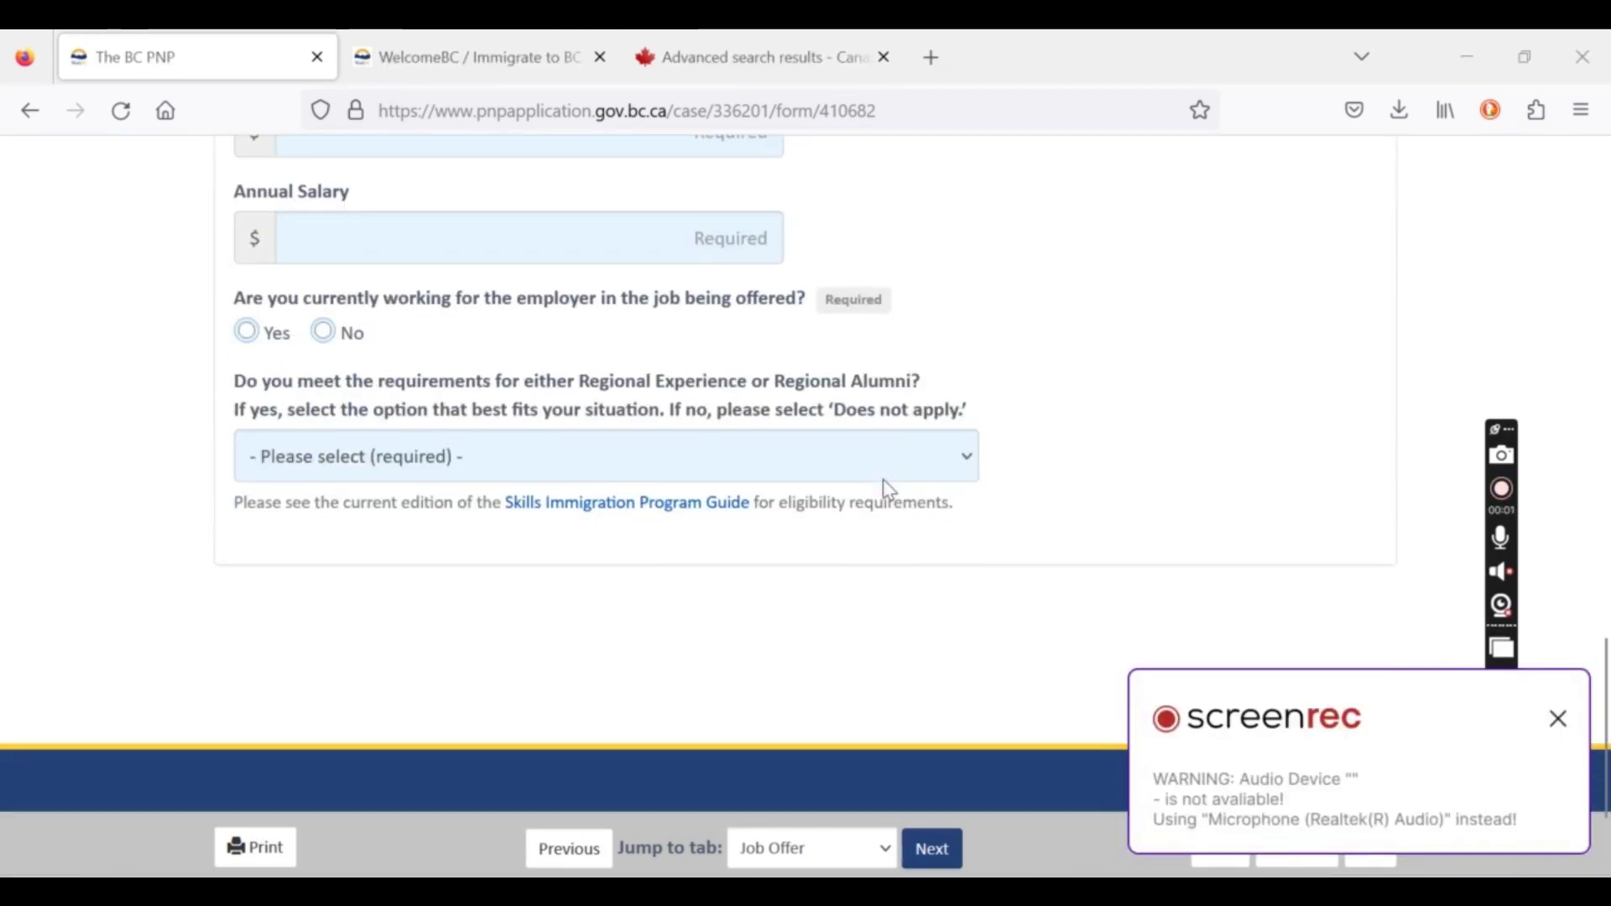
scroll(889, 491, "down", 1)
scroll(890, 491, "up", 4)
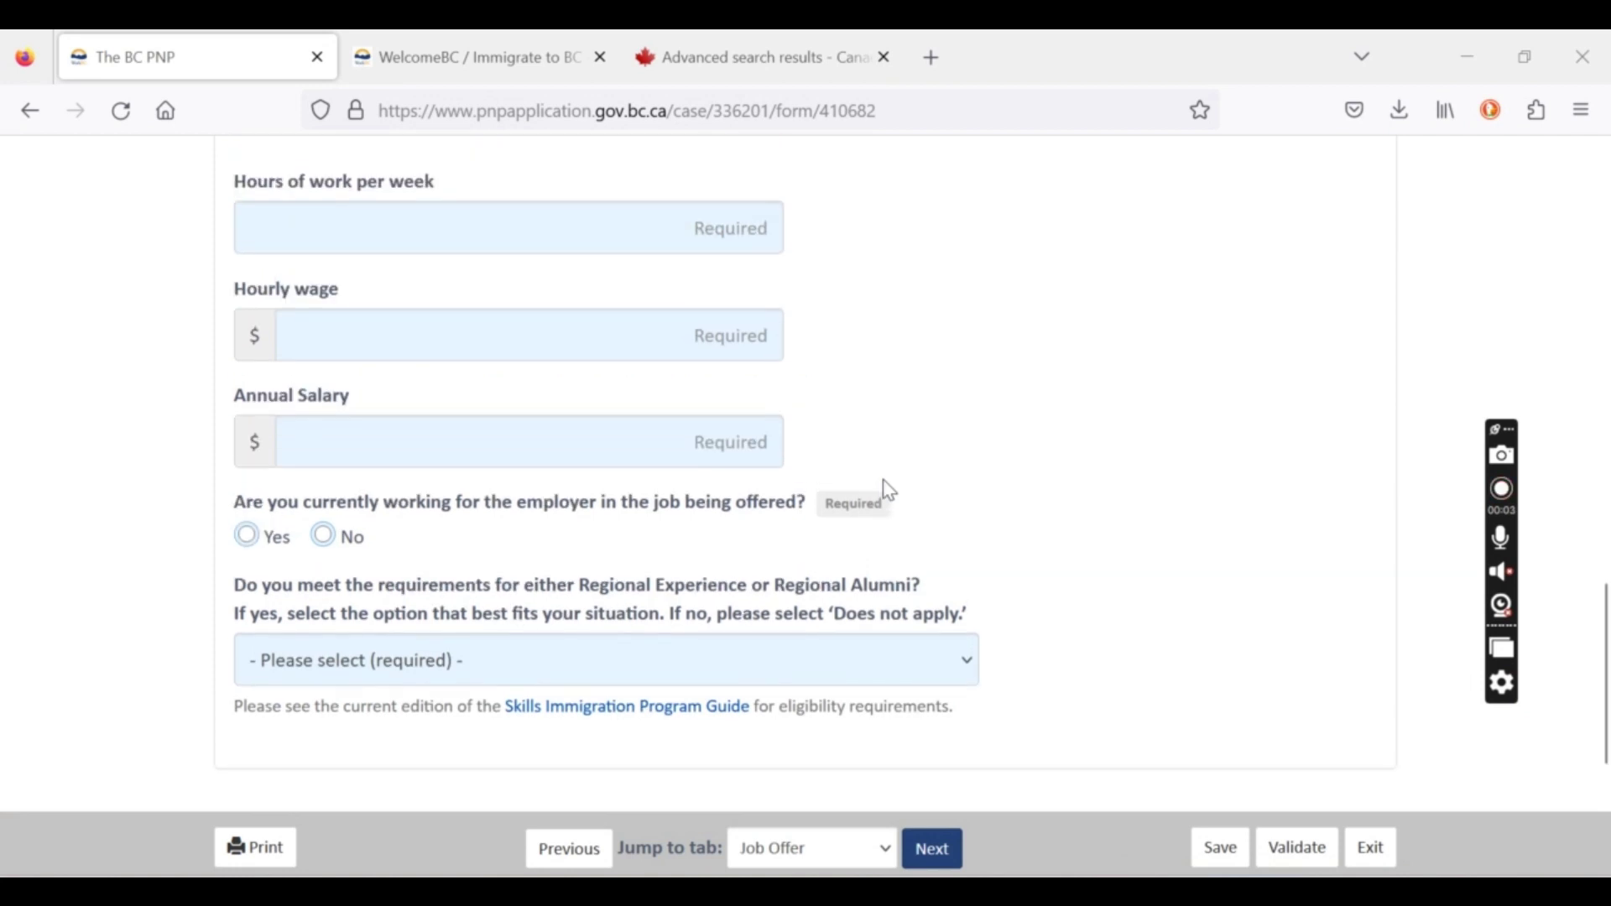
scroll(890, 491, "up", 1)
scroll(885, 487, "down", 1)
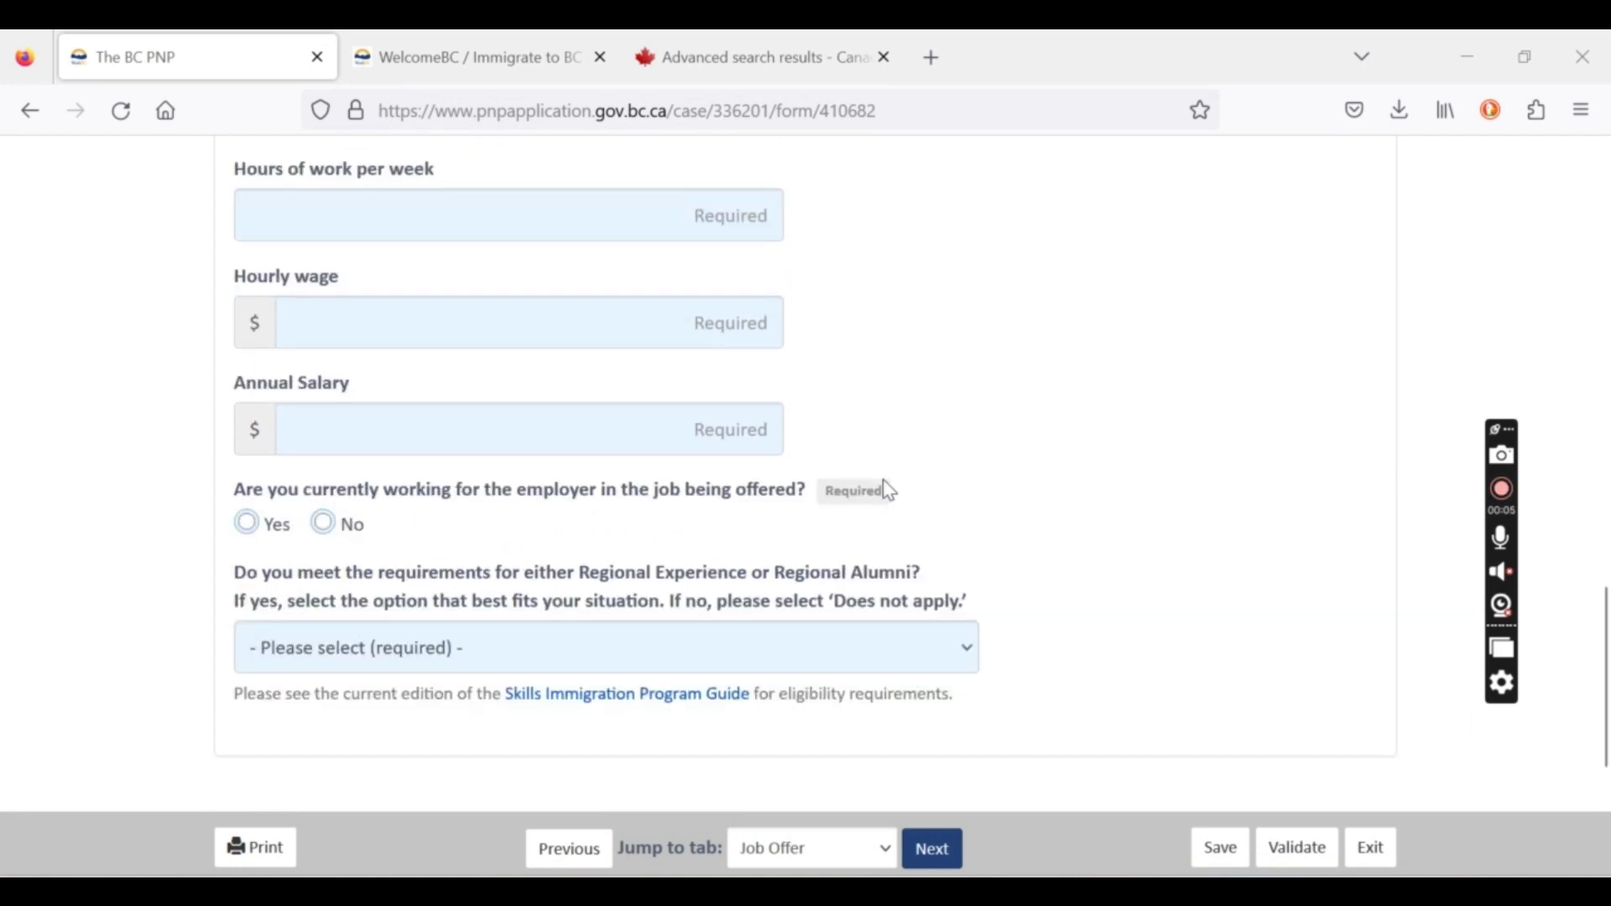
scroll(885, 486, "down", 1)
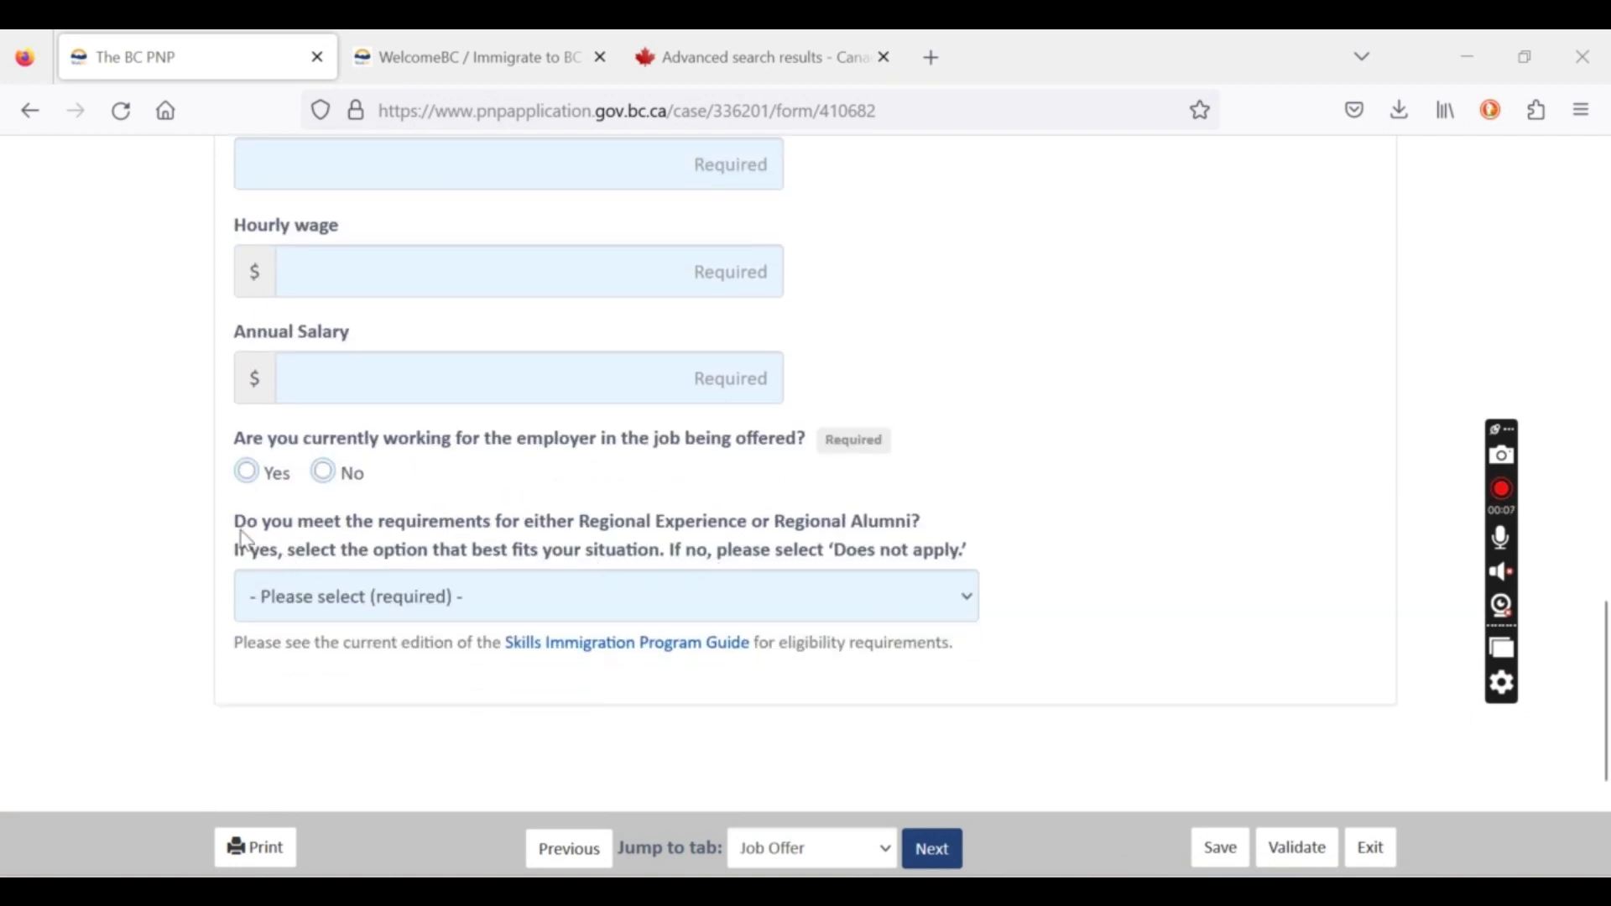
left_click_drag(238, 522, 1023, 559)
left_click(1029, 559)
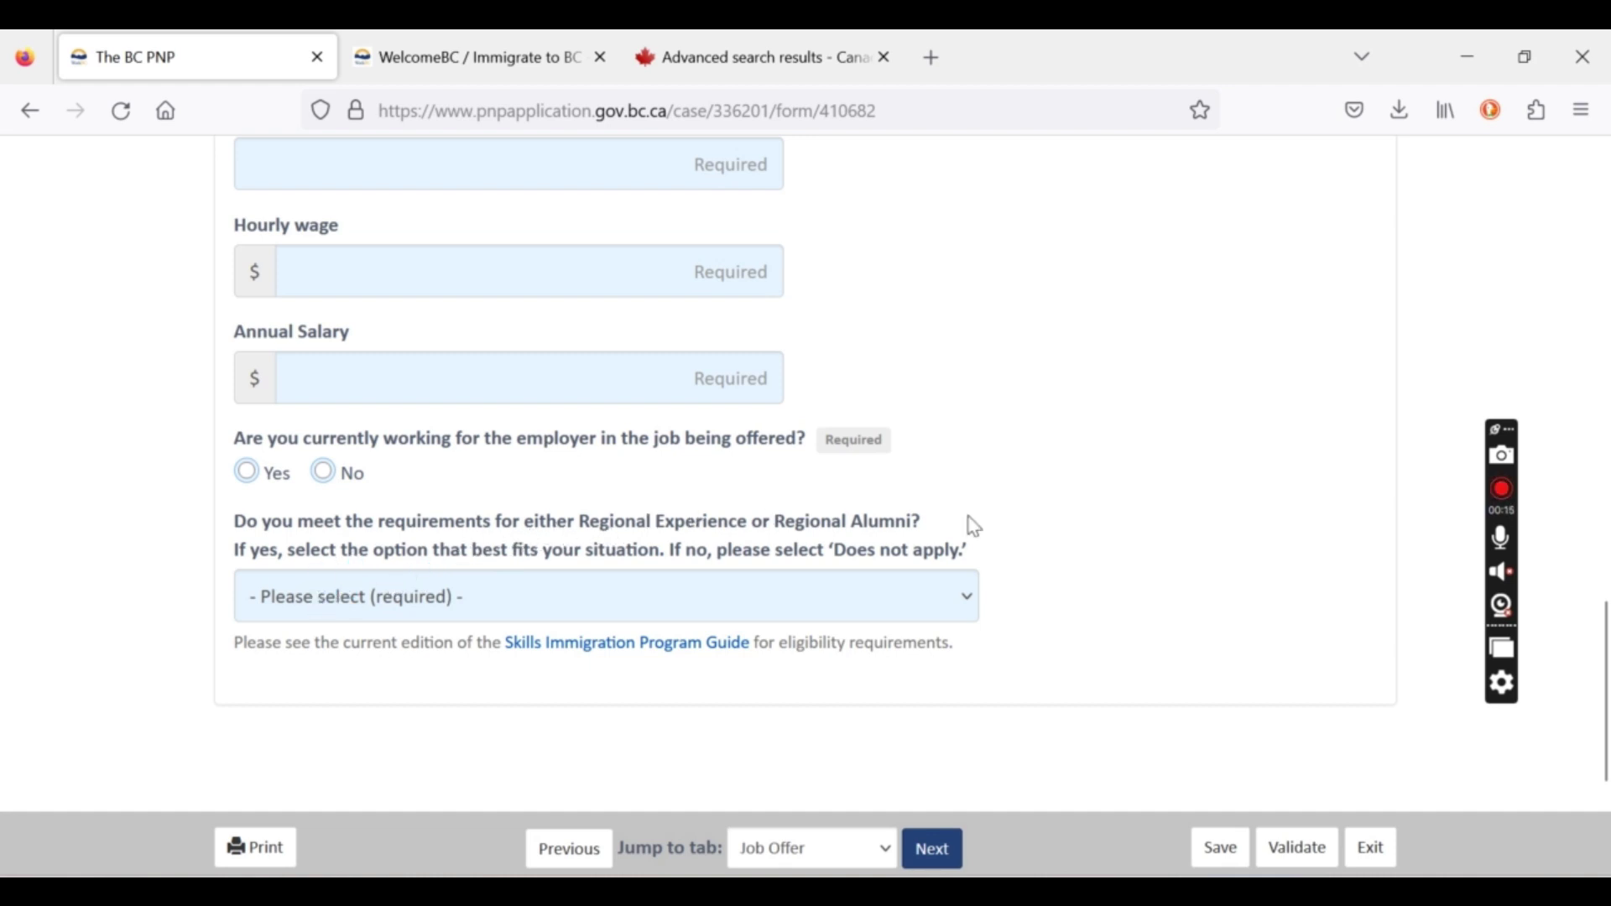
left_click(1496, 547)
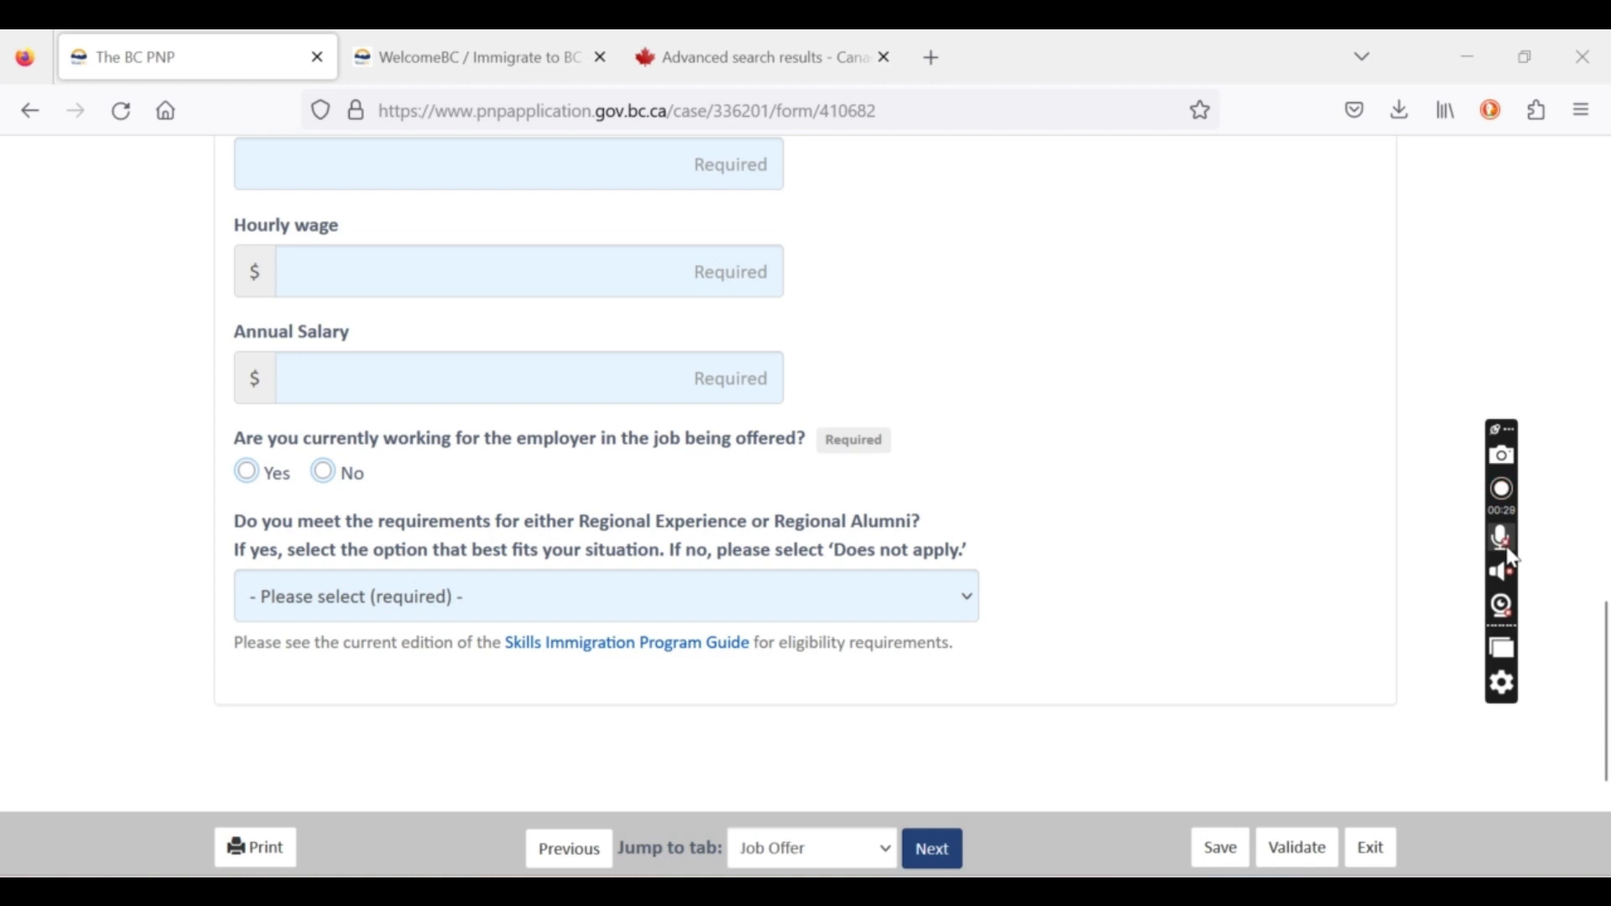
left_click(397, 619)
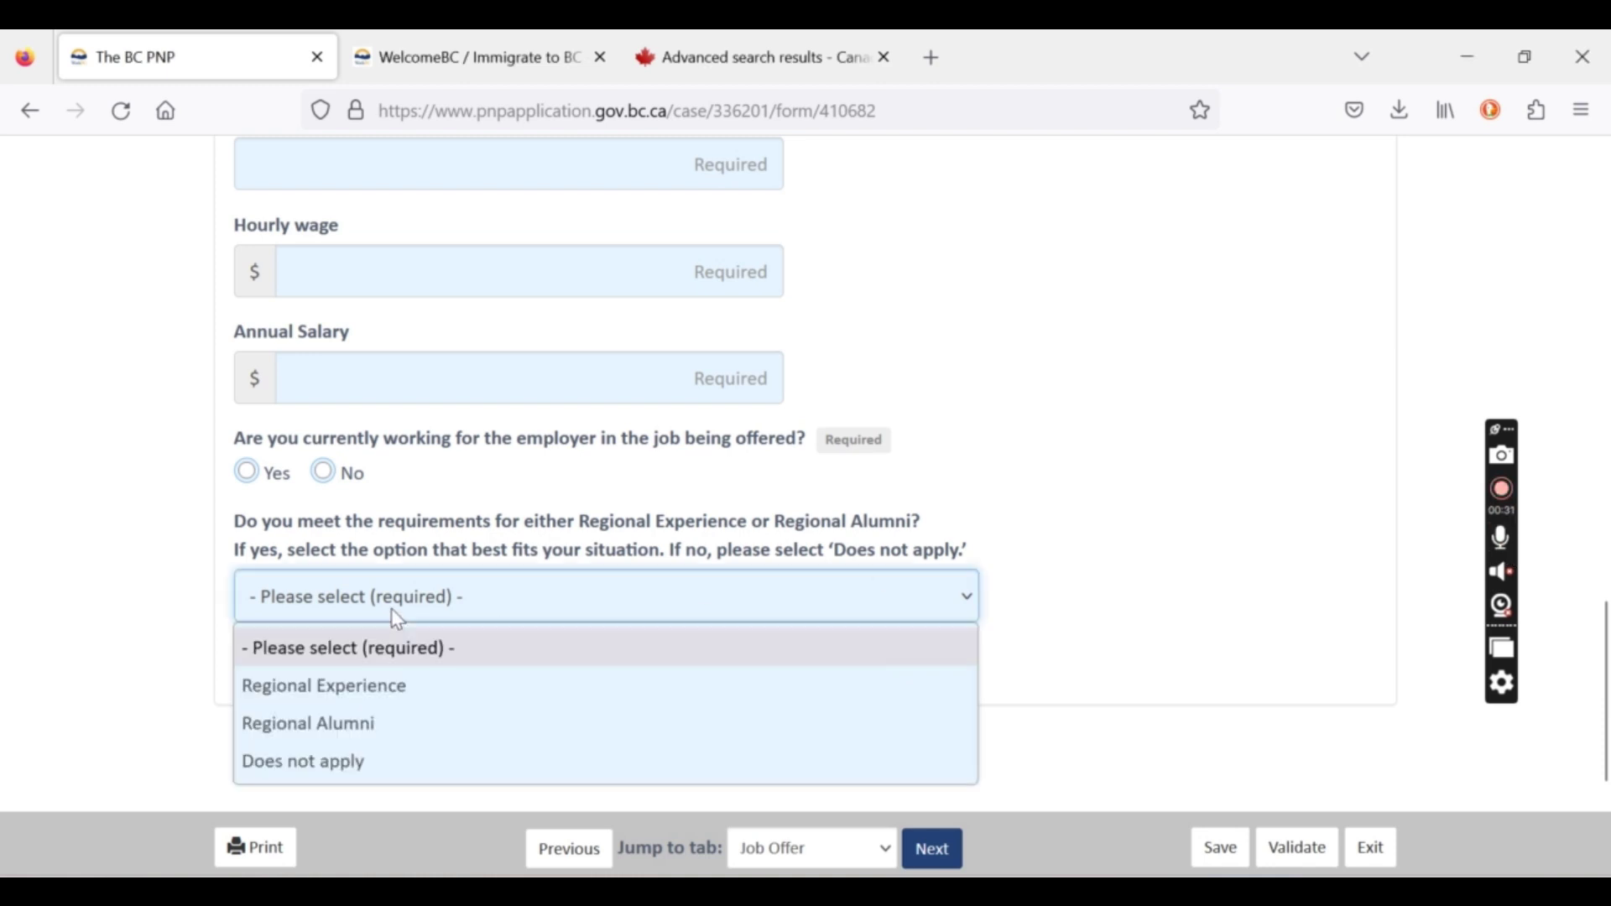
Select Regional Alumni for the Regional Experience or Regional Alumni question.
left_click(348, 730)
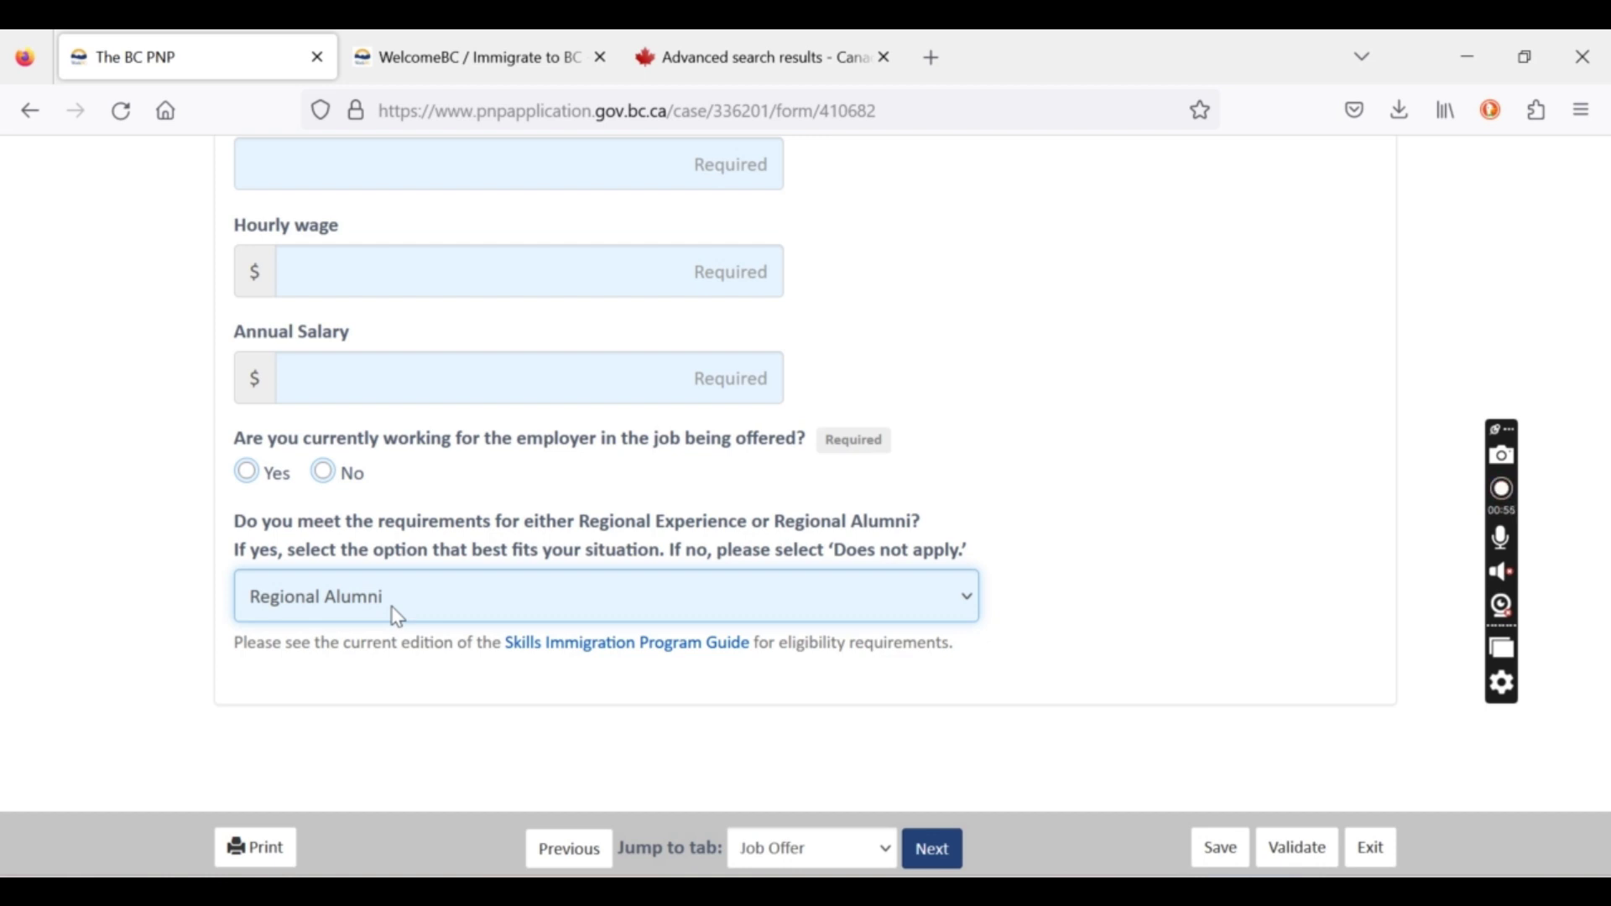
scroll(396, 617, "up", 1)
scroll(395, 612, "down", 2)
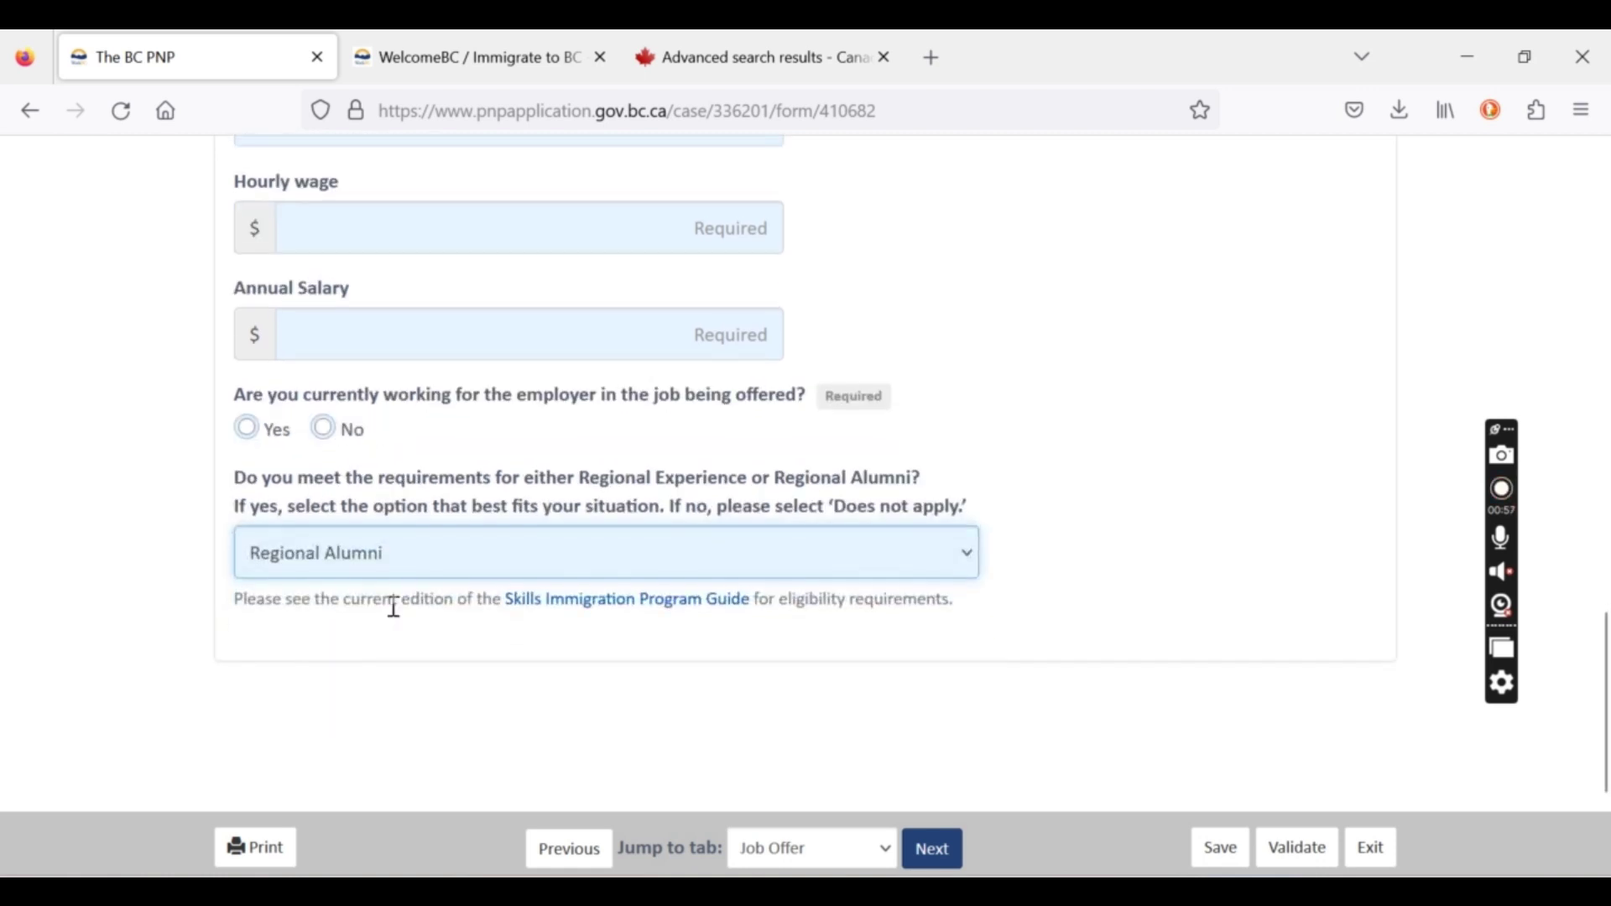
left_click(362, 578)
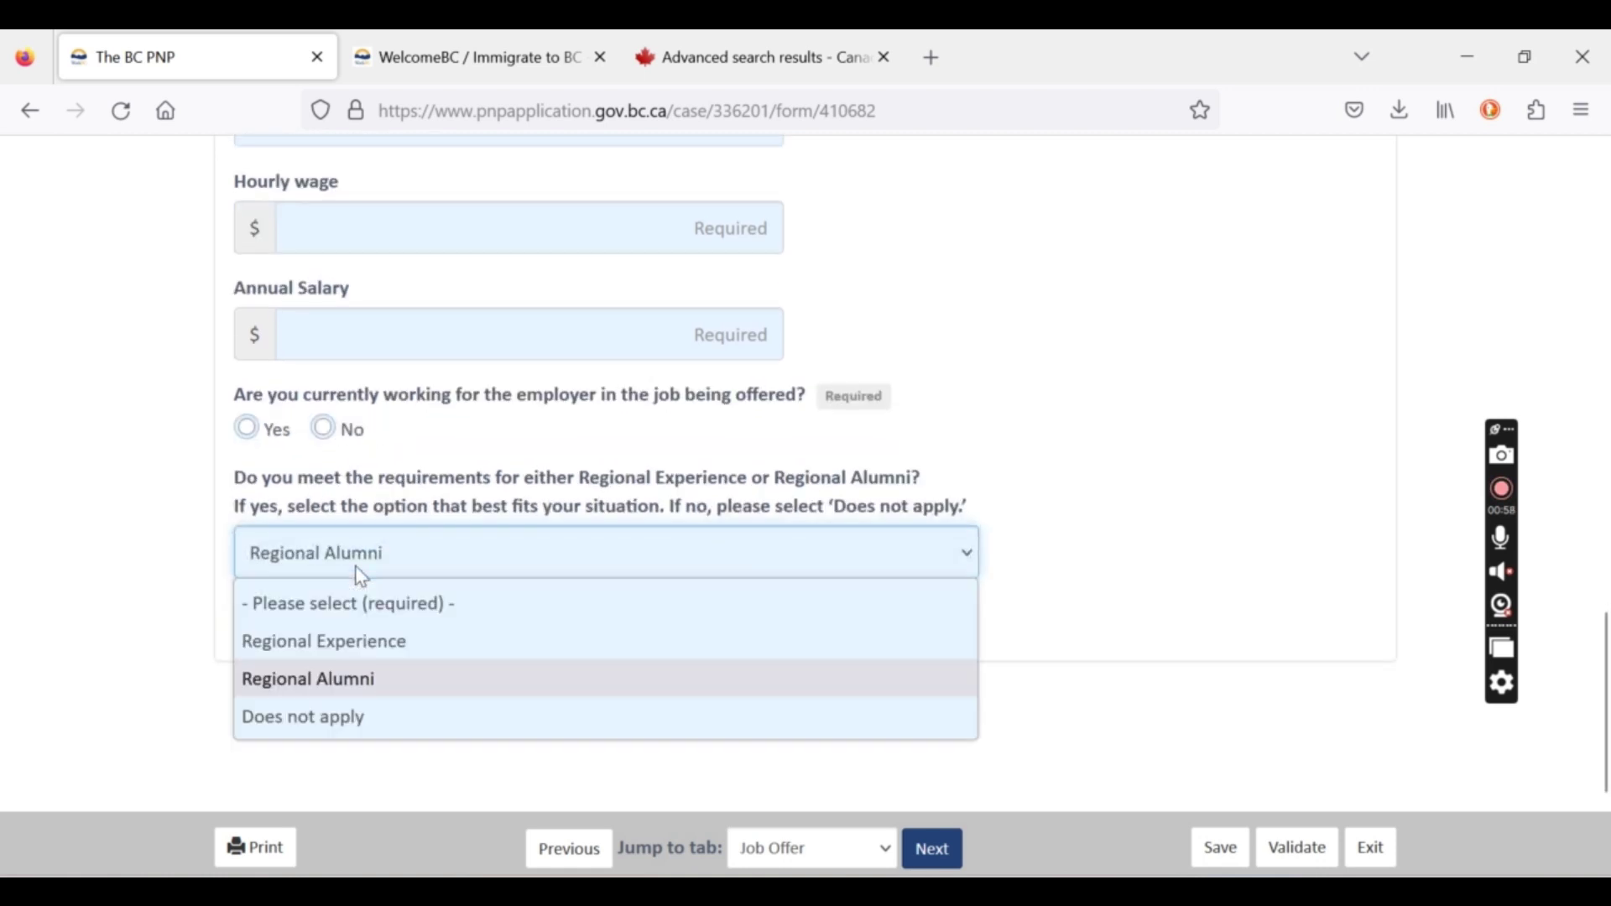
left_click(1085, 683)
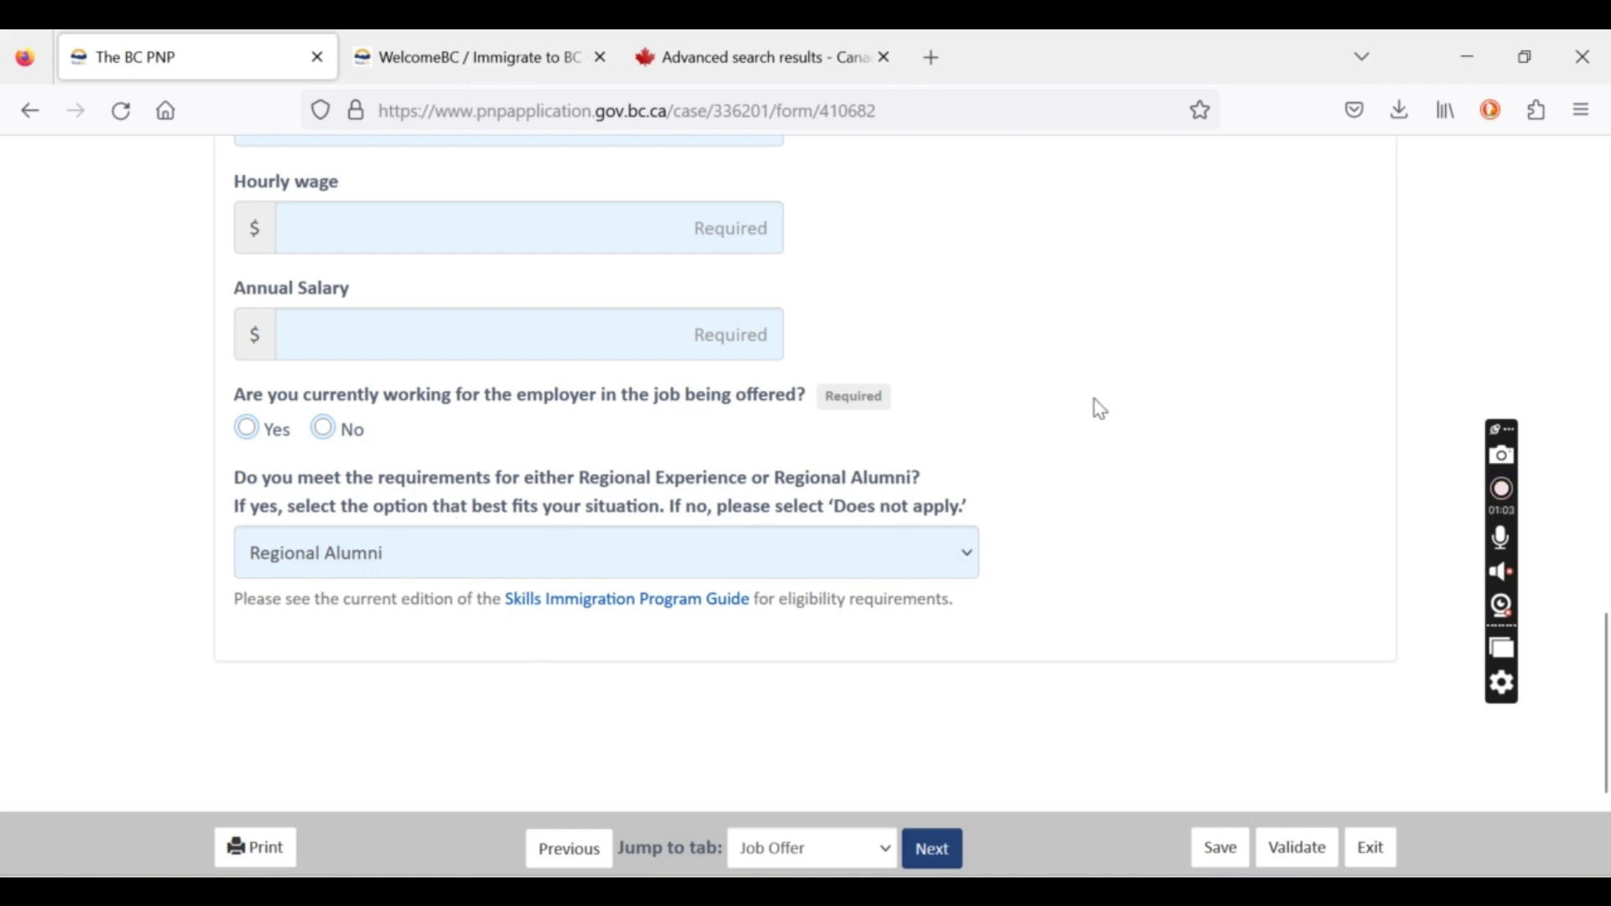
scroll(1101, 410, "up", 5)
scroll(1101, 409, "down", 4)
scroll(1101, 410, "up", 15)
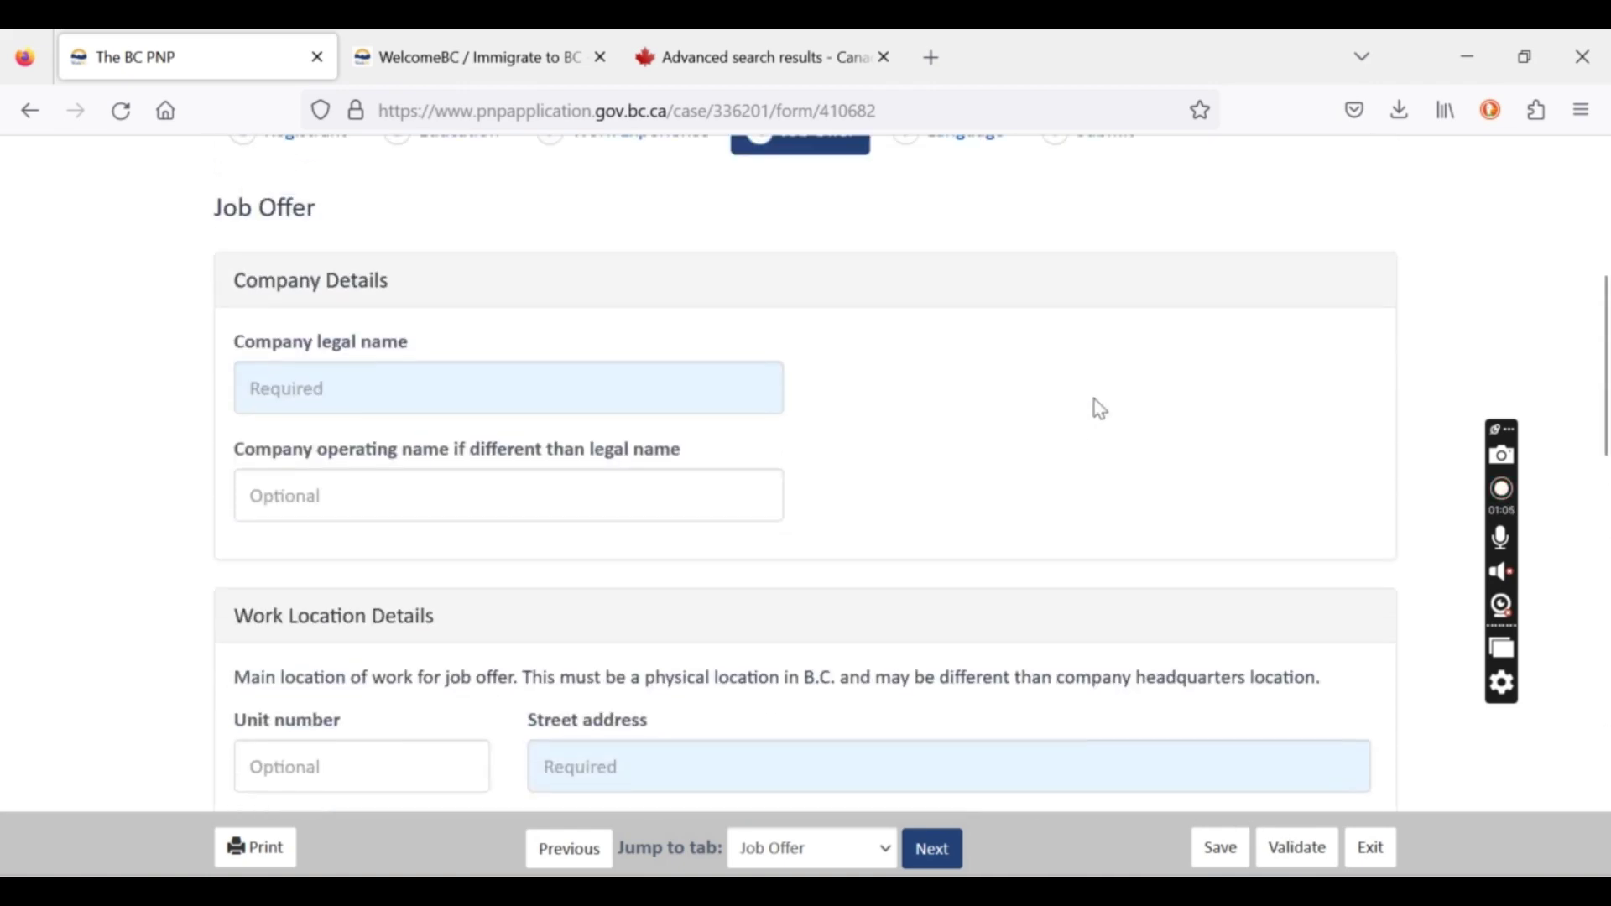
On the Language step, record a recent English test taken as CELPIP General.
left_click(976, 427)
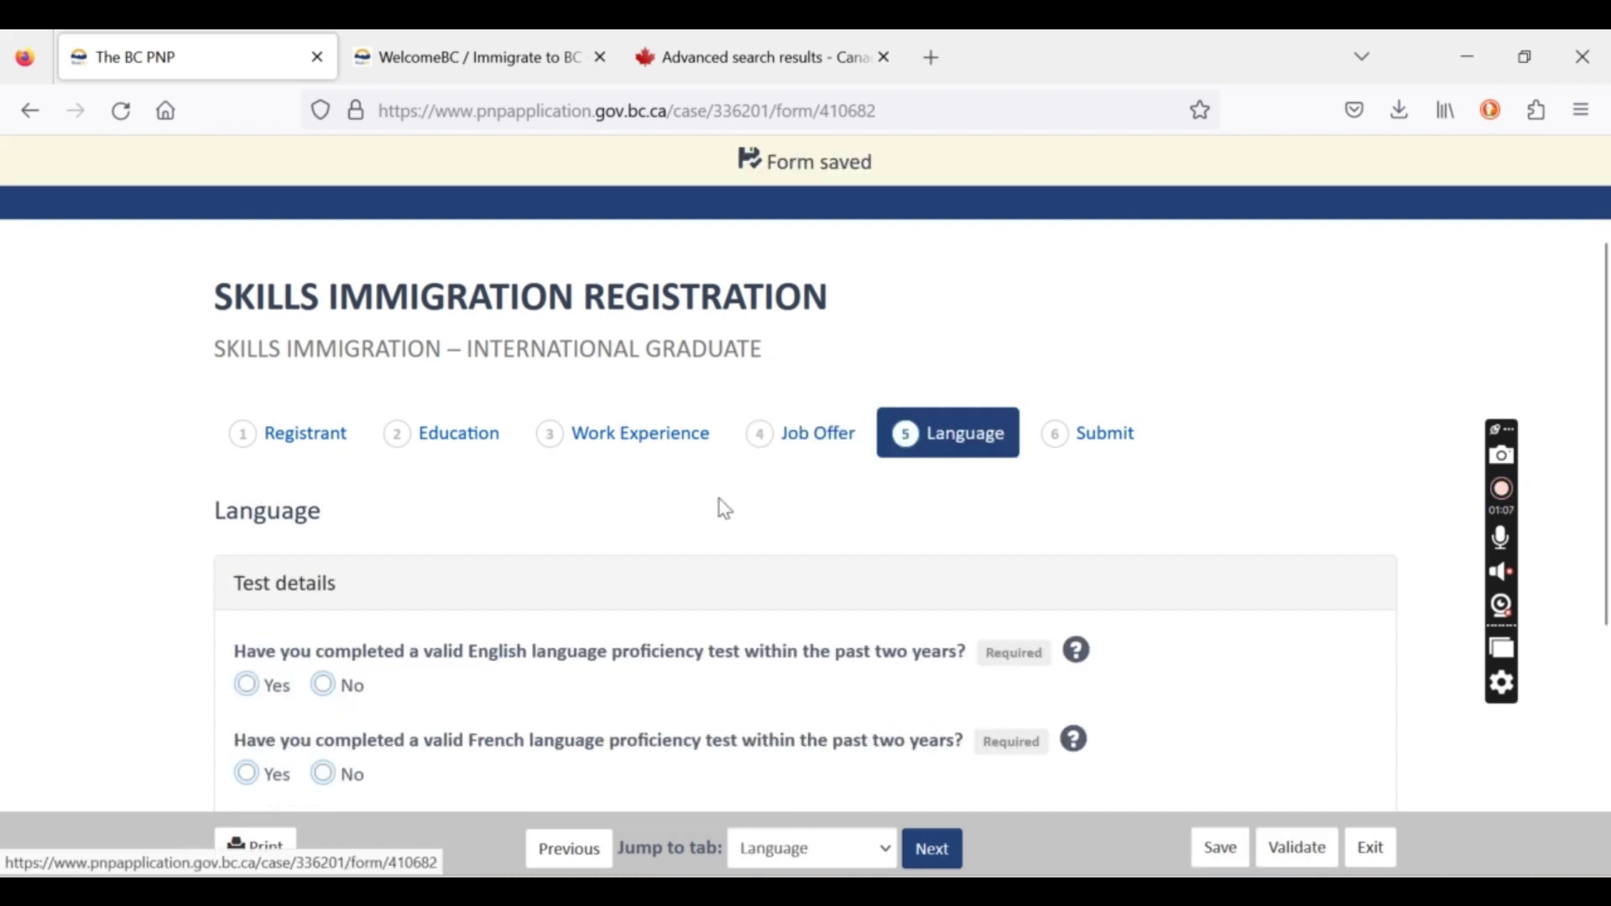
scroll(713, 511, "down", 3)
scroll(703, 511, "up", 1)
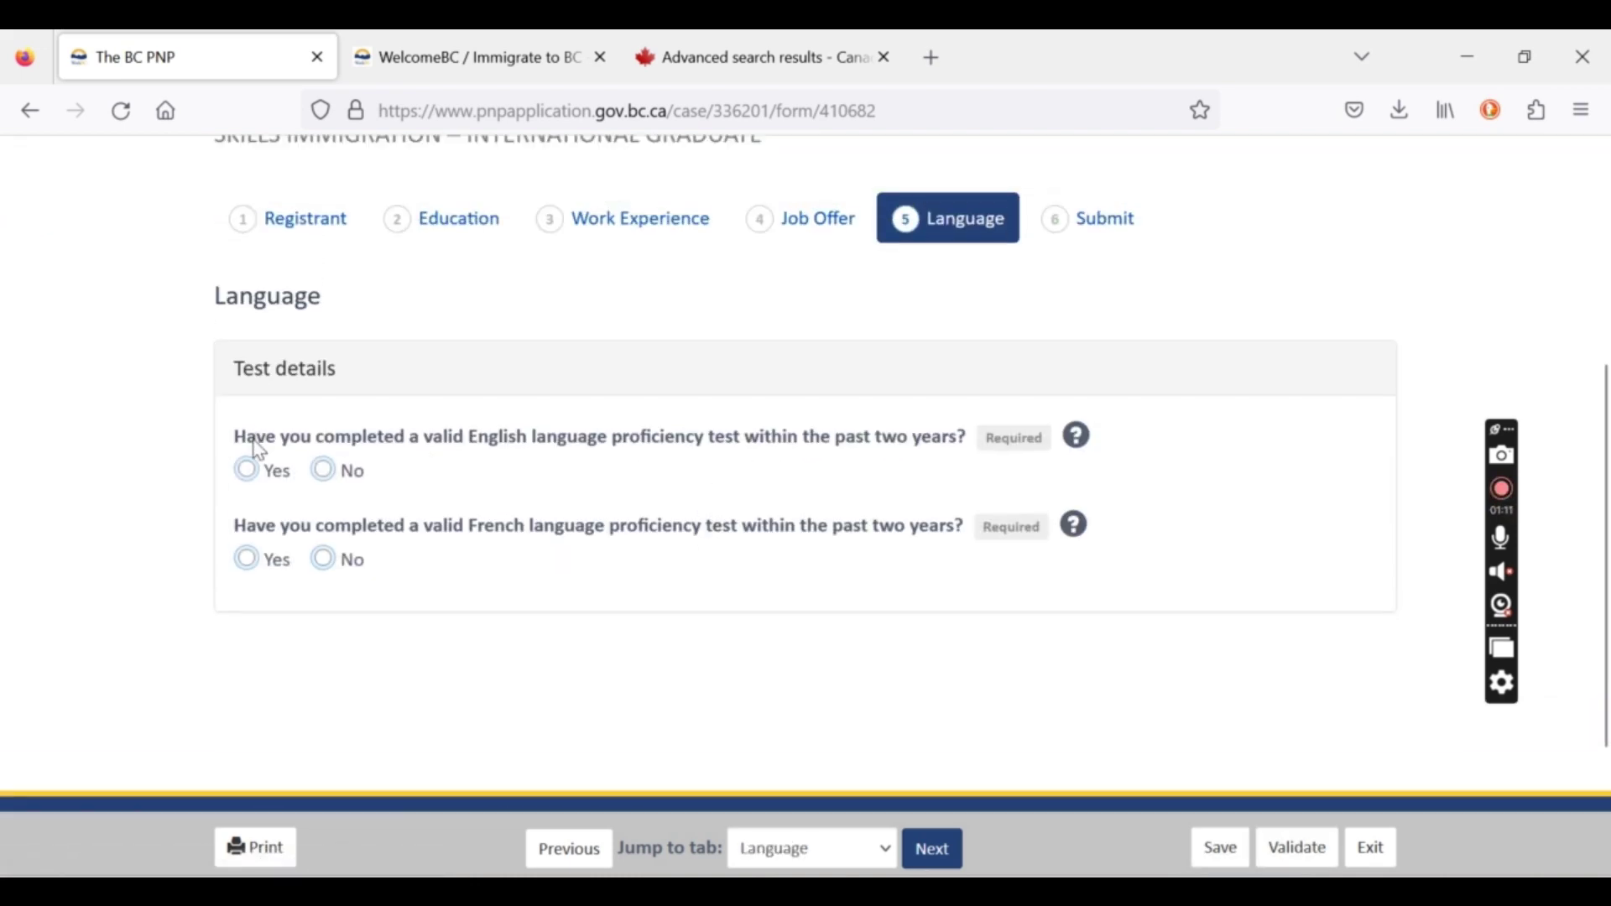
left_click(245, 470)
scroll(570, 558, "down", 1)
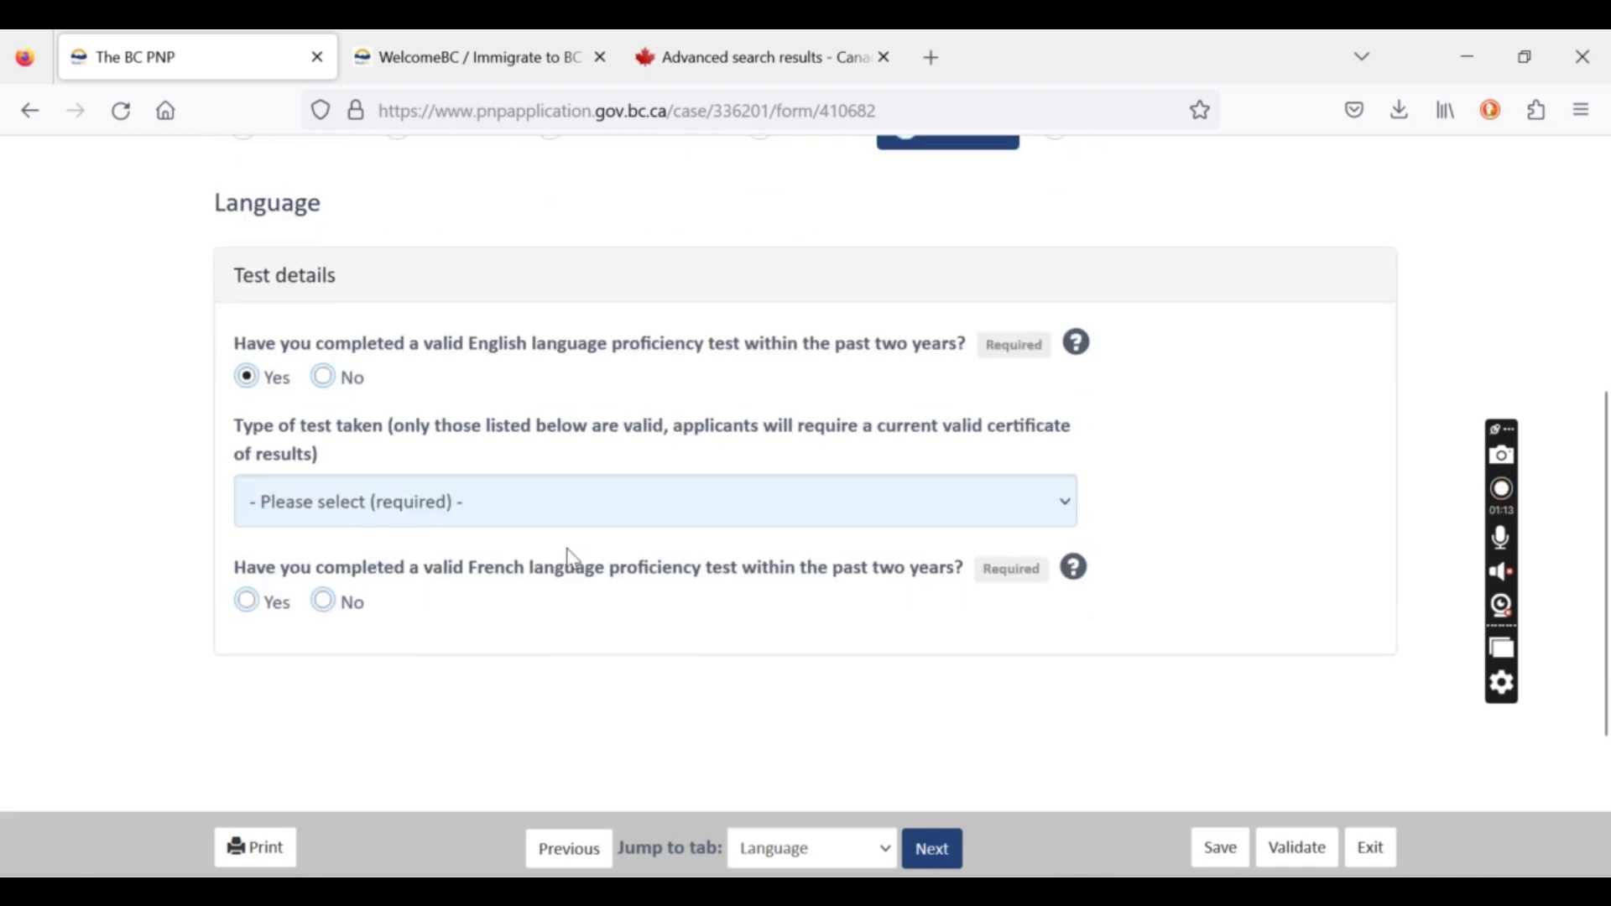
left_click(483, 513)
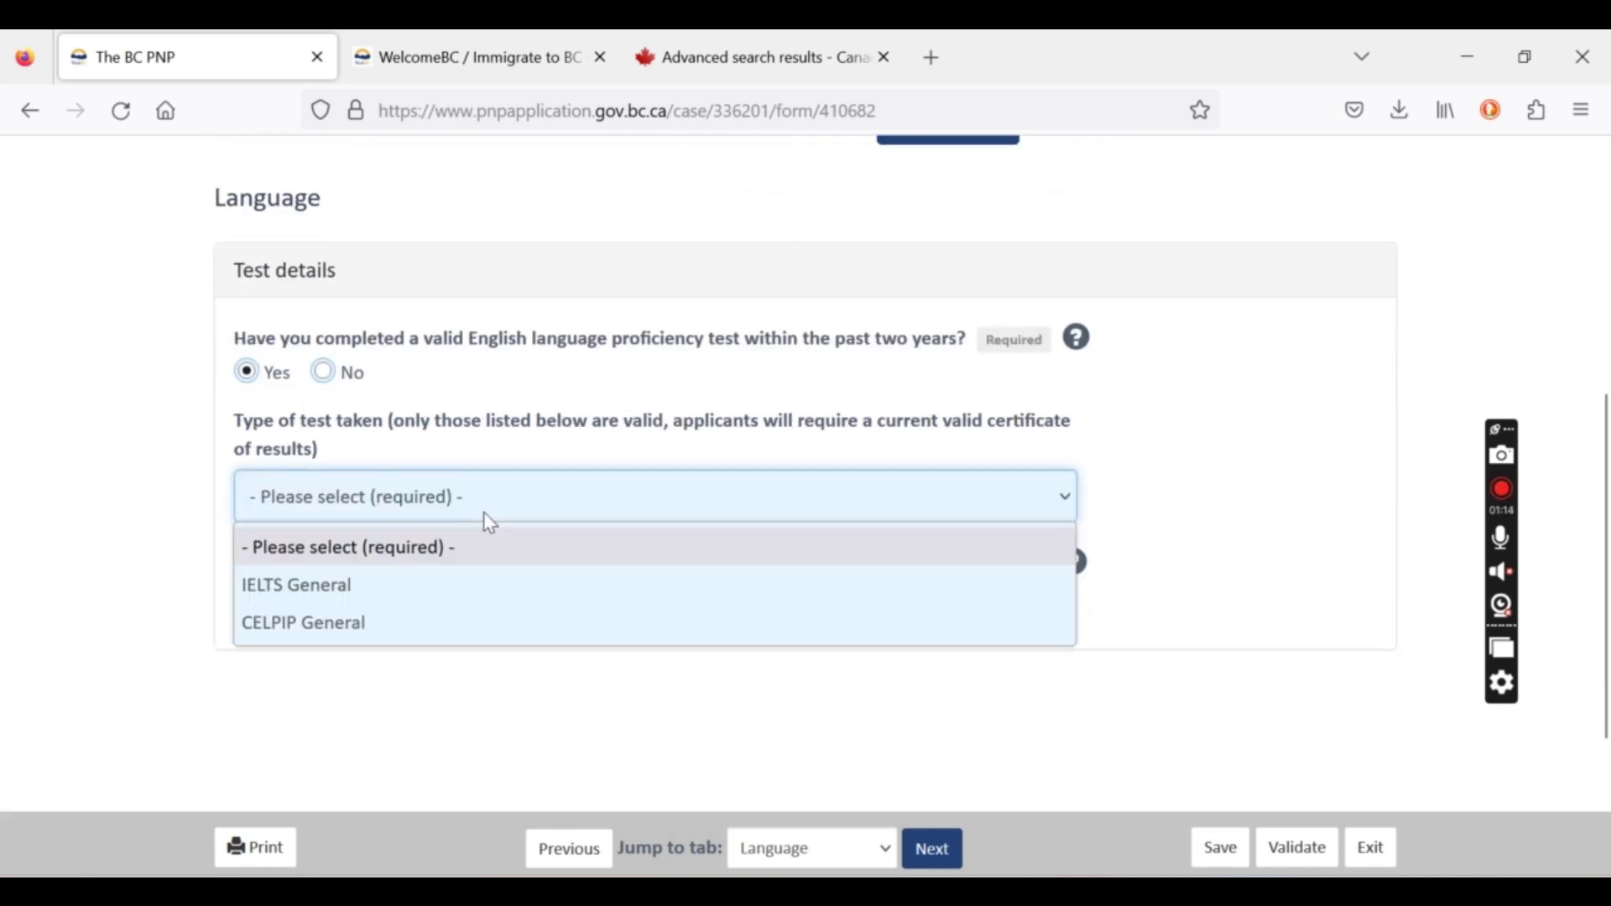
left_click(428, 624)
Save the form and go to the Declare and Submit step.
scroll(500, 518, "down", 2)
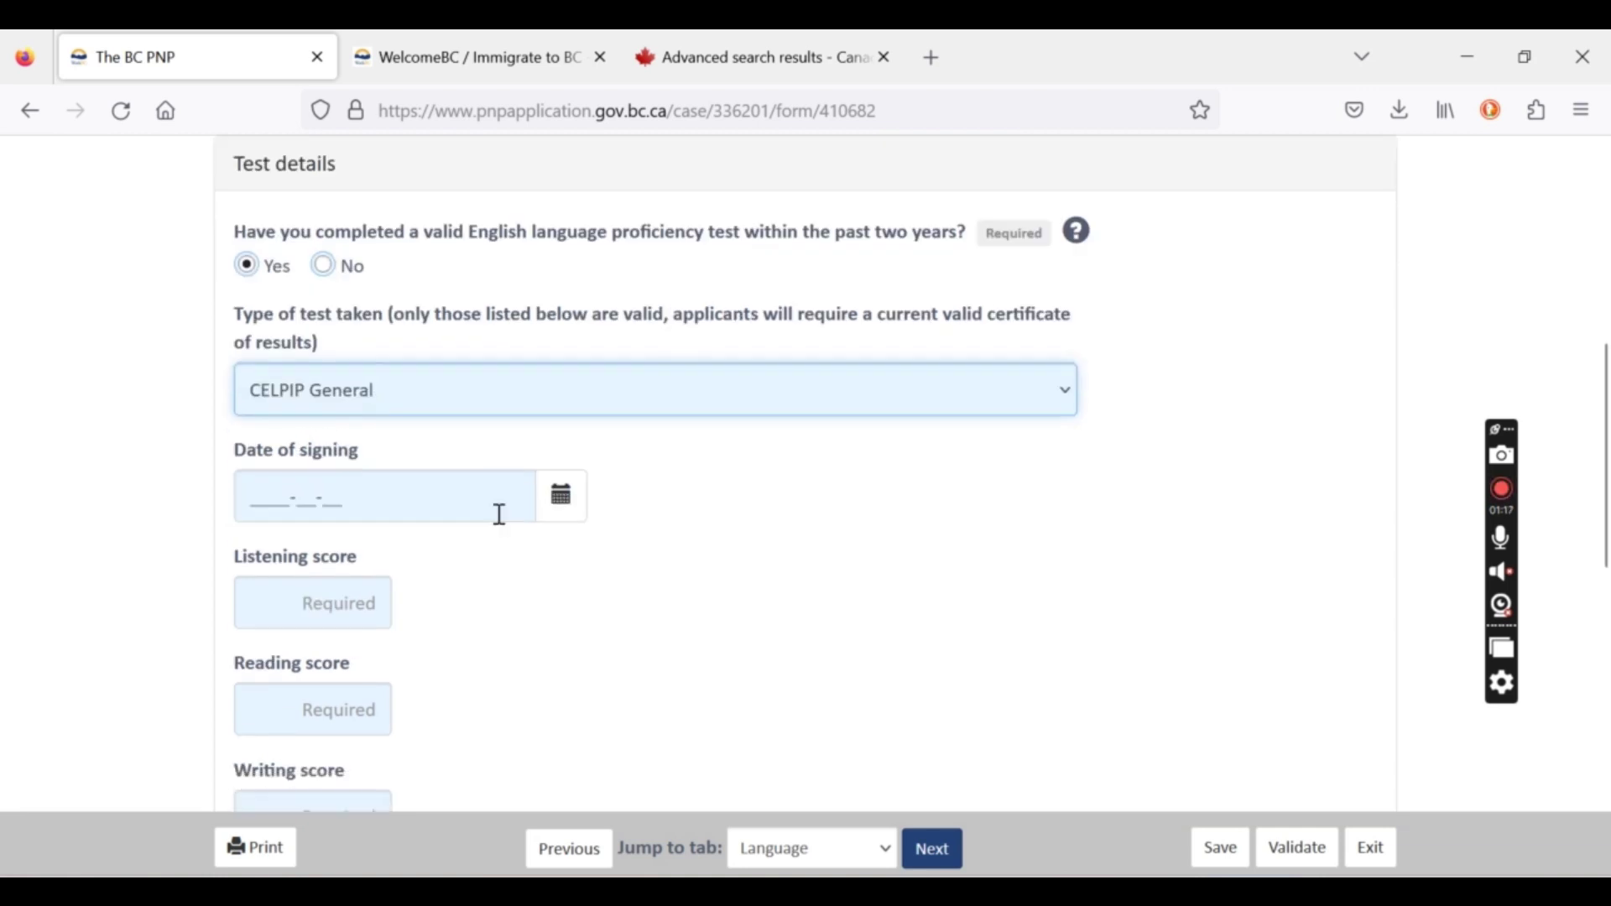
scroll(577, 420, "down", 2)
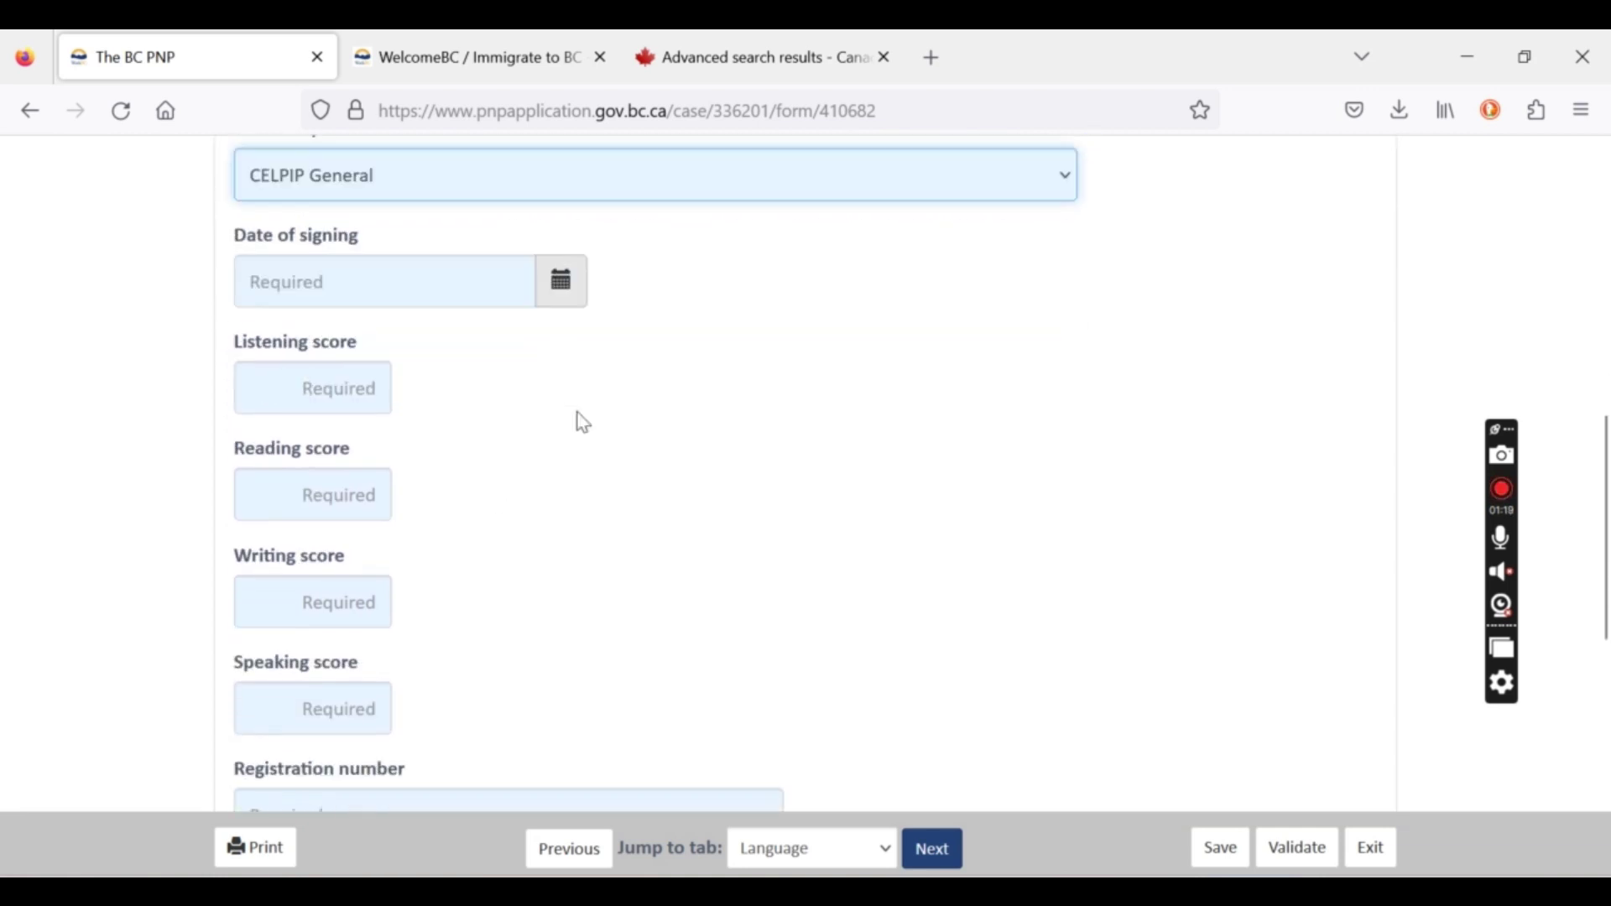
scroll(626, 611, "down", 5)
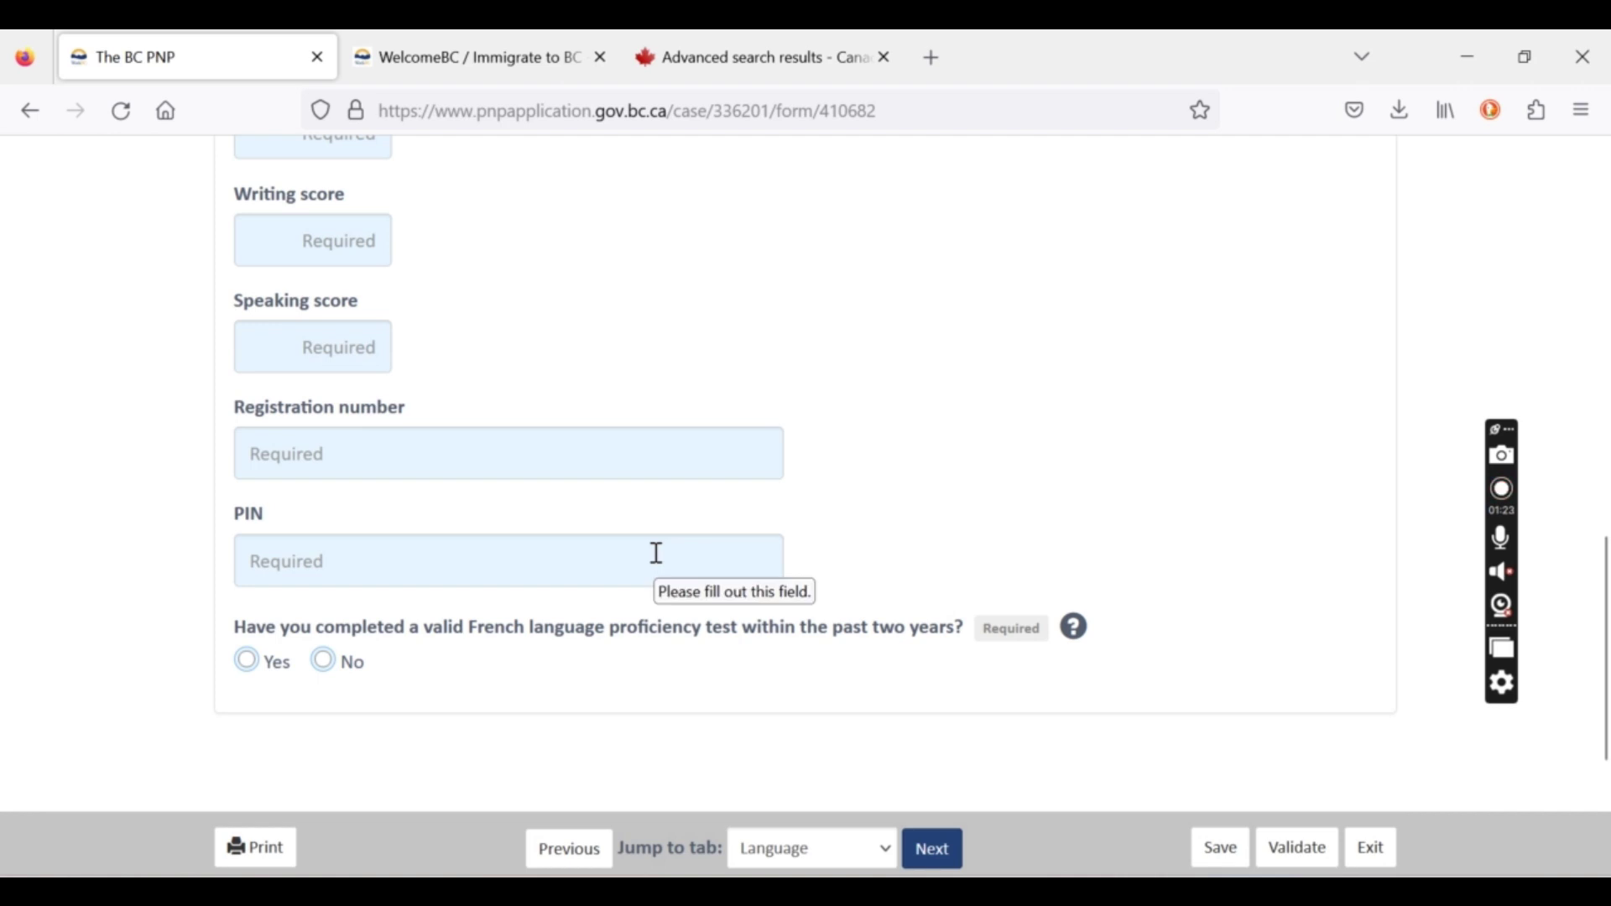
scroll(657, 553, "up", 10)
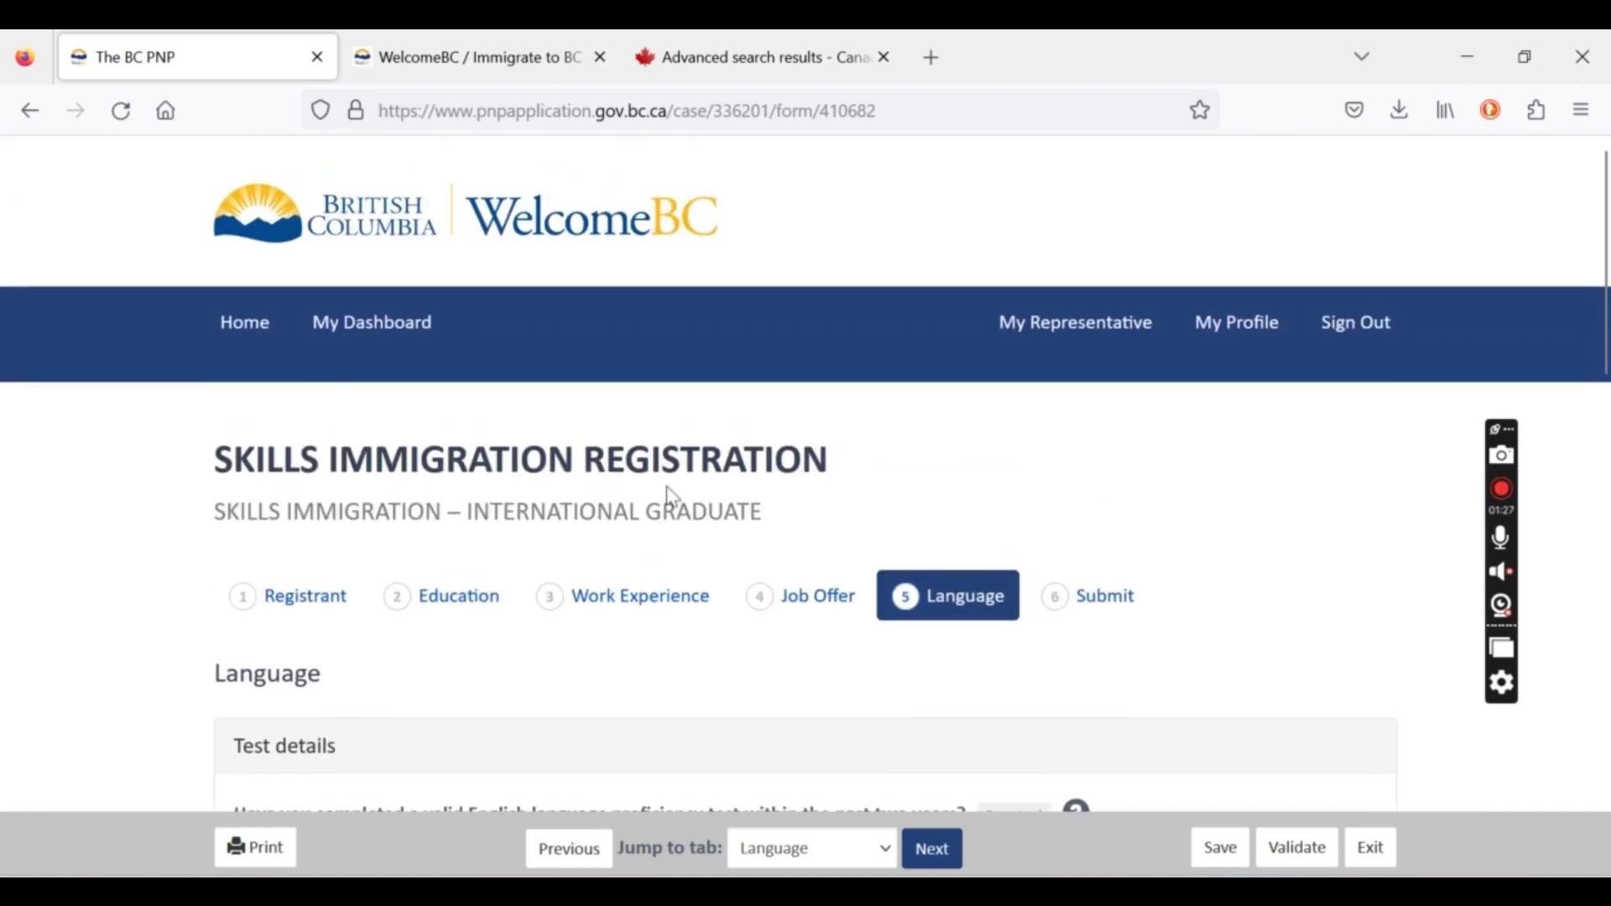
scroll(933, 653, "down", 3)
scroll(933, 654, "down", 3)
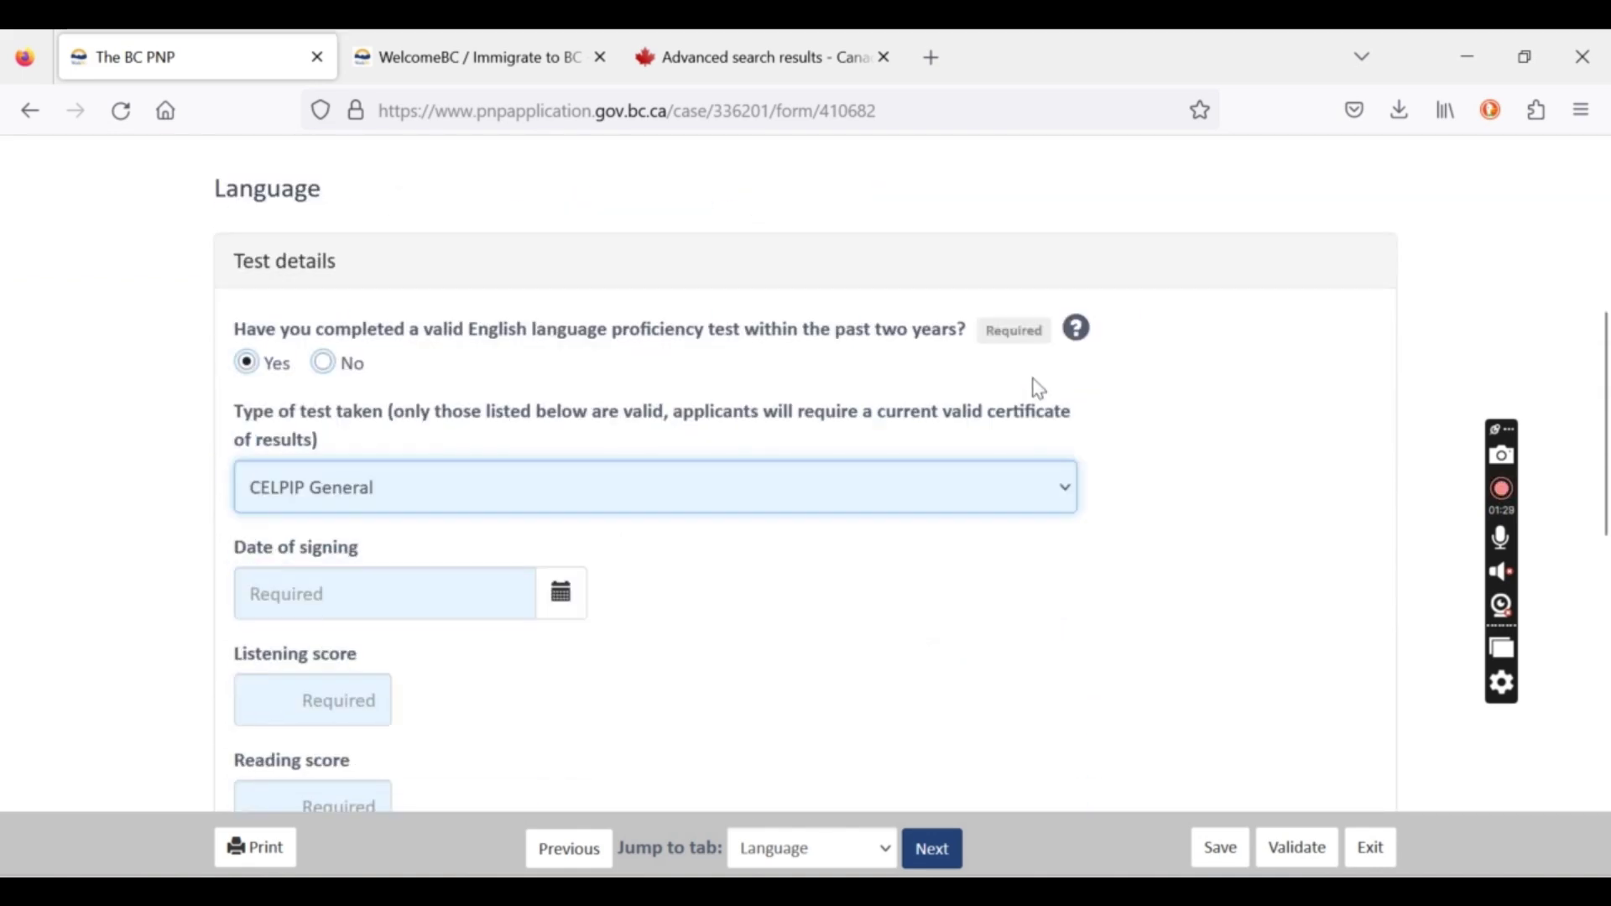
scroll(1035, 385, "up", 5)
left_click(1105, 521)
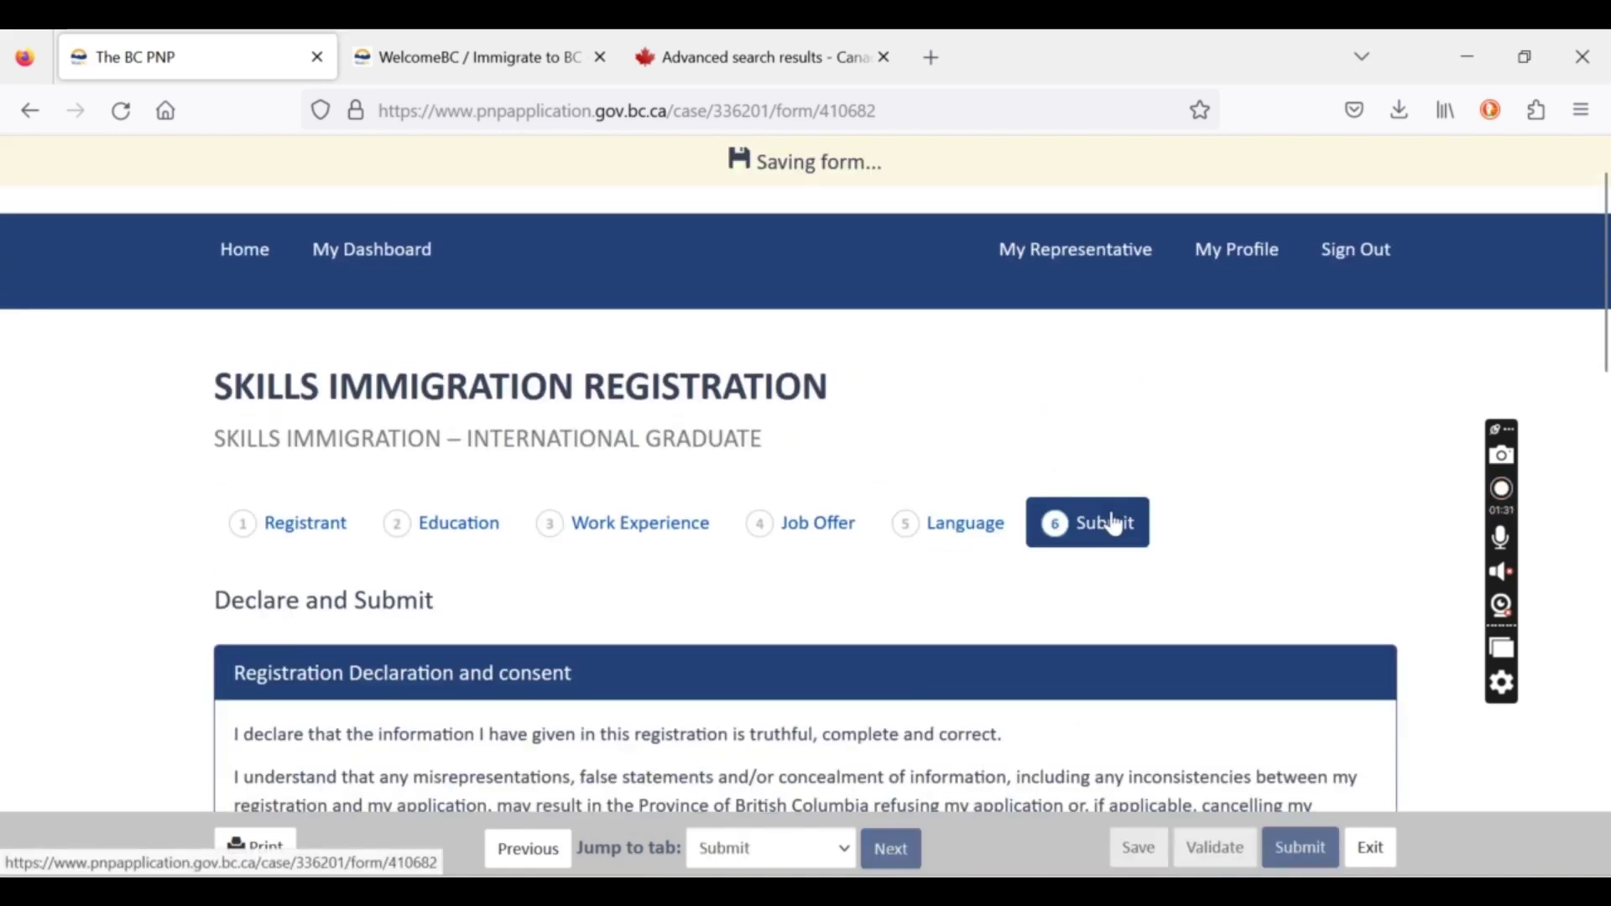
Review the Registrant, Education and Work Experience sections of the registration.
scroll(696, 570, "down", 3)
scroll(696, 571, "down", 10)
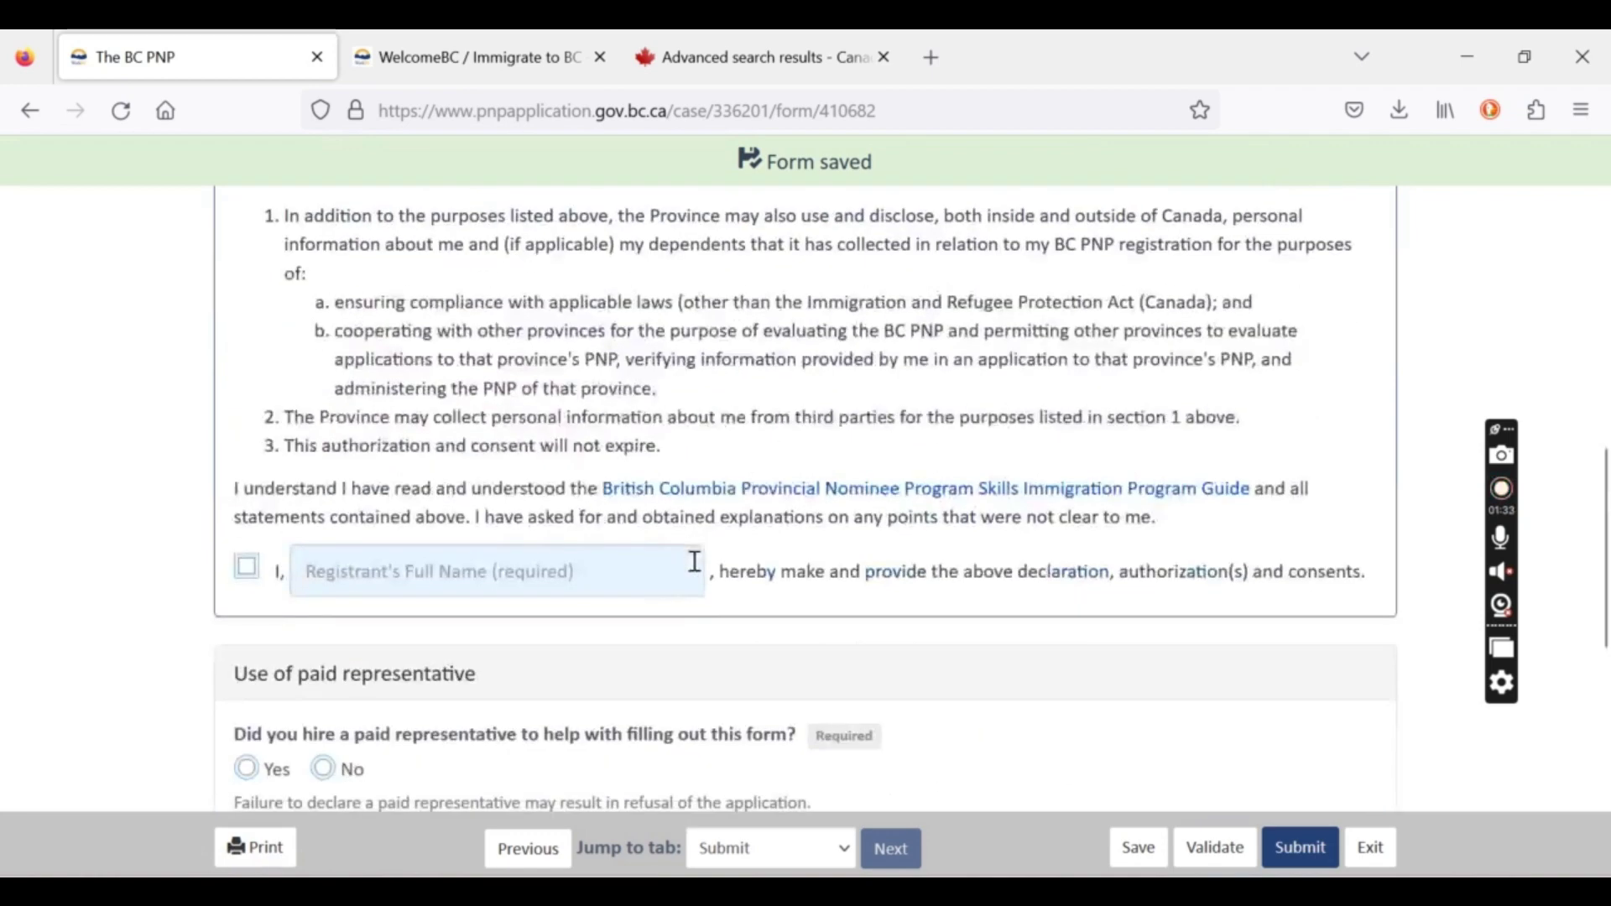
scroll(699, 571, "down", 1)
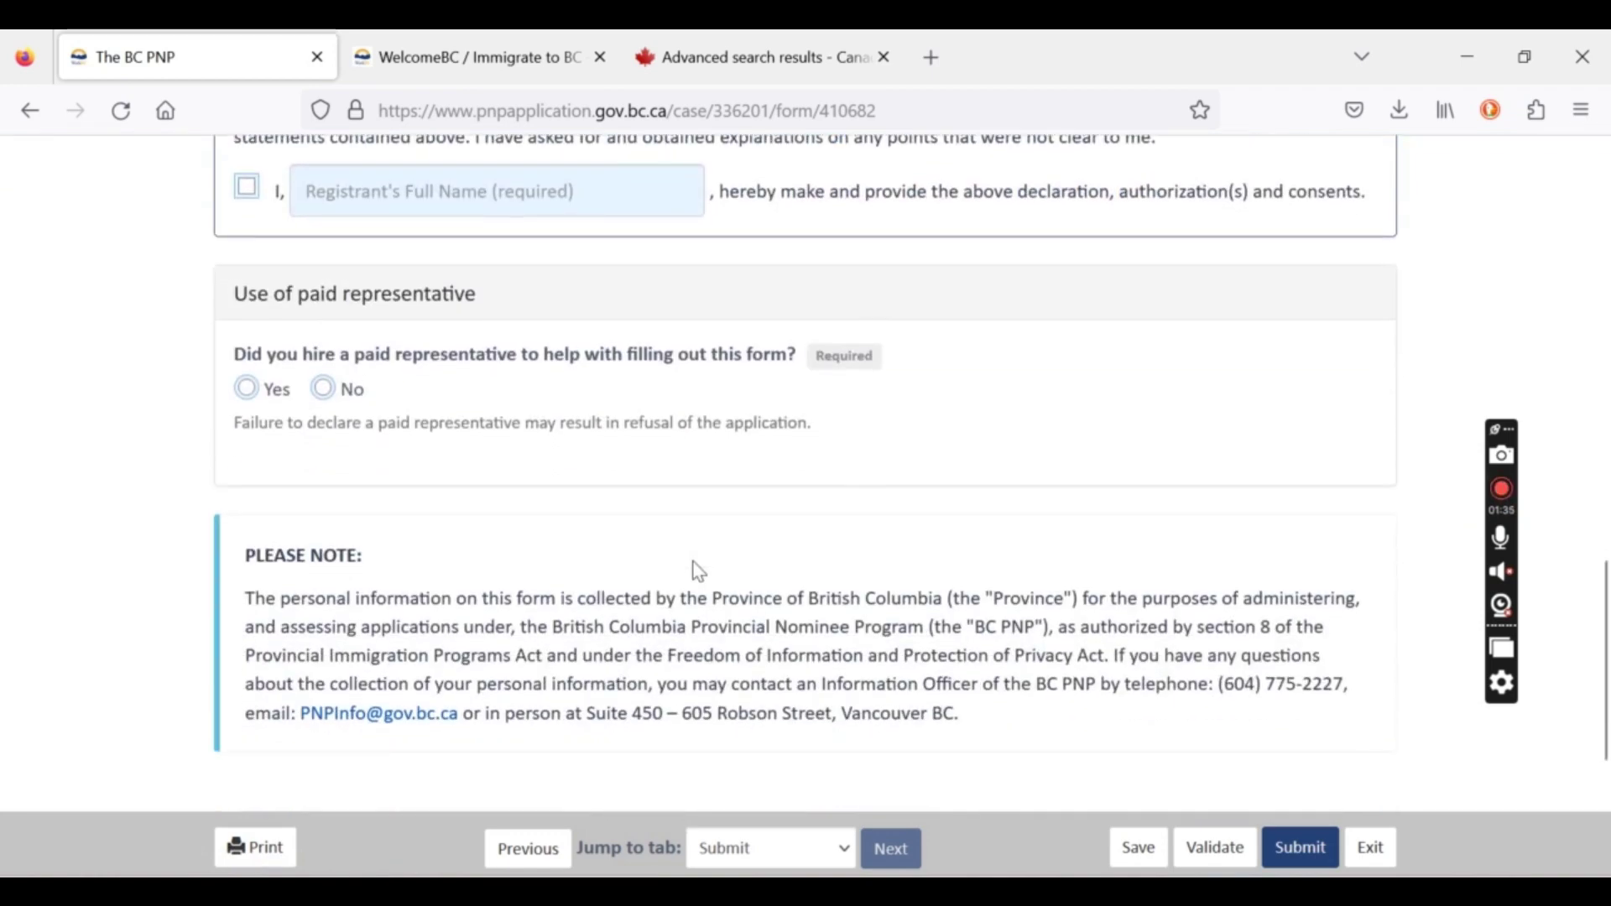
scroll(541, 605, "up", 8)
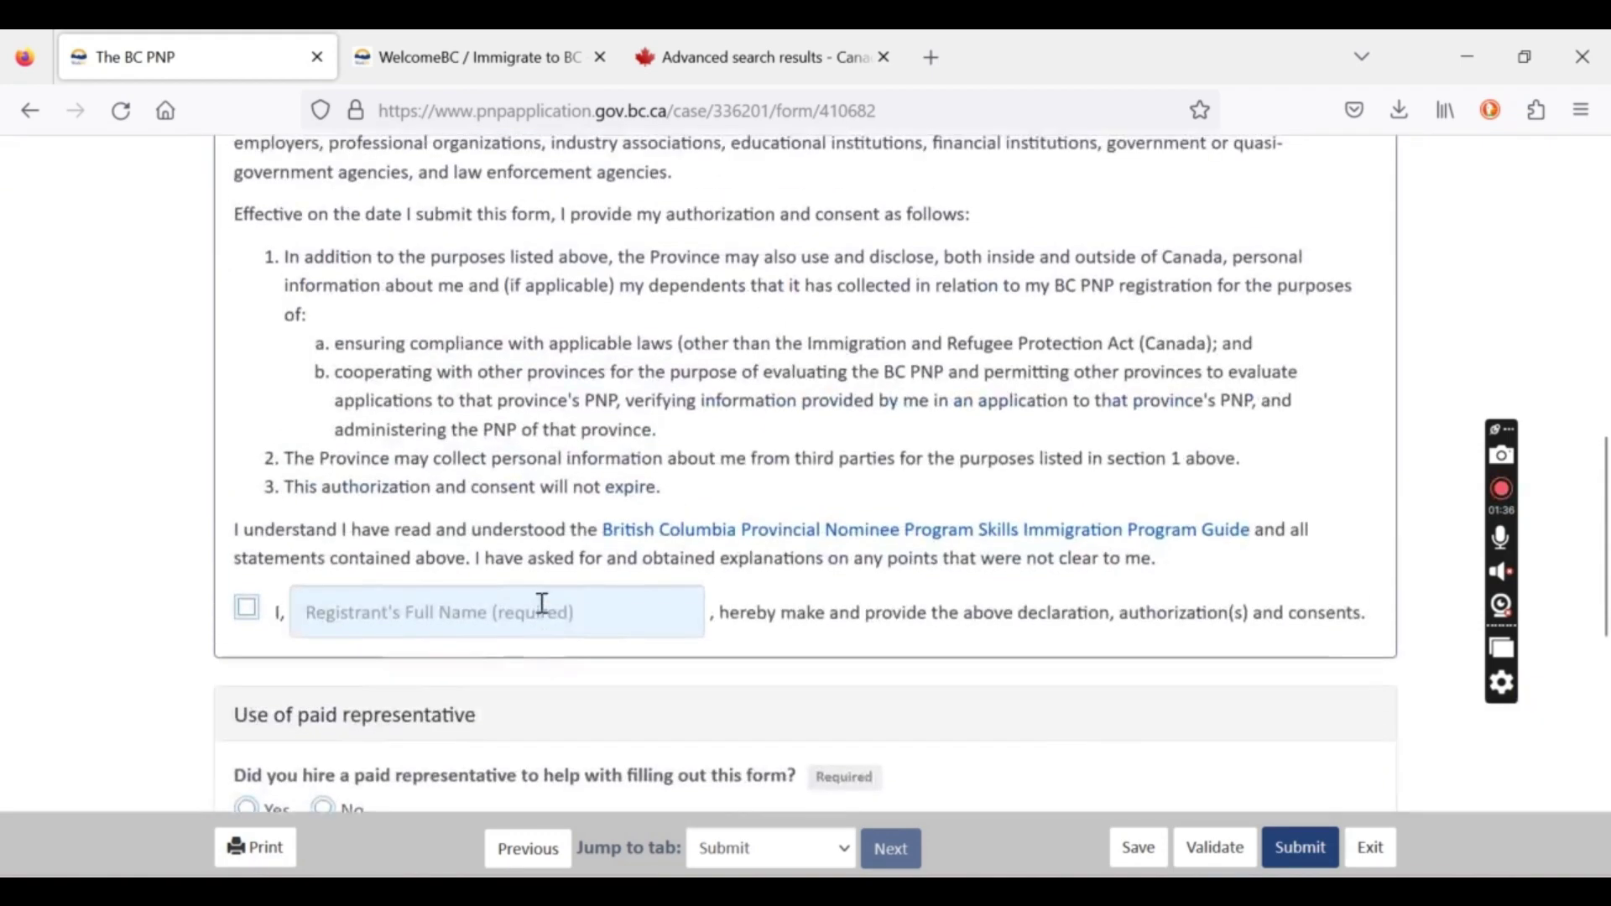
scroll(543, 604, "up", 9)
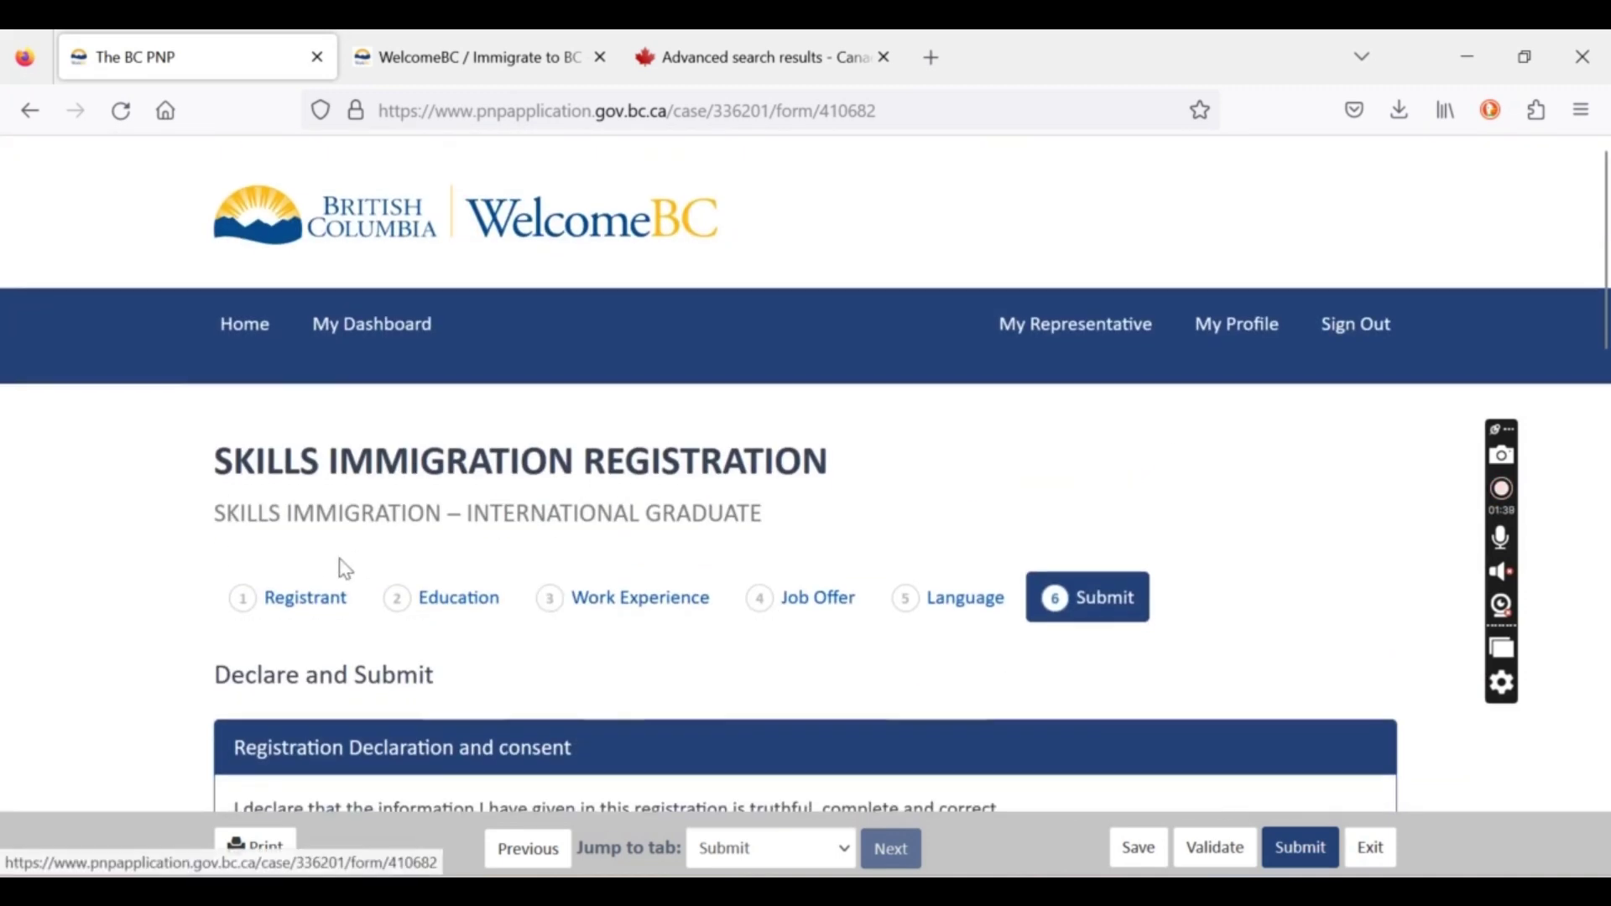
left_click(310, 604)
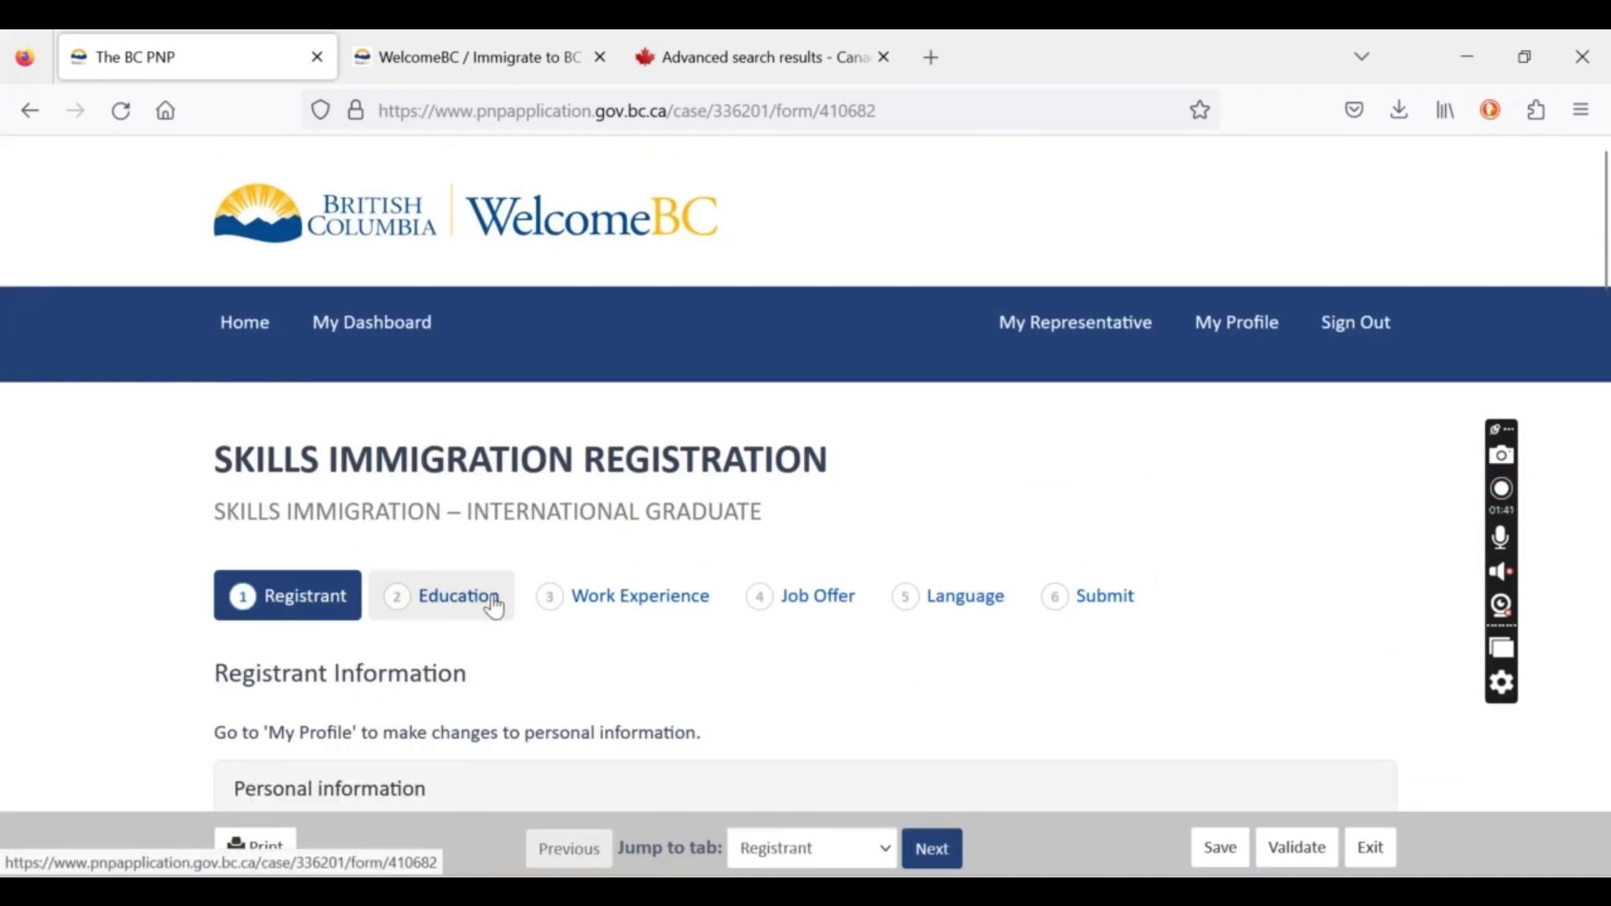
left_click(440, 598)
left_click(701, 603)
Delete the second, empty job entry from Work Experience.
scroll(701, 595, "down", 8)
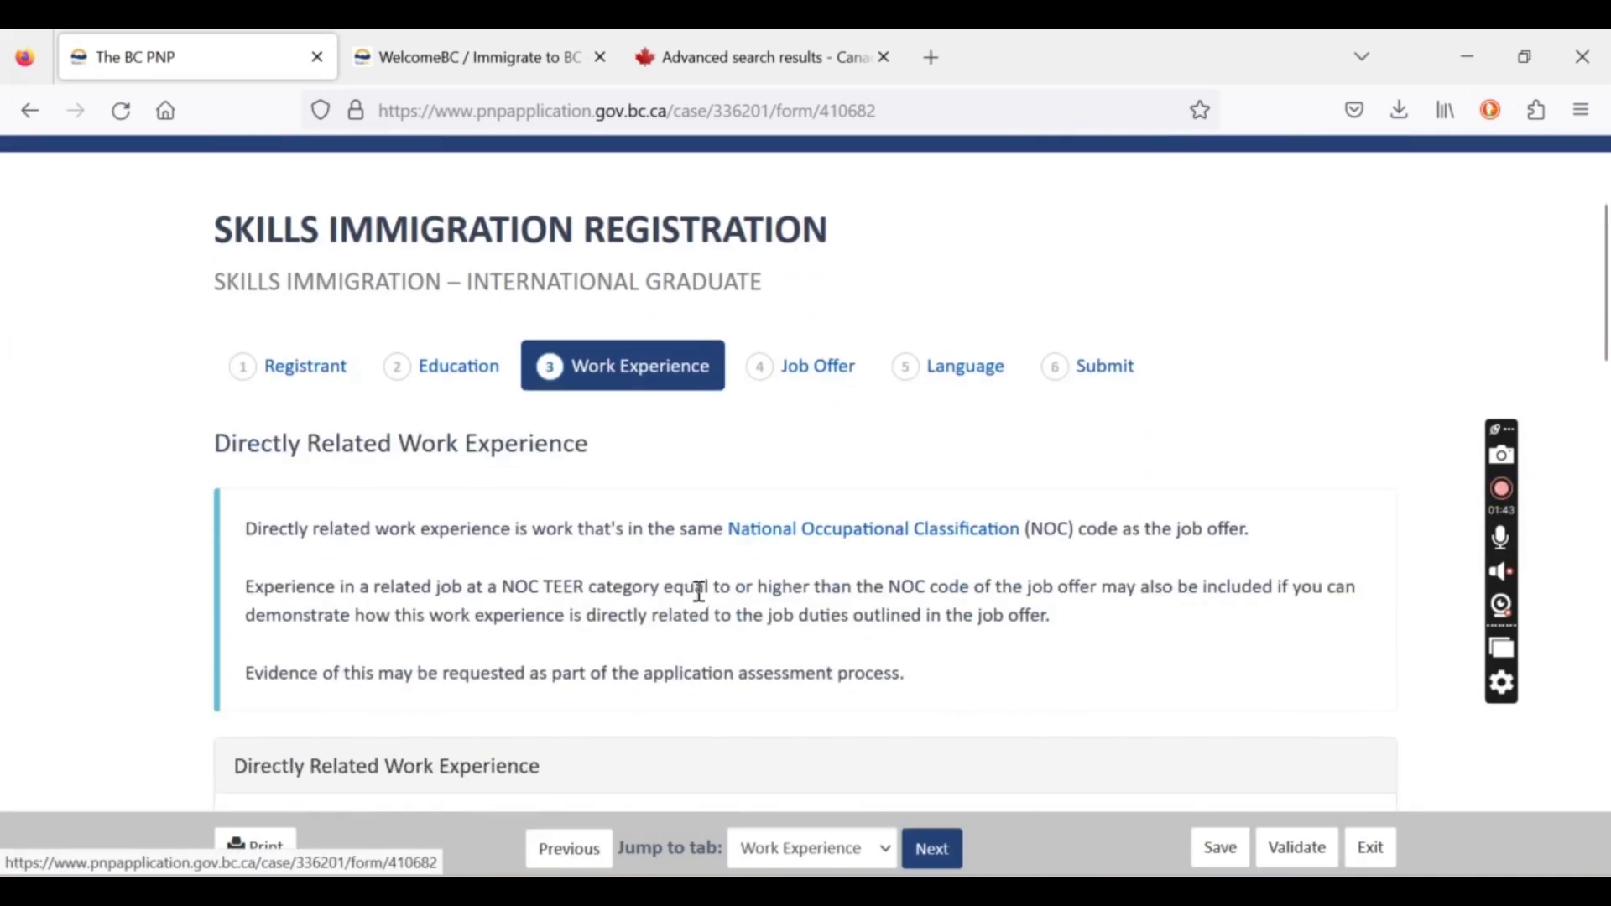
scroll(700, 591, "down", 10)
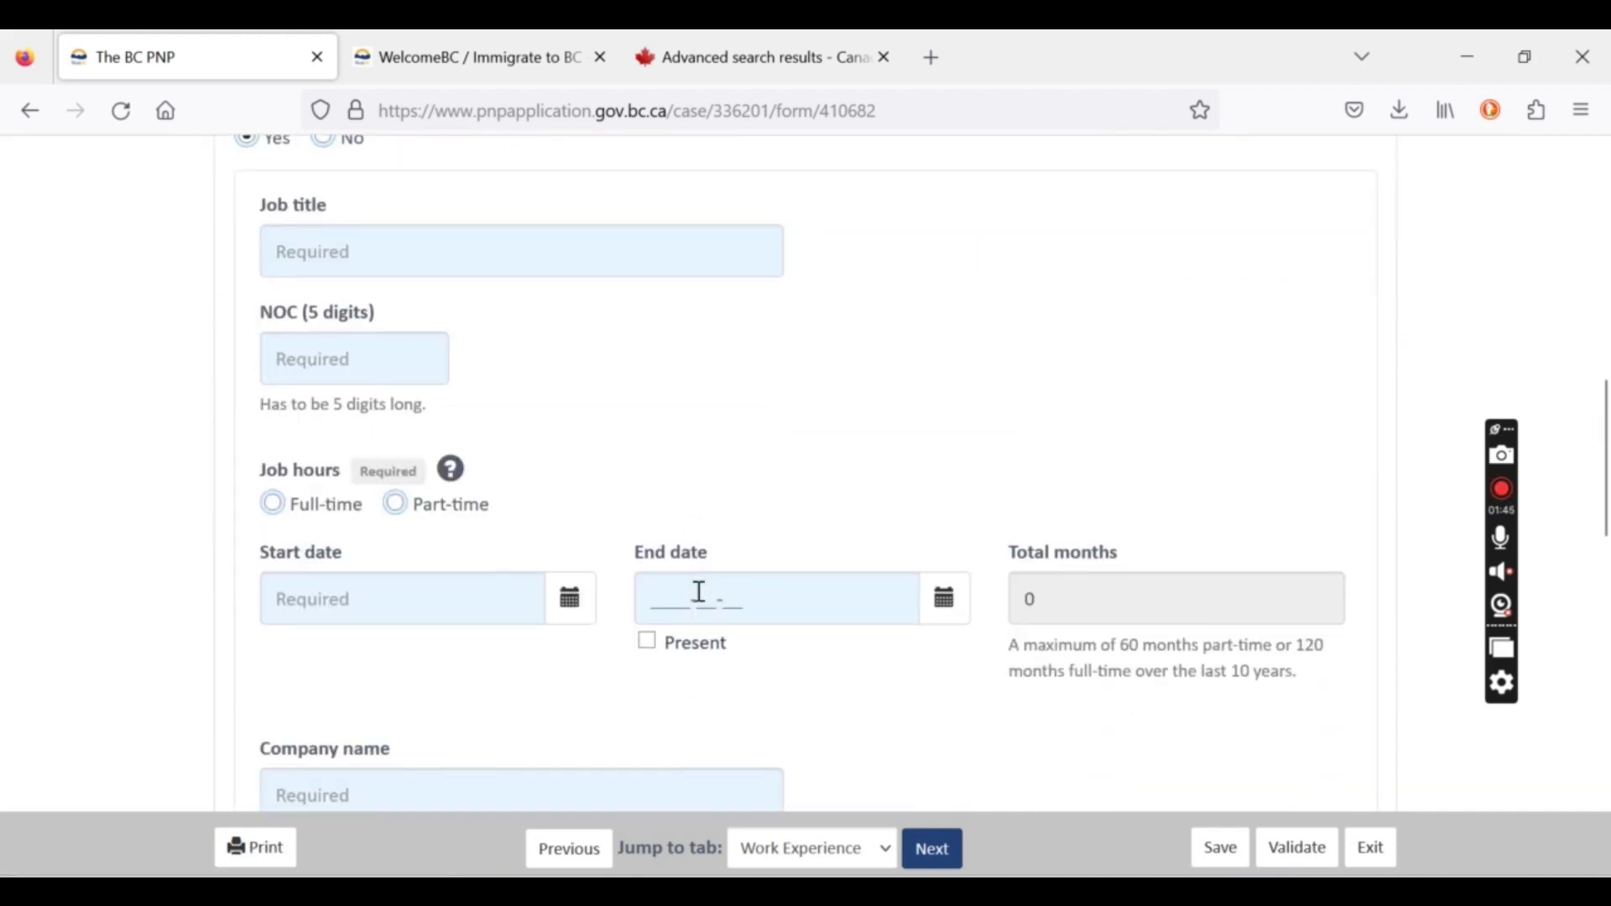
scroll(701, 600, "down", 2)
scroll(702, 601, "up", 2)
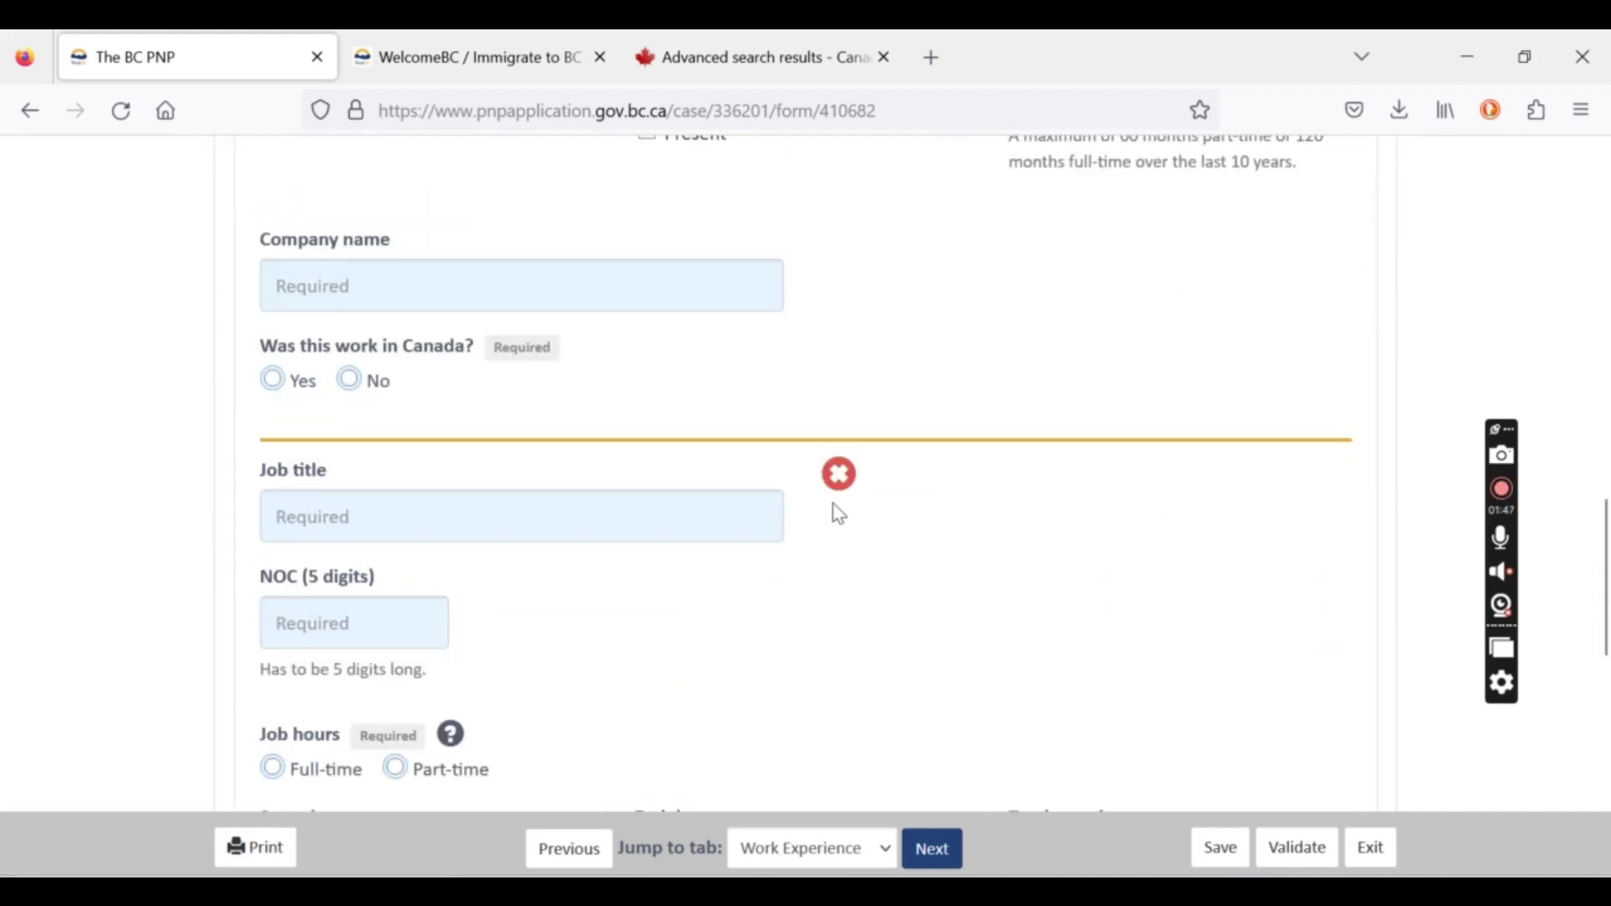
left_click(839, 473)
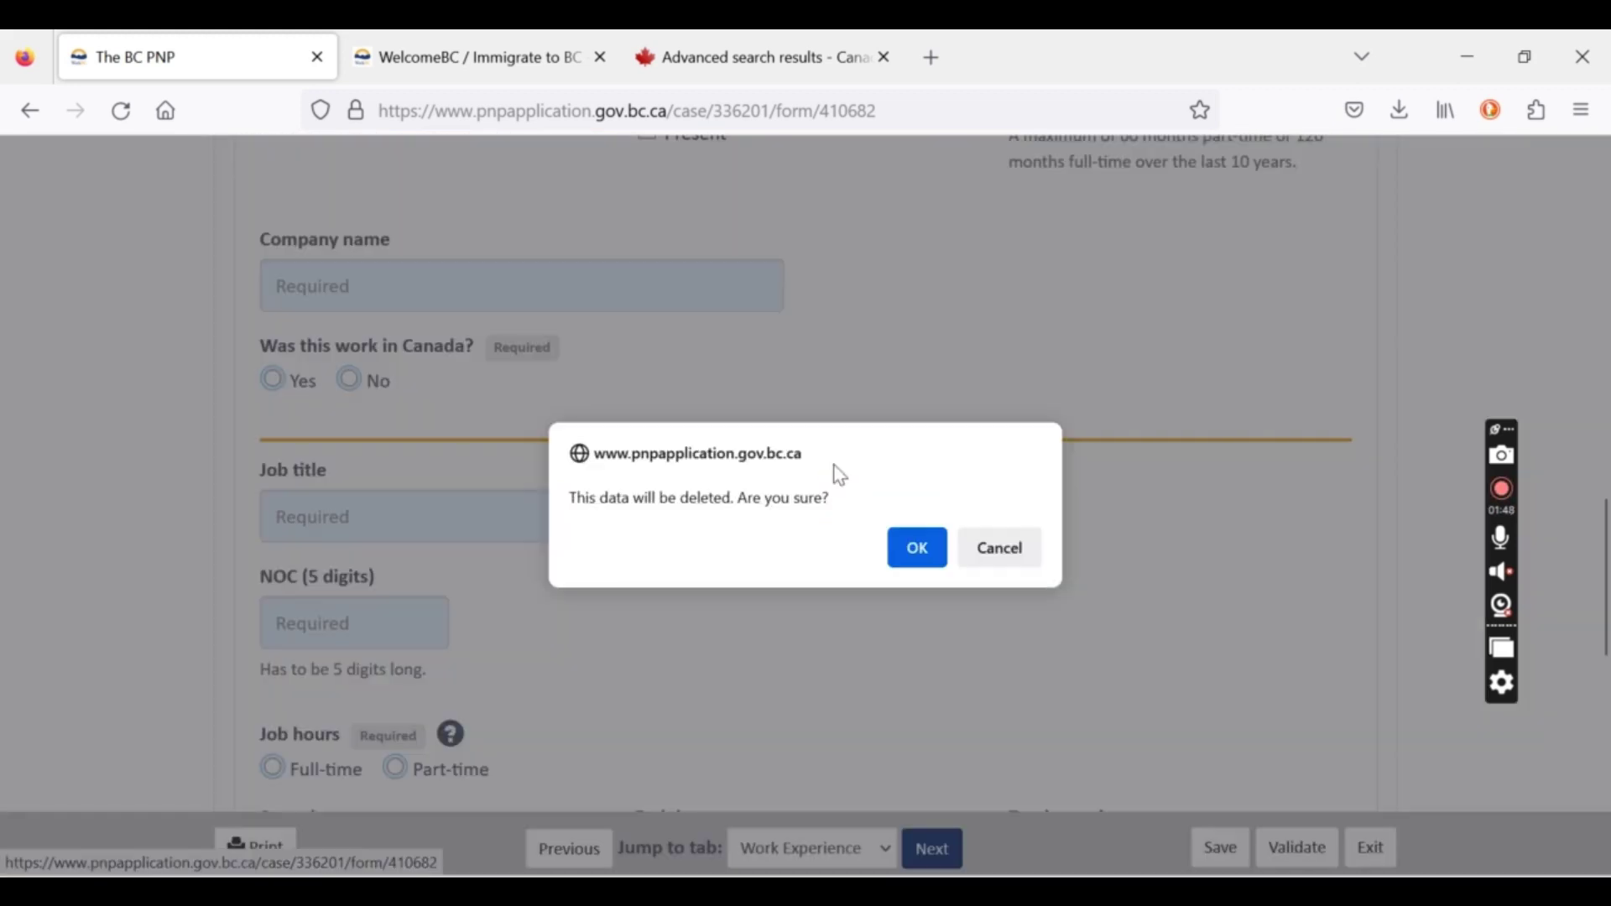
left_click(921, 547)
Pass through Job Offer and Language back to the Declare and Submit step.
scroll(744, 430, "up", 20)
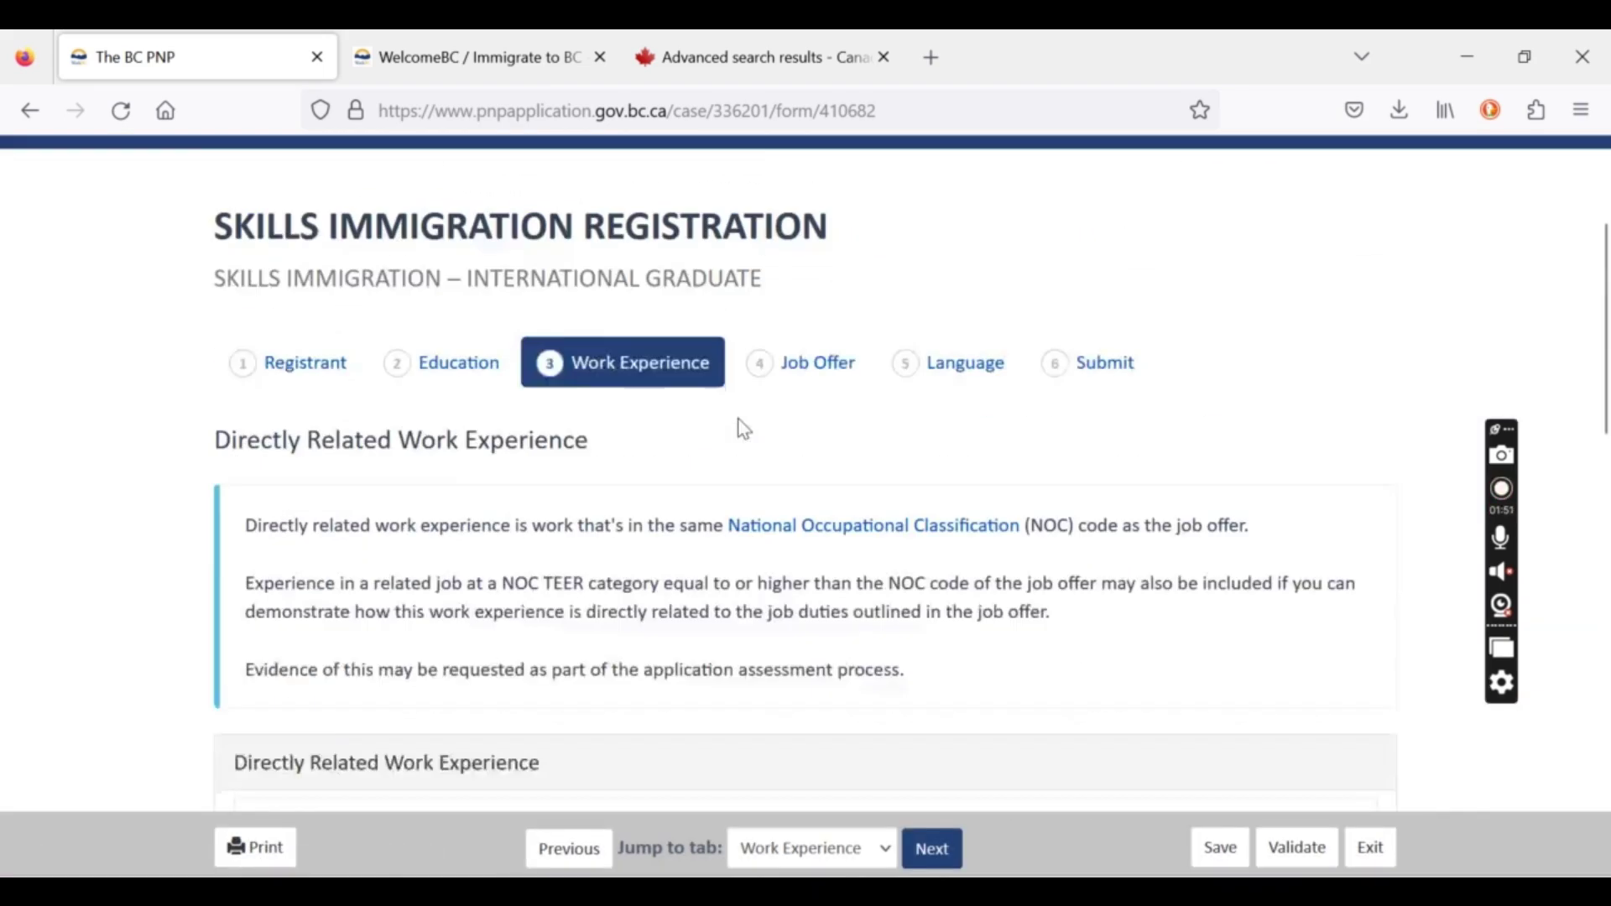
scroll(744, 430, "up", 2)
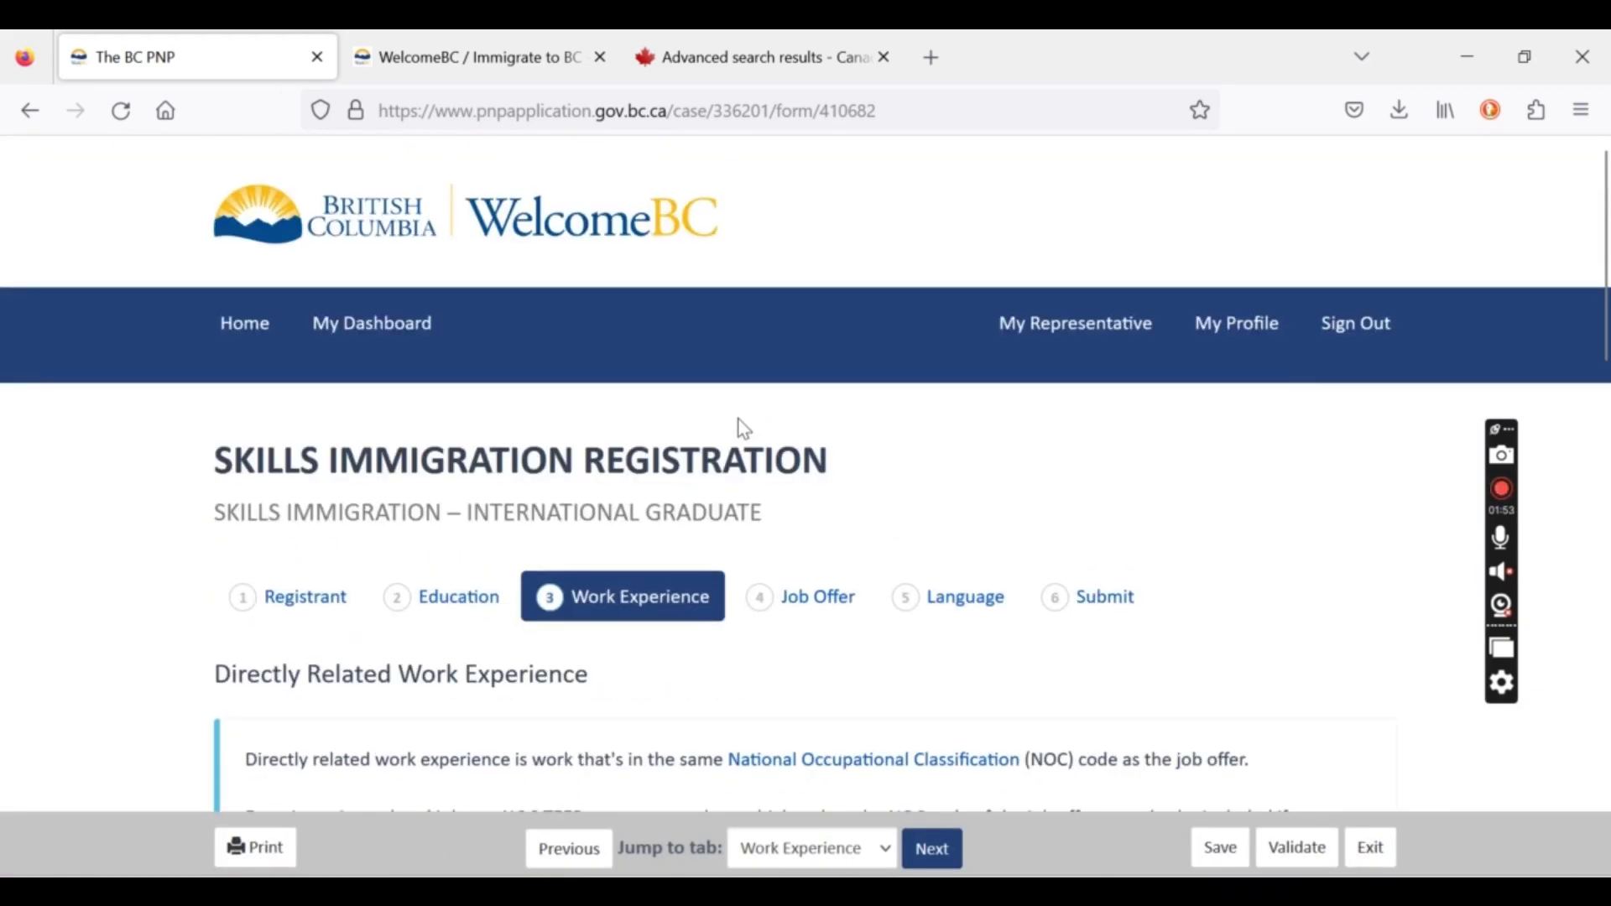
left_click(830, 610)
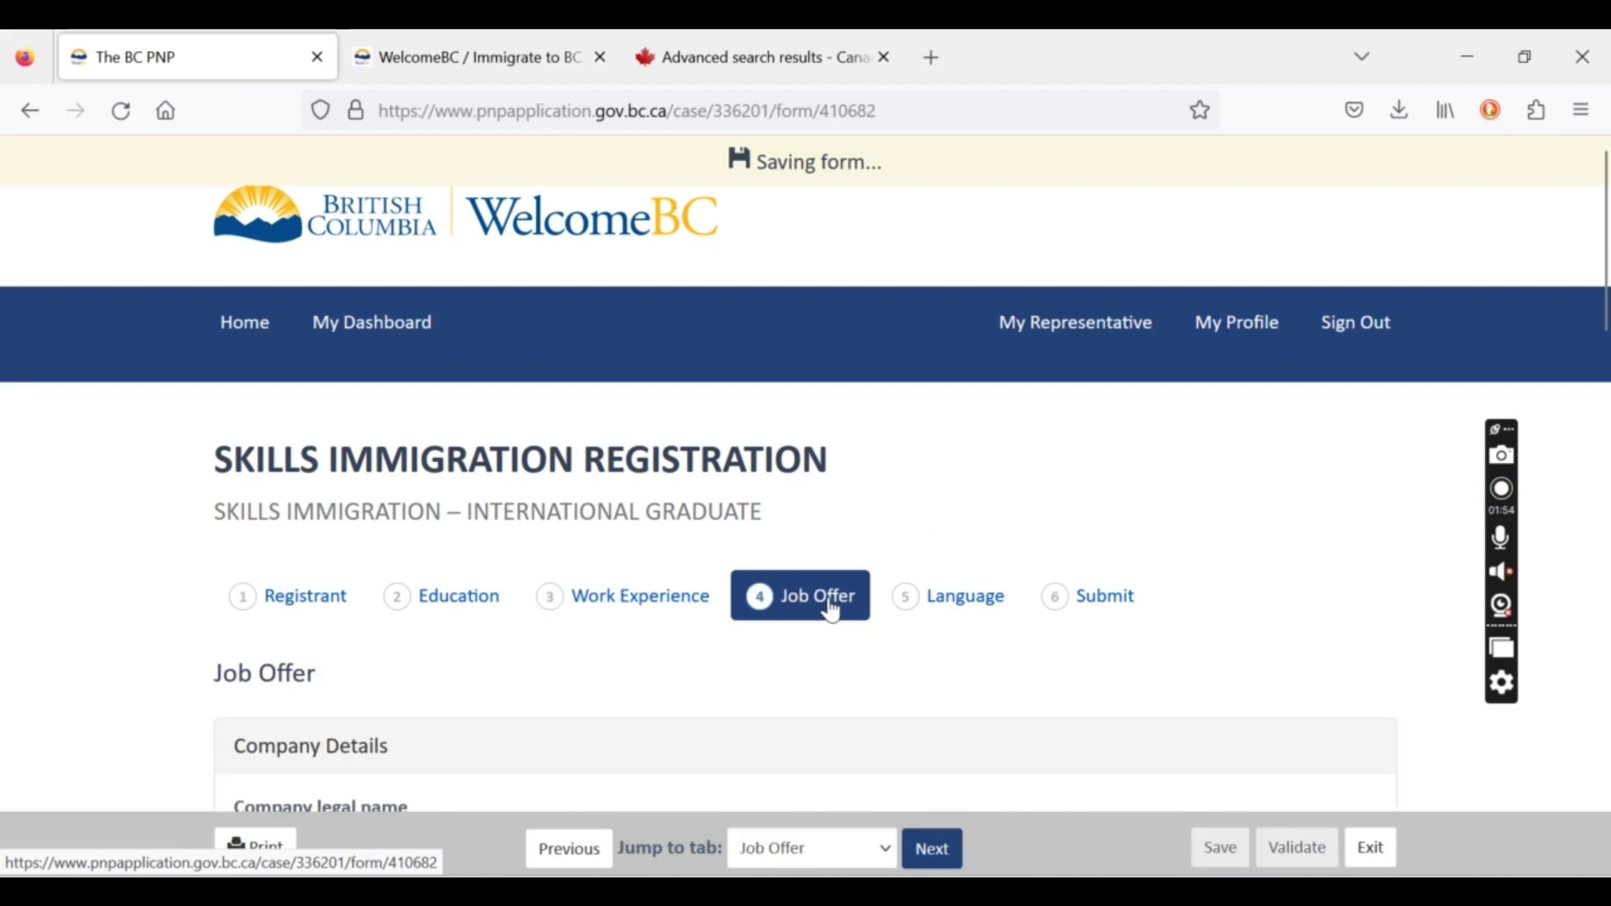
left_click(925, 602)
scroll(923, 604, "down", 1)
scroll(927, 601, "up", 3)
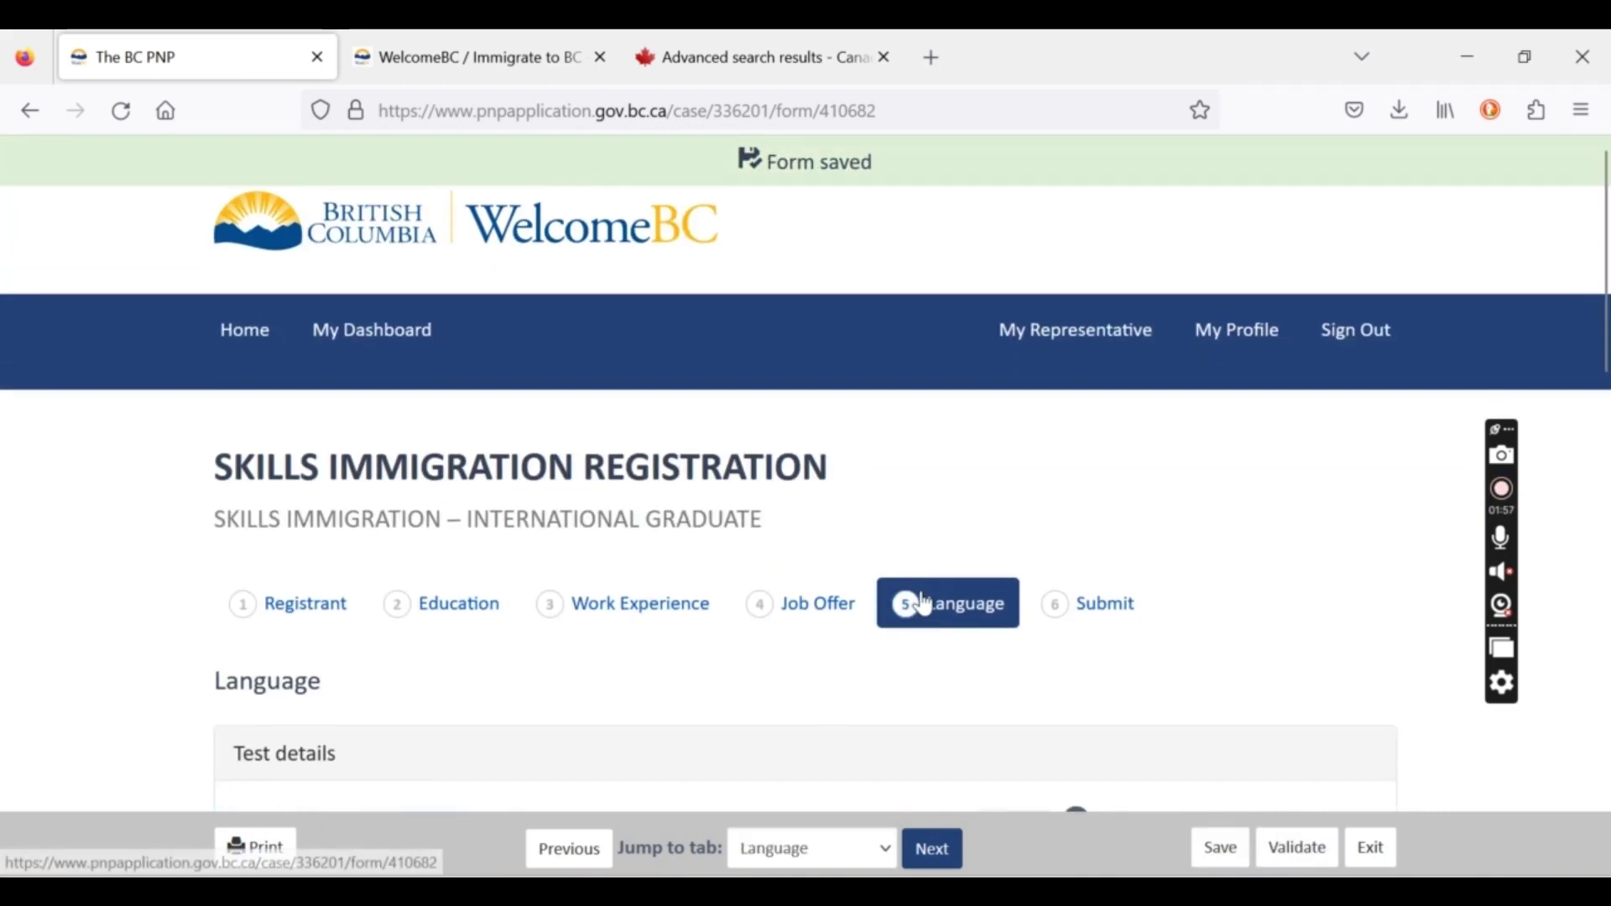
left_click(1088, 613)
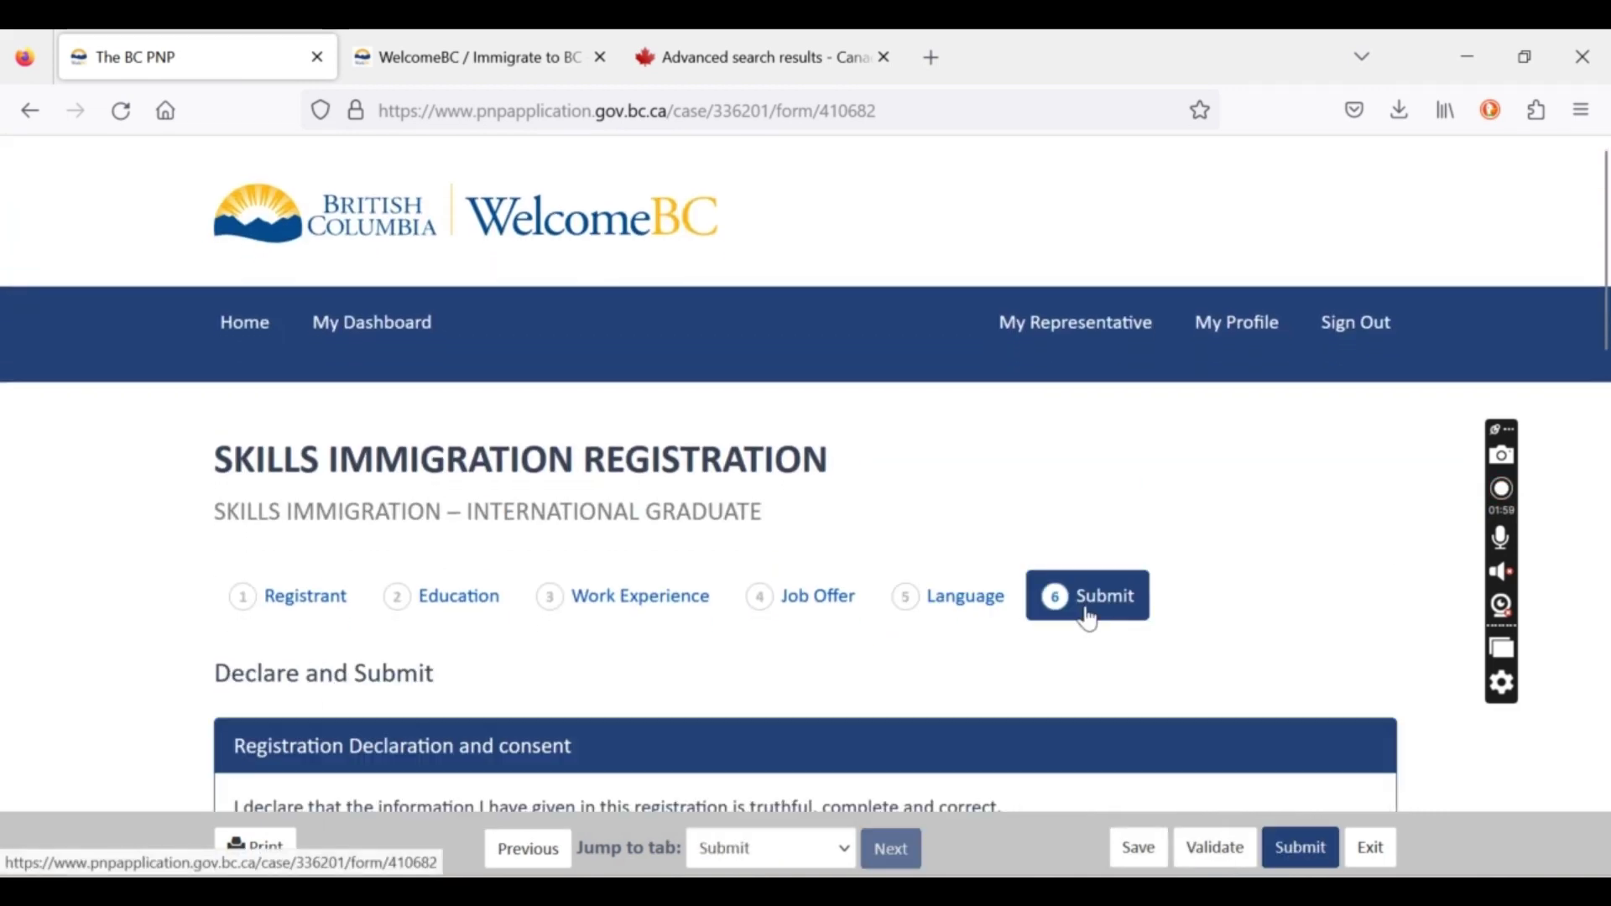
scroll(762, 718, "down", 4)
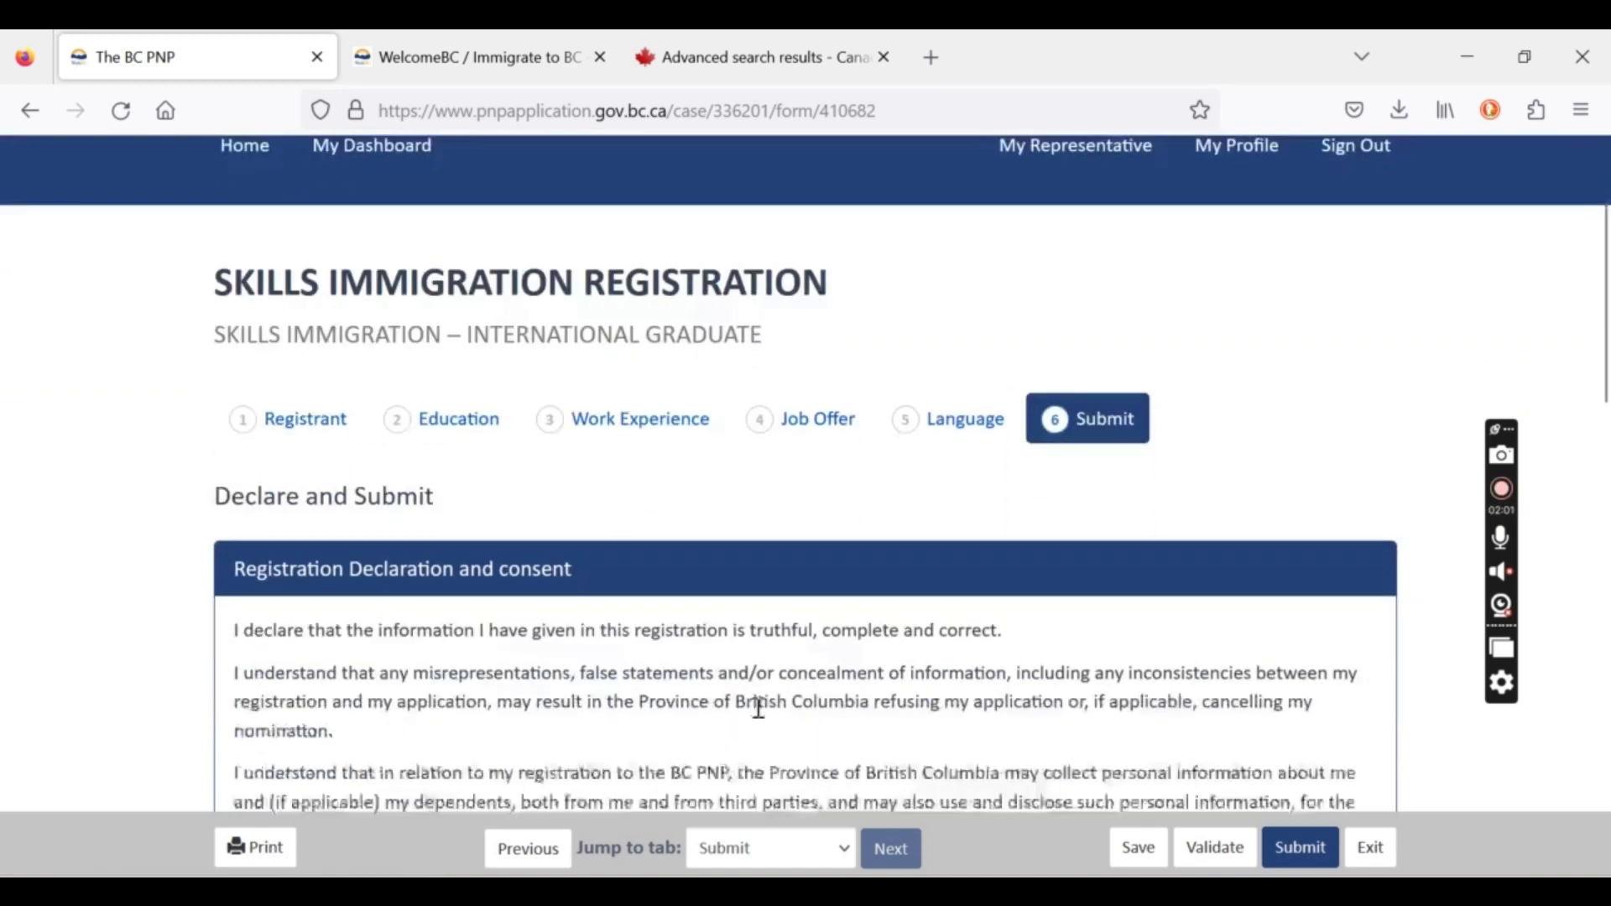
scroll(762, 718, "up", 3)
scroll(762, 719, "down", 10)
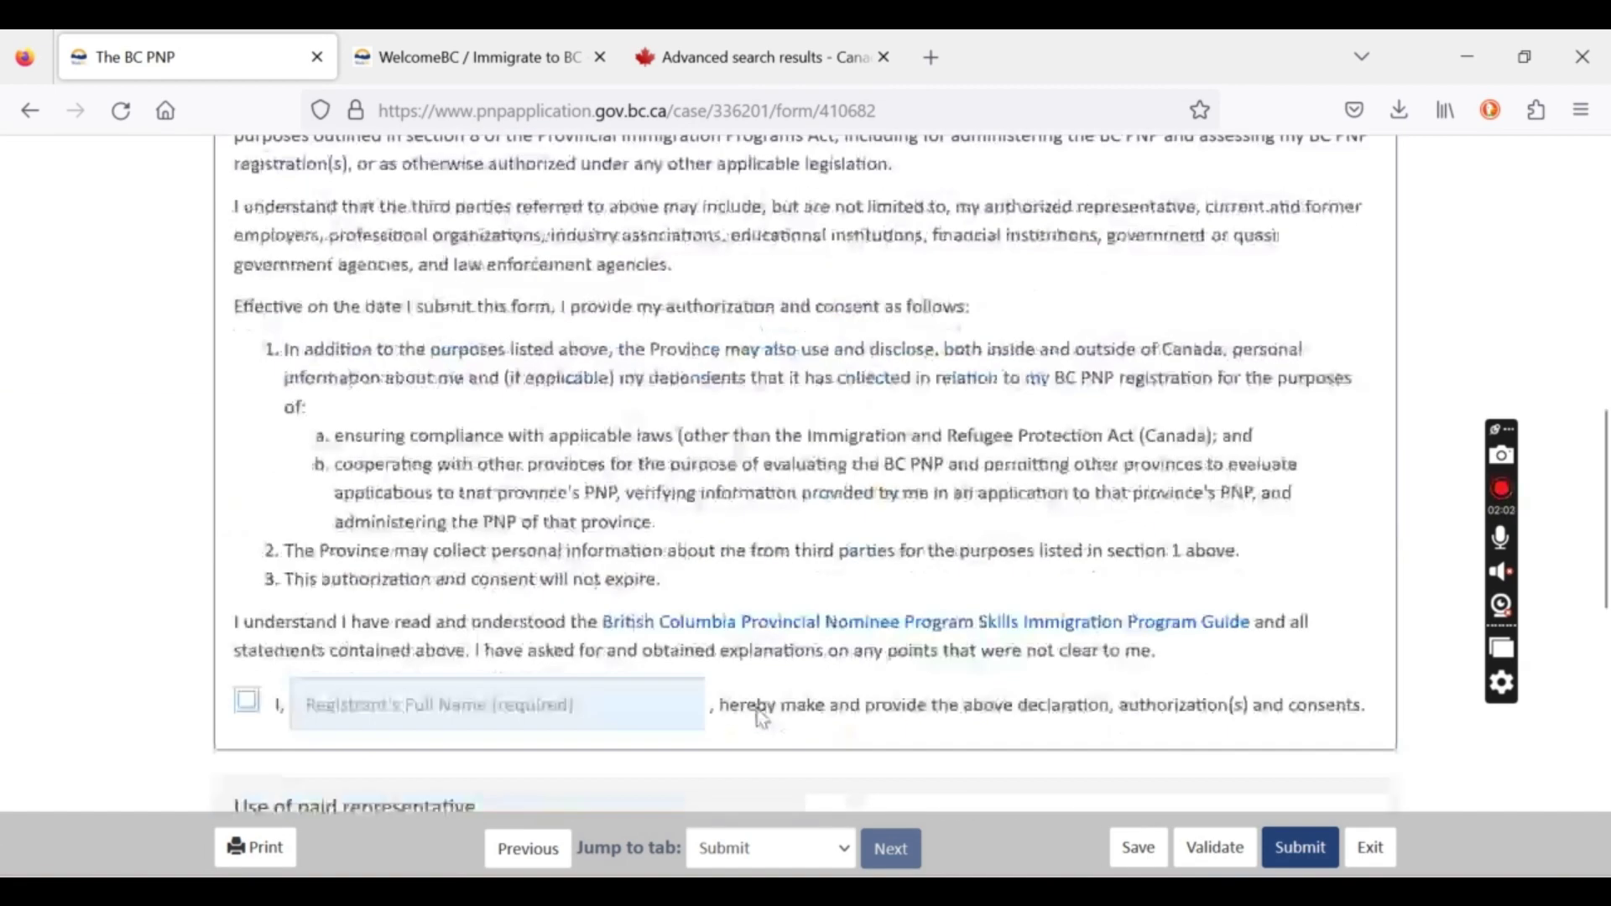
scroll(762, 719, "up", 5)
scroll(762, 718, "up", 7)
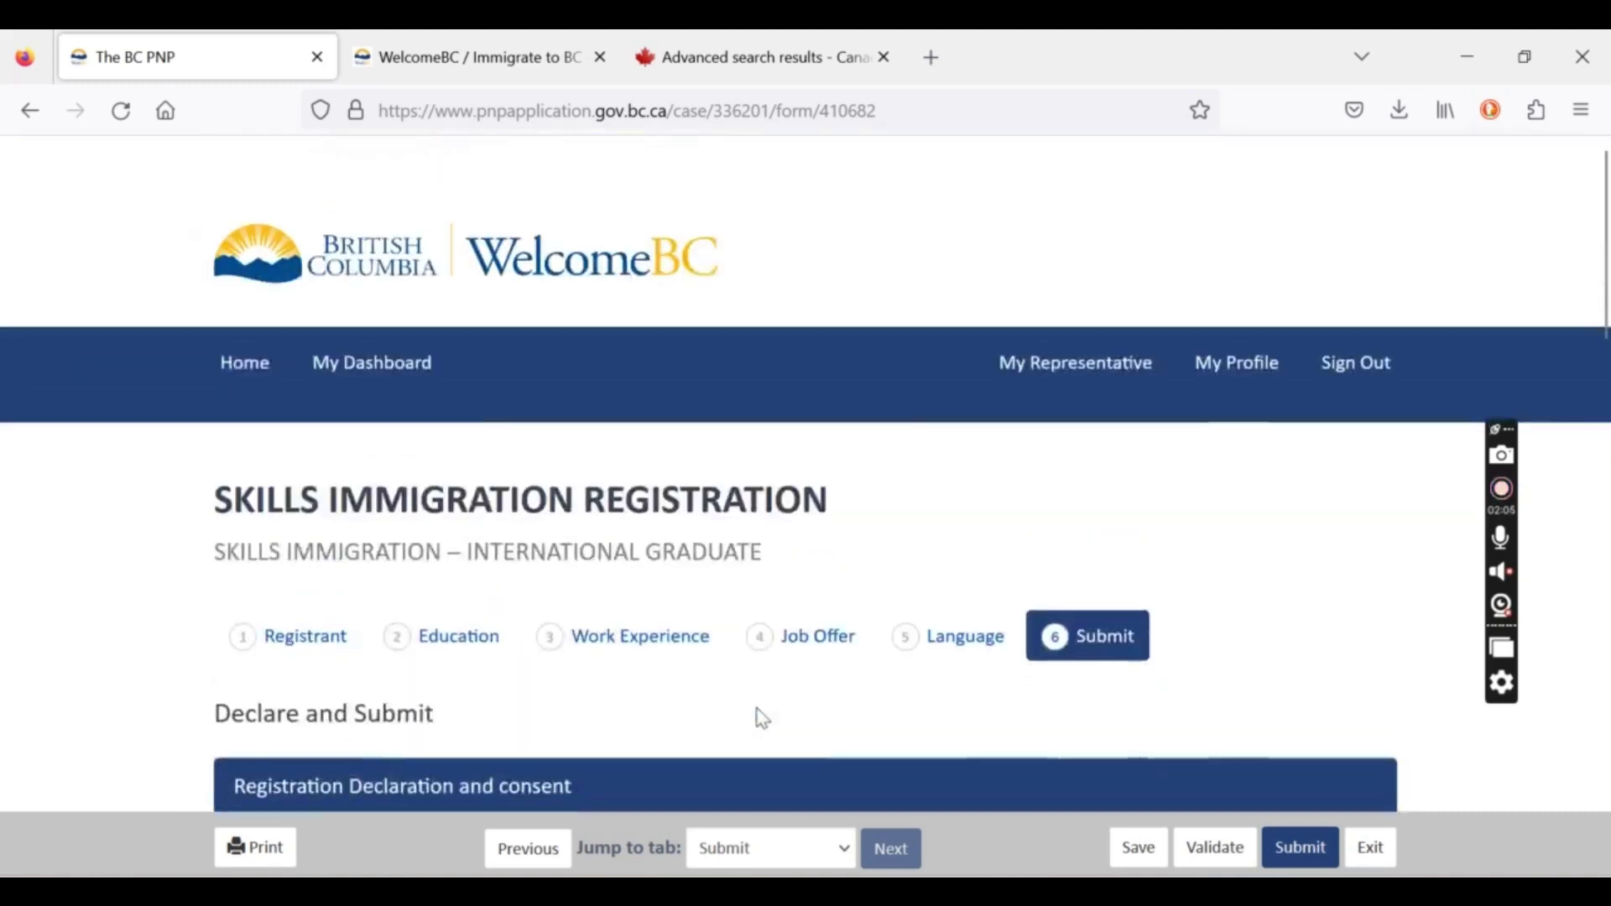
scroll(757, 708, "down", 1)
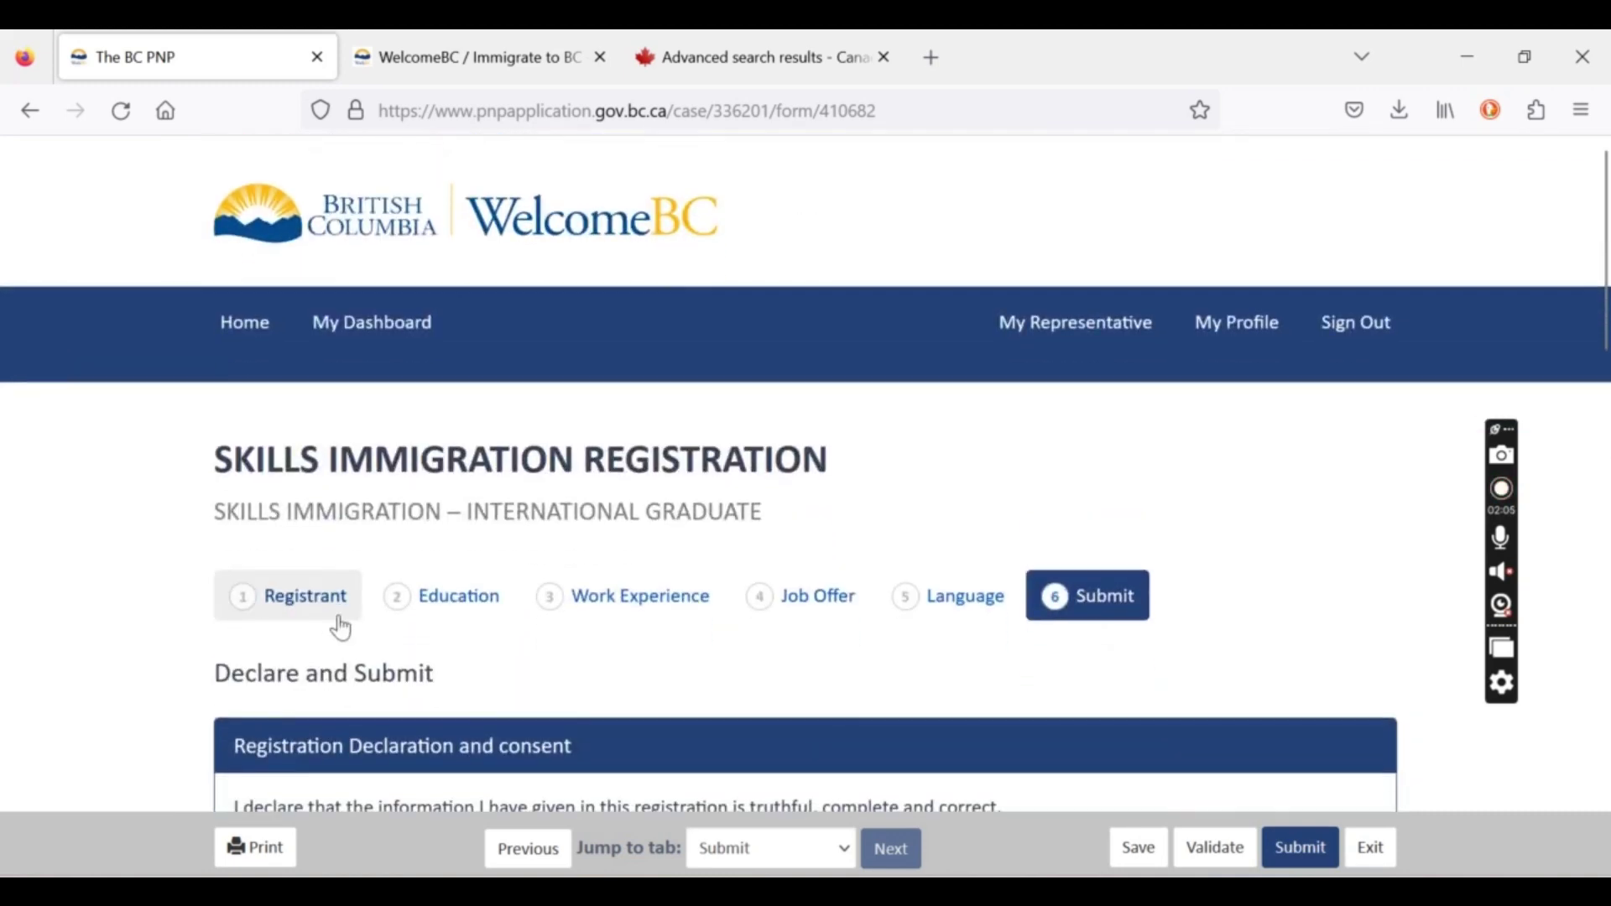
Go to the dashboard case history and open the 2022 Nov 22 expired-ITA case.
left_click(326, 332)
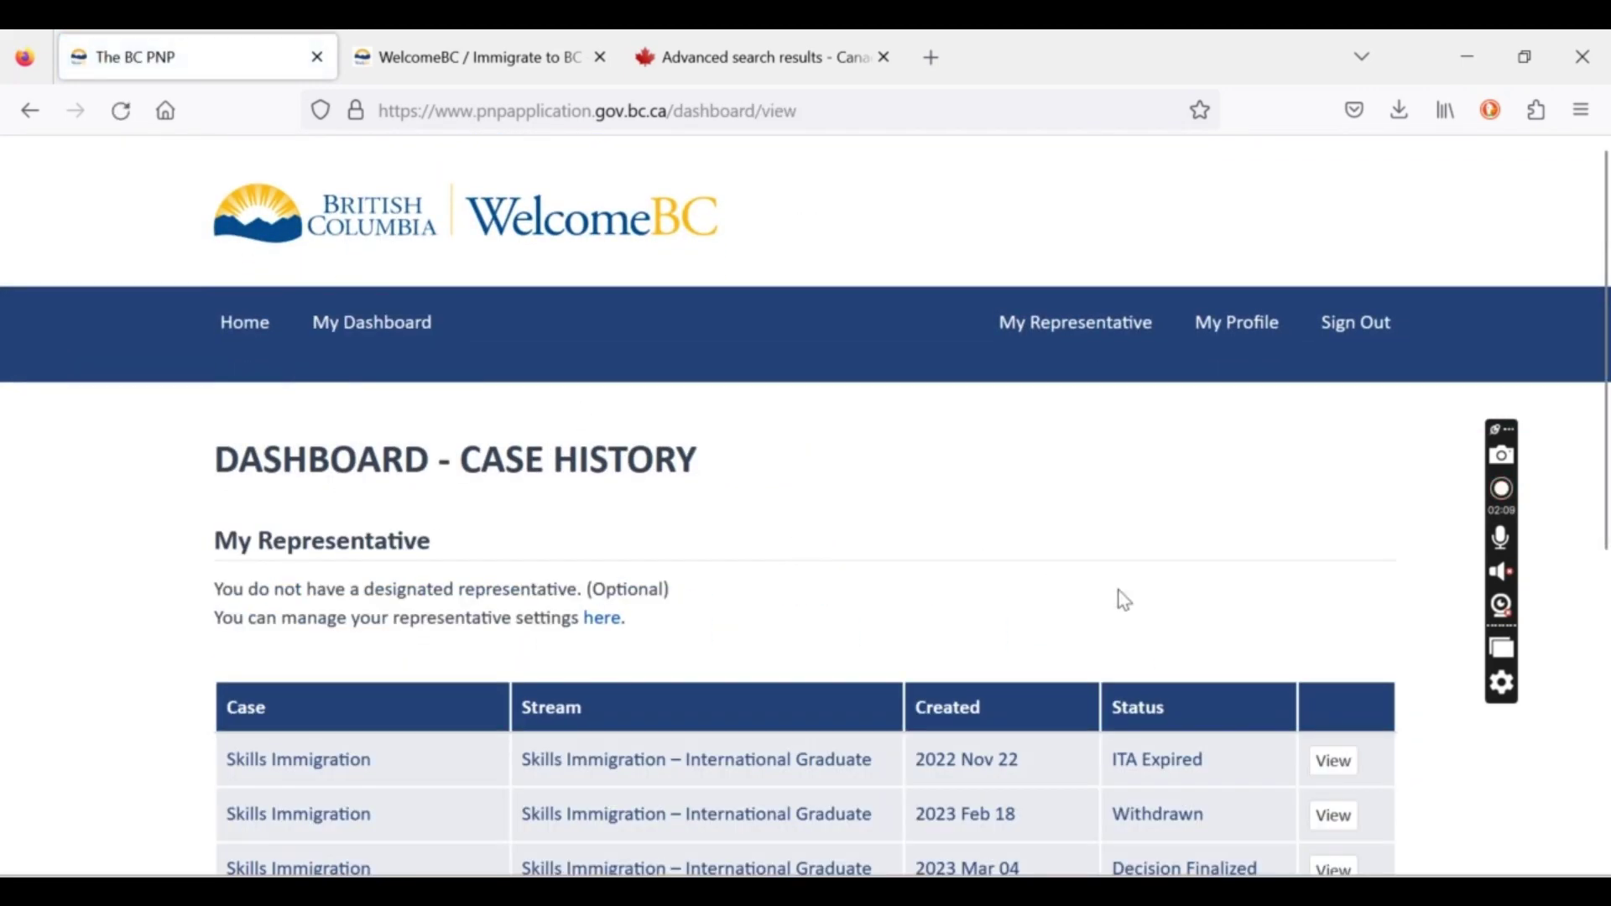
scroll(1119, 596, "down", 1)
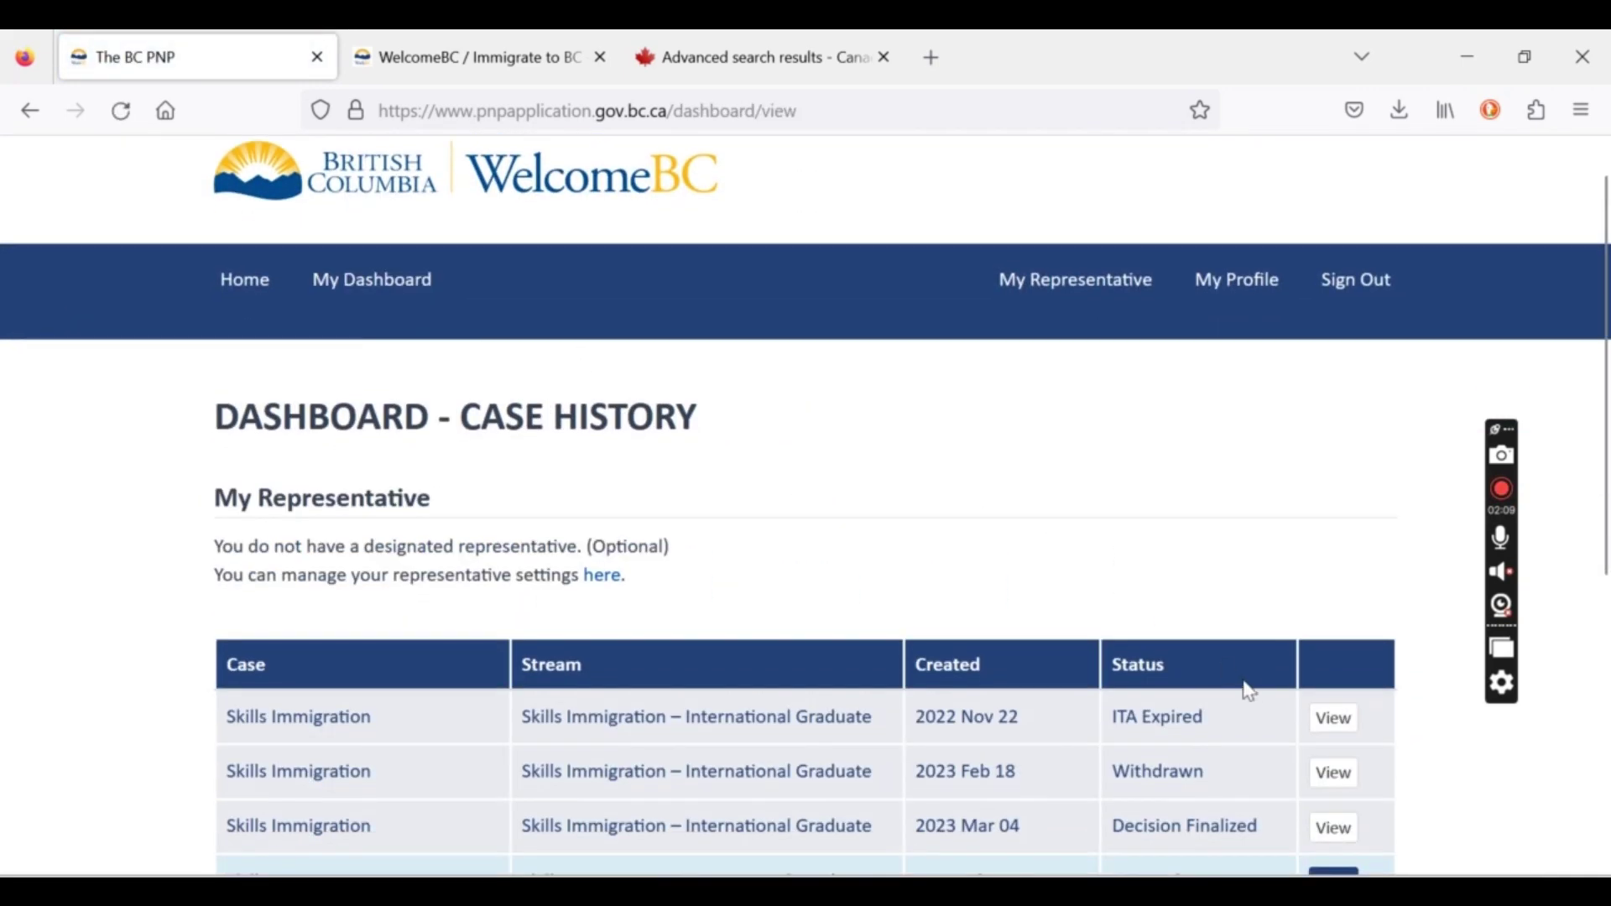
left_click(1332, 719)
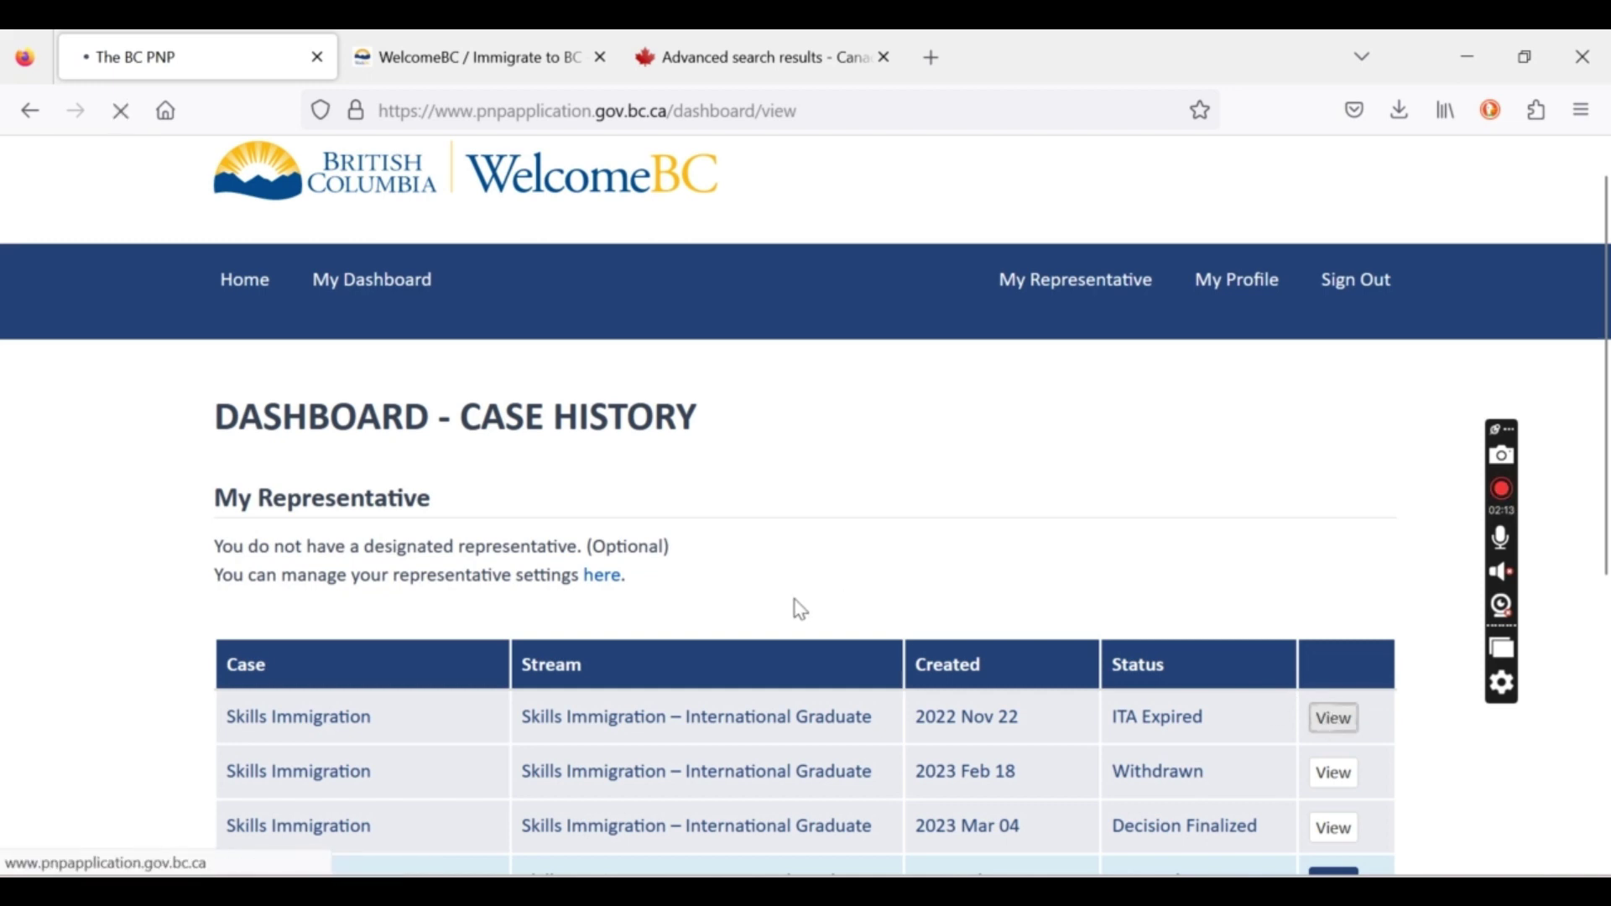
View that case's previously submitted International Graduate registration.
scroll(795, 601, "down", 5)
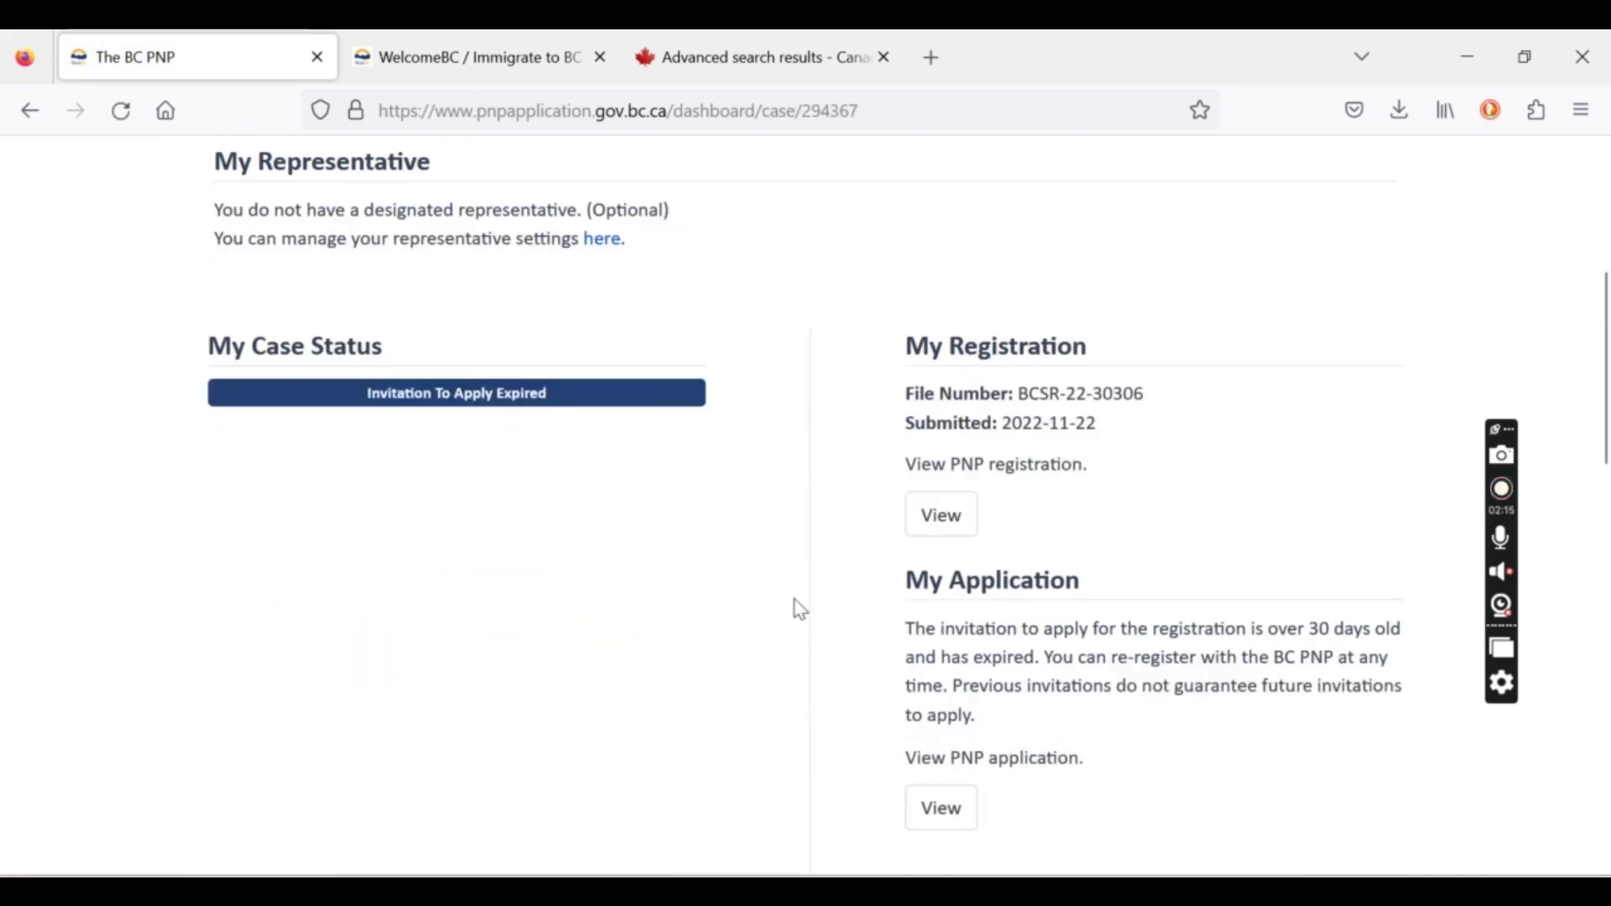
scroll(801, 610, "down", 3)
scroll(800, 610, "up", 2)
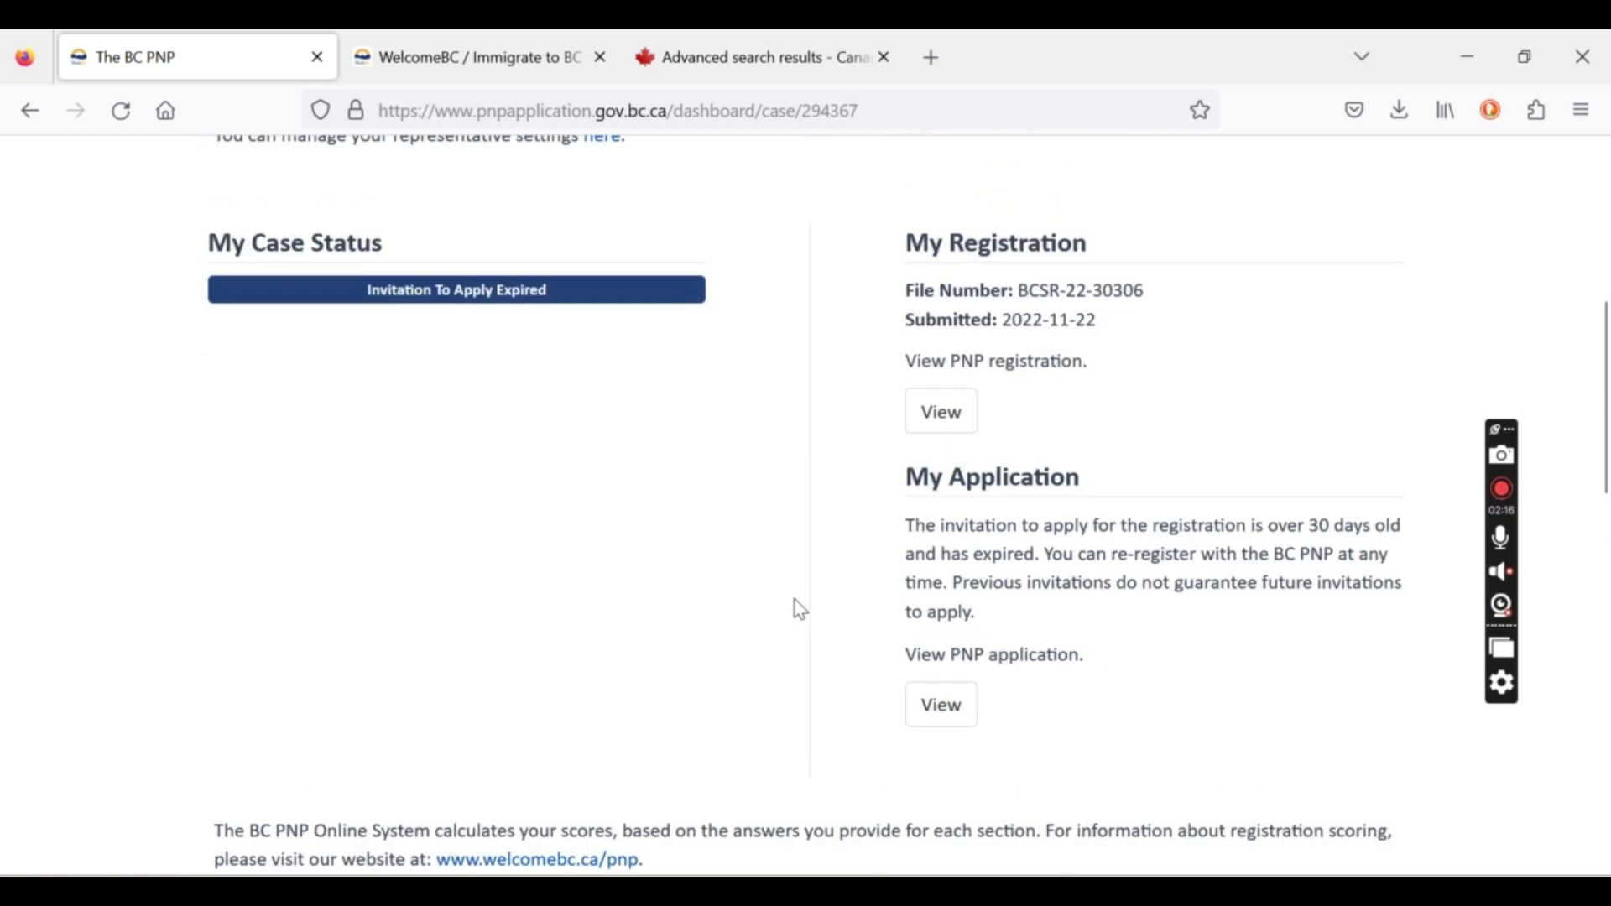
left_click(957, 431)
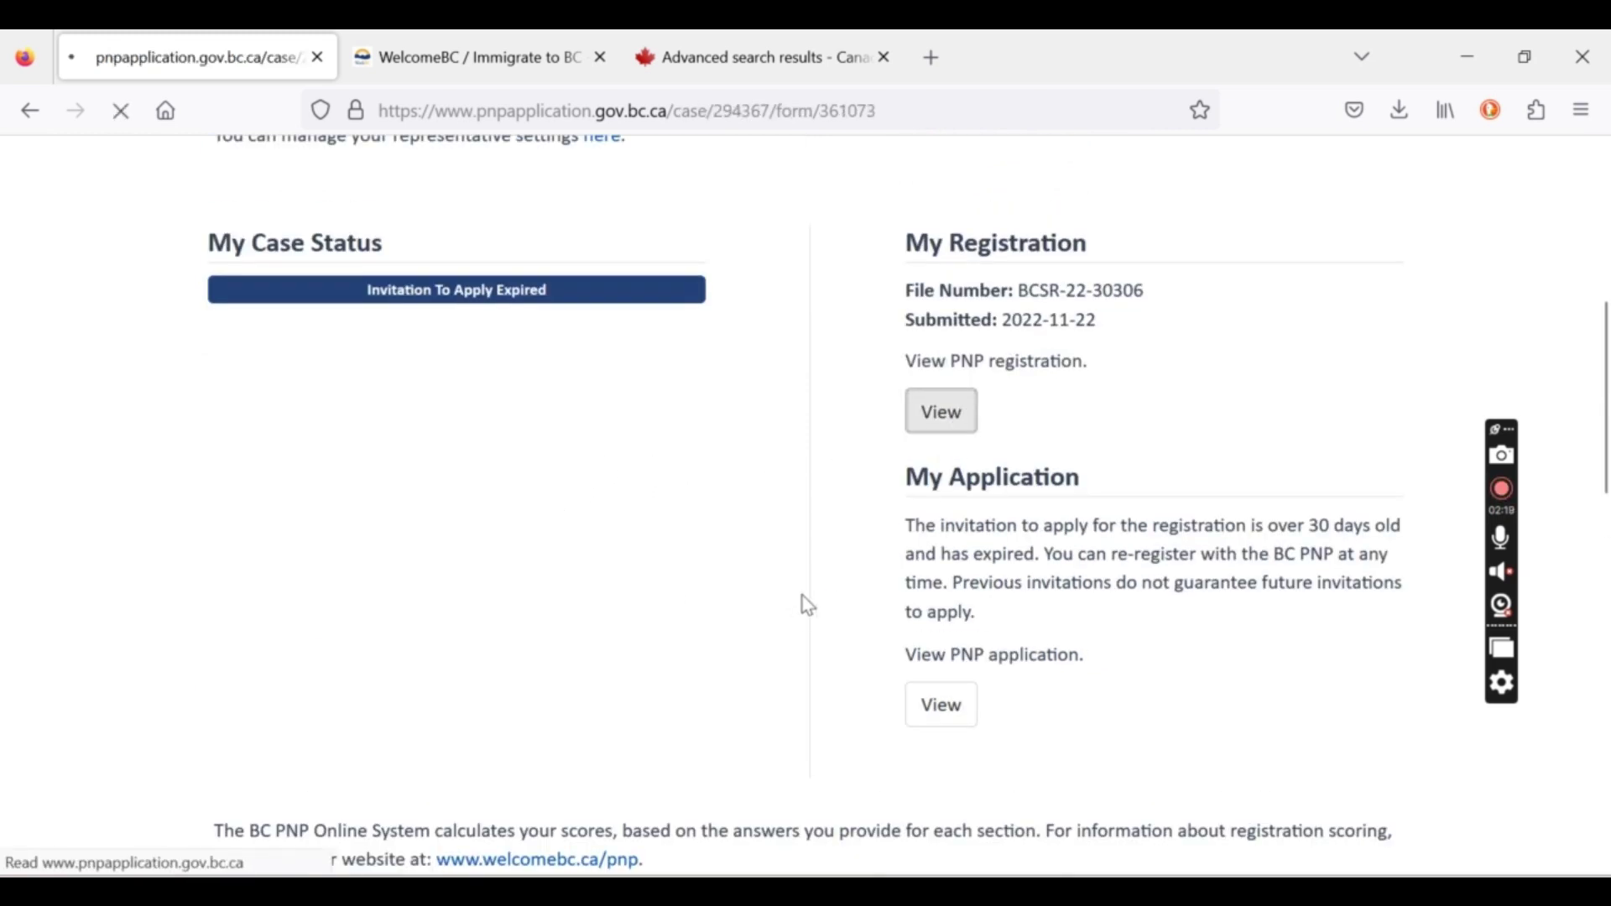
scroll(929, 583, "down", 4)
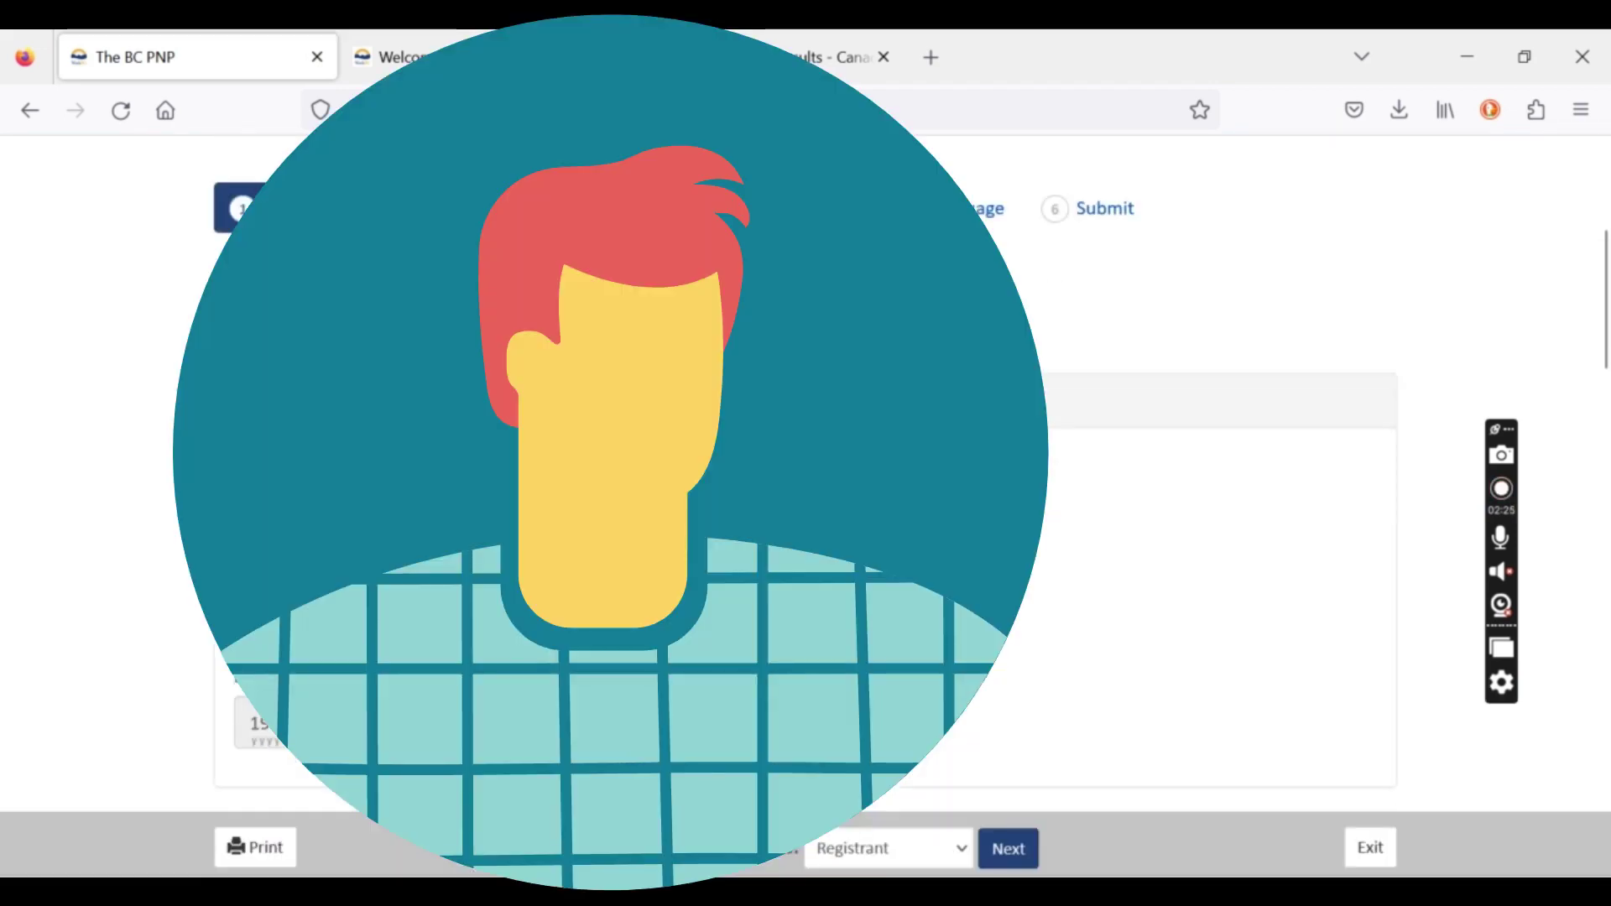
scroll(805, 503, "down", 5)
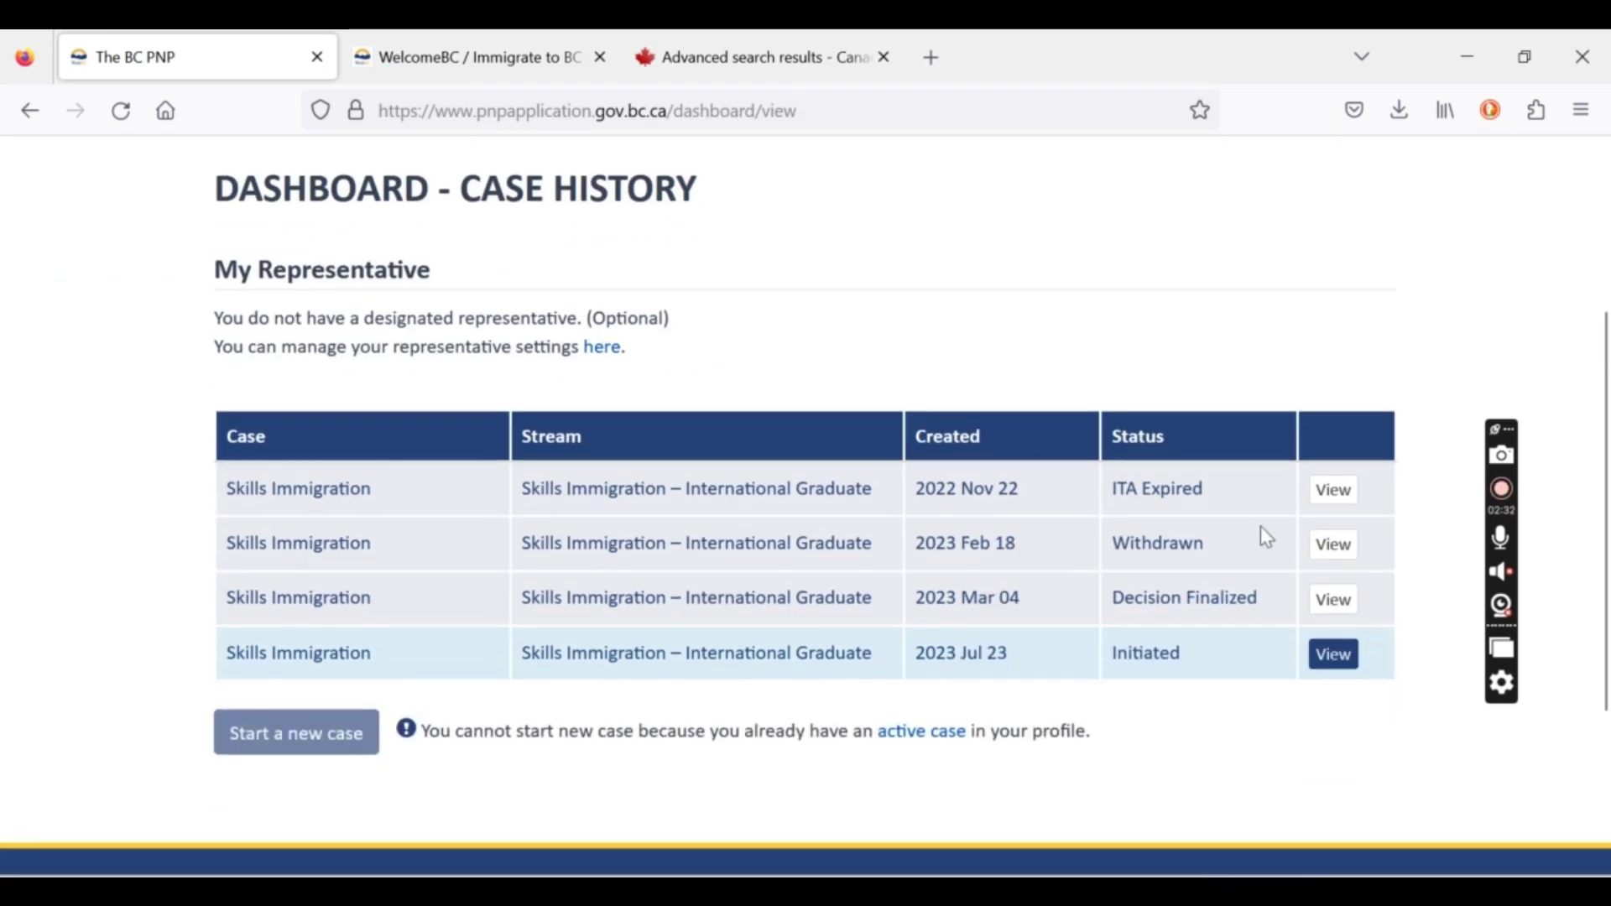
Reopen the expired 2022 Nov 22 case and find its registration score of 90.
left_click(1334, 490)
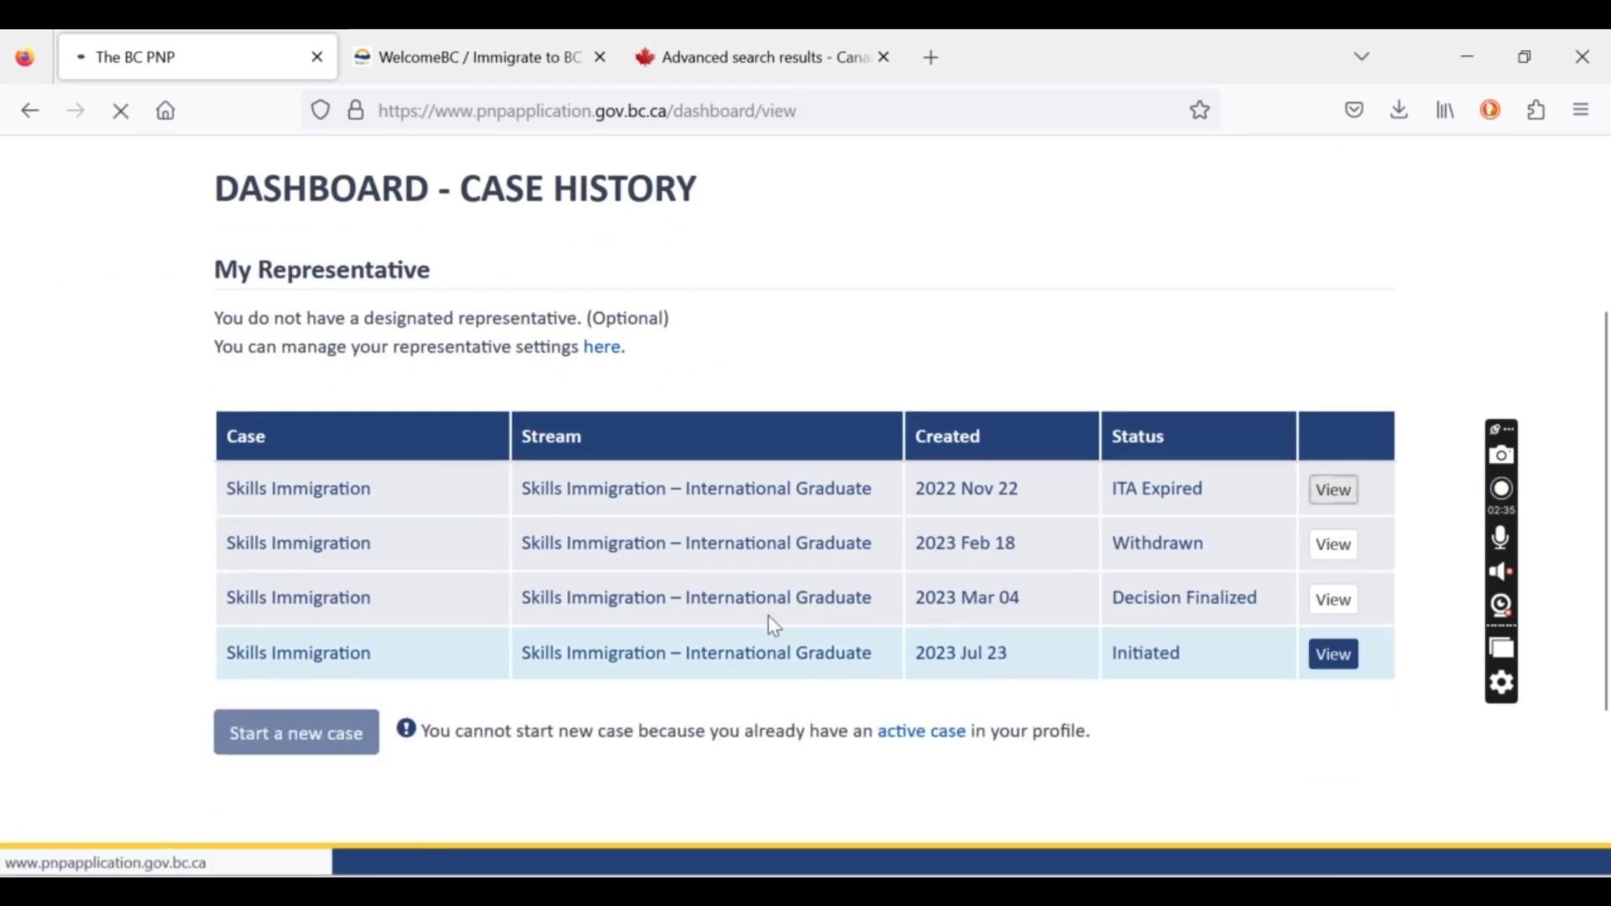
scroll(1124, 581, "down", 5)
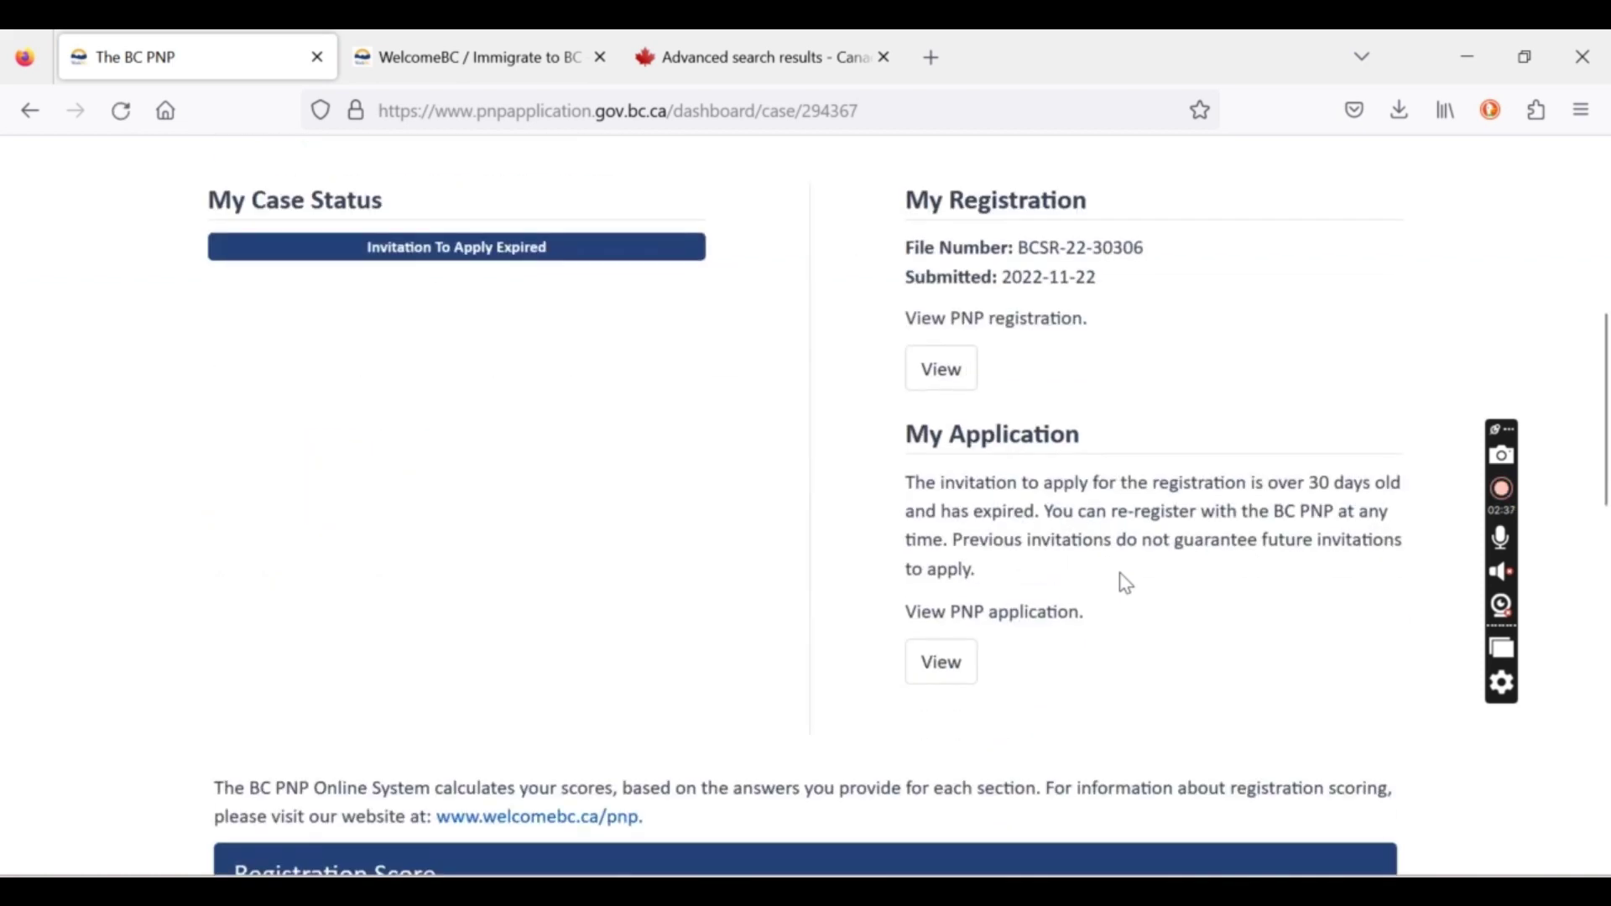
scroll(1126, 584, "down", 3)
scroll(1031, 646, "down", 3)
scroll(1031, 645, "up", 5)
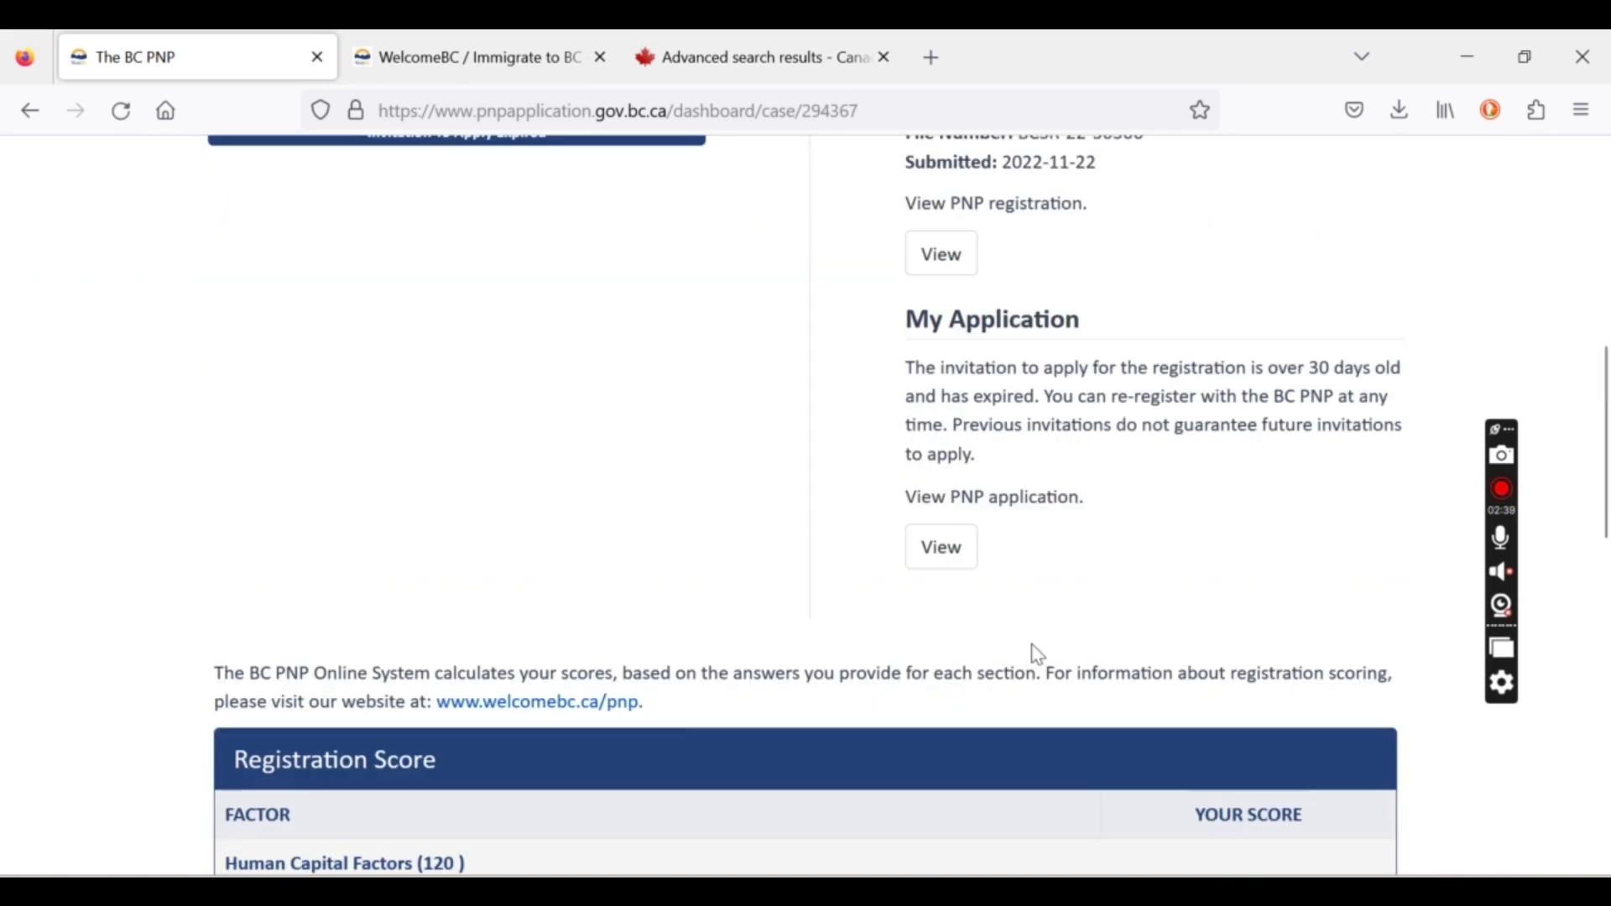
scroll(1031, 645, "down", 7)
scroll(1031, 646, "up", 1)
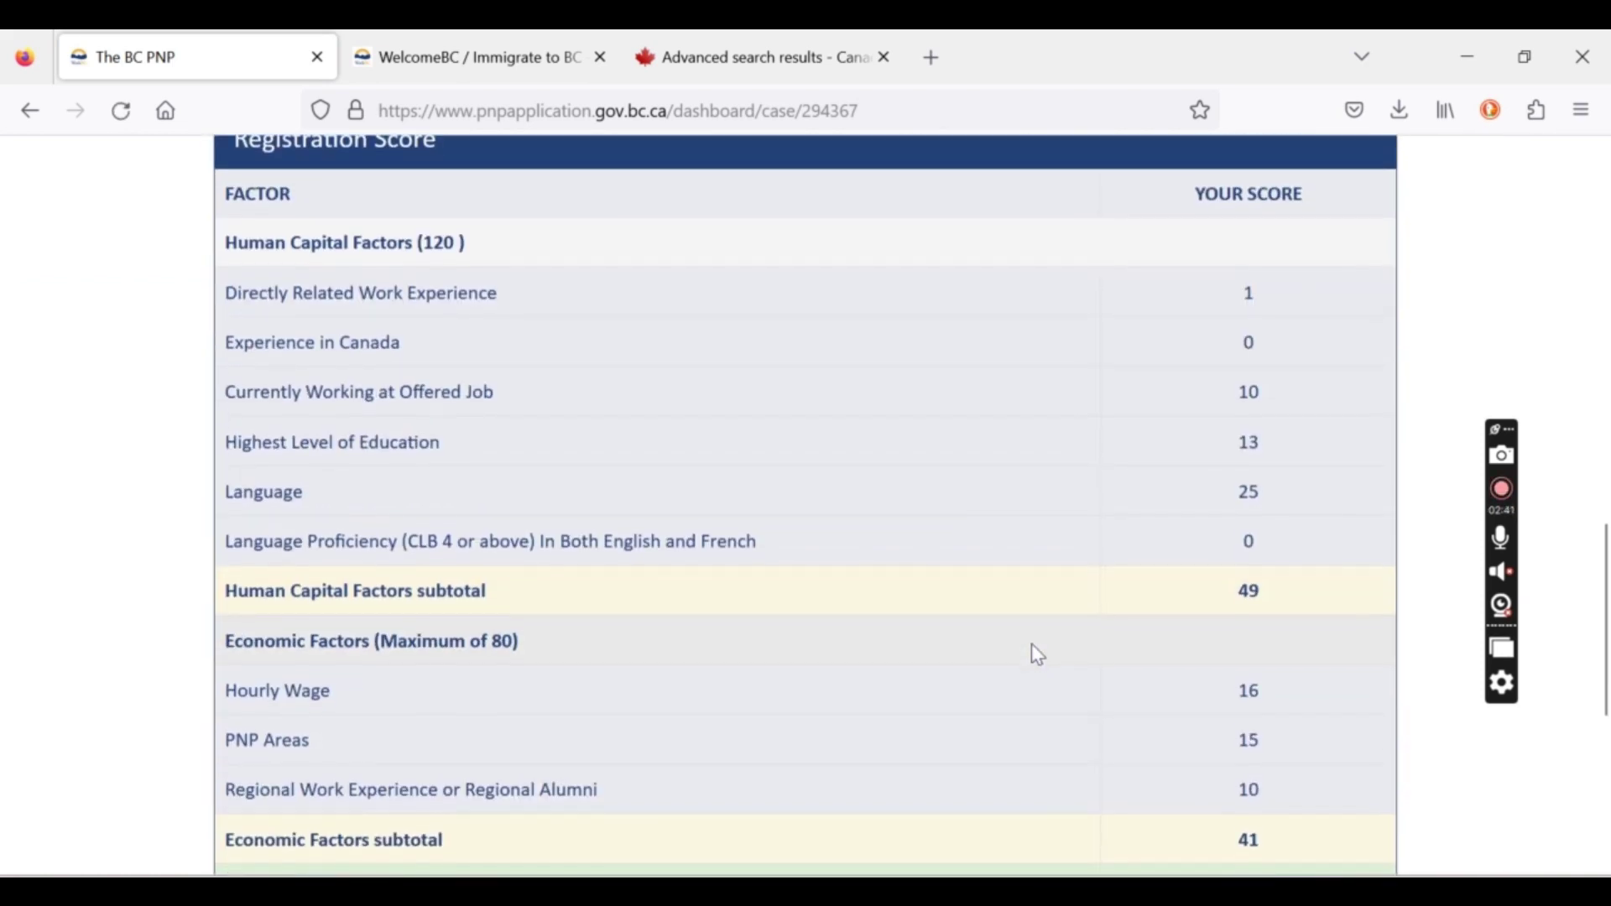
scroll(1031, 645, "down", 1)
scroll(1034, 648, "down", 2)
scroll(1033, 647, "up", 3)
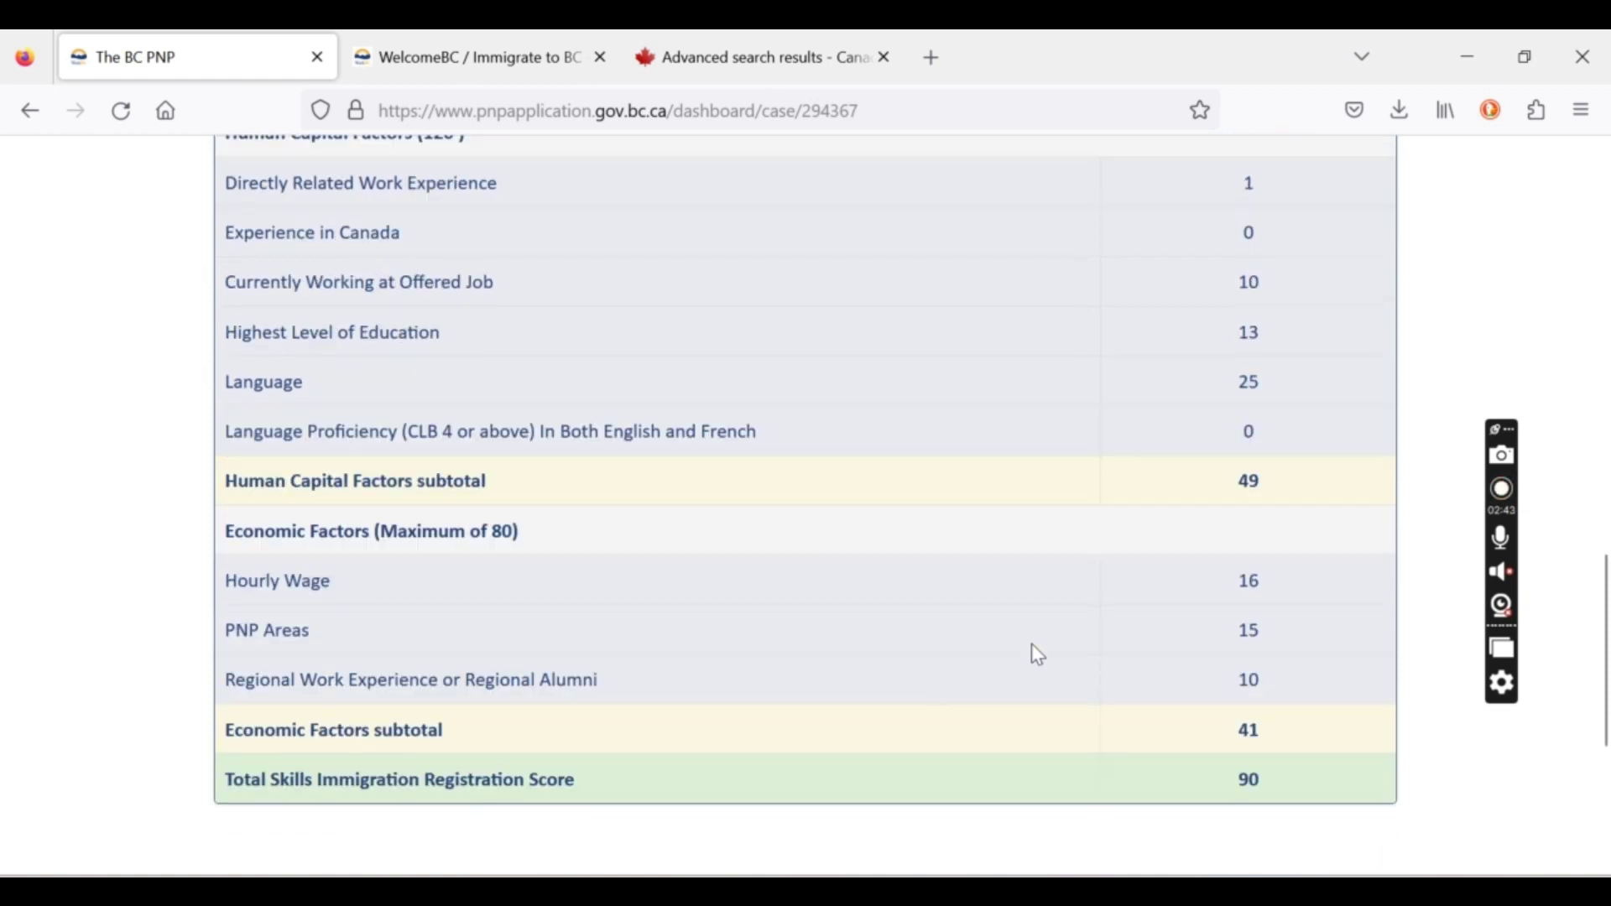
scroll(1031, 644, "up", 1)
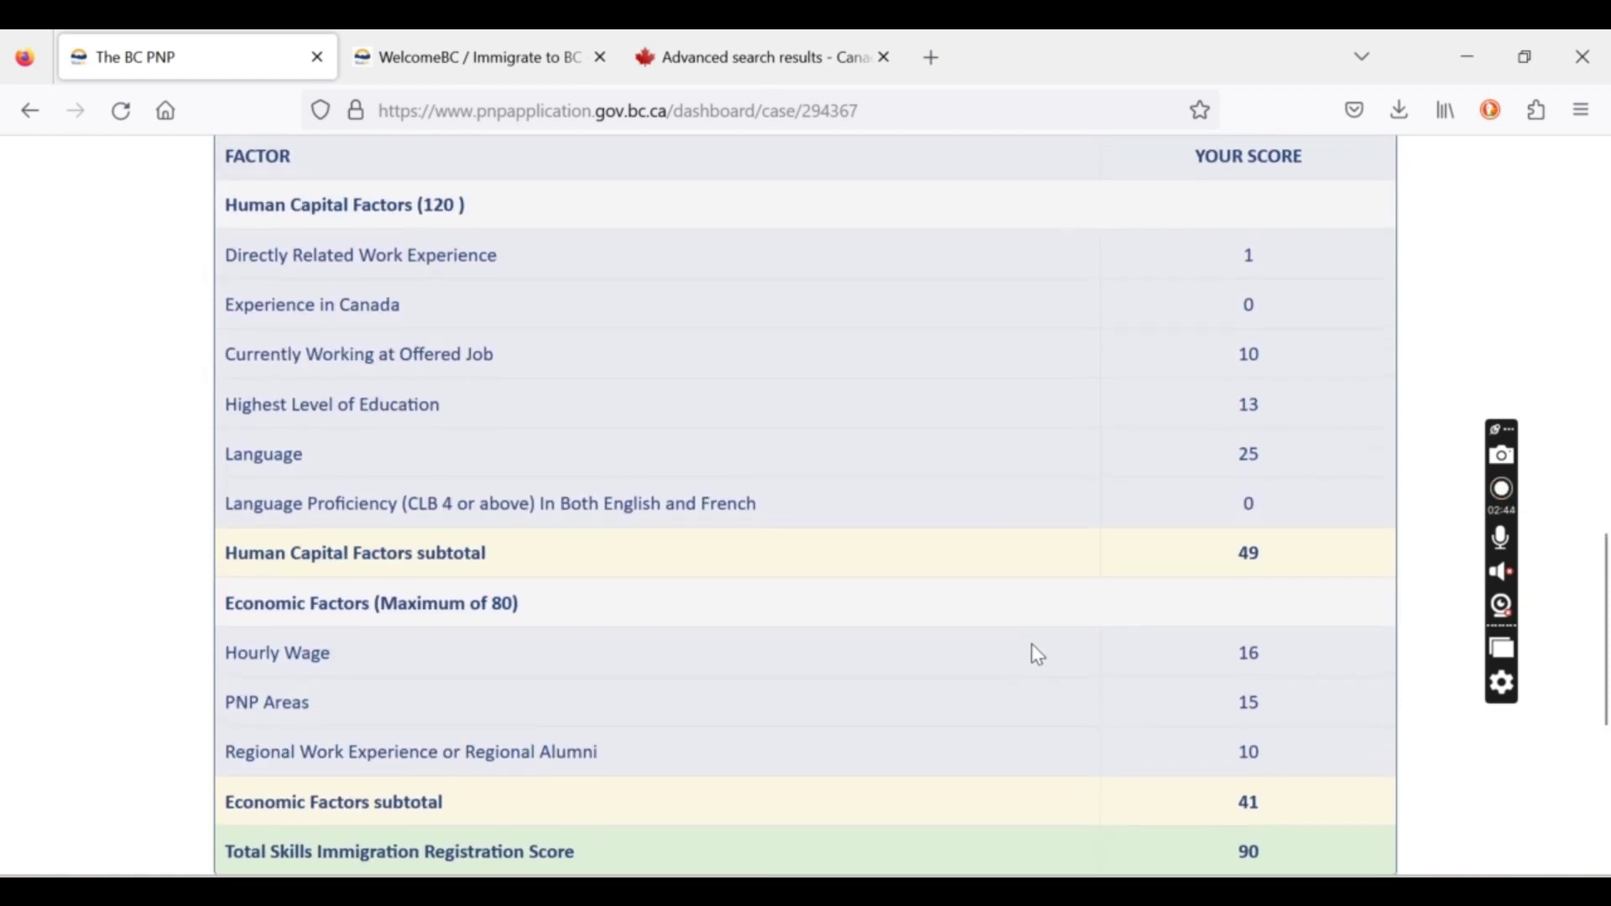
scroll(592, 474, "down", 3)
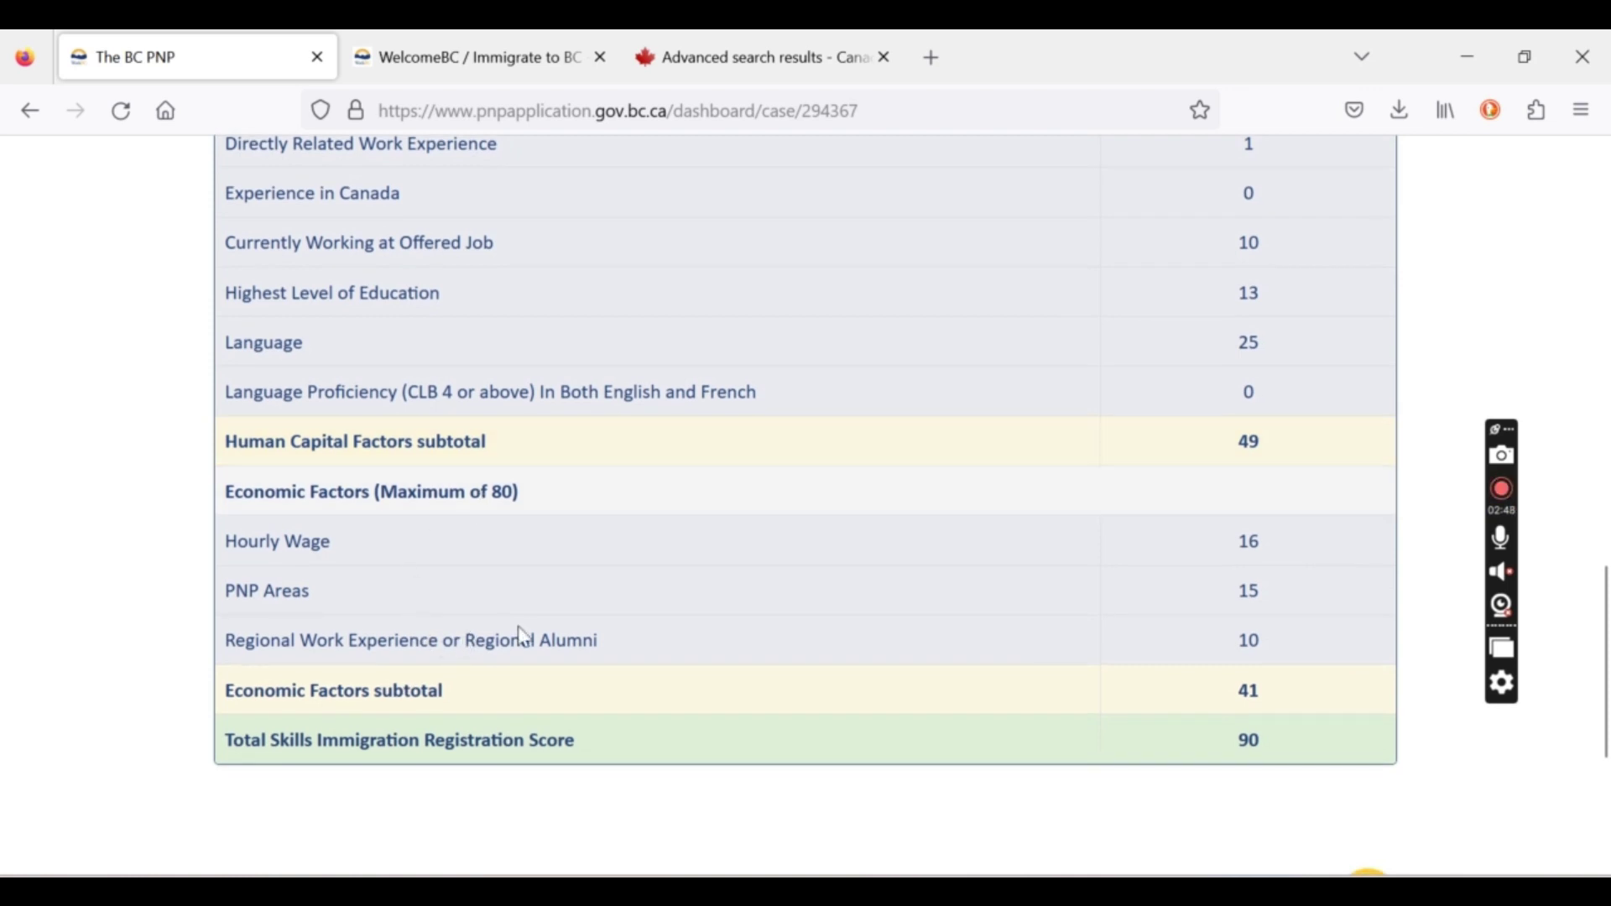
Highlight the regional alumni row and its score of 10 in the registration score table.
left_click_drag(477, 641, 1270, 623)
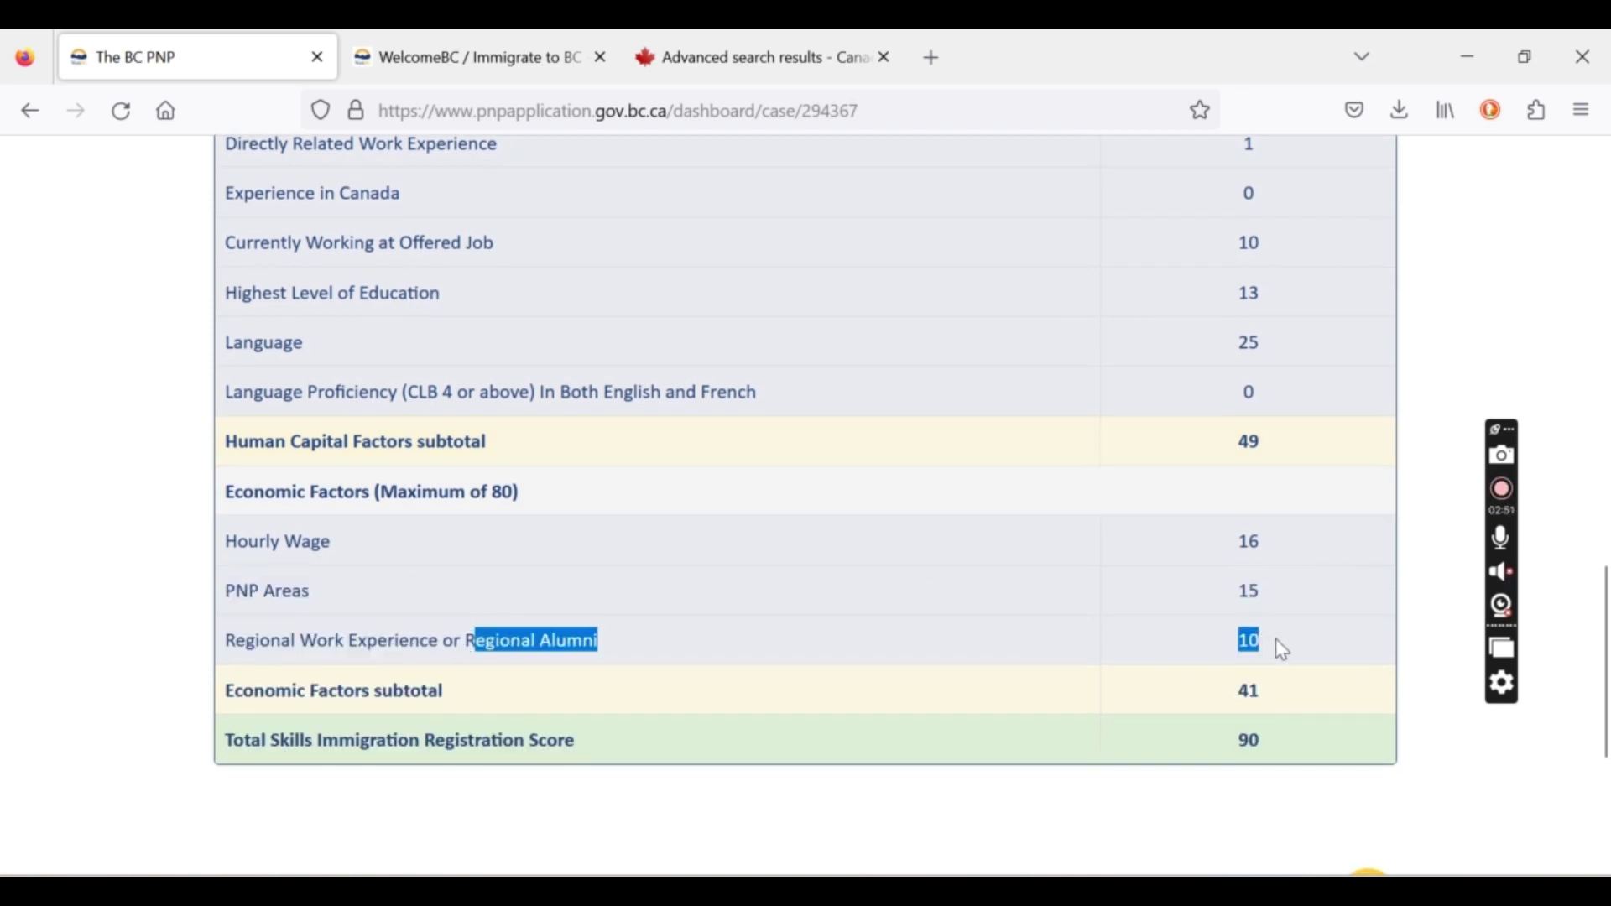
double_click(1282, 650)
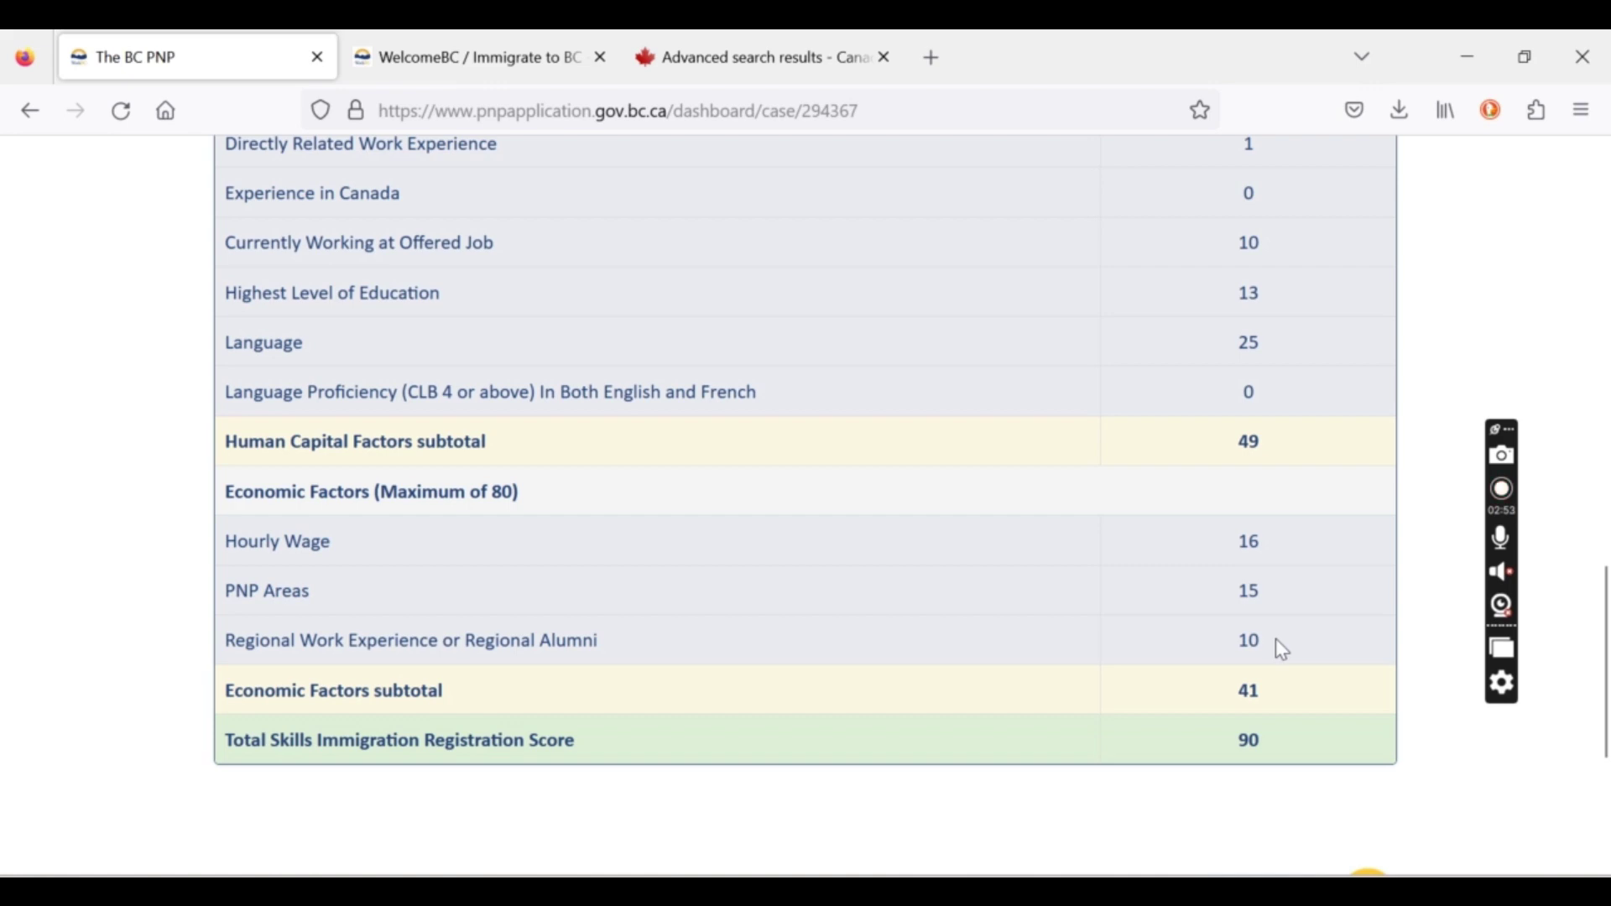
left_click(539, 640, "shift")
left_click(518, 641, "shift")
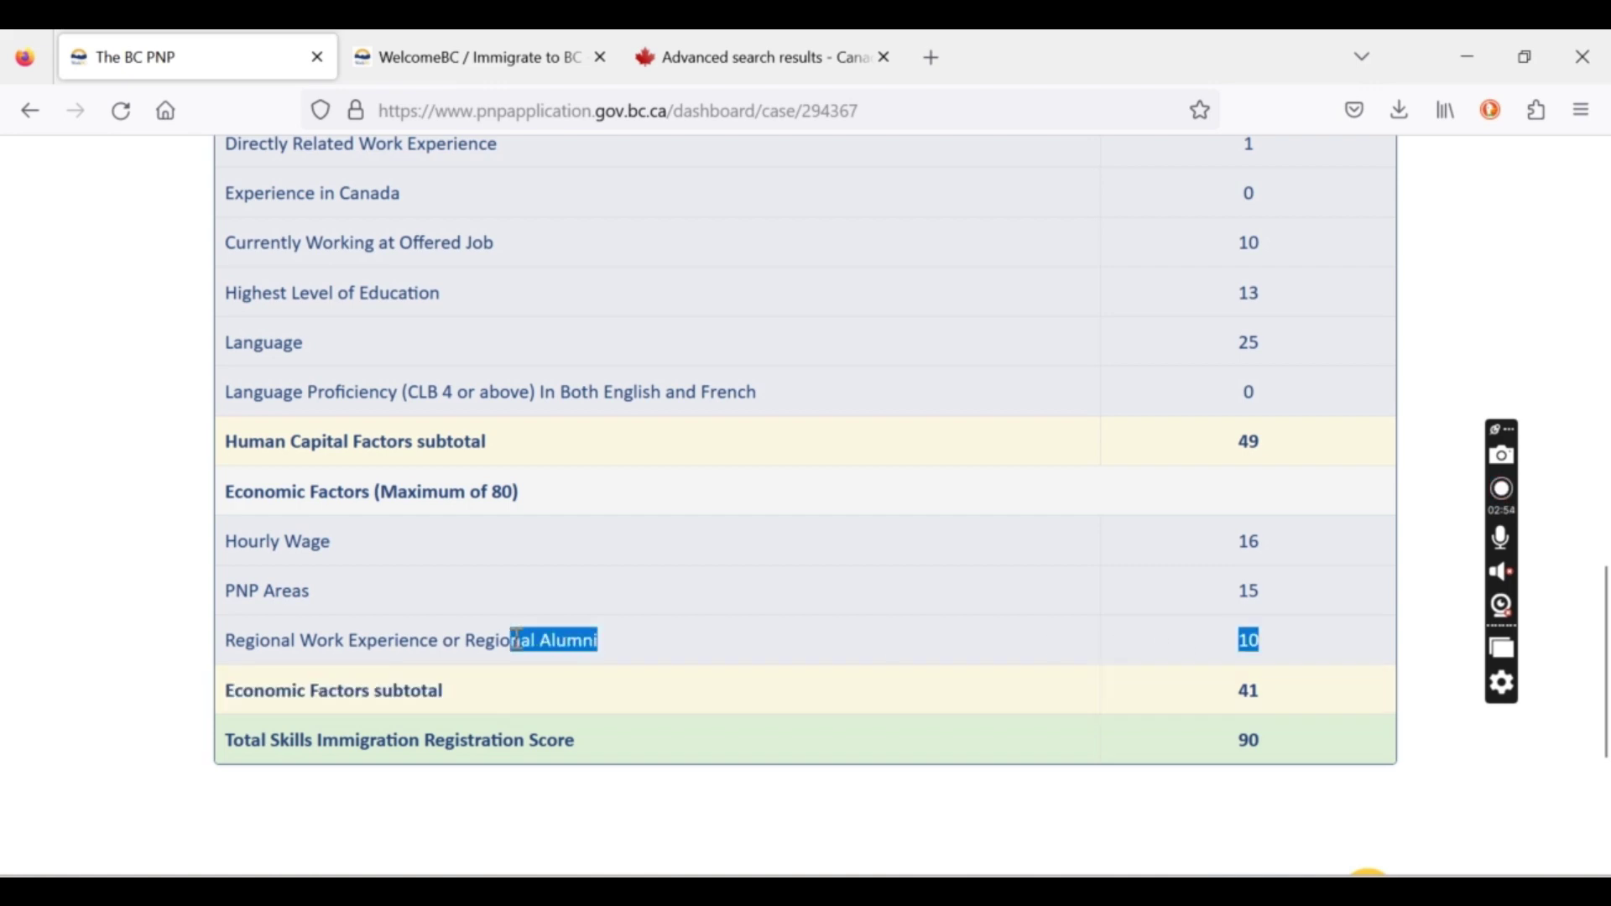
left_click(678, 651)
scroll(678, 651, "up", 10)
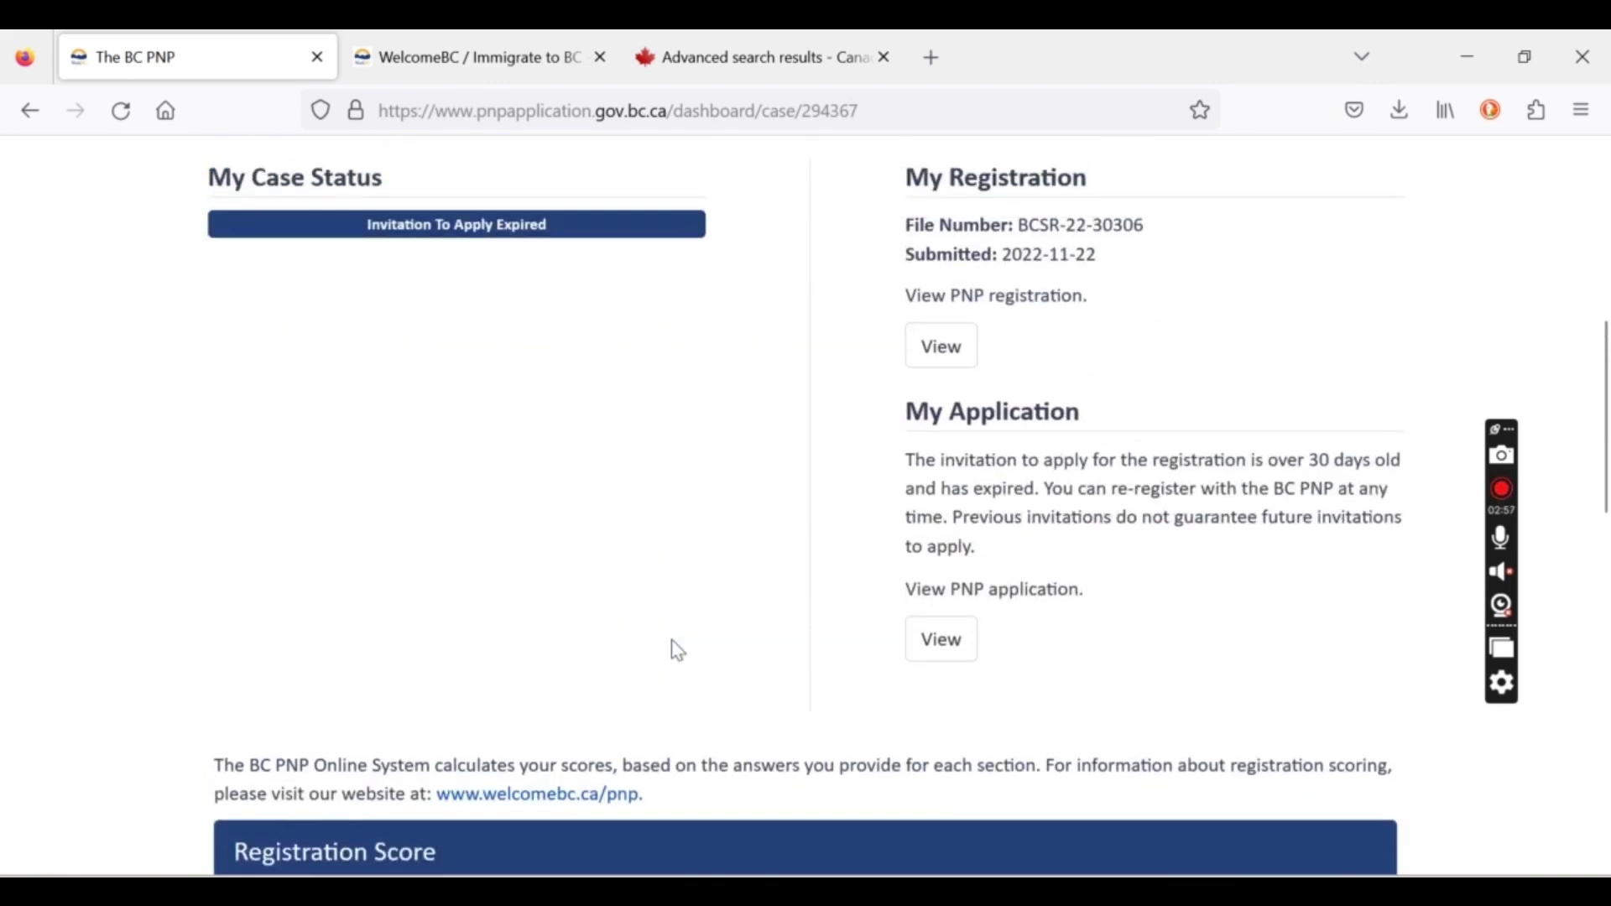
scroll(678, 651, "up", 6)
scroll(678, 651, "down", 5)
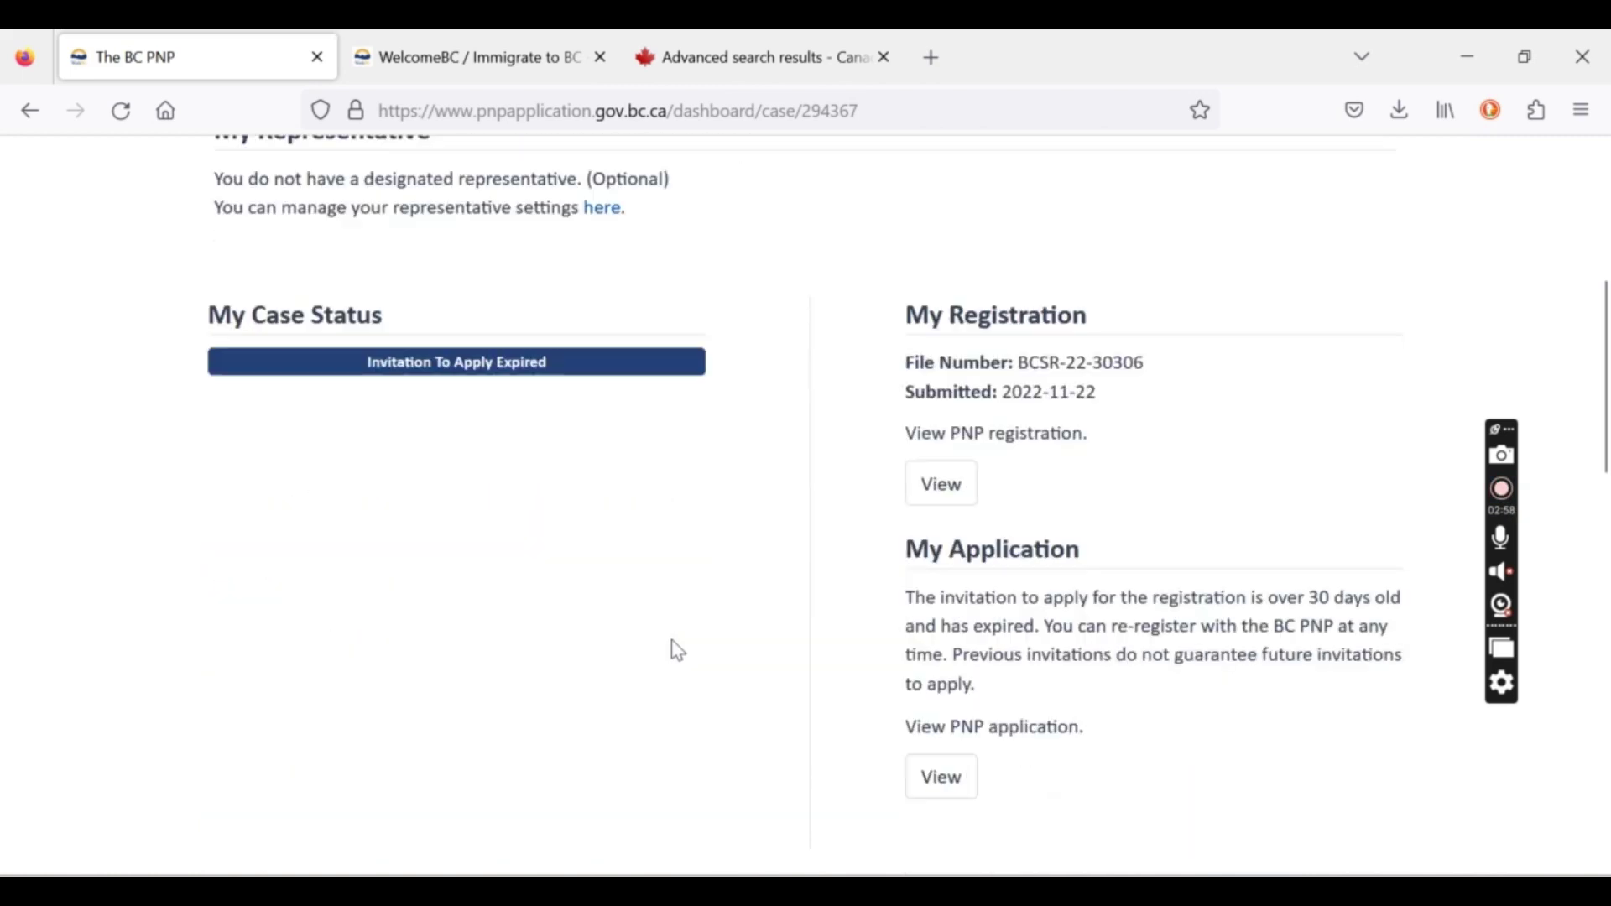
scroll(678, 651, "down", 2)
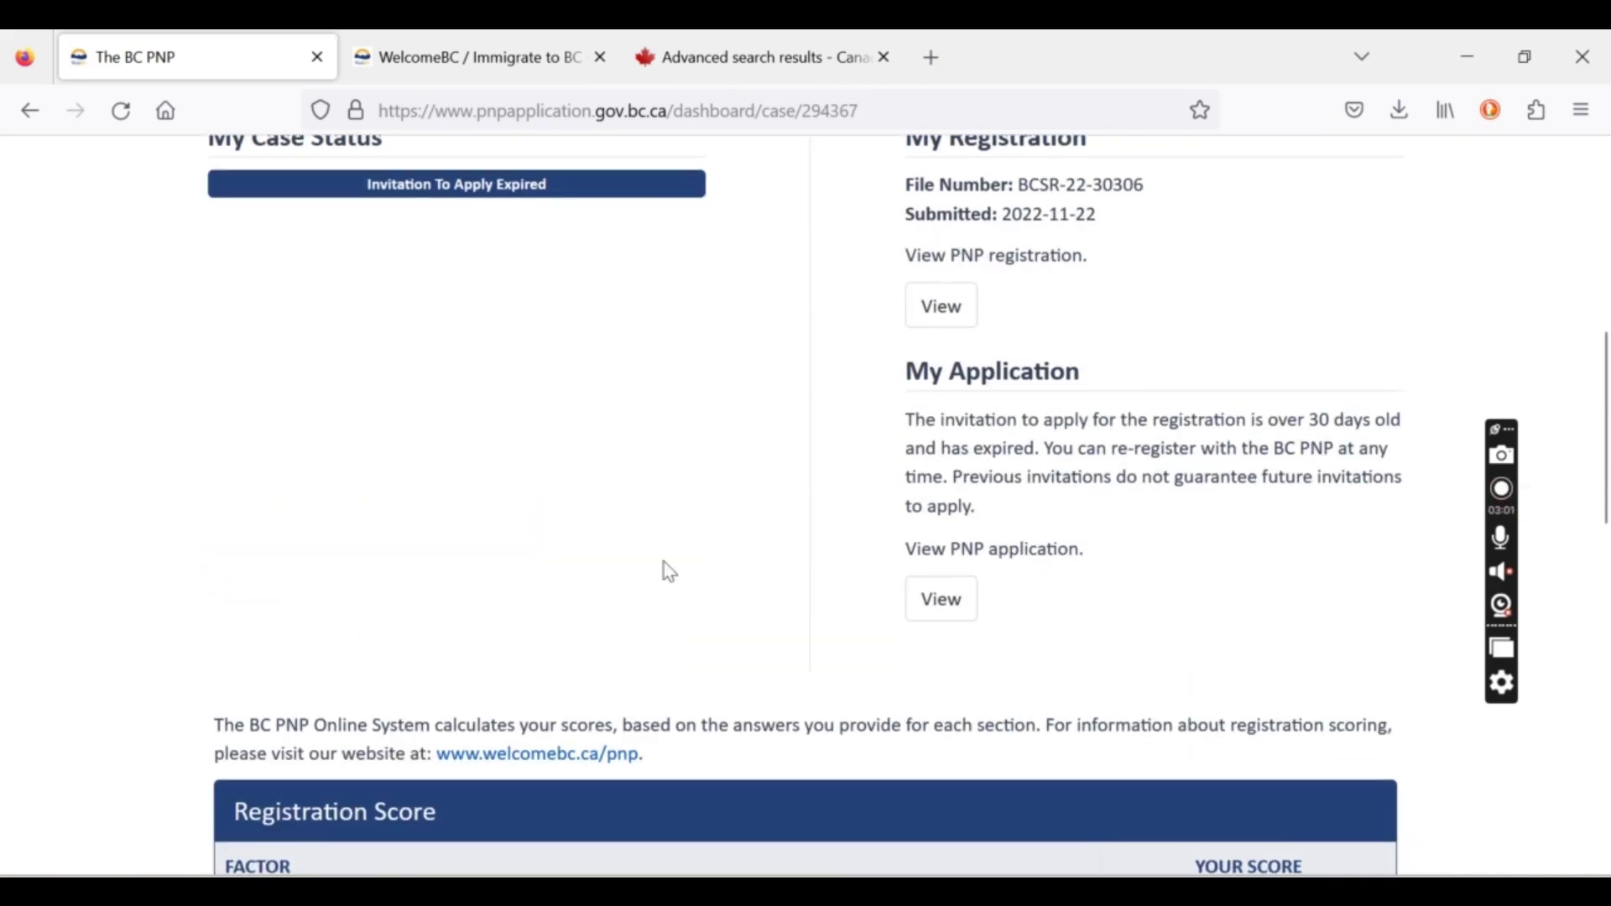
Bring up WelcomeBC's July 18, 2023 Skills Immigration draws, minimum scores 88 and 60.
left_click(671, 66)
scroll(594, 414, "down", 3)
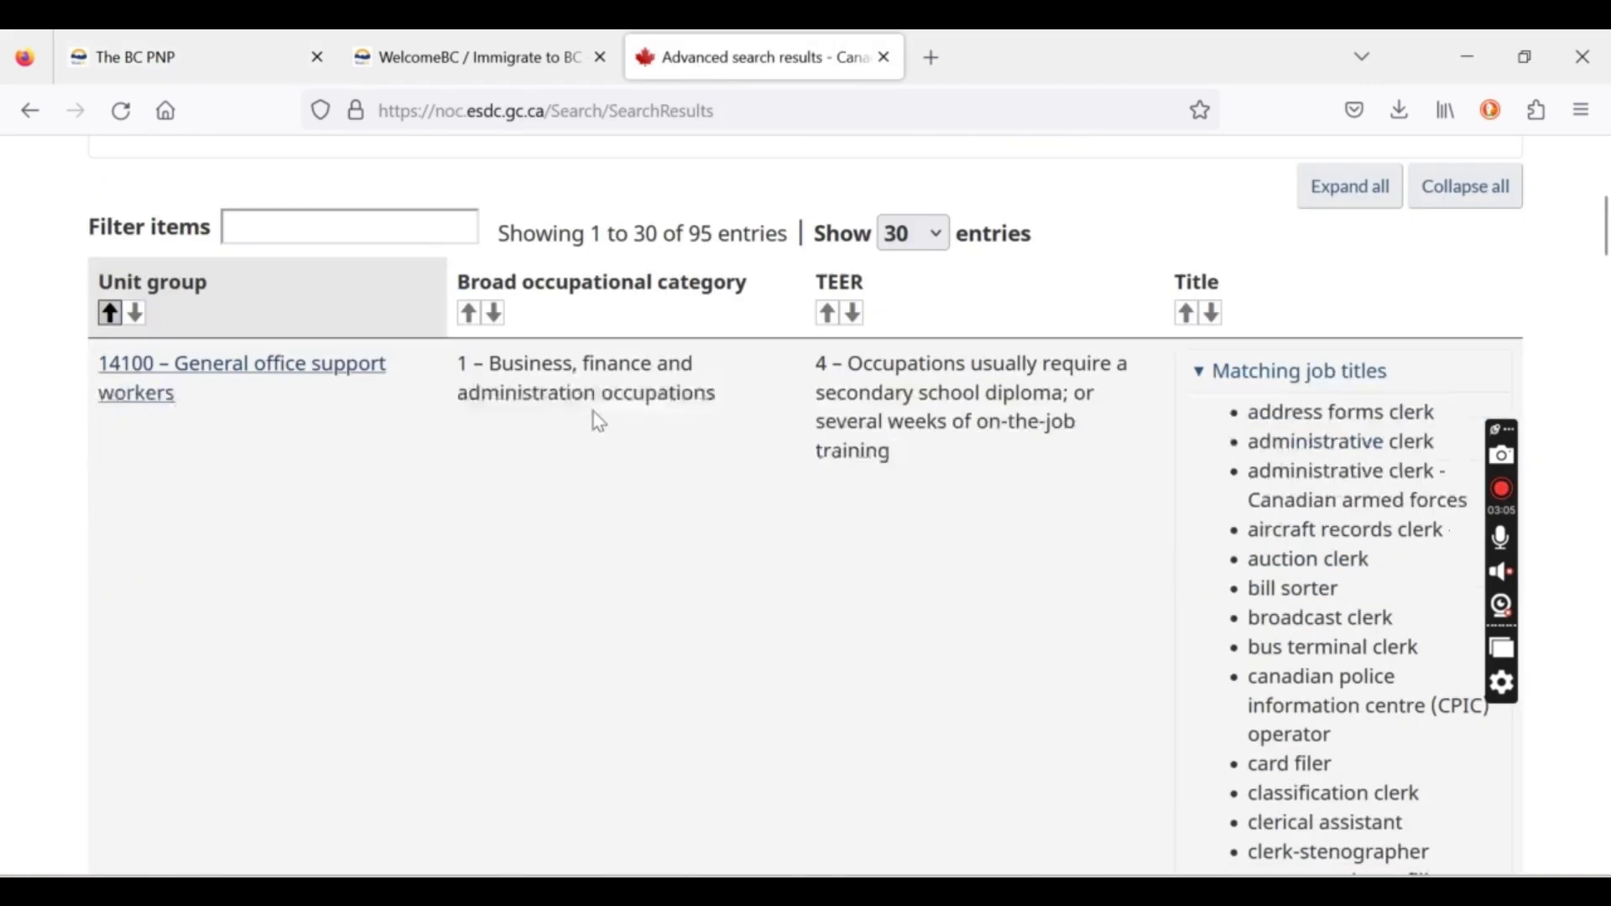
scroll(594, 414, "up", 6)
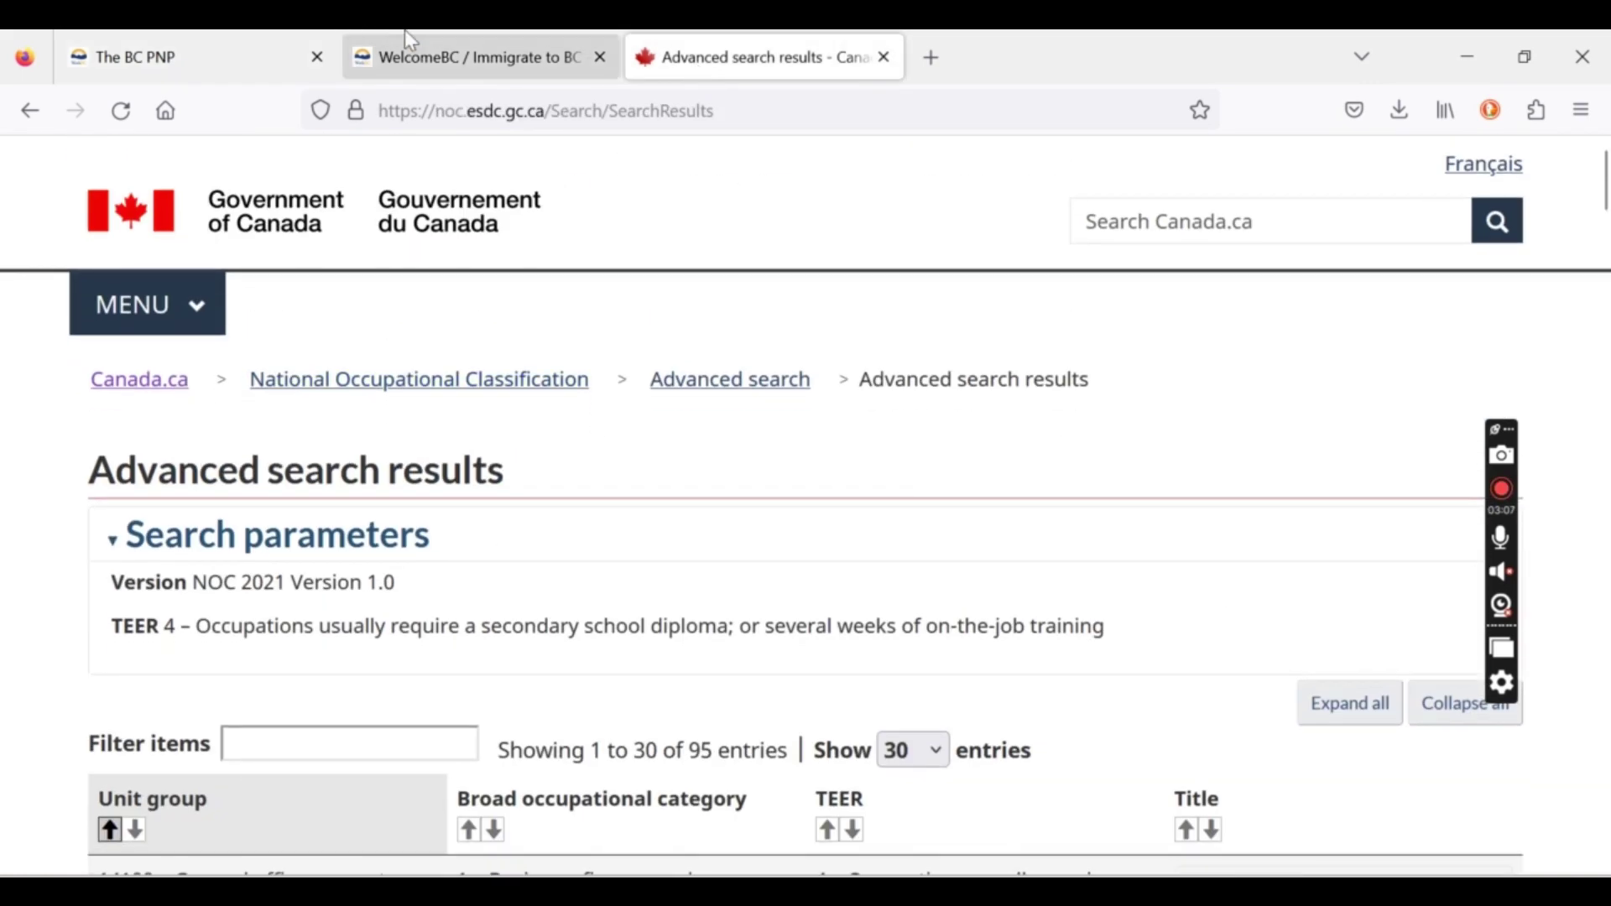
left_click(445, 64)
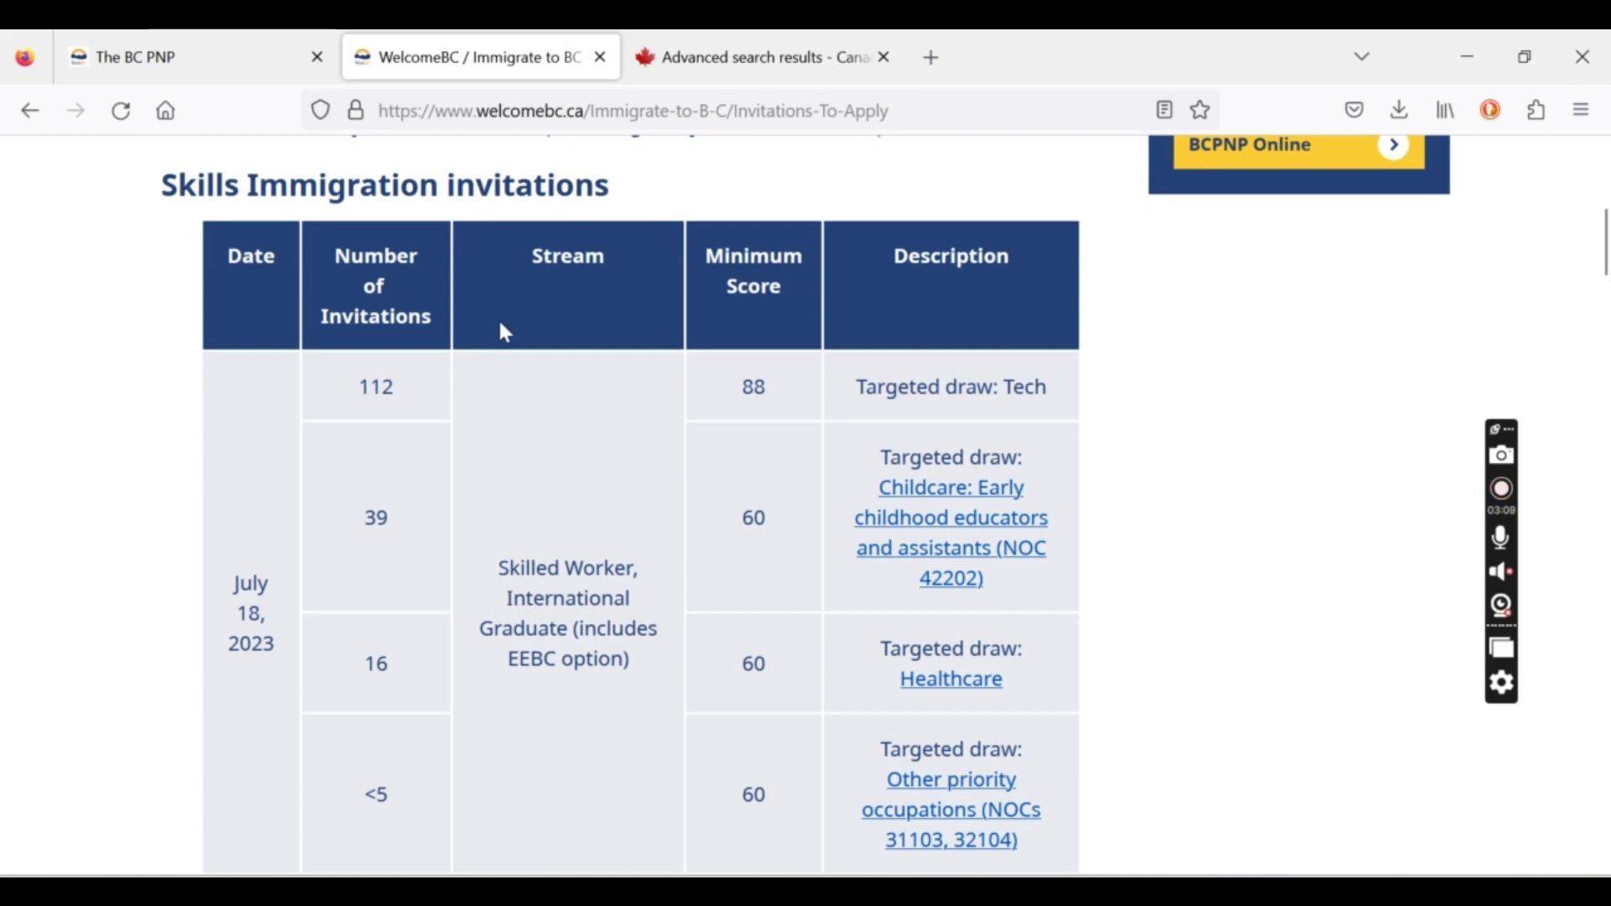
scroll(515, 369, "up", 3)
scroll(515, 370, "down", 3)
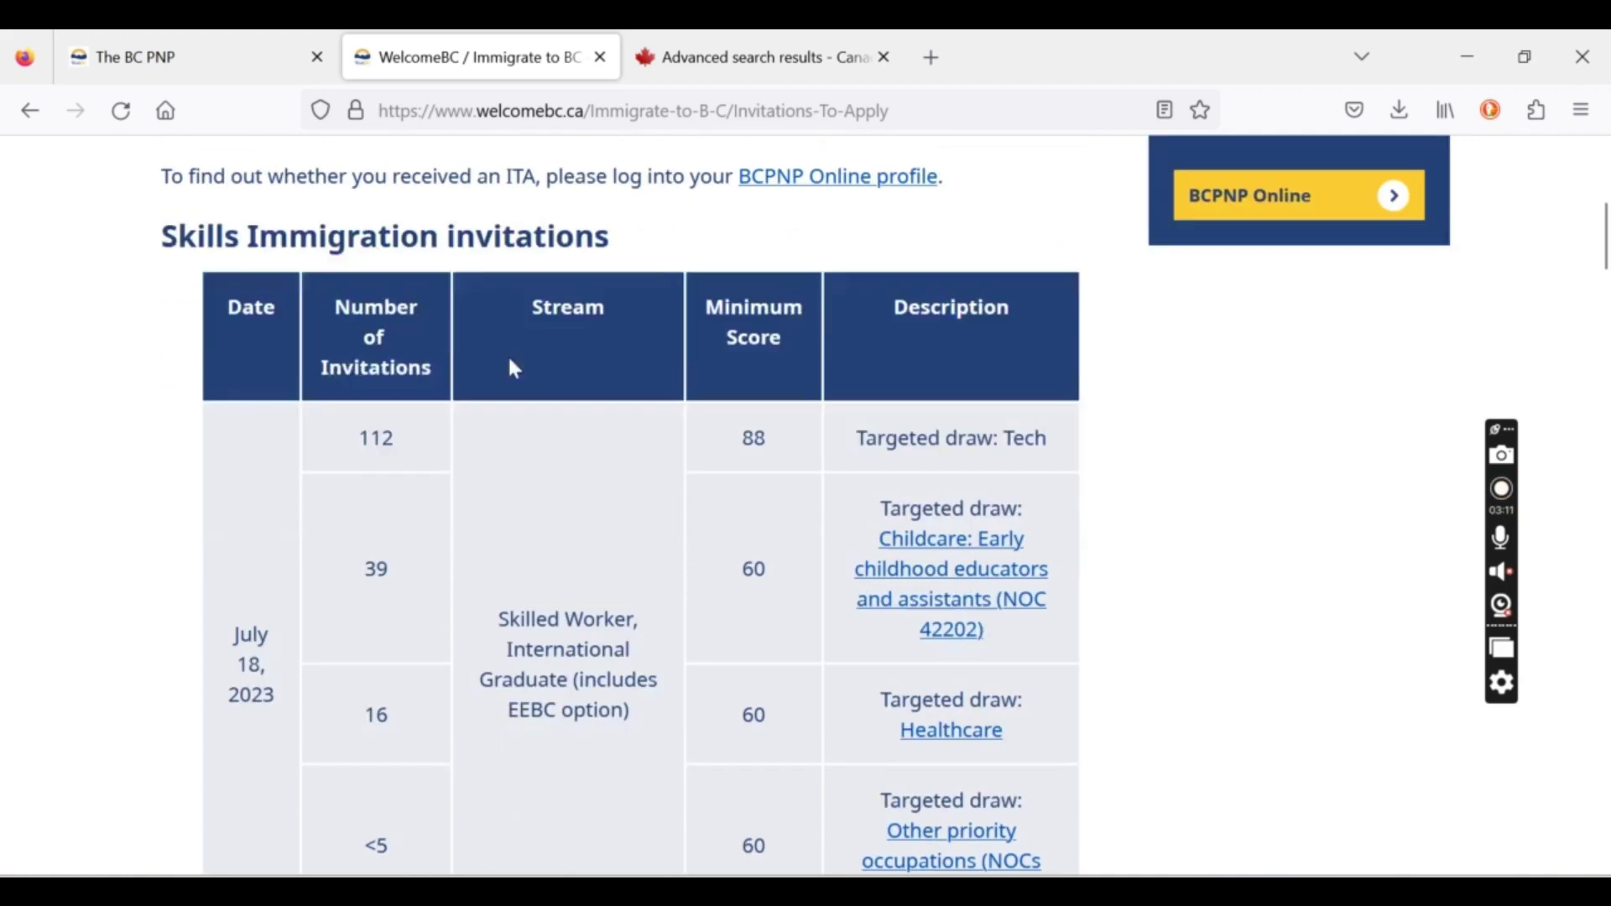
scroll(515, 369, "down", 10)
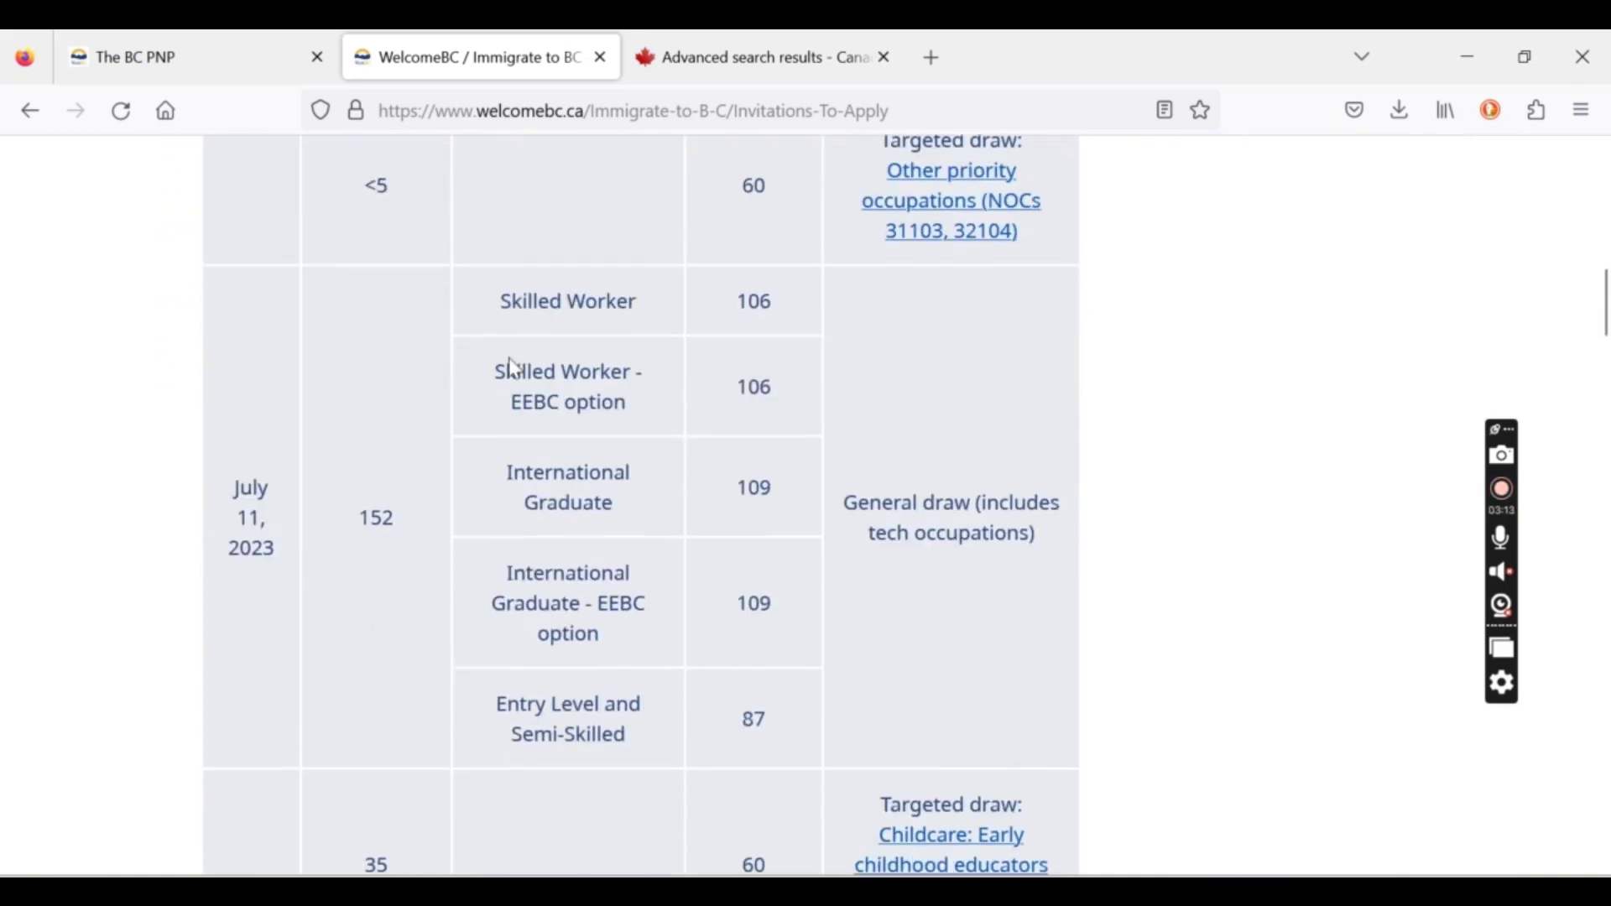
scroll(515, 369, "down", 8)
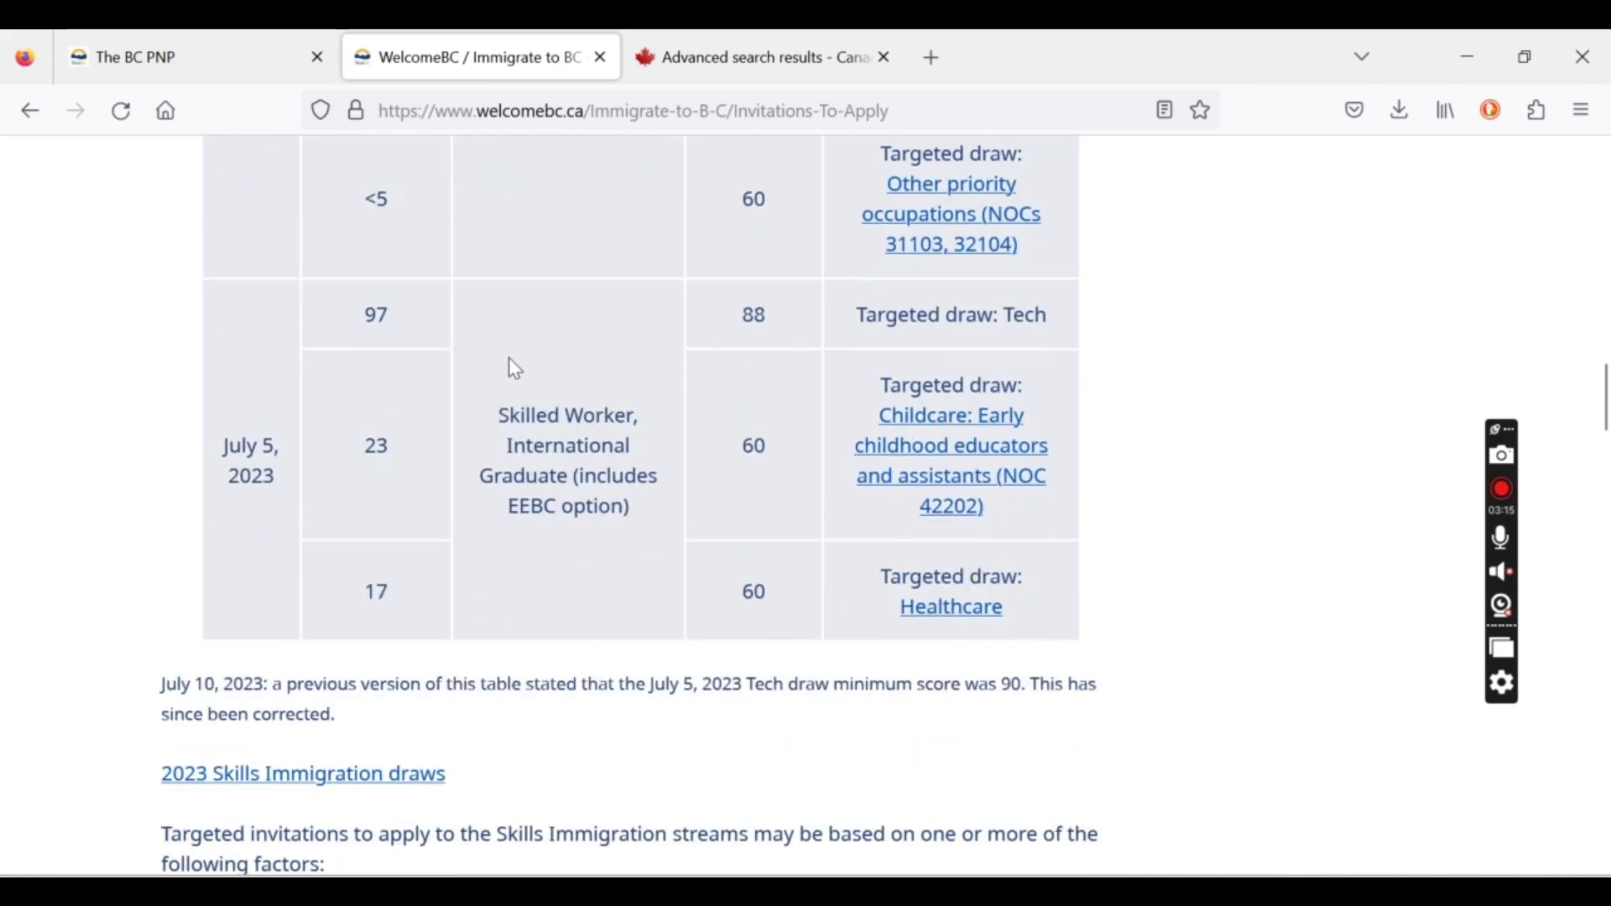
scroll(515, 369, "up", 6)
scroll(515, 370, "up", 8)
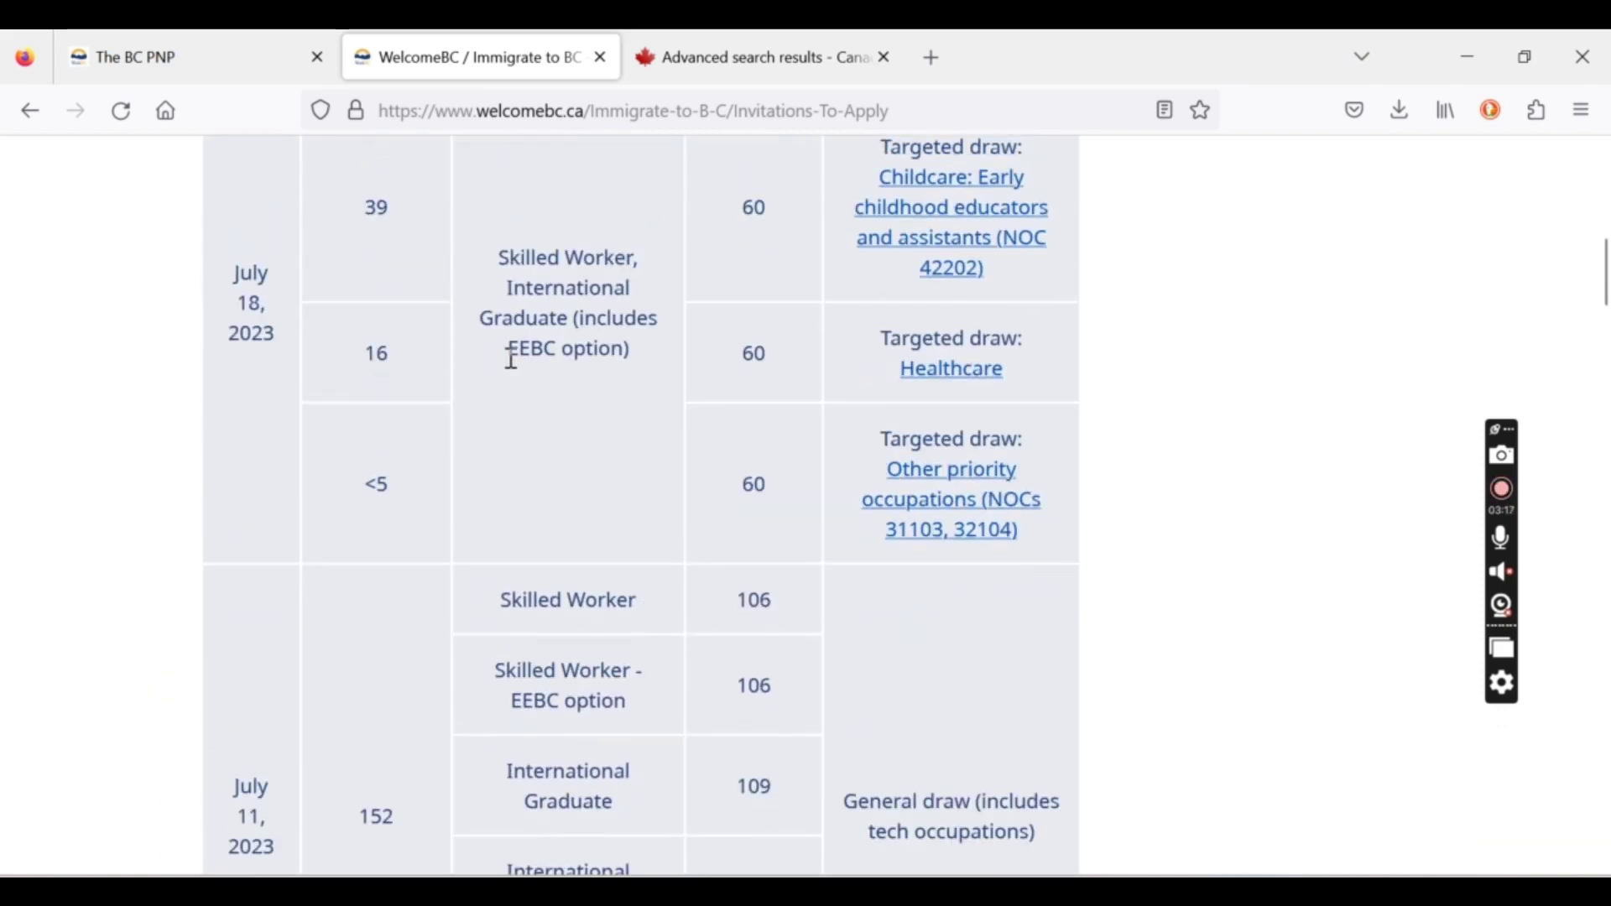
scroll(515, 369, "down", 1)
scroll(515, 369, "up", 3)
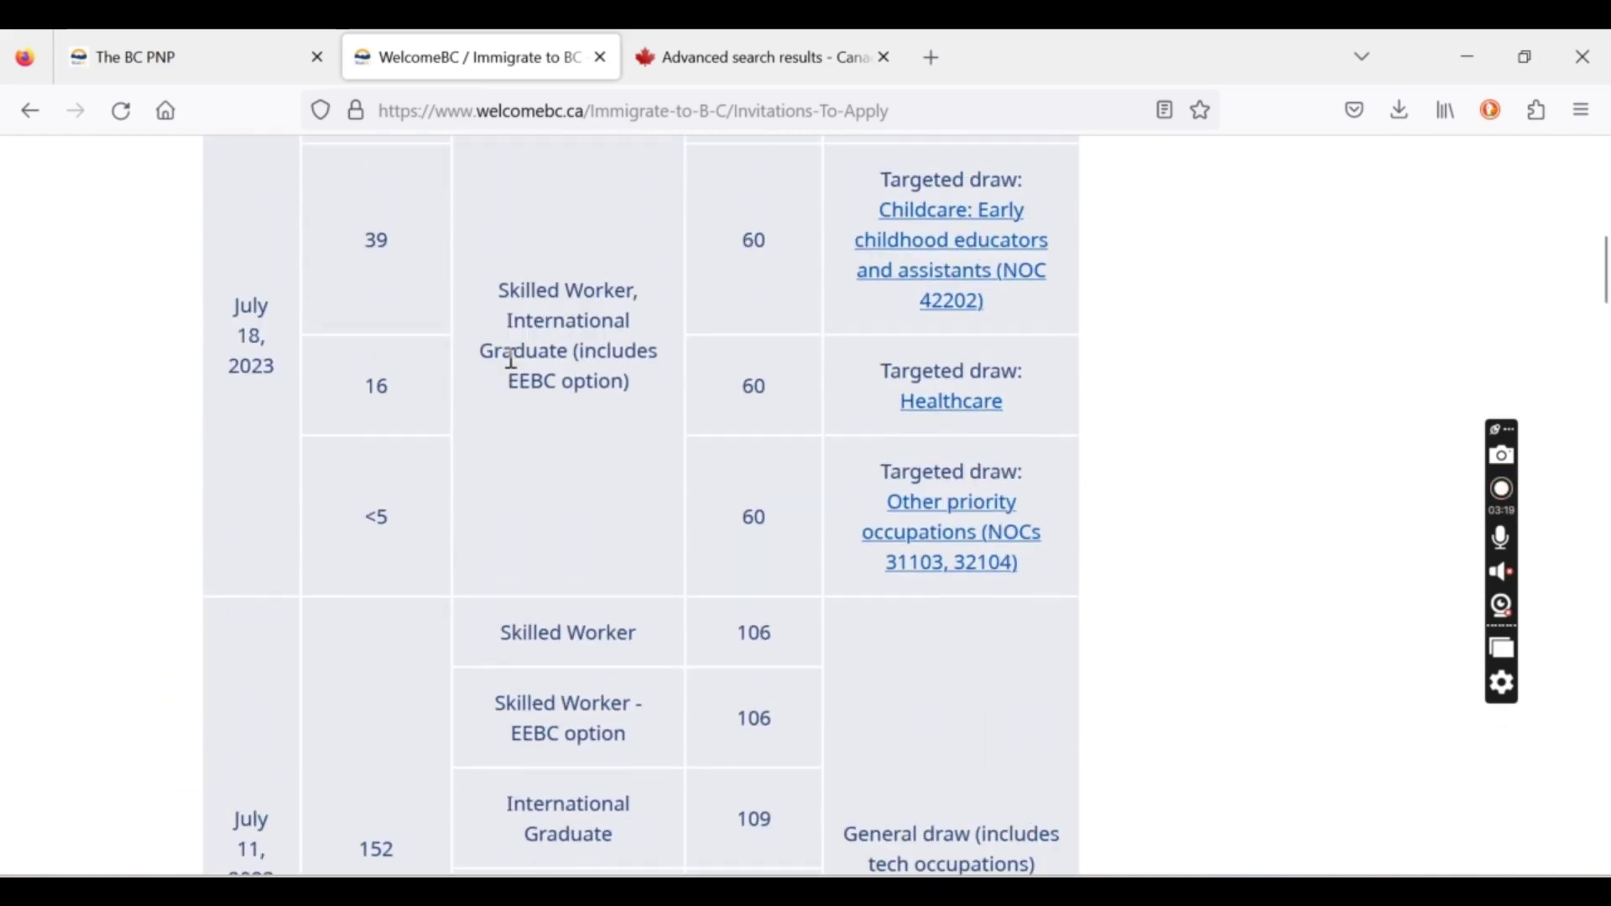
scroll(515, 370, "up", 1)
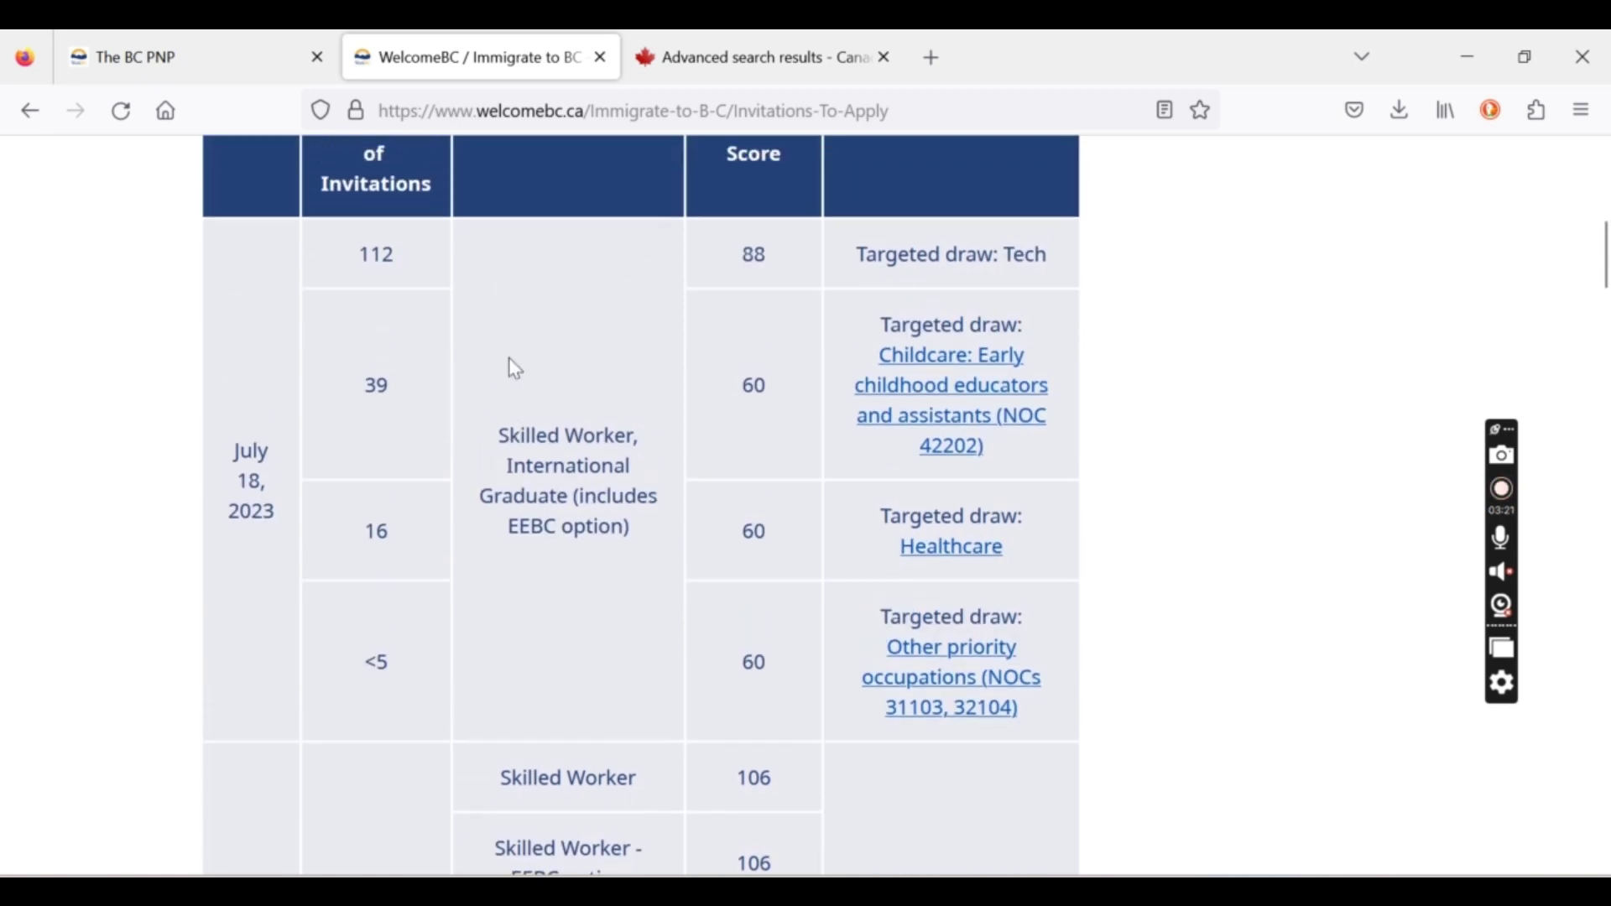
scroll(595, 415, "down", 1)
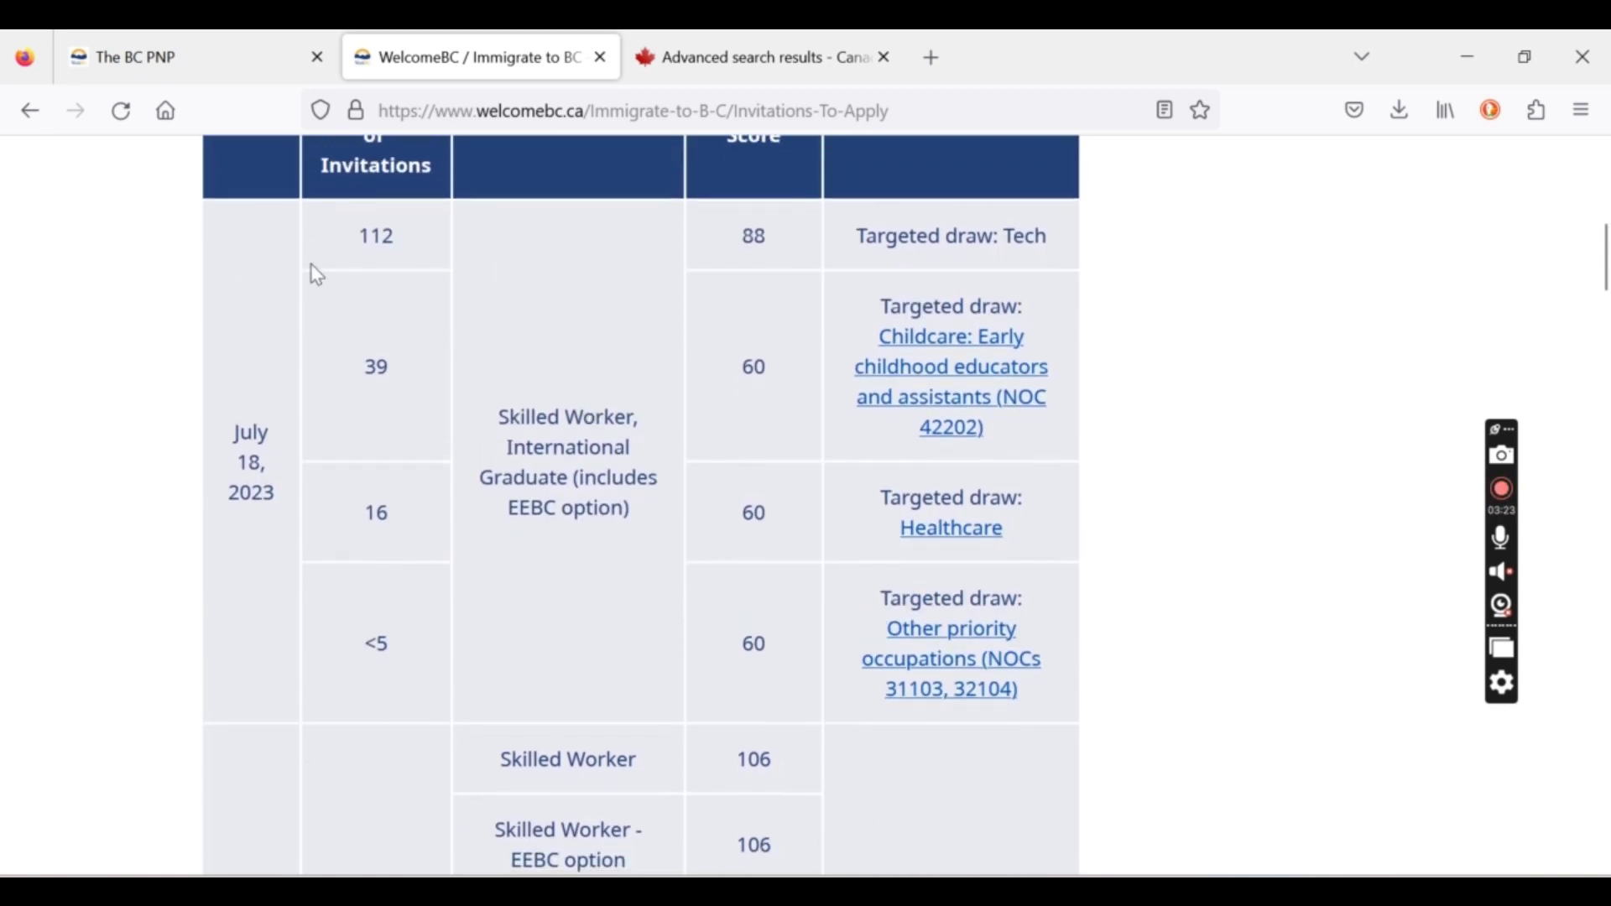
mouse_move(269, 209)
left_mouse_down()
mouse_move(839, 477)
mouse_move(899, 626)
mouse_move(1050, 693)
left_mouse_up()
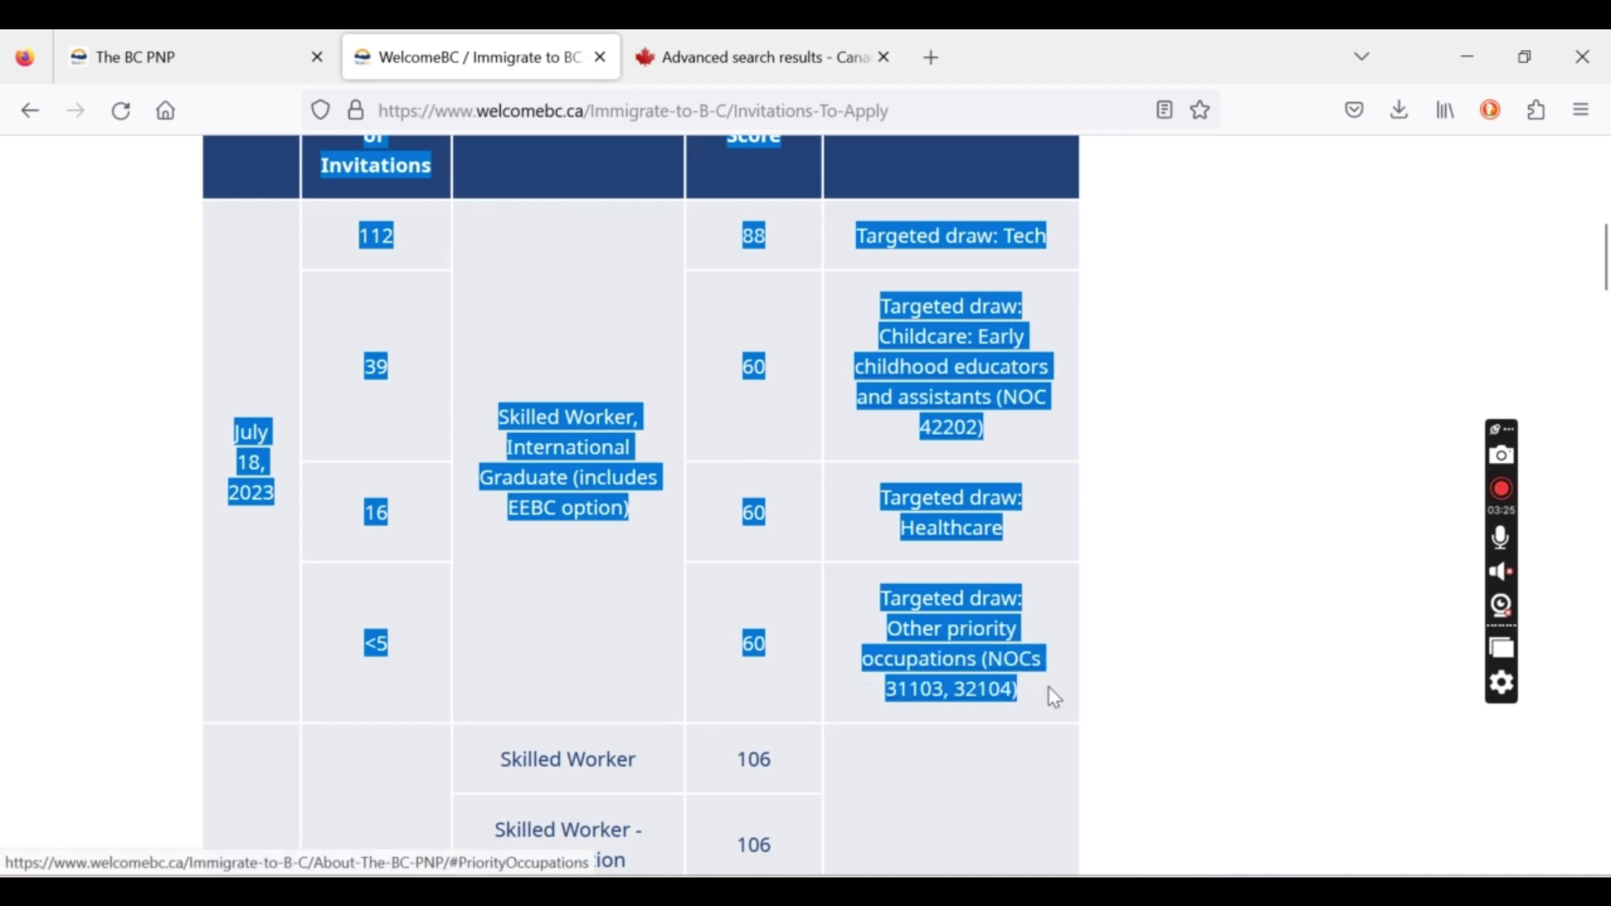
left_click(1244, 694)
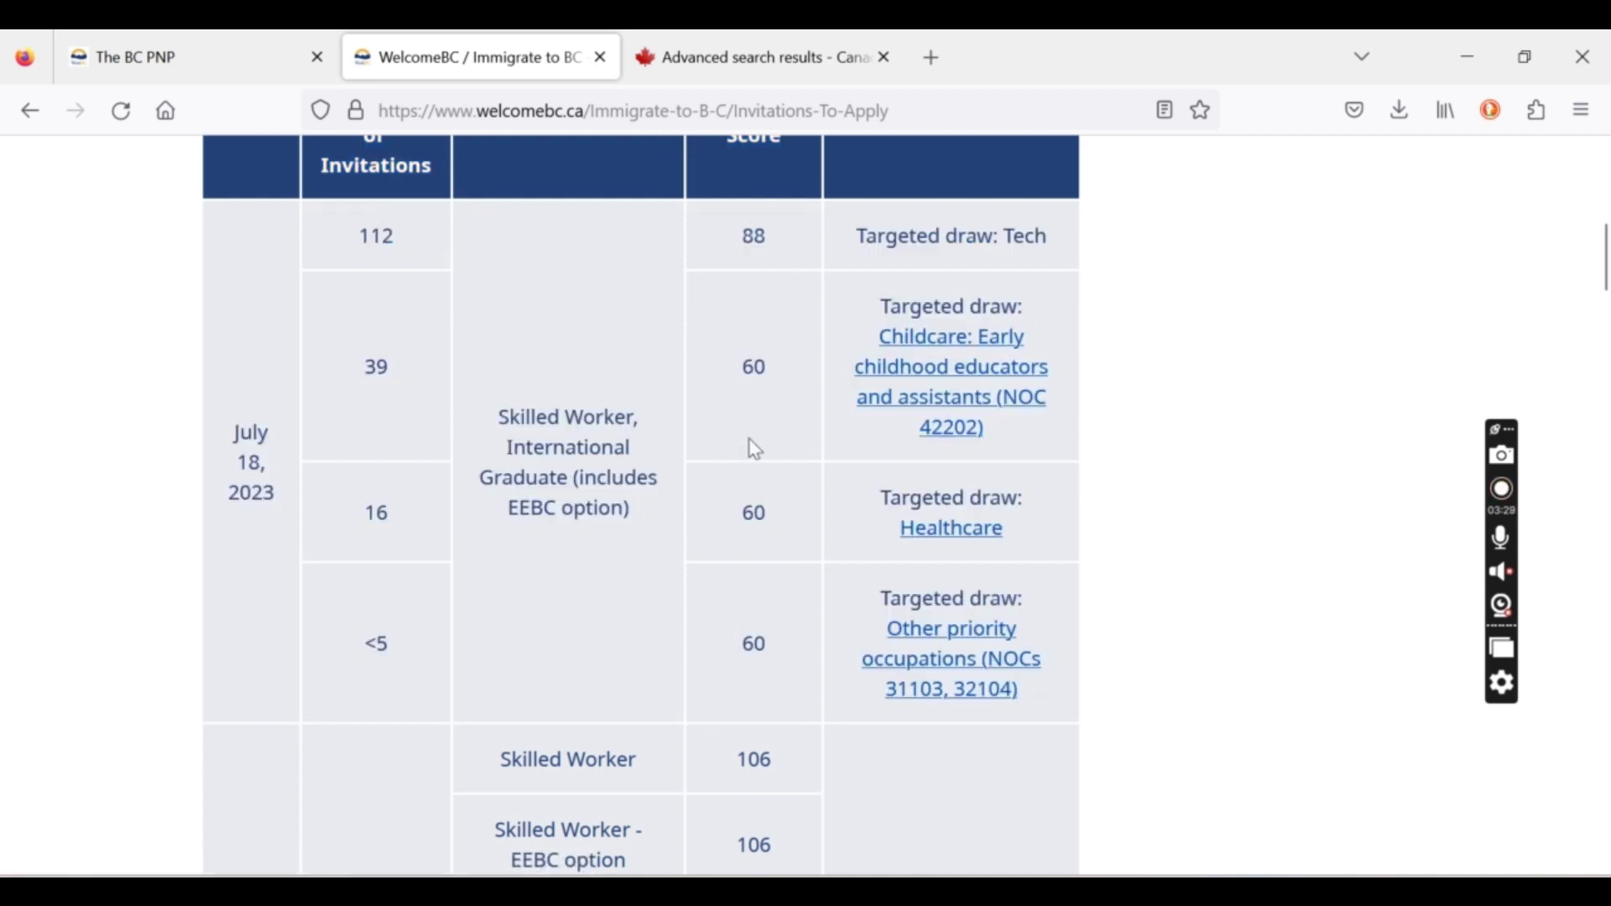
scroll(751, 450, "up", 1)
scroll(834, 453, "down", 1)
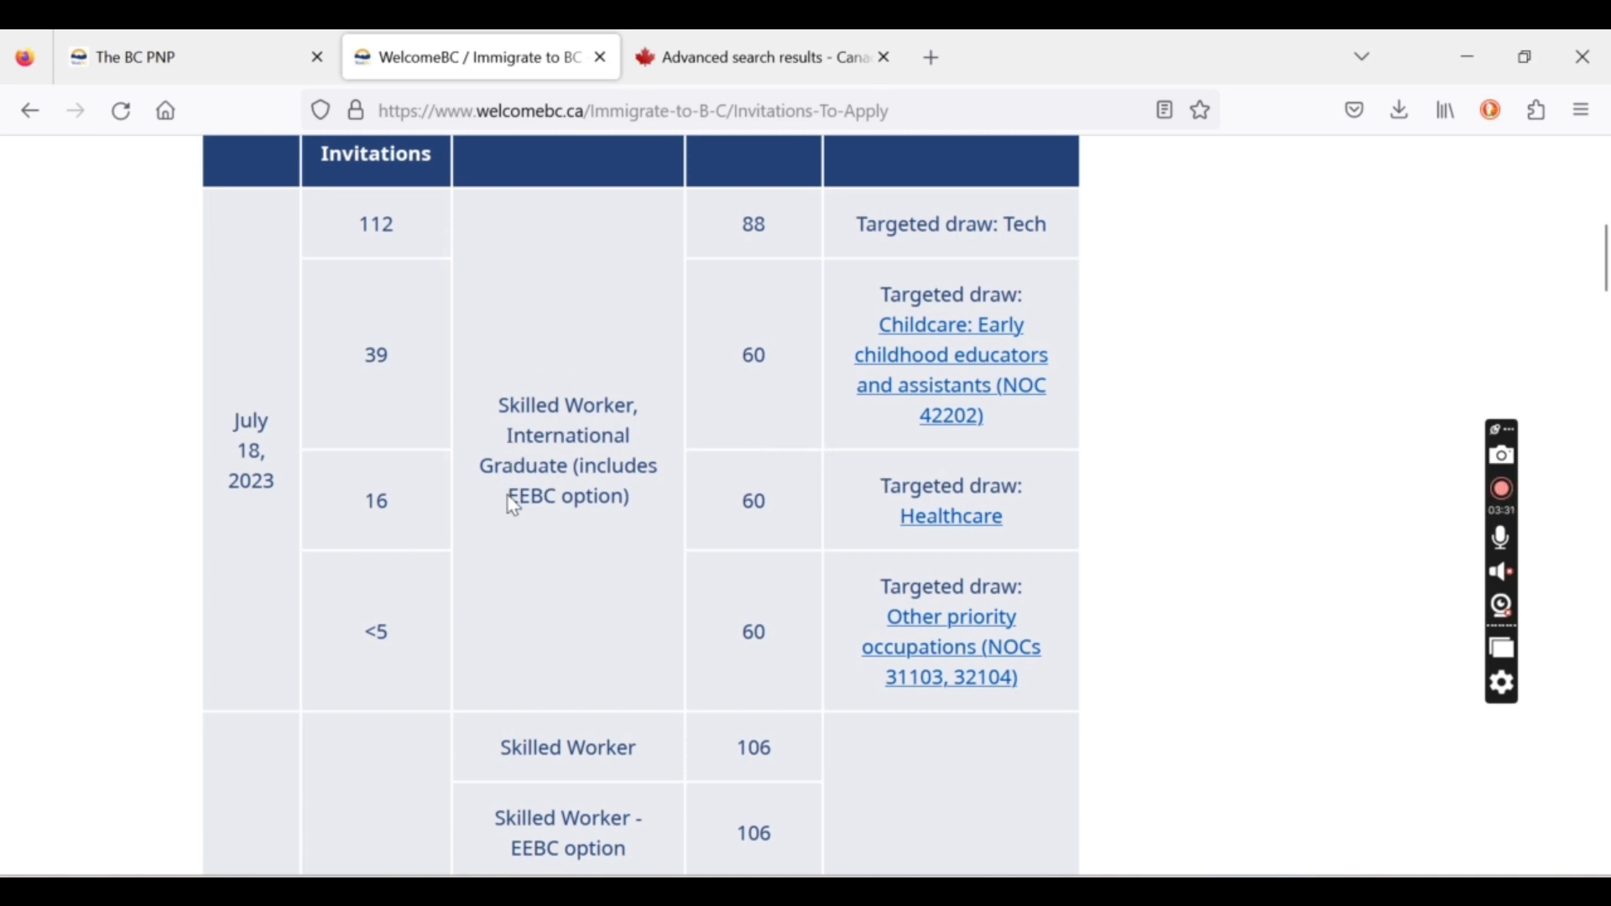
left_click_drag(509, 497, 559, 500)
left_click(562, 501)
scroll(599, 506, "down", 2)
scroll(597, 509, "up", 2)
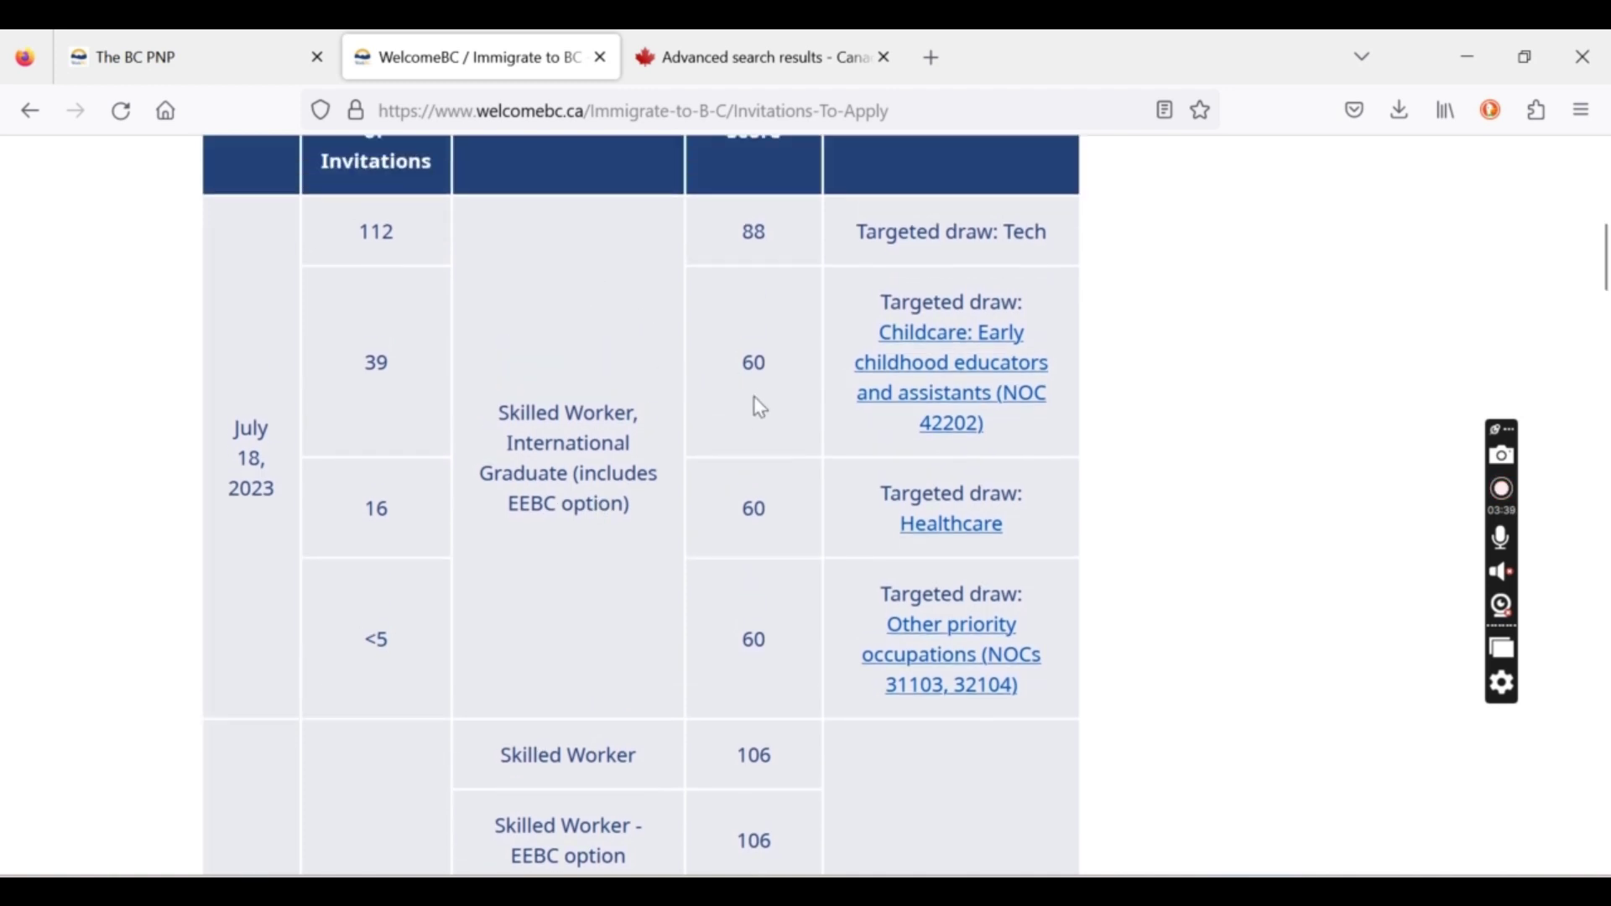
left_click_drag(782, 235, 715, 236)
left_click(778, 228)
scroll(784, 600, "down", 4)
scroll(784, 601, "up", 1)
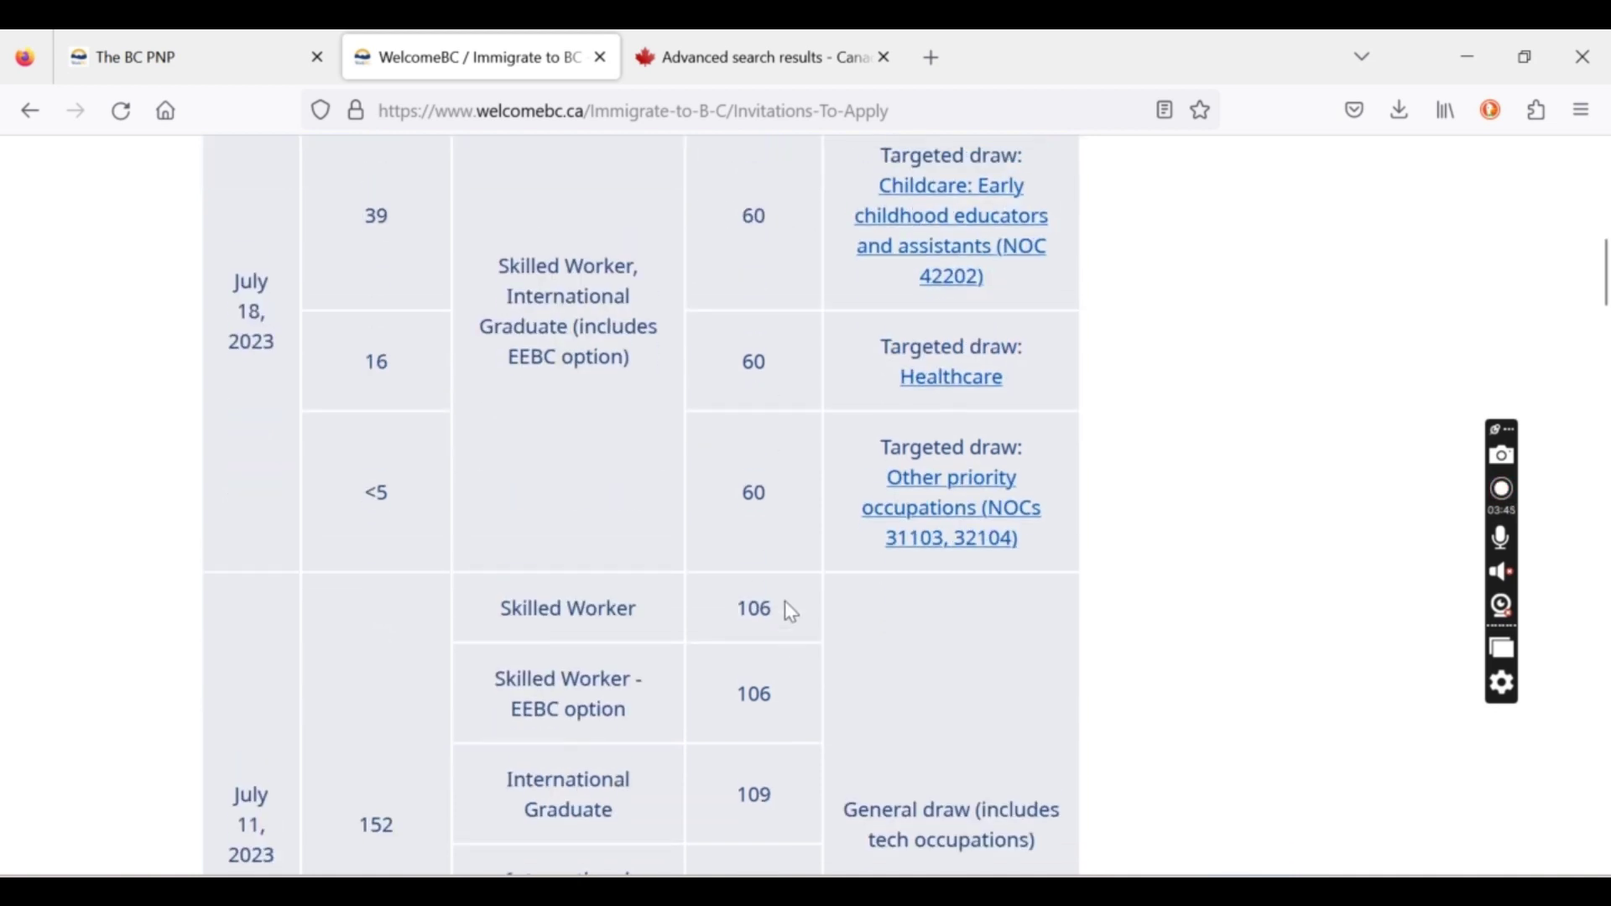
left_click_drag(606, 354, 502, 311)
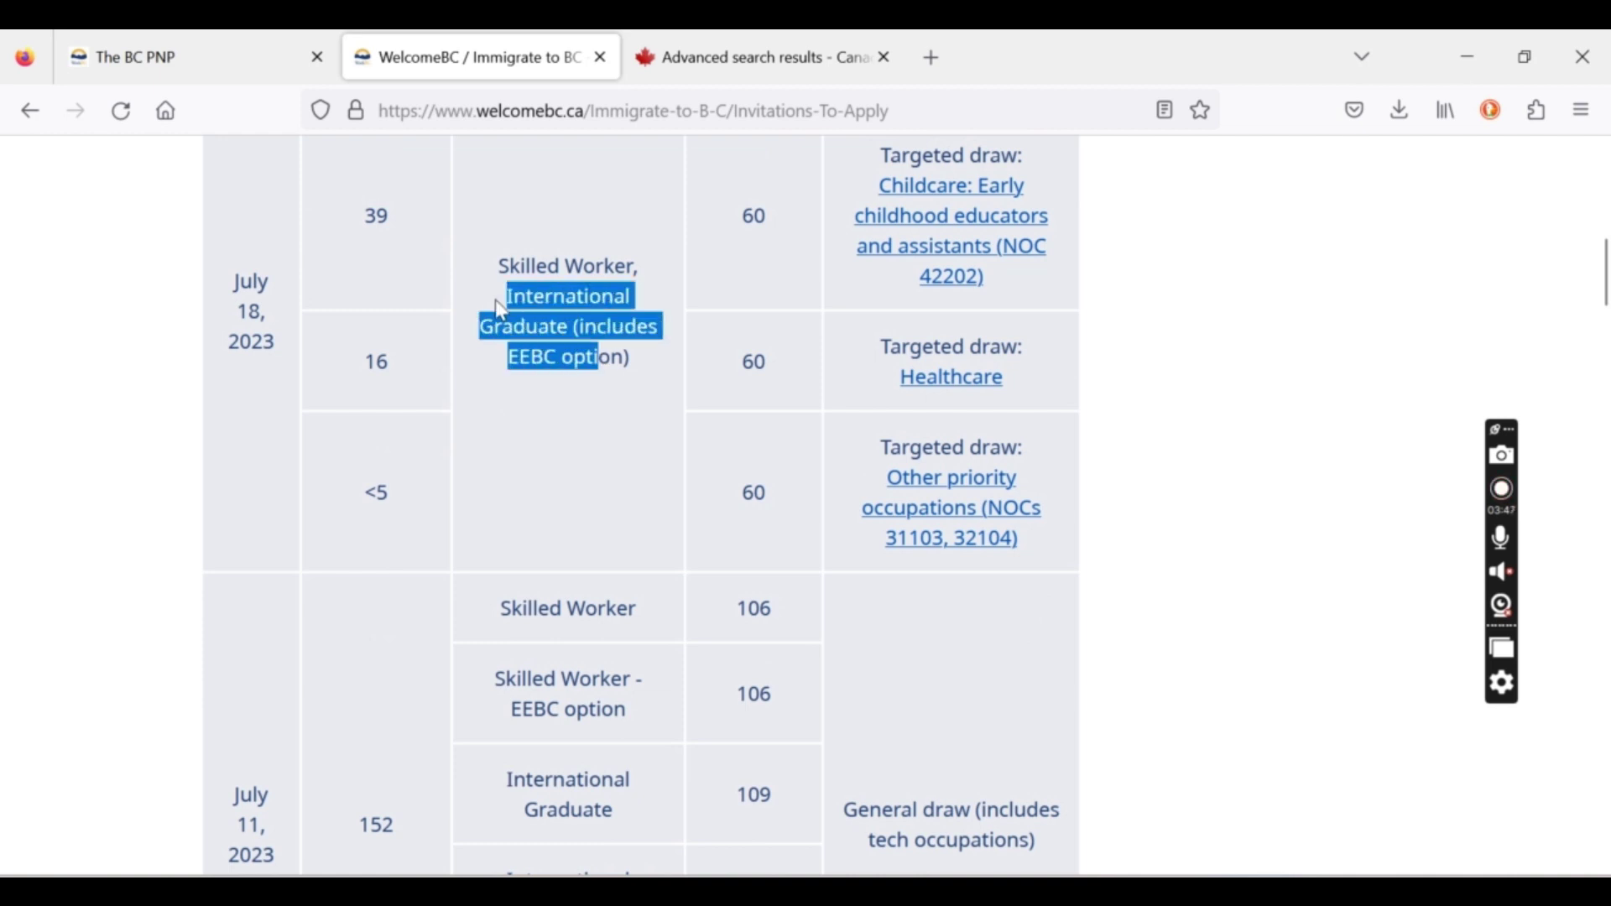
left_click(631, 427)
scroll(631, 427, "down", 4)
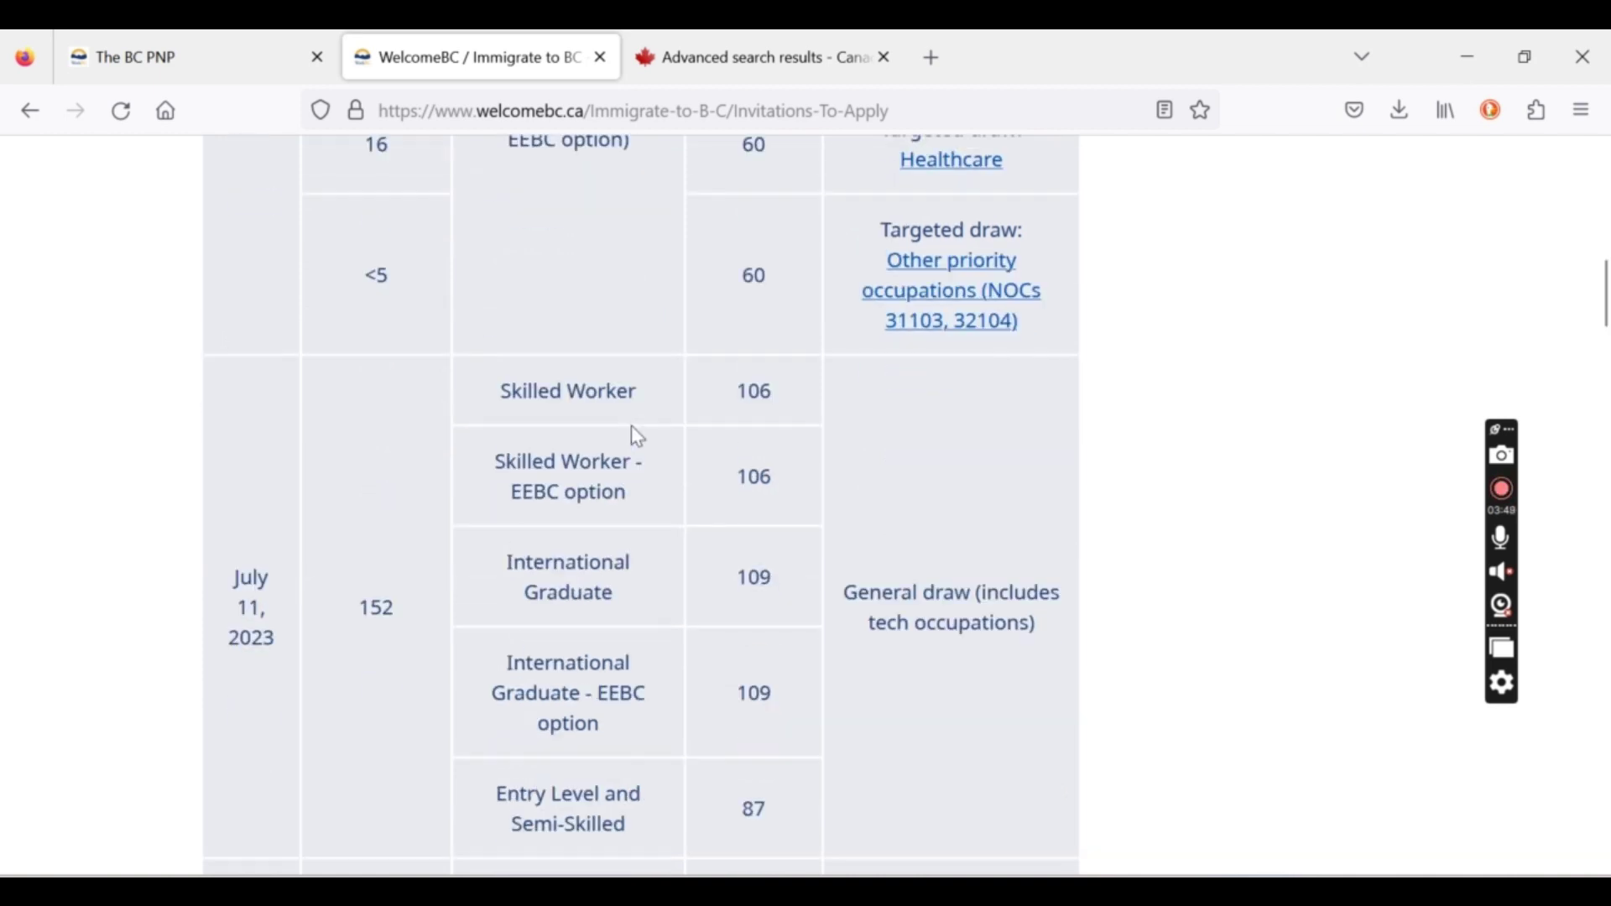
scroll(635, 432, "up", 5)
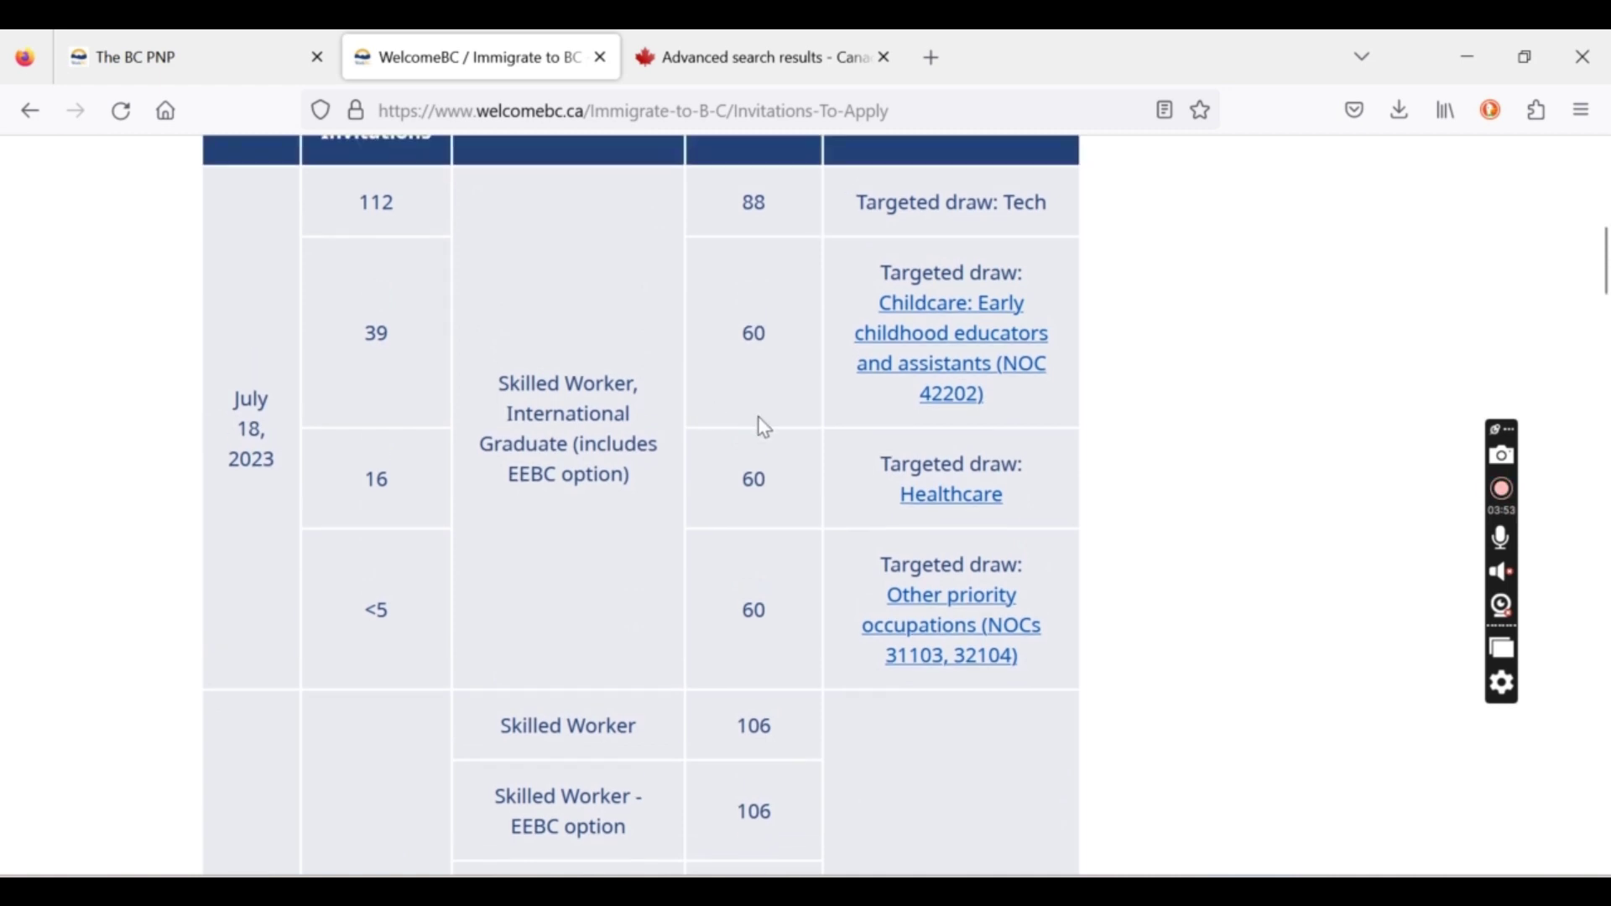
scroll(713, 541, "down", 2)
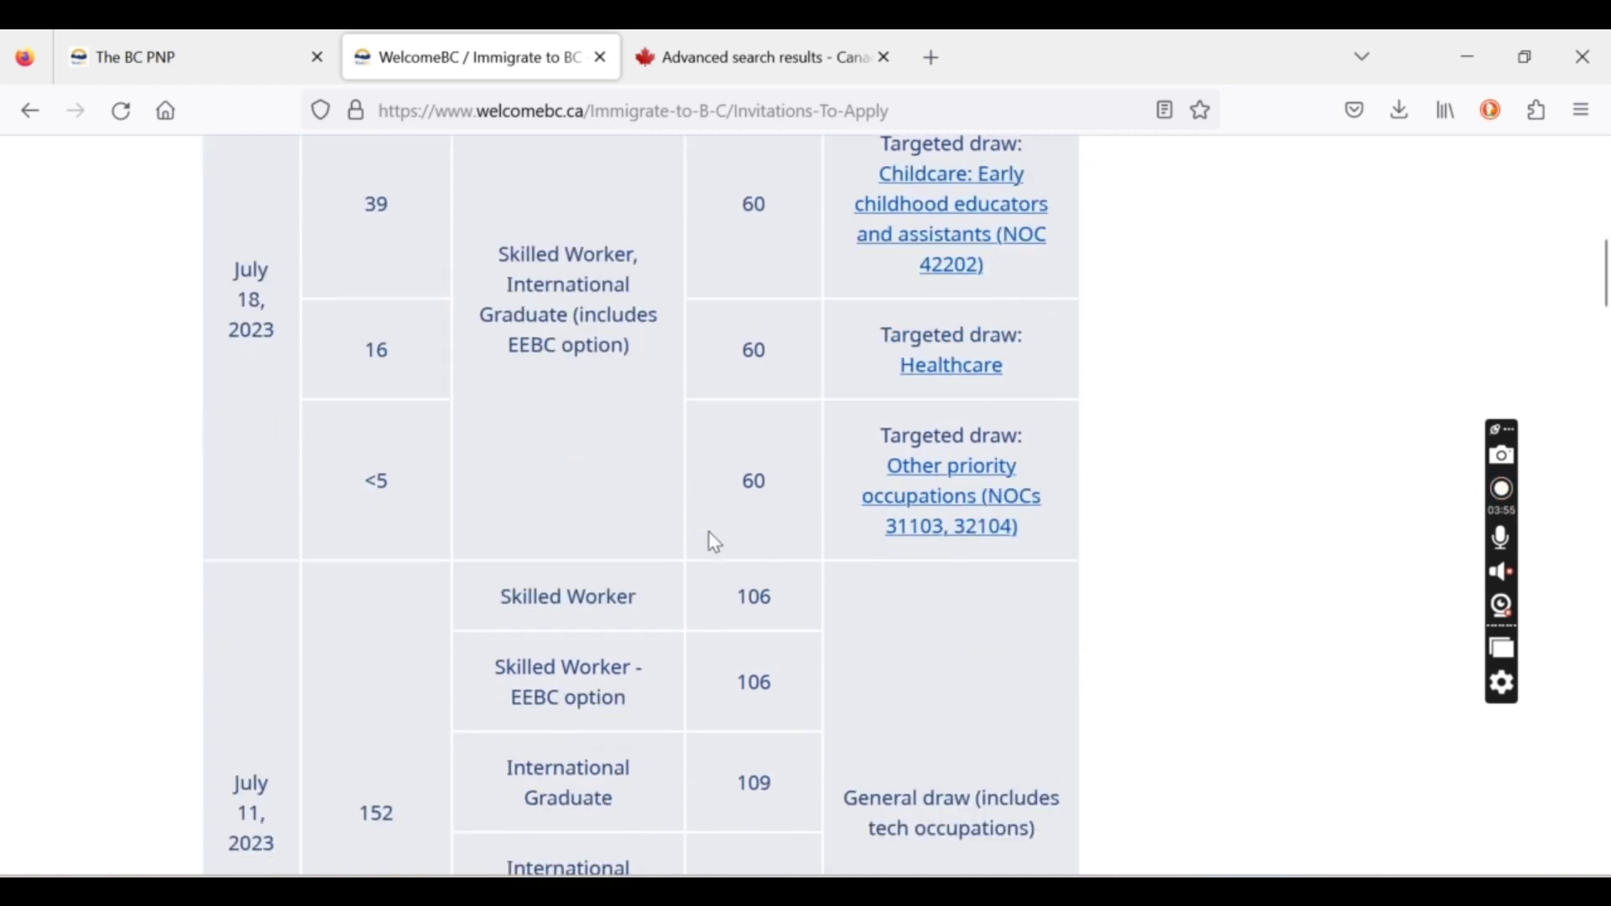
scroll(712, 542, "up", 1)
scroll(711, 541, "down", 5)
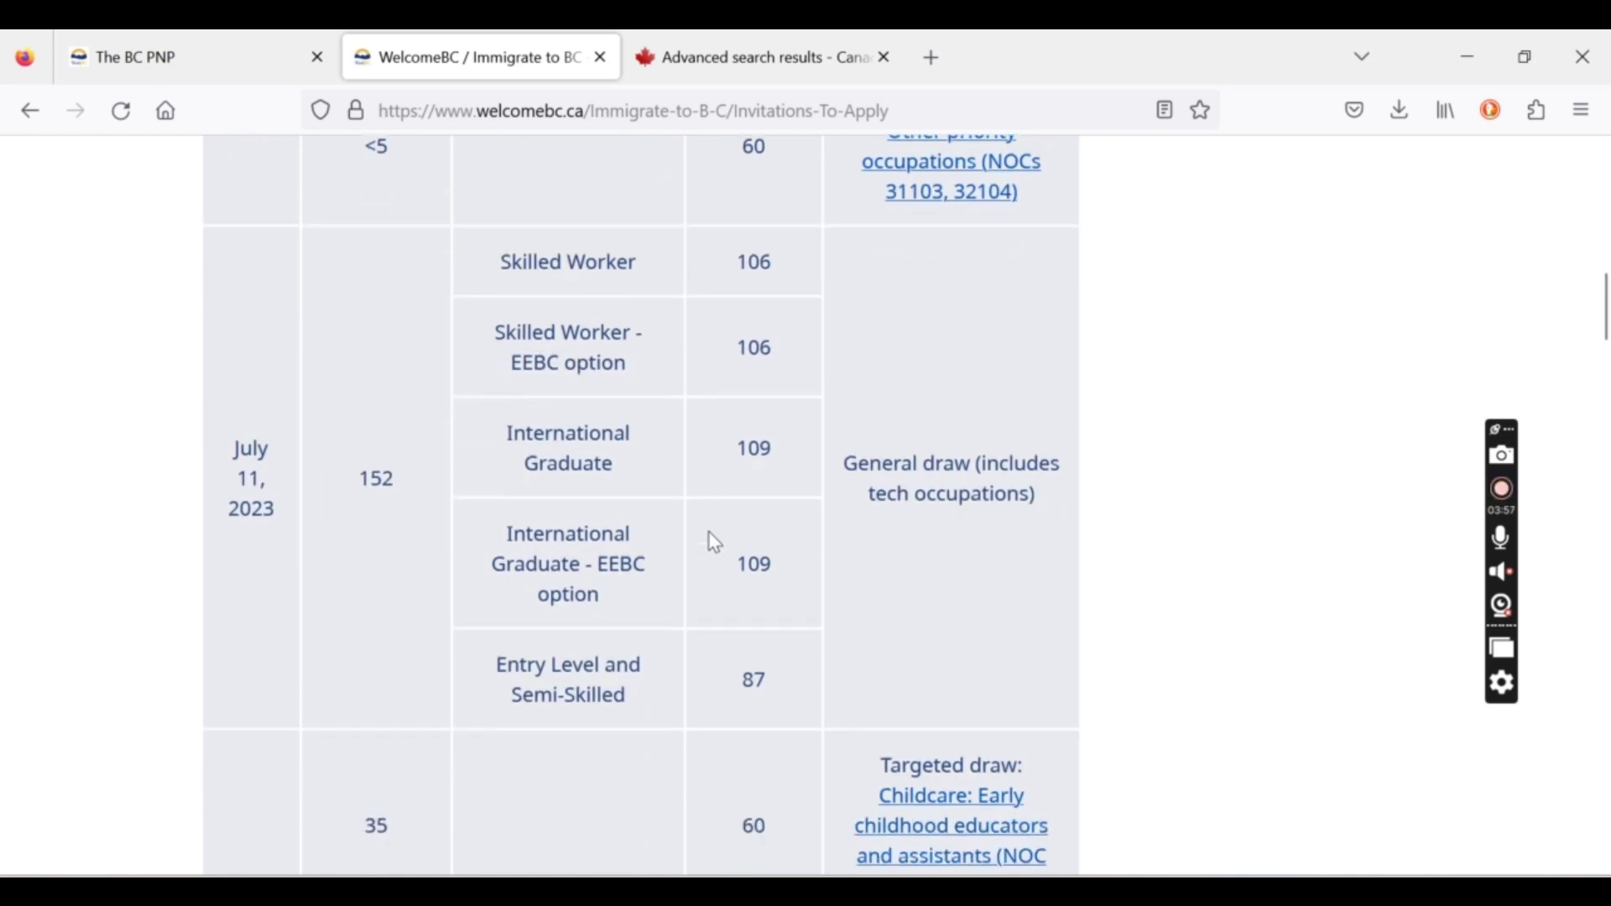
scroll(734, 470, "up", 1)
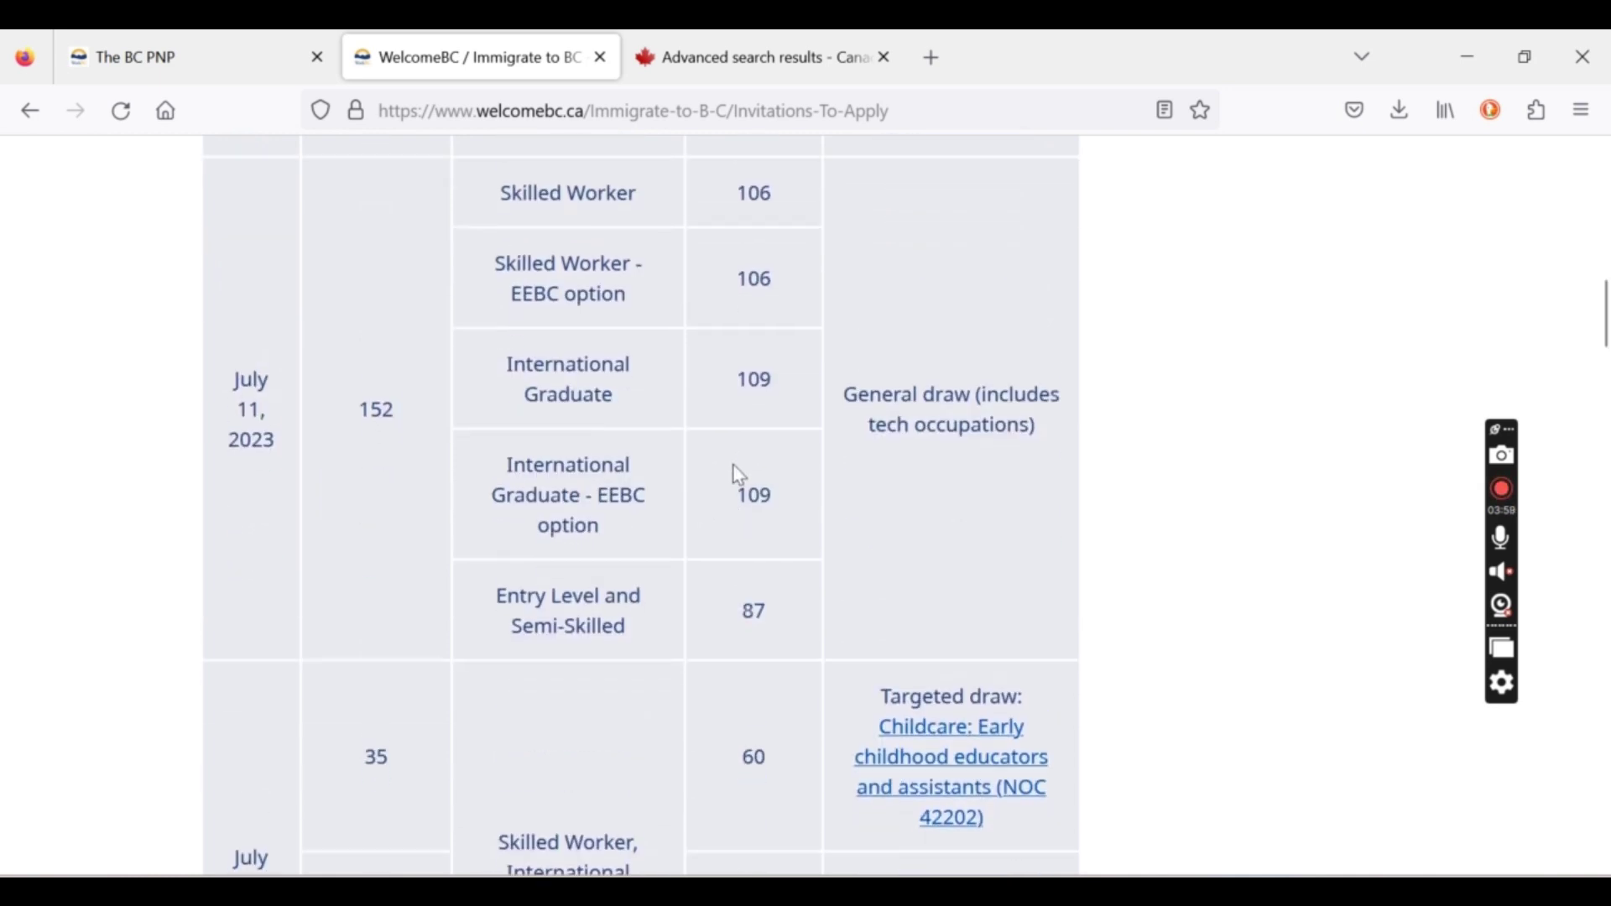
left_click_drag(586, 419, 806, 448)
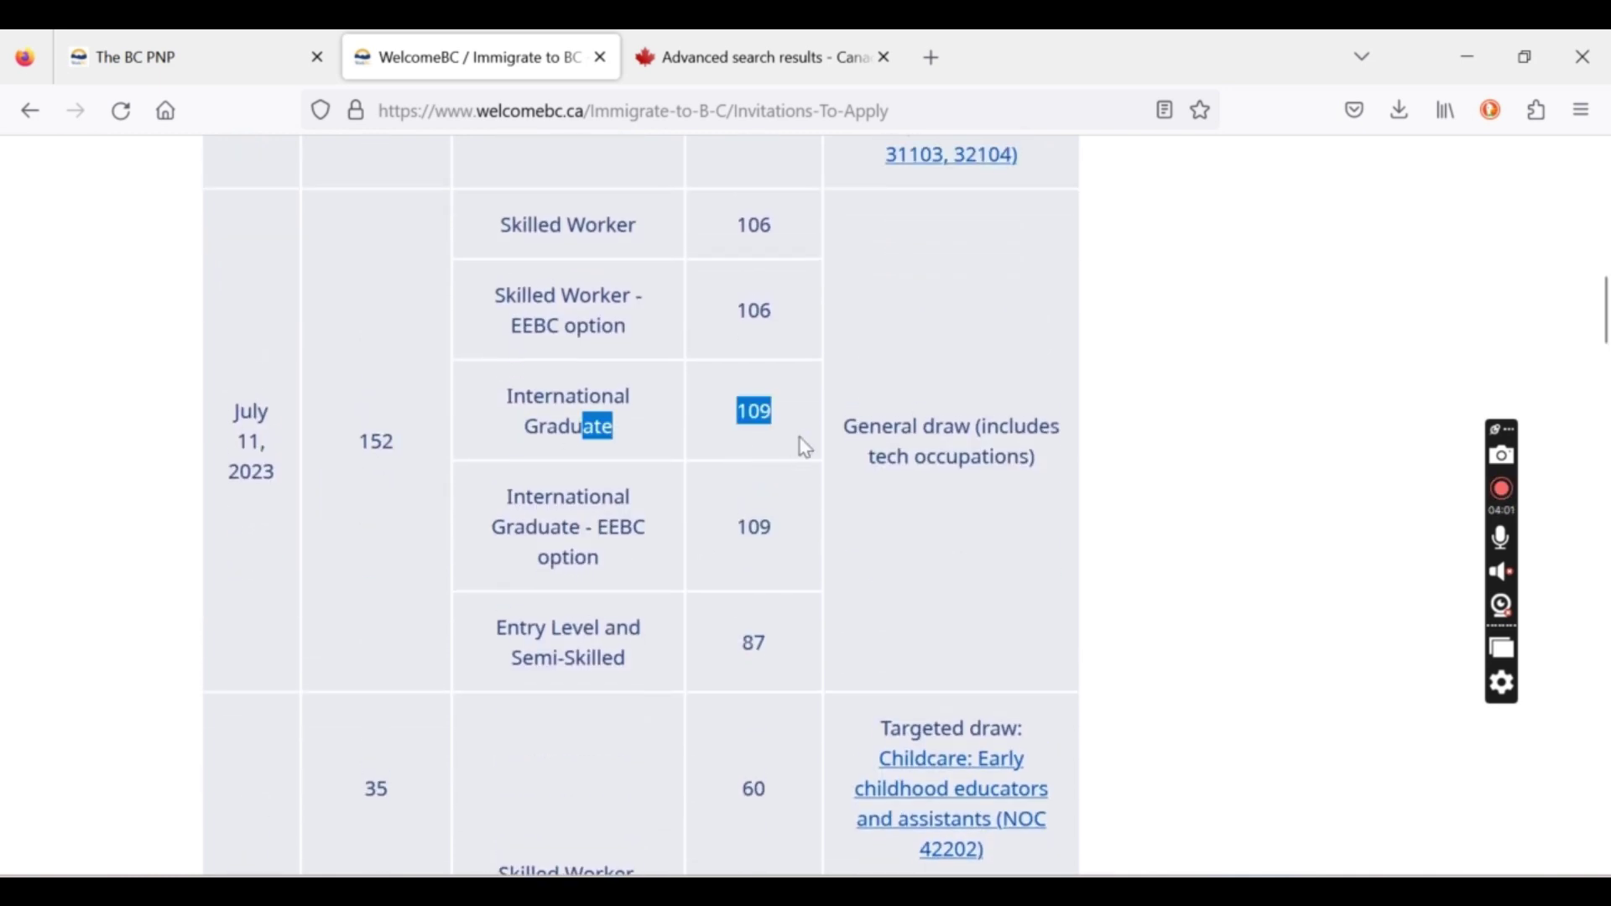
left_click(806, 449)
scroll(806, 449, "up", 4)
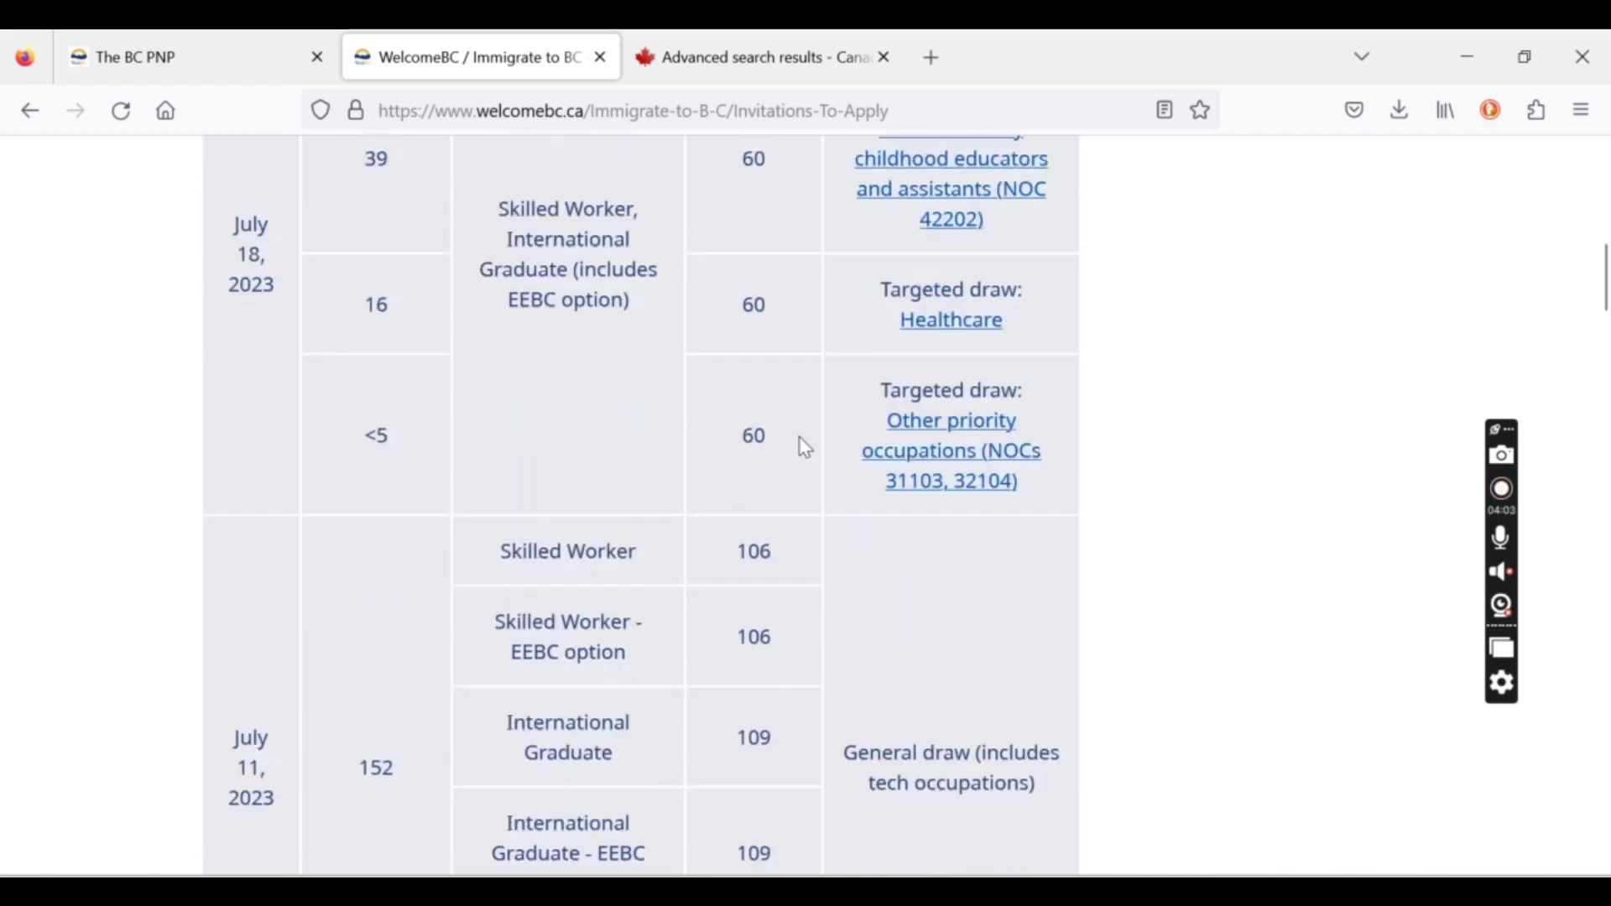
scroll(806, 448, "up", 6)
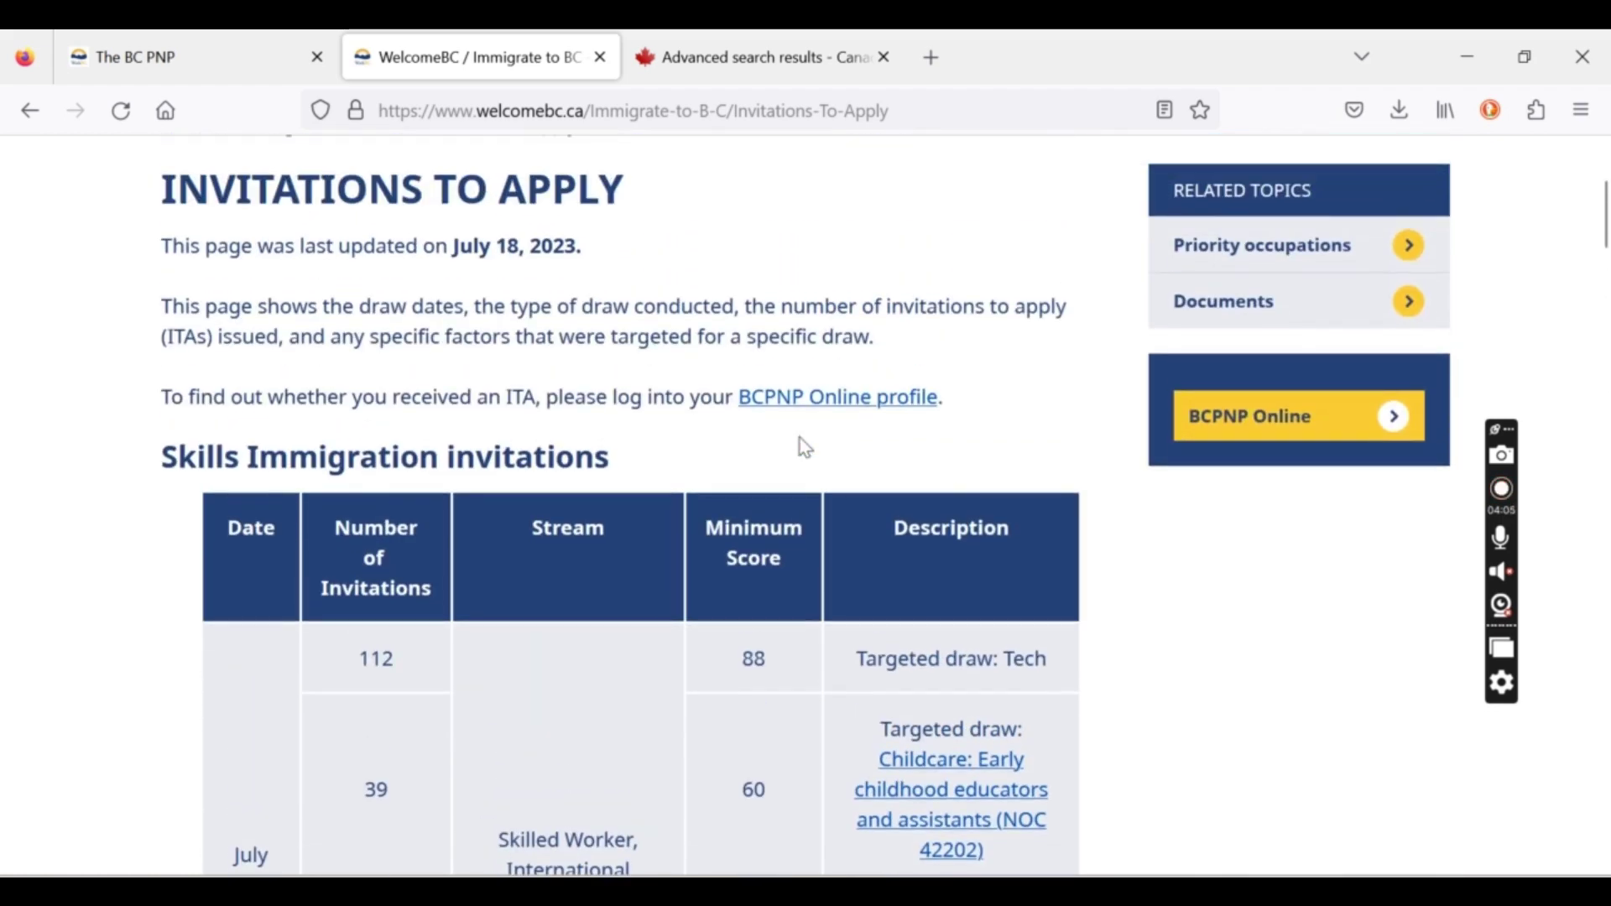
scroll(804, 447, "down", 1)
scroll(803, 448, "down", 2)
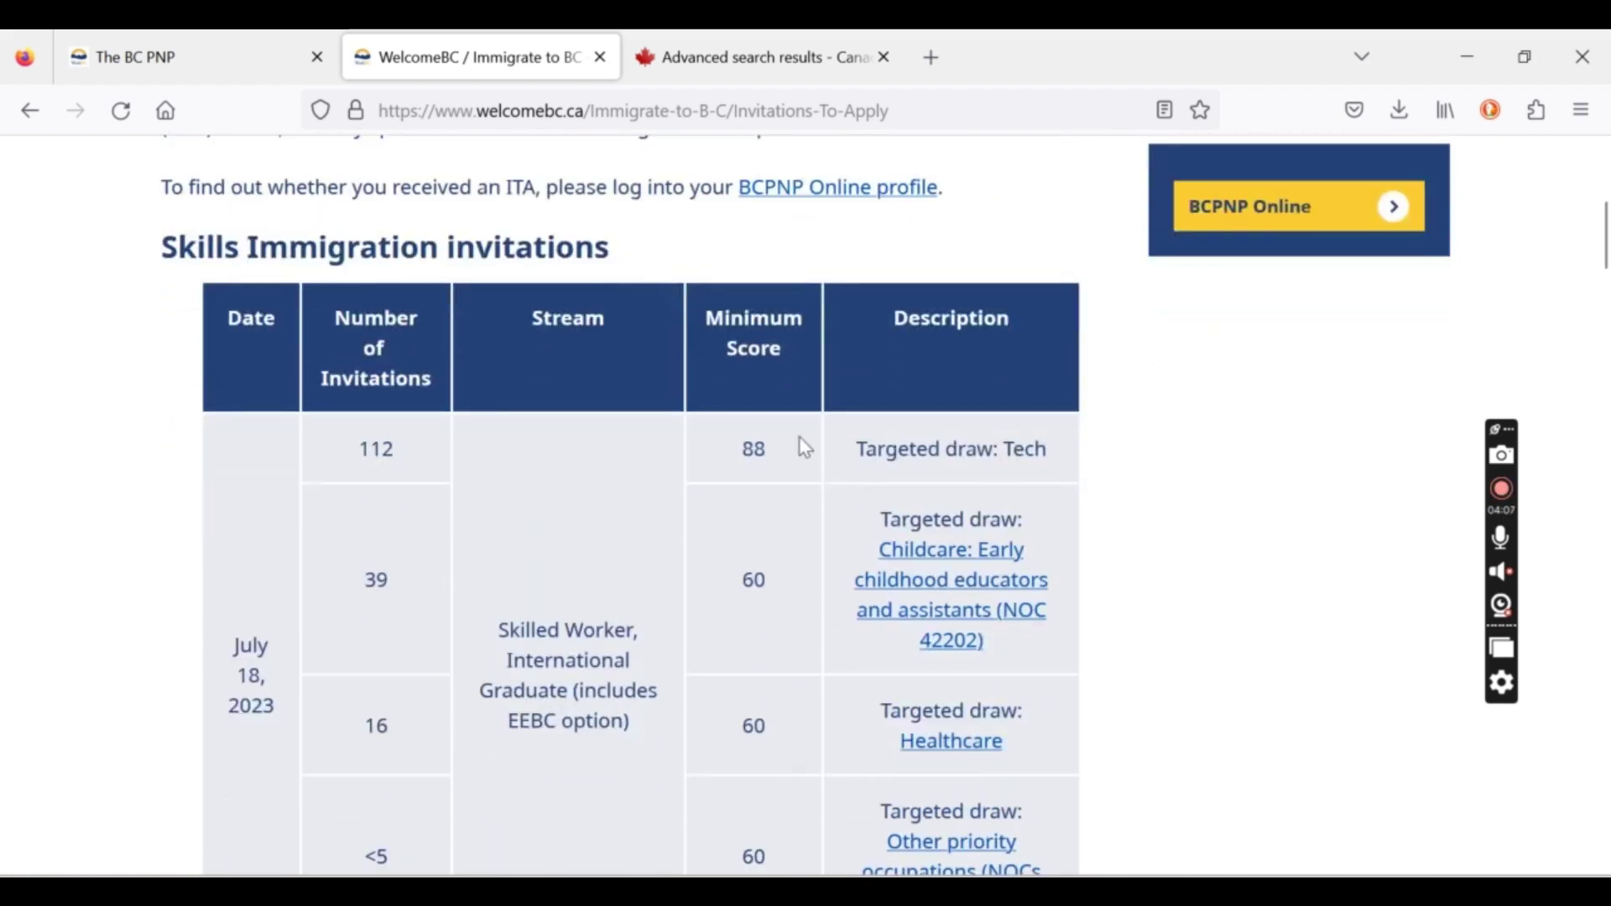
scroll(804, 448, "down", 1)
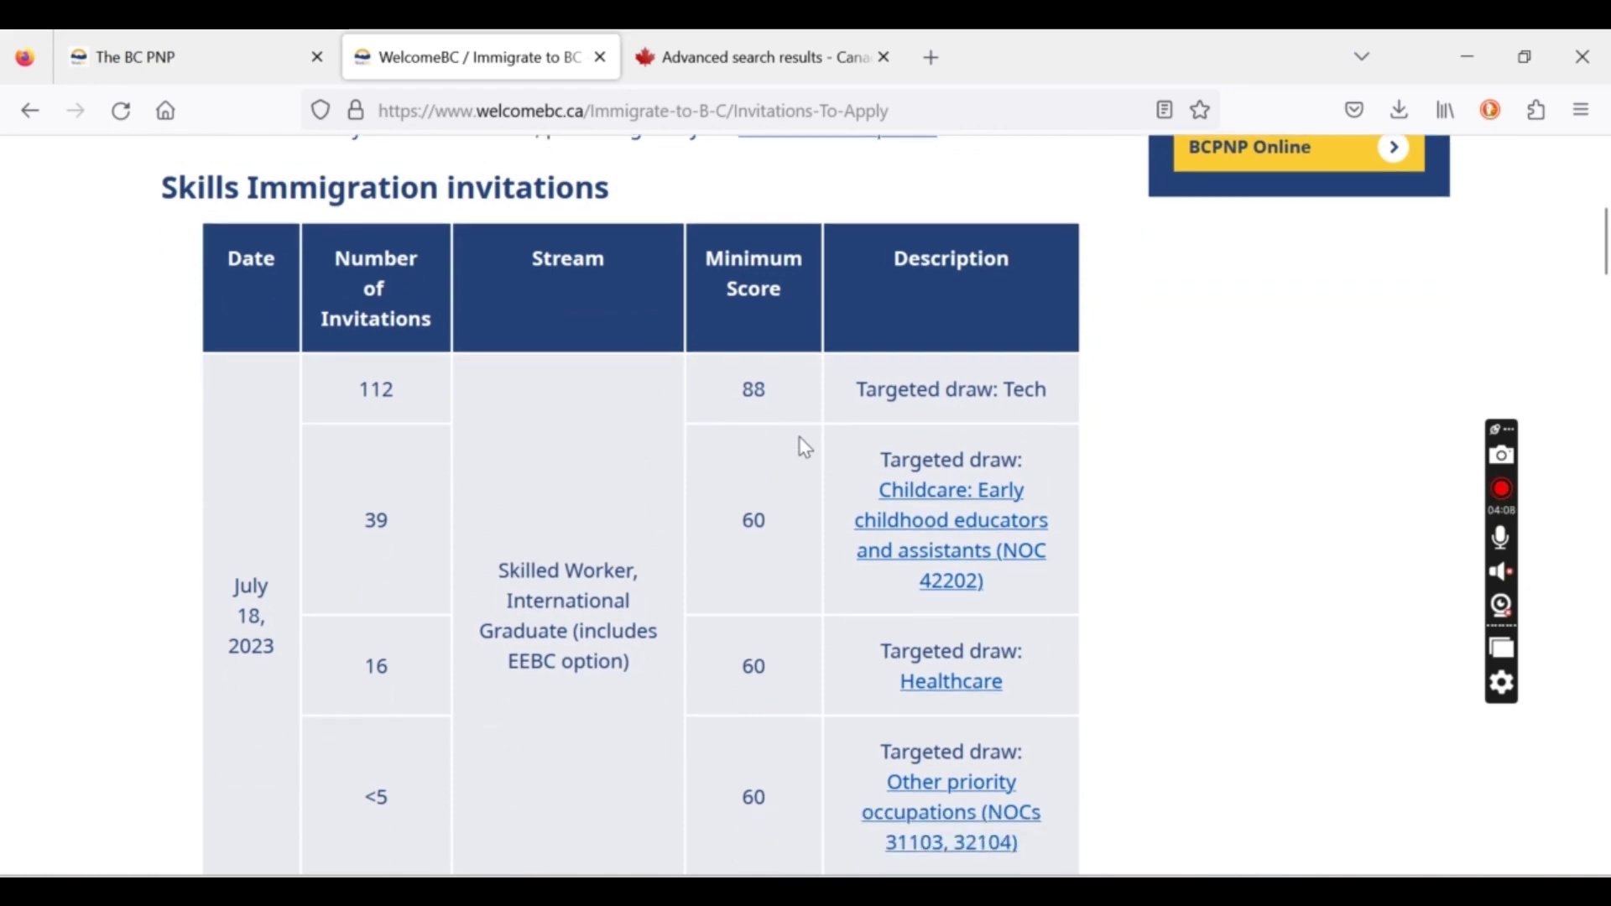
scroll(806, 448, "down", 1)
scroll(807, 449, "down", 1)
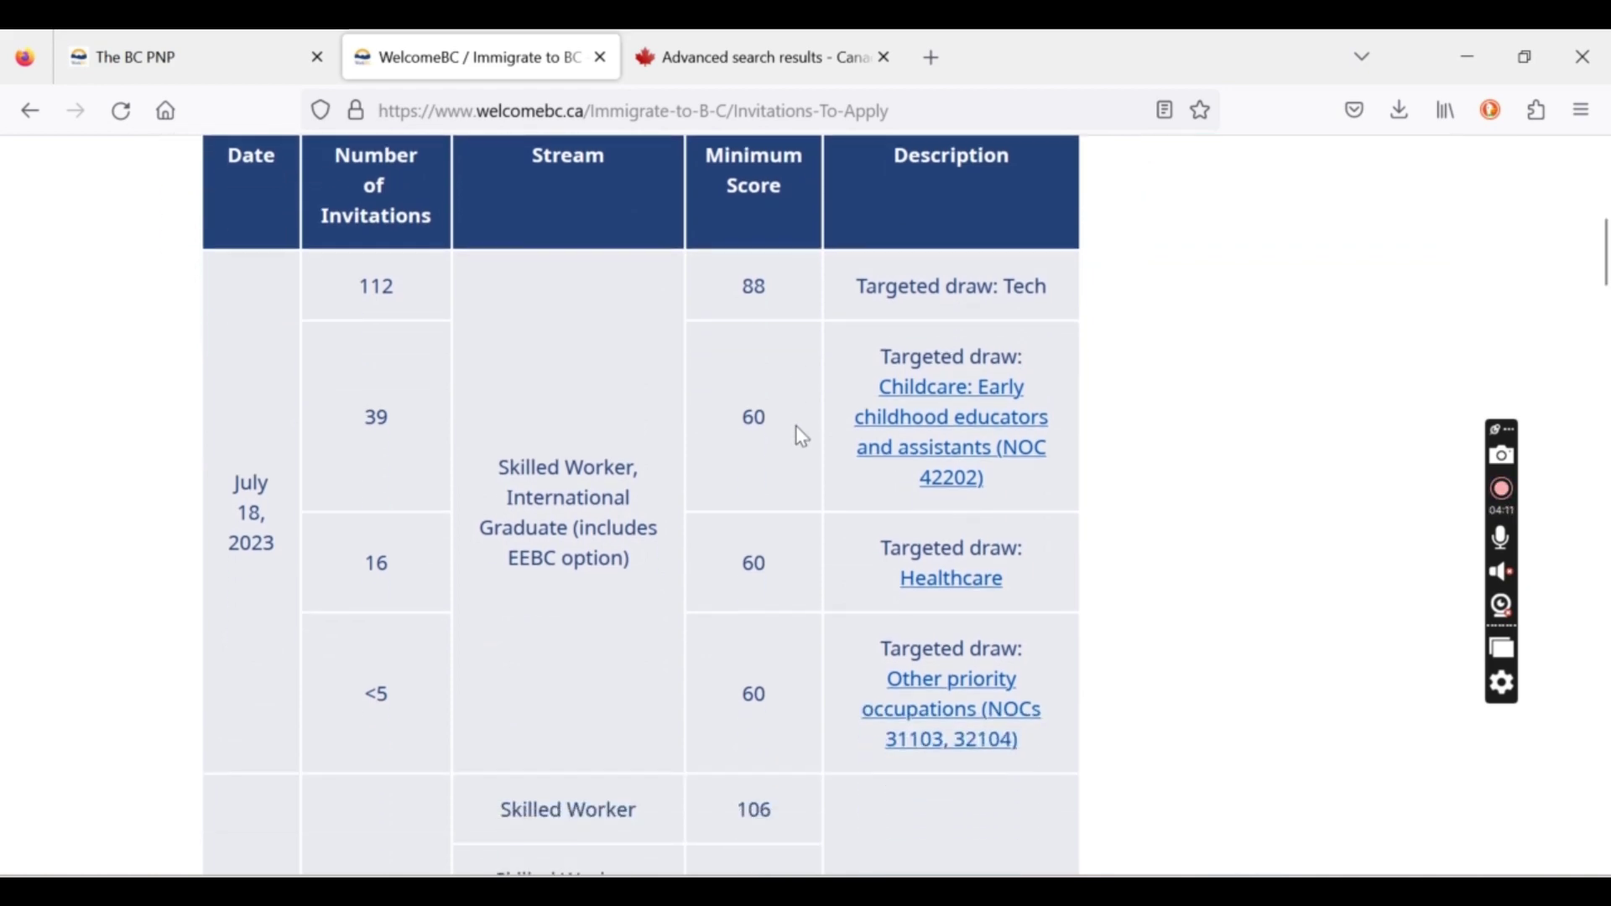
left_click_drag(764, 451, 705, 424)
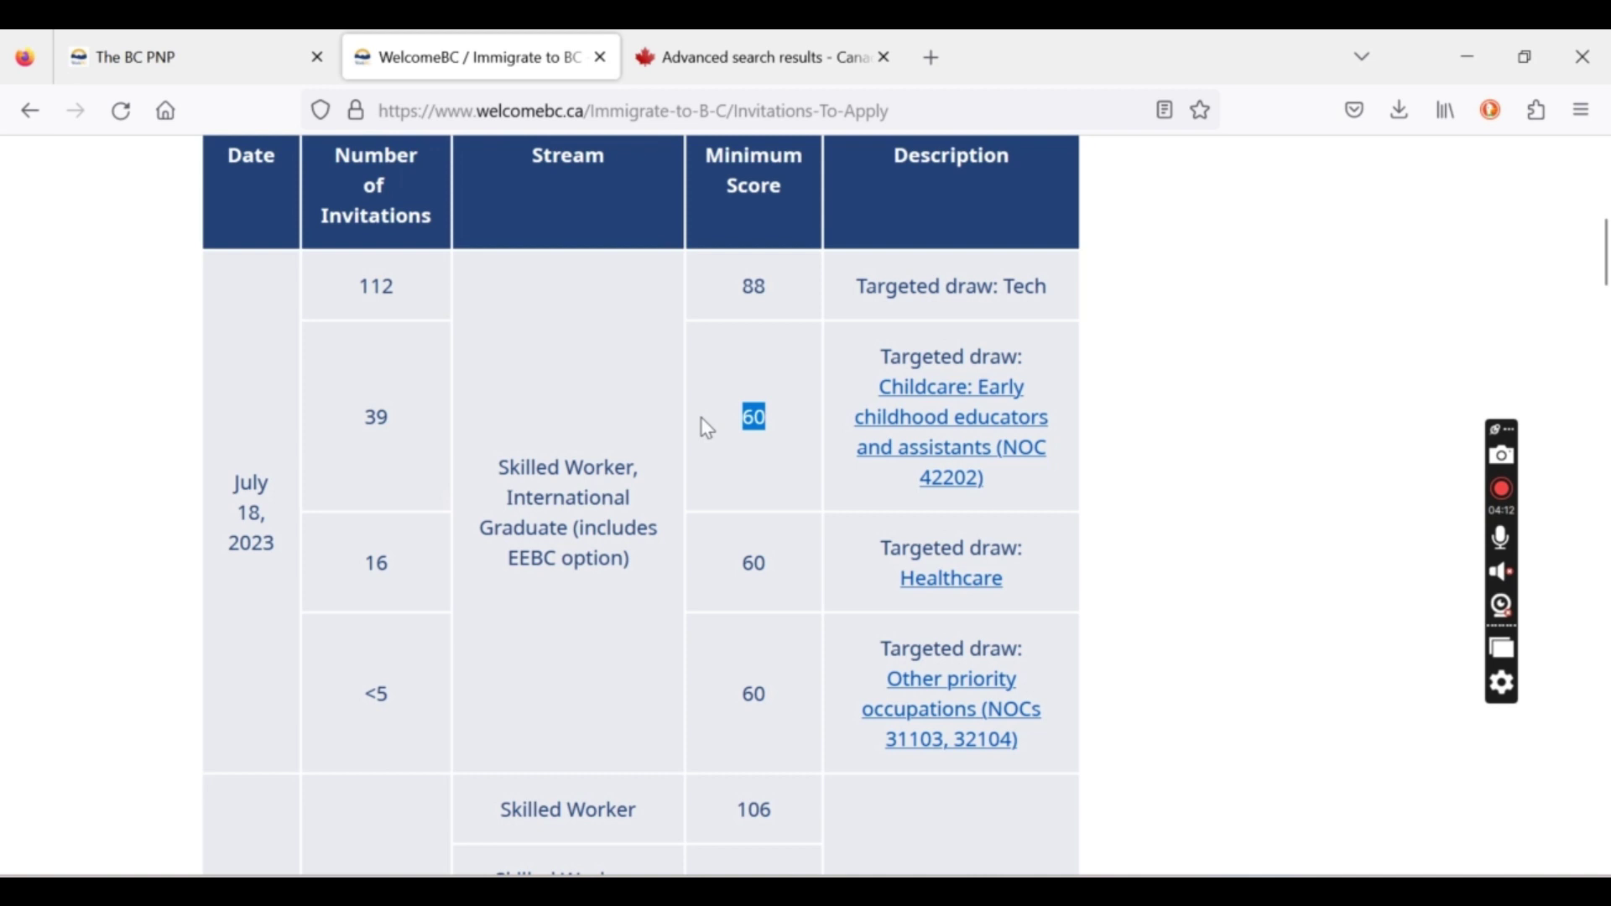
left_click(719, 506)
scroll(719, 506, "down", 3)
scroll(719, 507, "up", 3)
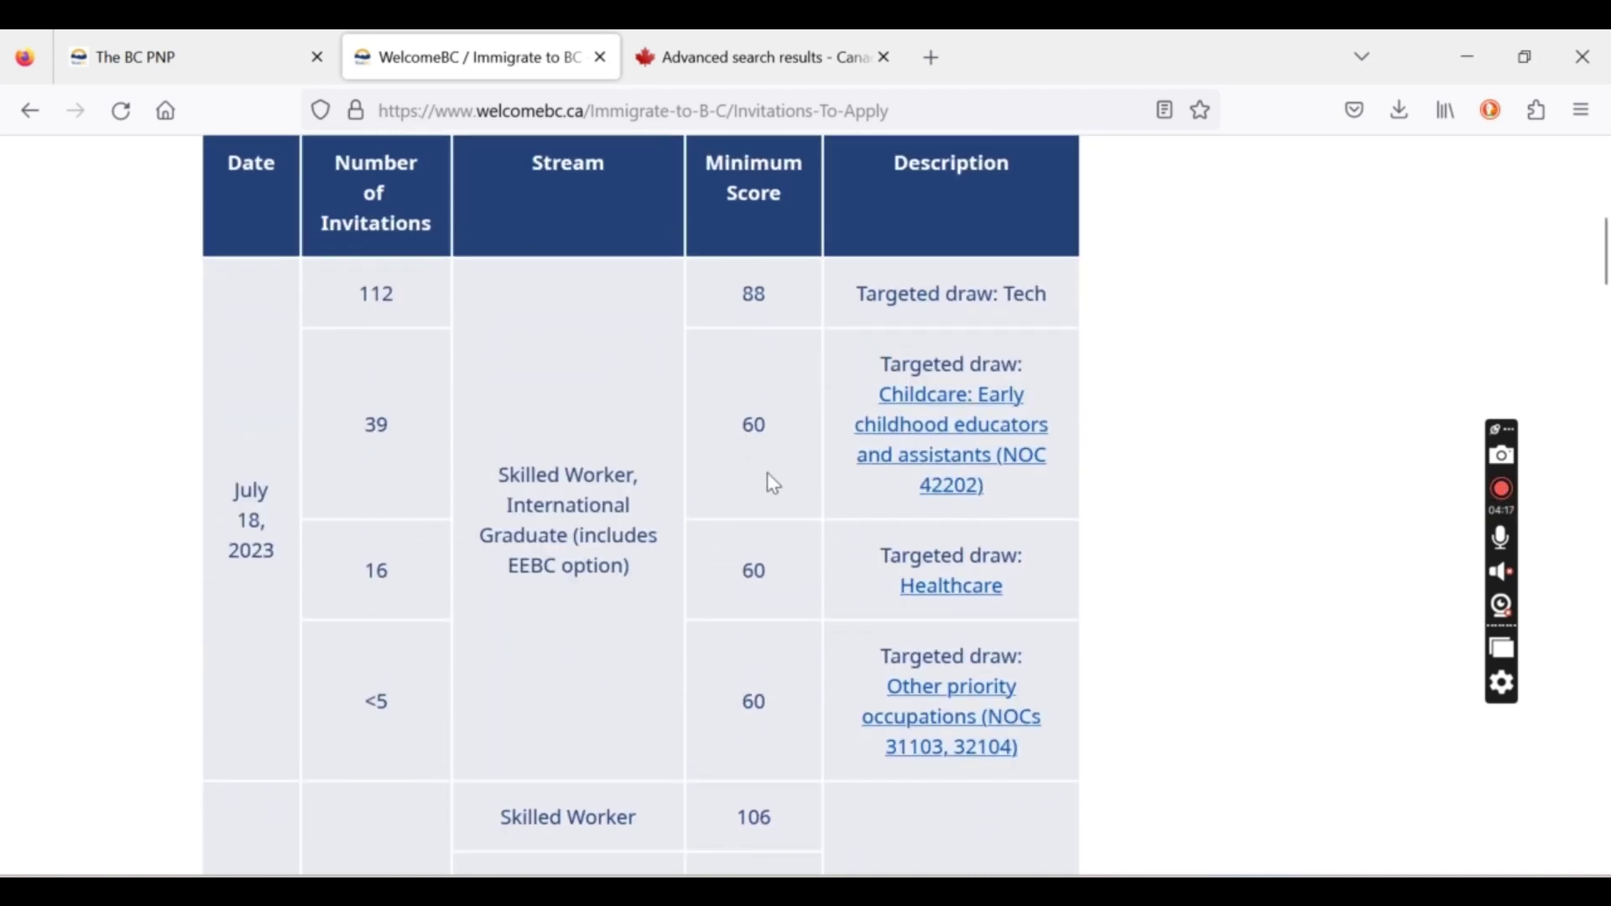
scroll(767, 472, "down", 5)
scroll(770, 476, "up", 2)
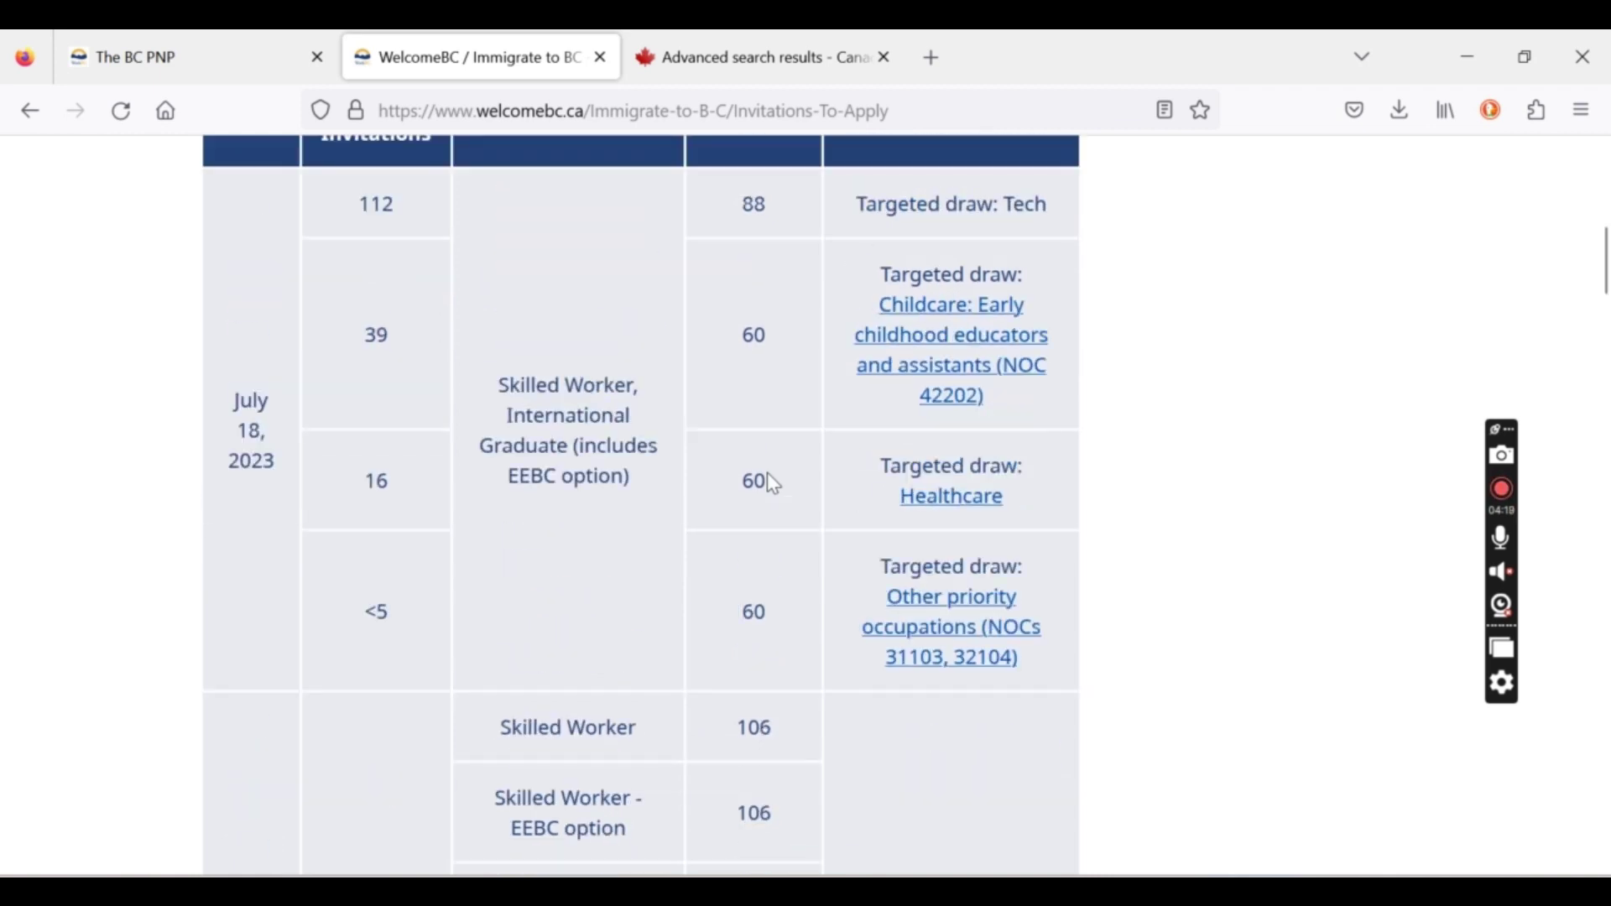
scroll(770, 477, "down", 4)
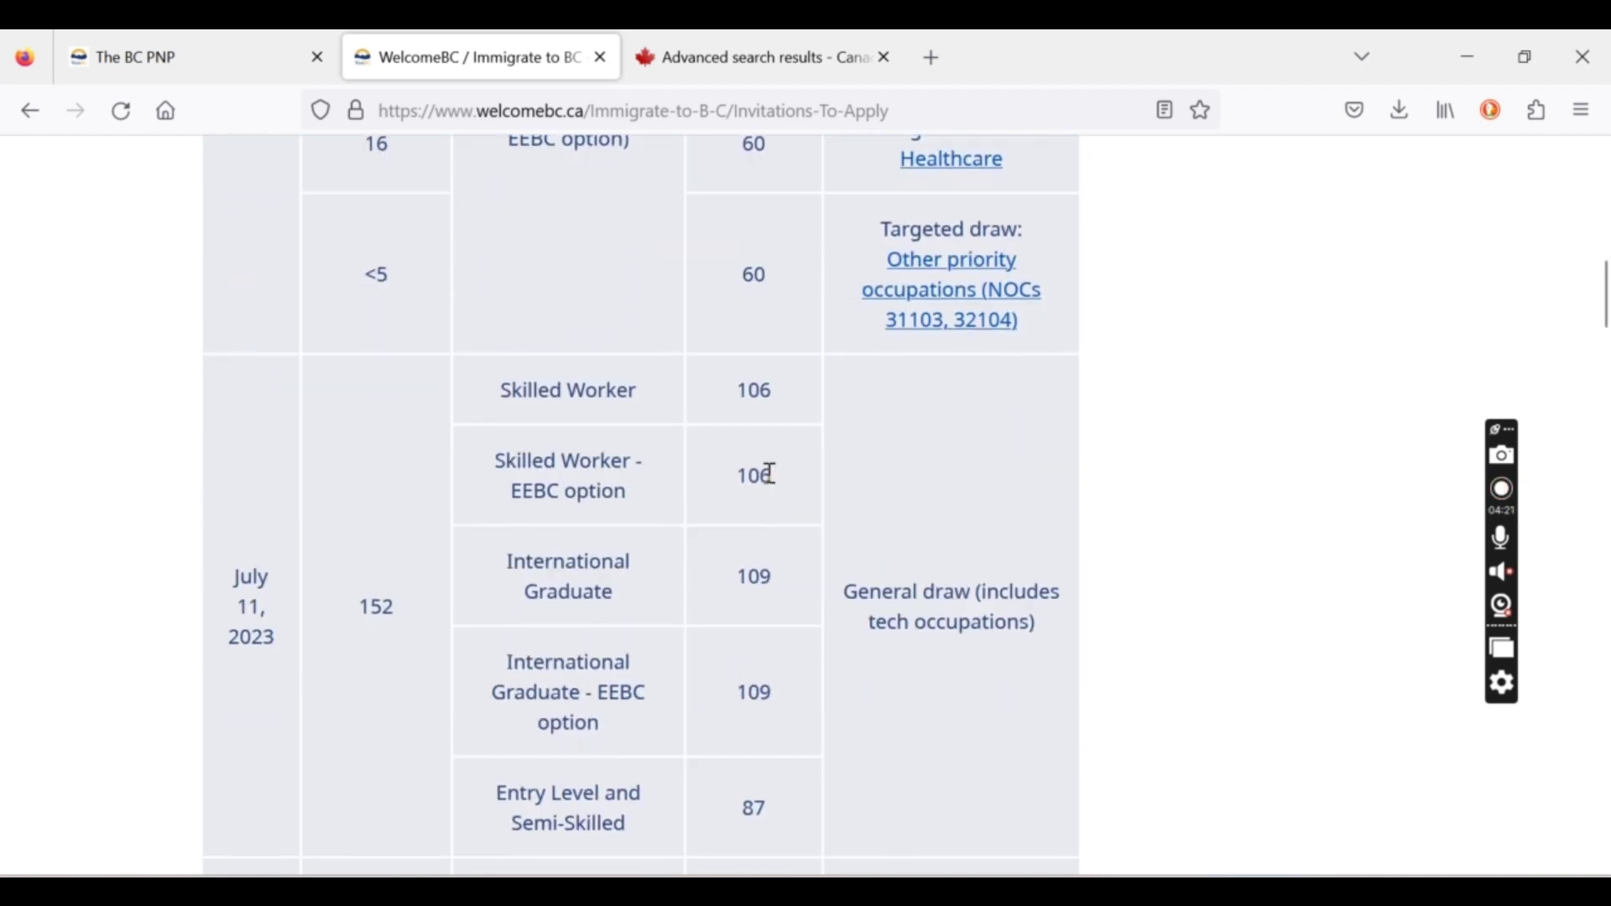
scroll(767, 474, "down", 3)
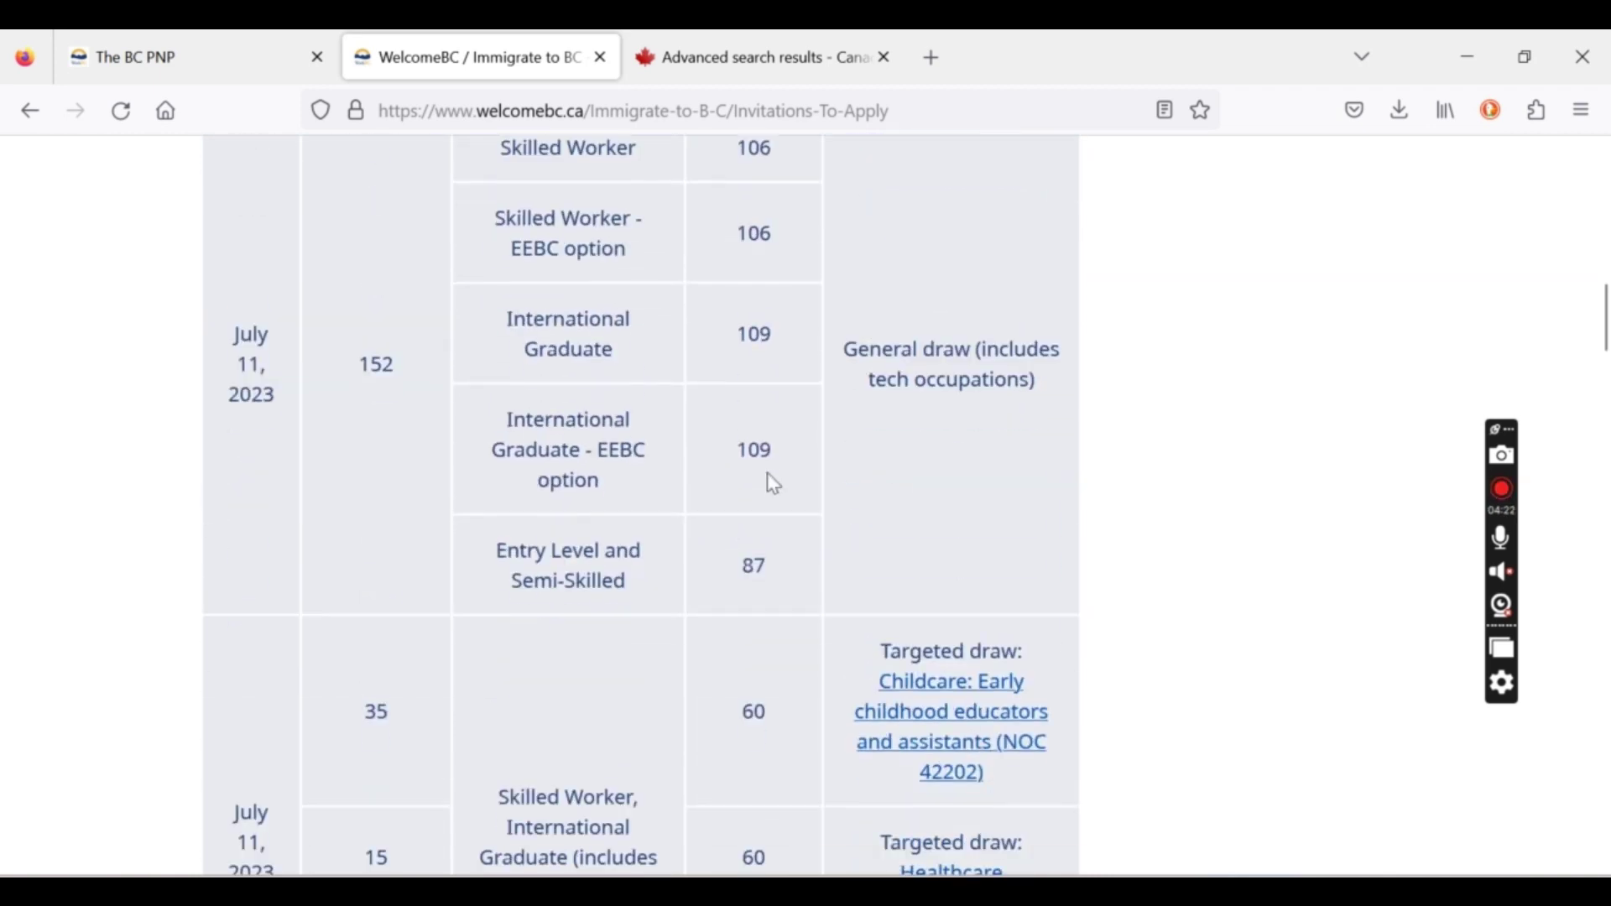
double_click(755, 566)
left_click(780, 575)
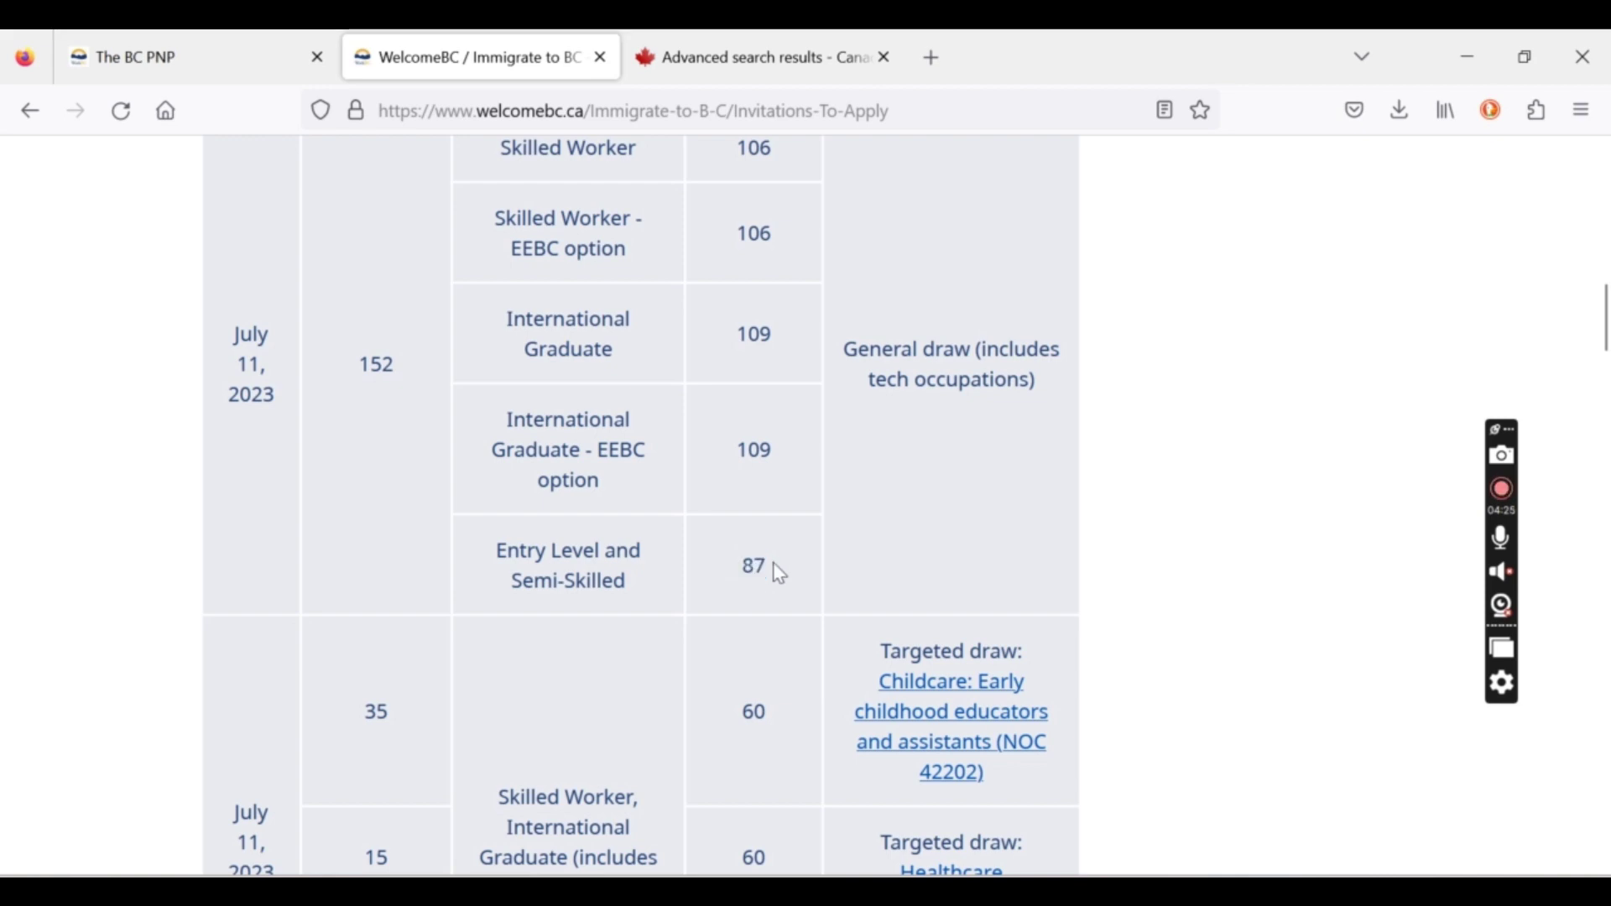
scroll(780, 574, "up", 10)
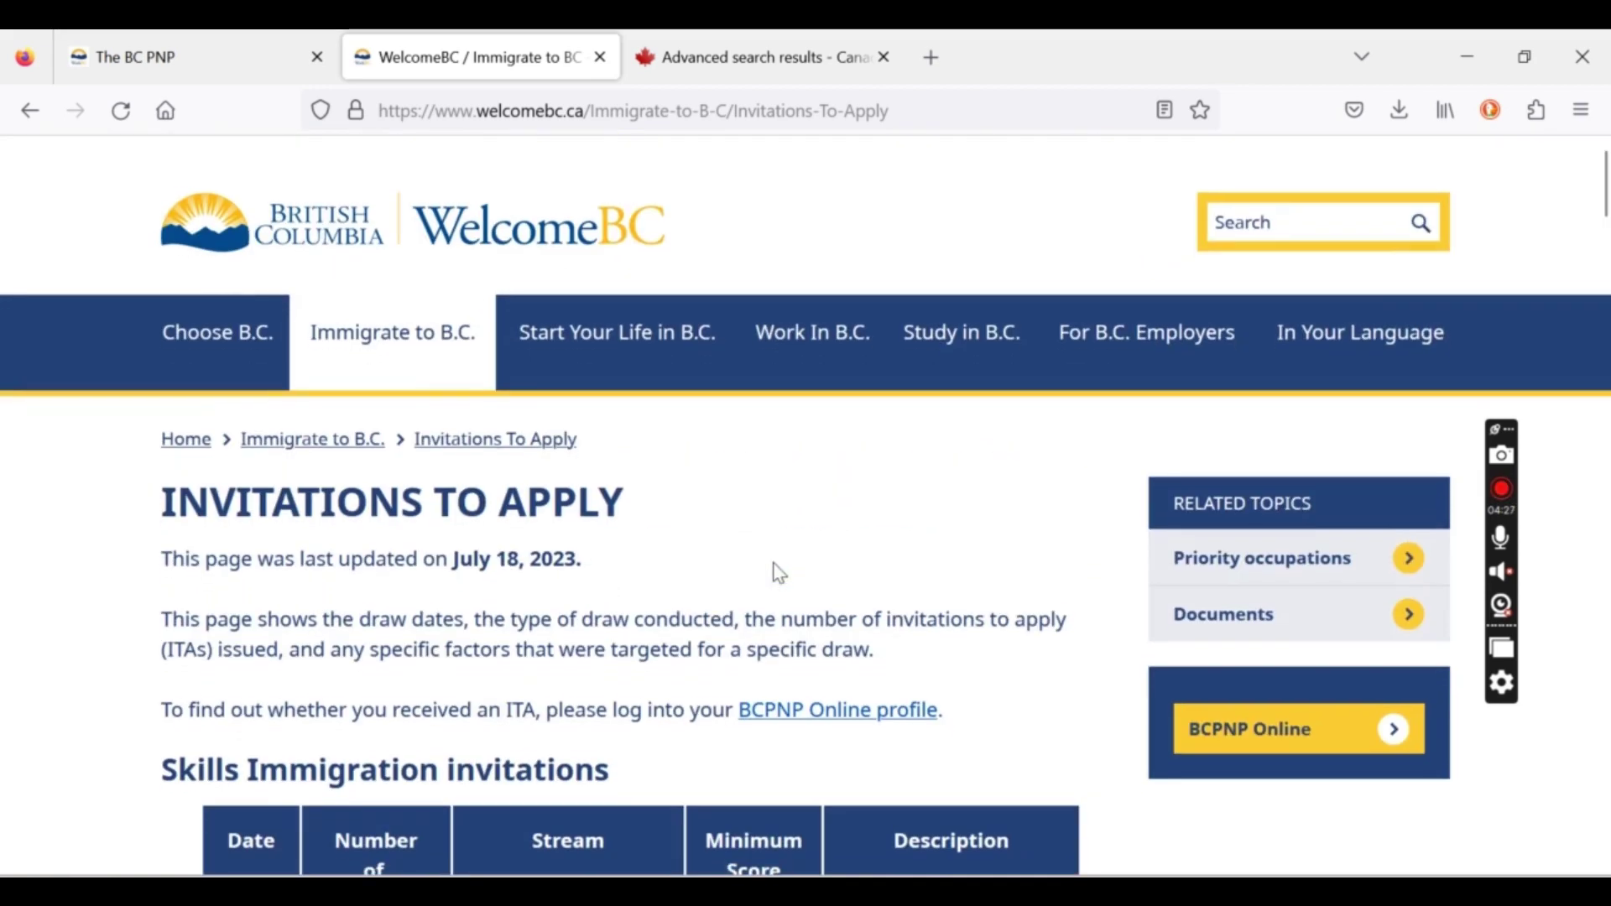
left_click(738, 30)
Return to BC PNP Online and list the expired, withdrawn and International Graduate cases.
left_click(234, 34)
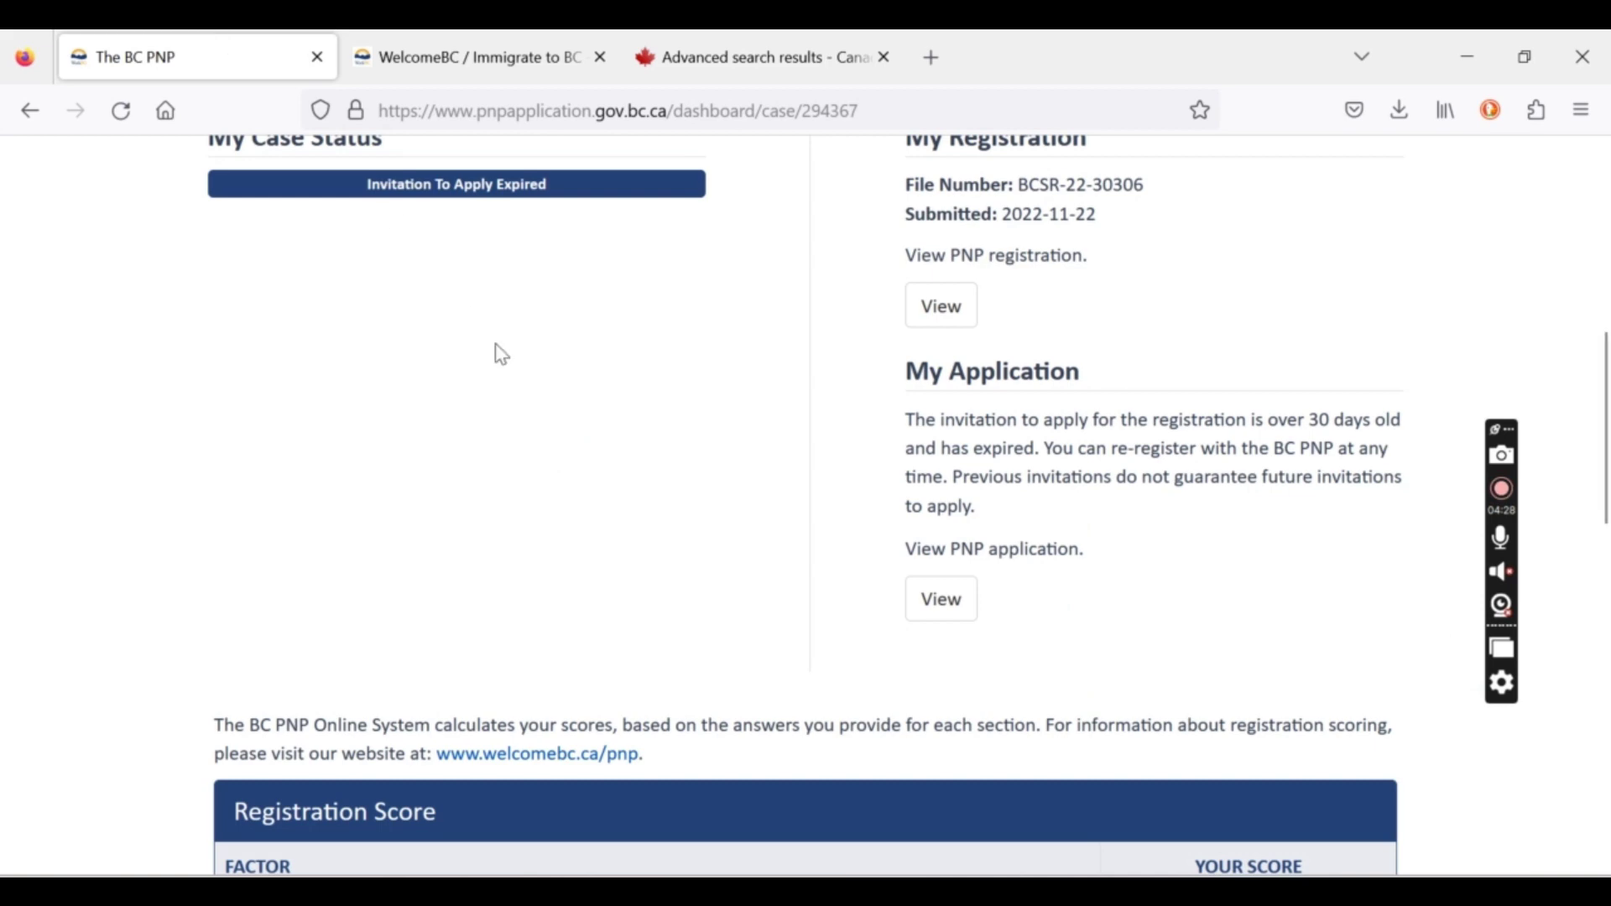
scroll(500, 355, "down", 3)
scroll(495, 349, "up", 10)
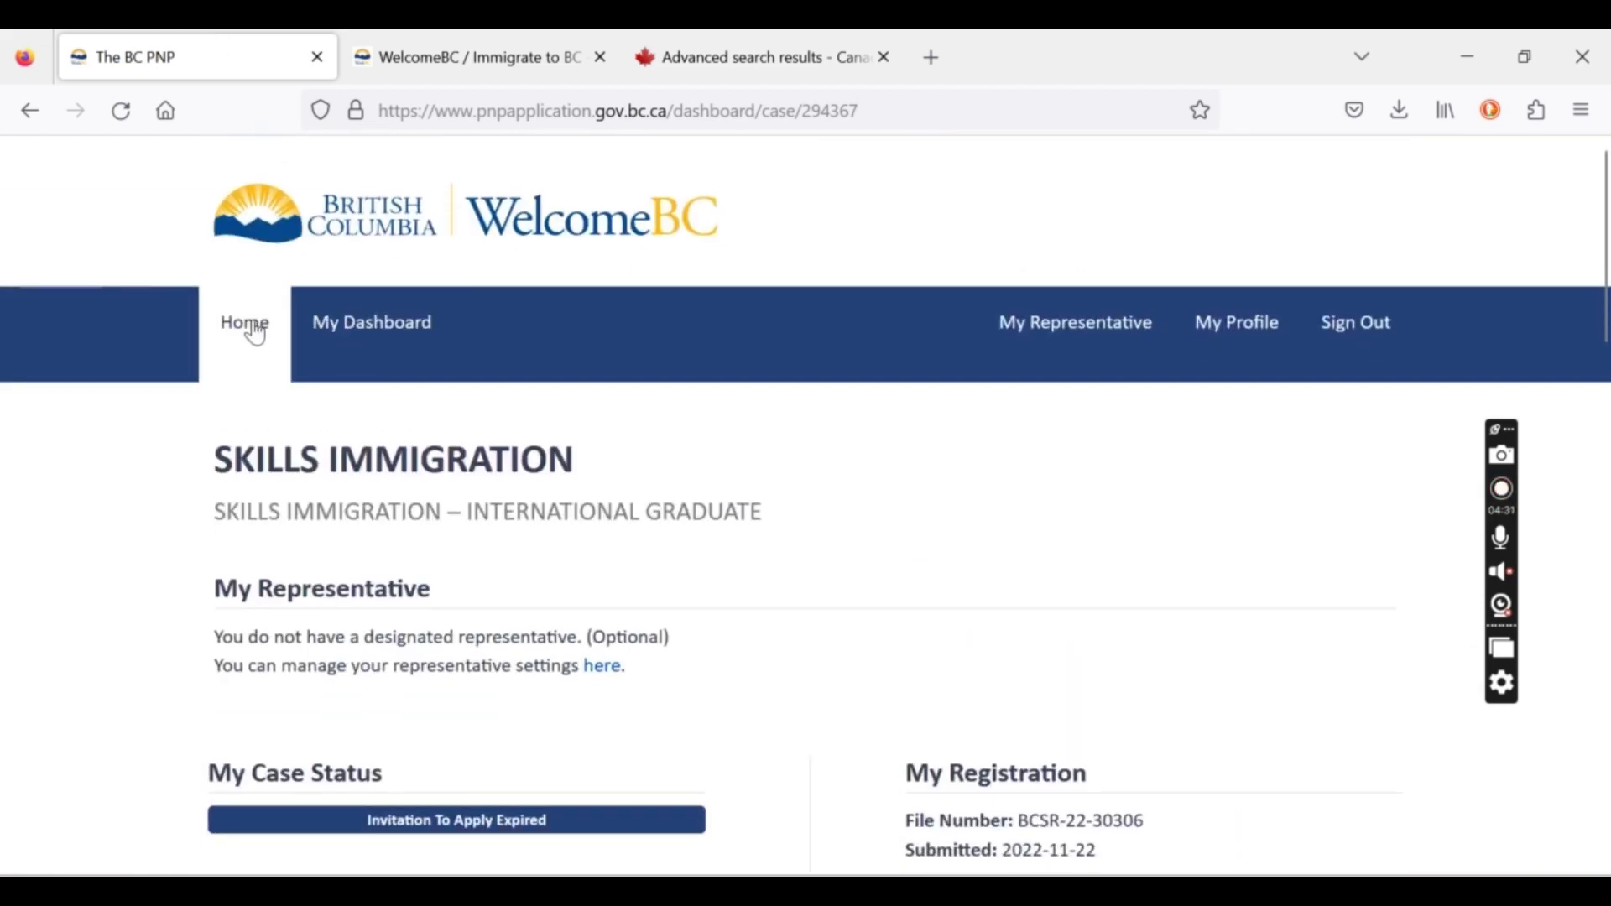
left_click(442, 369)
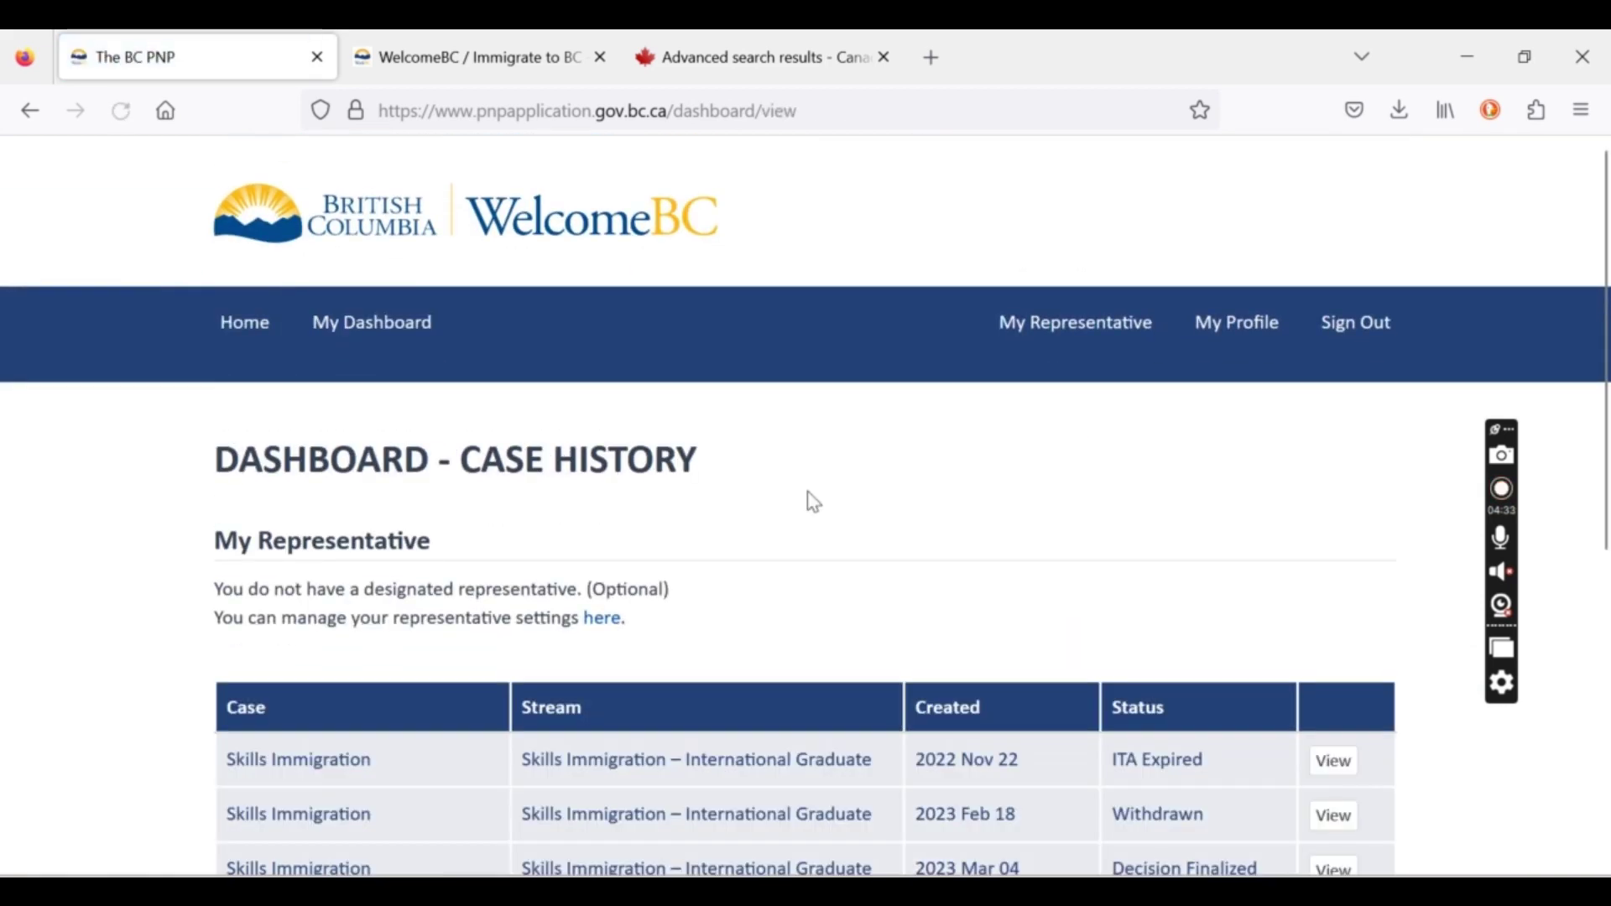
scroll(814, 501, "down", 4)
scroll(814, 502, "up", 5)
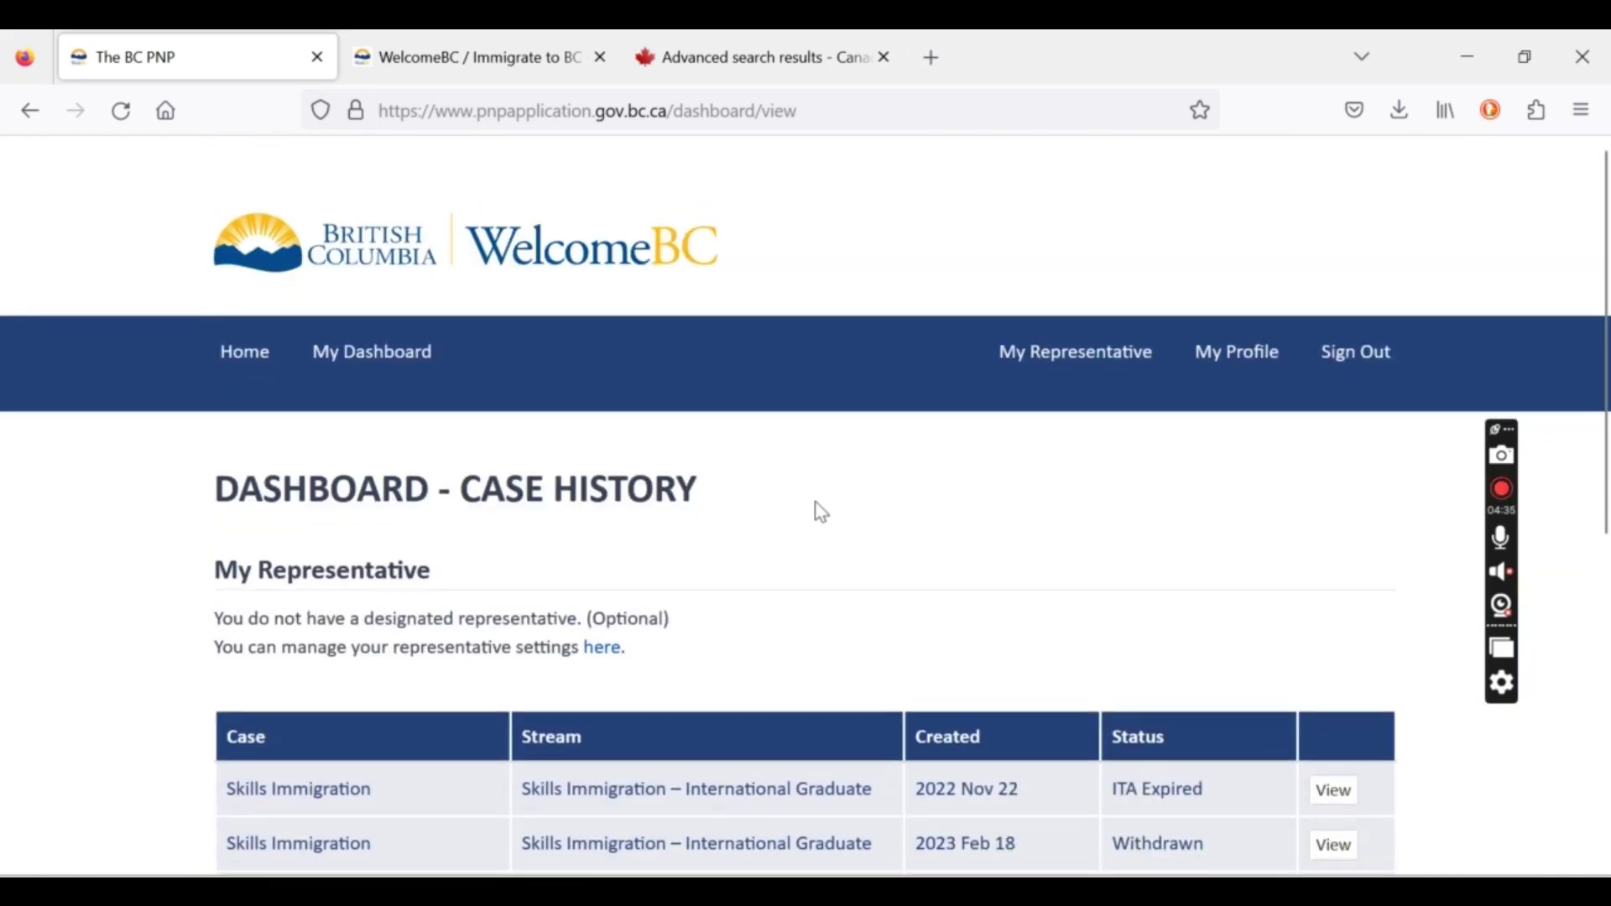
scroll(822, 512, "down", 1)
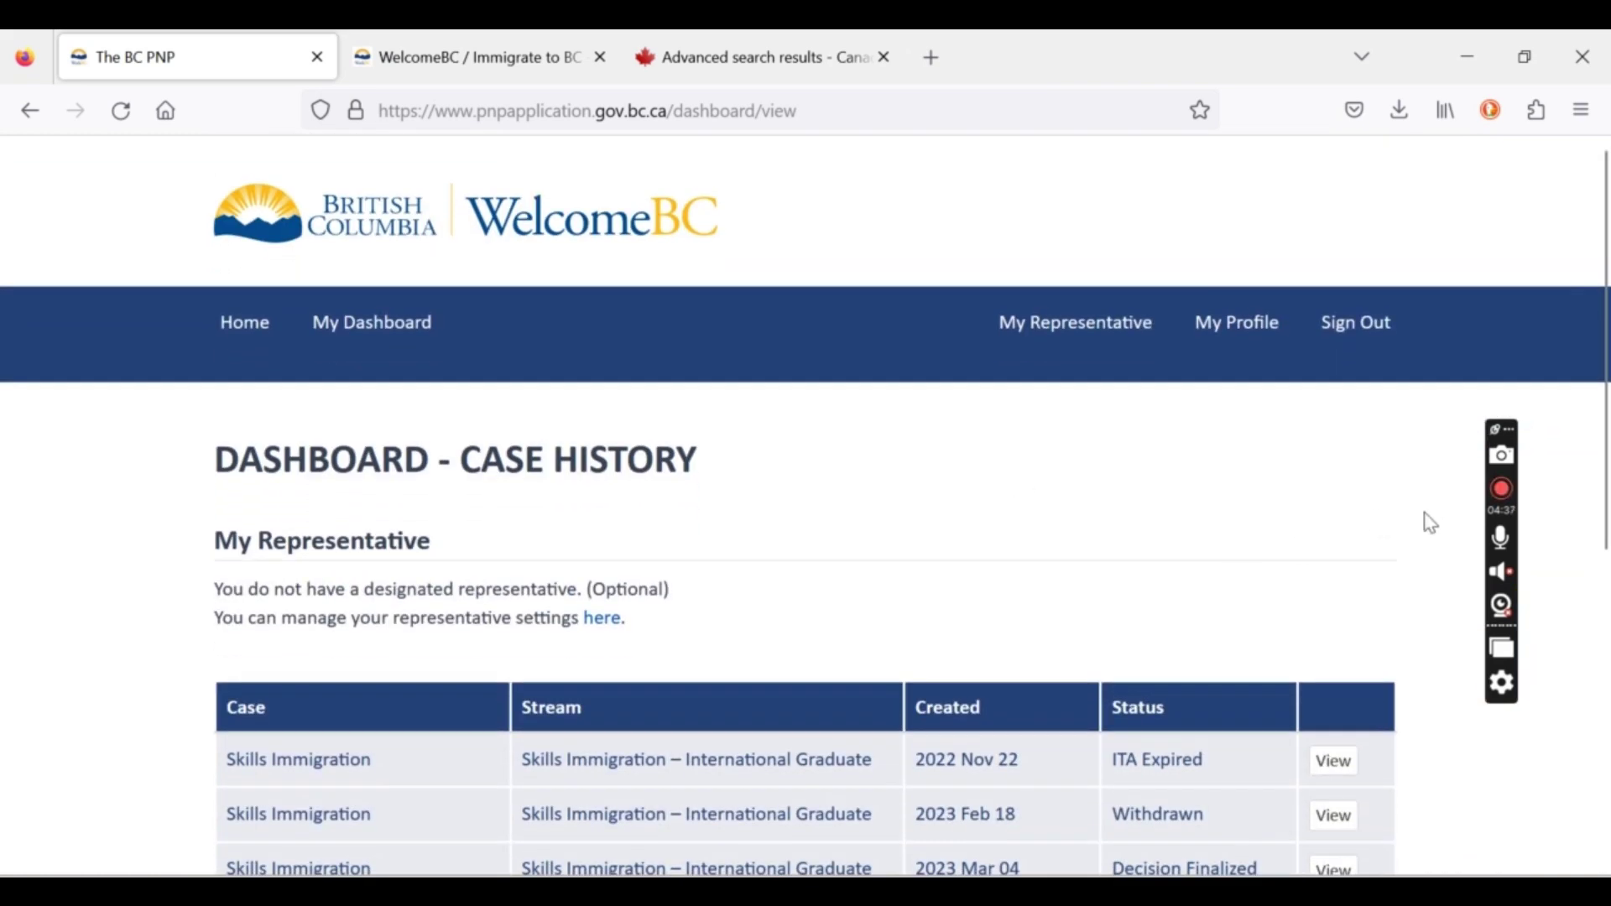